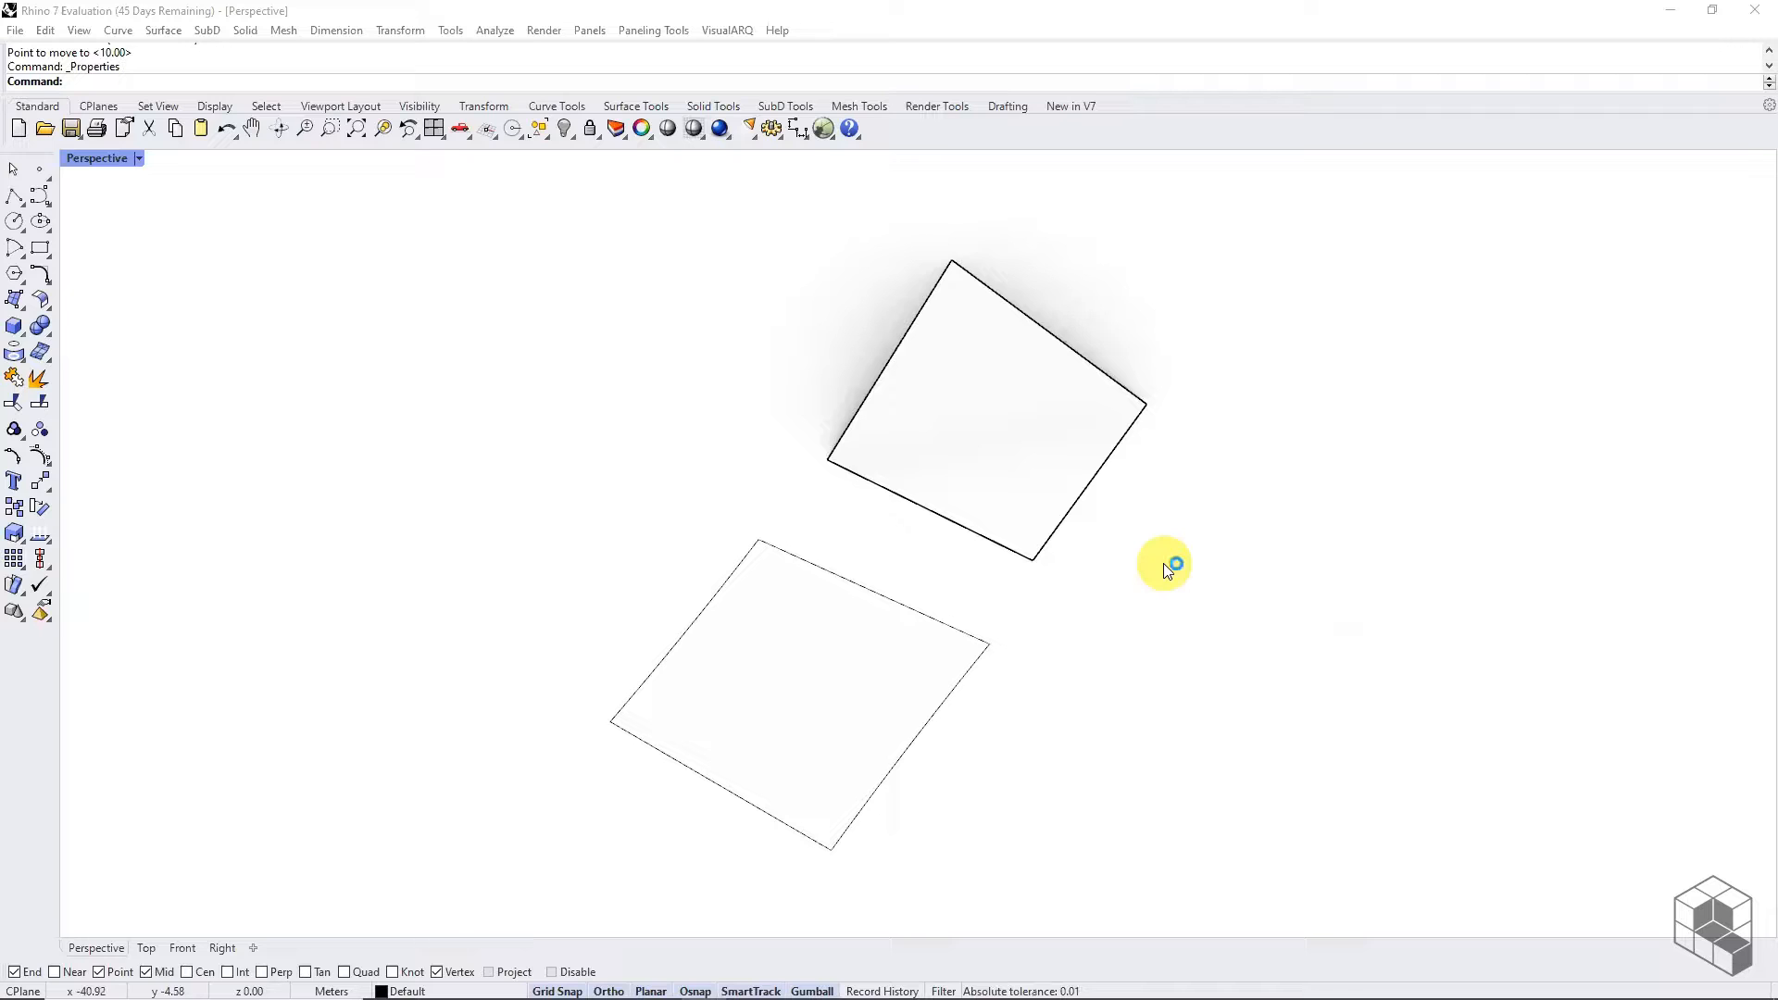
- Examine the two four-sided surfaces in the perspective view from several angles, up close and from a distance
{"action": "scroll", "coordinate": [936, 369], "scroll_direction": "up", "scroll_amount": 4}
{"action": "right_click_drag", "start_coordinate": [937, 412], "coordinate": [838, 509]}
{"action": "right_click_drag", "start_coordinate": [1004, 580], "coordinate": [669, 612]}
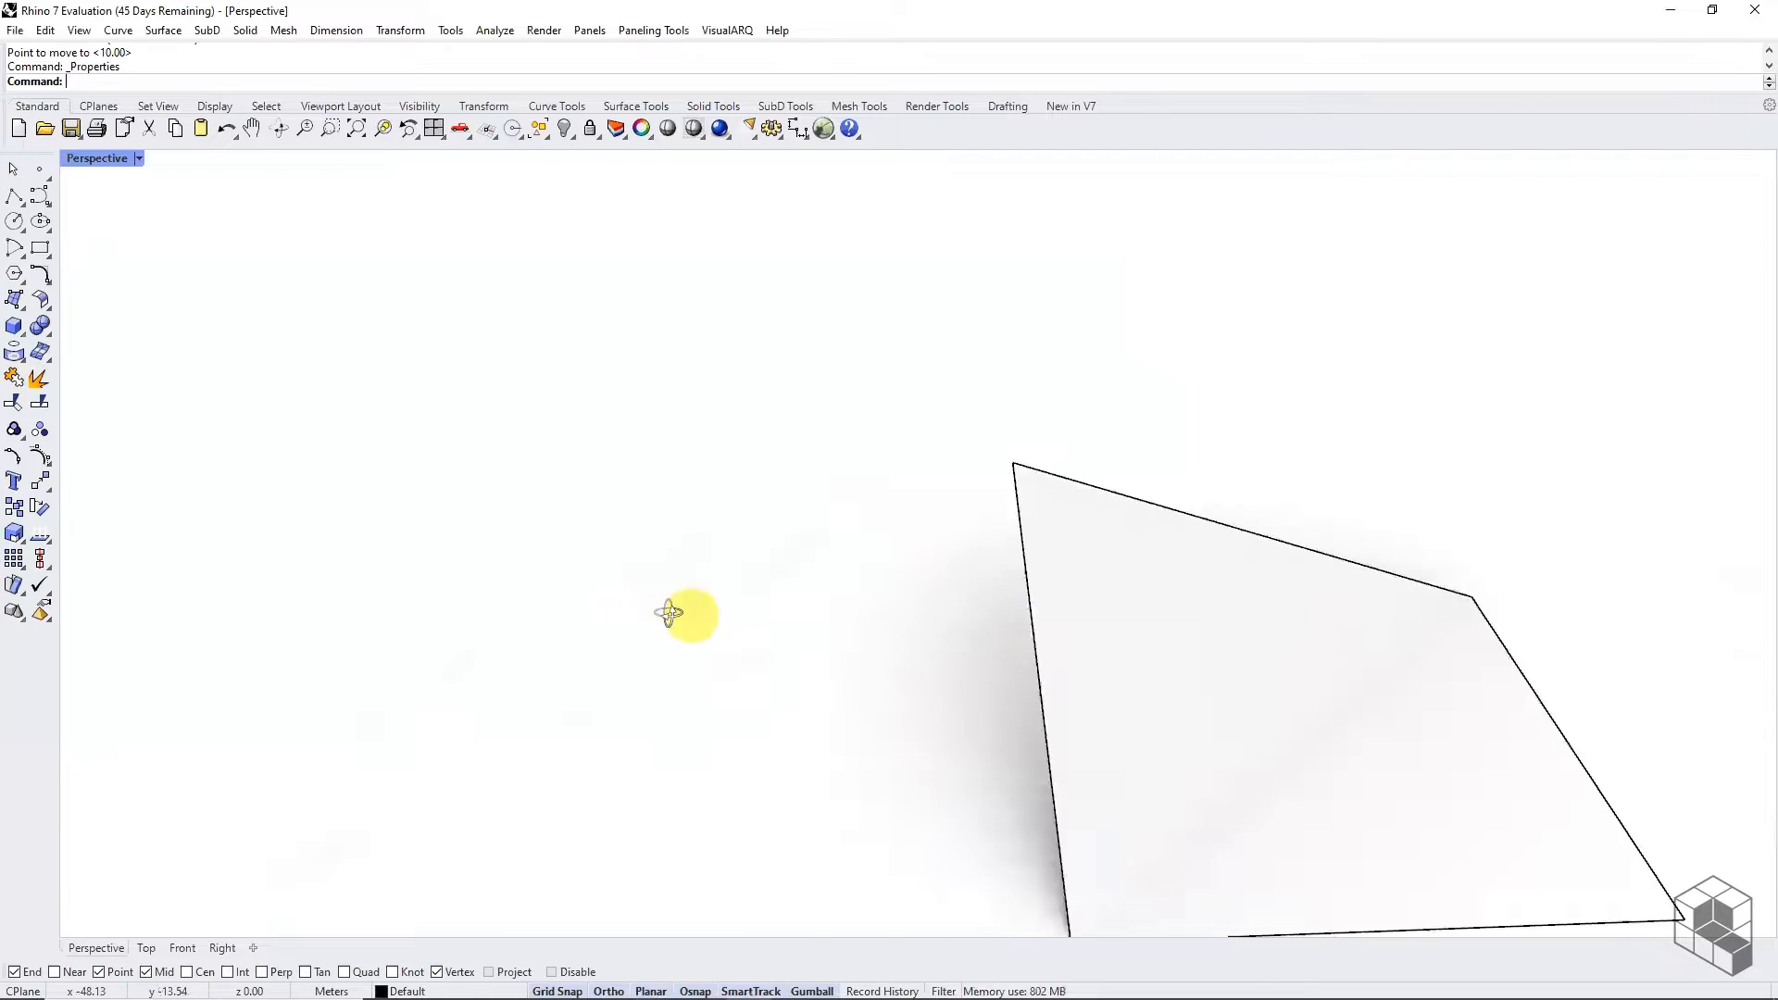
{"action": "scroll", "coordinate": [833, 500], "scroll_direction": "down", "scroll_amount": 5}
{"action": "right_click_drag", "start_coordinate": [834, 500], "coordinate": [706, 603]}
{"action": "scroll", "coordinate": [637, 571], "scroll_direction": "up", "scroll_amount": 3}
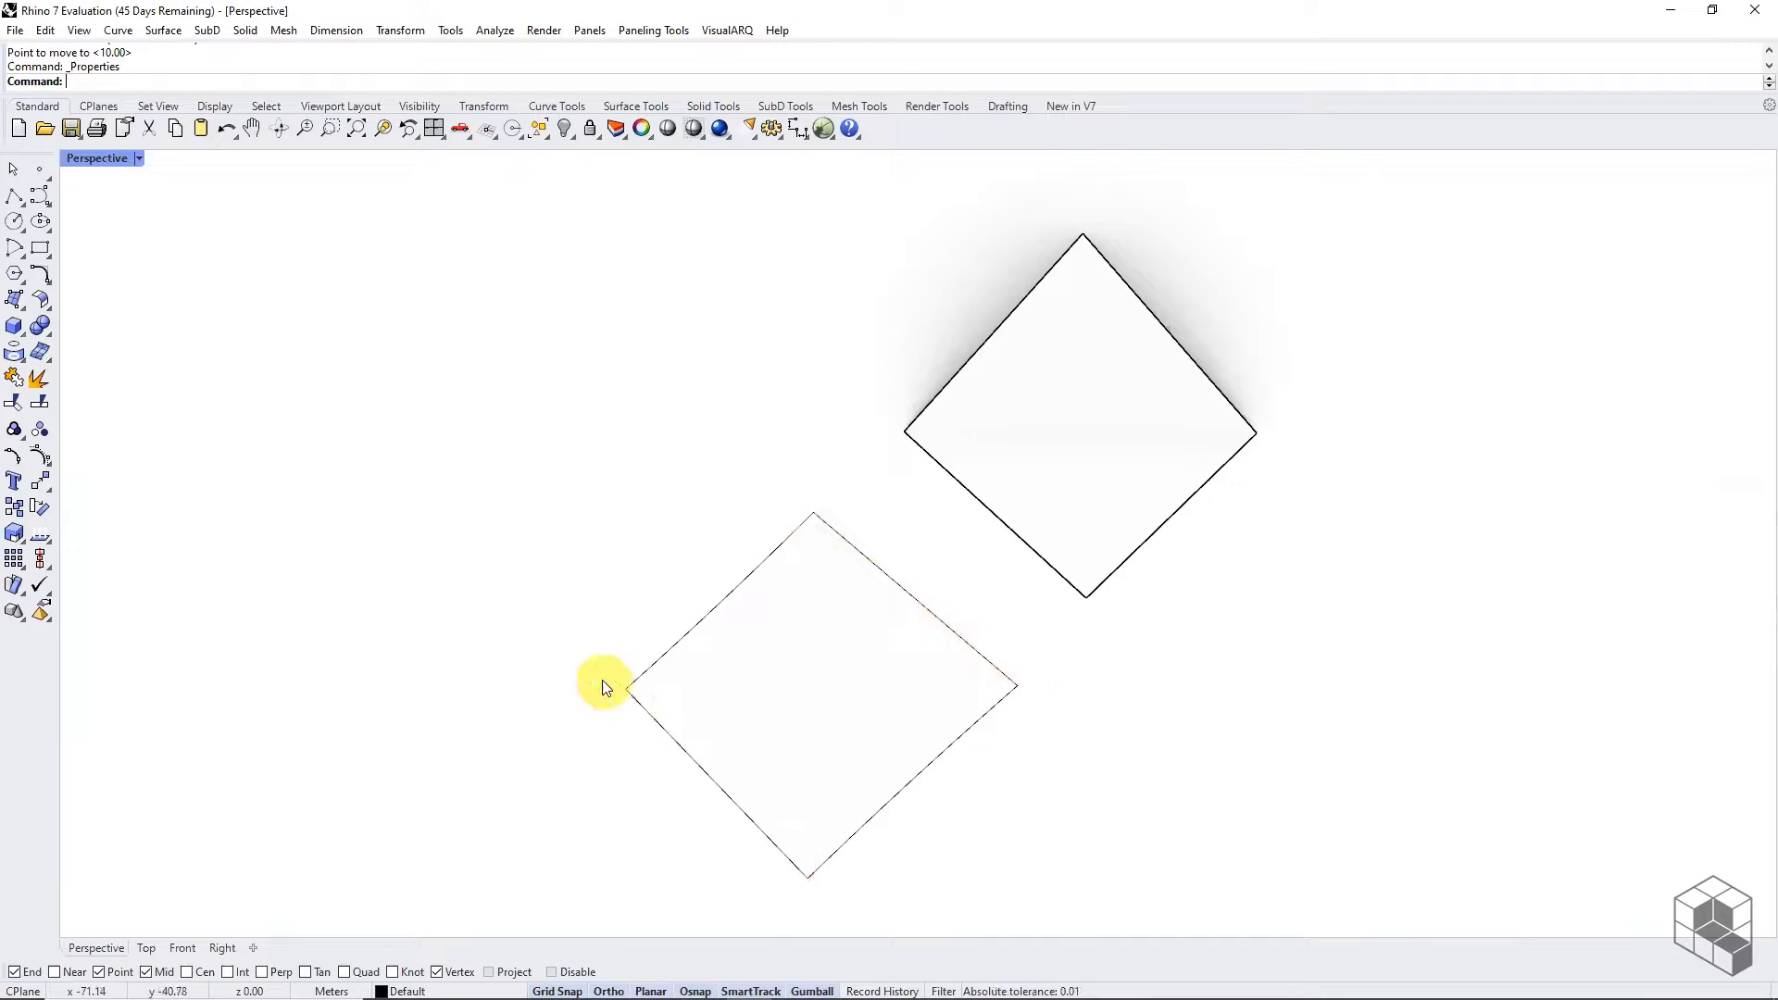
{"action": "left_click", "coordinate": [819, 552]}
{"action": "left_click", "coordinate": [1169, 709]}
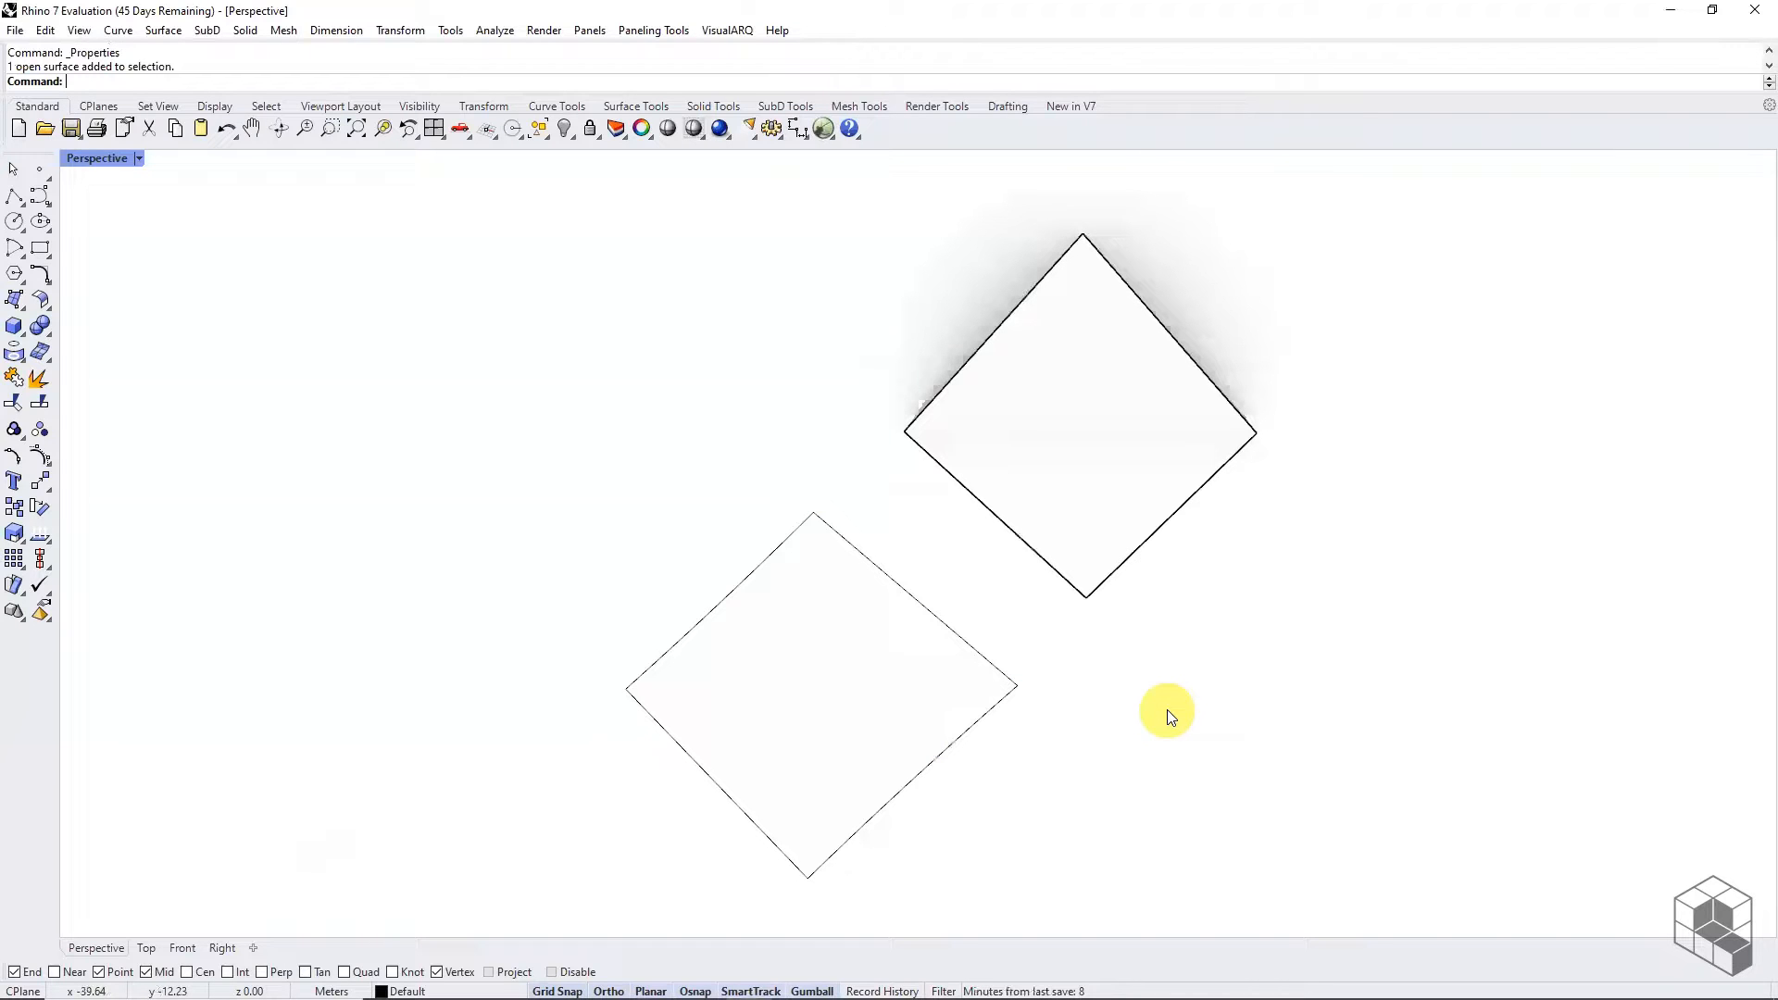
- Examine the two four-sided shapes divided along a diagonal into triangles from several angles
{"action": "right_click_drag", "start_coordinate": [1169, 718], "coordinate": [997, 317]}
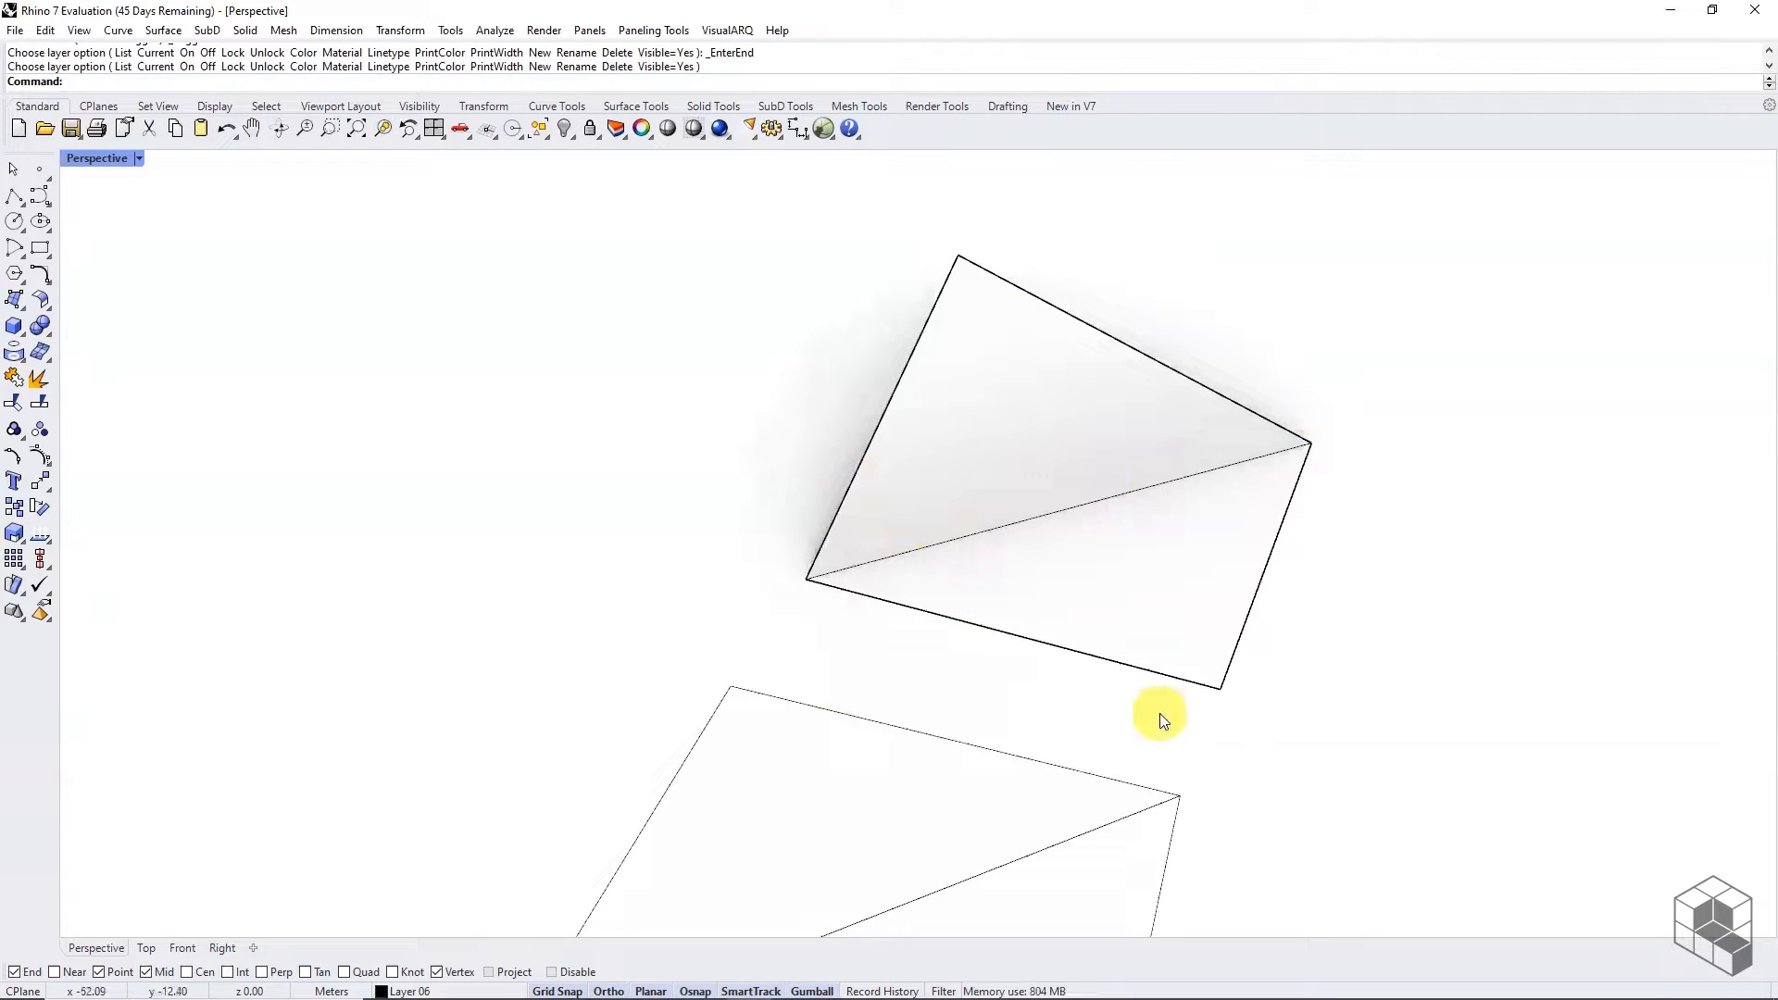
{"action": "scroll", "coordinate": [1067, 448], "scroll_direction": "down", "scroll_amount": 3}
{"action": "right_click_drag", "start_coordinate": [1068, 448], "coordinate": [556, 624]}
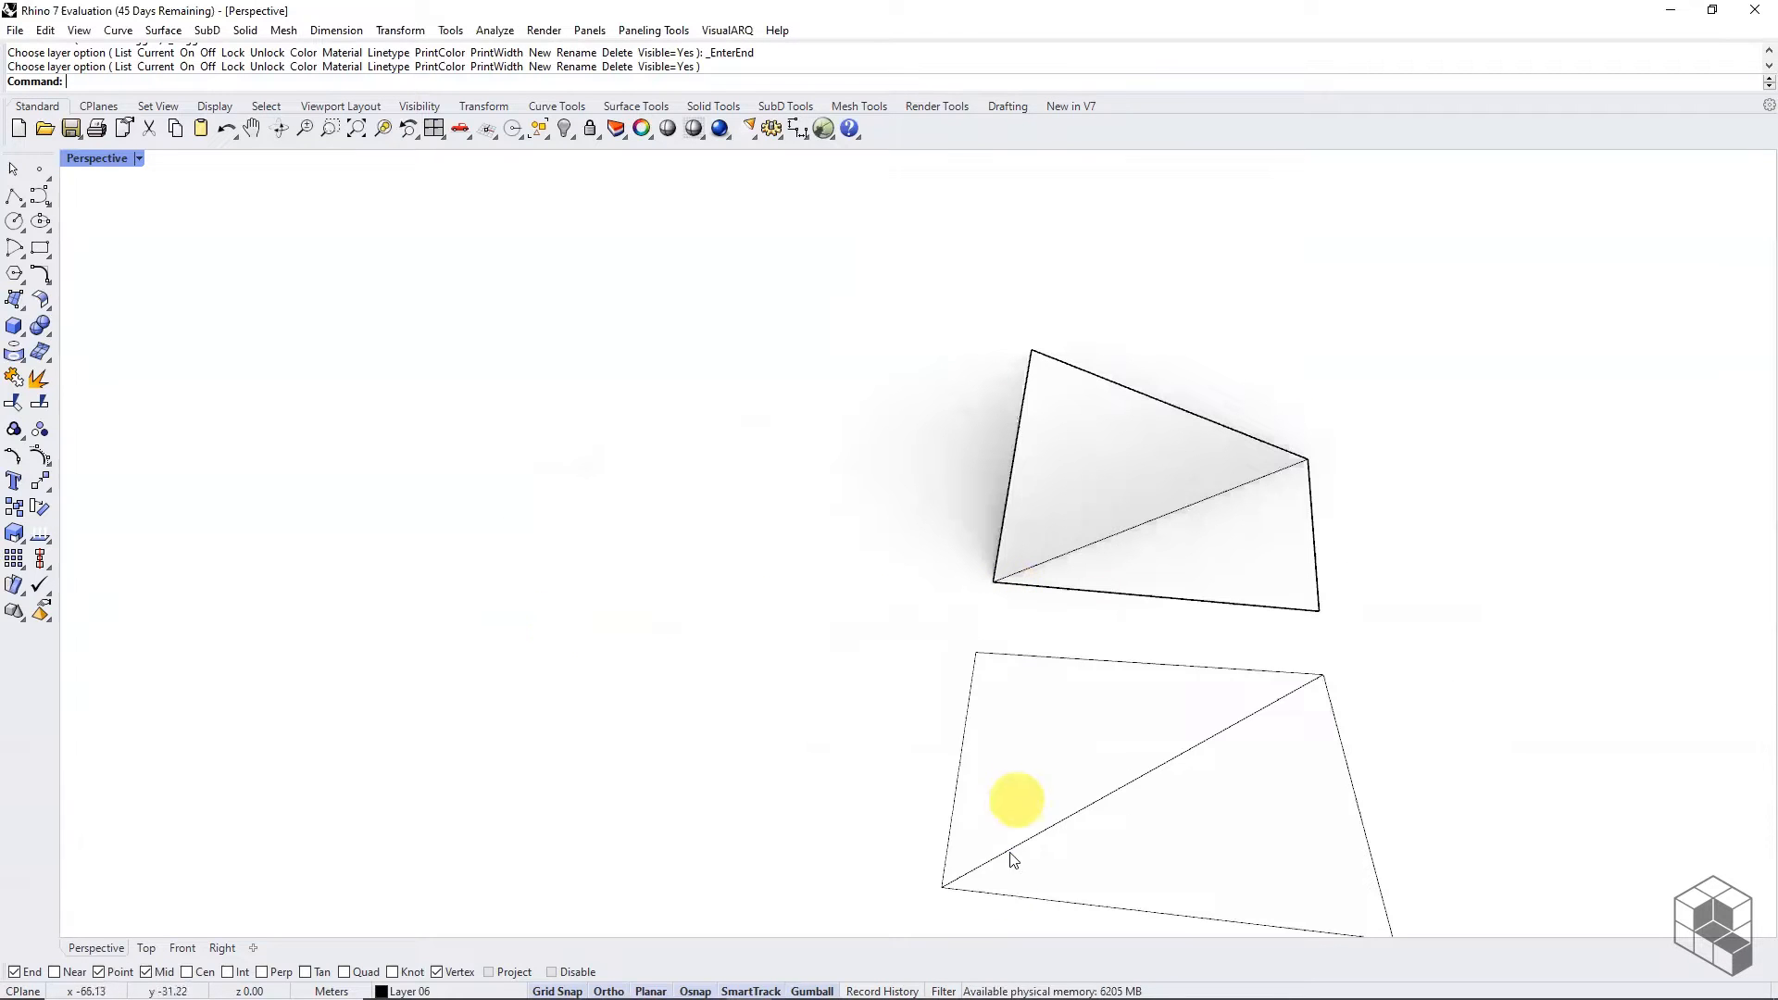
{"action": "scroll", "coordinate": [1111, 810], "scroll_direction": "down", "scroll_amount": 3}
{"action": "scroll", "coordinate": [1219, 845], "scroll_direction": "up", "scroll_amount": 3}
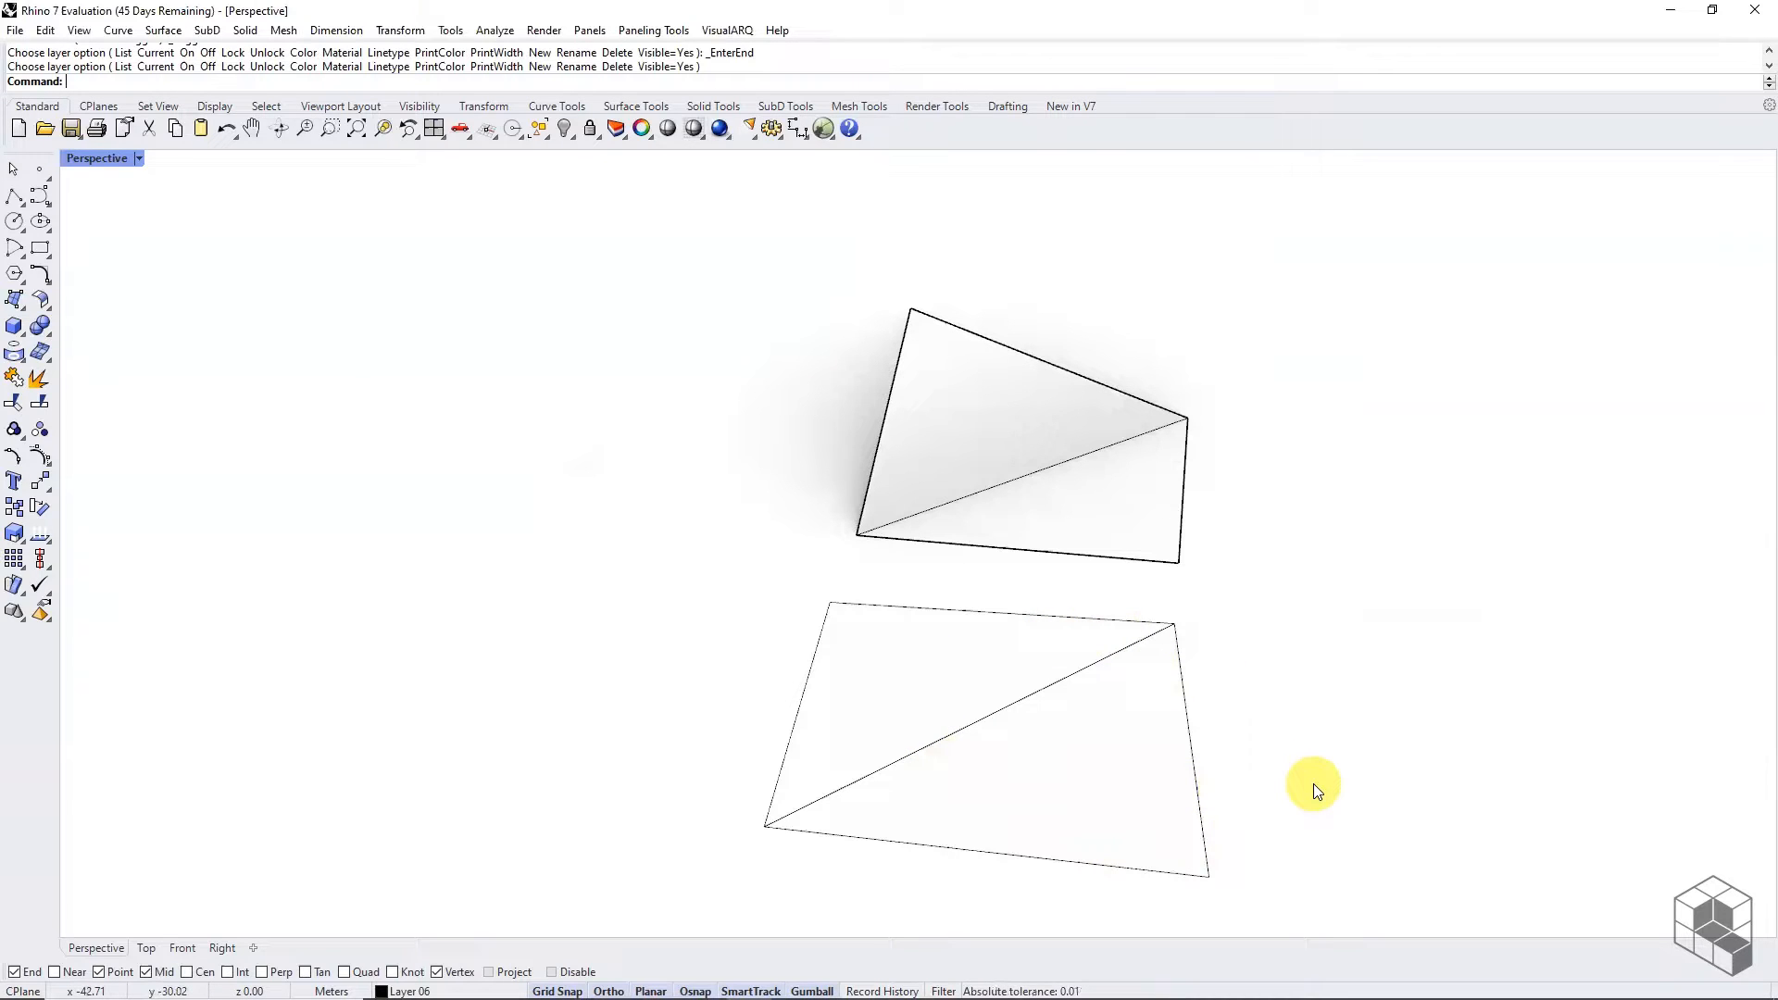
{"action": "right_click_drag", "start_coordinate": [1314, 783], "coordinate": [1203, 804]}
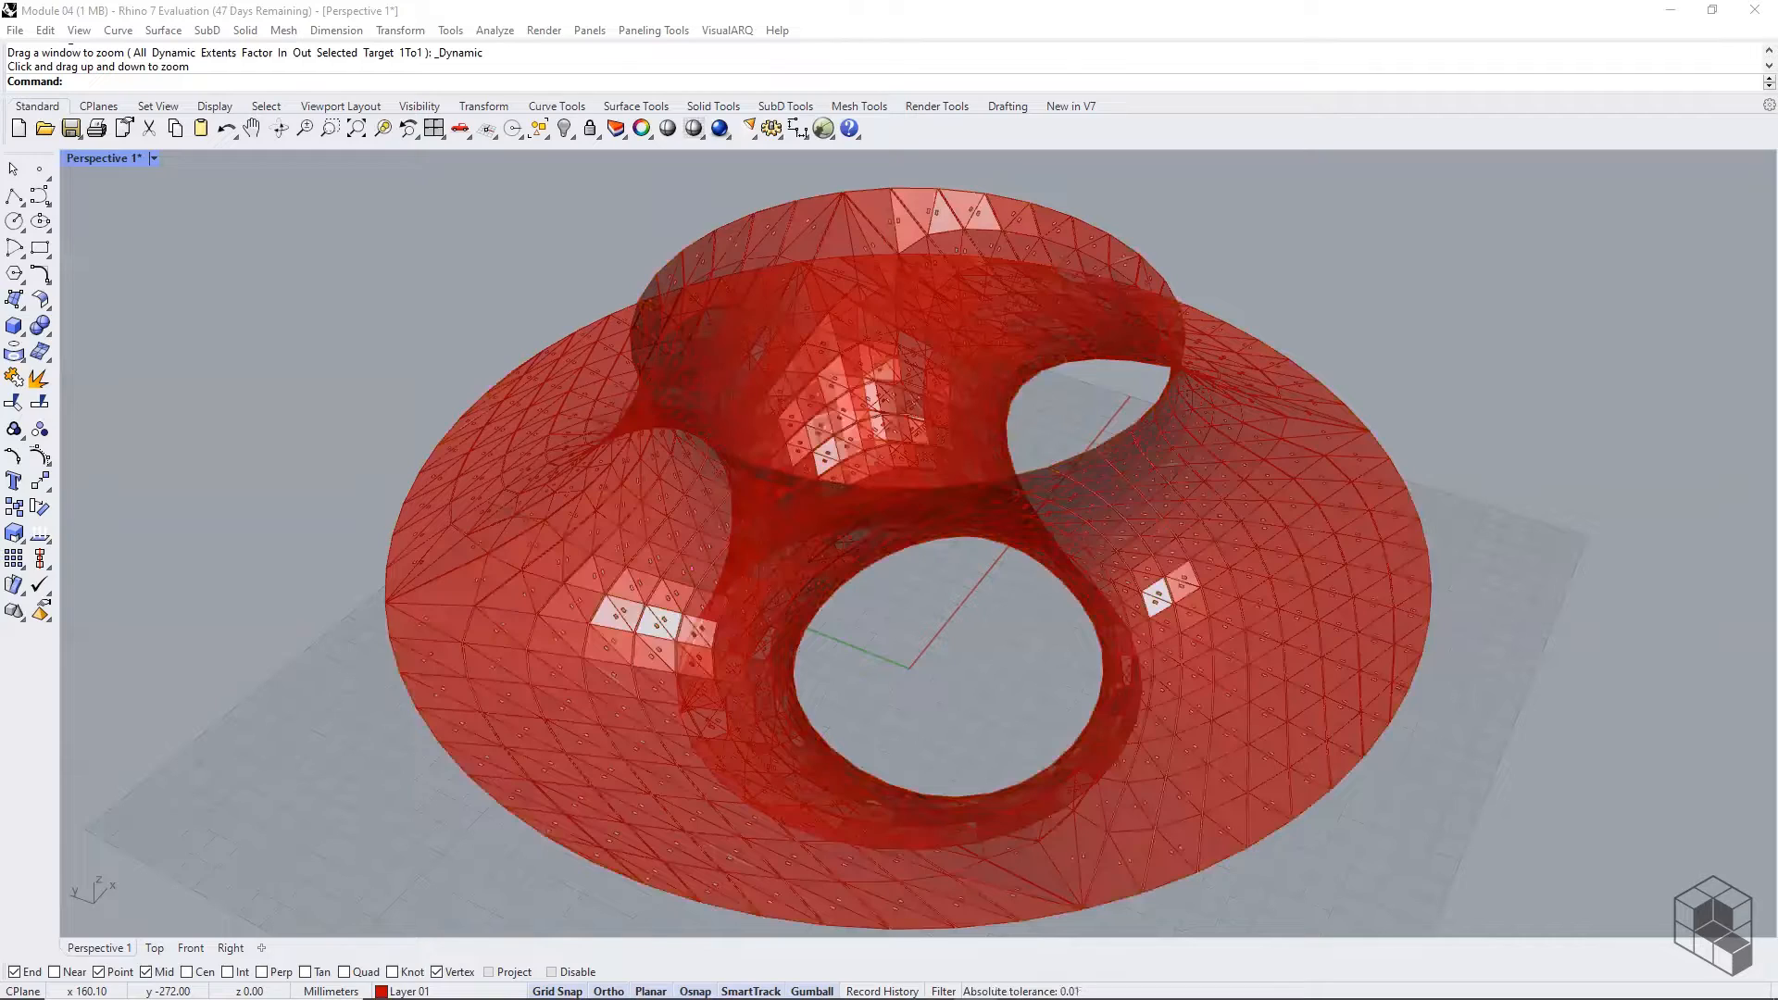
- Examine the curved strip model's panels up close and as a whole
{"action": "right_click_drag", "start_coordinate": [1649, 701], "coordinate": [1258, 730]}
{"action": "scroll", "coordinate": [1214, 620], "scroll_direction": "up", "scroll_amount": 8}
{"action": "scroll", "coordinate": [1194, 615], "scroll_direction": "down", "scroll_amount": 8}
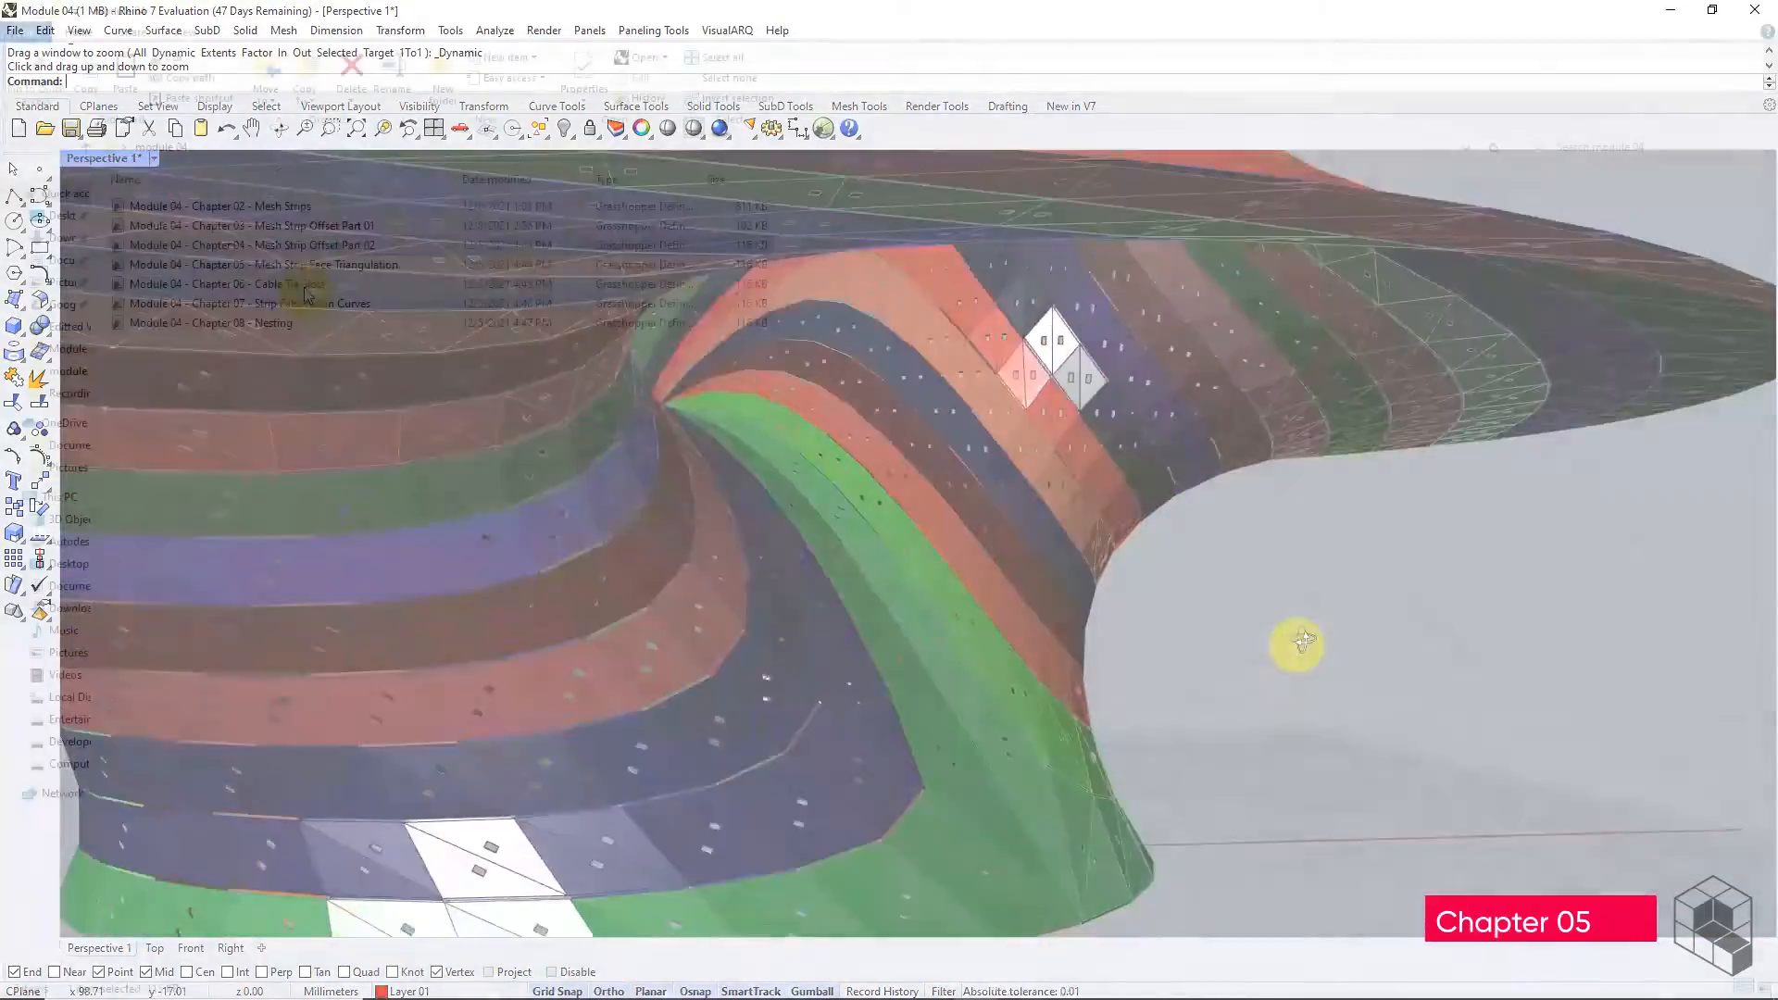
- Open the Grasshopper definition Module 04 - Chapter 05 - Mesh Strip Face Triangulation and preview the Warp and Weft Strips Brep containers in turn
{"action": "left_click", "coordinate": [306, 267]}
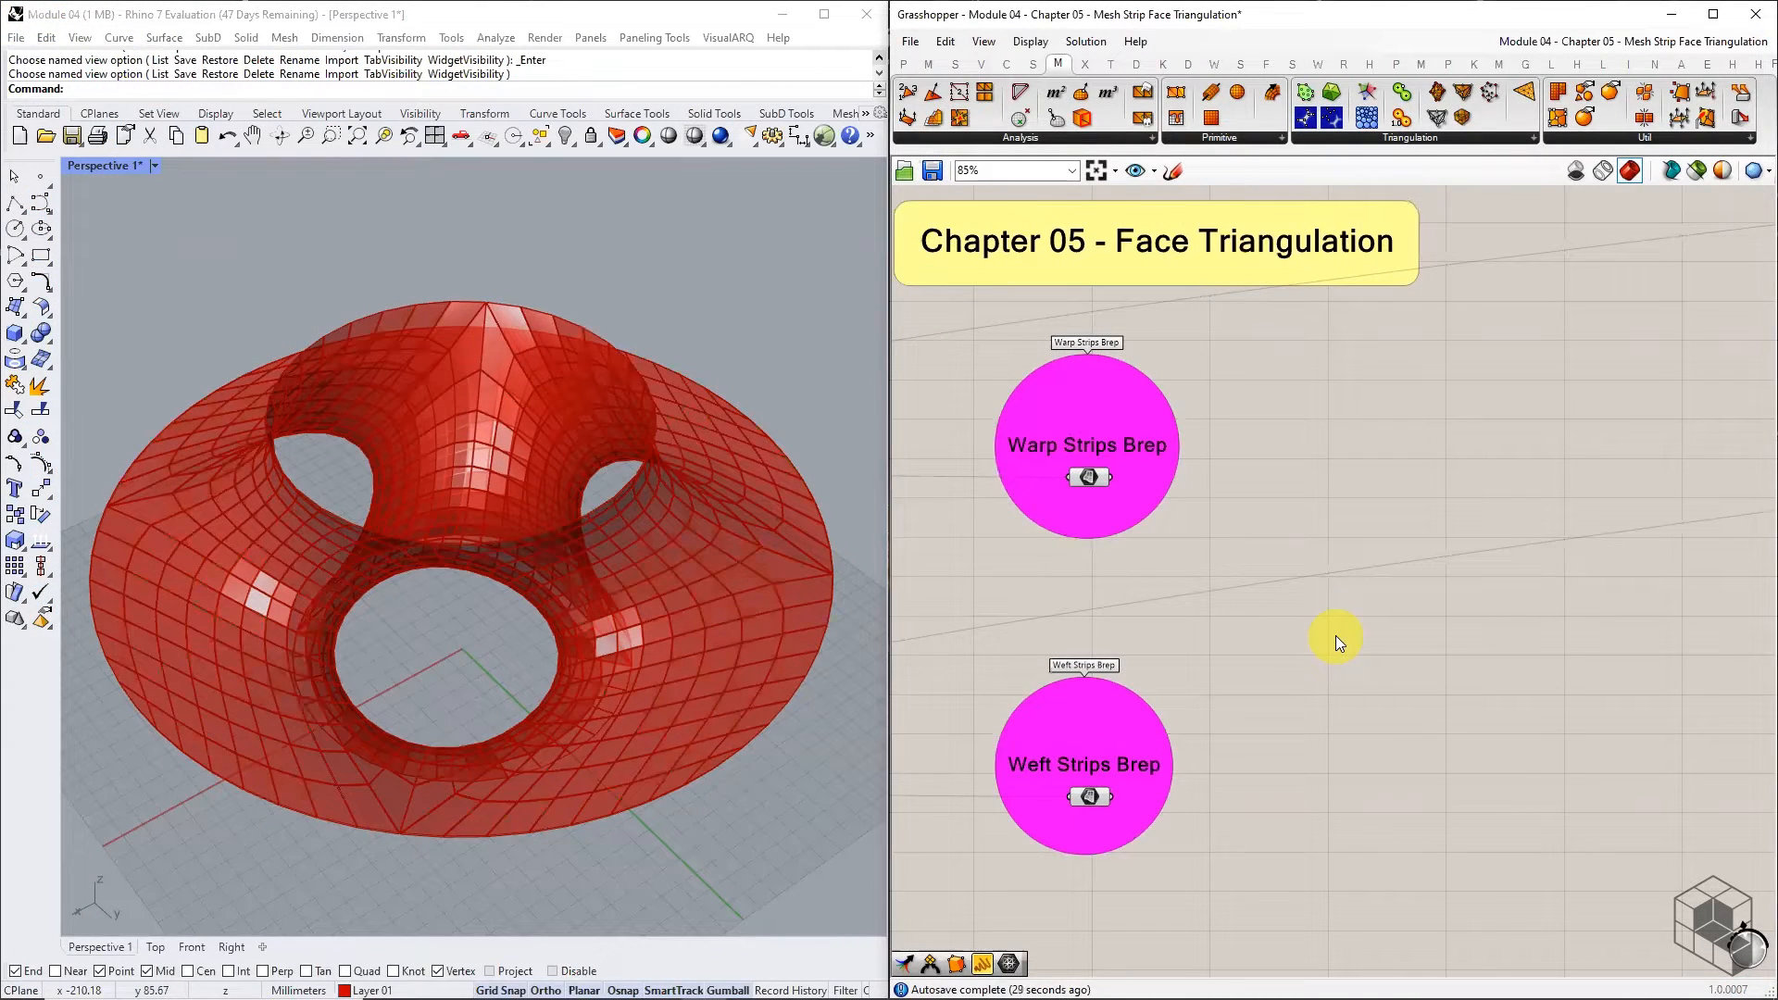
{"action": "left_click", "coordinate": [1088, 477]}
{"action": "left_click", "coordinate": [1091, 789]}
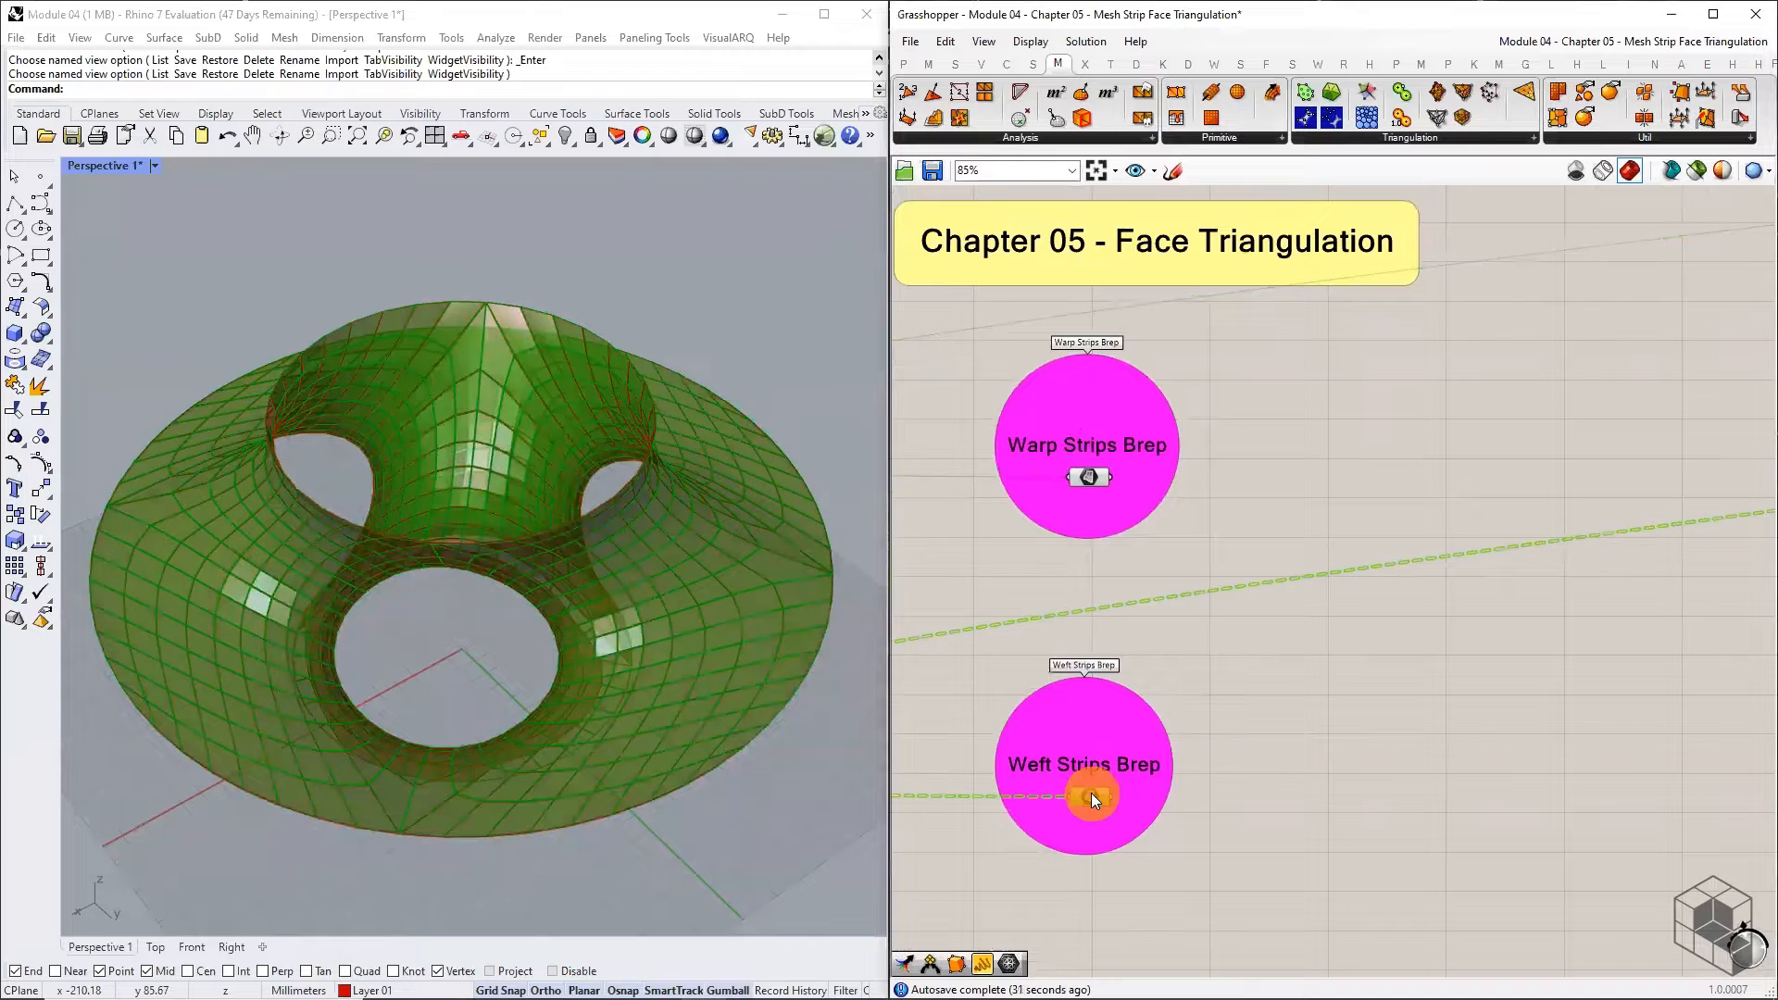
{"action": "left_click", "coordinate": [1278, 706]}
- Add two Simple Mesh components, feeding one from Warp Strips Brep and the other from Weft Strips Brep
{"action": "left_click", "coordinate": [1554, 135]}
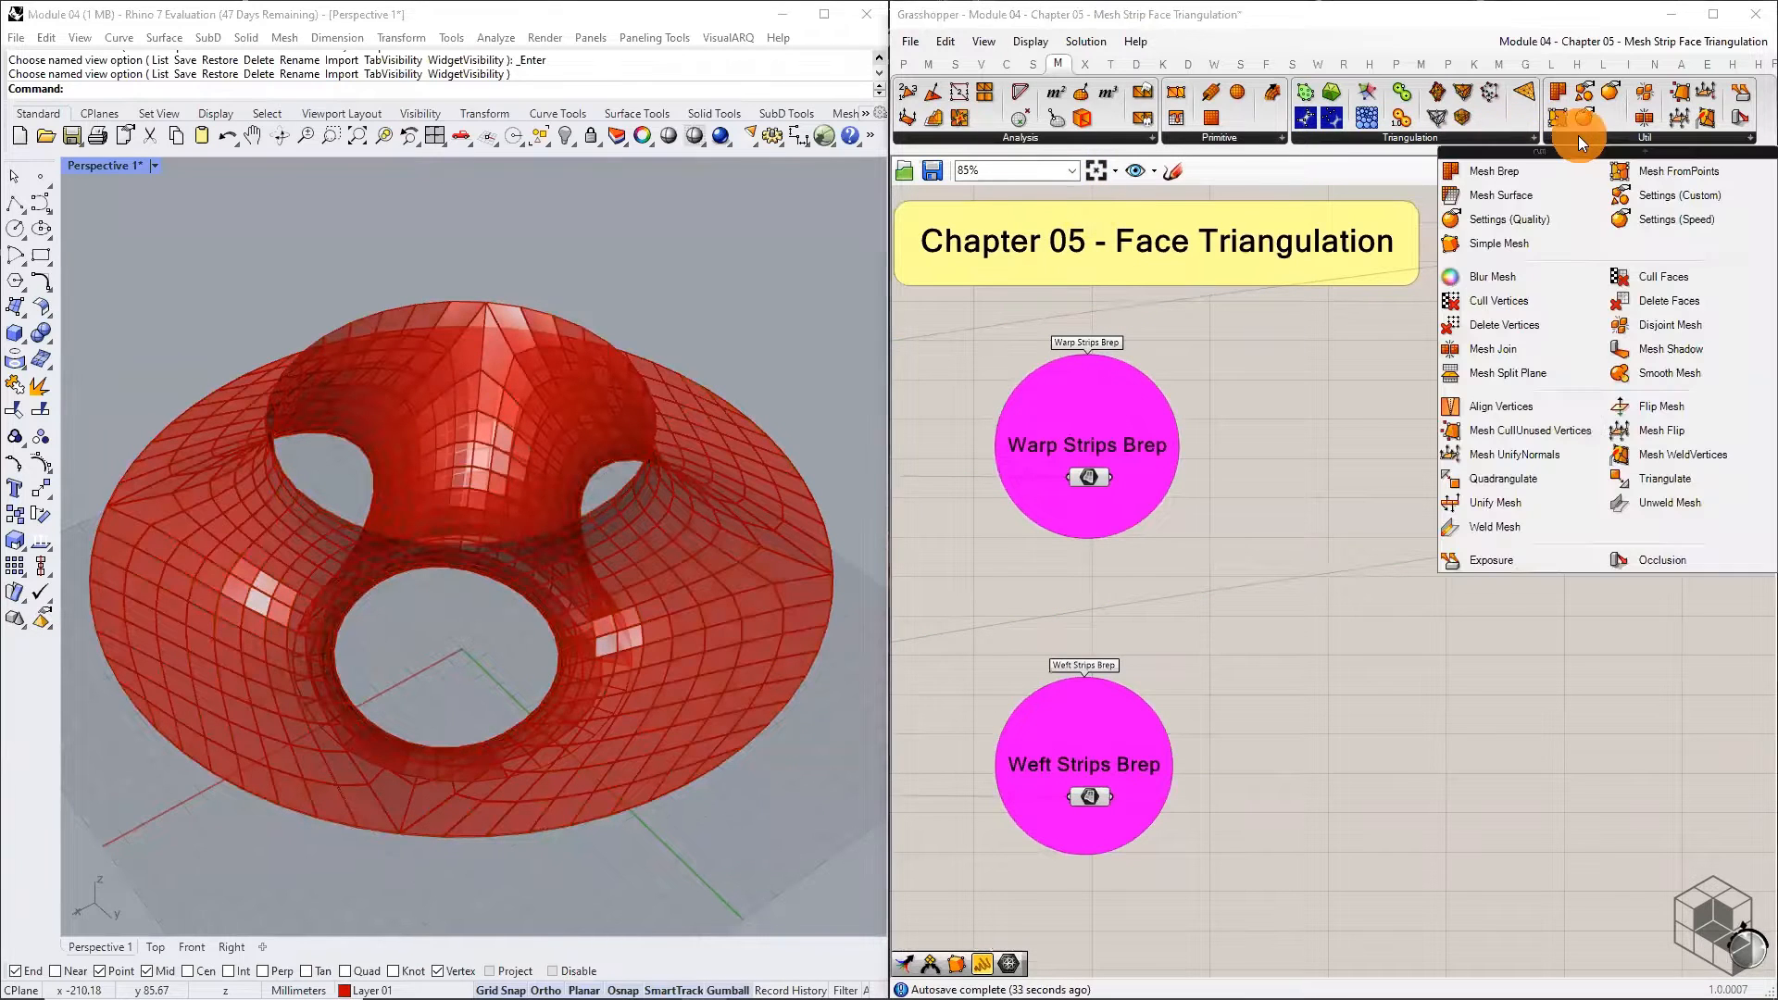
{"action": "left_click_drag", "start_coordinate": [1511, 239], "coordinate": [1261, 534]}
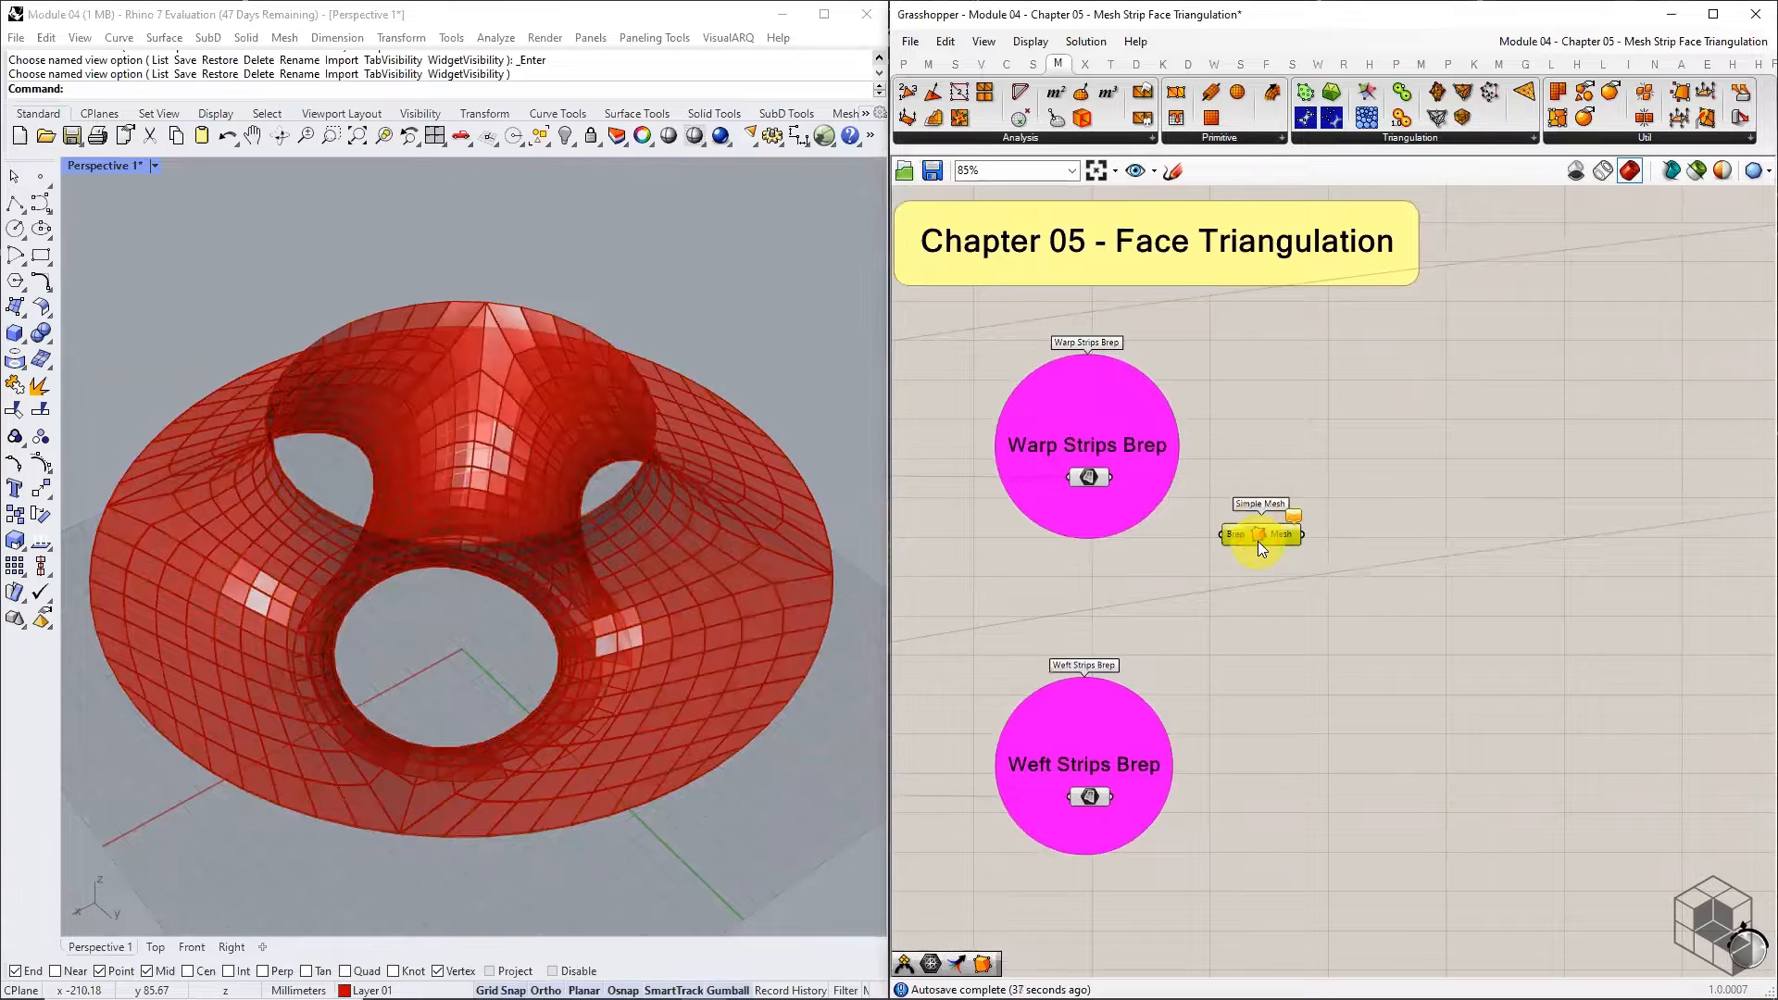
{"action": "left_click_drag", "start_coordinate": [1261, 539], "coordinate": [1251, 645], "text": "alt"}
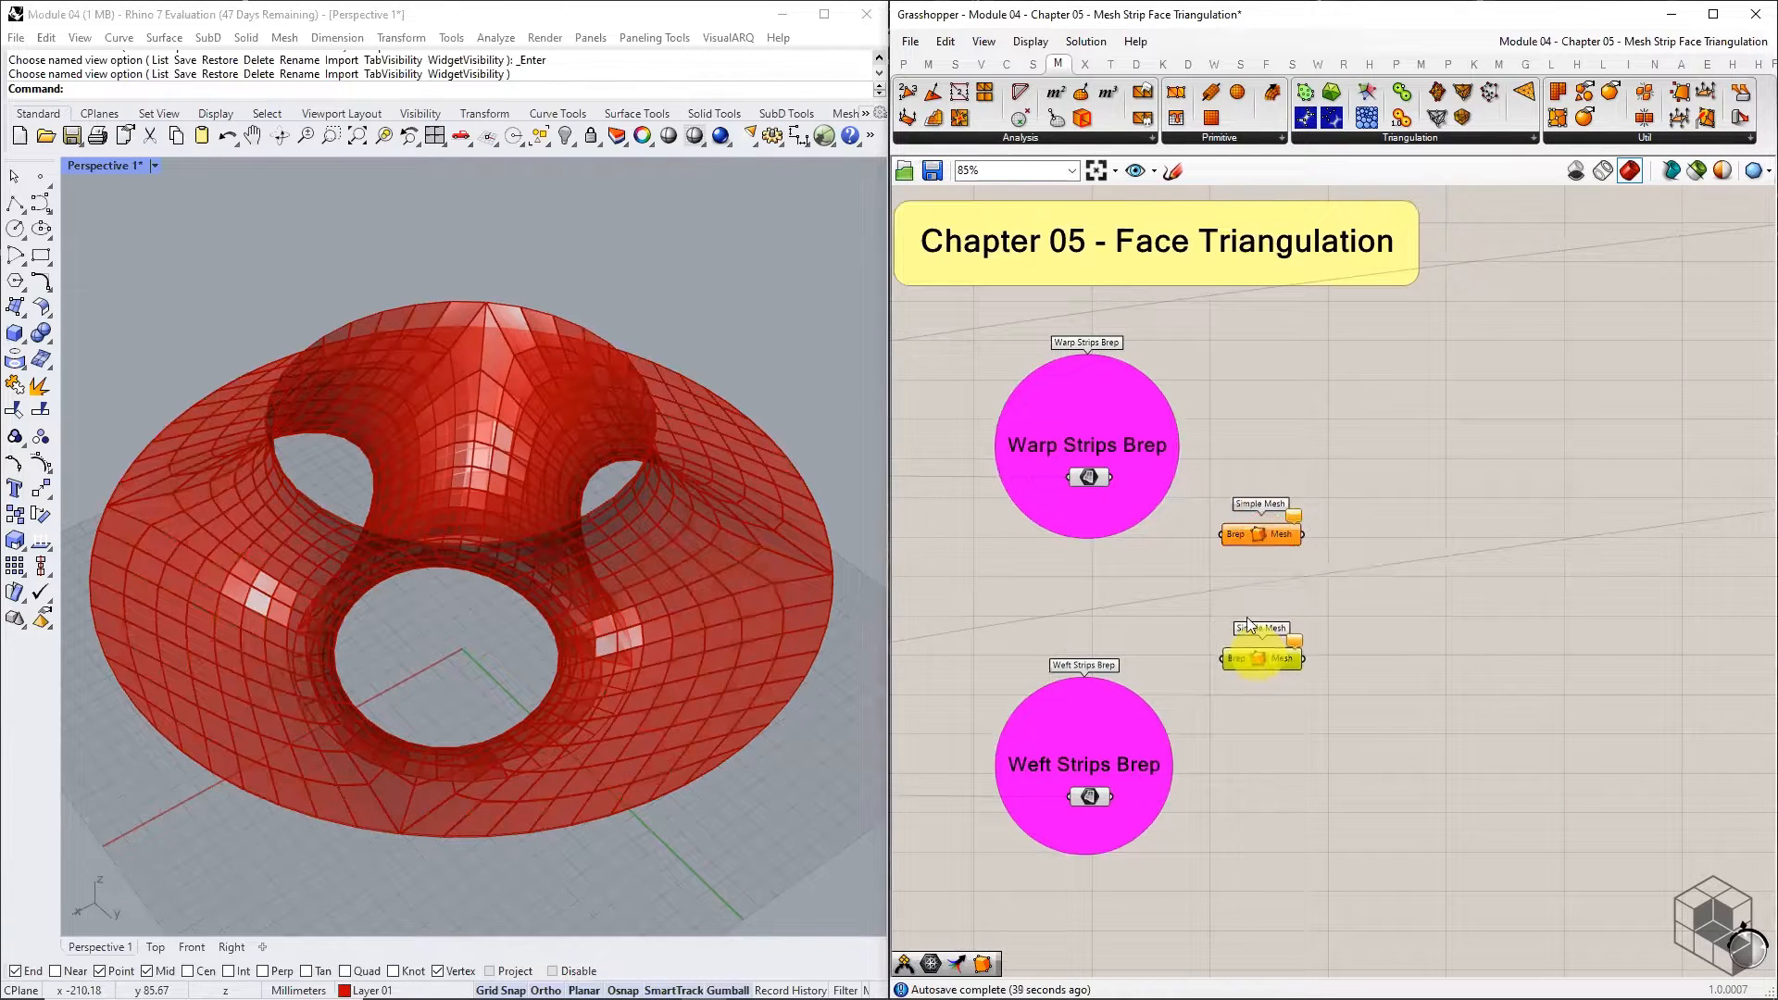
{"action": "scroll", "coordinate": [1149, 495], "scroll_direction": "up", "scroll_amount": 2}
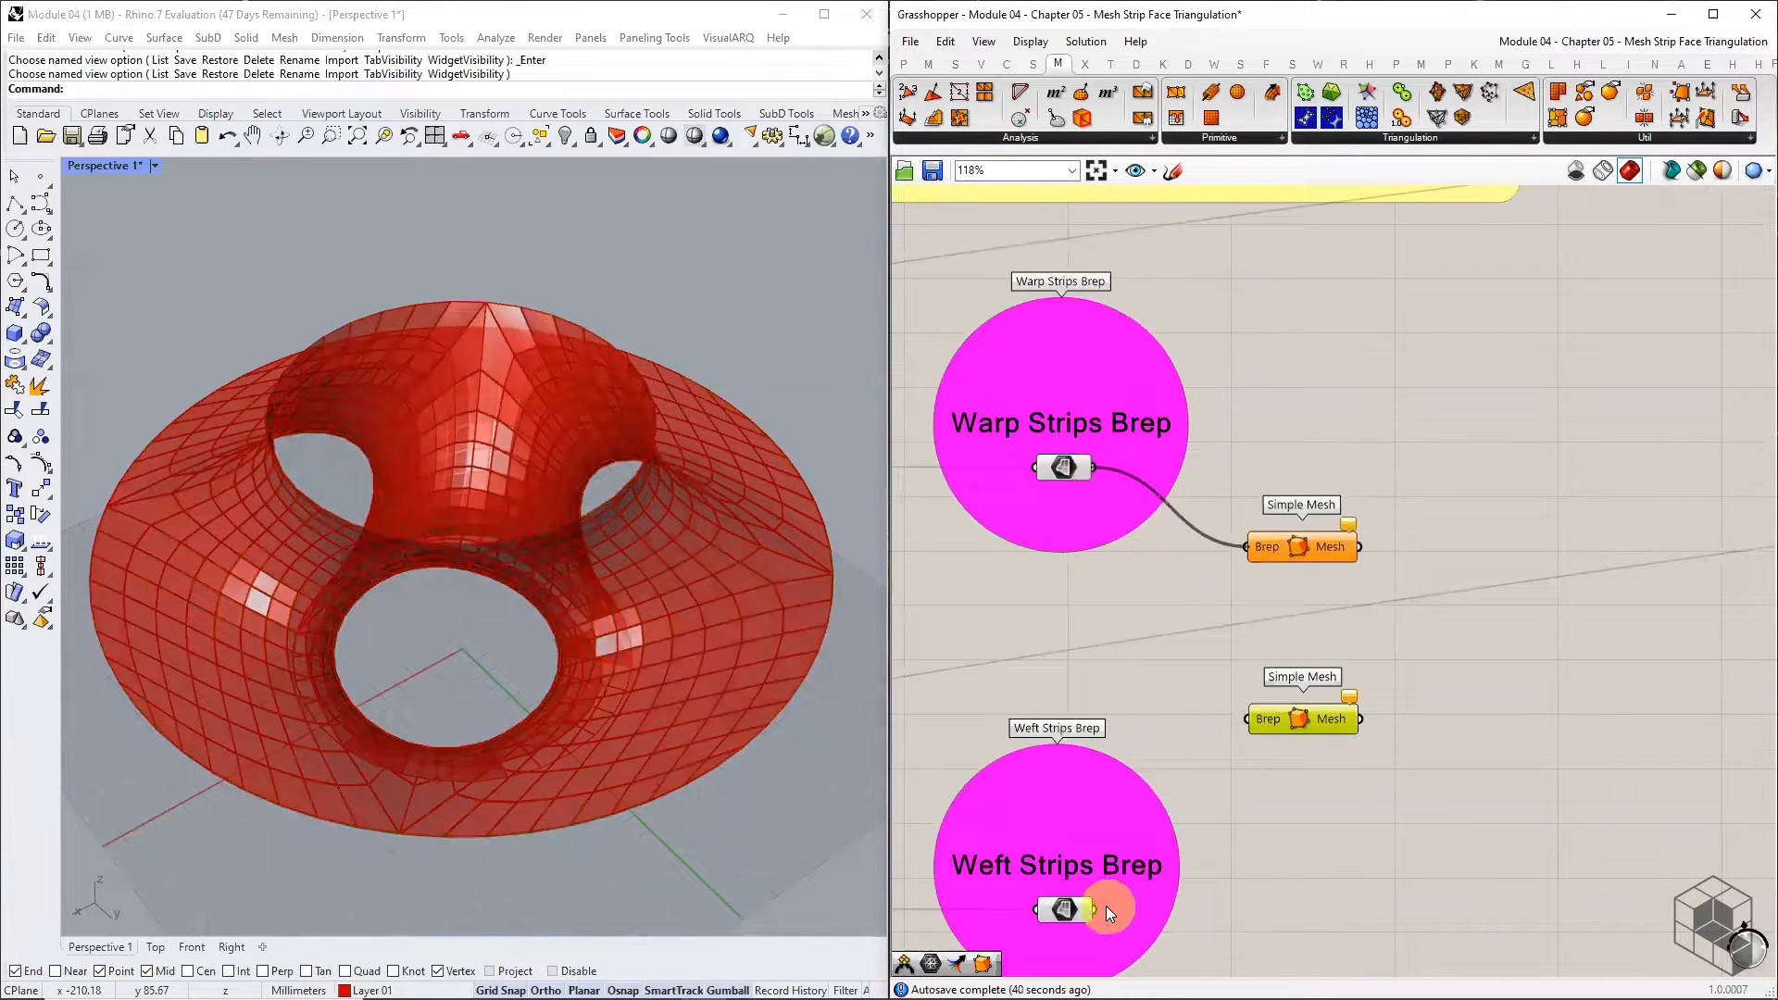
{"action": "left_click_drag", "start_coordinate": [1105, 910], "coordinate": [1273, 711]}
{"action": "left_click_drag", "start_coordinate": [1294, 713], "coordinate": [1292, 758]}
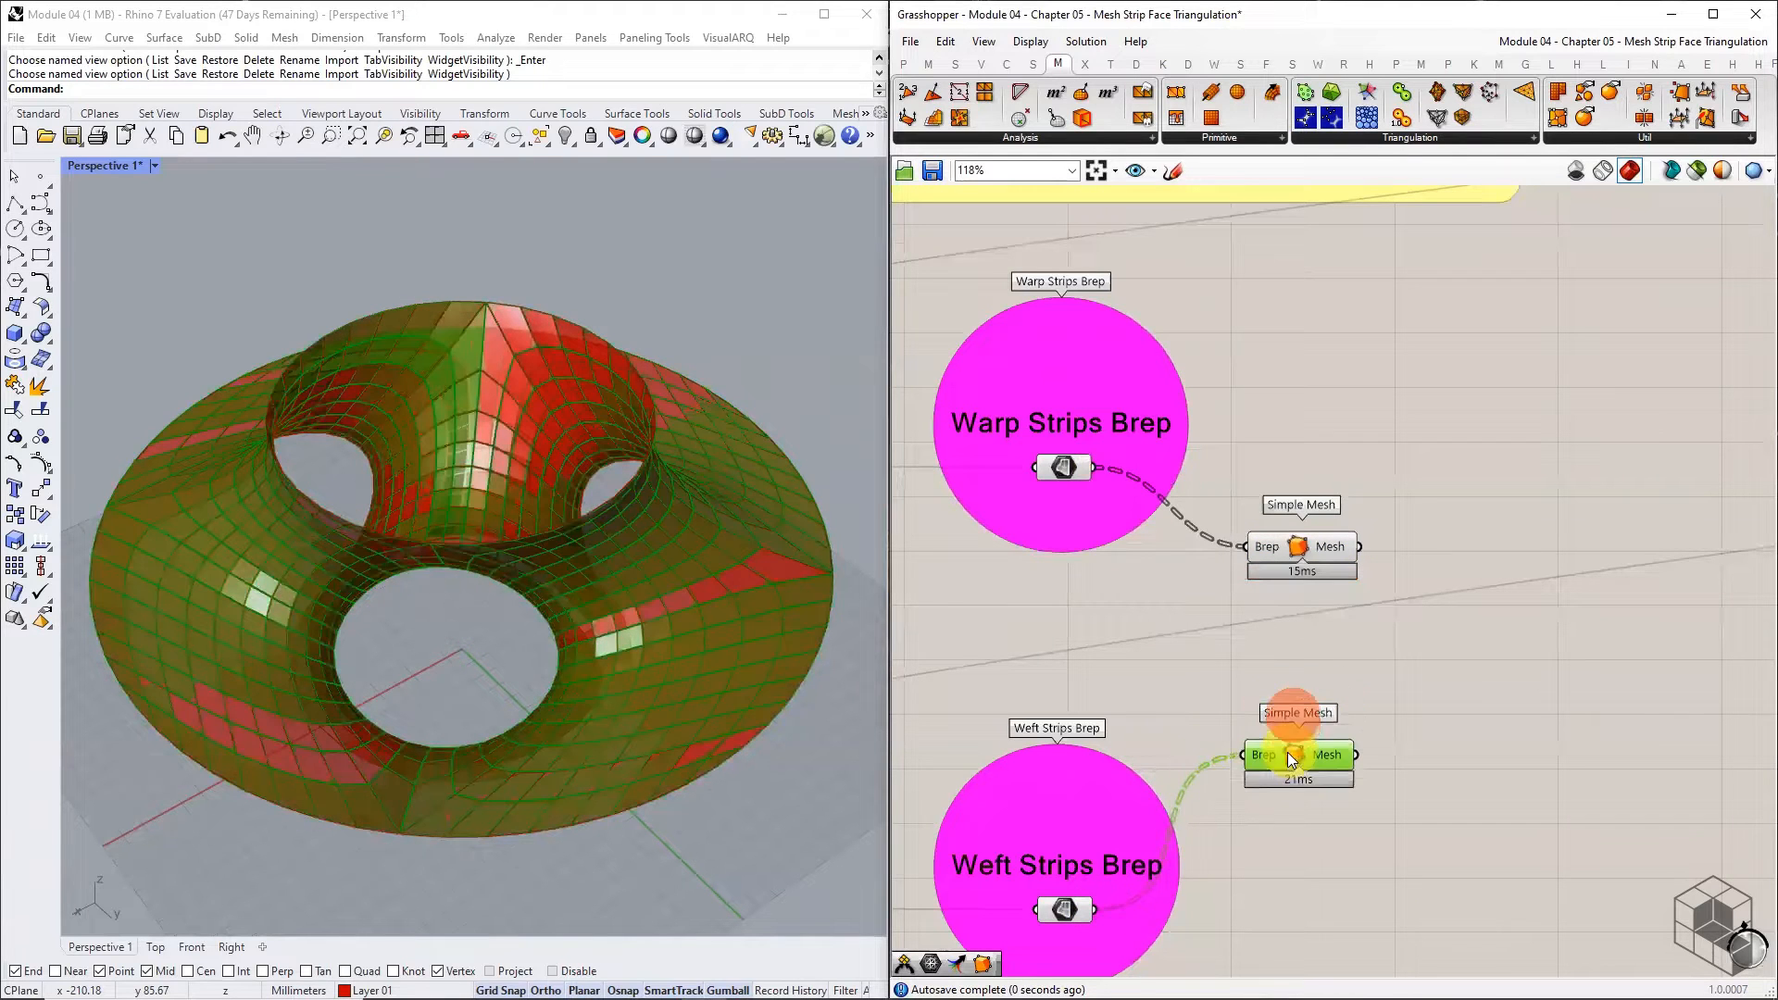
- Turn off the preview of the Warp and Weft Strips Brep containers
{"action": "left_click", "coordinate": [1054, 465]}
{"action": "left_click", "coordinate": [1065, 909], "text": "shift"}
{"action": "middle_click", "coordinate": [1072, 898]}
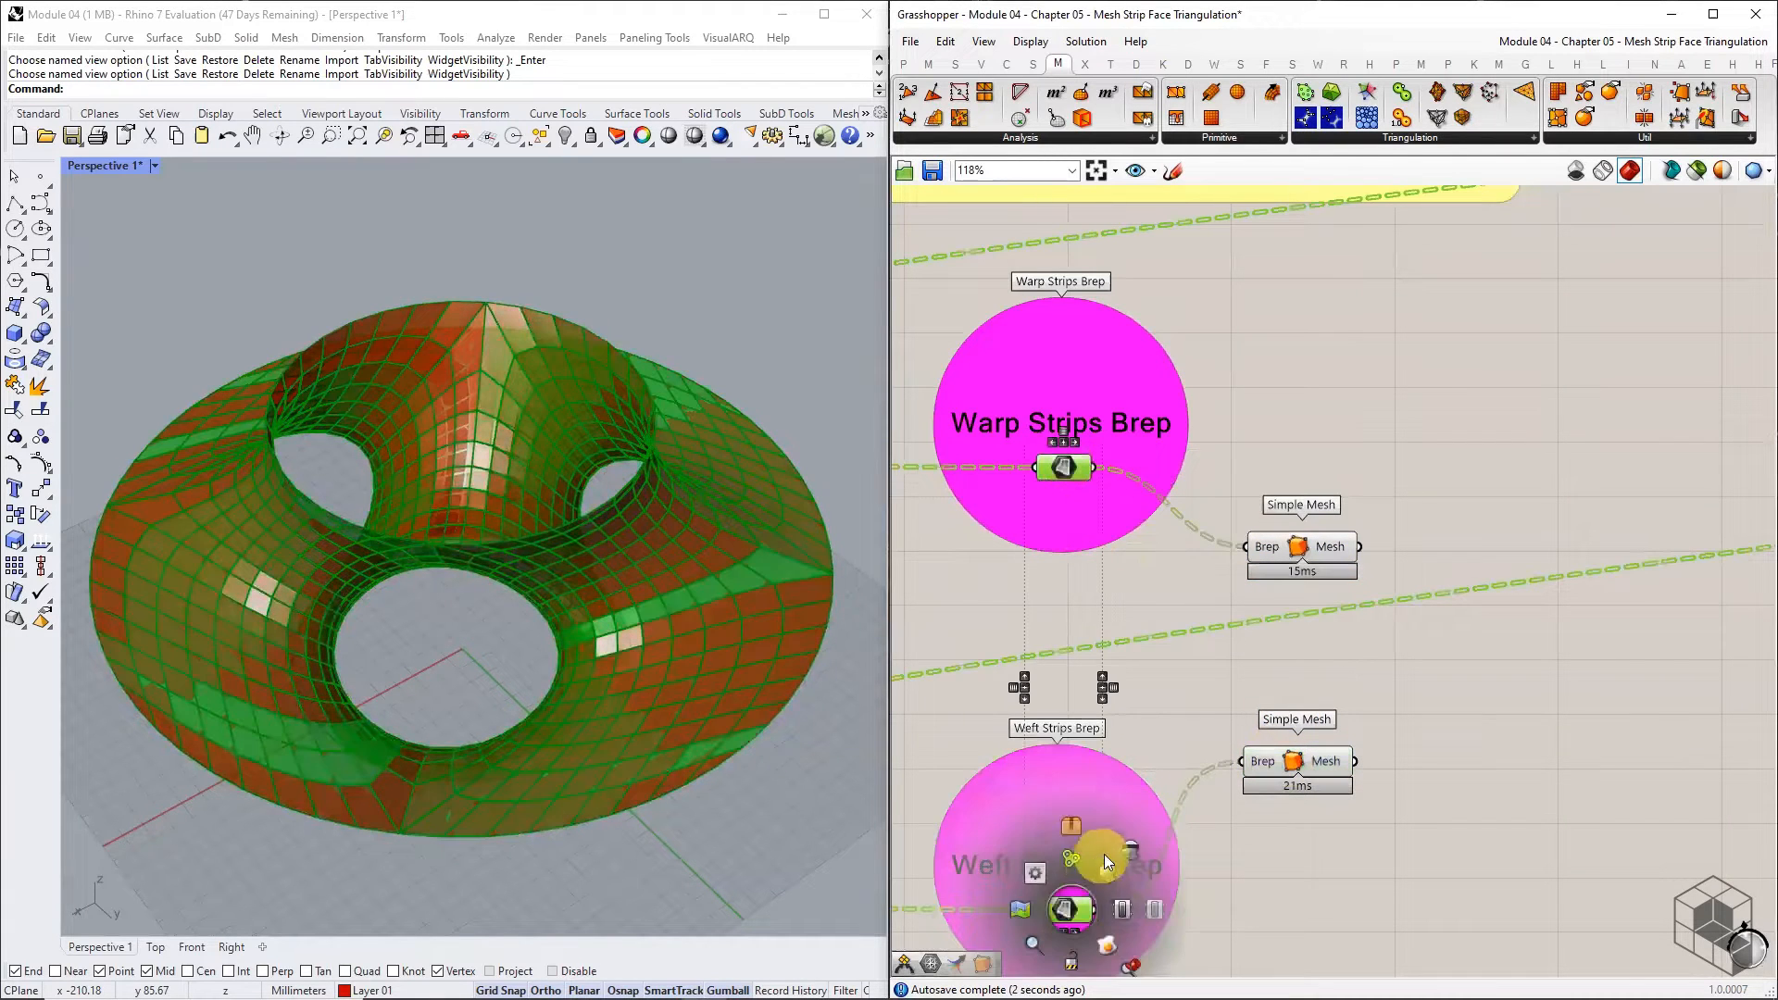
{"action": "left_click", "coordinate": [1135, 819]}
- Check the data tree structure of the Warp Strips Brep surfaces and of their Simple Mesh output
{"action": "mouse_move", "coordinate": [1061, 469]}
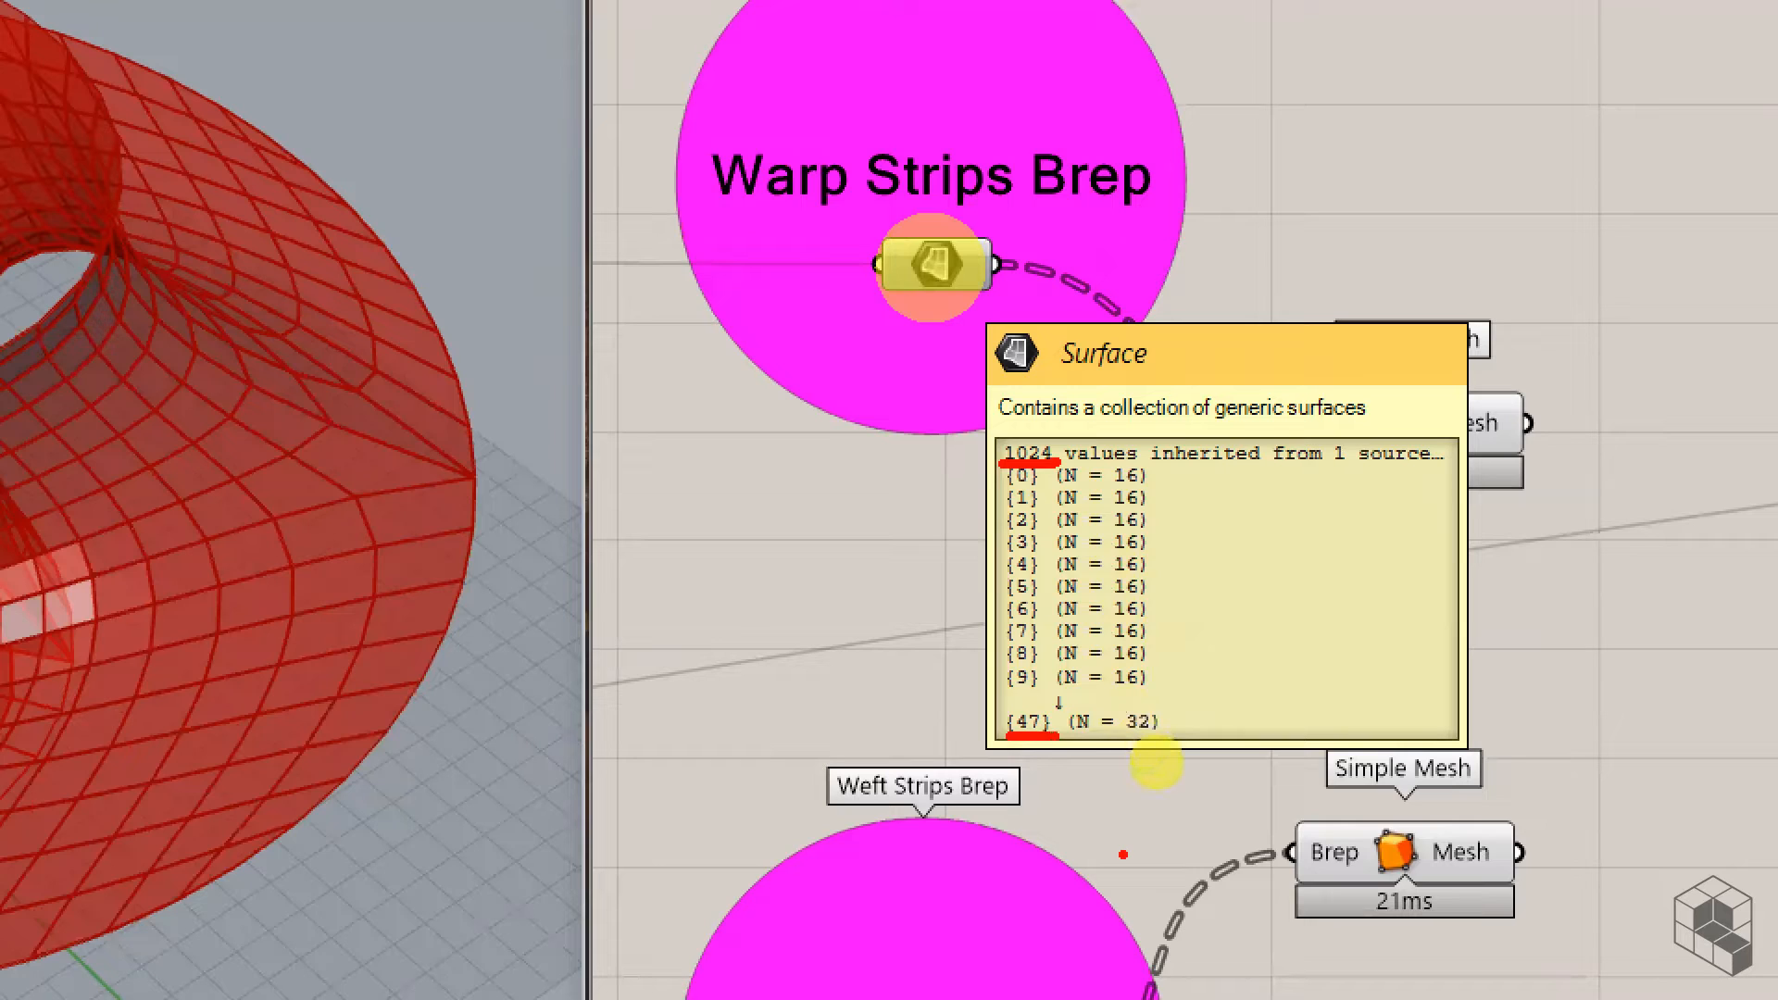
{"action": "mouse_move", "coordinate": [1117, 692]}
{"action": "left_mouse_down"}
{"action": "mouse_move", "coordinate": [1142, 691]}
{"action": "mouse_move", "coordinate": [1152, 735]}
{"action": "left_mouse_up"}
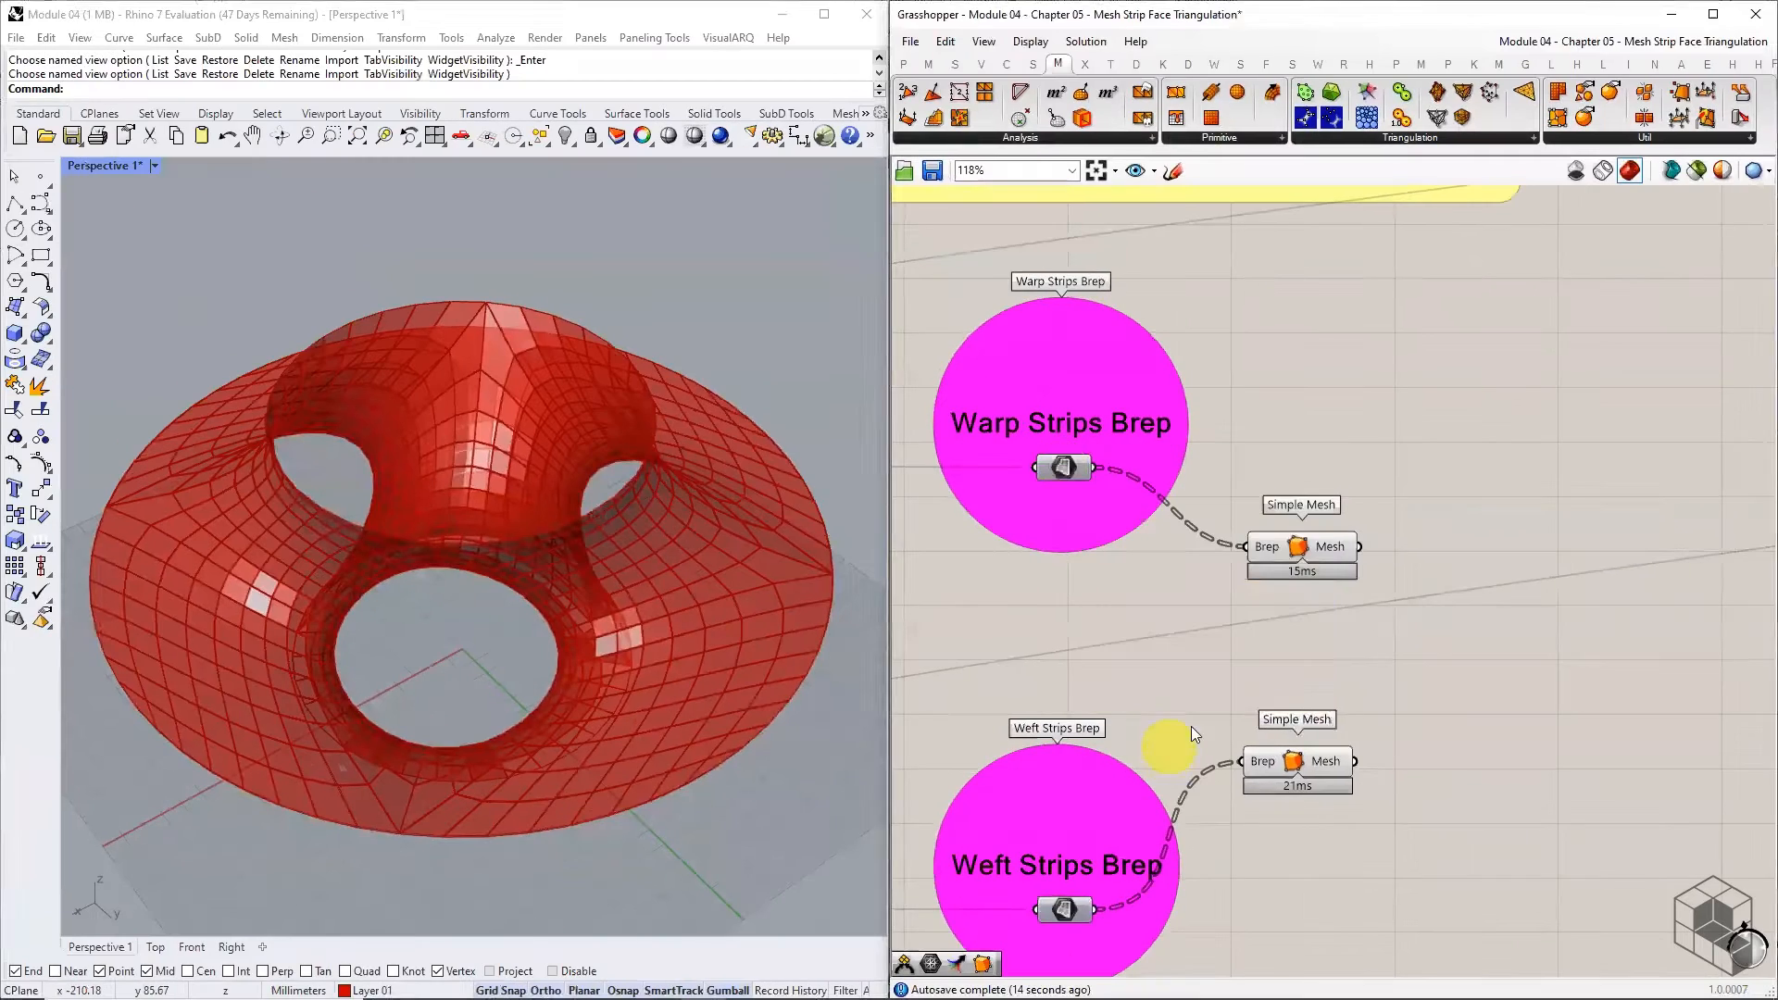
{"action": "scroll", "coordinate": [1277, 681], "scroll_direction": "down", "scroll_amount": 2}
{"action": "mouse_move", "coordinate": [1265, 532]}
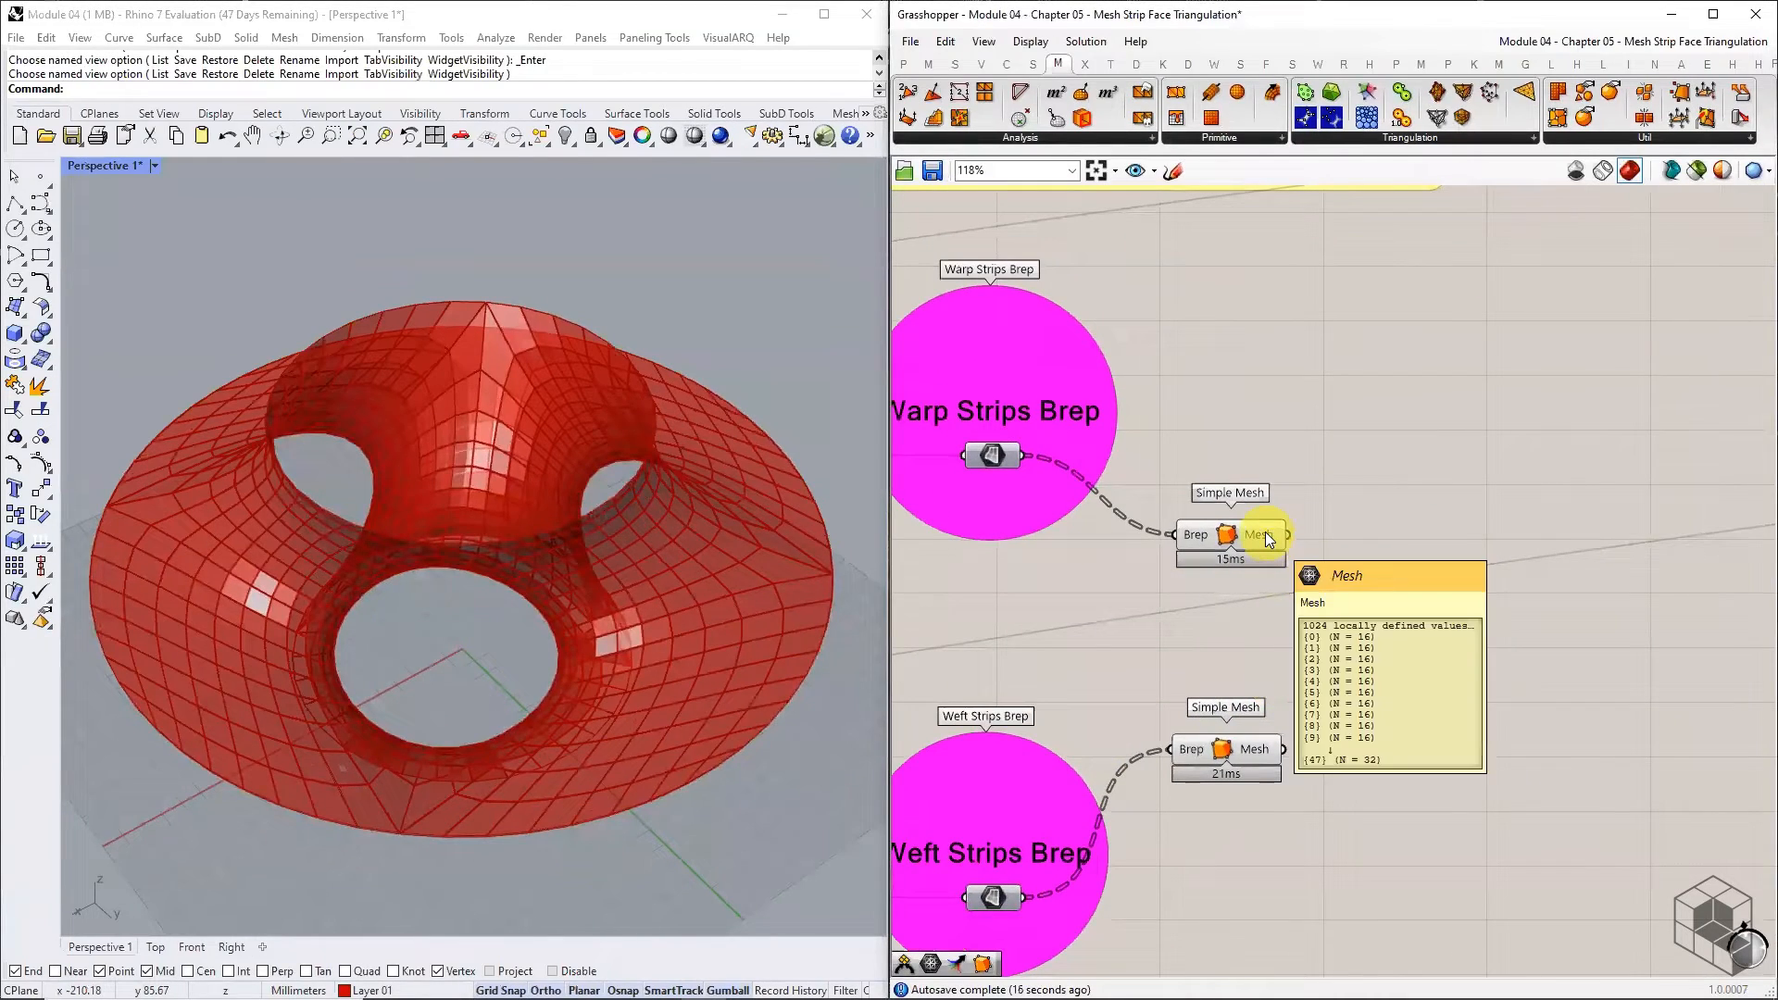
{"action": "left_click_drag", "start_coordinate": [1096, 550], "coordinate": [1147, 547]}
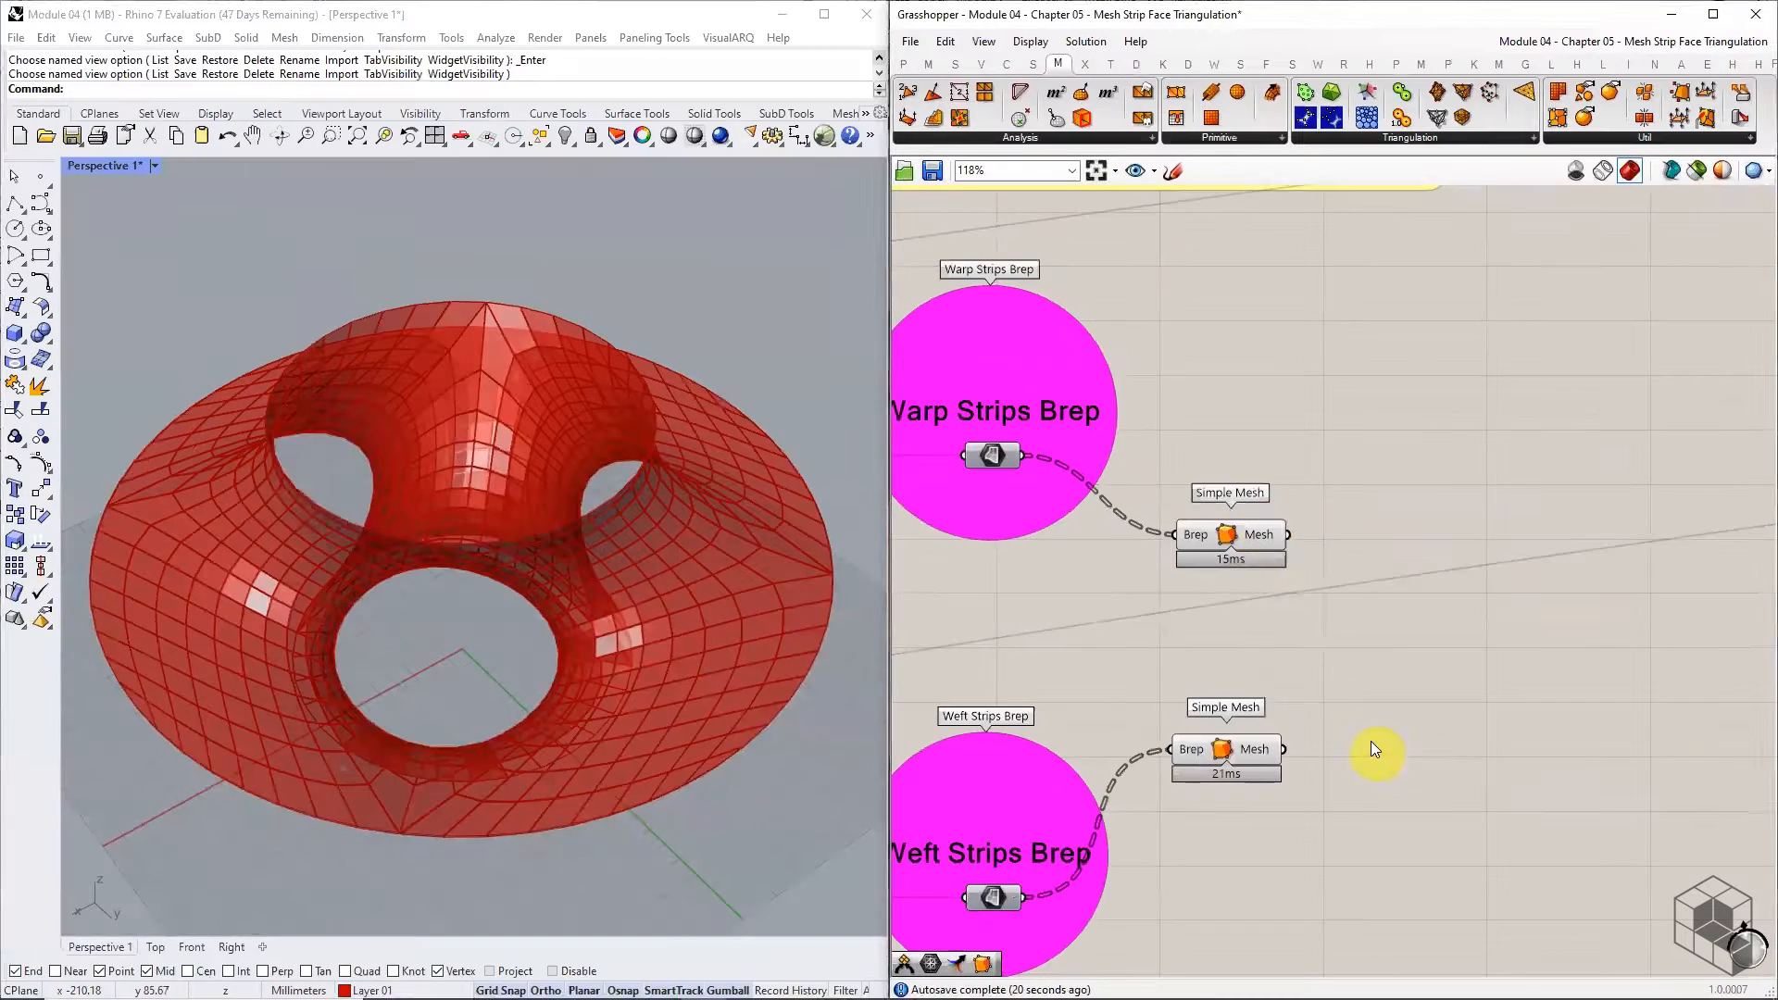
- Flatten the Mesh outputs of both Simple Mesh components
{"action": "right_click", "coordinate": [1264, 537]}
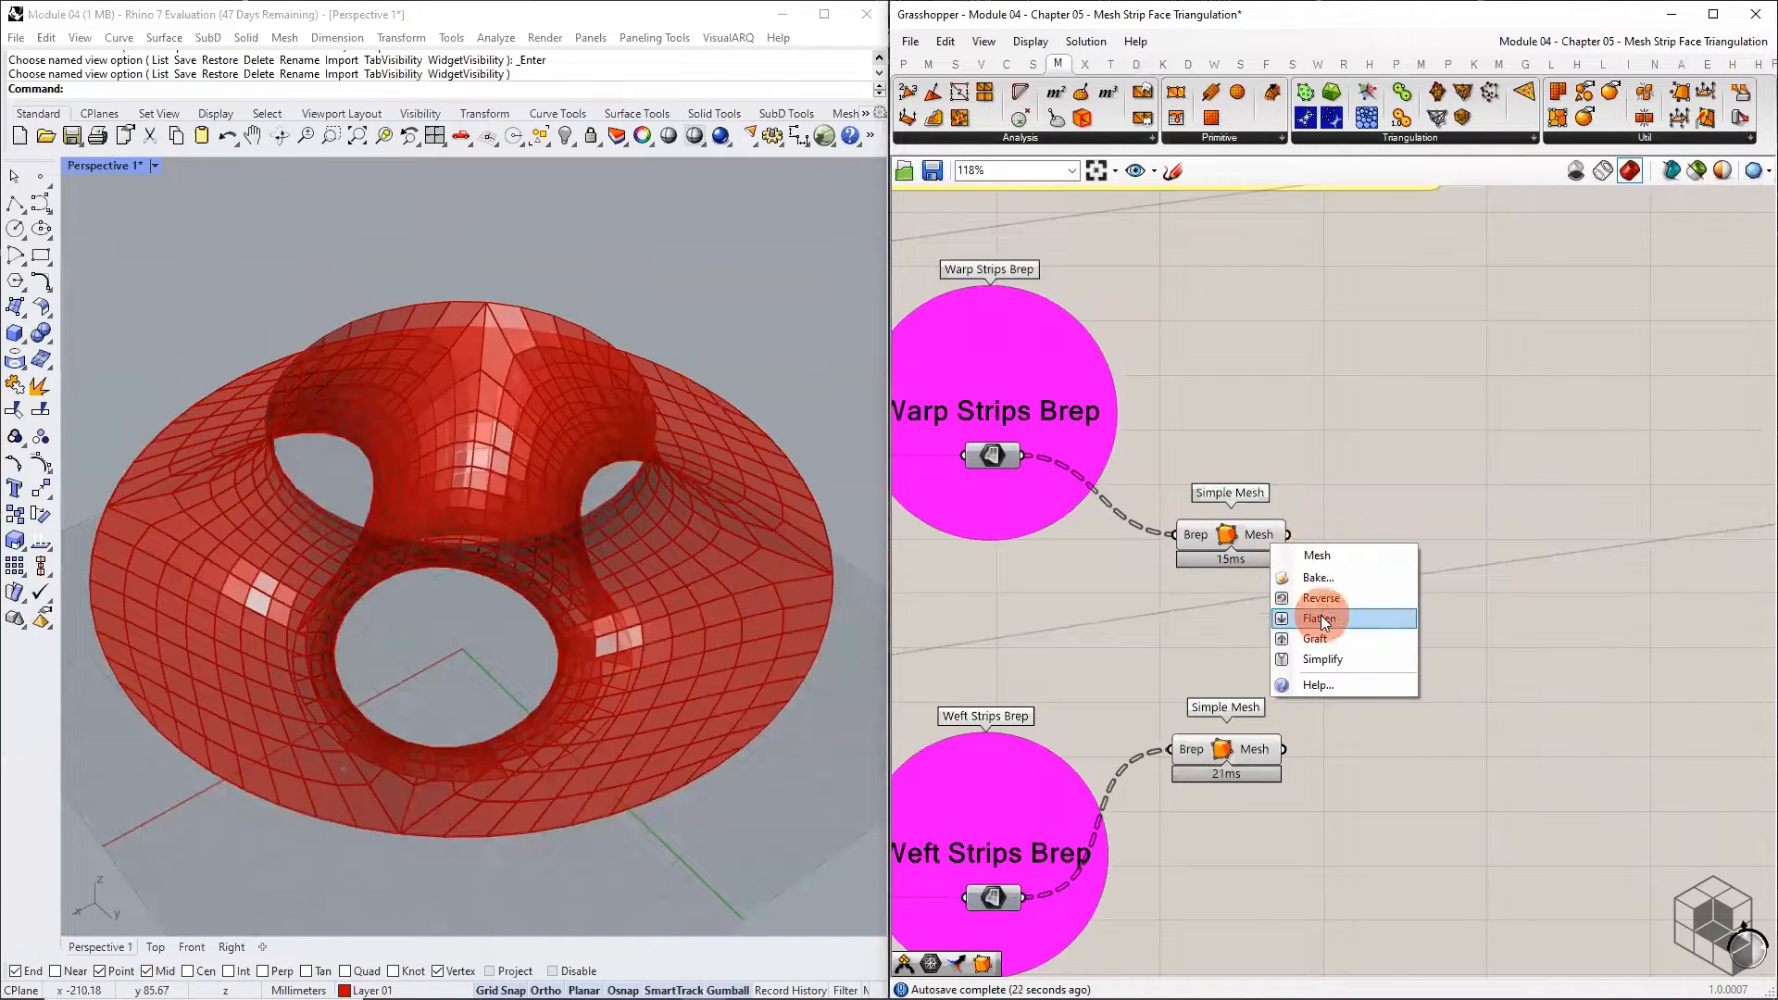
{"action": "left_click", "coordinate": [1271, 750]}
{"action": "right_click", "coordinate": [1269, 746]}
{"action": "left_click", "coordinate": [1315, 820]}
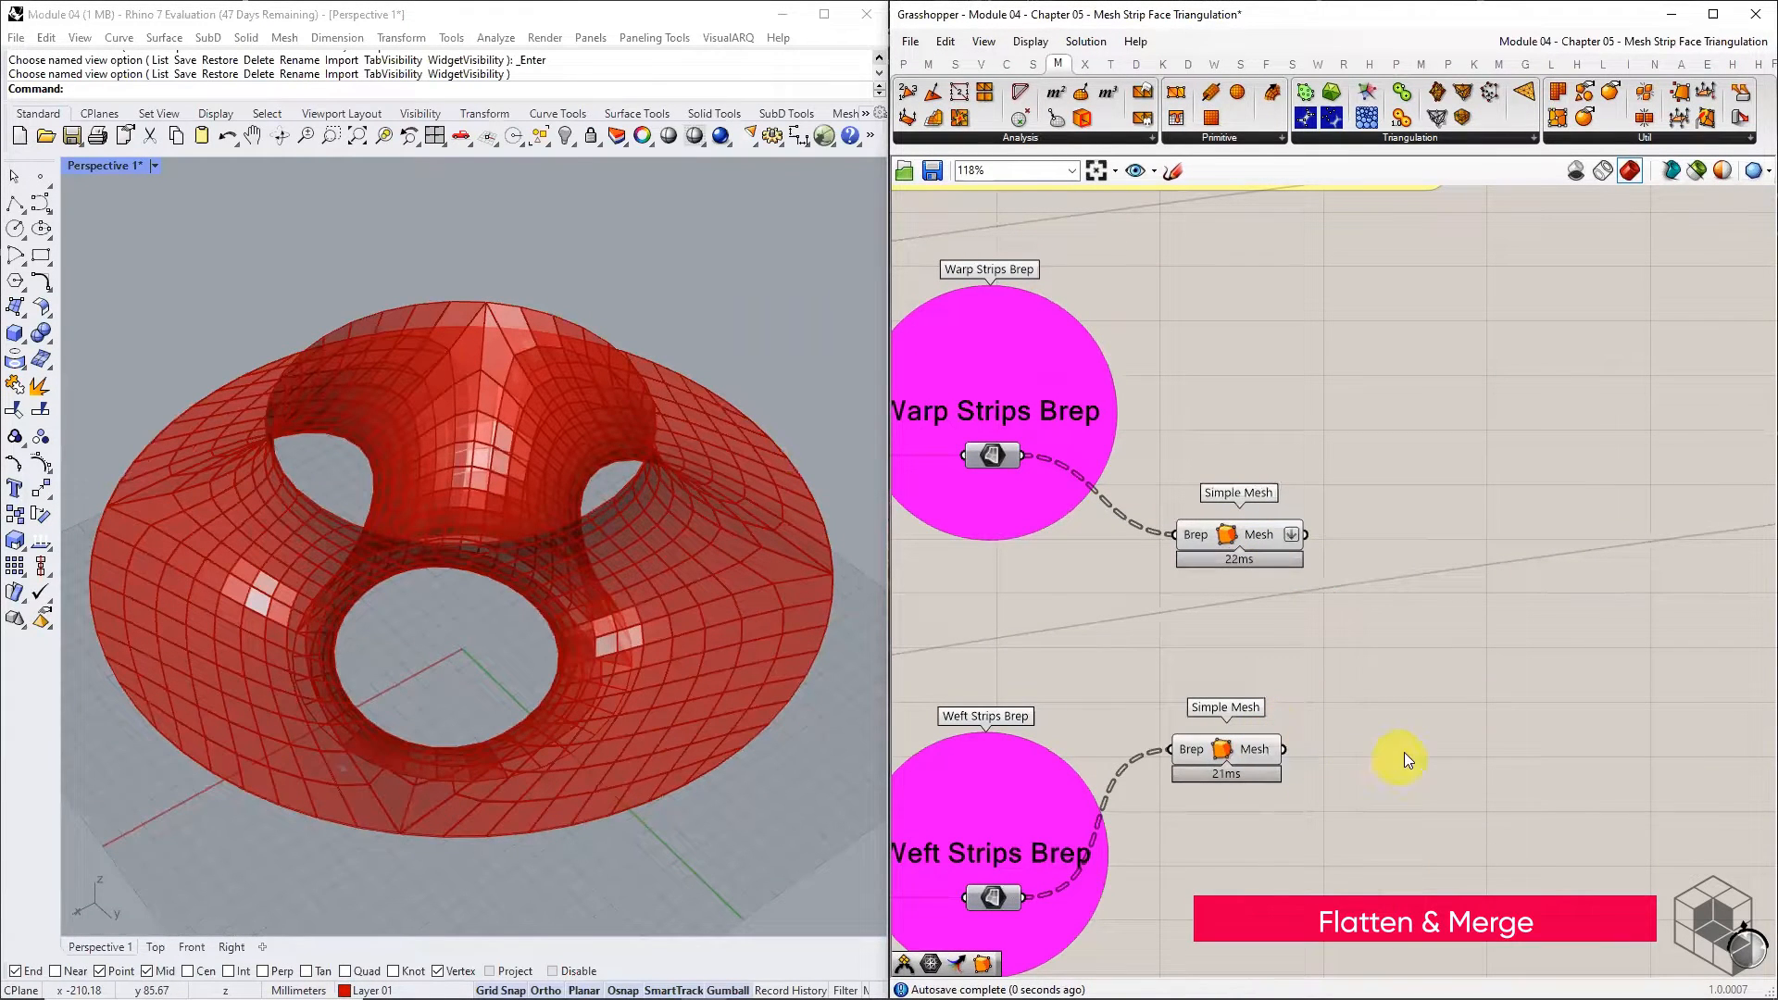
- Add a Merge component and wire the warp meshes into Data 1 and the weft meshes into Data 2
{"action": "left_click", "coordinate": [954, 63]}
{"action": "left_click", "coordinate": [1517, 137]}
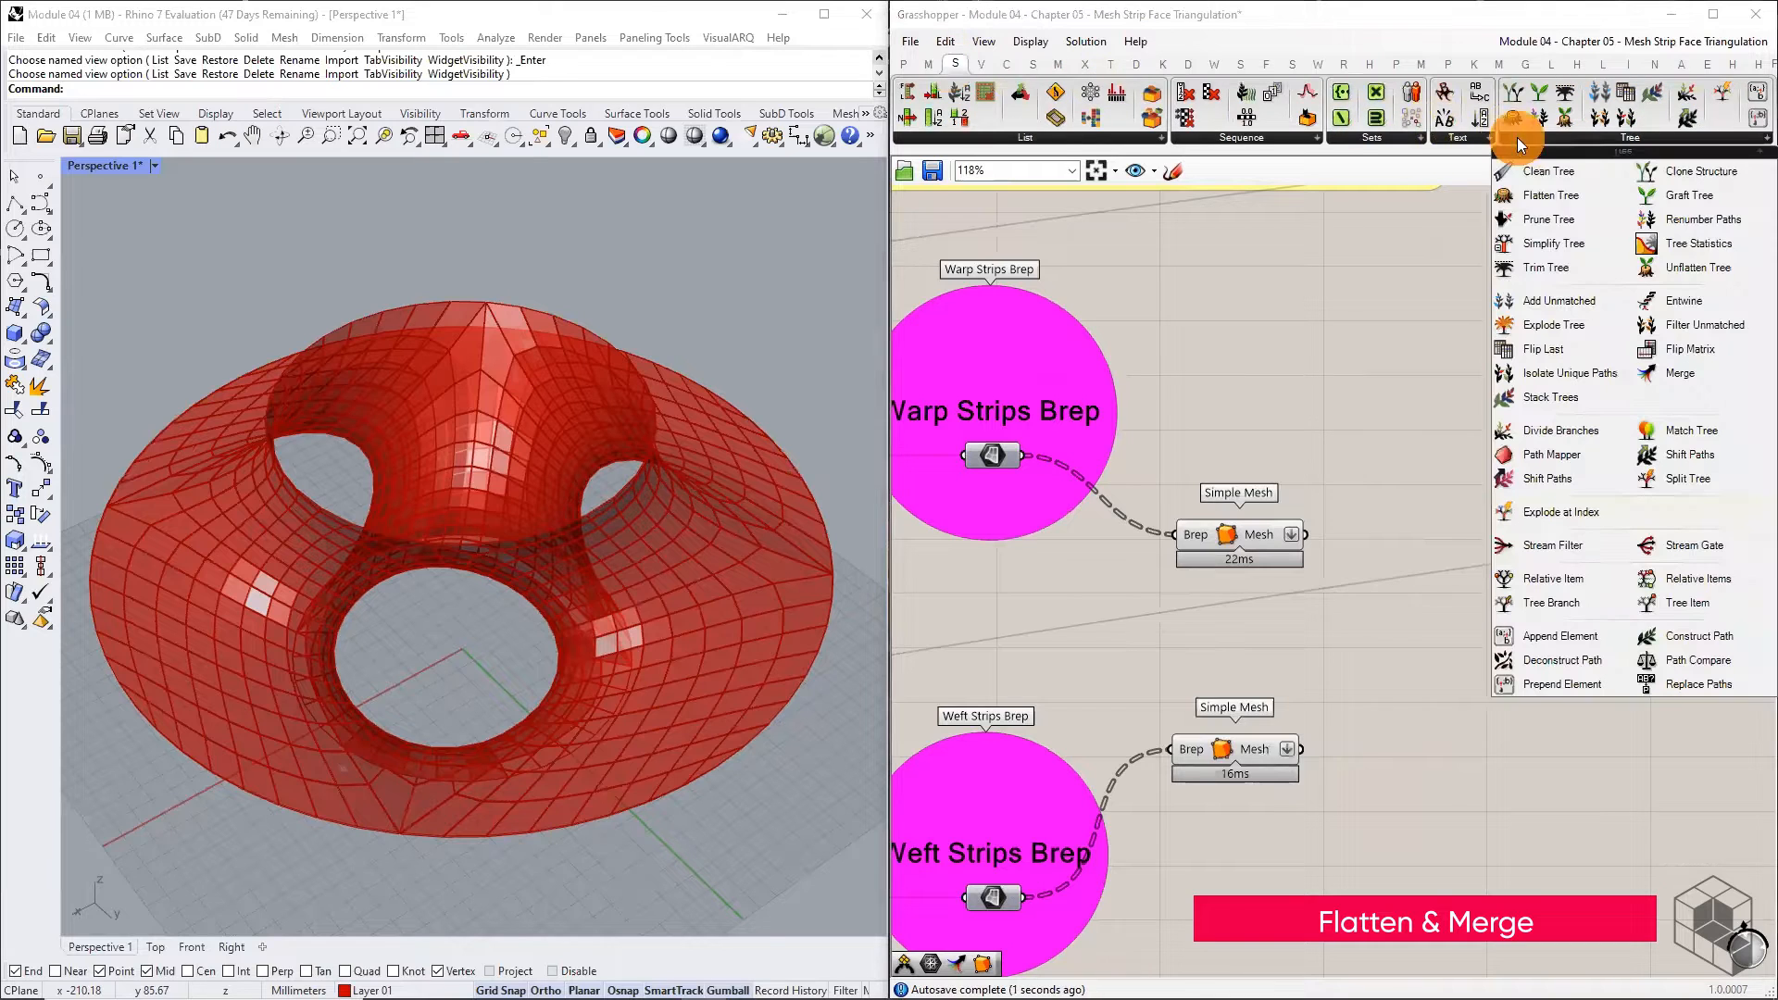
{"action": "left_click", "coordinate": [1680, 372]}
{"action": "left_click", "coordinate": [1440, 633]}
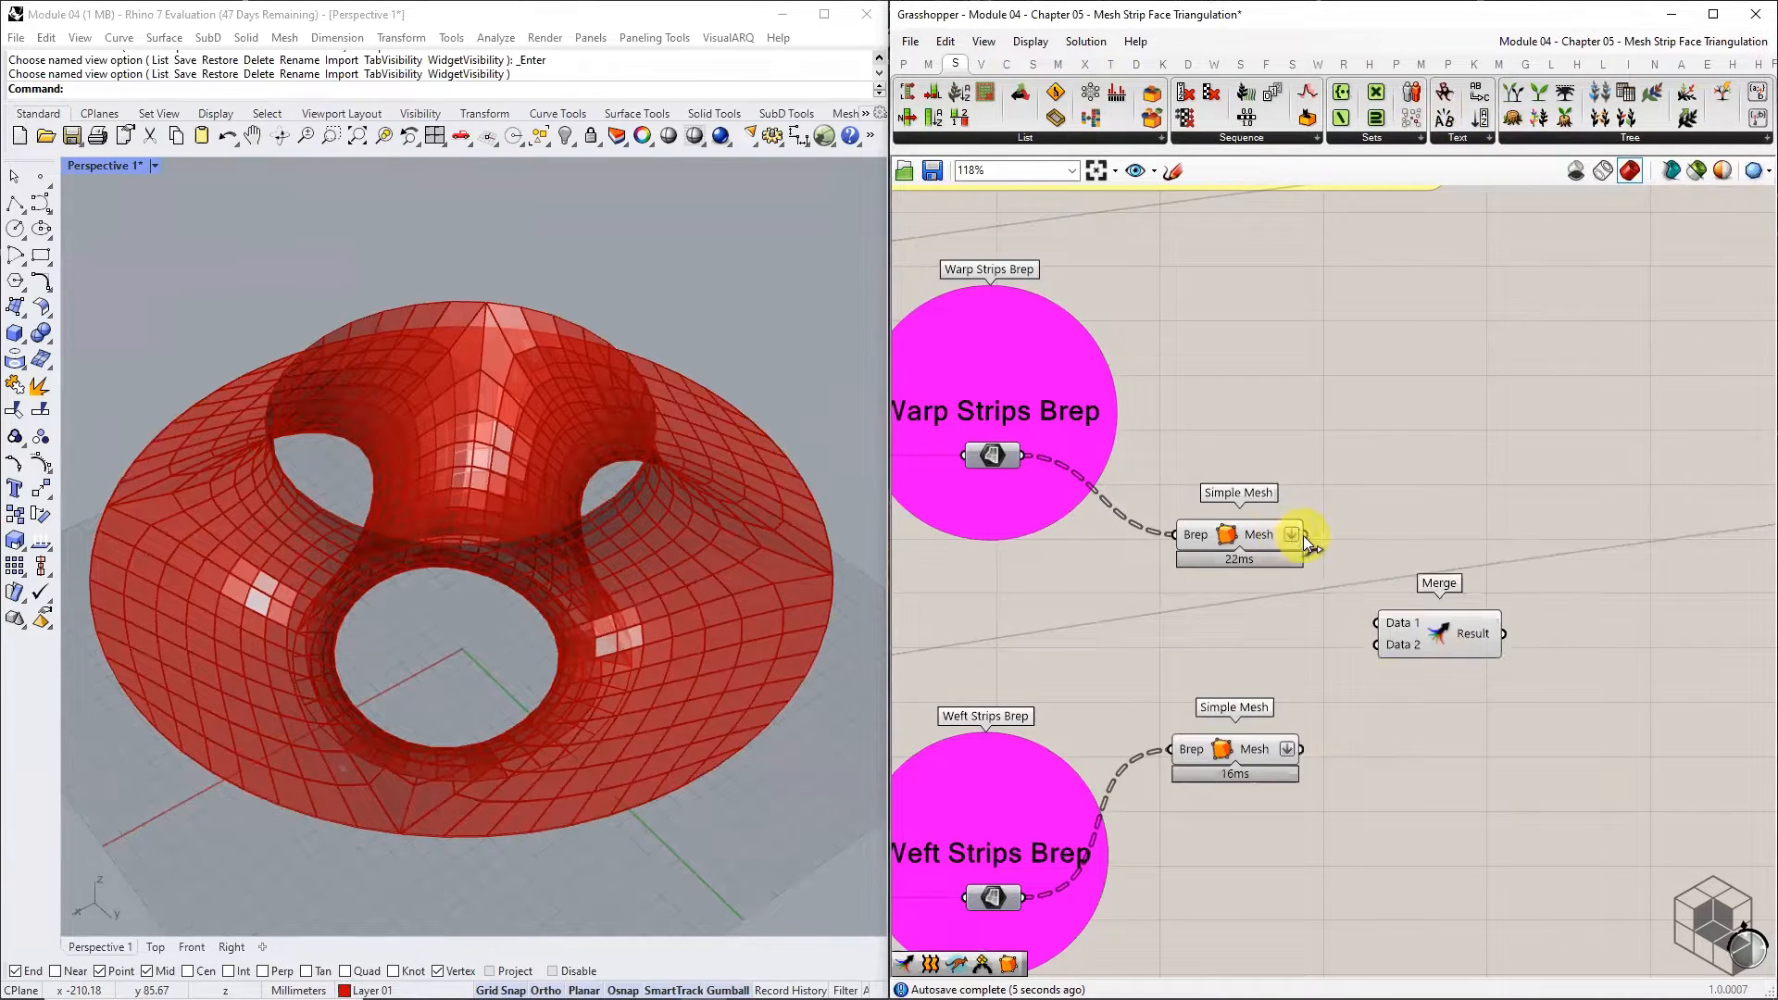
{"action": "left_click_drag", "start_coordinate": [1305, 535], "coordinate": [1377, 625]}
{"action": "left_click_drag", "start_coordinate": [1302, 749], "coordinate": [1377, 644]}
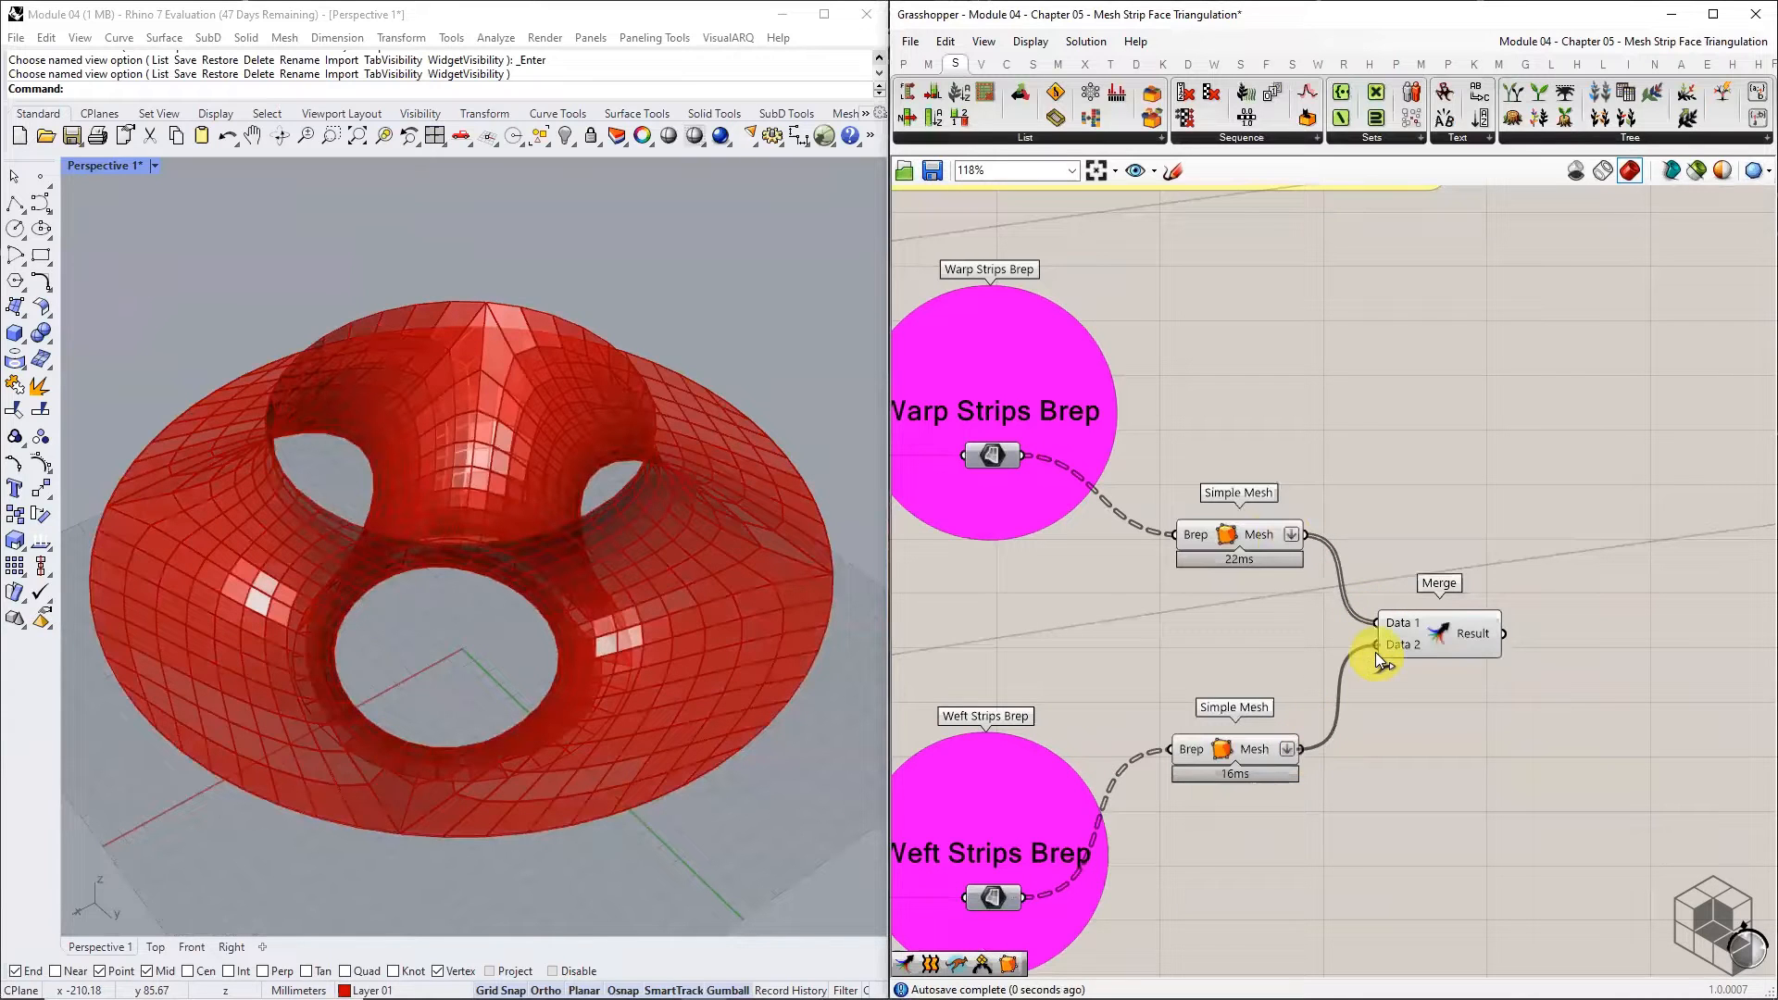
- Check the merged mesh list and turn off the preview of both Simple Mesh components
{"action": "right_click_drag", "start_coordinate": [1571, 711], "coordinate": [1406, 654]}
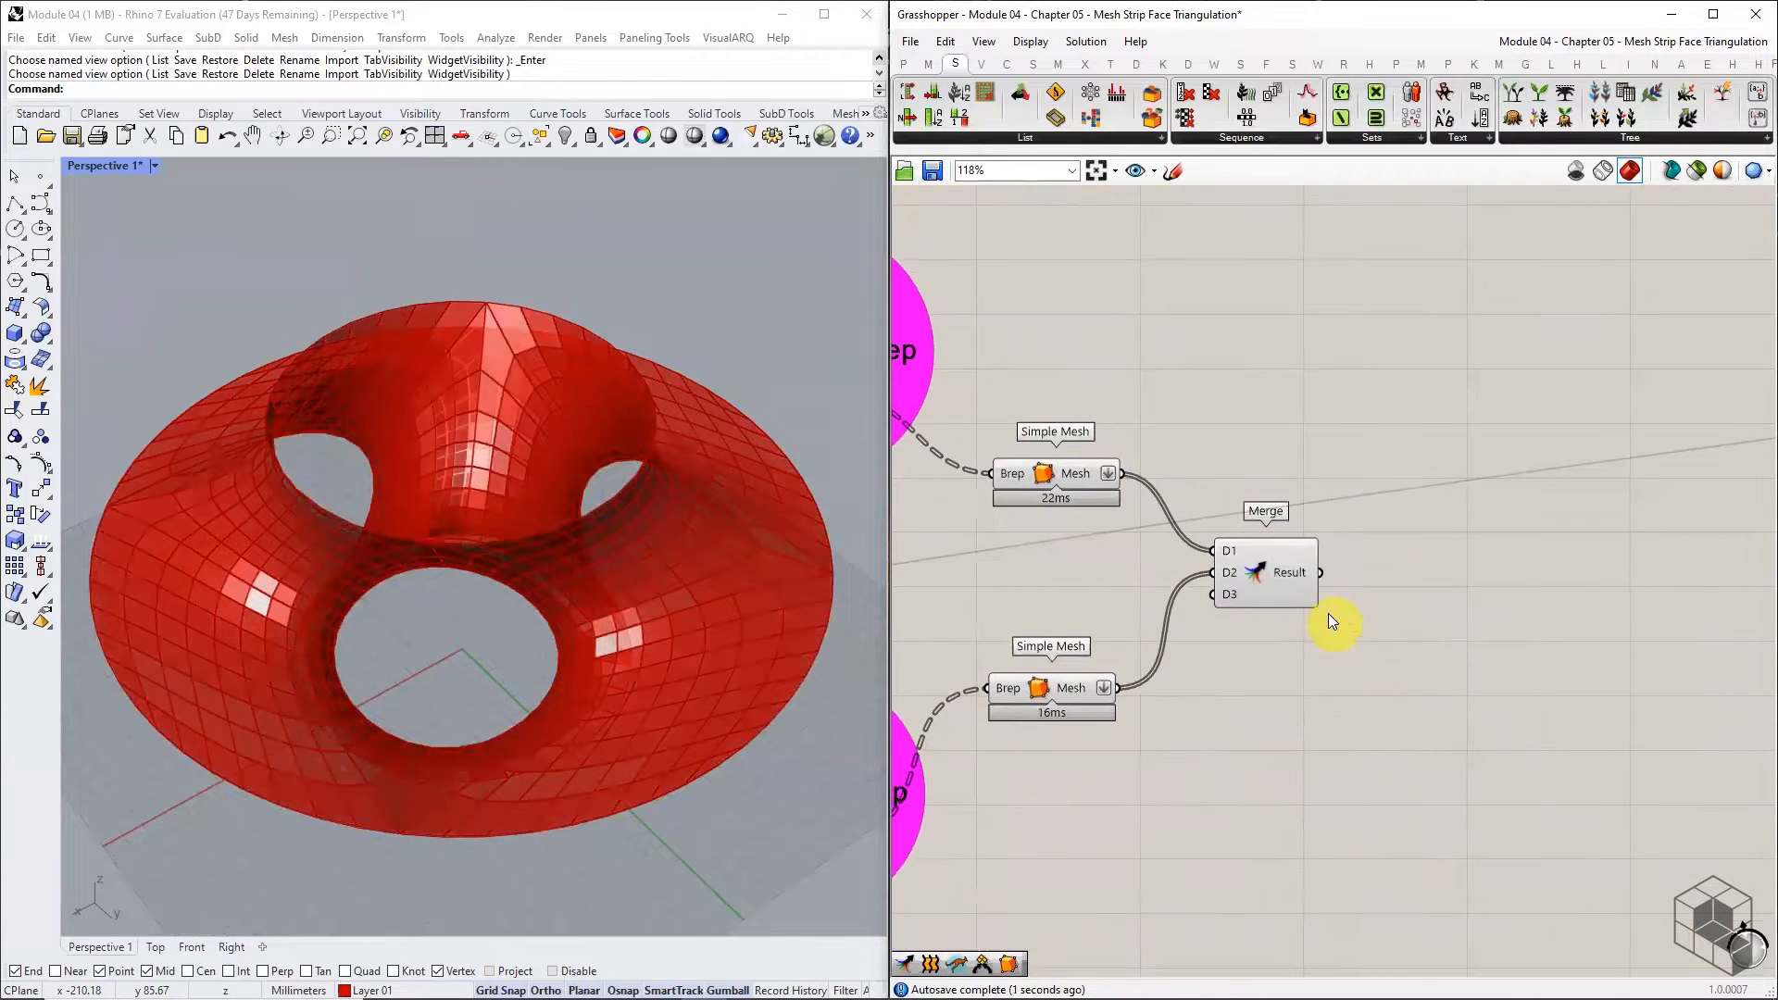
{"action": "mouse_move", "coordinate": [1304, 579]}
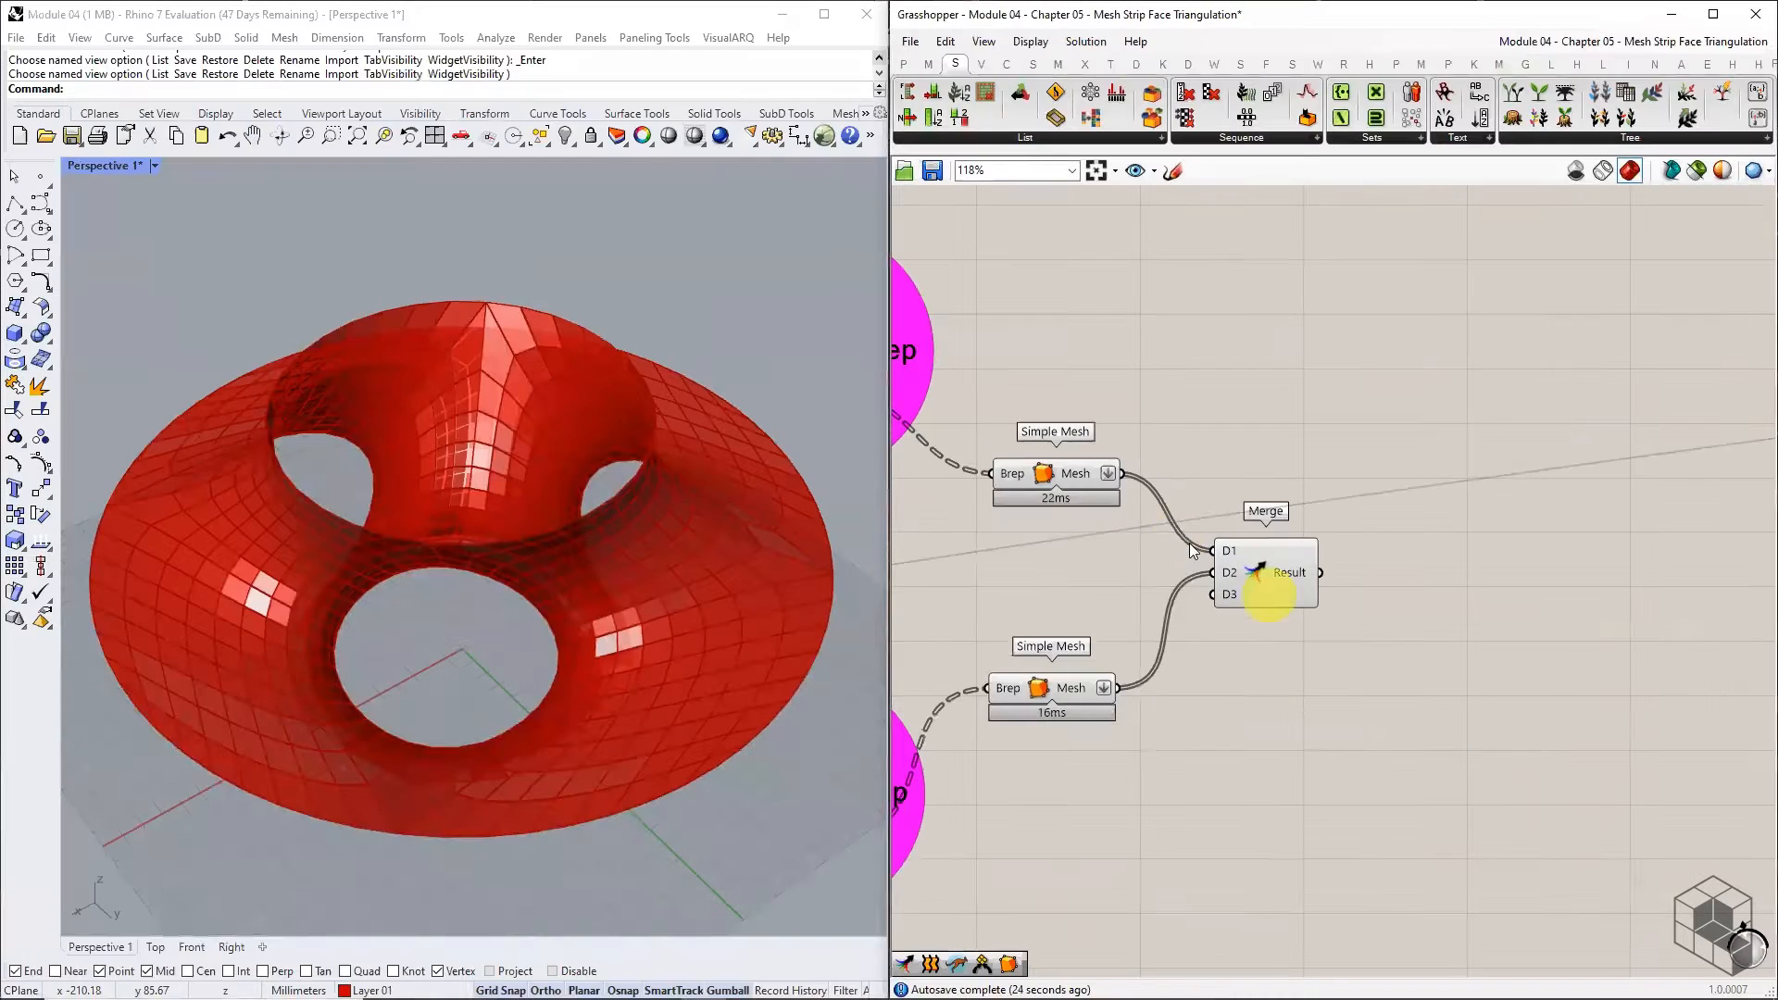
{"action": "left_click_drag", "start_coordinate": [1124, 415], "coordinate": [1111, 683]}
{"action": "left_click", "coordinate": [1276, 683]}
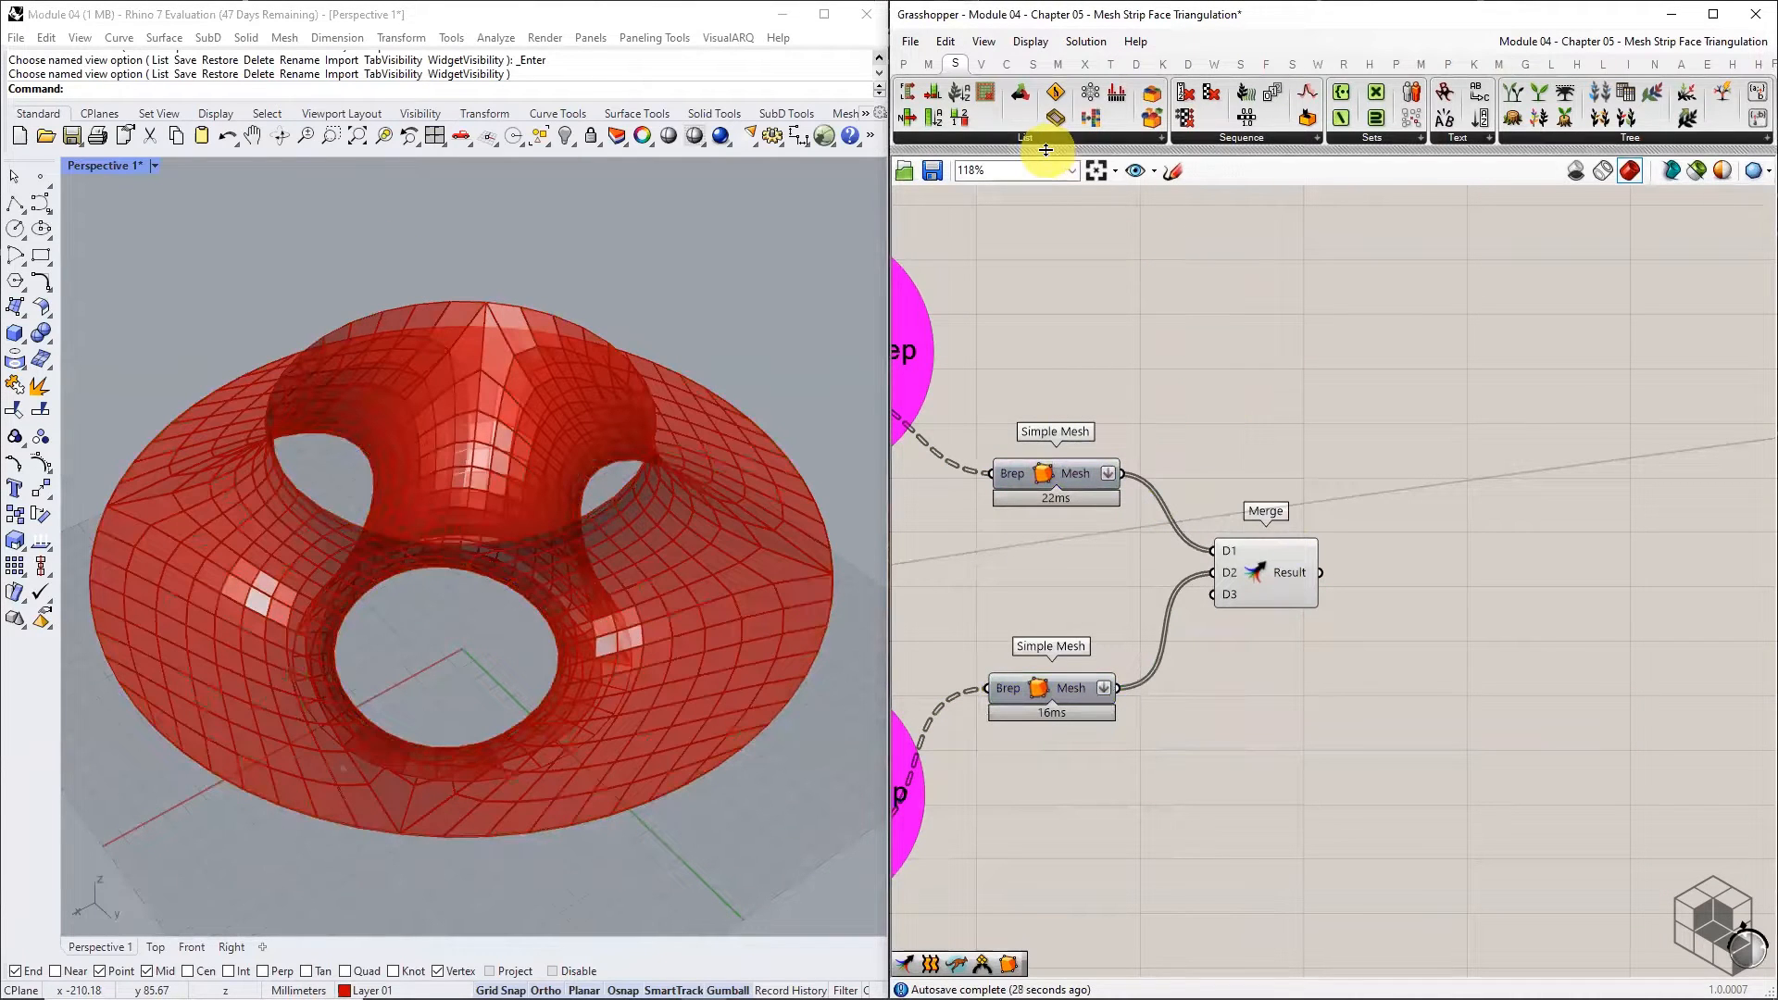
- Add a Mesh parameter beside Merge and connect the Merge result to it
{"action": "left_click", "coordinate": [903, 63]}
{"action": "left_click_drag", "start_coordinate": [1201, 117], "coordinate": [1394, 579]}
{"action": "left_click_drag", "start_coordinate": [1320, 572], "coordinate": [1395, 574]}
{"action": "right_click_drag", "start_coordinate": [1519, 607], "coordinate": [1334, 611]}
{"action": "left_click", "coordinate": [1333, 612]}
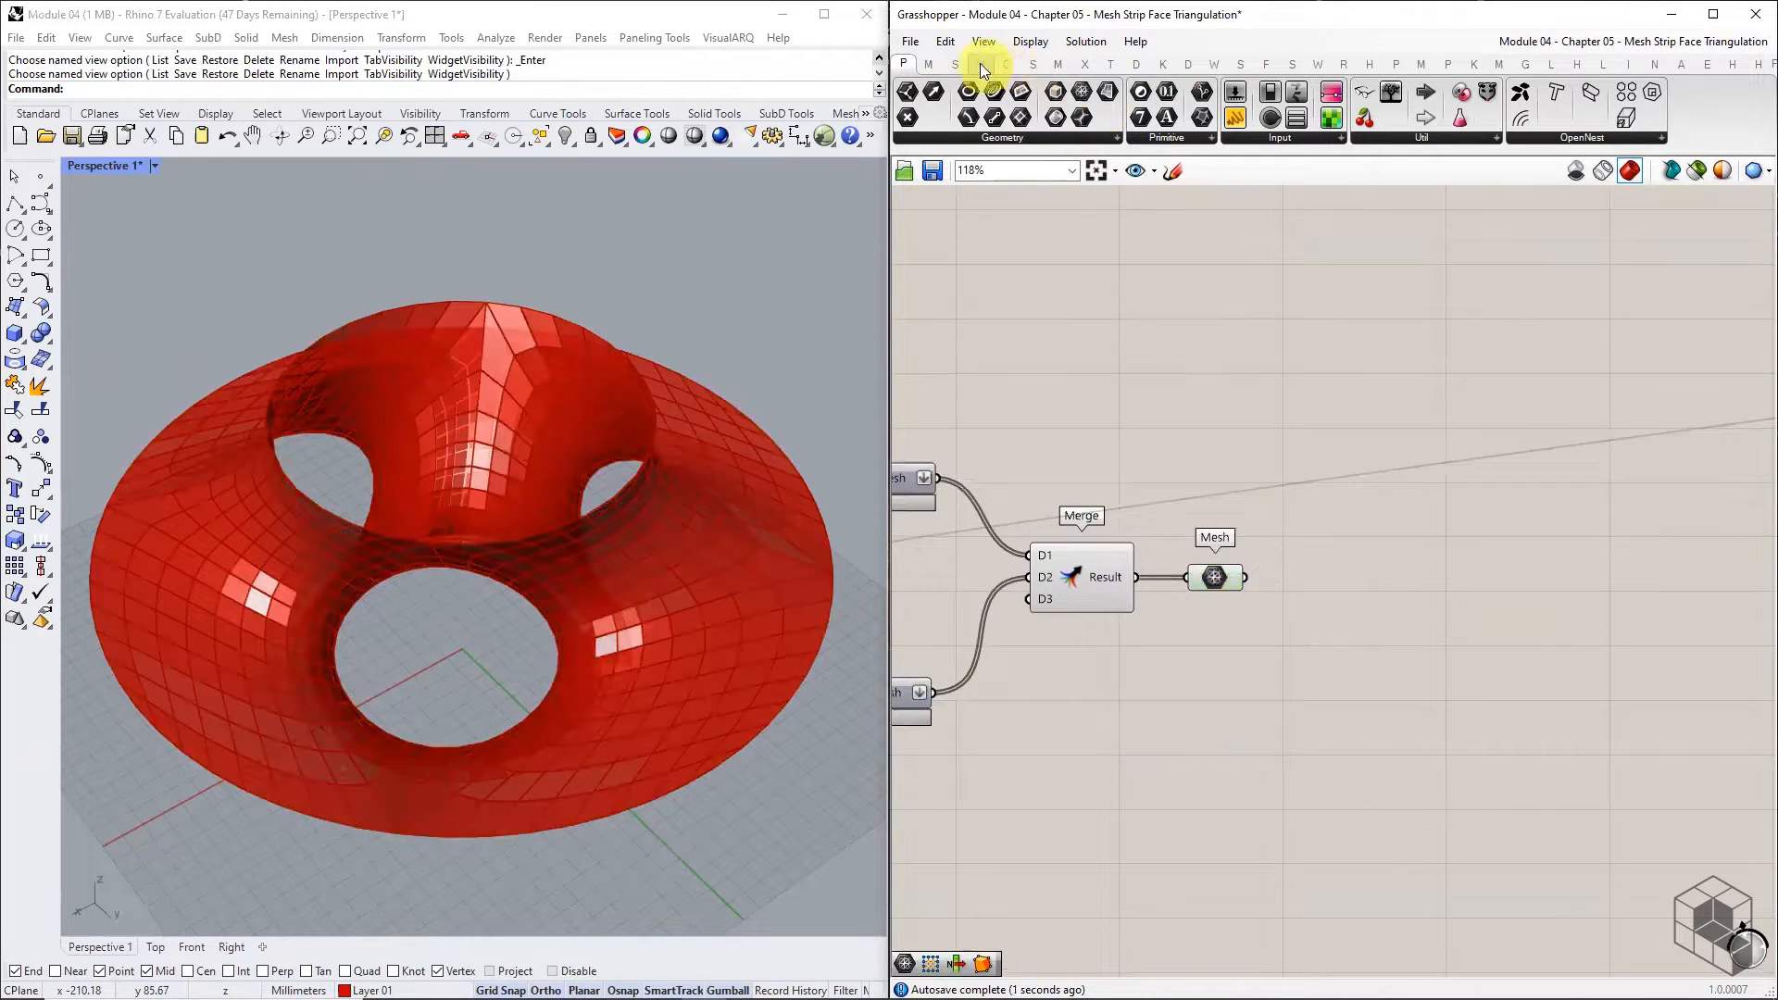
- Add a Face Boundaries component and feed it from the Mesh parameter
{"action": "left_click", "coordinate": [1056, 65]}
{"action": "left_click", "coordinate": [1037, 132]}
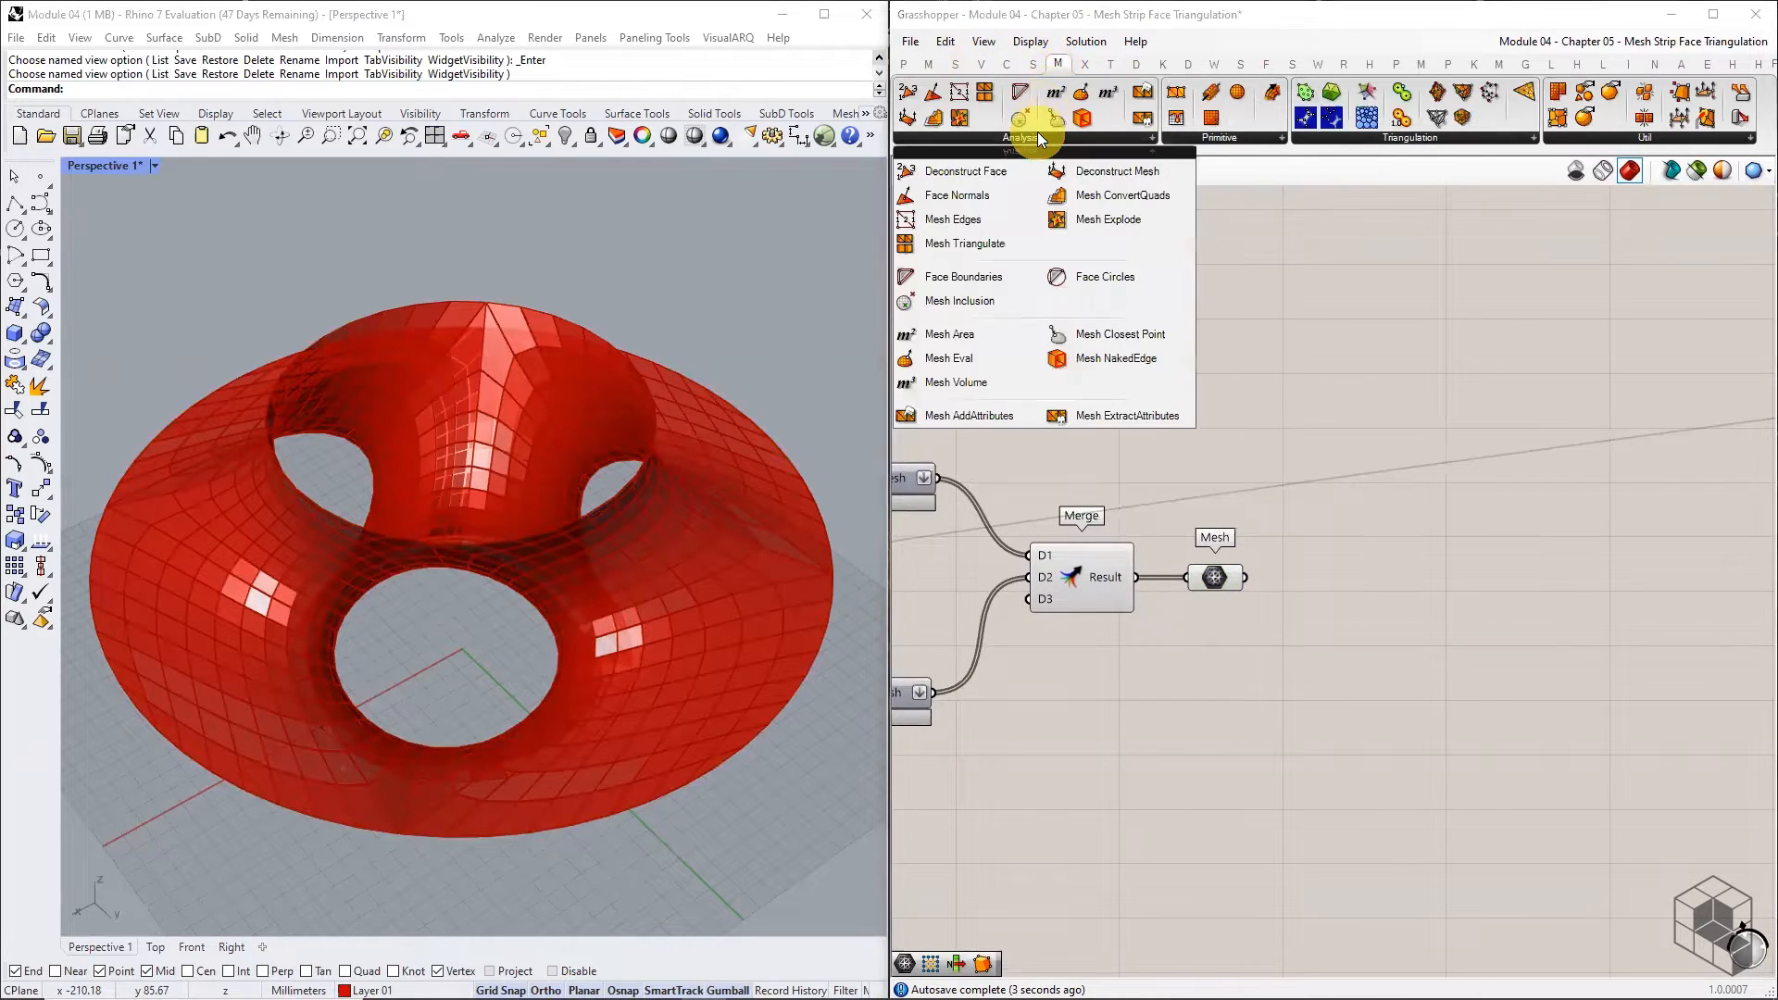
{"action": "left_click_drag", "start_coordinate": [970, 267], "coordinate": [1370, 580]}
{"action": "scroll", "coordinate": [1311, 577], "scroll_direction": "up", "scroll_amount": 3}
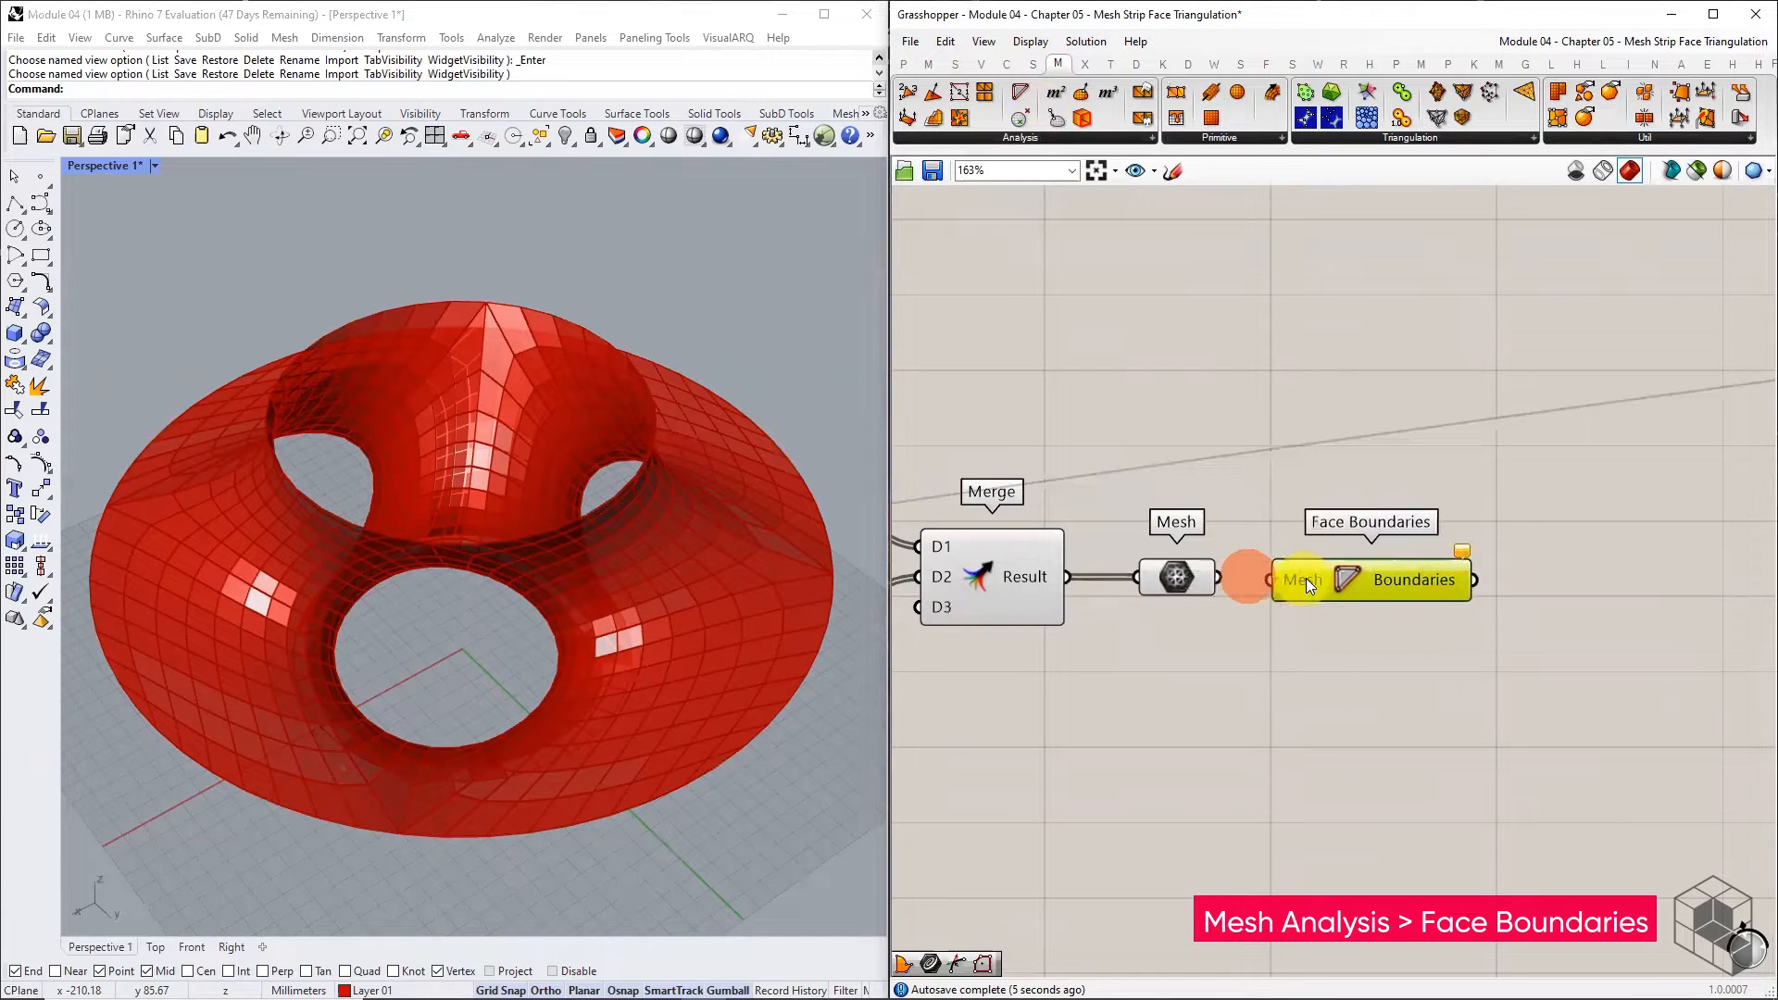
{"action": "left_click_drag", "start_coordinate": [1217, 578], "coordinate": [1297, 582]}
- Turn off the Merge component's preview, move Face Boundaries slightly lower on the canvas, and check its output
{"action": "left_click", "coordinate": [999, 592]}
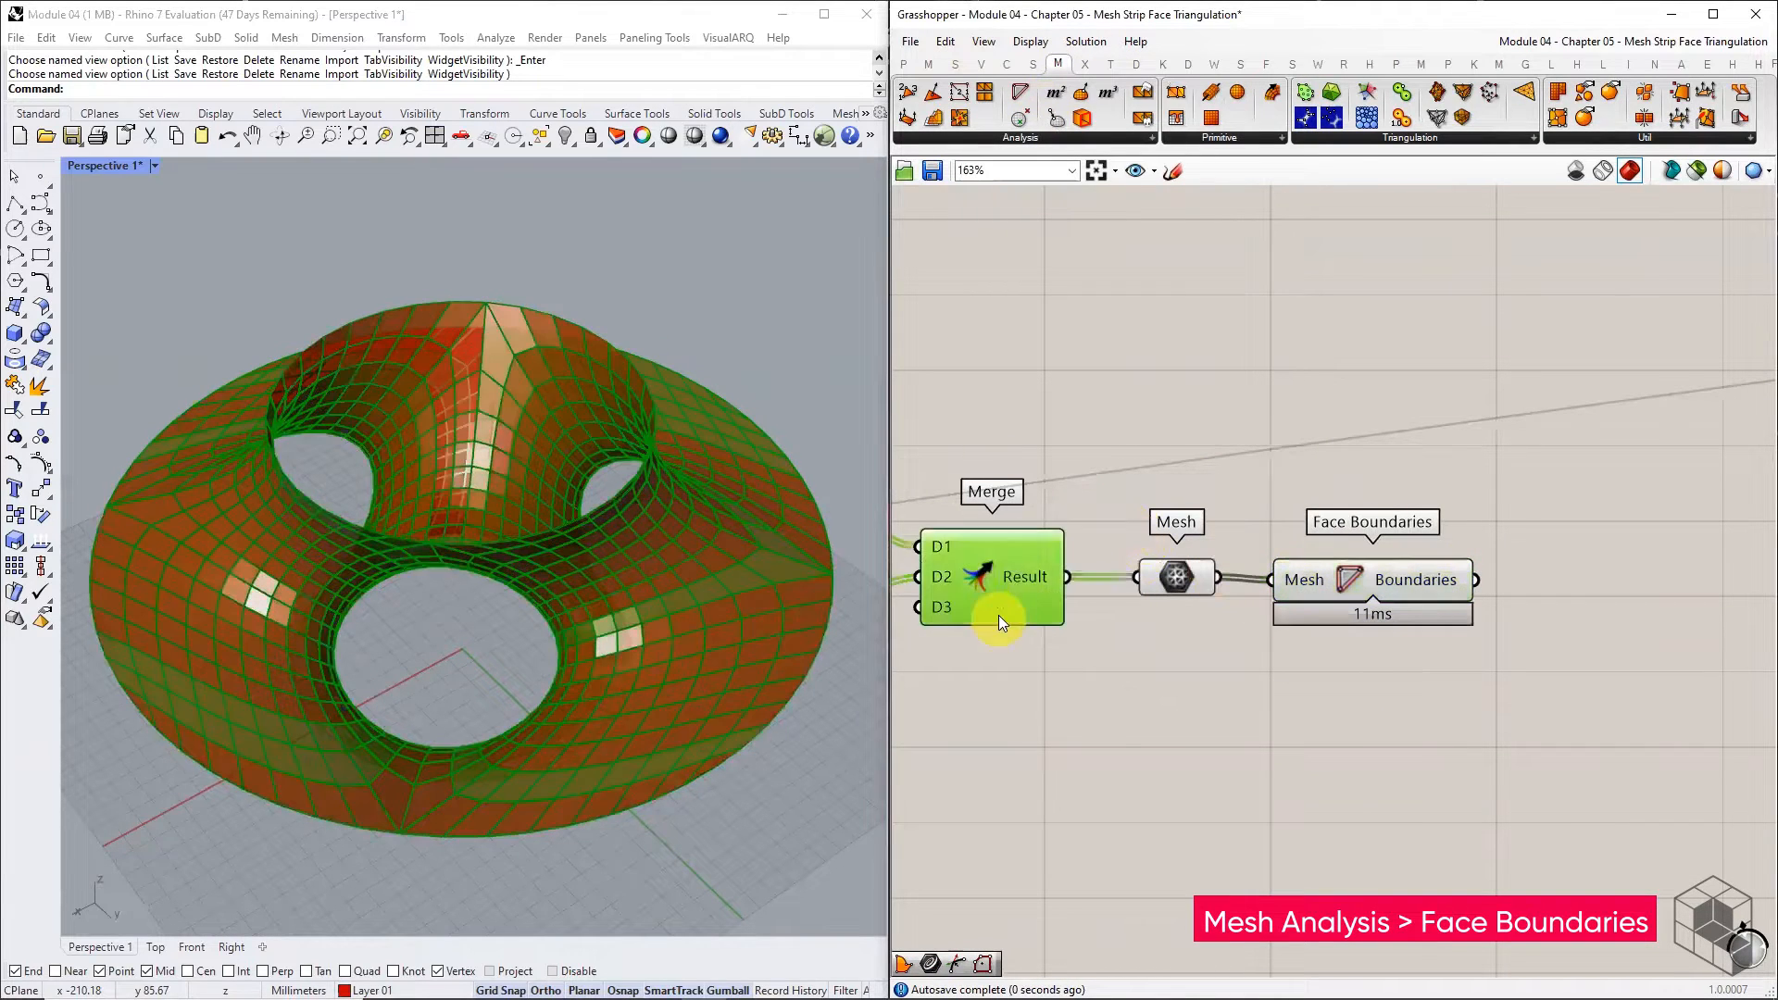
{"action": "middle_click", "coordinate": [1009, 593]}
{"action": "left_click", "coordinate": [1072, 513]}
{"action": "left_click", "coordinate": [1353, 713]}
{"action": "left_click_drag", "start_coordinate": [1418, 589], "coordinate": [1444, 667]}
{"action": "mouse_move", "coordinate": [1437, 577]}
{"action": "left_click", "coordinate": [1544, 613]}
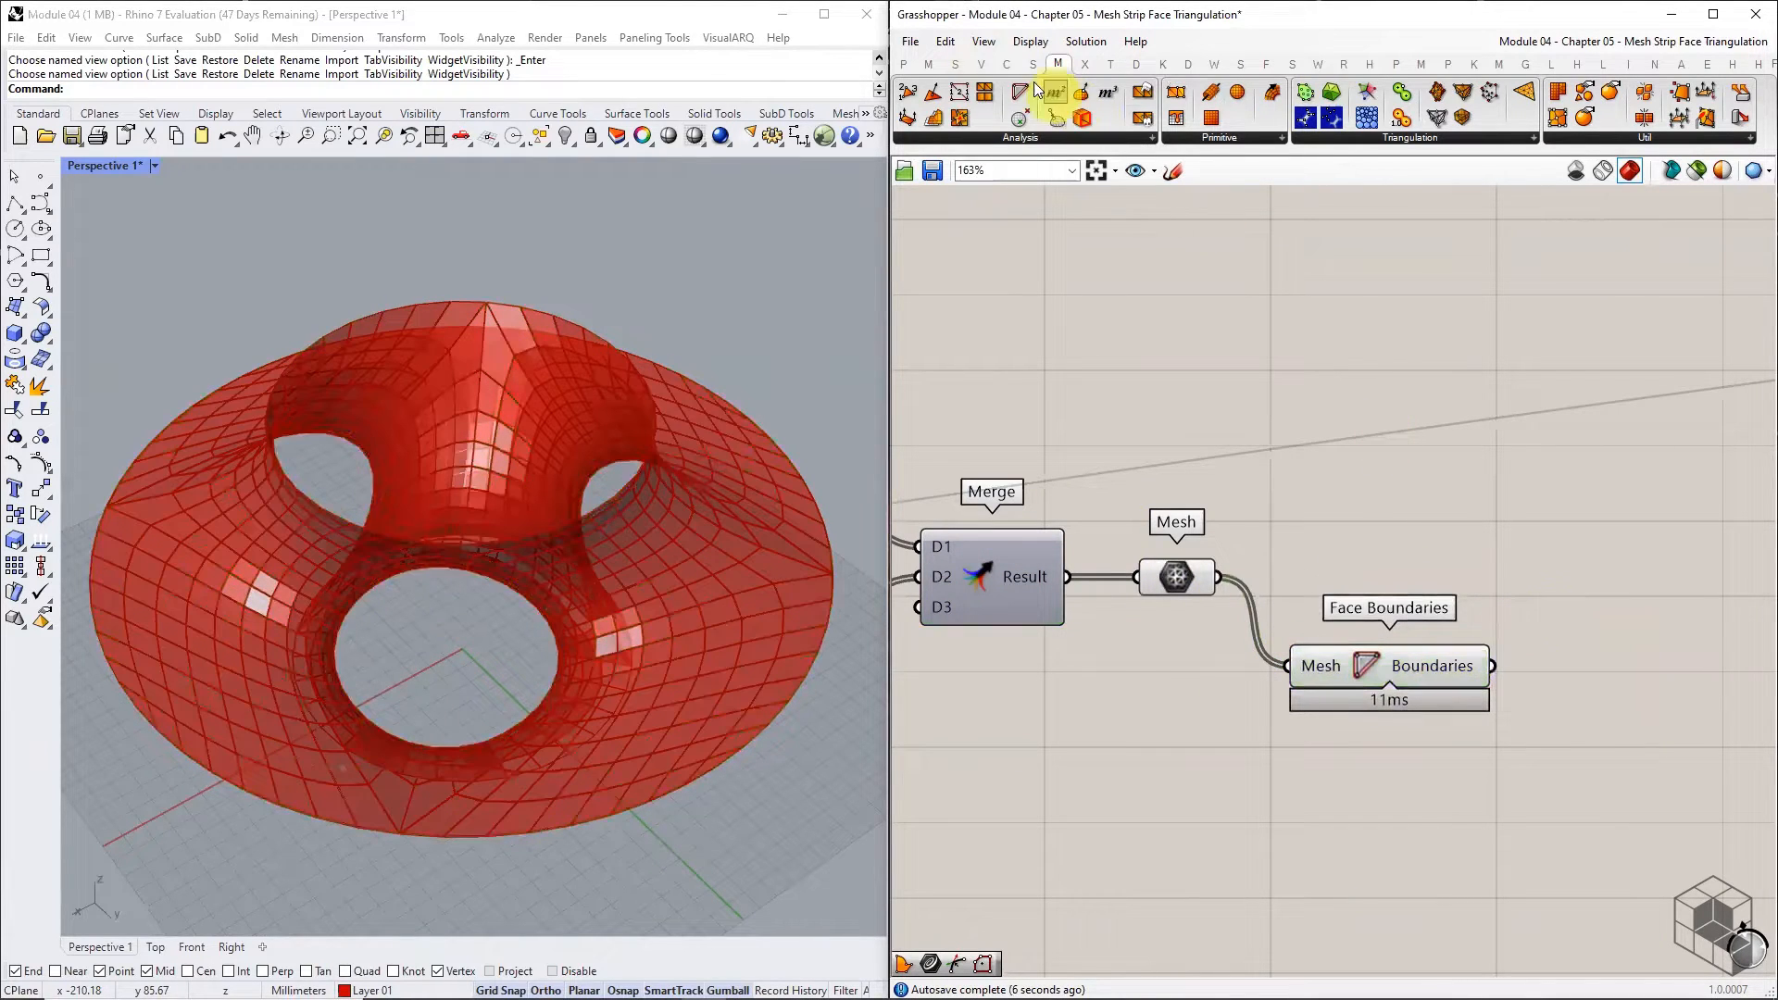
- Add a Polygon Center component after Face Boundaries and connect the Boundaries output to its Polyline input
{"action": "left_click", "coordinate": [1005, 62]}
{"action": "left_click", "coordinate": [993, 135]}
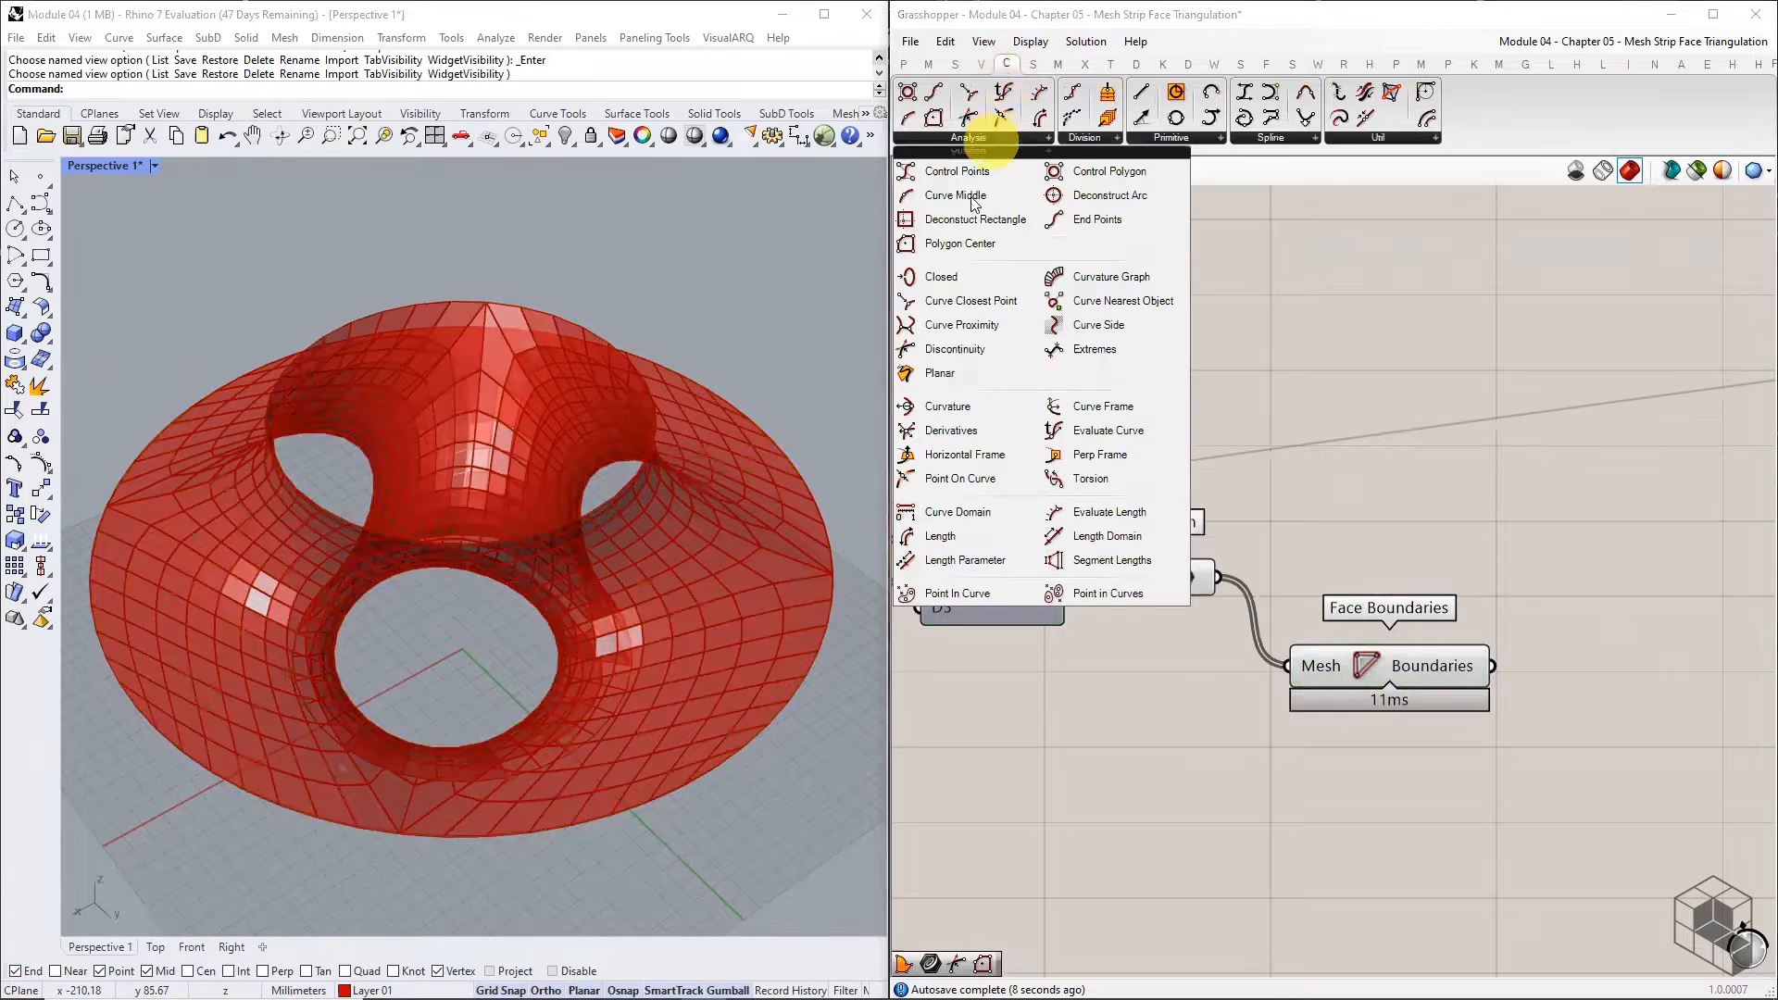
{"action": "left_click_drag", "start_coordinate": [945, 244], "coordinate": [951, 250]}
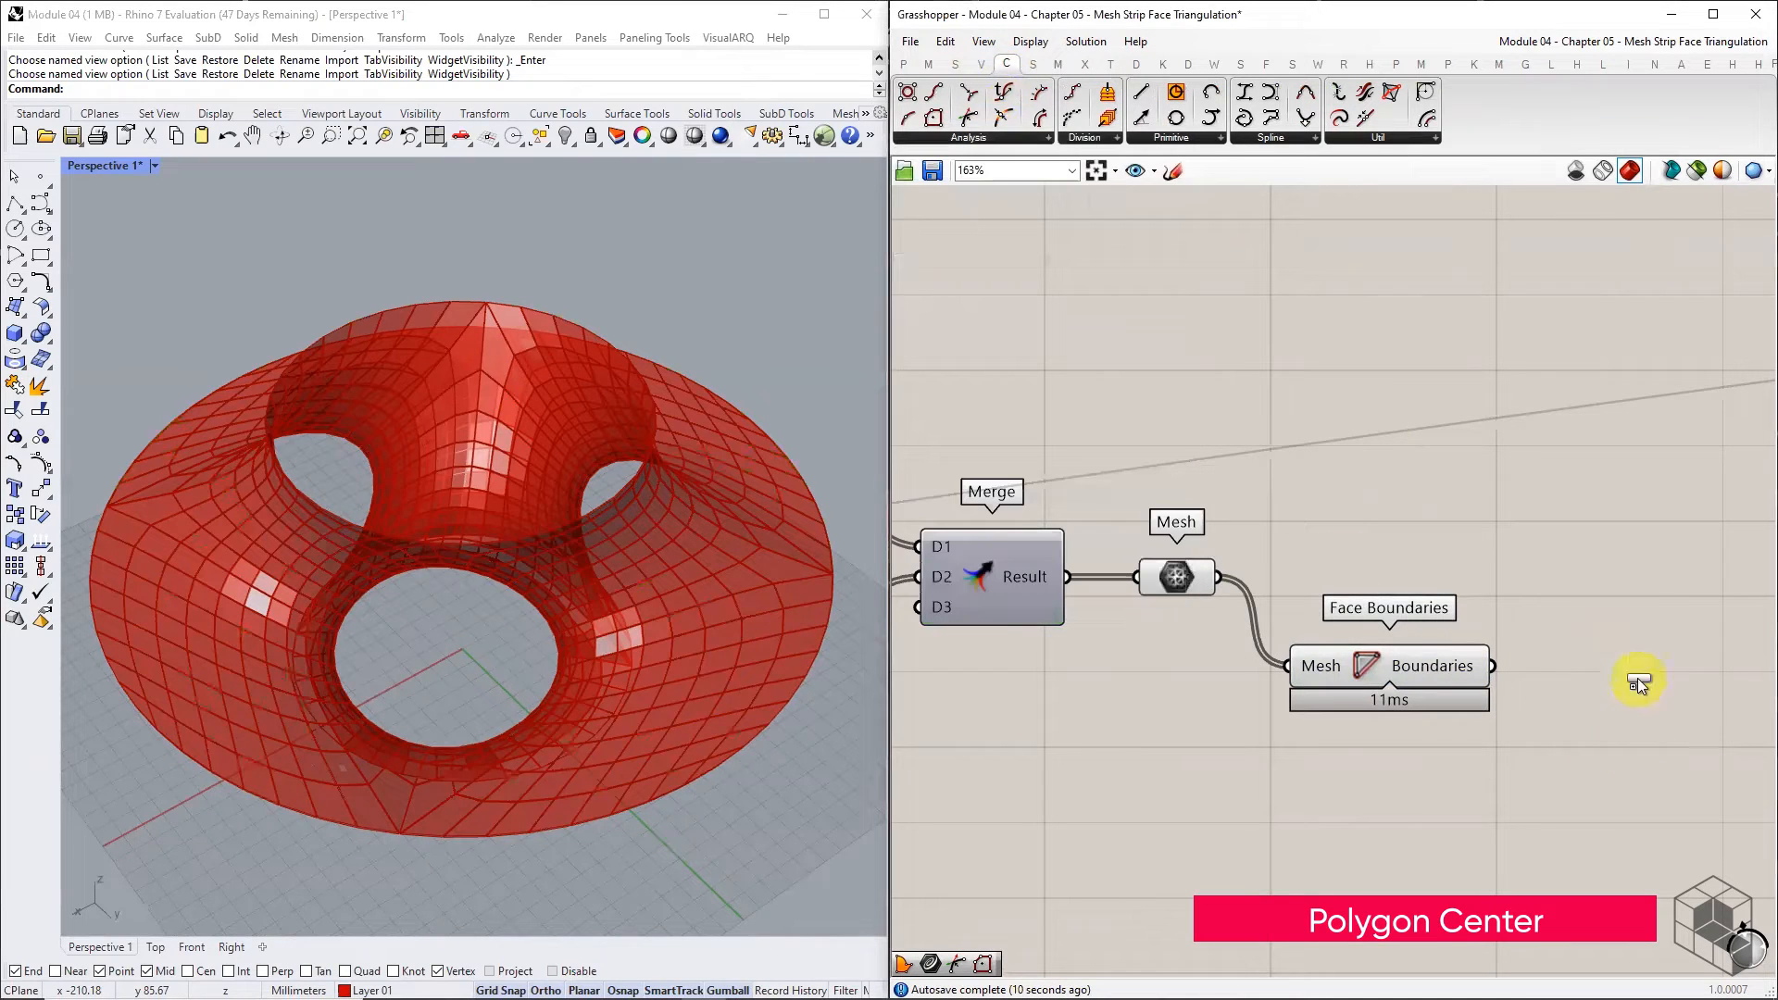
{"action": "left_click_drag", "start_coordinate": [1637, 678], "coordinate": [1637, 680]}
{"action": "right_click_drag", "start_coordinate": [1638, 680], "coordinate": [1441, 659]}
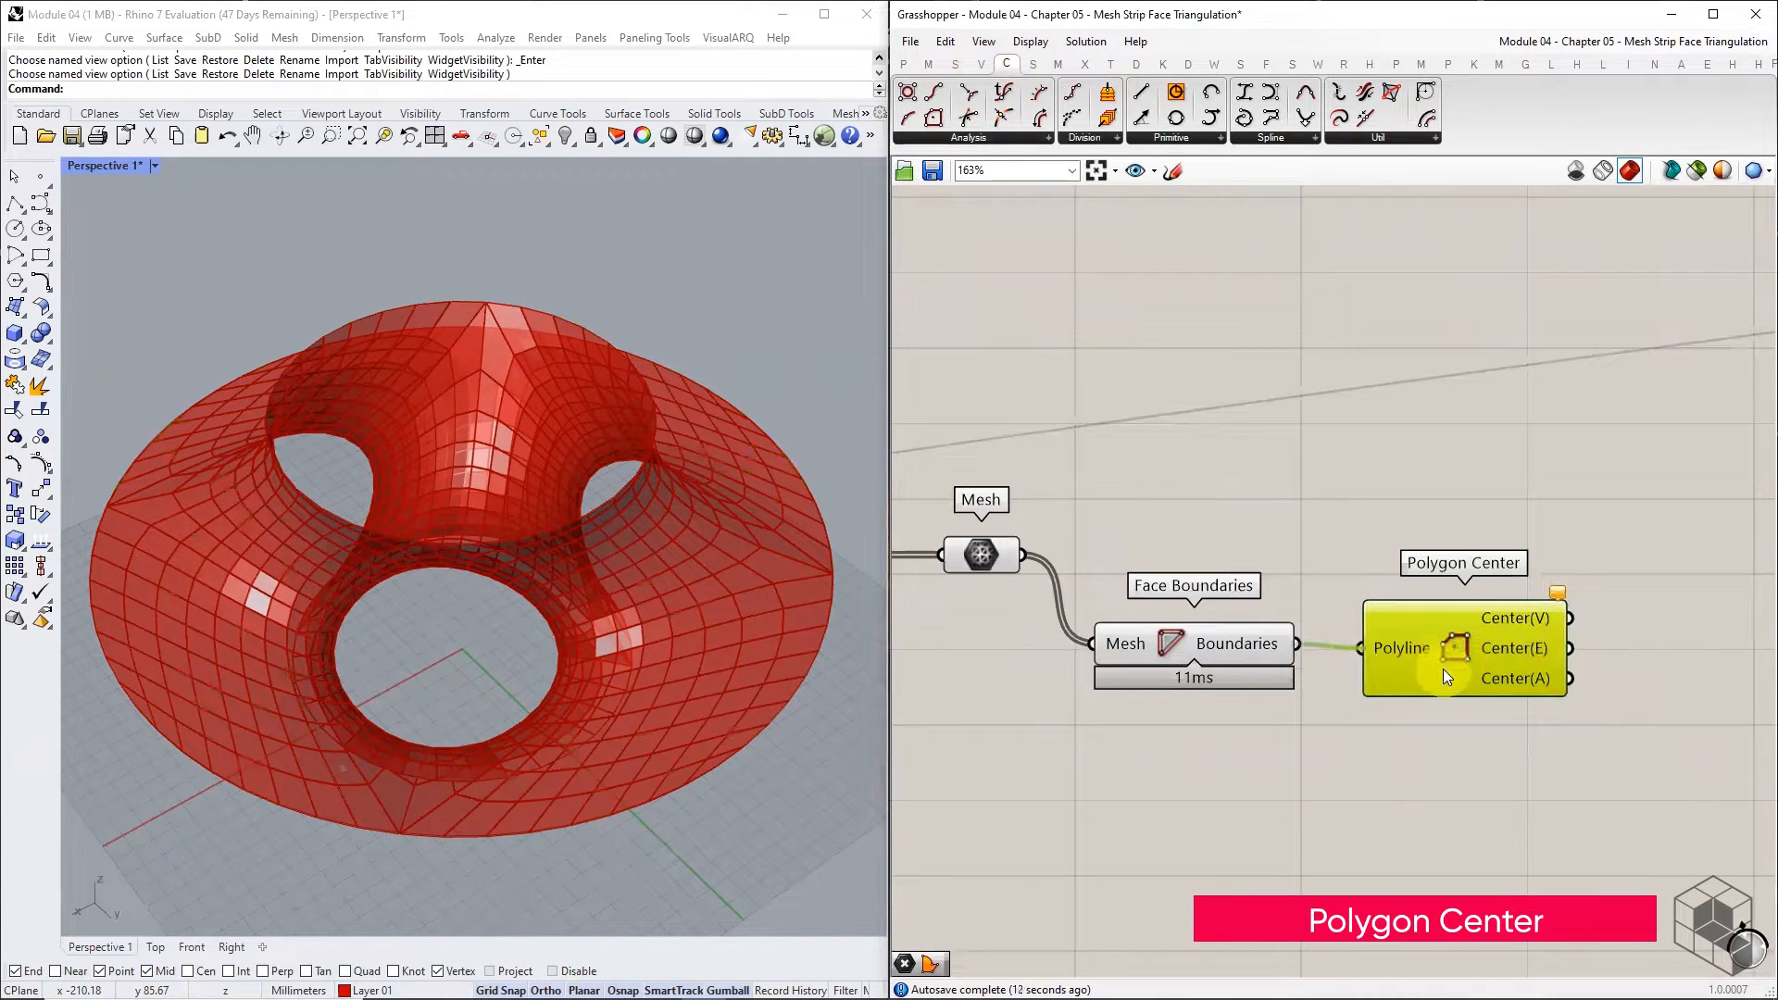
- Turn off the Face Boundaries preview and inspect the face centre points up close on the model
{"action": "left_click", "coordinate": [1240, 644]}
{"action": "key", "text": "space"}
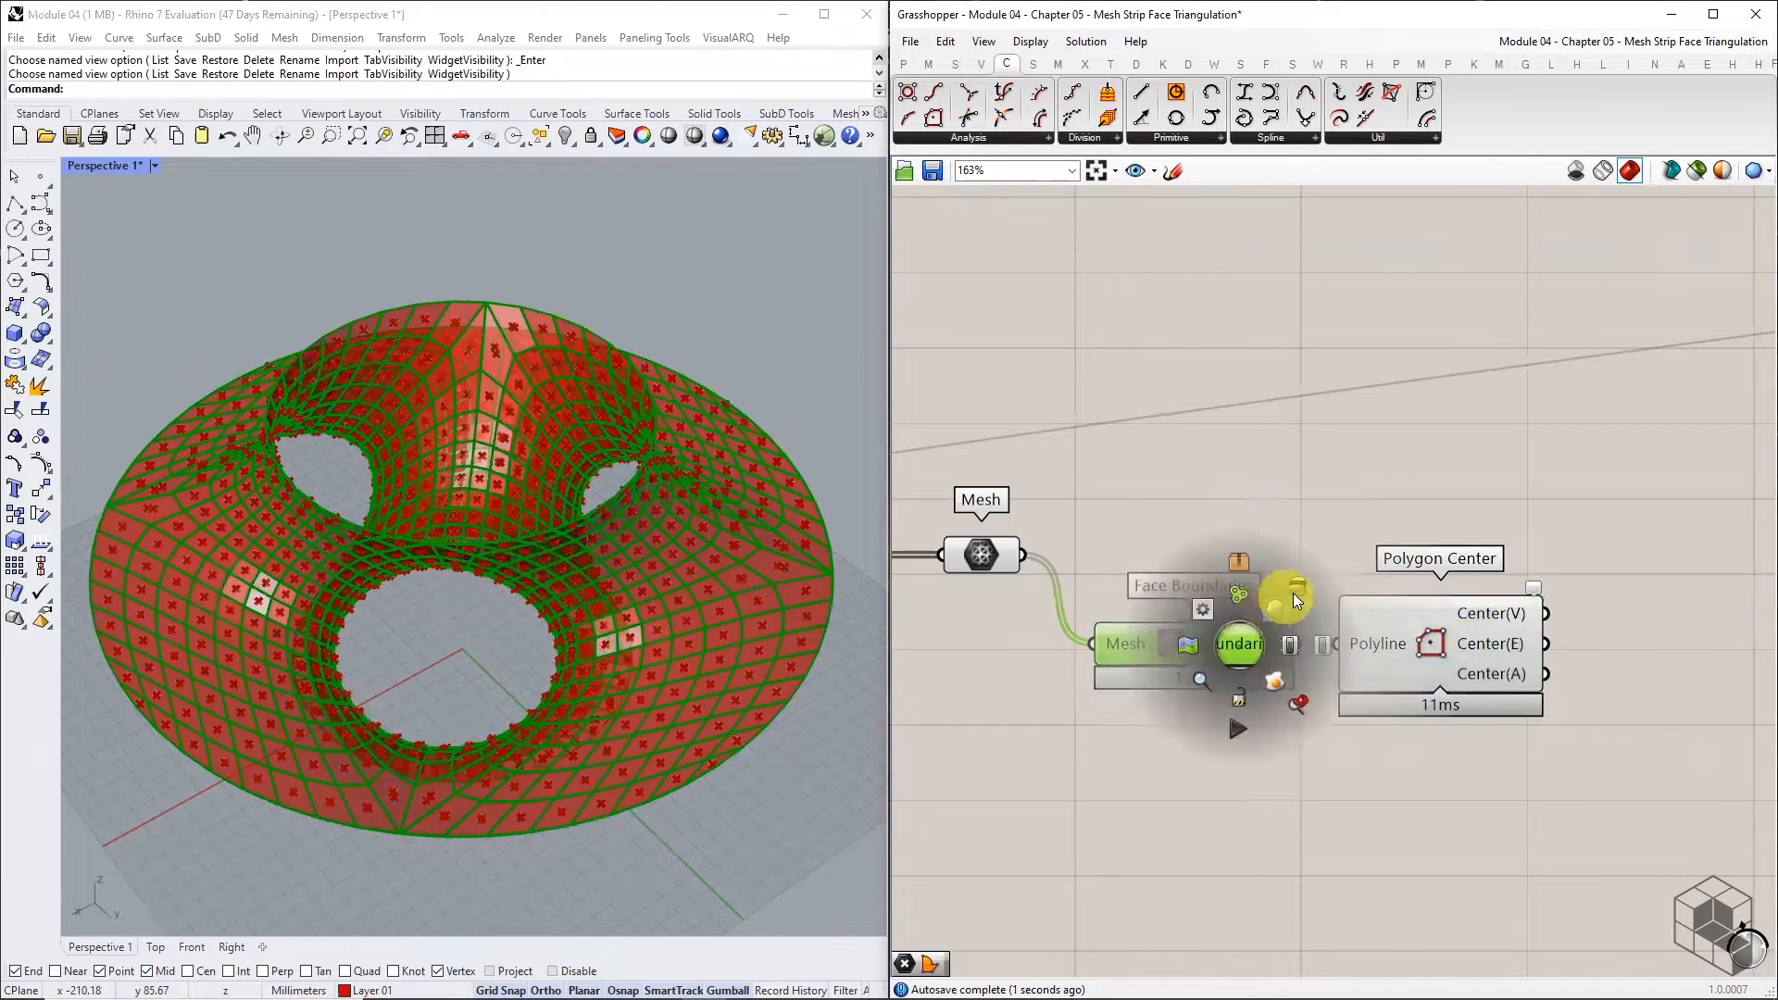
{"action": "left_click", "coordinate": [1293, 593]}
{"action": "right_click_drag", "start_coordinate": [1473, 750], "coordinate": [1401, 750]}
{"action": "scroll", "coordinate": [710, 687], "scroll_direction": "up", "scroll_amount": 5}
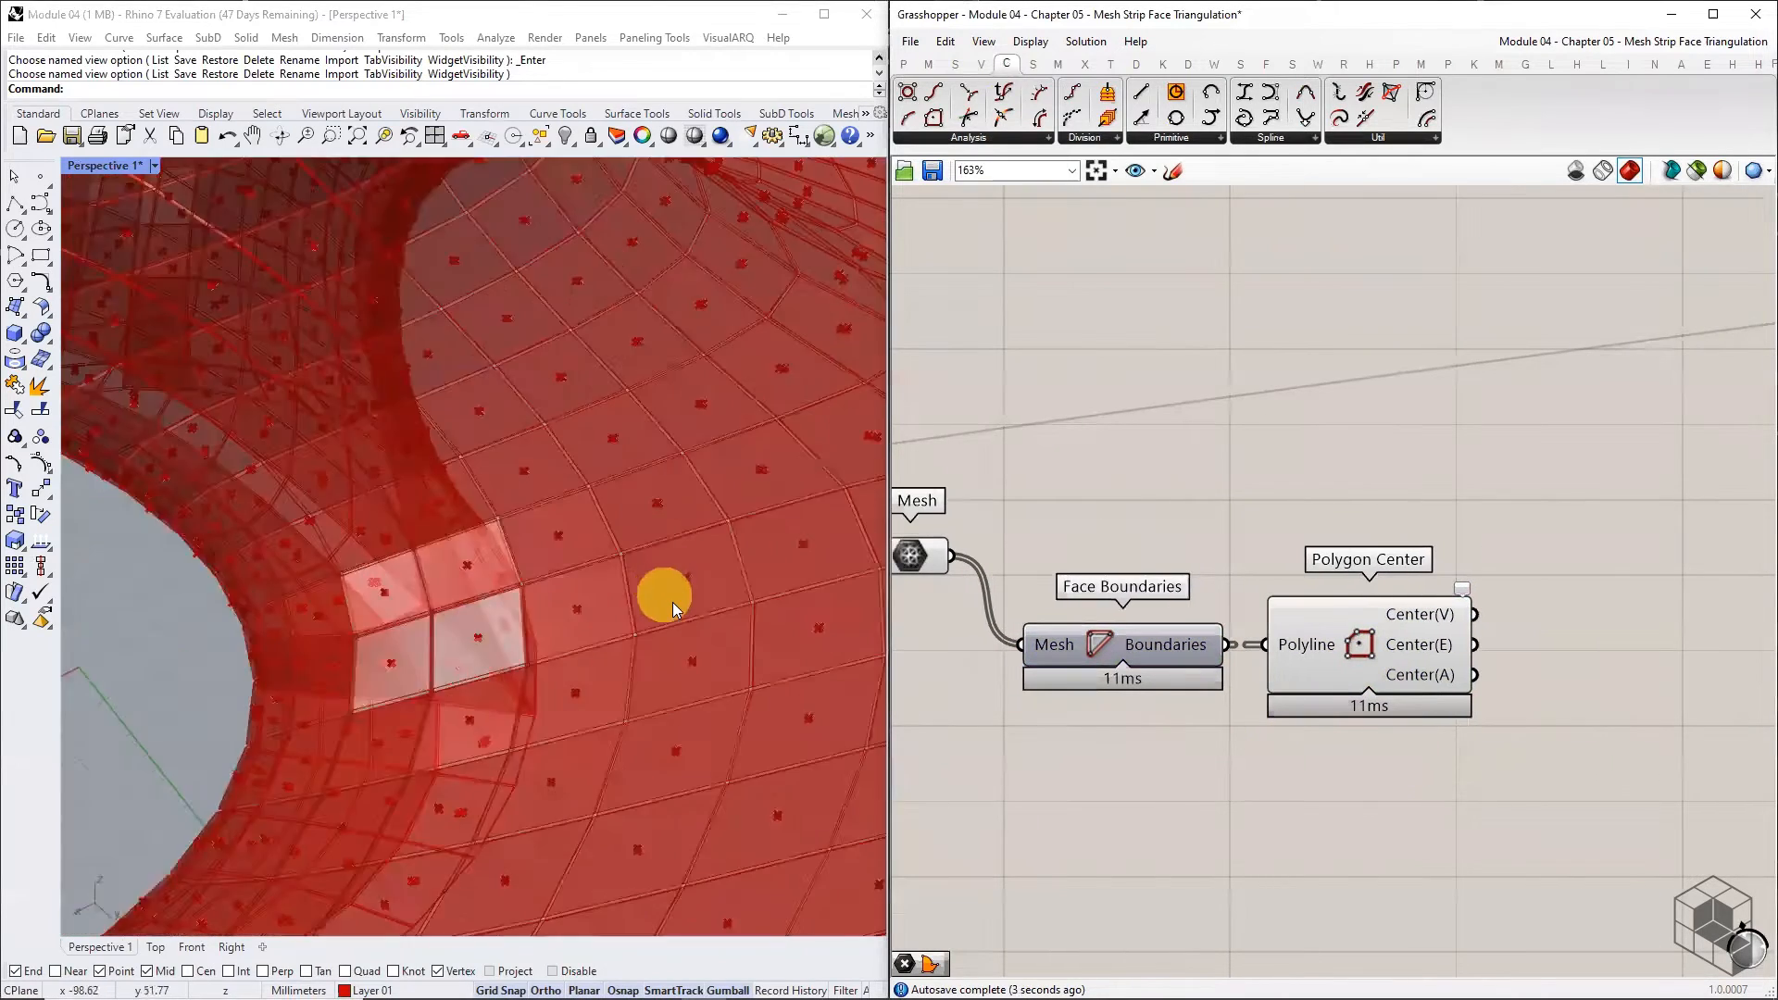
{"action": "scroll", "coordinate": [672, 602], "scroll_direction": "up", "scroll_amount": 3}
{"action": "scroll", "coordinate": [639, 598], "scroll_direction": "down", "scroll_amount": 3}
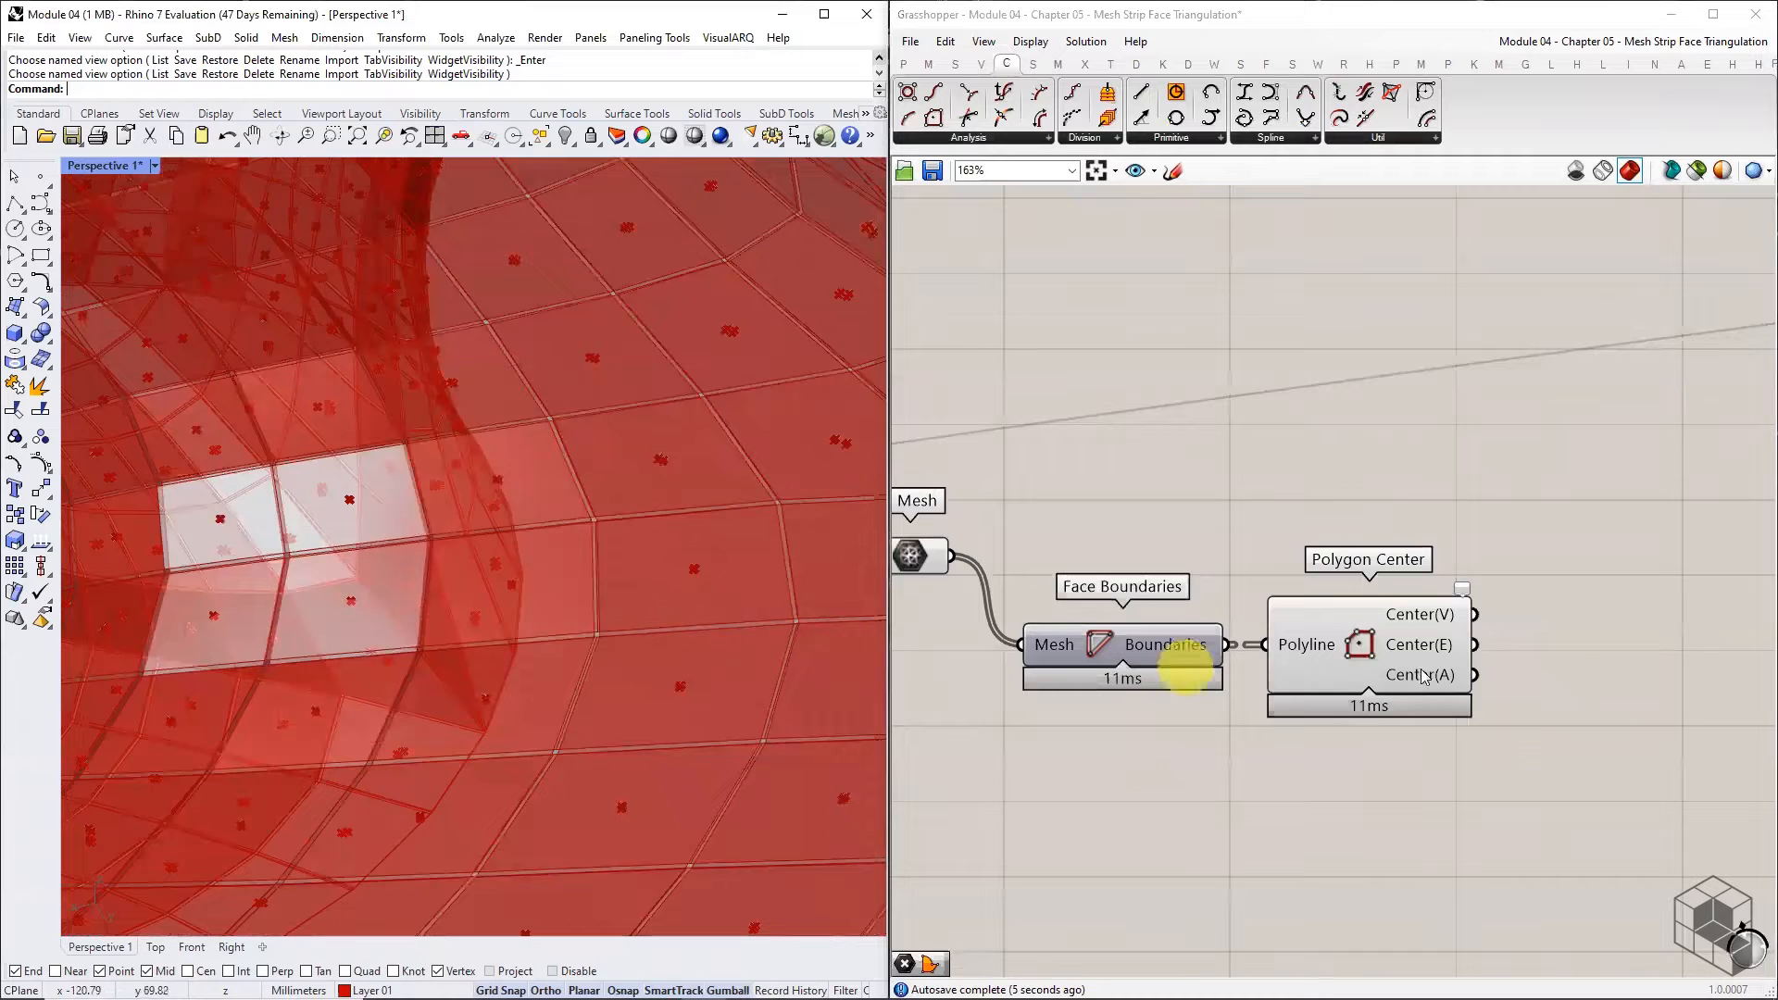
- Add a Point parameter fed by Polygon Center's Center(V) output and turn off the Polygon Center preview
{"action": "left_click", "coordinate": [904, 63]}
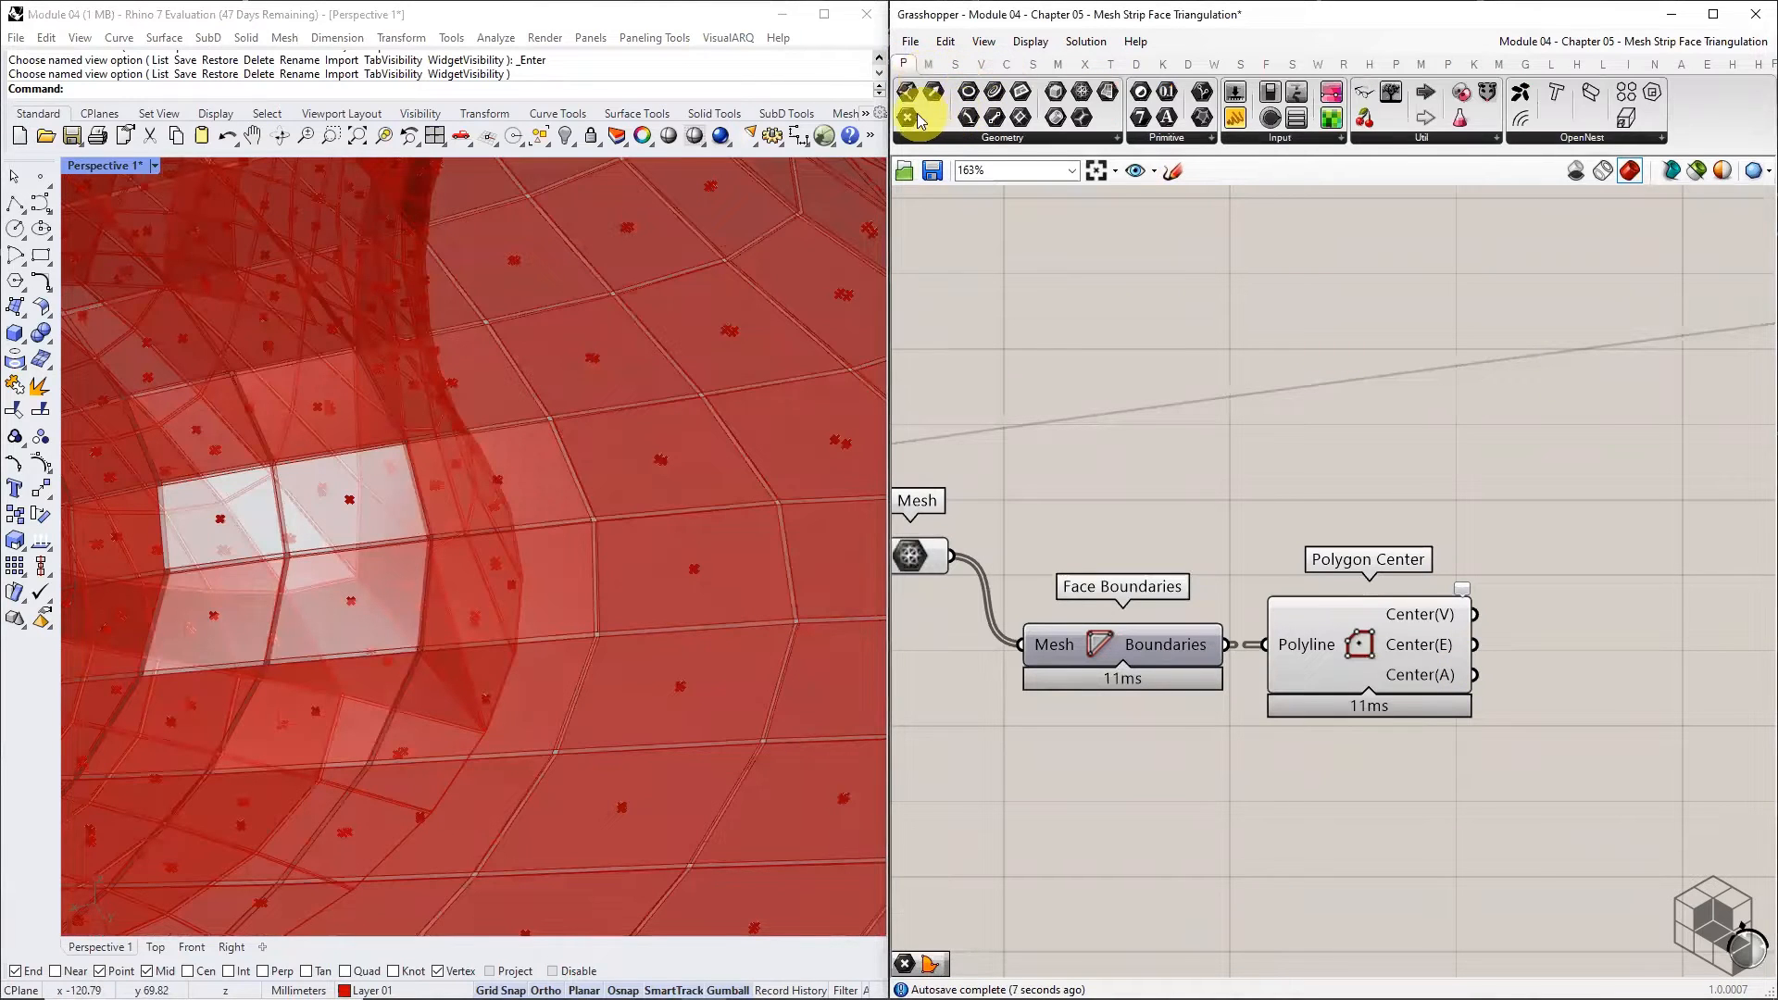
{"action": "left_click_drag", "start_coordinate": [920, 120], "coordinate": [1580, 620]}
{"action": "left_click_drag", "start_coordinate": [1474, 614], "coordinate": [1591, 619]}
{"action": "middle_click", "coordinate": [1369, 635]}
{"action": "left_click", "coordinate": [1370, 616]}
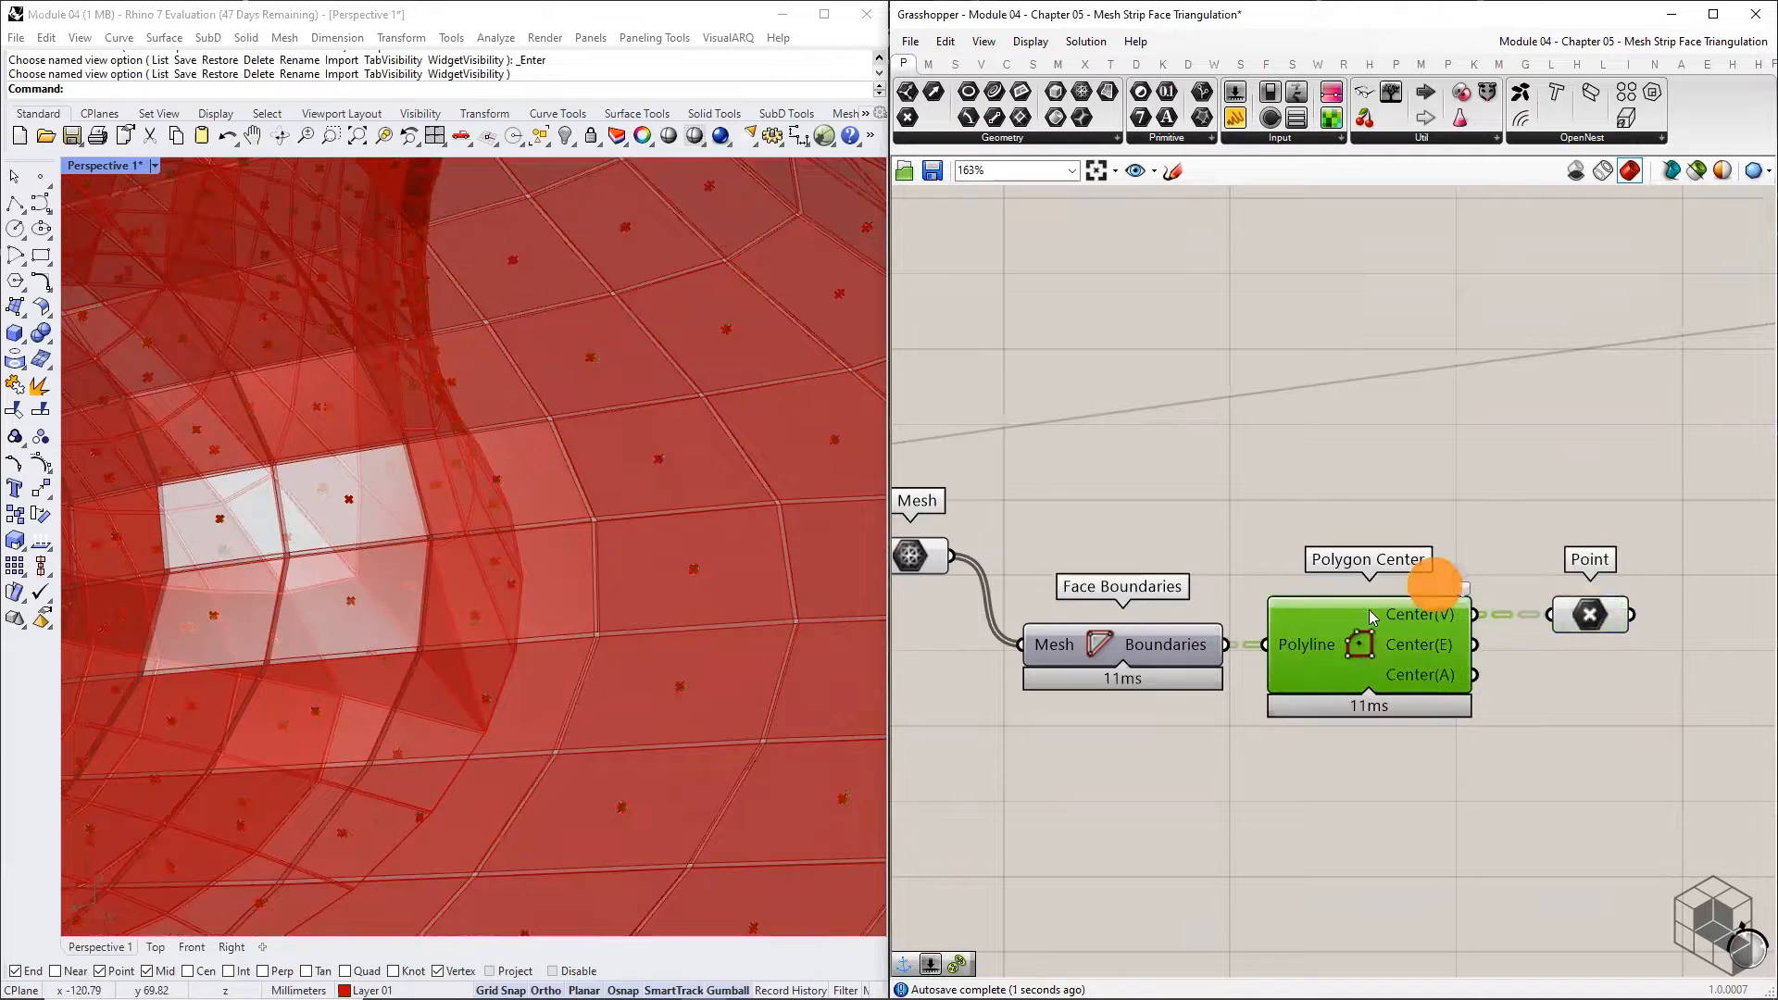
{"action": "scroll", "coordinate": [693, 621], "scroll_direction": "down", "scroll_amount": 8}
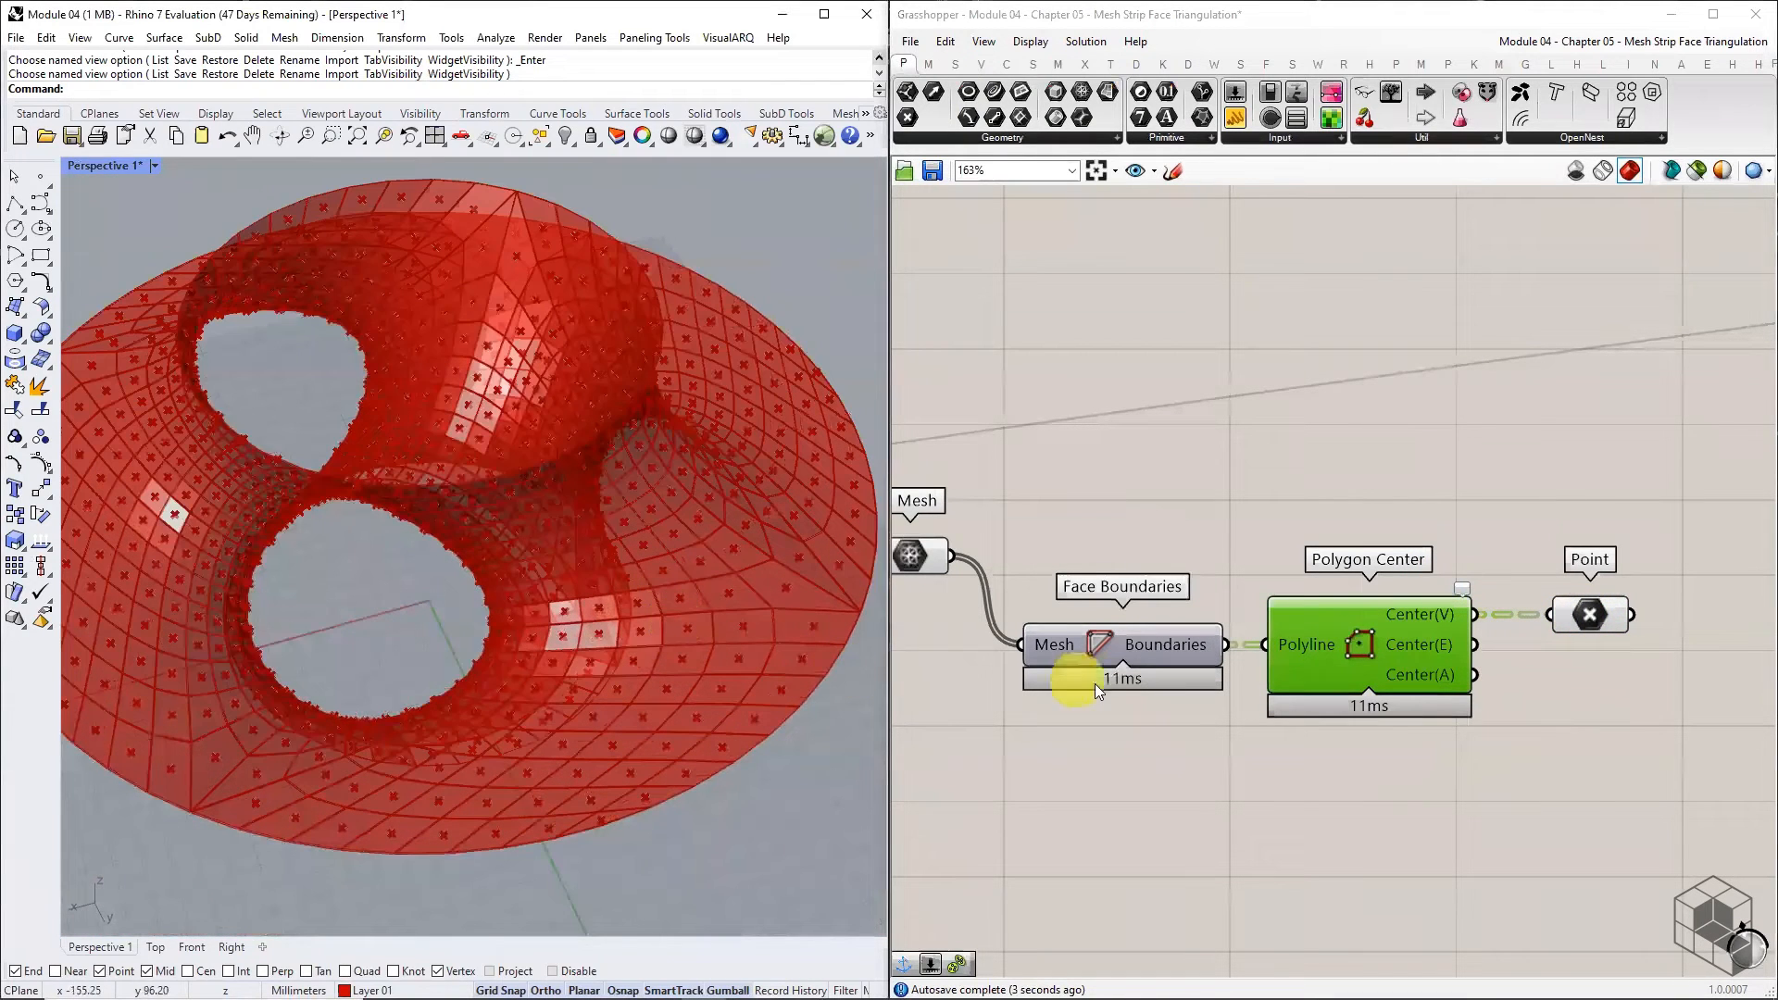
{"action": "right_click_drag", "start_coordinate": [1434, 787], "coordinate": [1339, 774]}
{"action": "left_click", "coordinate": [1340, 774]}
{"action": "mouse_move", "coordinate": [1477, 615]}
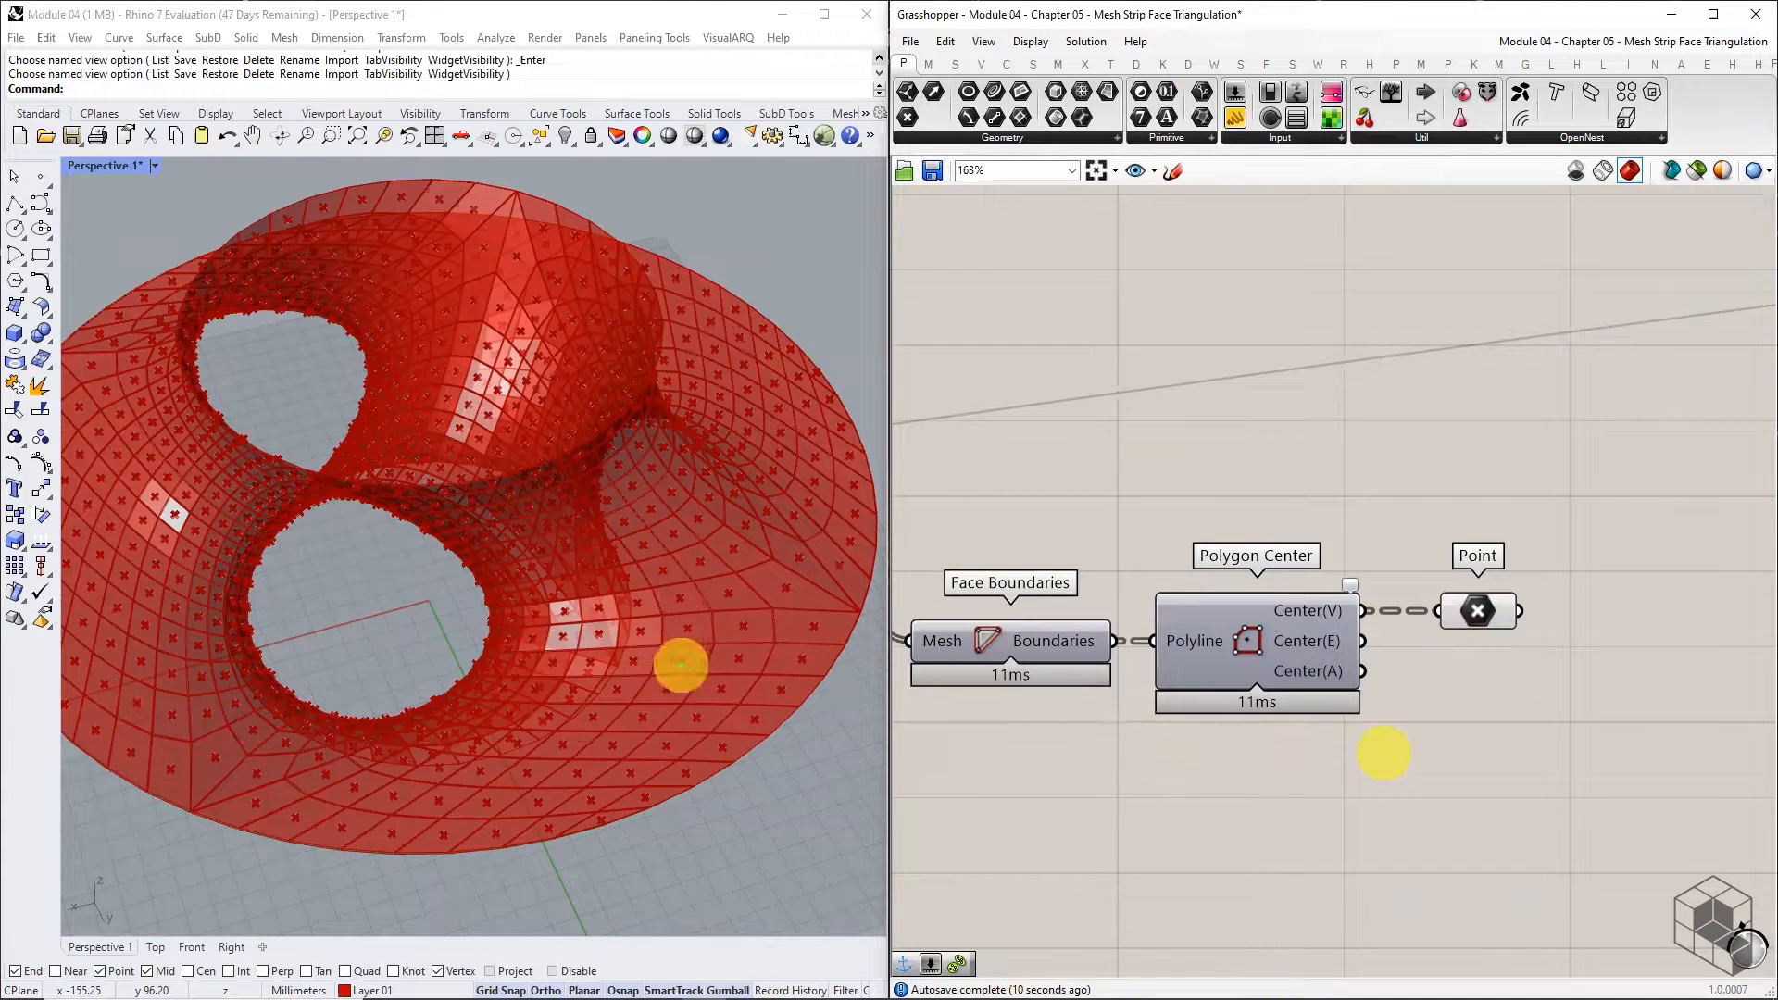
{"action": "mouse_move", "coordinate": [680, 663]}
{"action": "left_mouse_down"}
{"action": "mouse_move", "coordinate": [695, 627]}
{"action": "mouse_move", "coordinate": [659, 552]}
{"action": "mouse_move", "coordinate": [677, 574]}
{"action": "left_mouse_up"}
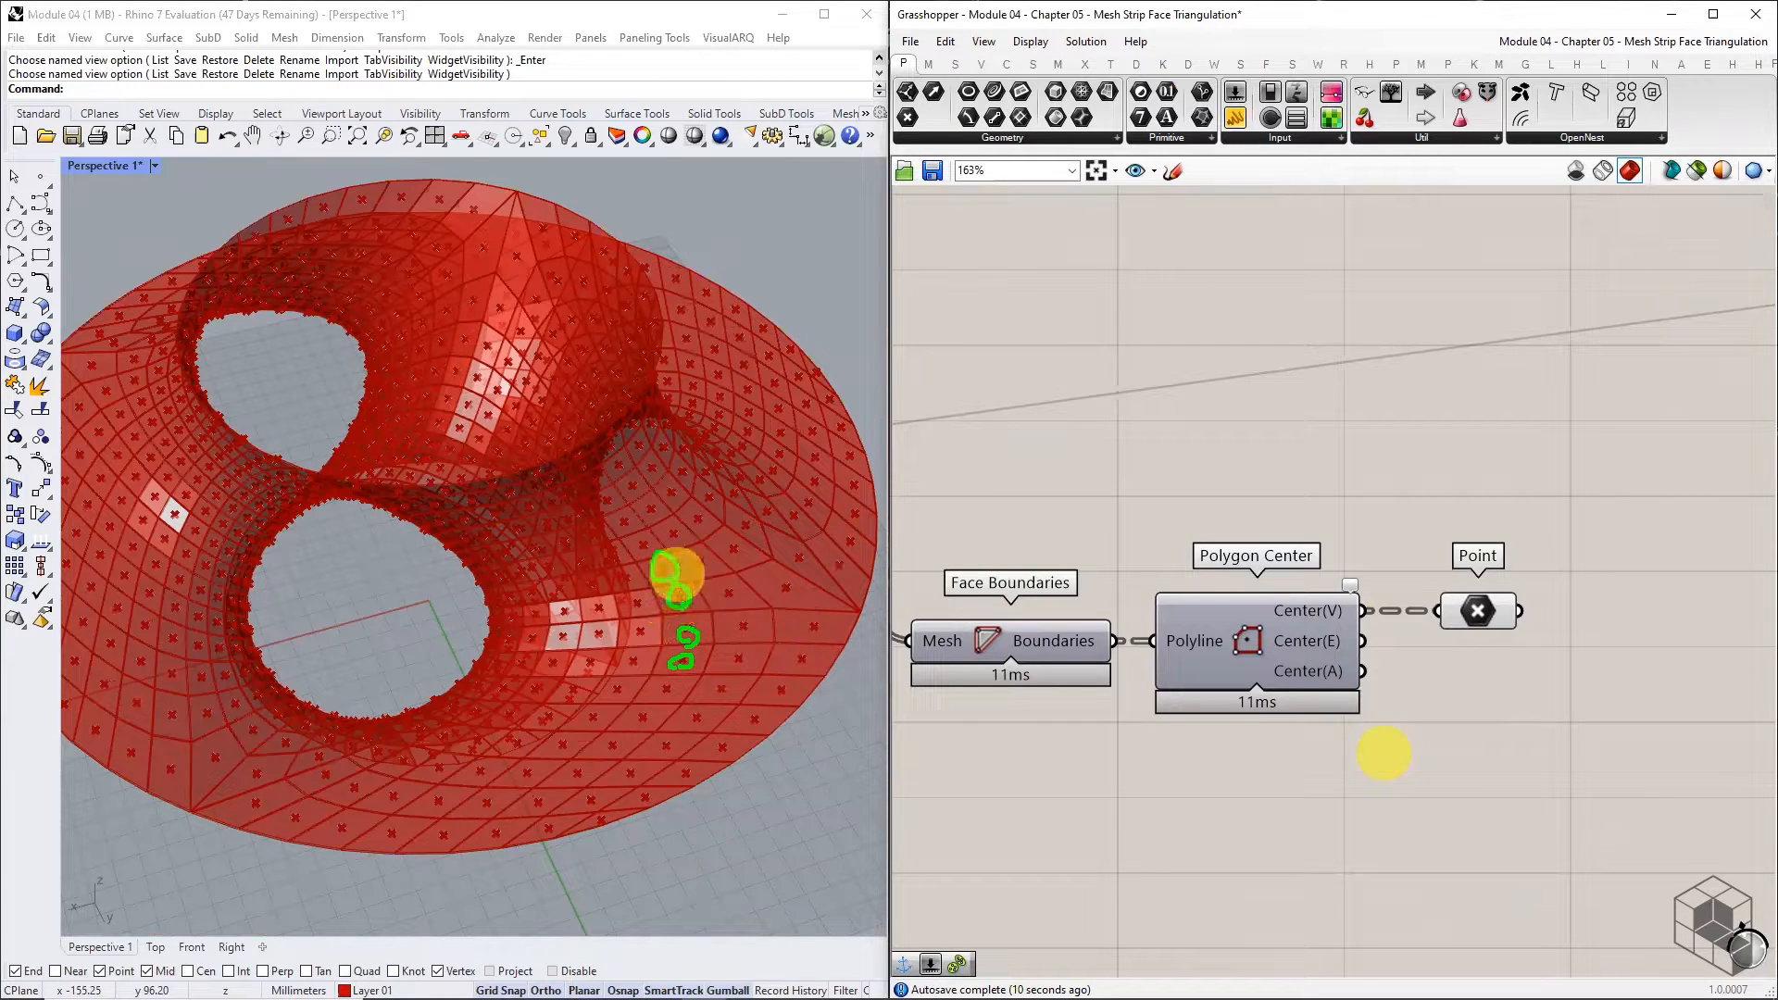
- Add a Point Groups component beside the Point parameter
{"action": "left_click", "coordinate": [981, 63]}
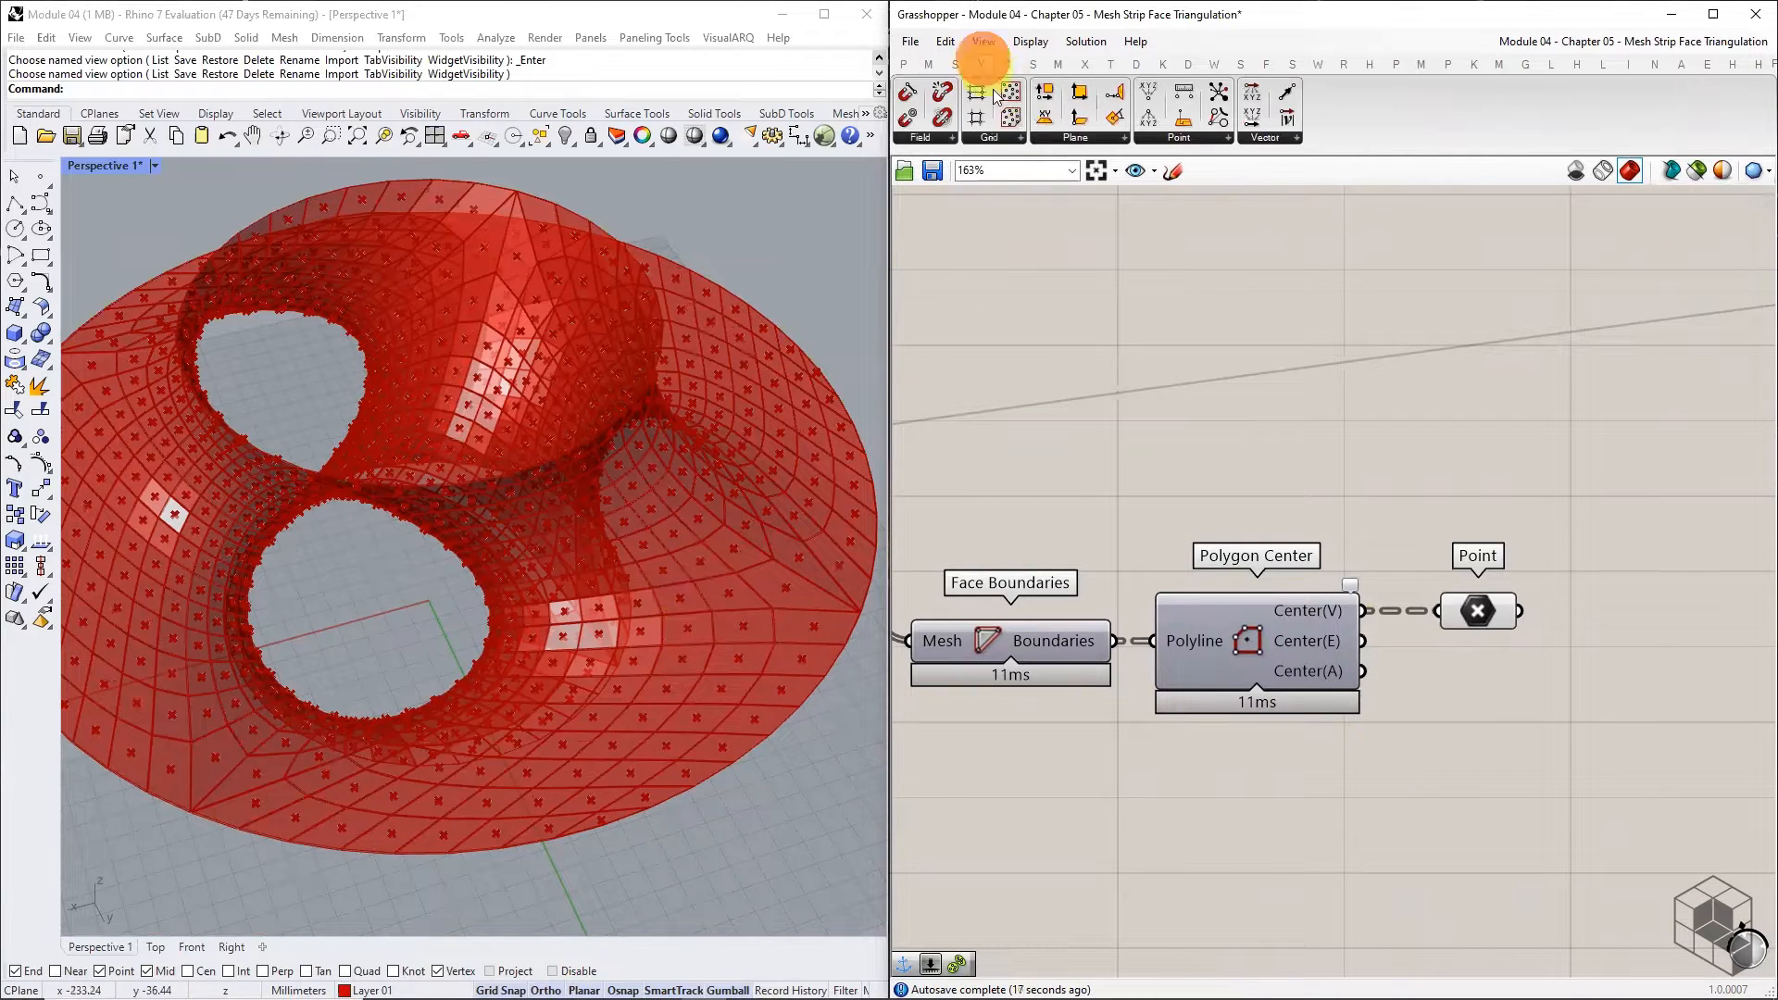
{"action": "left_click", "coordinate": [1178, 137]}
{"action": "left_click", "coordinate": [1310, 304]}
{"action": "scroll", "coordinate": [1550, 599], "scroll_direction": "up", "scroll_amount": 1}
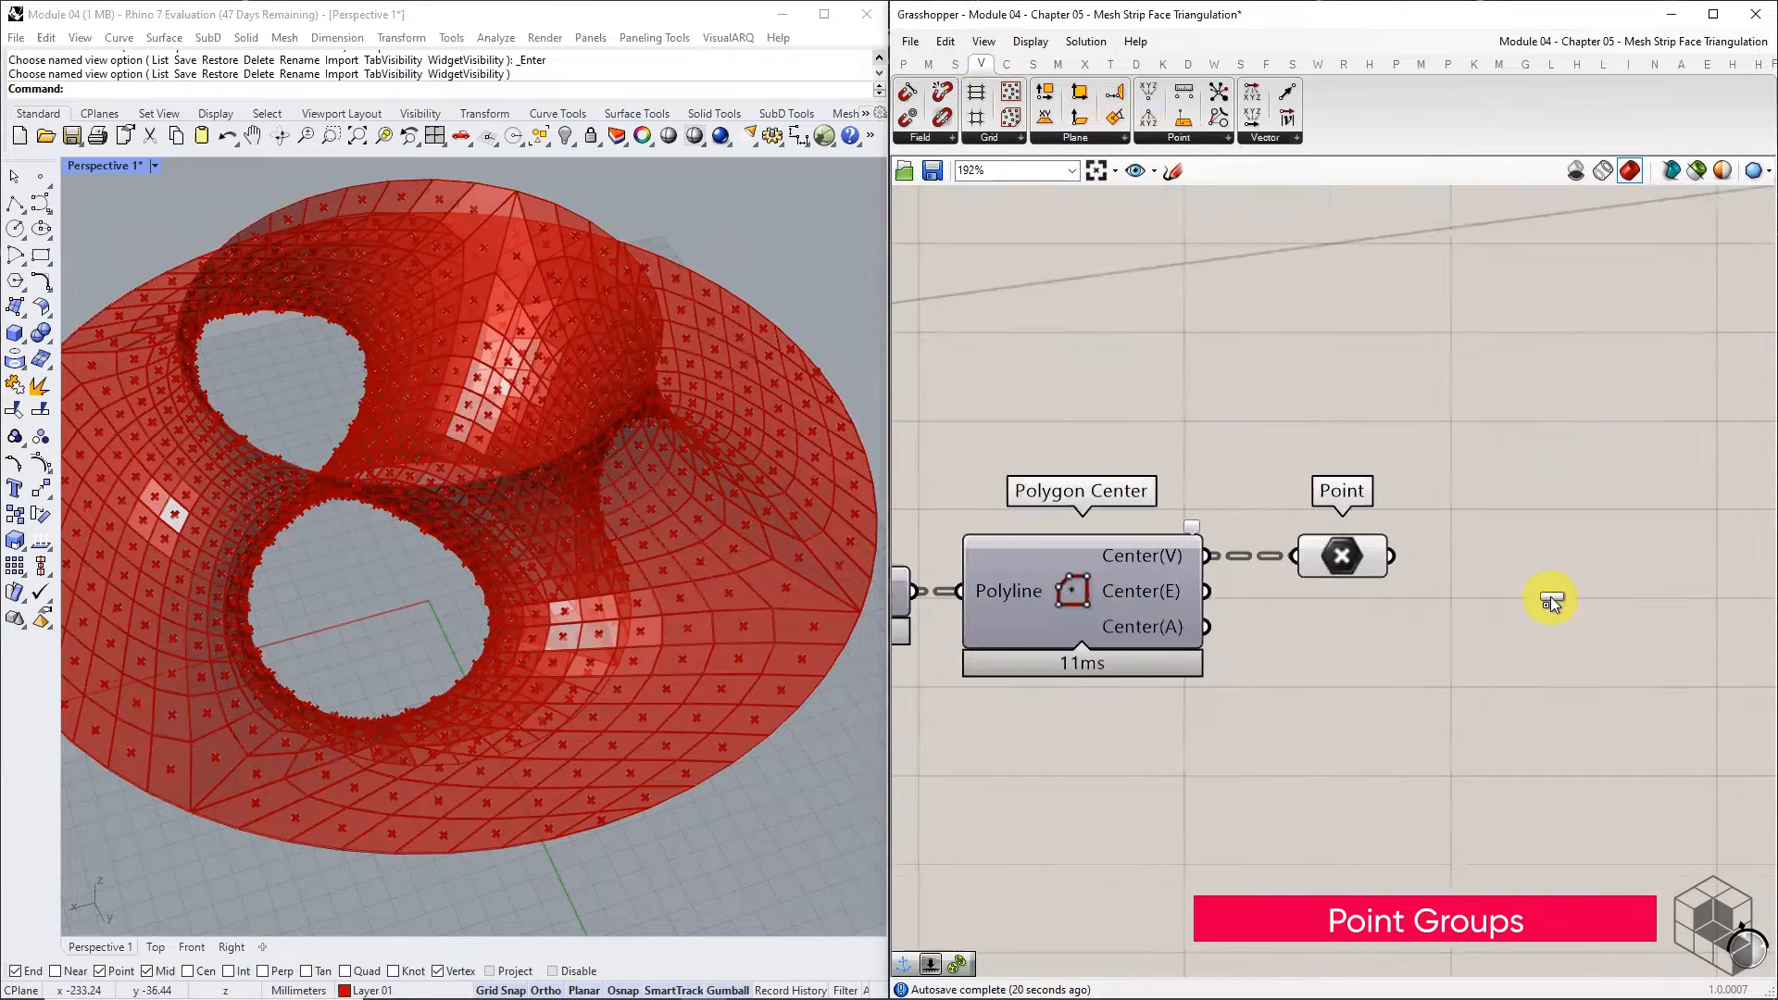
{"action": "left_click", "coordinate": [1552, 591]}
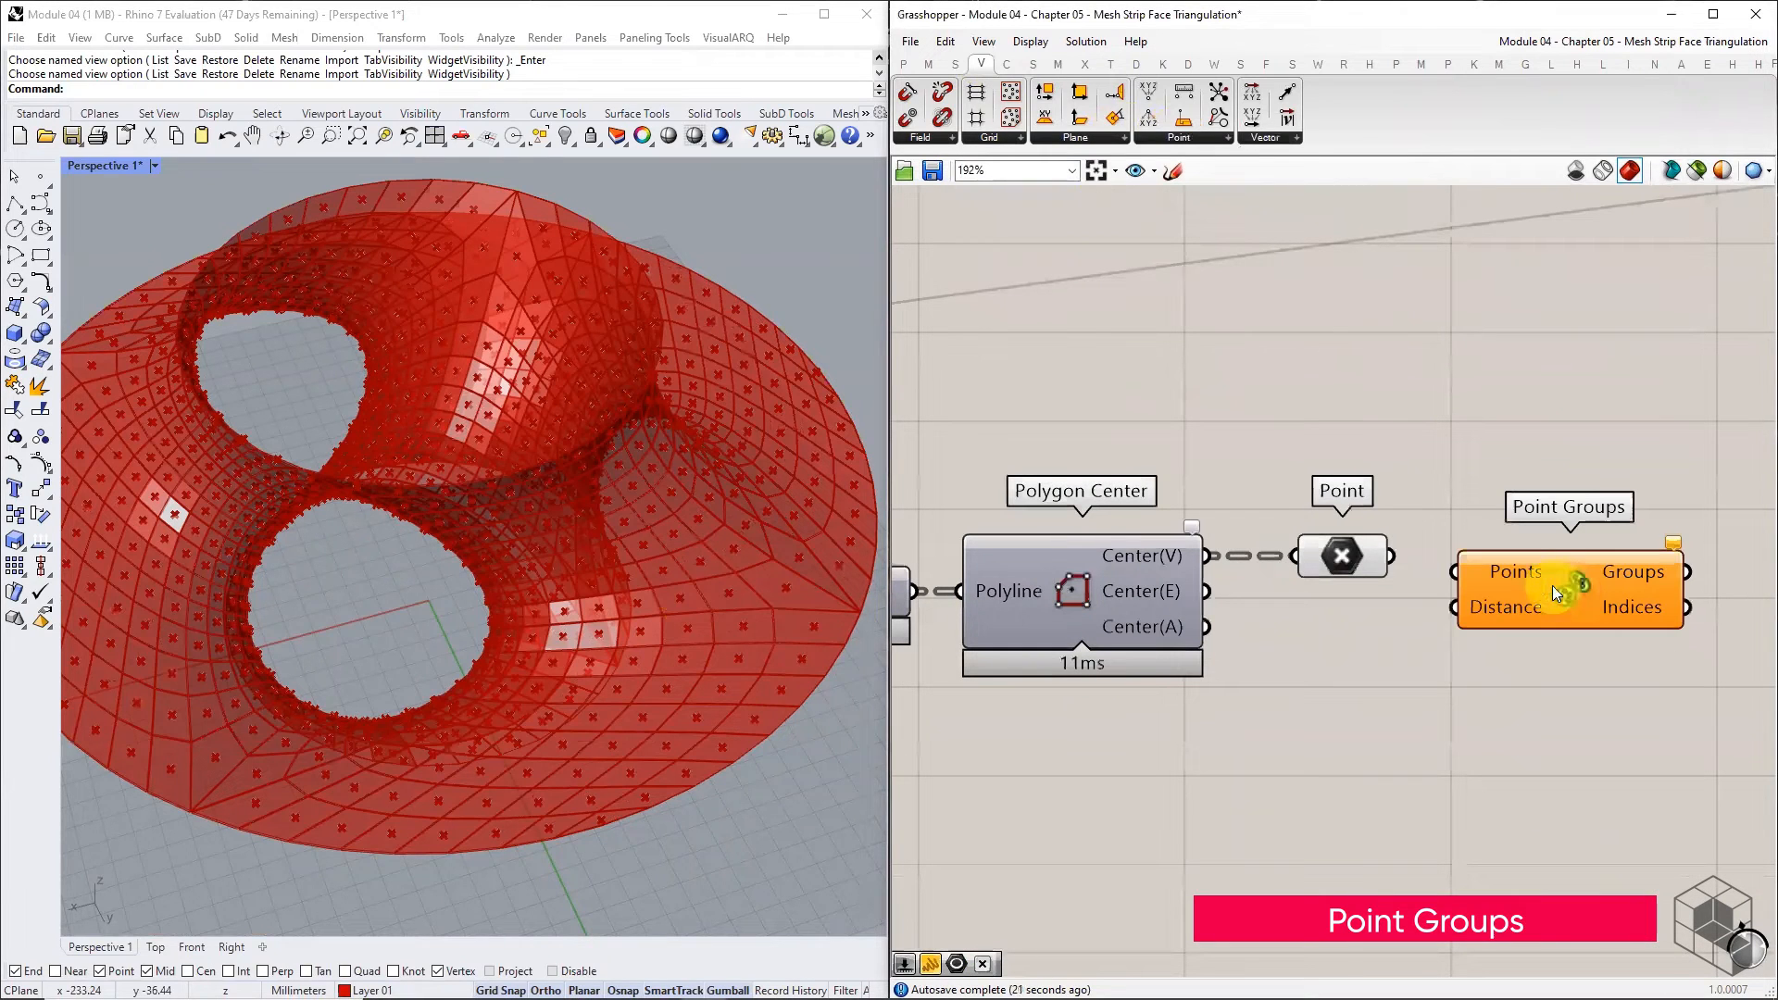
- Flatten the Point parameter and connect it to the Points input of Point Groups
{"action": "right_click", "coordinate": [1346, 559]}
{"action": "left_click", "coordinate": [1400, 720]}
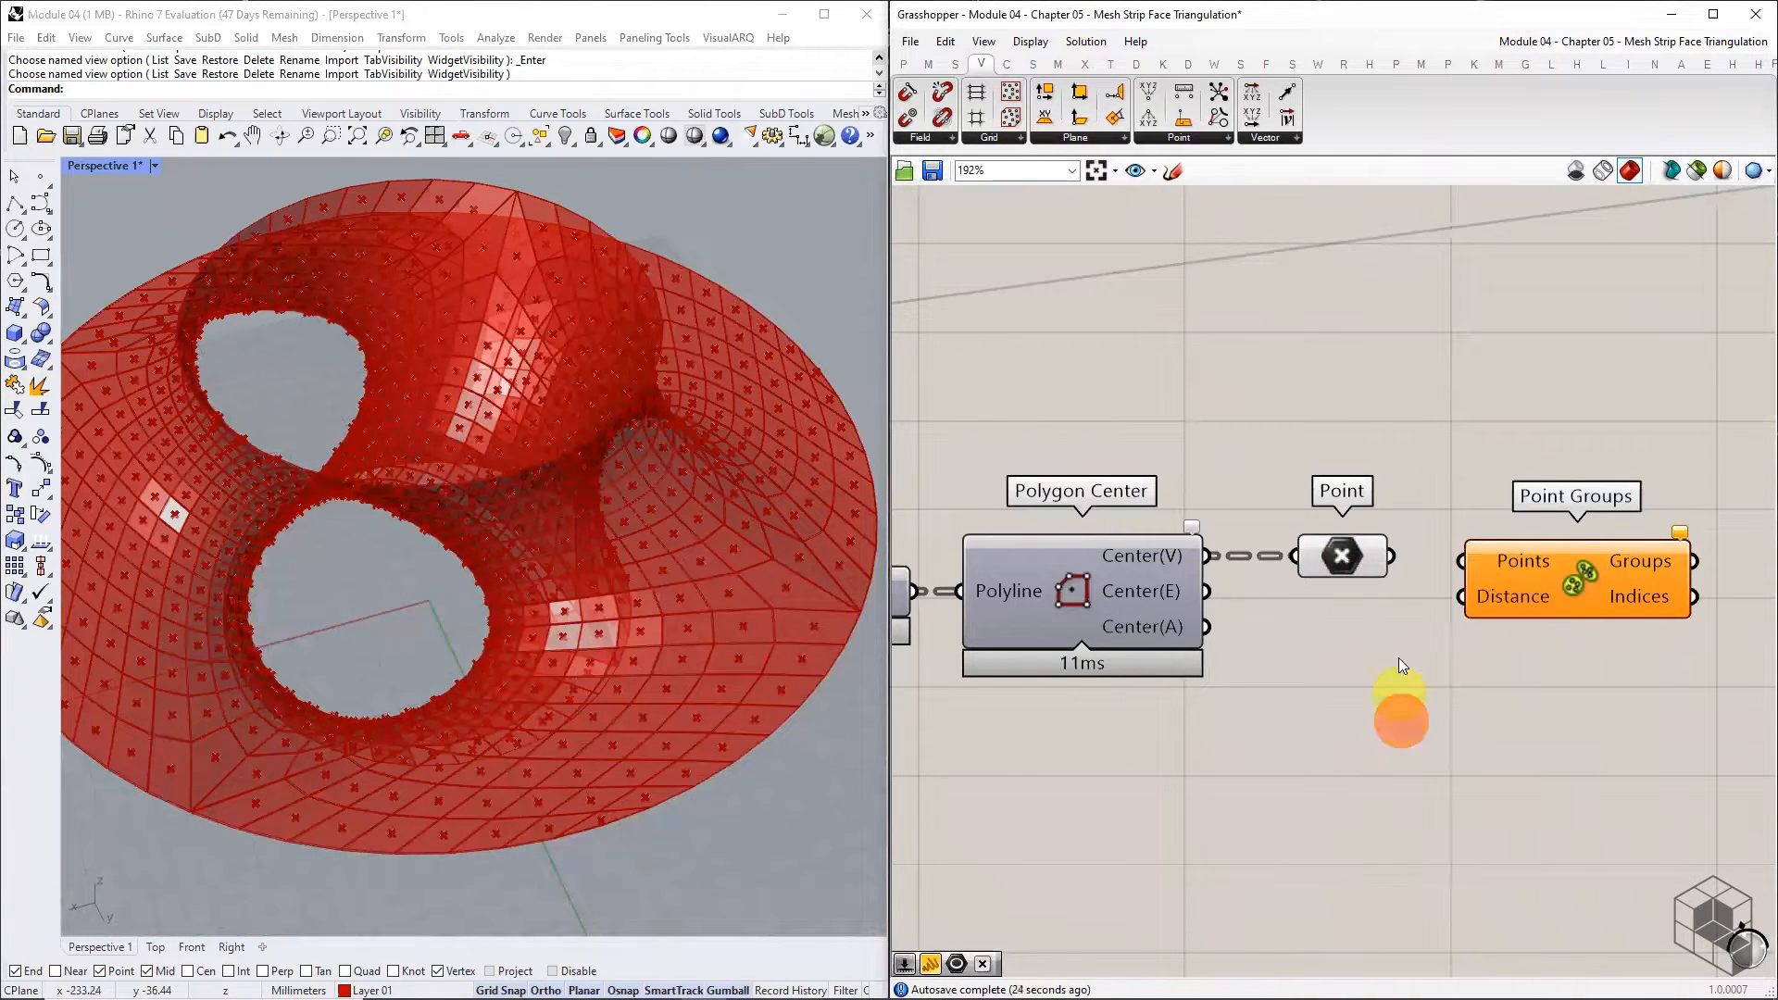
{"action": "left_click_drag", "start_coordinate": [1394, 556], "coordinate": [1555, 582]}
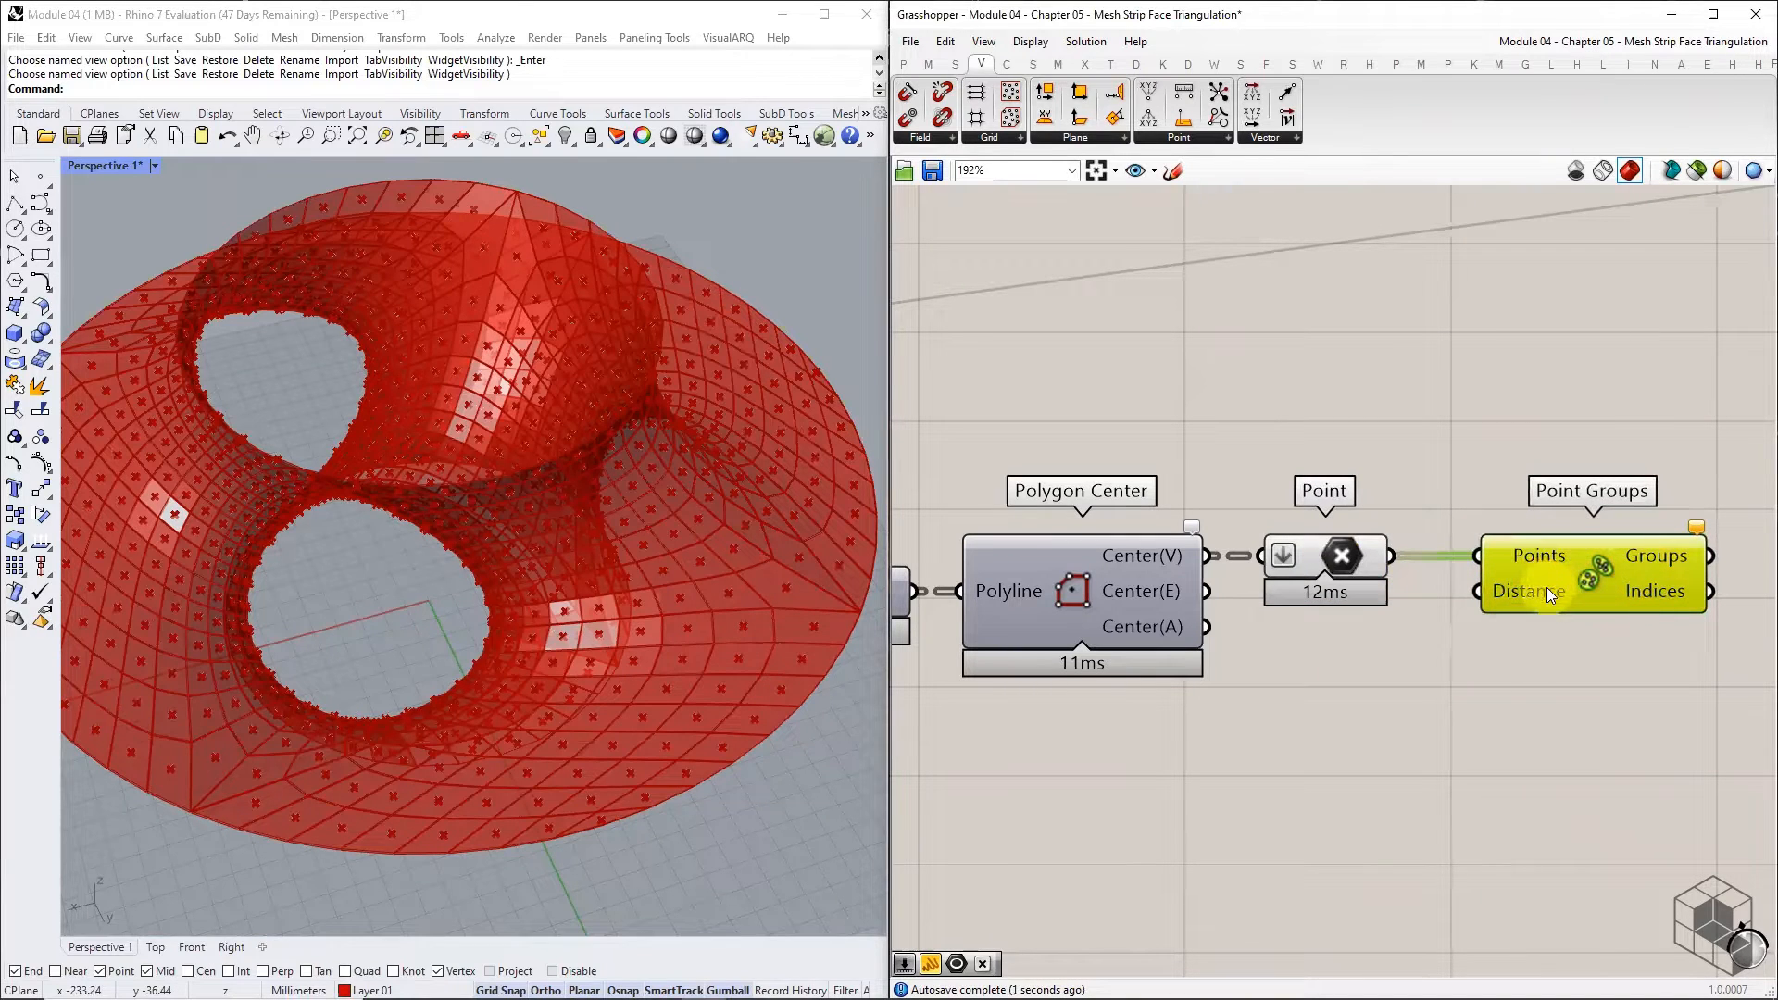
{"action": "mouse_move", "coordinate": [1543, 592]}
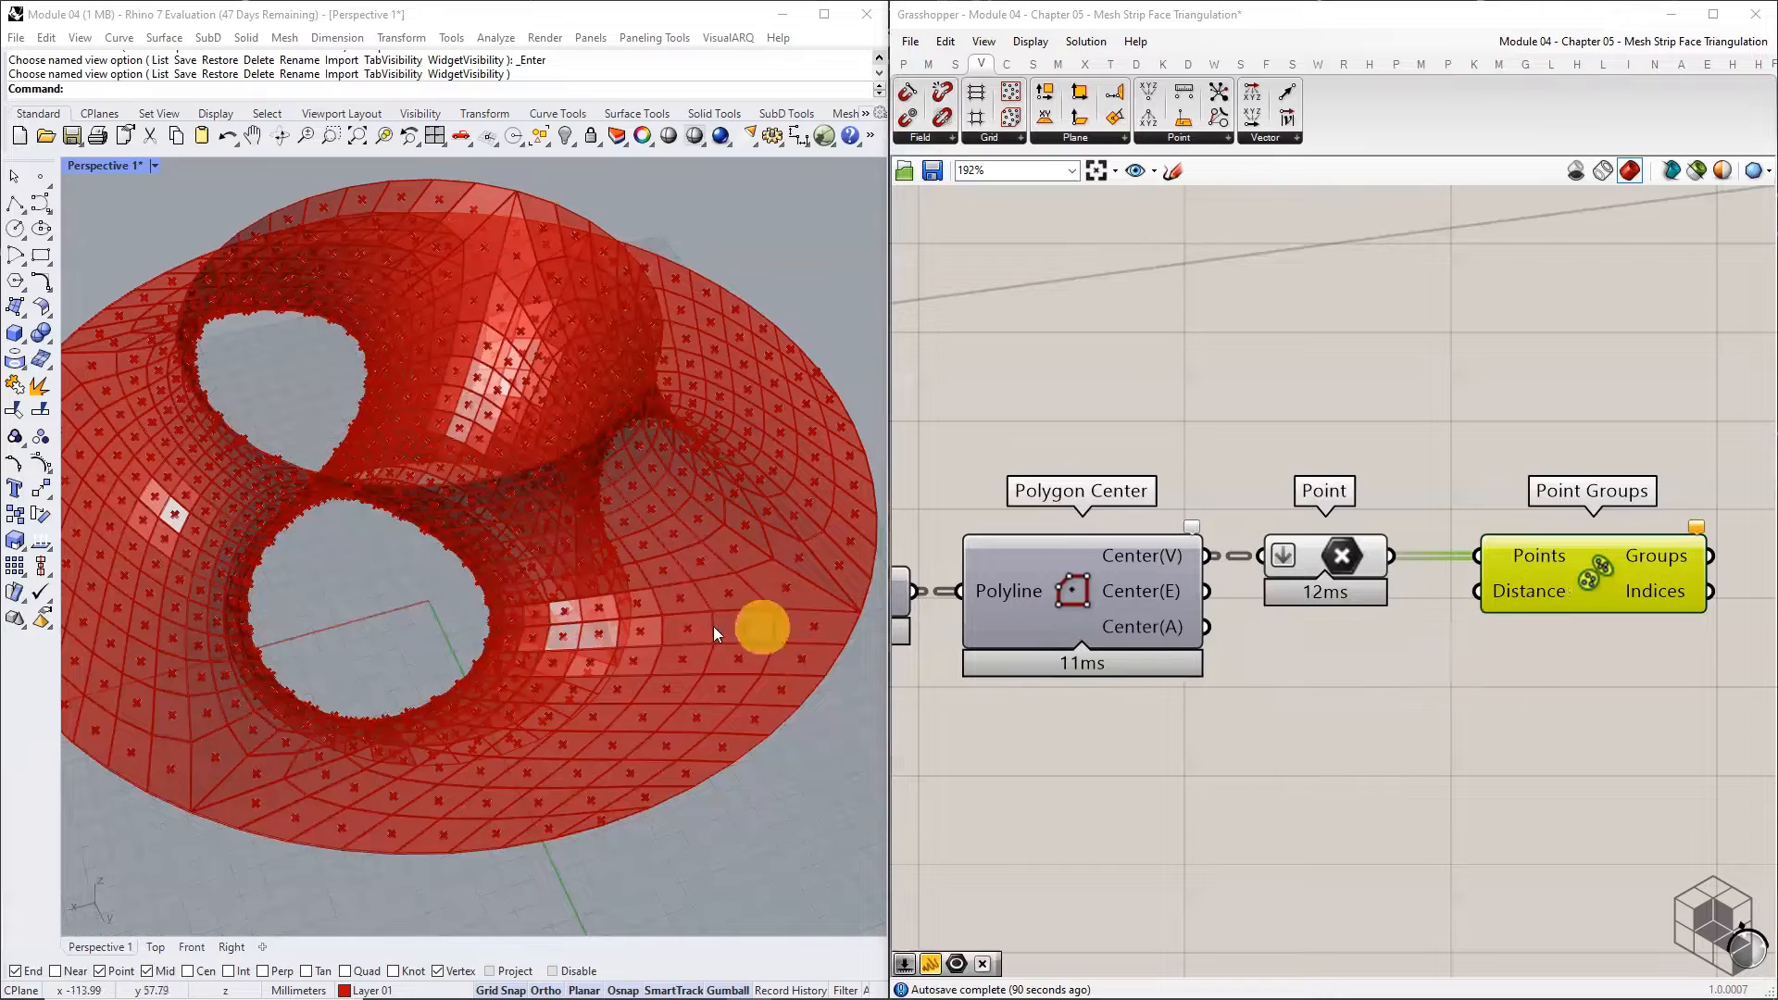
- Check the spacing of the paired centre points, and feed a panel containing 2.5 into the Distance input of Point Groups
{"action": "scroll", "coordinate": [693, 664], "scroll_direction": "up", "scroll_amount": 10}
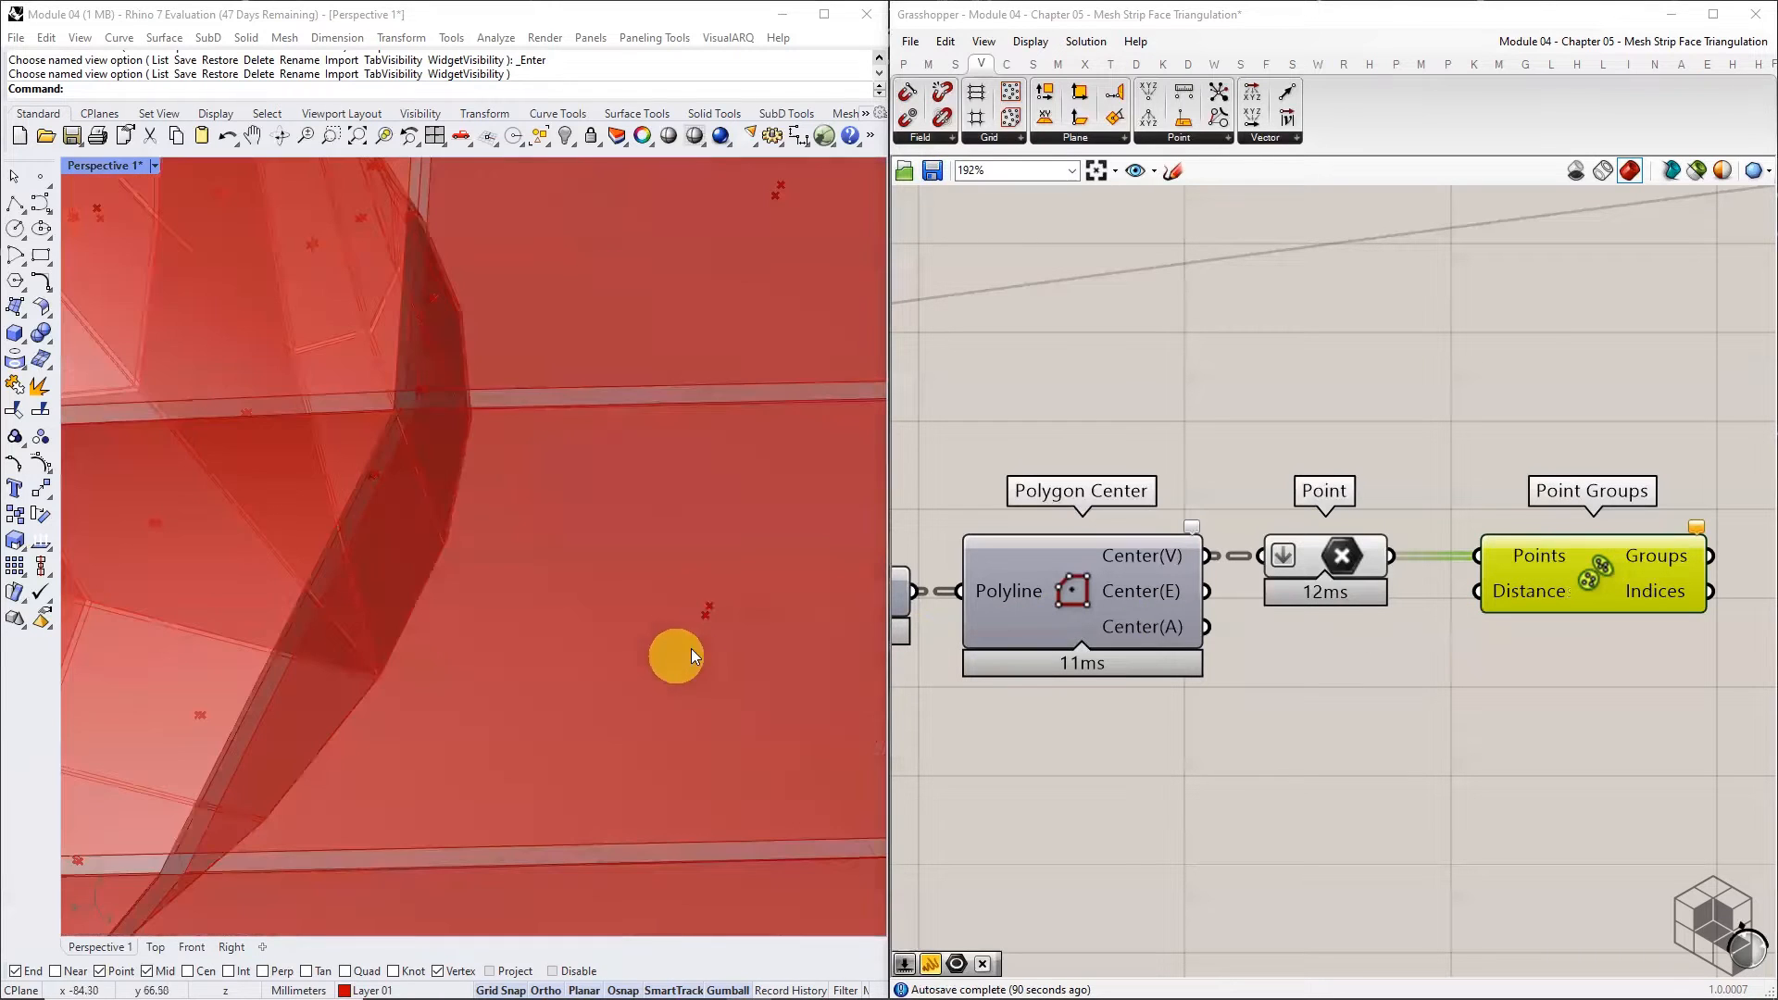
{"action": "scroll", "coordinate": [696, 655], "scroll_direction": "down", "scroll_amount": 5}
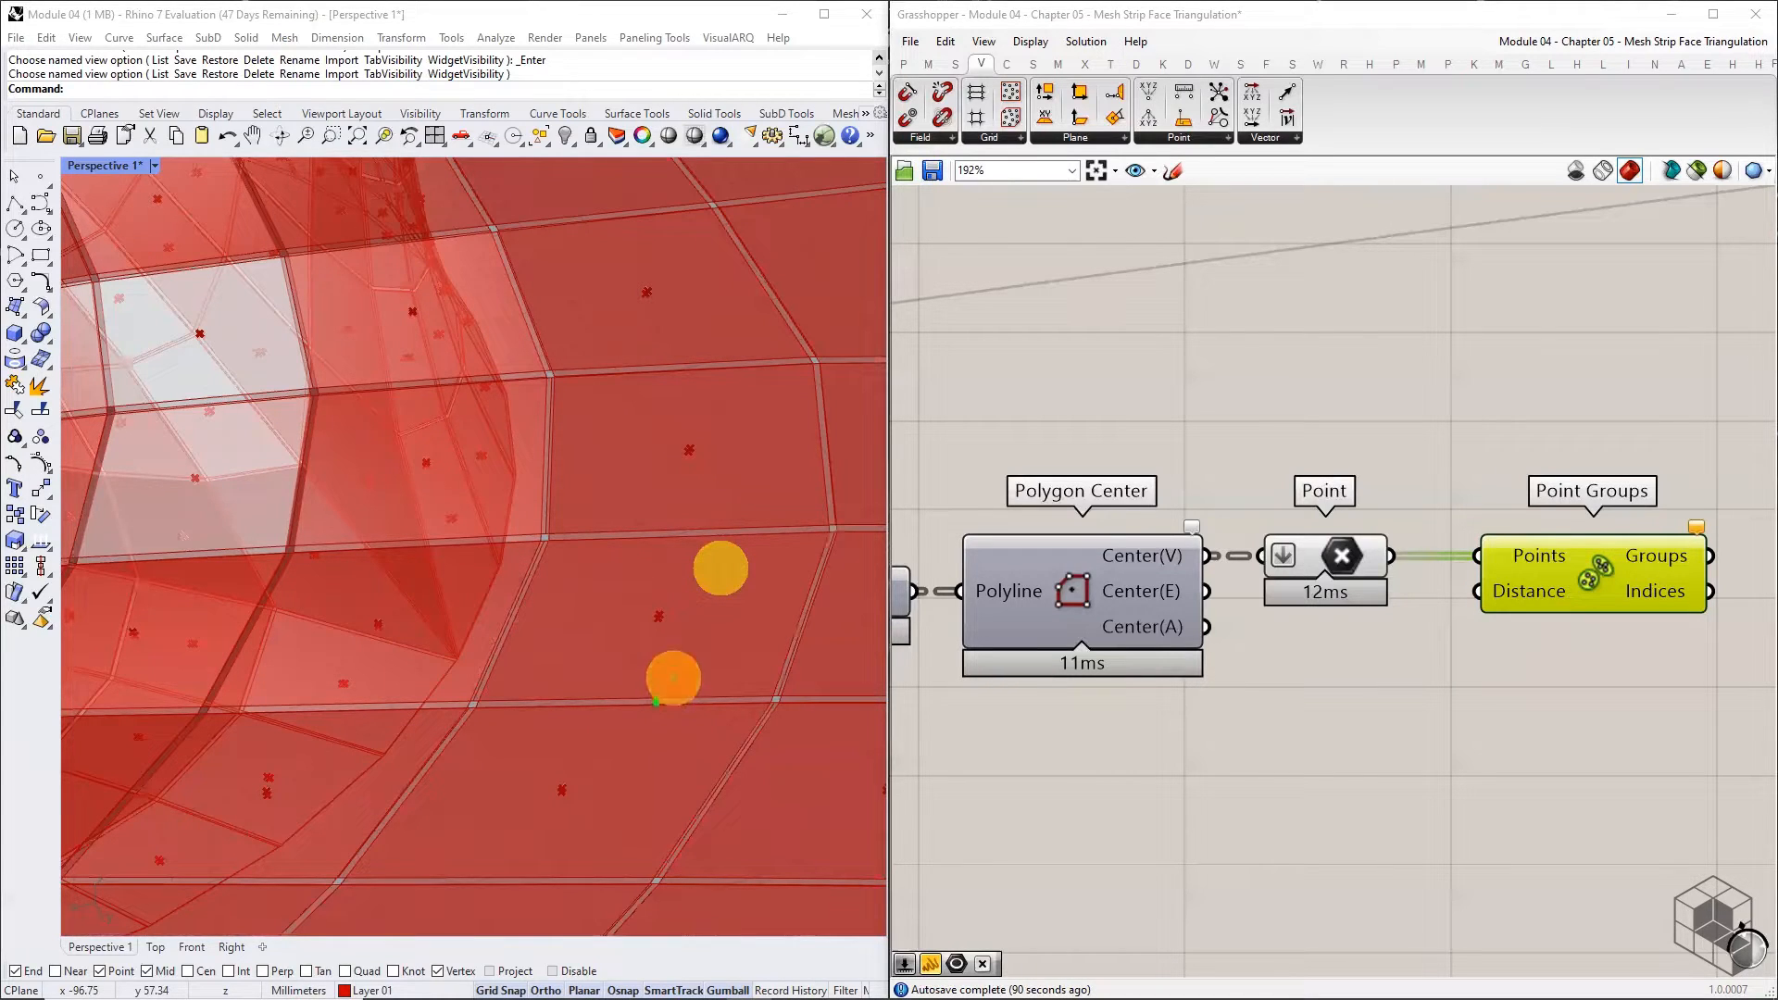
{"action": "mouse_move", "coordinate": [693, 678]}
{"action": "left_mouse_down"}
{"action": "mouse_move", "coordinate": [711, 667]}
{"action": "mouse_move", "coordinate": [675, 706]}
{"action": "mouse_move", "coordinate": [741, 676]}
{"action": "mouse_move", "coordinate": [765, 685]}
{"action": "mouse_move", "coordinate": [770, 667]}
{"action": "mouse_move", "coordinate": [805, 692]}
{"action": "mouse_move", "coordinate": [848, 674]}
{"action": "left_mouse_up"}
{"action": "left_click", "coordinate": [903, 63]}
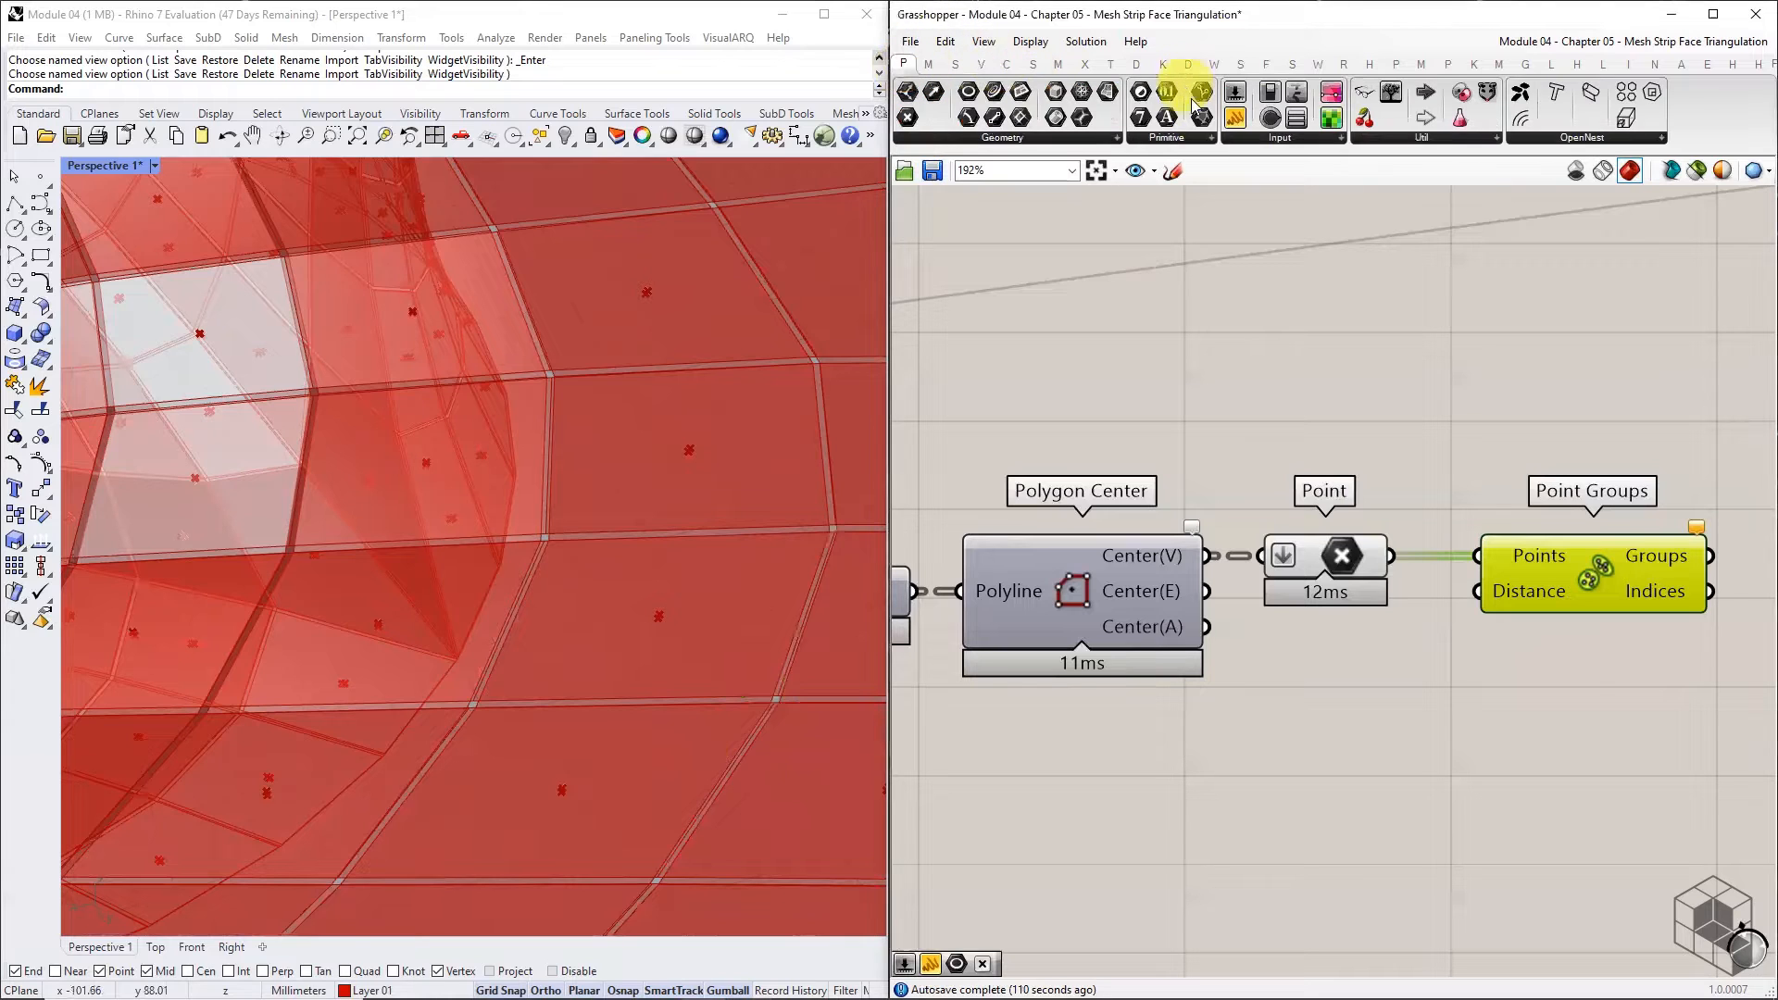
{"action": "left_click_drag", "start_coordinate": [1245, 179], "coordinate": [1342, 746]}
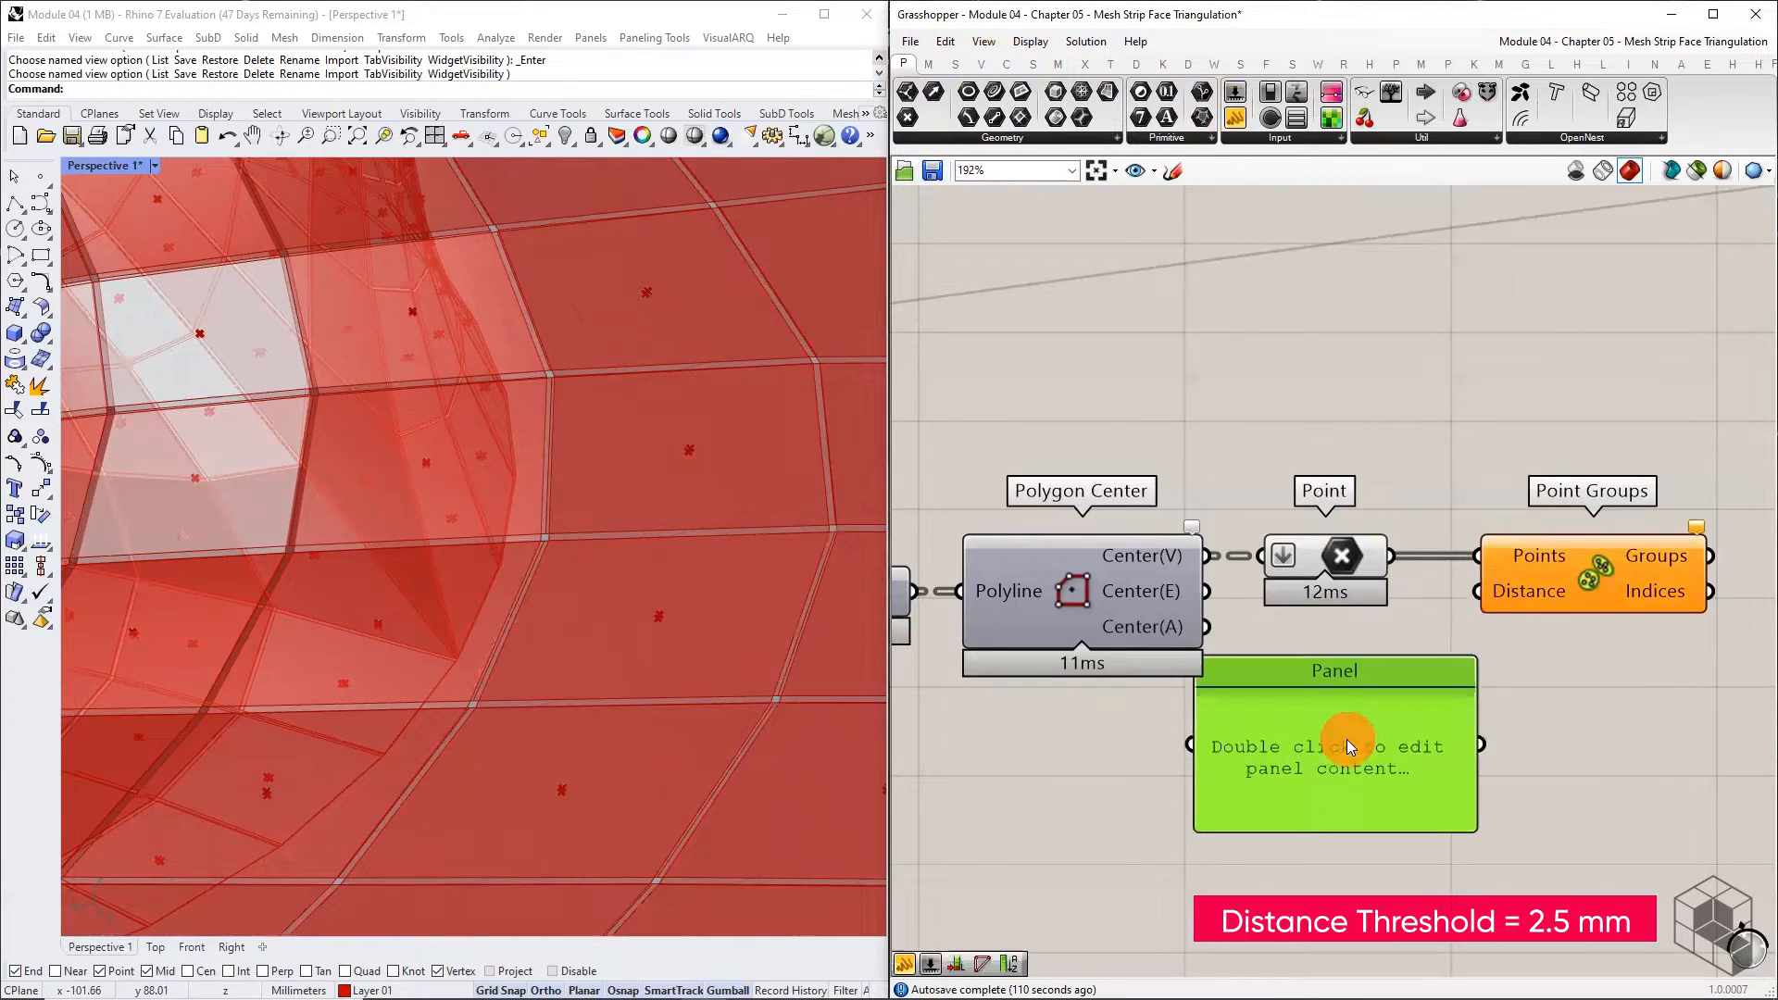
{"action": "double_click", "coordinate": [1348, 739]}
{"action": "type", "text": "2.5"}
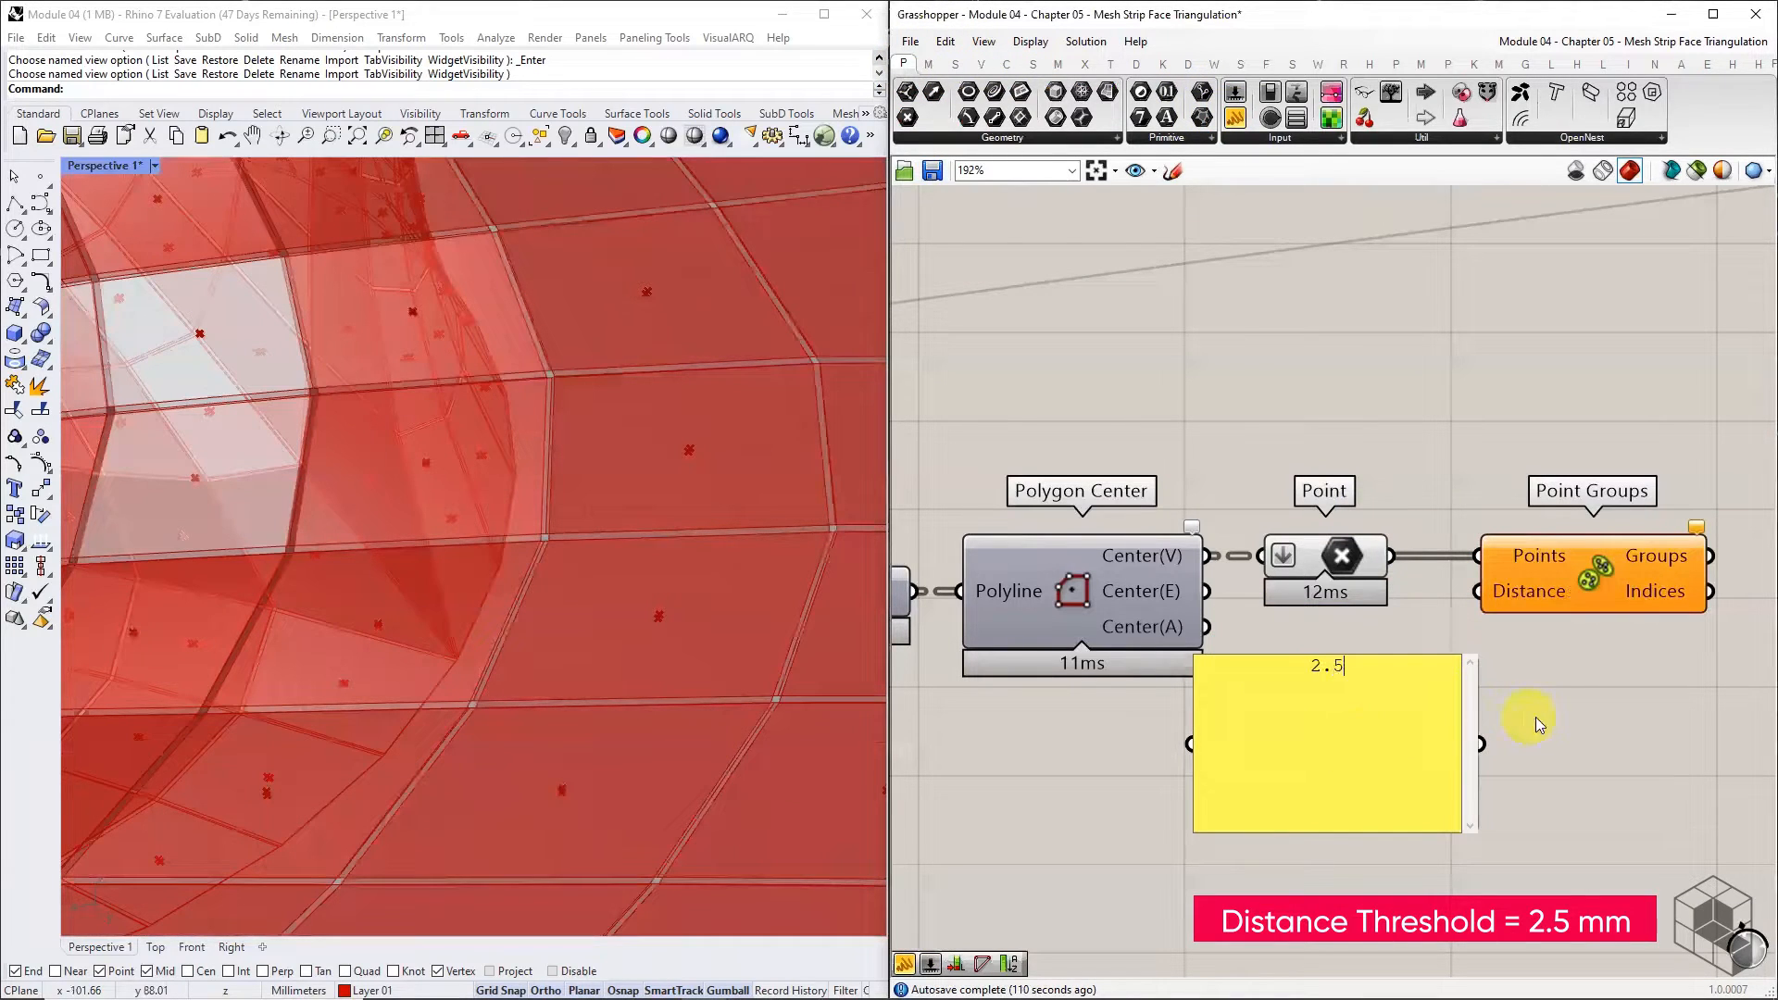
{"action": "left_click", "coordinate": [1511, 819]}
{"action": "left_click_drag", "start_coordinate": [1470, 827], "coordinate": [1478, 591]}
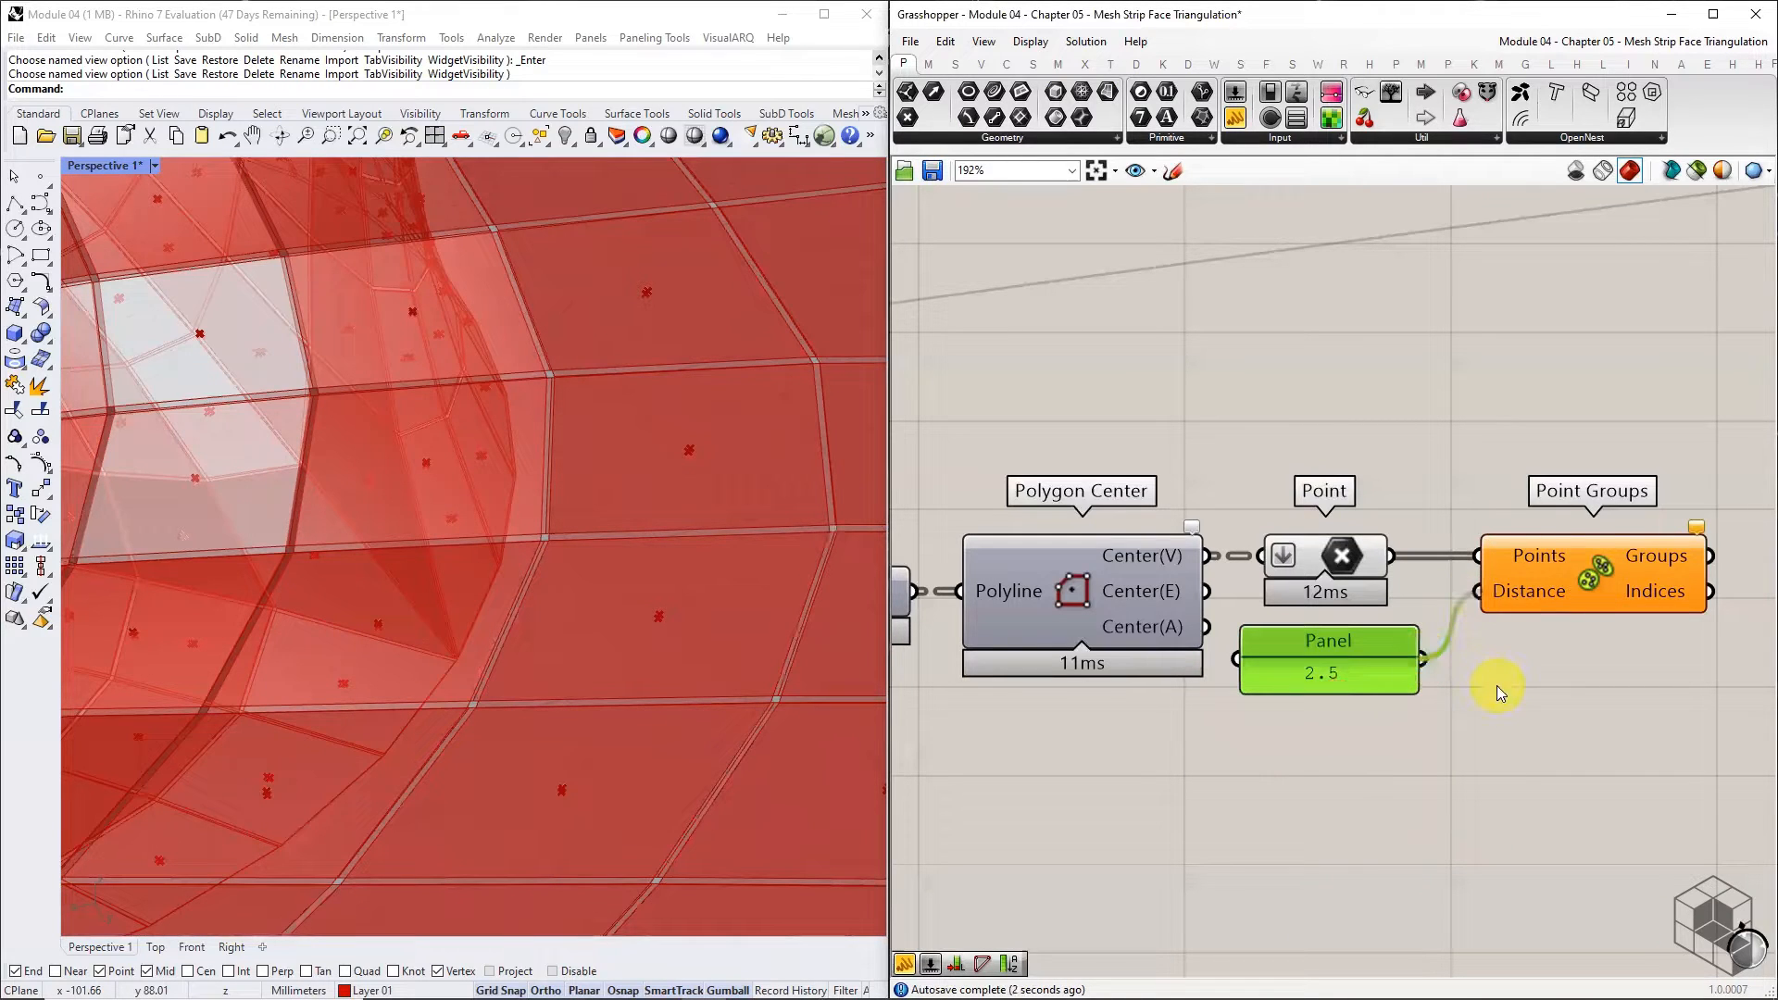
- Check the Point Groups outputs and connect Indices to a new panel beside the component
{"action": "scroll", "coordinate": [1497, 686], "scroll_direction": "down", "scroll_amount": 1}
{"action": "right_click_drag", "start_coordinate": [1500, 686], "coordinate": [1335, 683]}
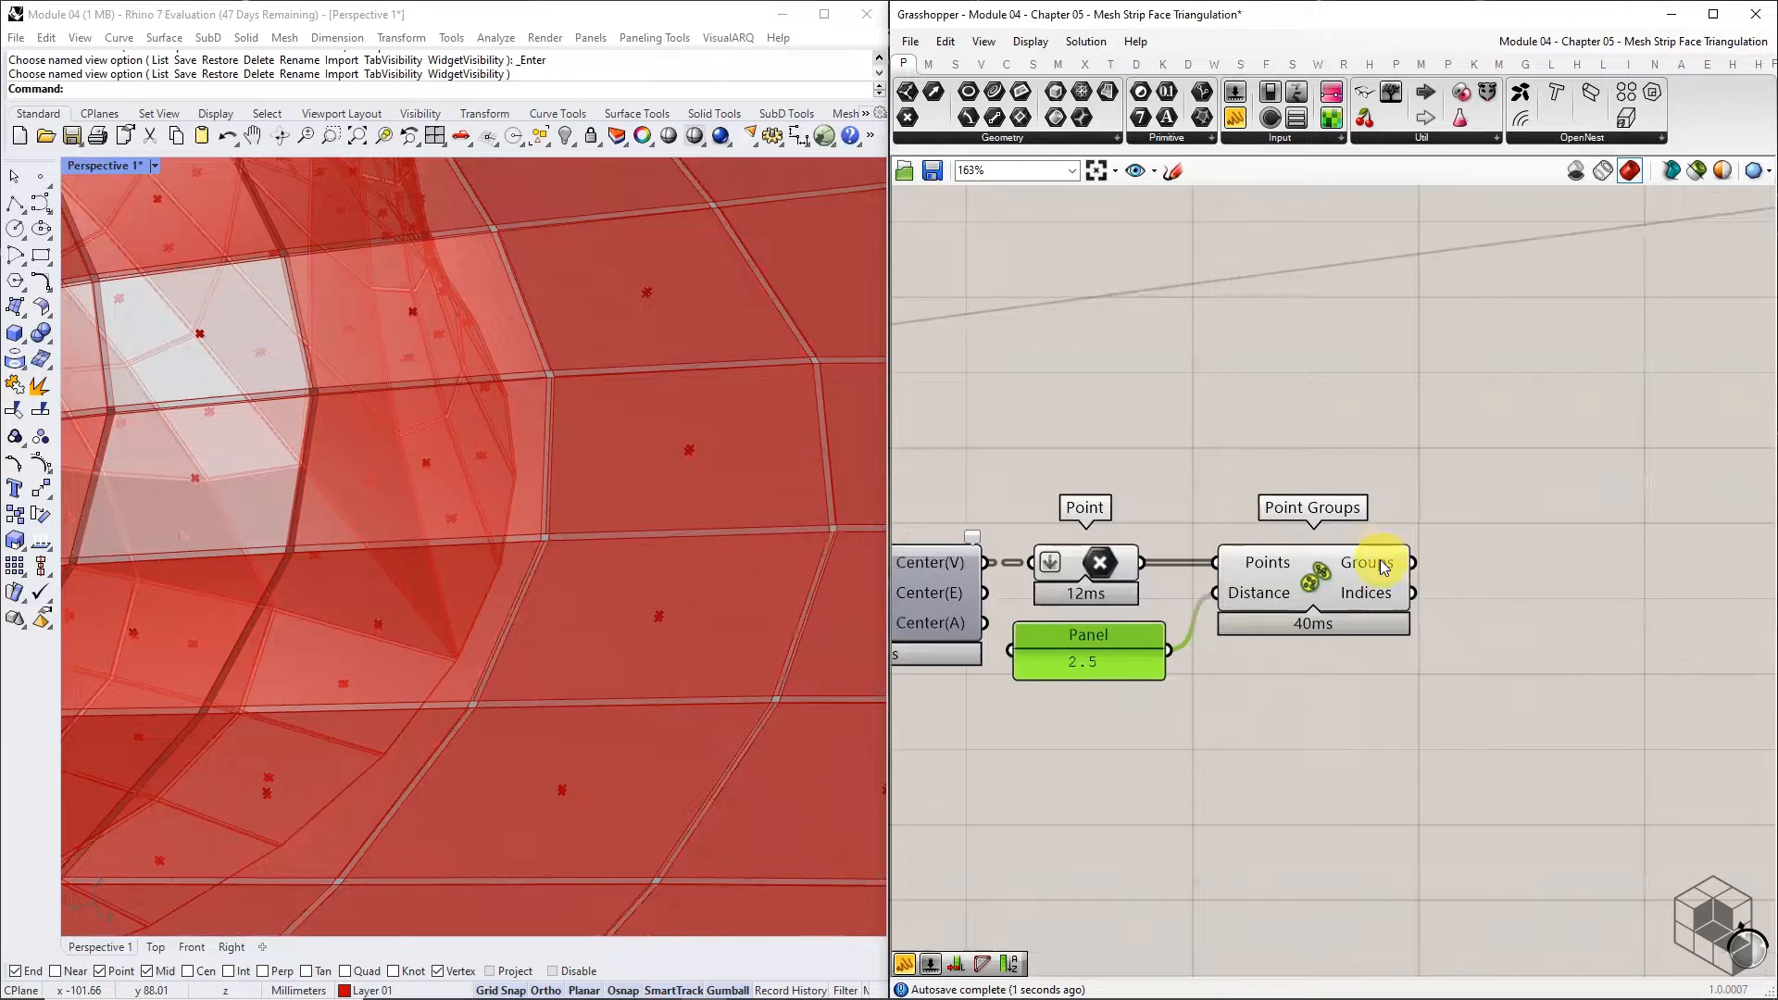
{"action": "mouse_move", "coordinate": [1384, 568]}
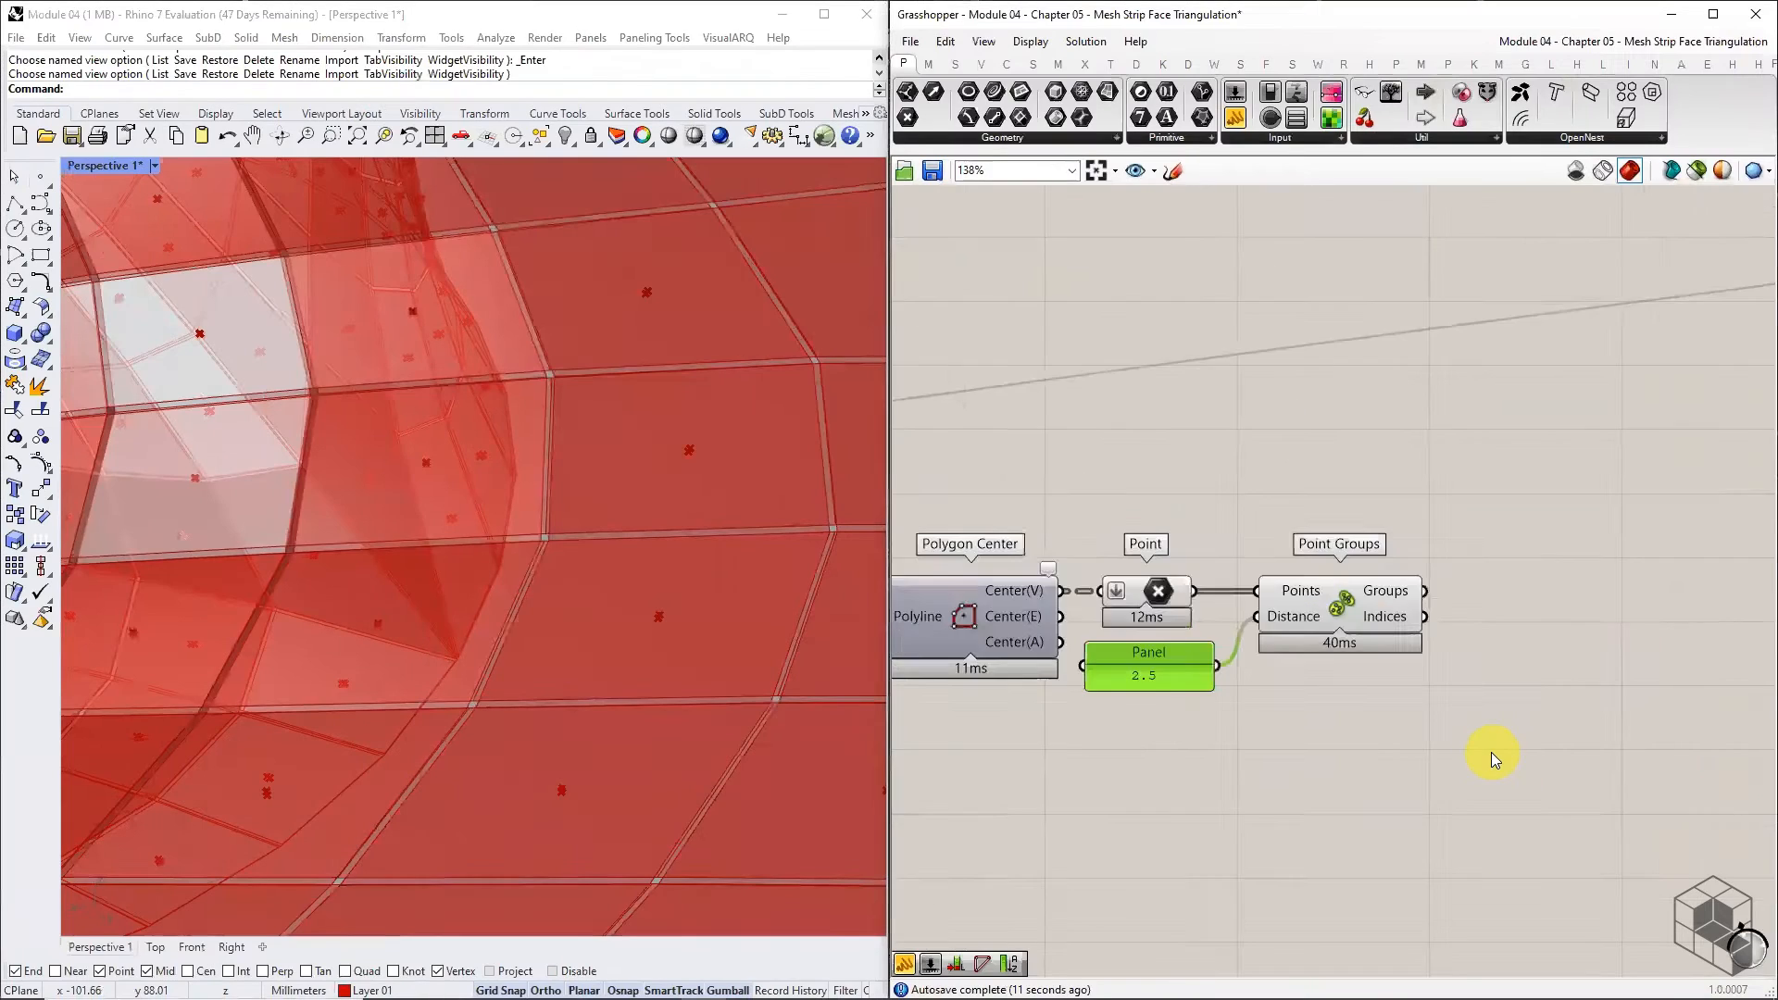
{"action": "mouse_move", "coordinate": [1284, 597]}
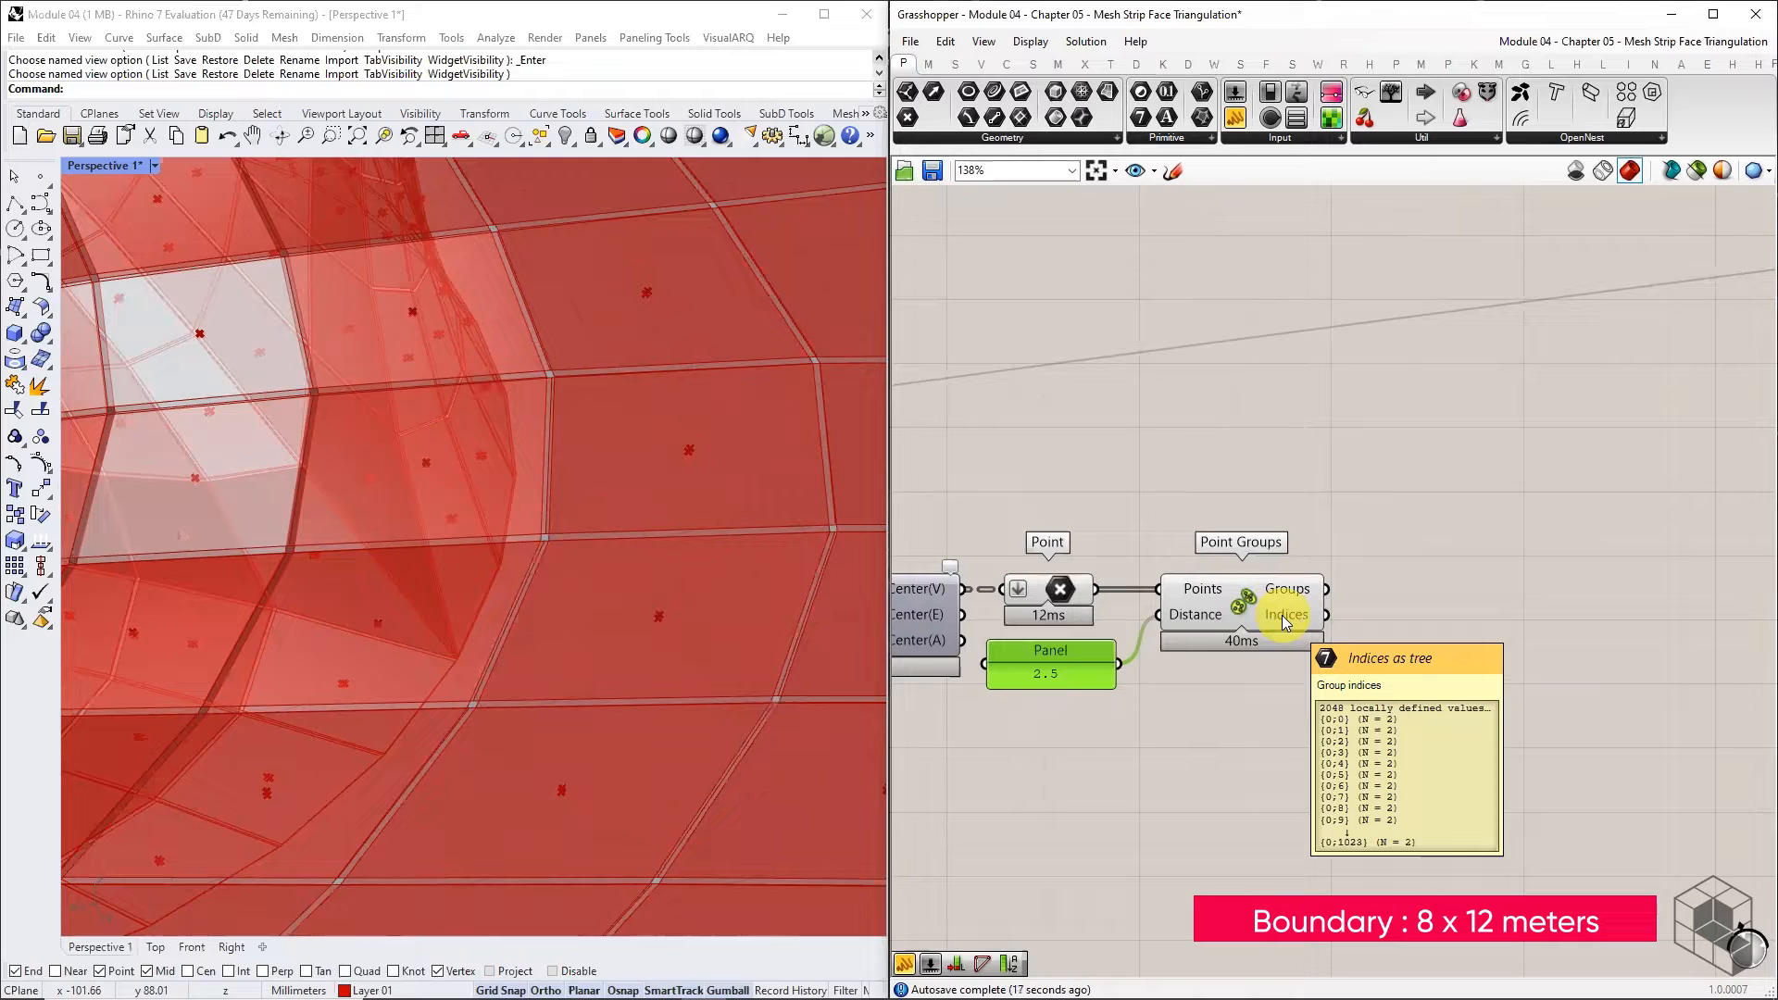
{"action": "left_click_drag", "start_coordinate": [1234, 94], "coordinate": [1514, 627]}
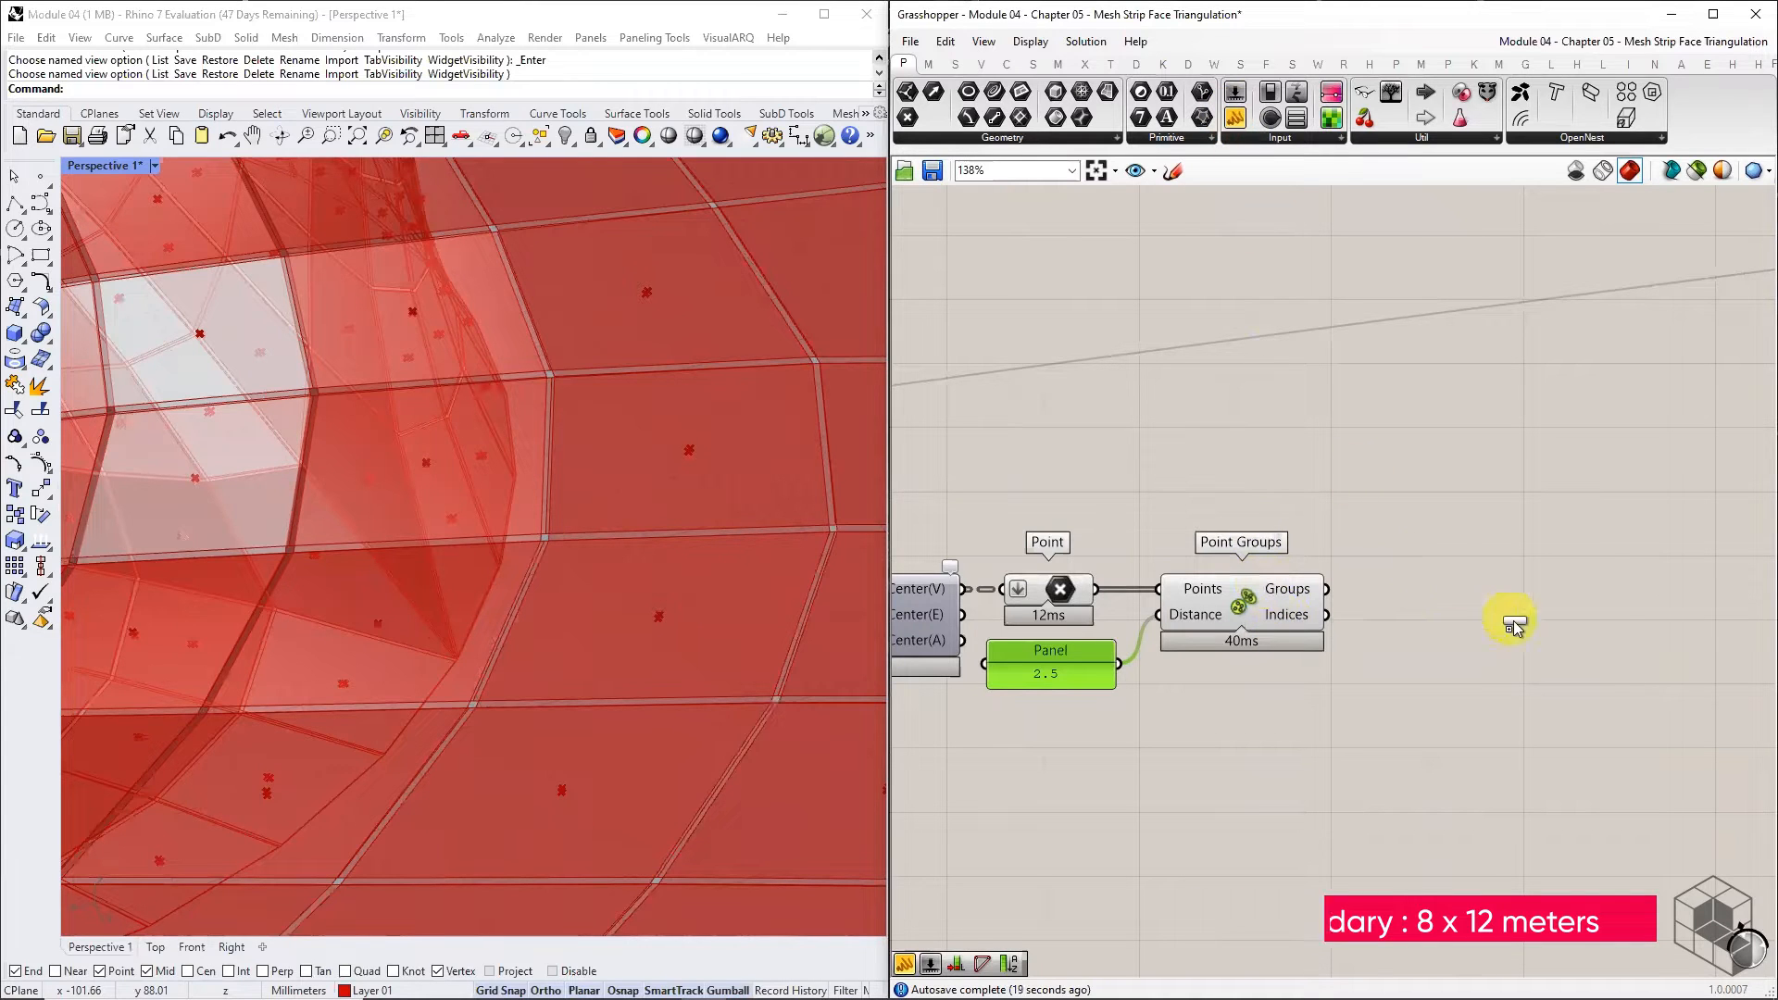
{"action": "left_click_drag", "start_coordinate": [1328, 615], "coordinate": [1435, 615]}
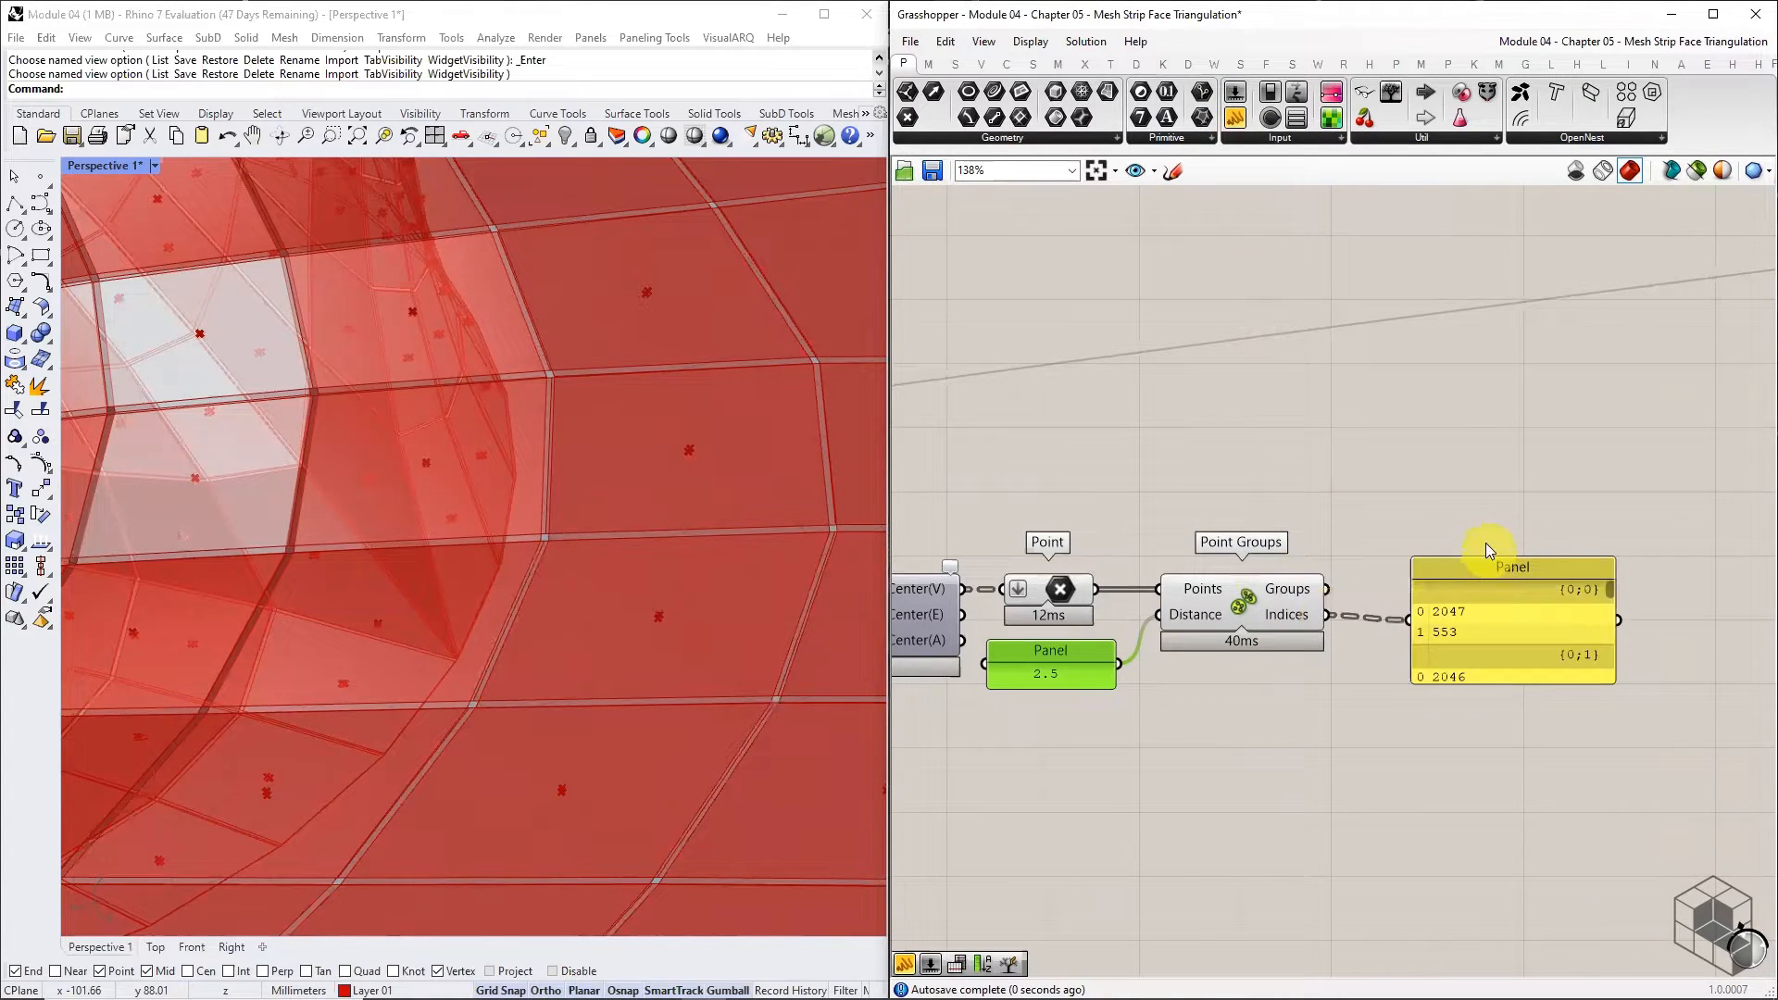
- Lengthen the Indices panel downward and scroll its list to the index pairs around branch {0;123}
{"action": "scroll", "coordinate": [1488, 550], "scroll_direction": "down", "scroll_amount": 2}
{"action": "left_click_drag", "start_coordinate": [1539, 638], "coordinate": [1539, 929]}
{"action": "right_click_drag", "start_coordinate": [1539, 929], "coordinate": [1424, 700]}
{"action": "left_click", "coordinate": [1417, 491]}
{"action": "scroll", "coordinate": [1466, 341], "scroll_direction": "up", "scroll_amount": 3}
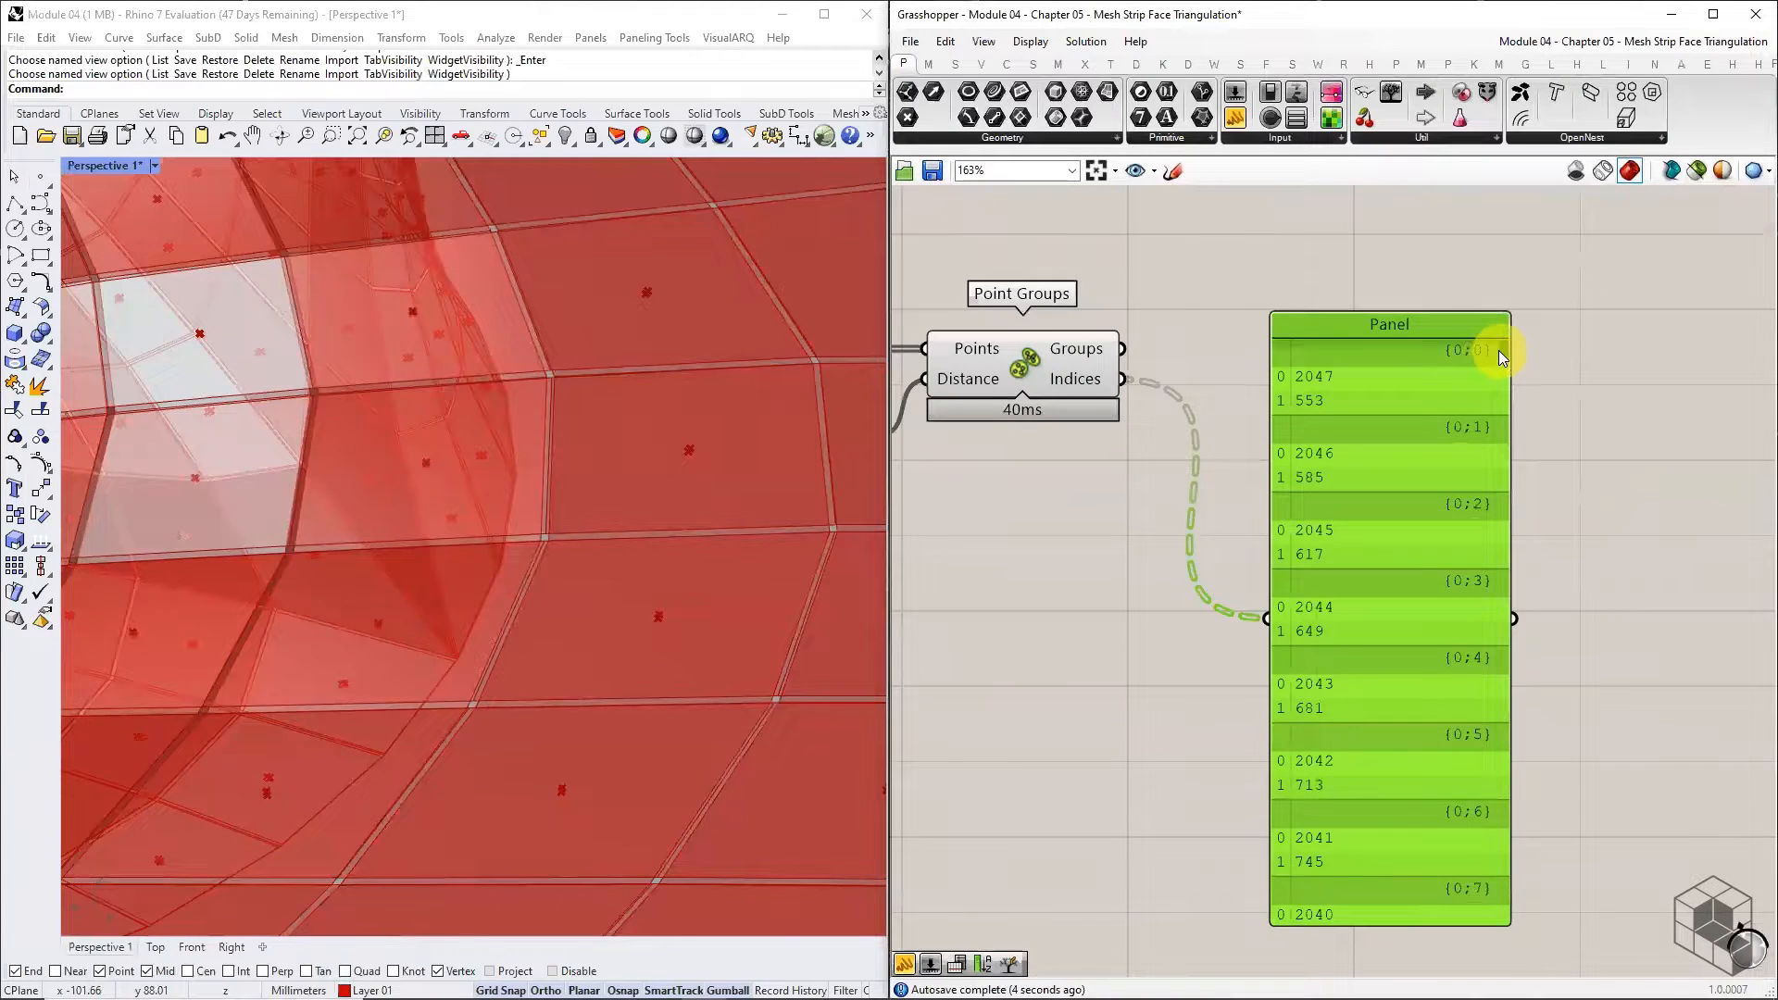
{"action": "left_click_drag", "start_coordinate": [1500, 350], "coordinate": [1504, 419]}
{"action": "left_click", "coordinate": [1582, 474]}
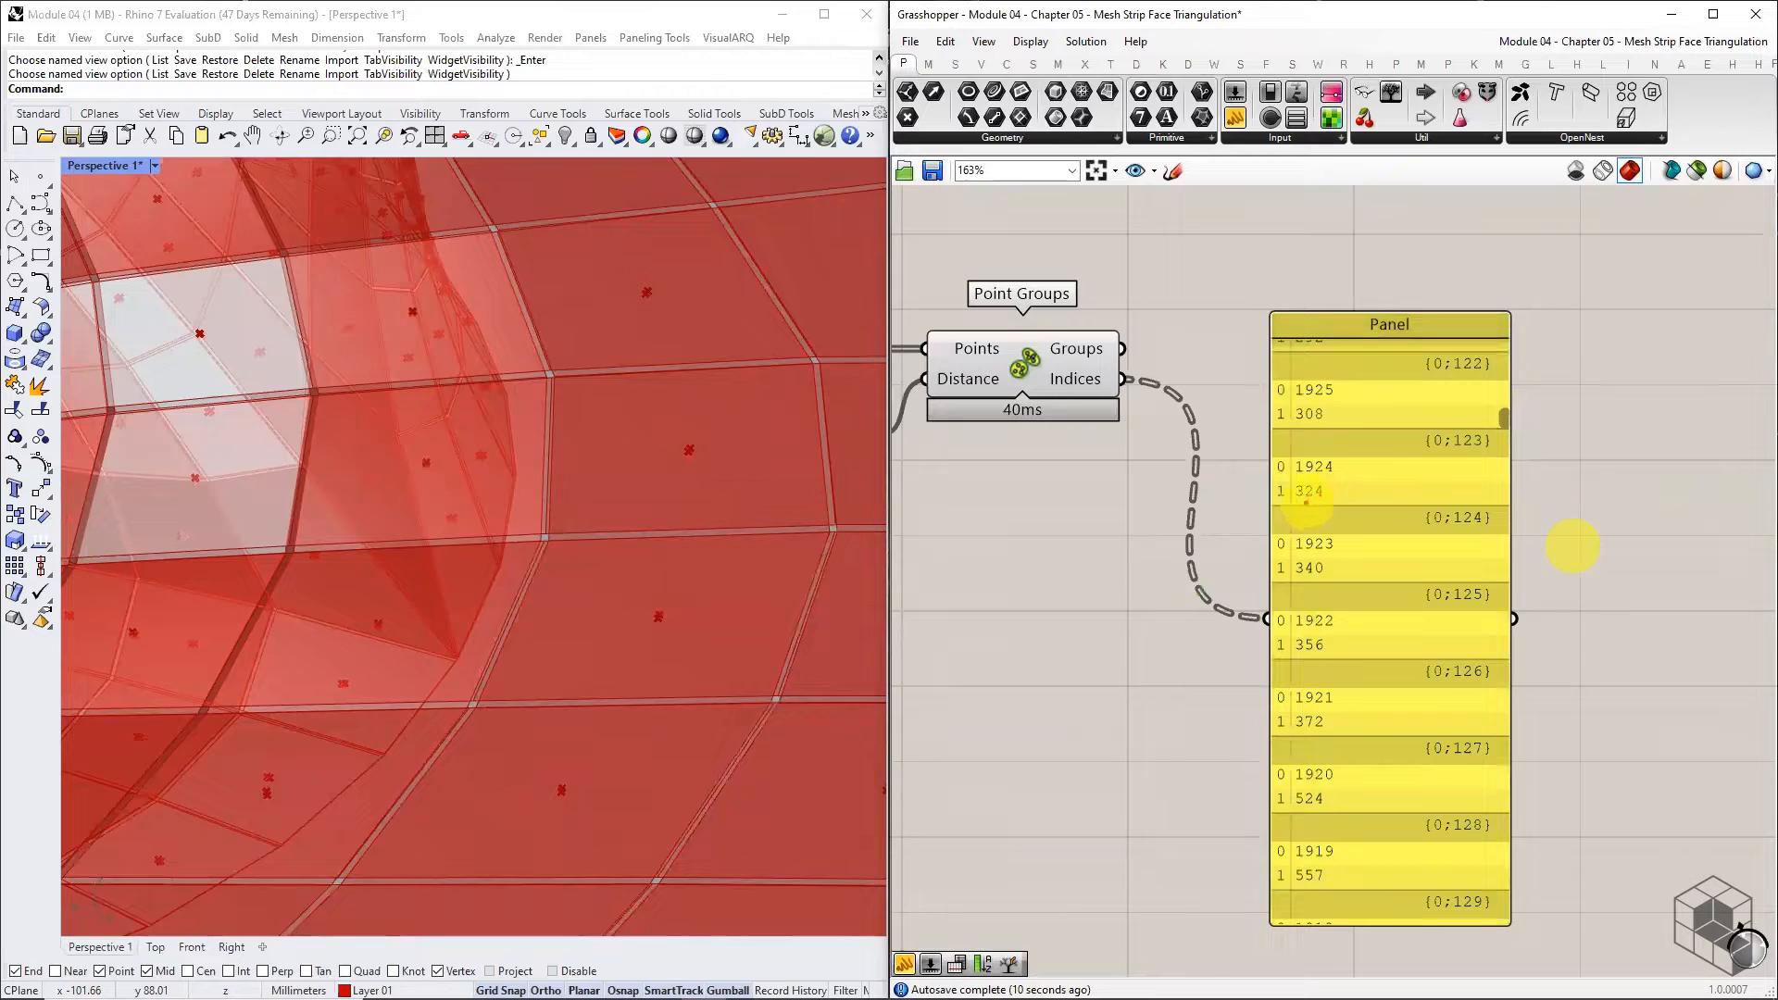
{"action": "left_click_drag", "start_coordinate": [1302, 503], "coordinate": [1333, 504]}
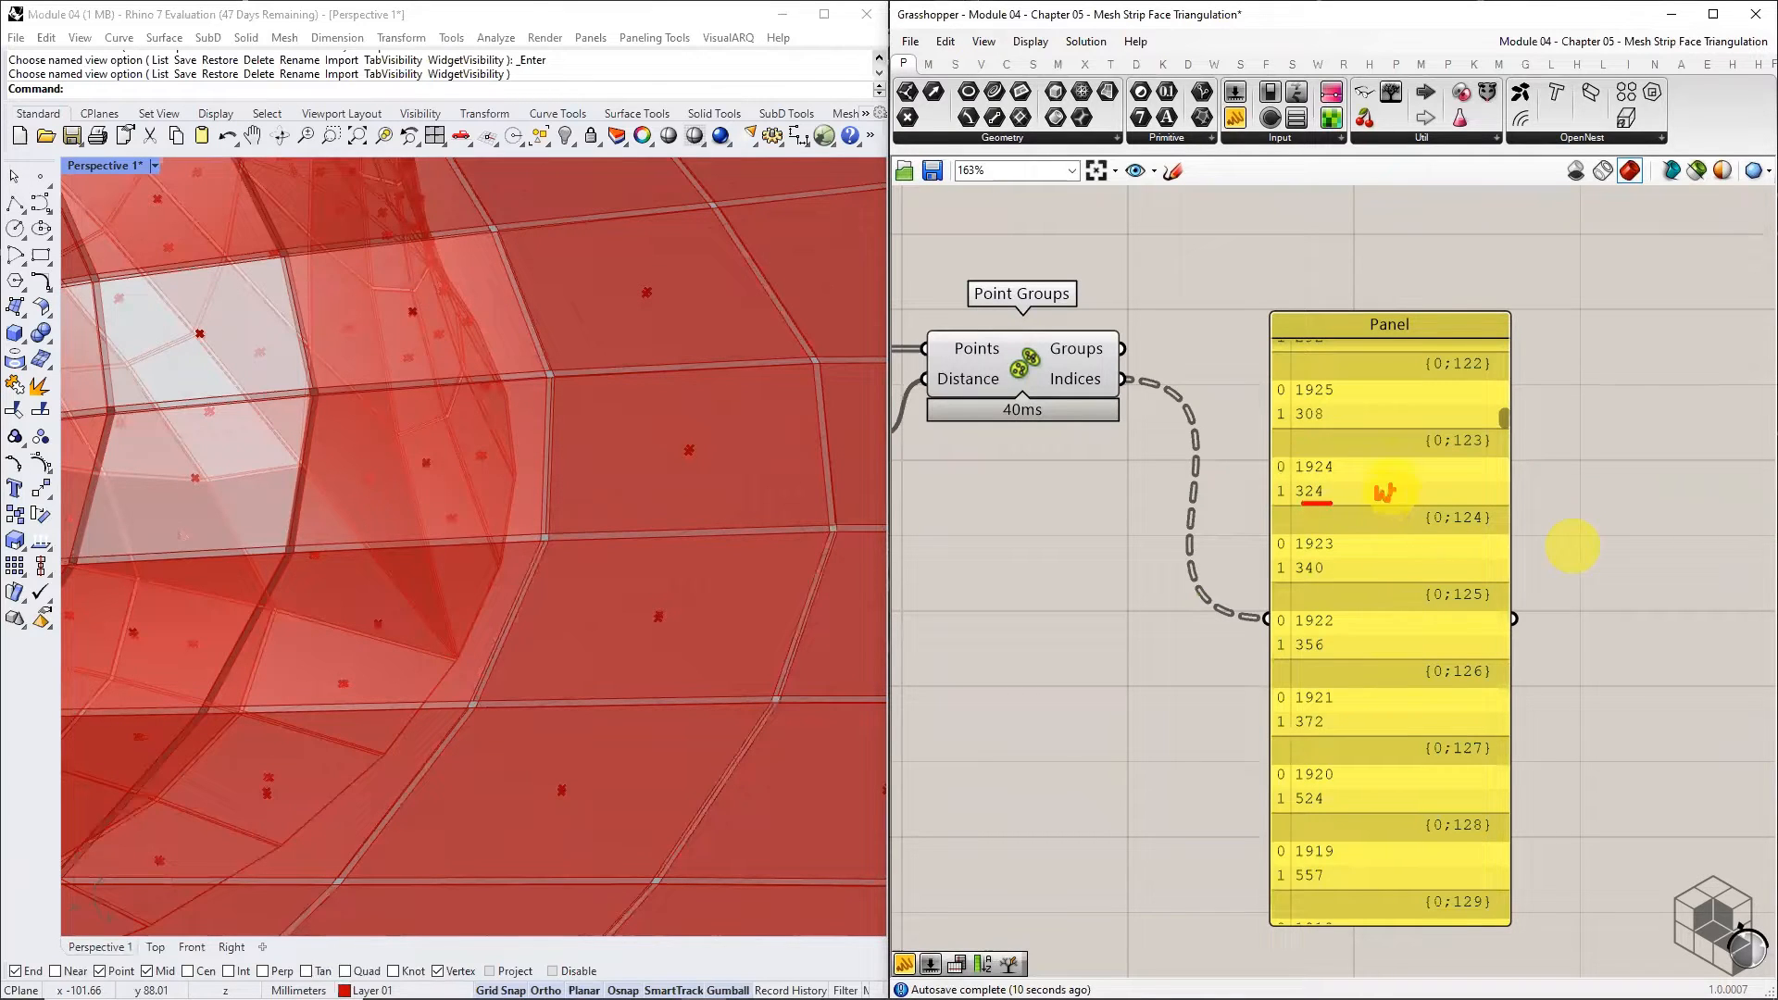
{"action": "mouse_move", "coordinate": [1390, 493]}
{"action": "left_mouse_down"}
{"action": "mouse_move", "coordinate": [1422, 500]}
{"action": "mouse_move", "coordinate": [1429, 480]}
{"action": "mouse_move", "coordinate": [1290, 478]}
{"action": "mouse_move", "coordinate": [1399, 453]}
{"action": "mouse_move", "coordinate": [1386, 472]}
{"action": "mouse_move", "coordinate": [1433, 459]}
{"action": "mouse_move", "coordinate": [1430, 475]}
{"action": "left_mouse_up"}
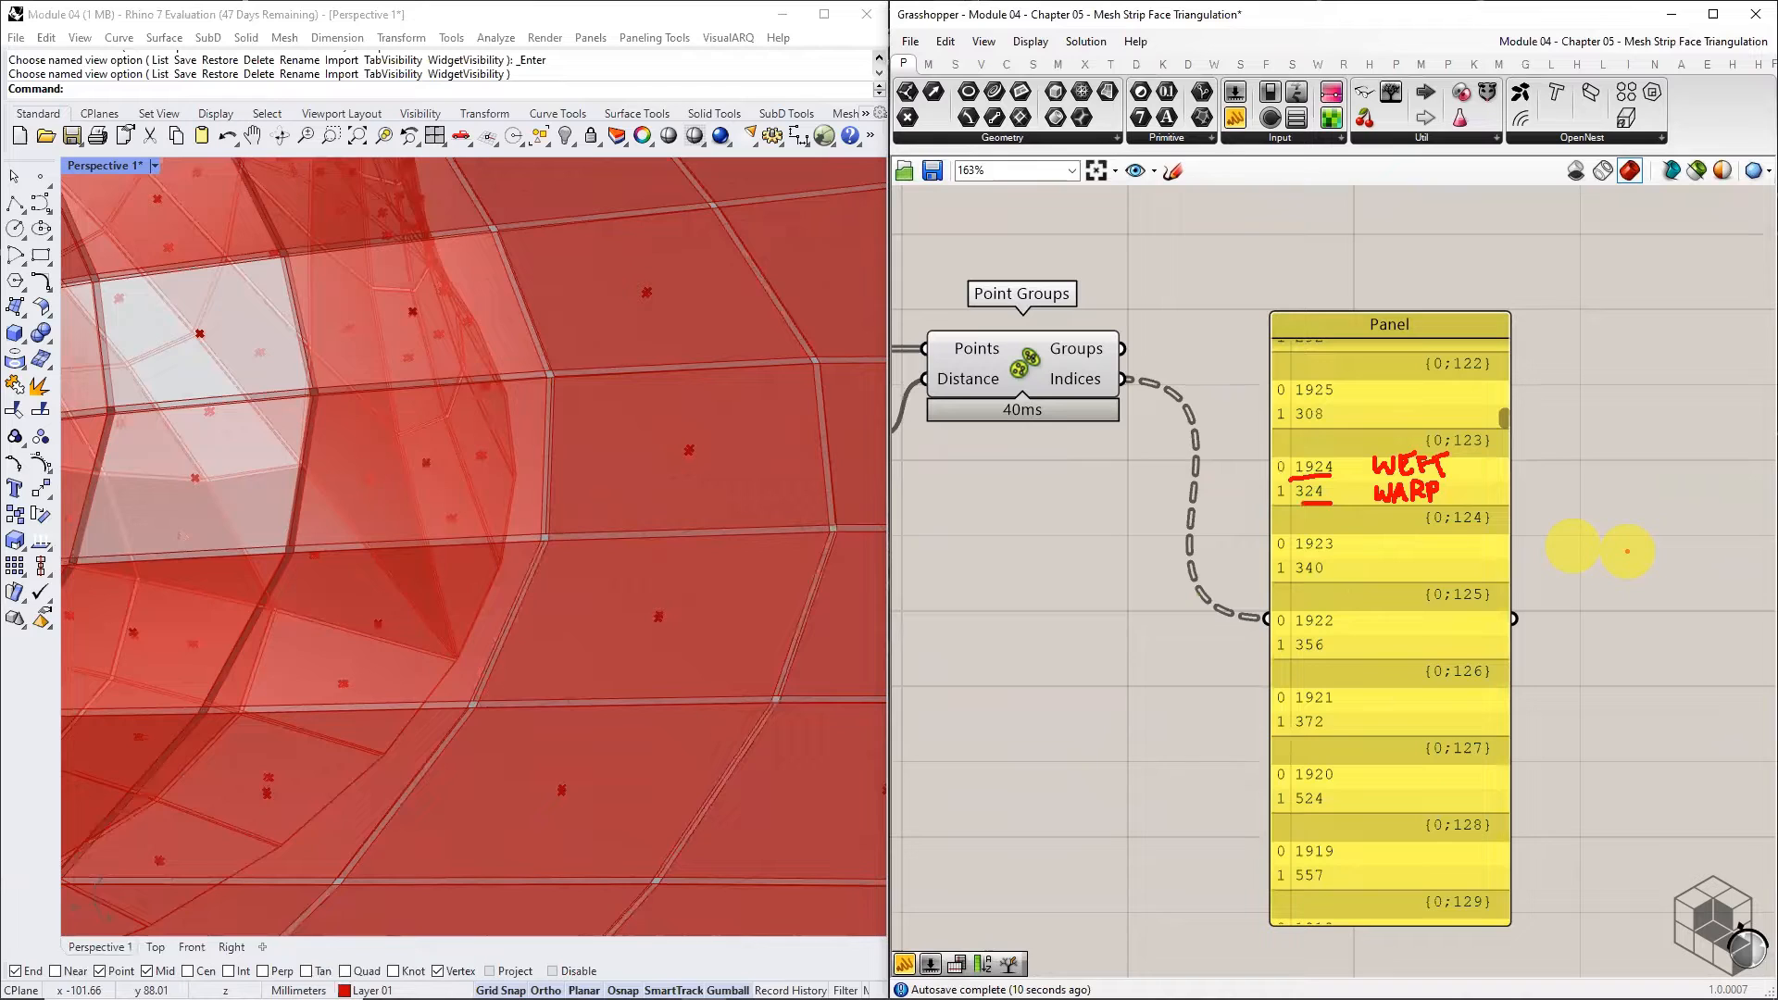
{"action": "key", "text": "Escape"}
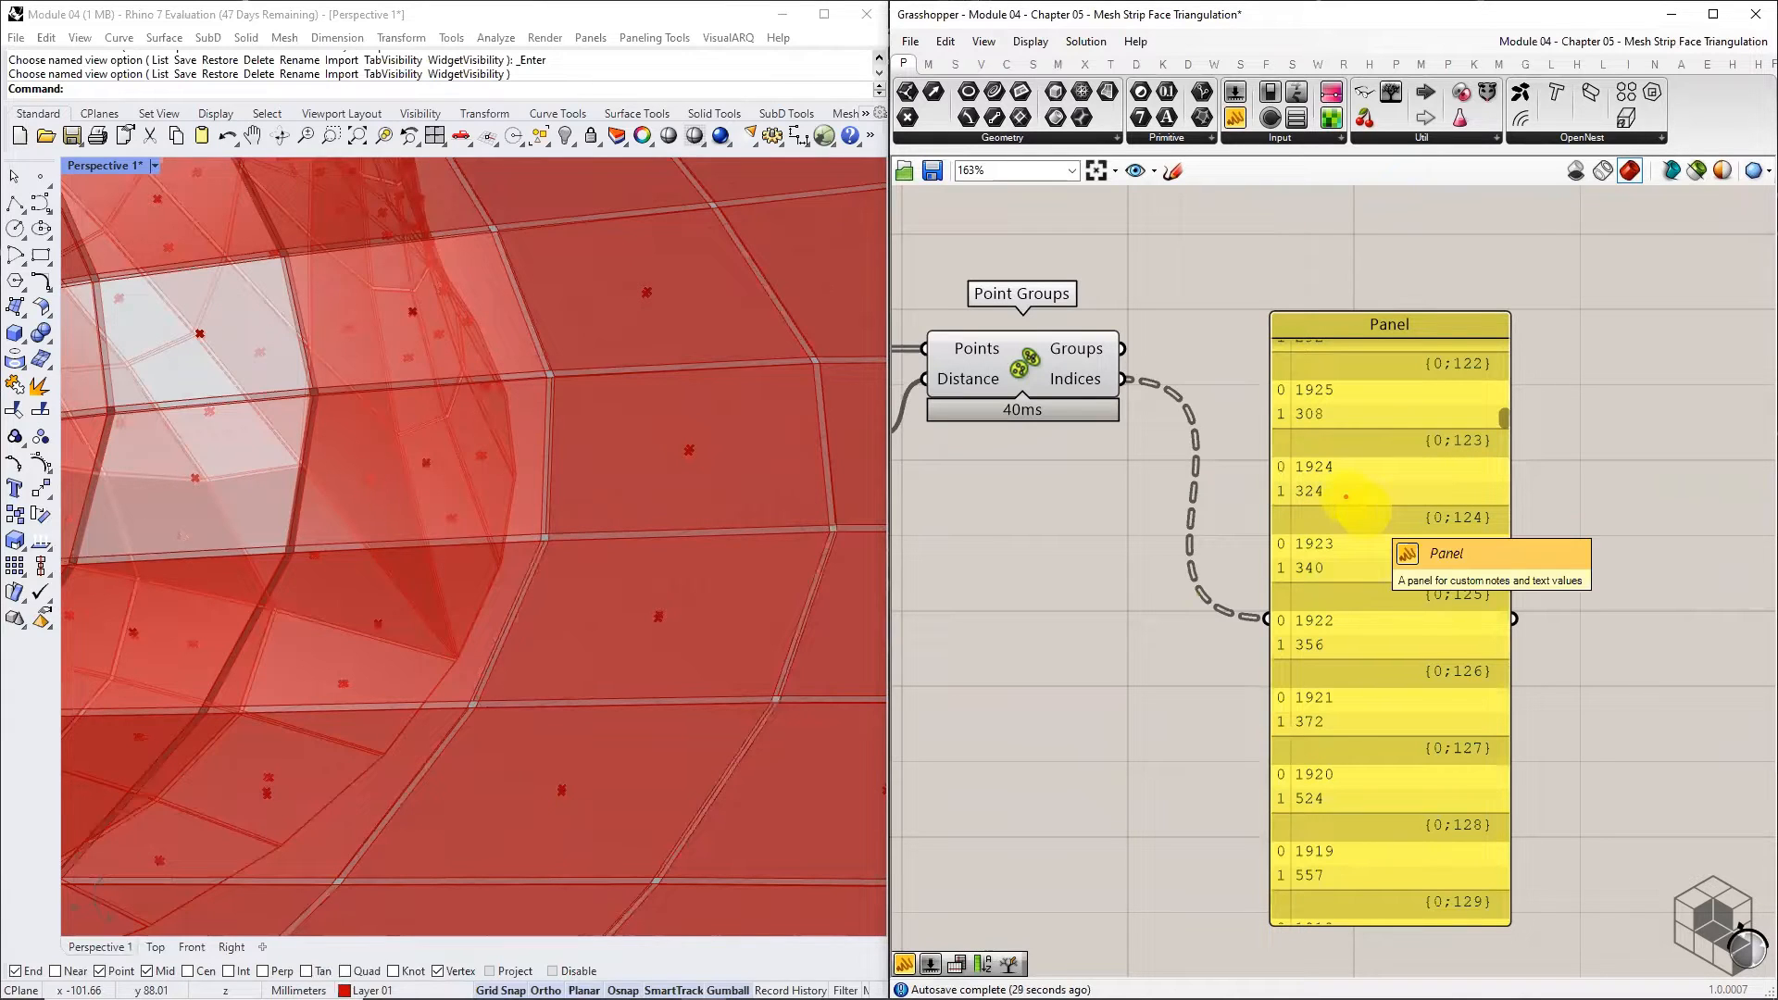
{"action": "left_click_drag", "start_coordinate": [1343, 496], "coordinate": [1363, 478]}
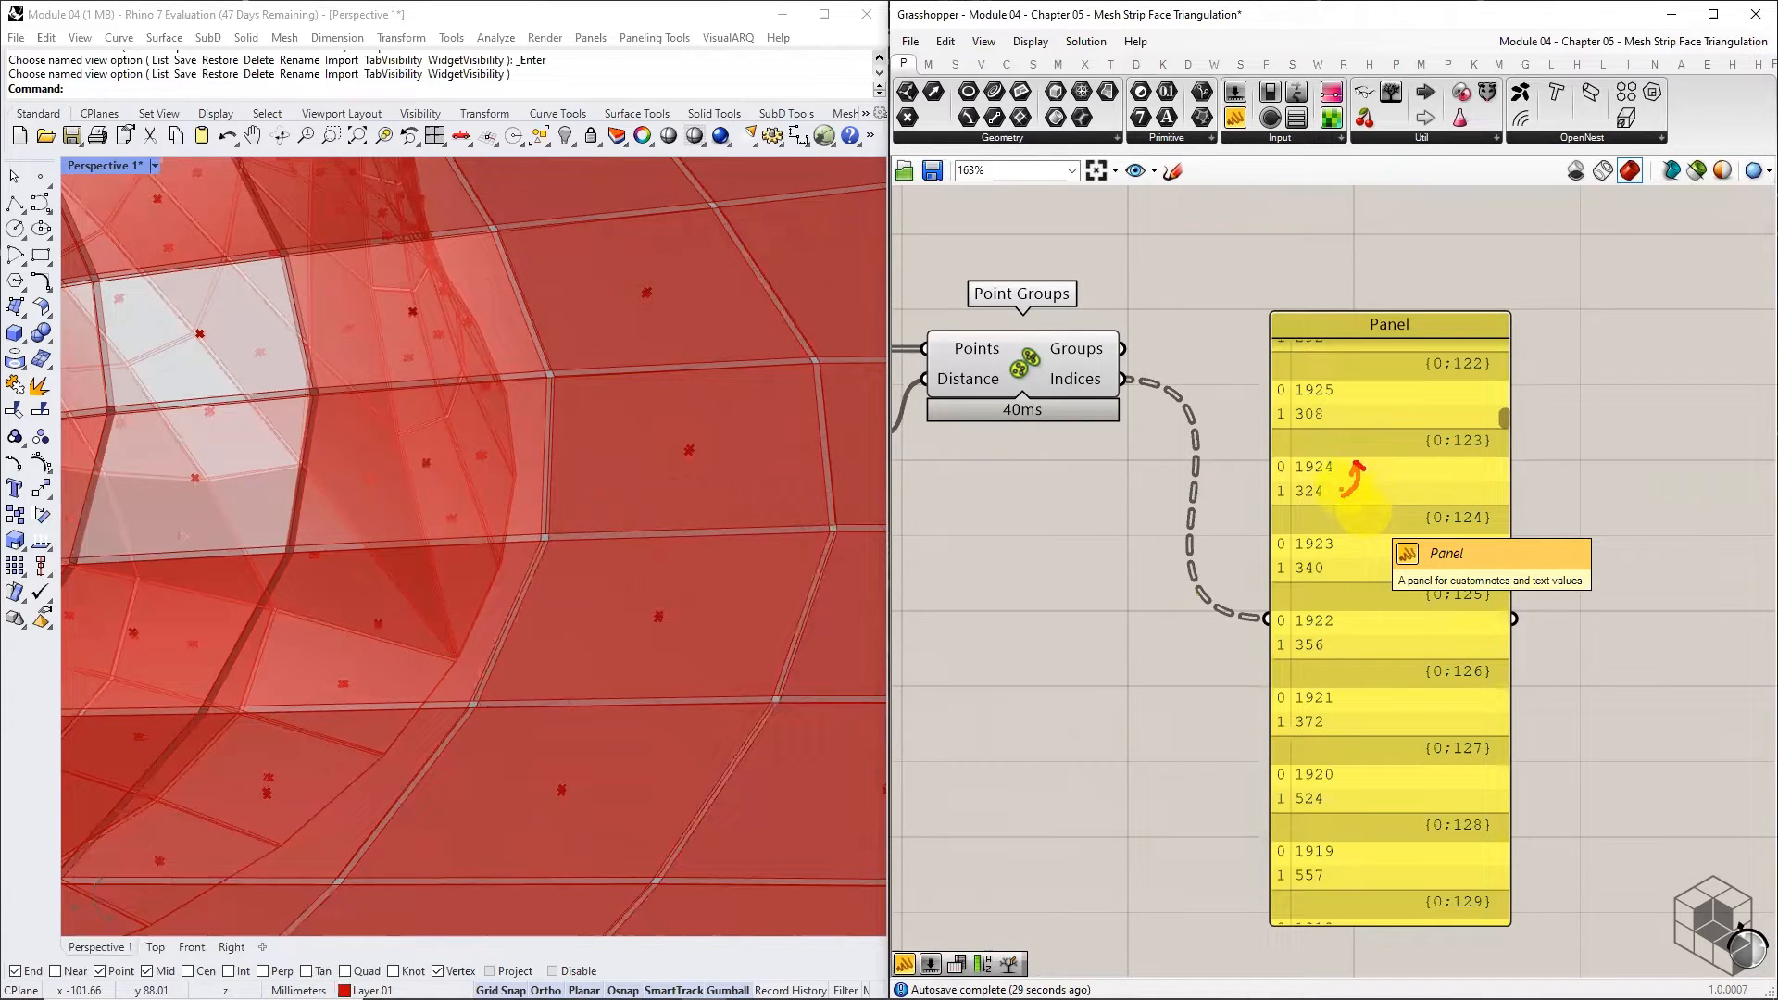
{"action": "left_click", "coordinate": [1369, 449]}
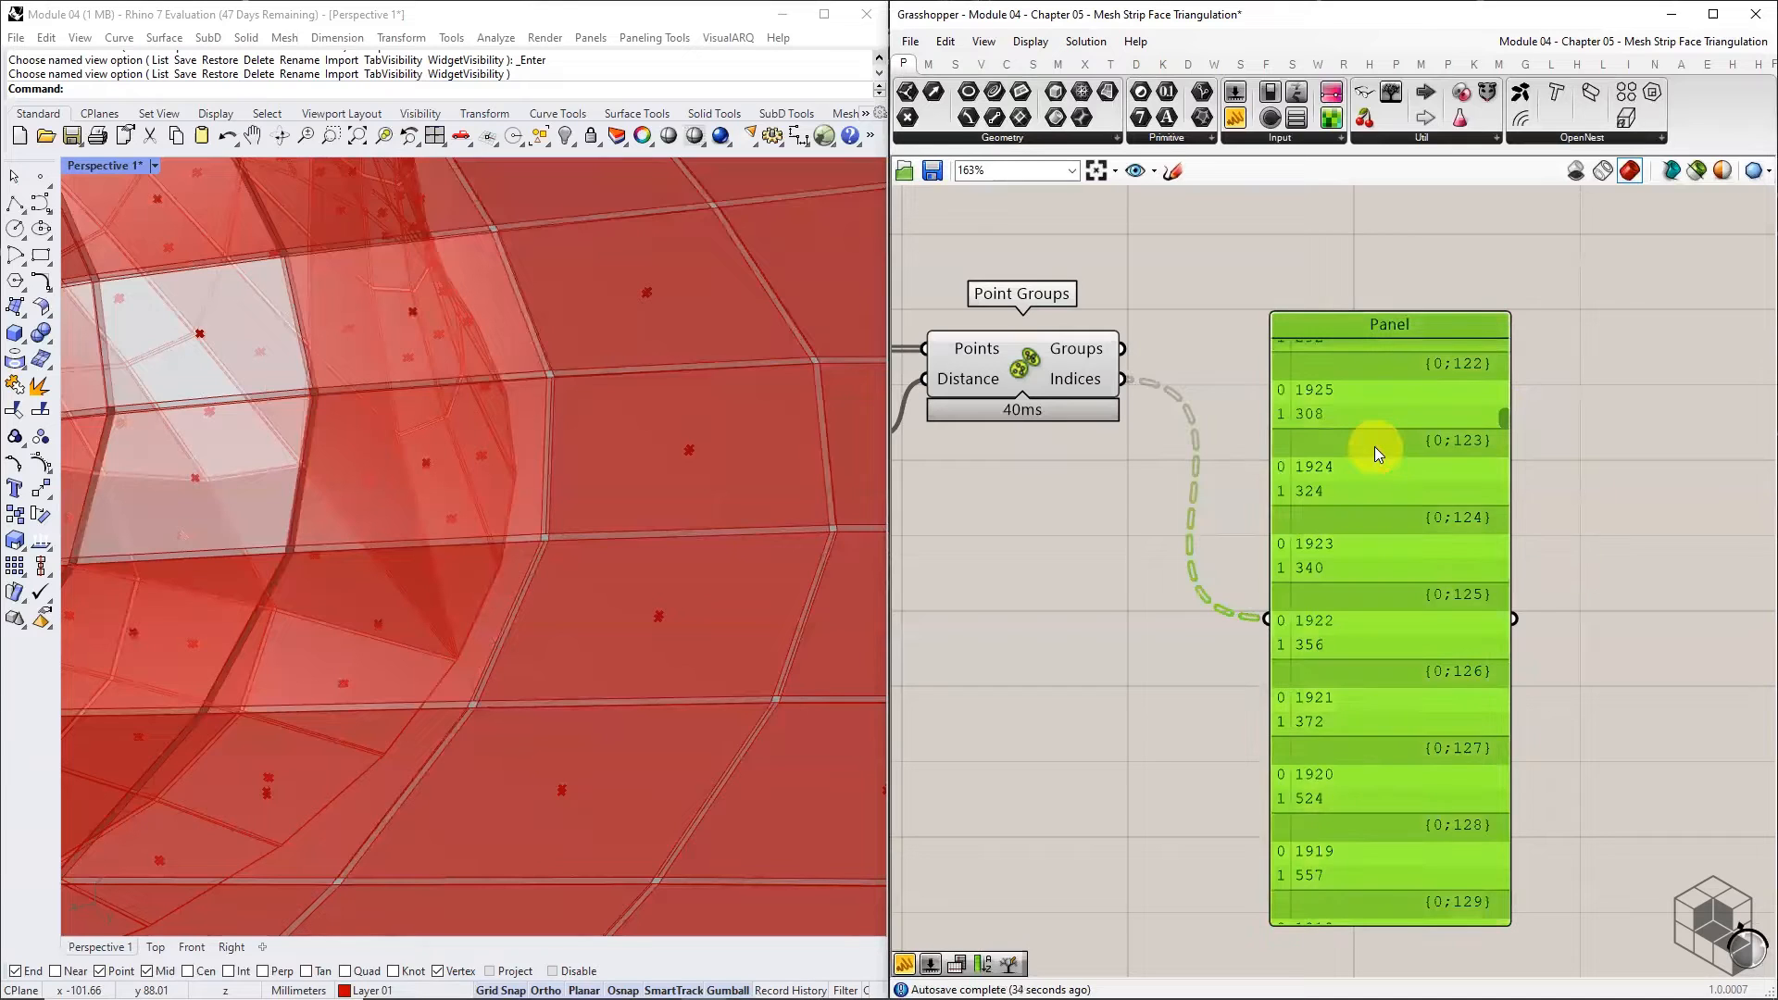
- Add a Sort List after Point Groups, feed Indices into its Keys input, and connect the sorted Keys to the existing panel
{"action": "left_click_drag", "start_coordinate": [1369, 448], "coordinate": [1430, 758]}
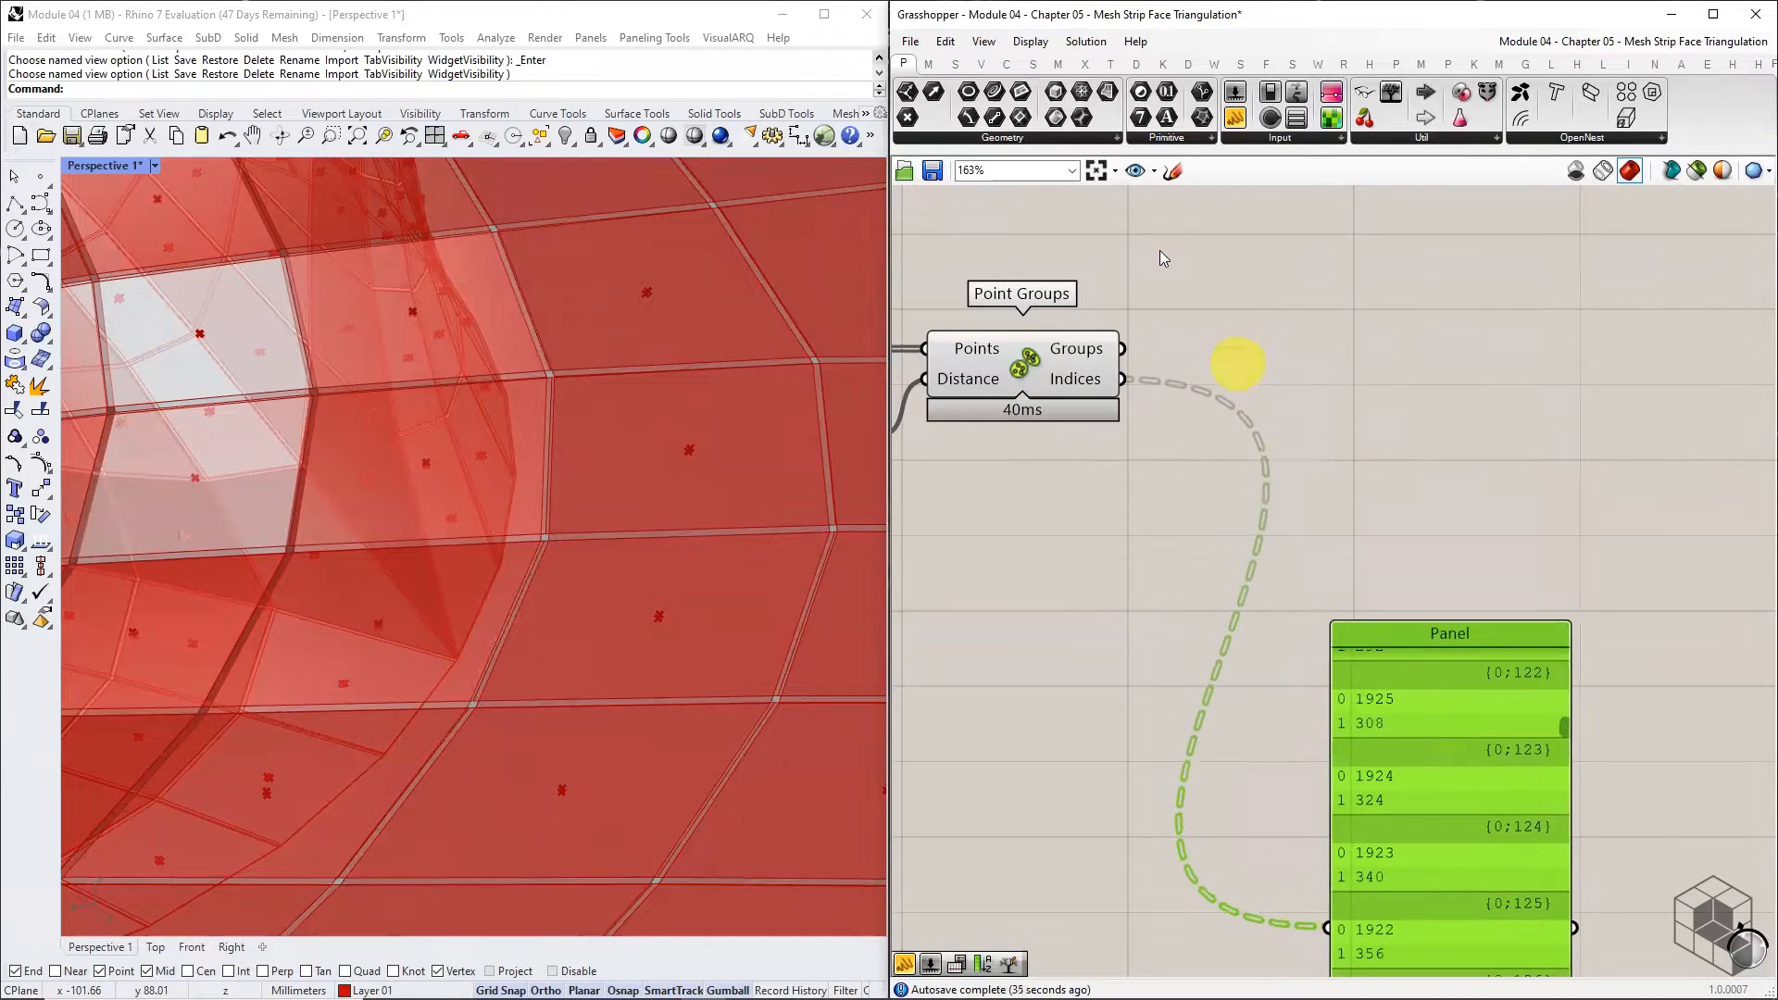
{"action": "left_click", "coordinate": [955, 63]}
{"action": "left_click", "coordinate": [963, 137]}
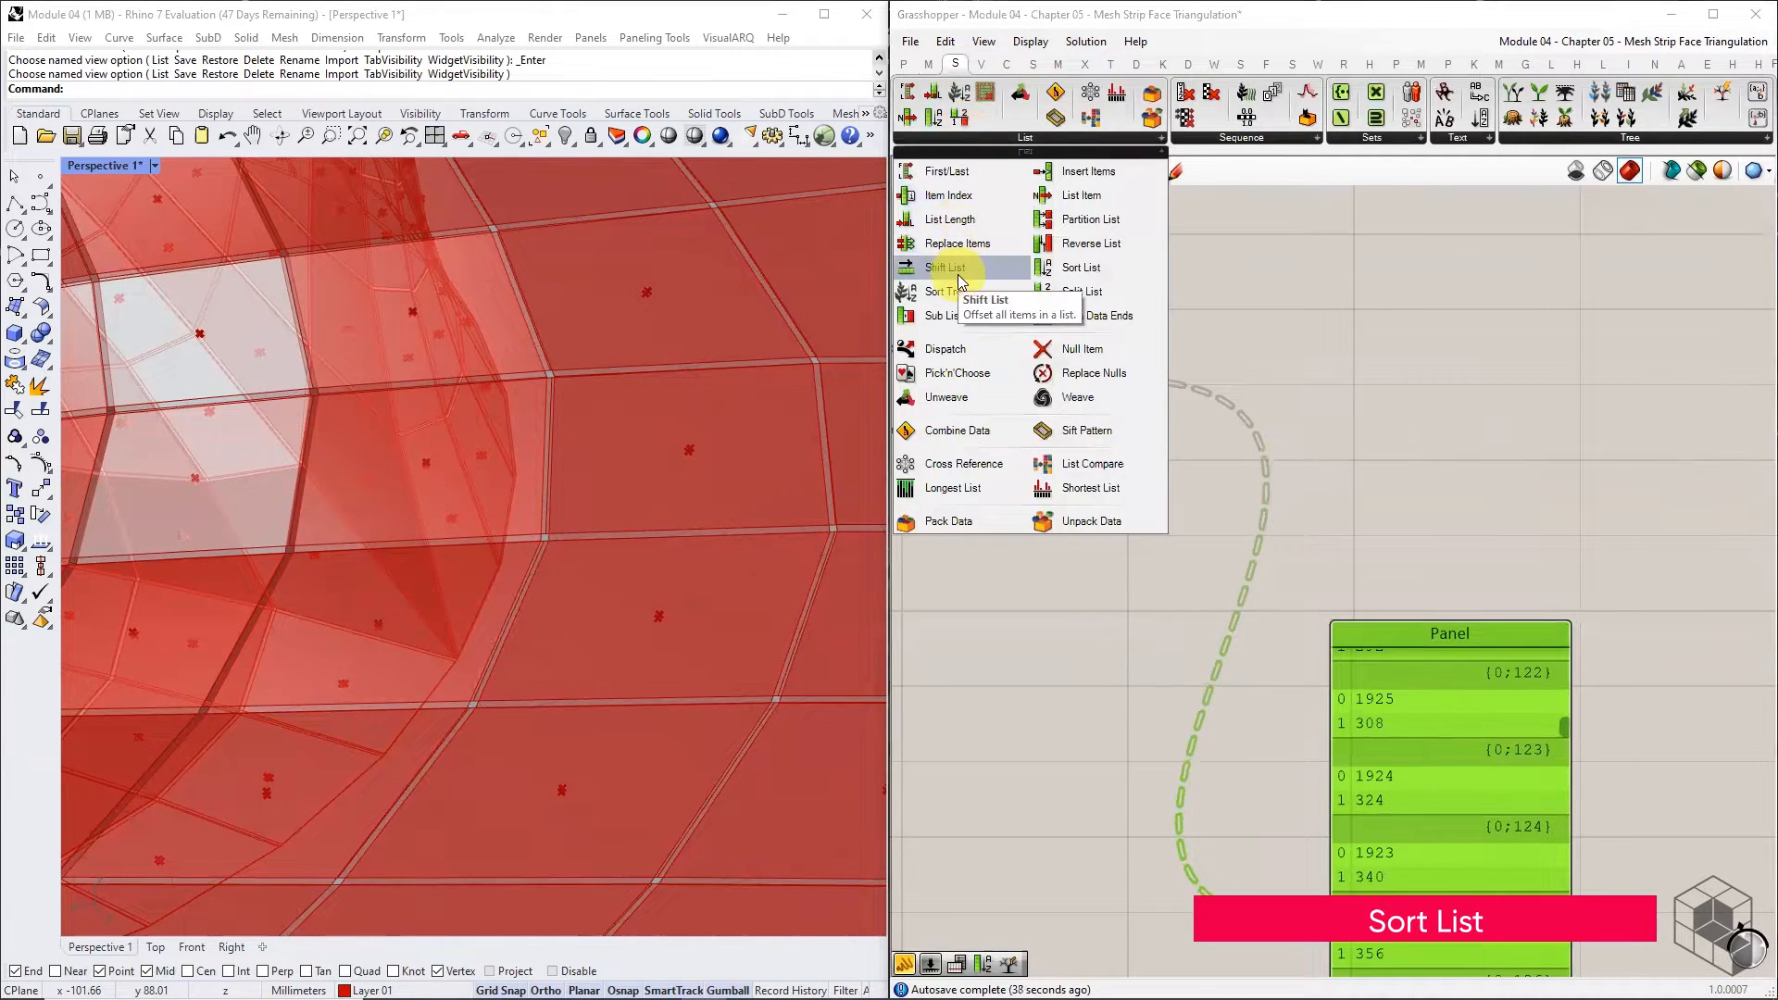
{"action": "left_click_drag", "start_coordinate": [1078, 266], "coordinate": [1237, 380]}
{"action": "left_click_drag", "start_coordinate": [1122, 378], "coordinate": [1241, 385]}
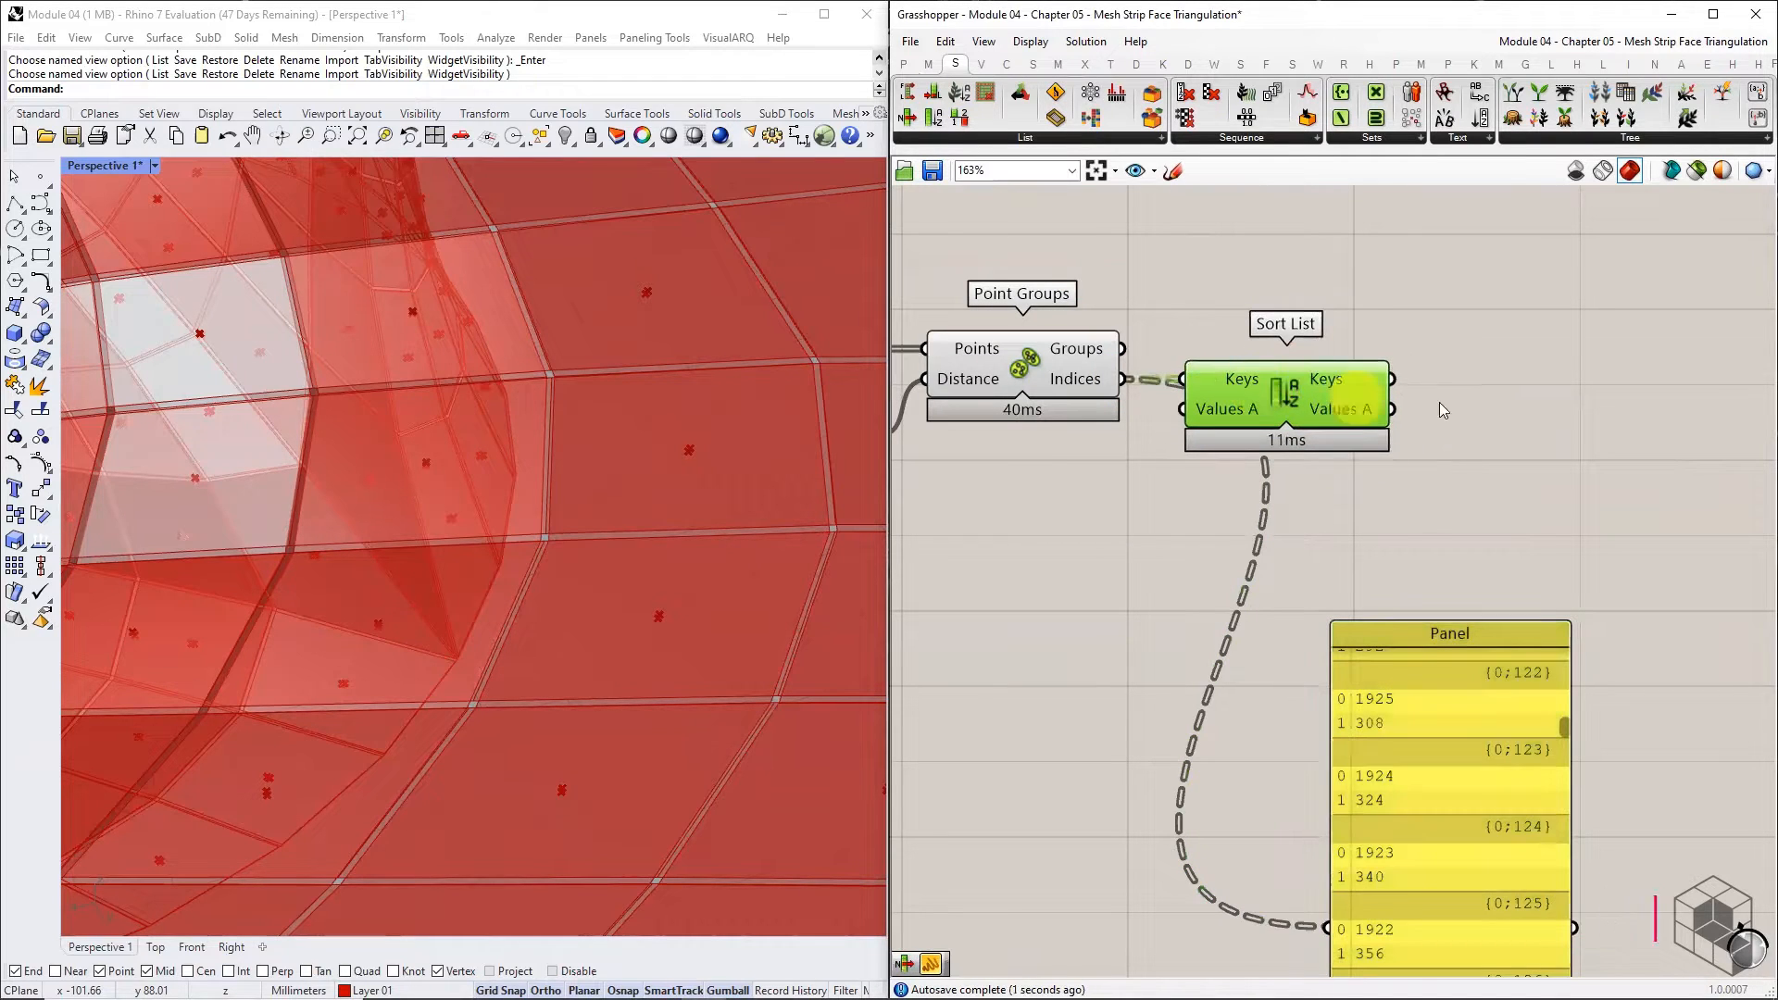
{"action": "left_click_drag", "start_coordinate": [1397, 379], "coordinate": [1330, 924]}
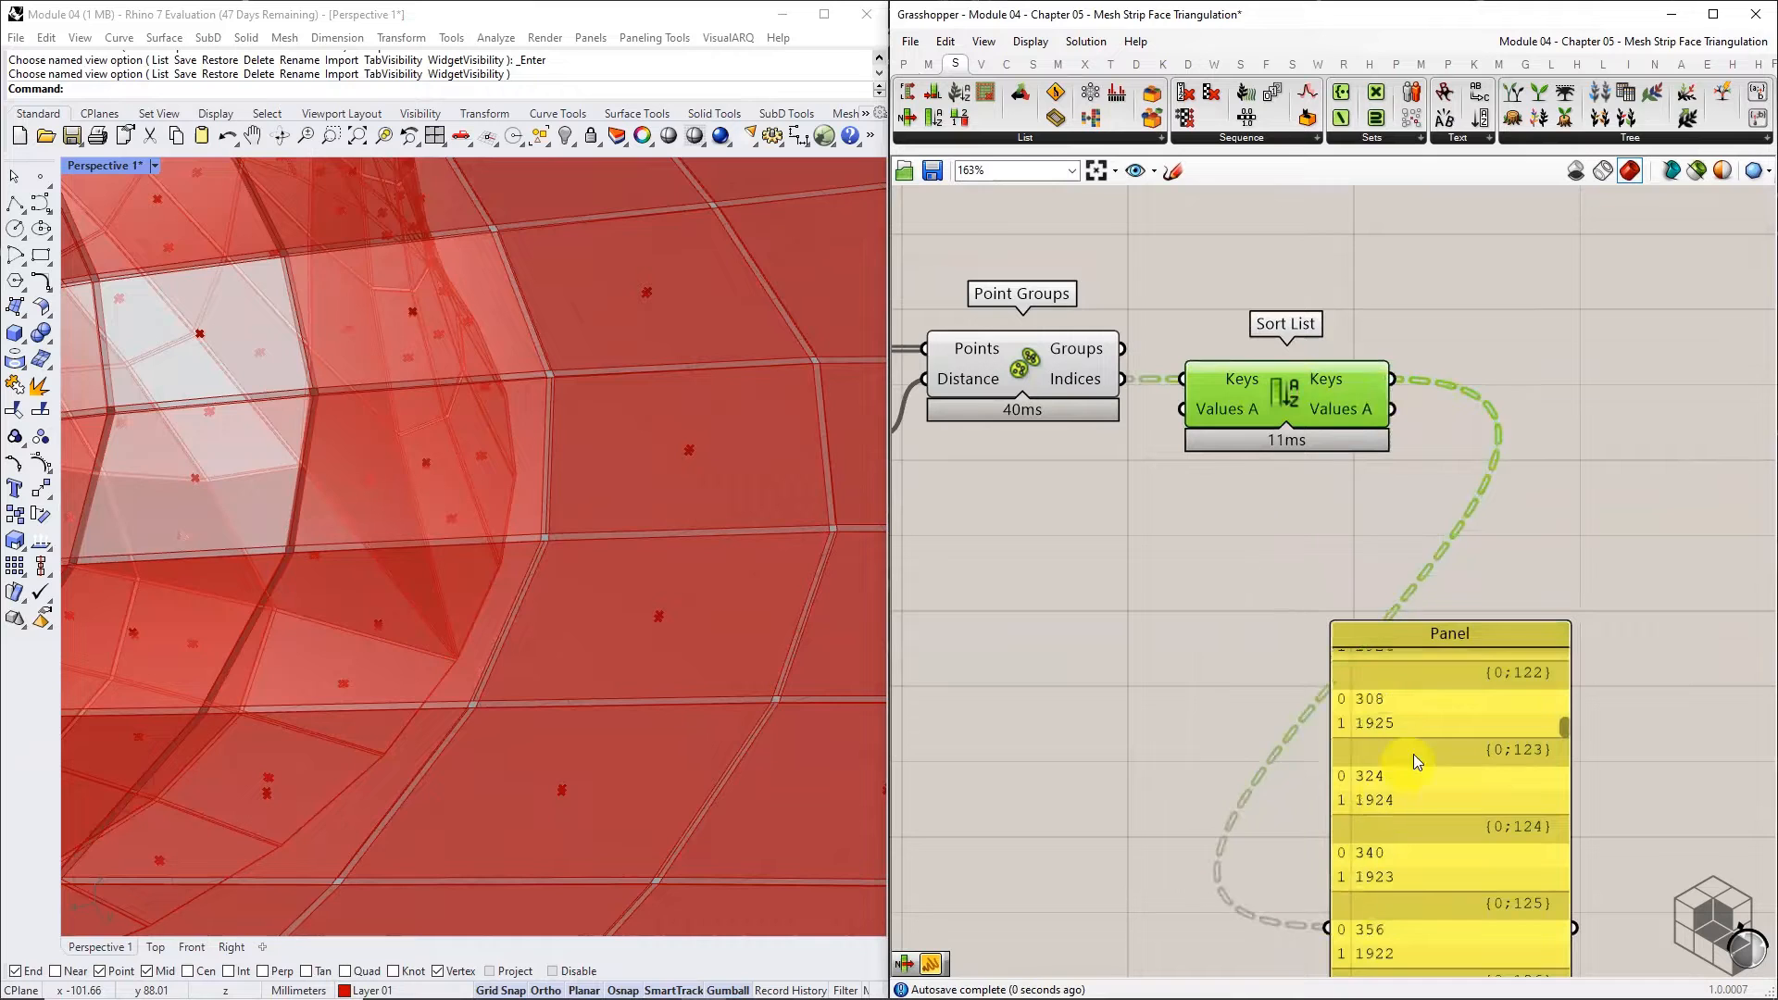
- Check the sorted index pairs in the panel, and delete the panel
{"action": "left_click_drag", "start_coordinate": [1413, 754], "coordinate": [1515, 456]}
{"action": "scroll", "coordinate": [1515, 456], "scroll_direction": "up", "scroll_amount": 4}
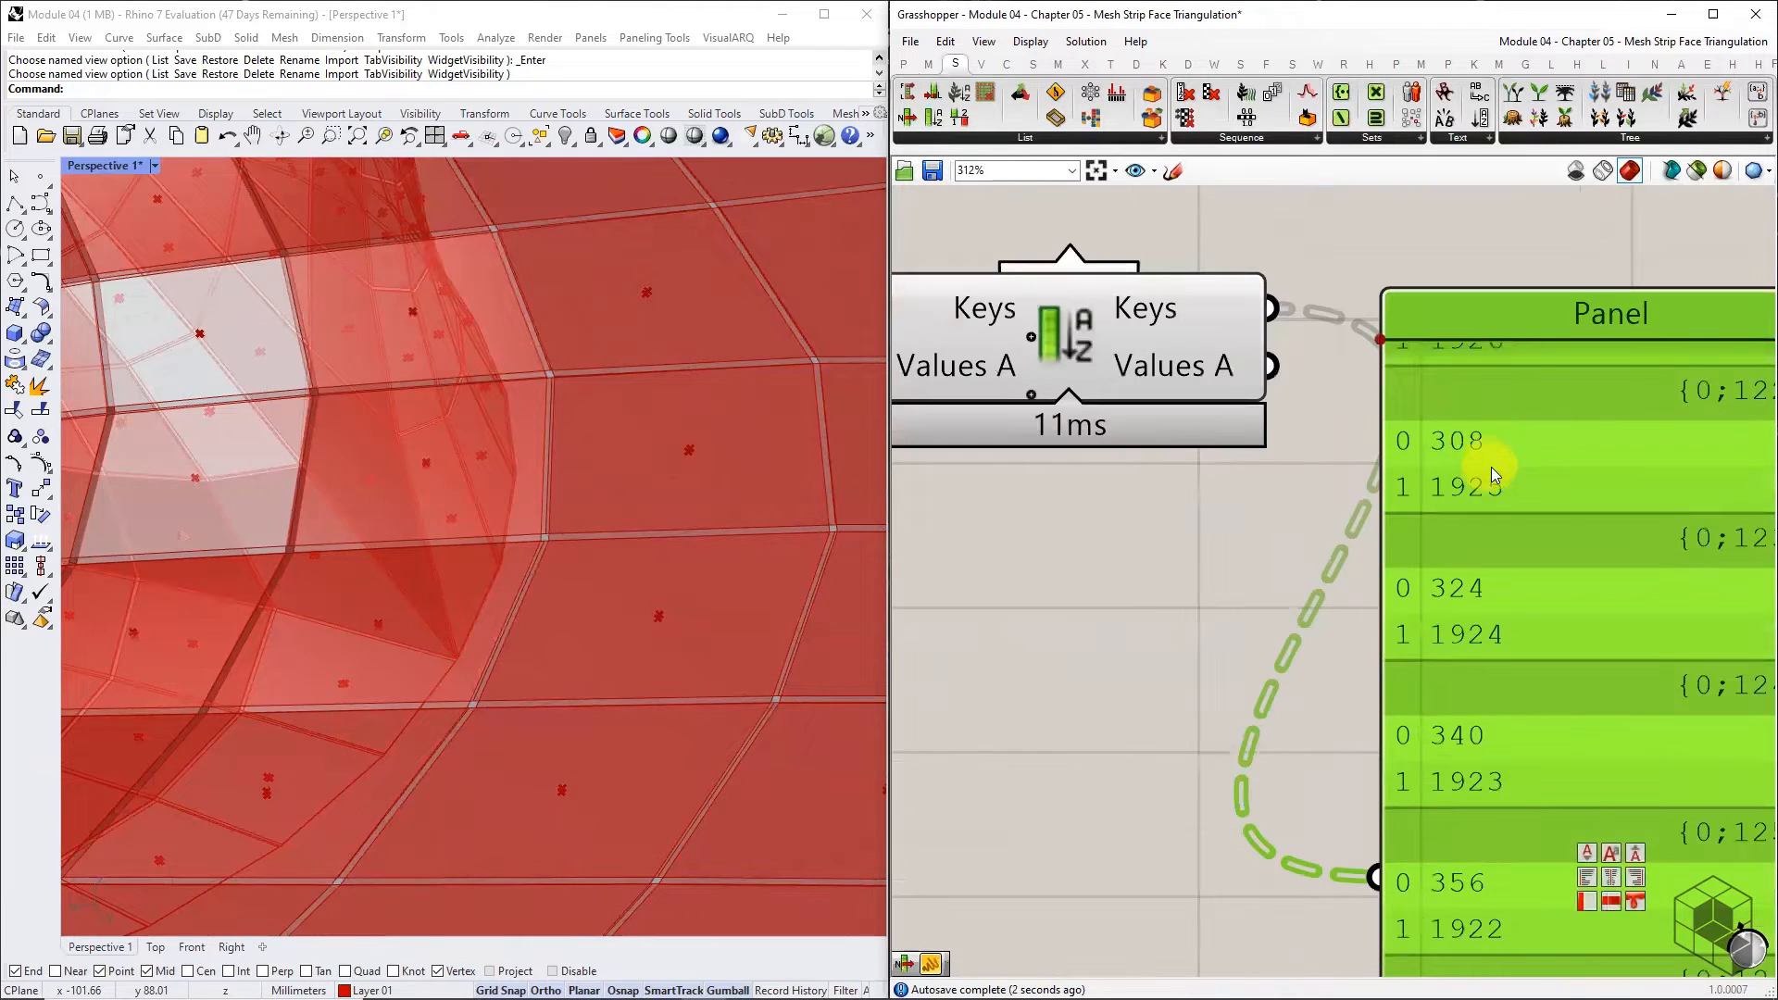
{"action": "scroll", "coordinate": [1486, 474], "scroll_direction": "down", "scroll_amount": 5}
{"action": "left_click_drag", "start_coordinate": [1521, 517], "coordinate": [1537, 552]}
{"action": "key", "text": "Delete"}
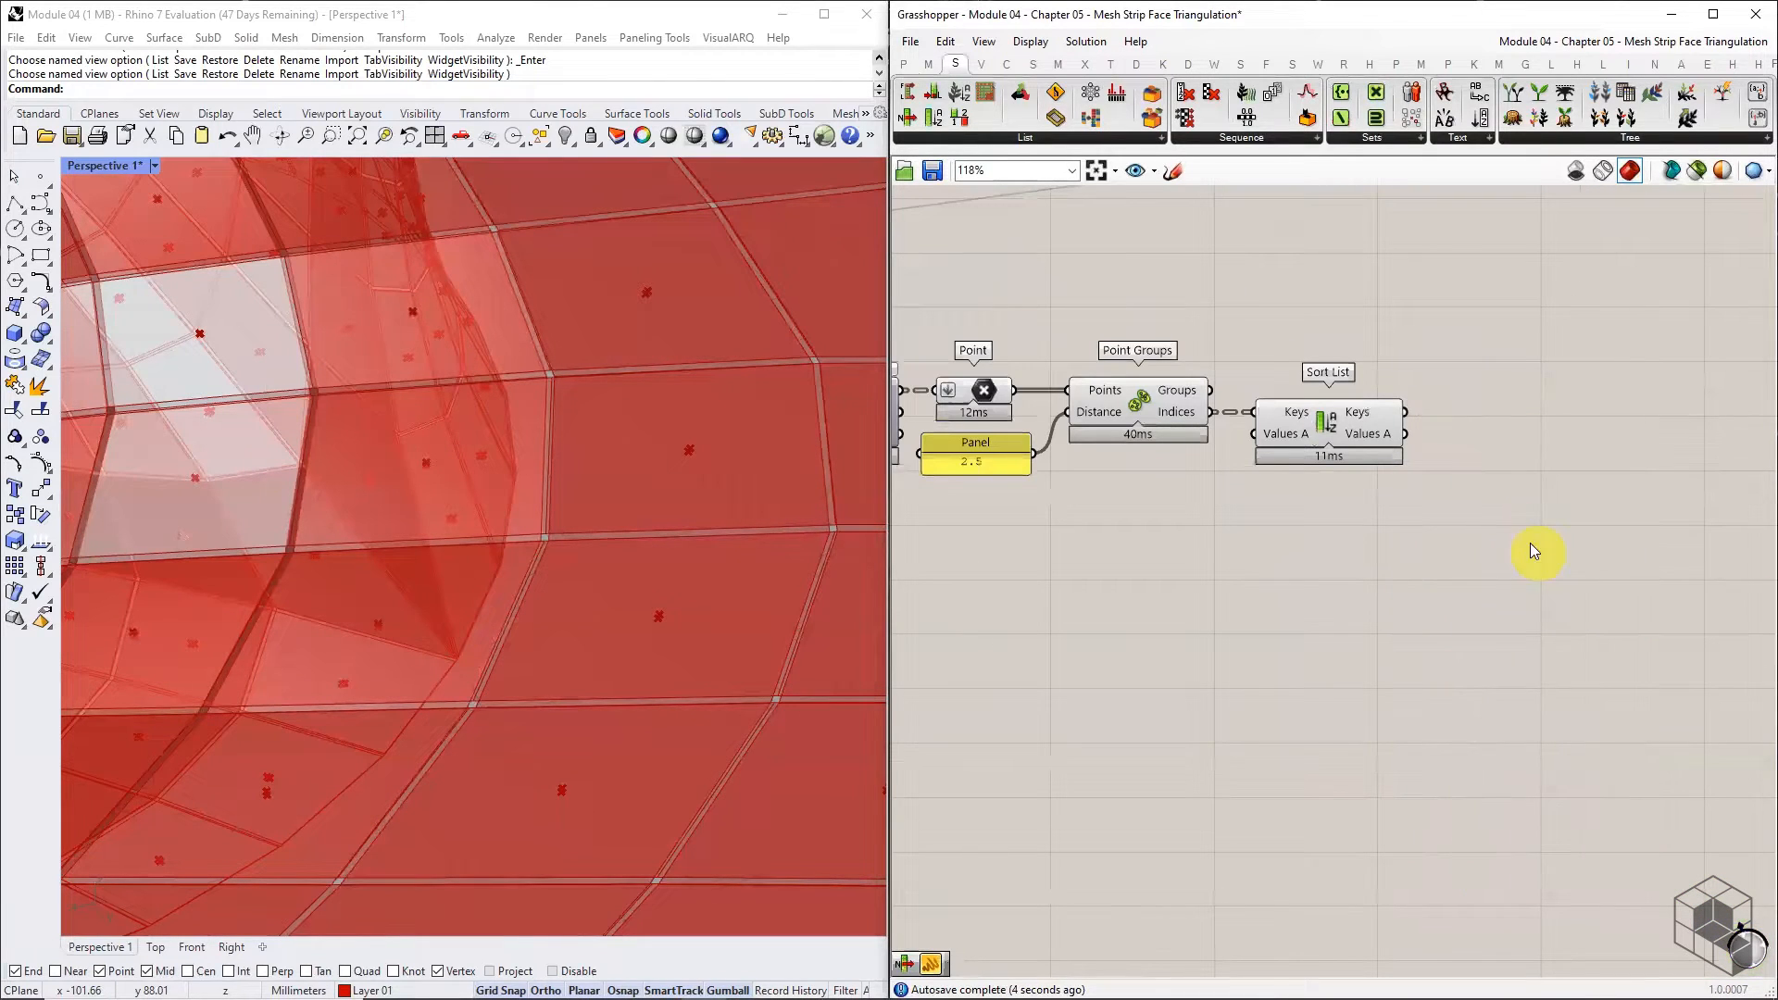
- Add a List Item after Sort List, with the merged Mesh as List and the sorted Keys as Index
{"action": "left_click", "coordinate": [1022, 137]}
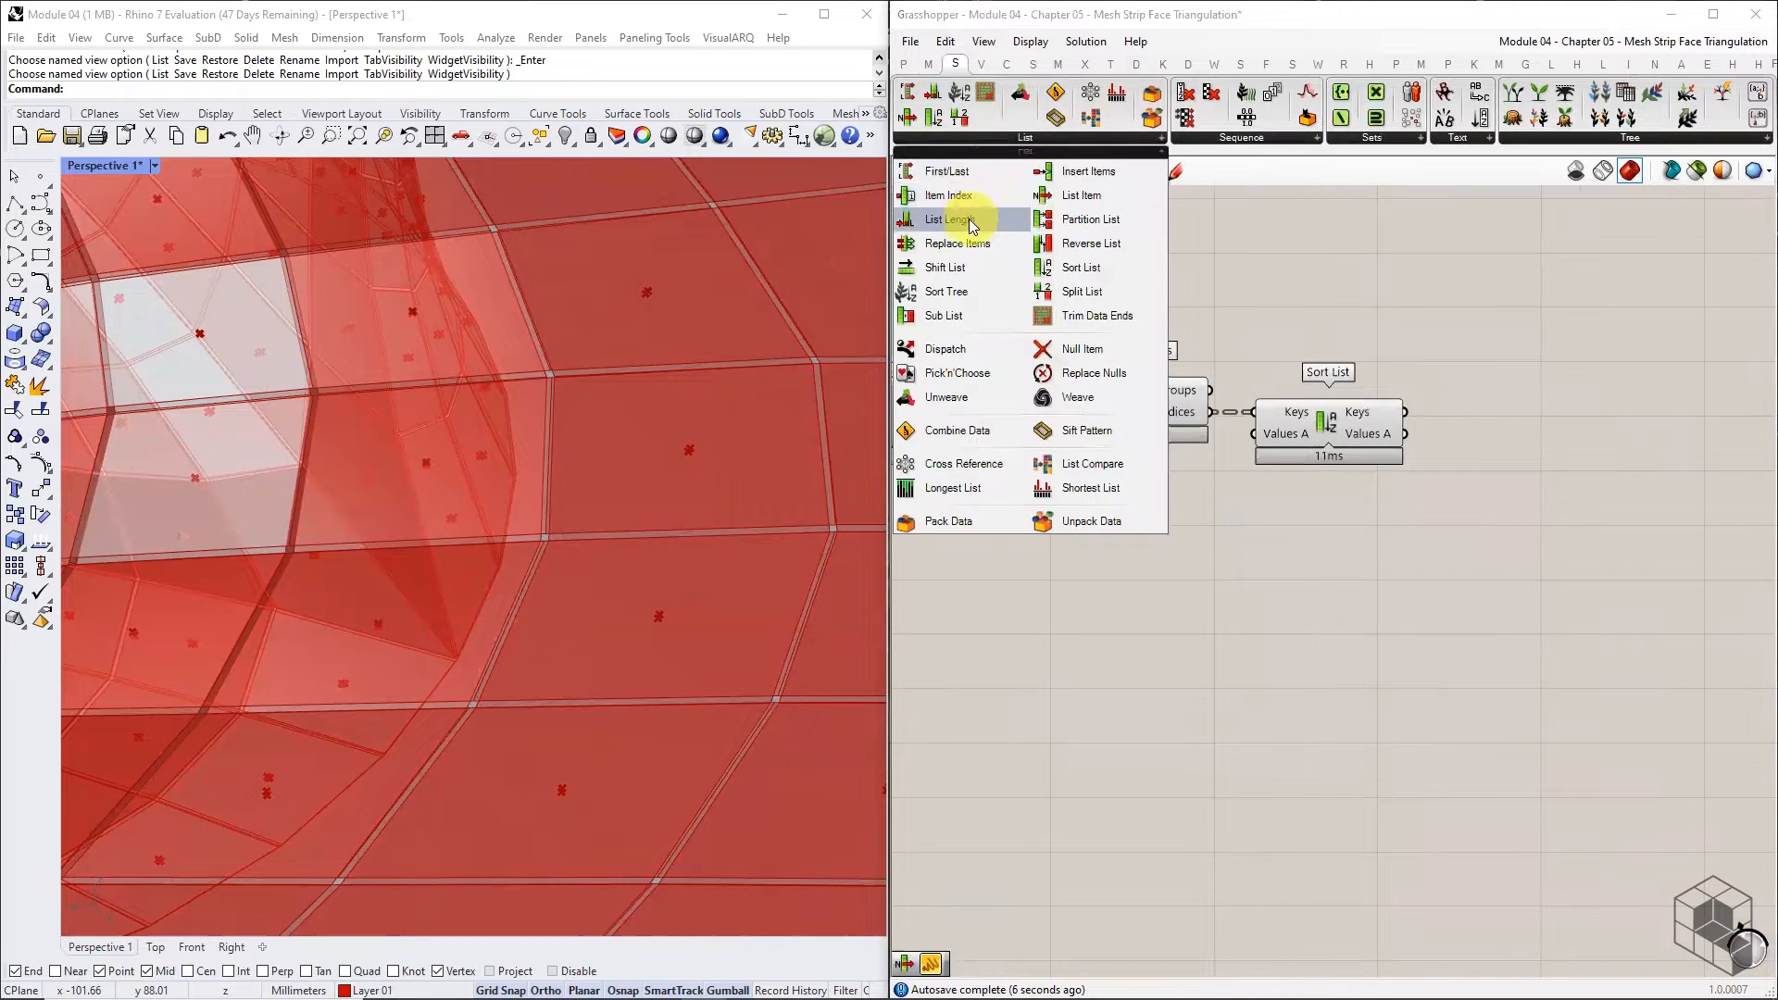
{"action": "left_click_drag", "start_coordinate": [1100, 211], "coordinate": [1491, 363]}
{"action": "scroll", "coordinate": [1495, 363], "scroll_direction": "down", "scroll_amount": 3}
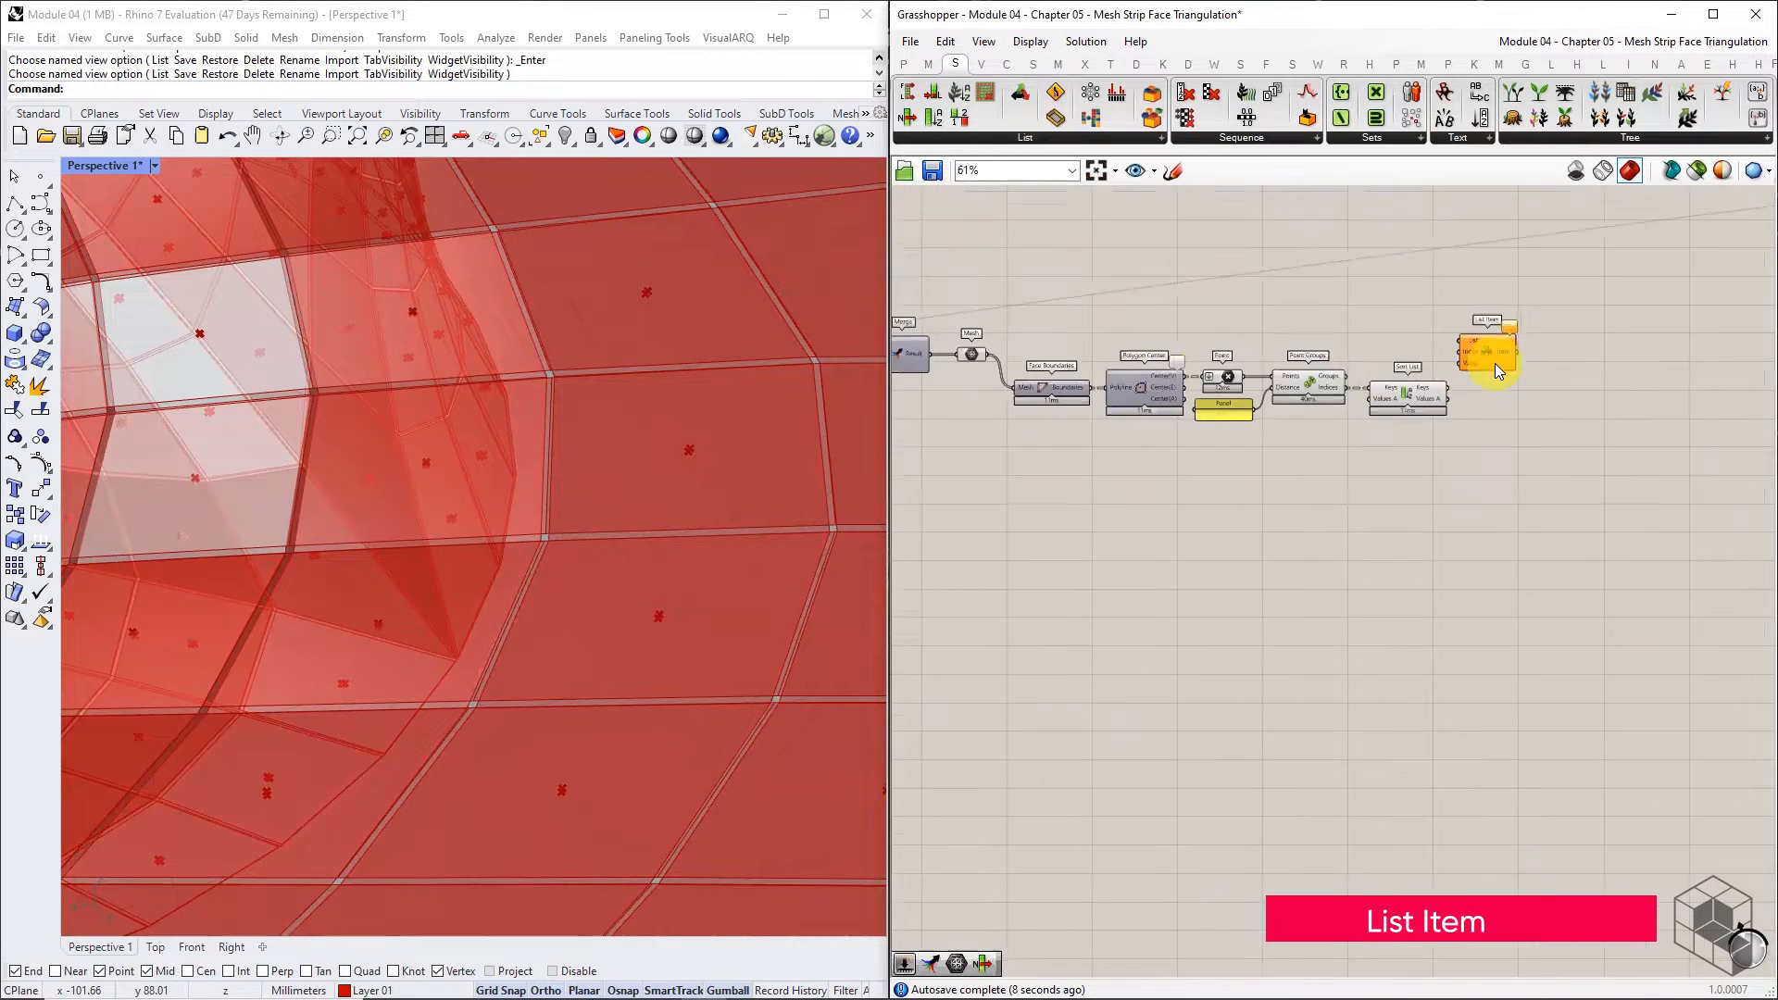
{"action": "left_click_drag", "start_coordinate": [1139, 326], "coordinate": [1633, 323]}
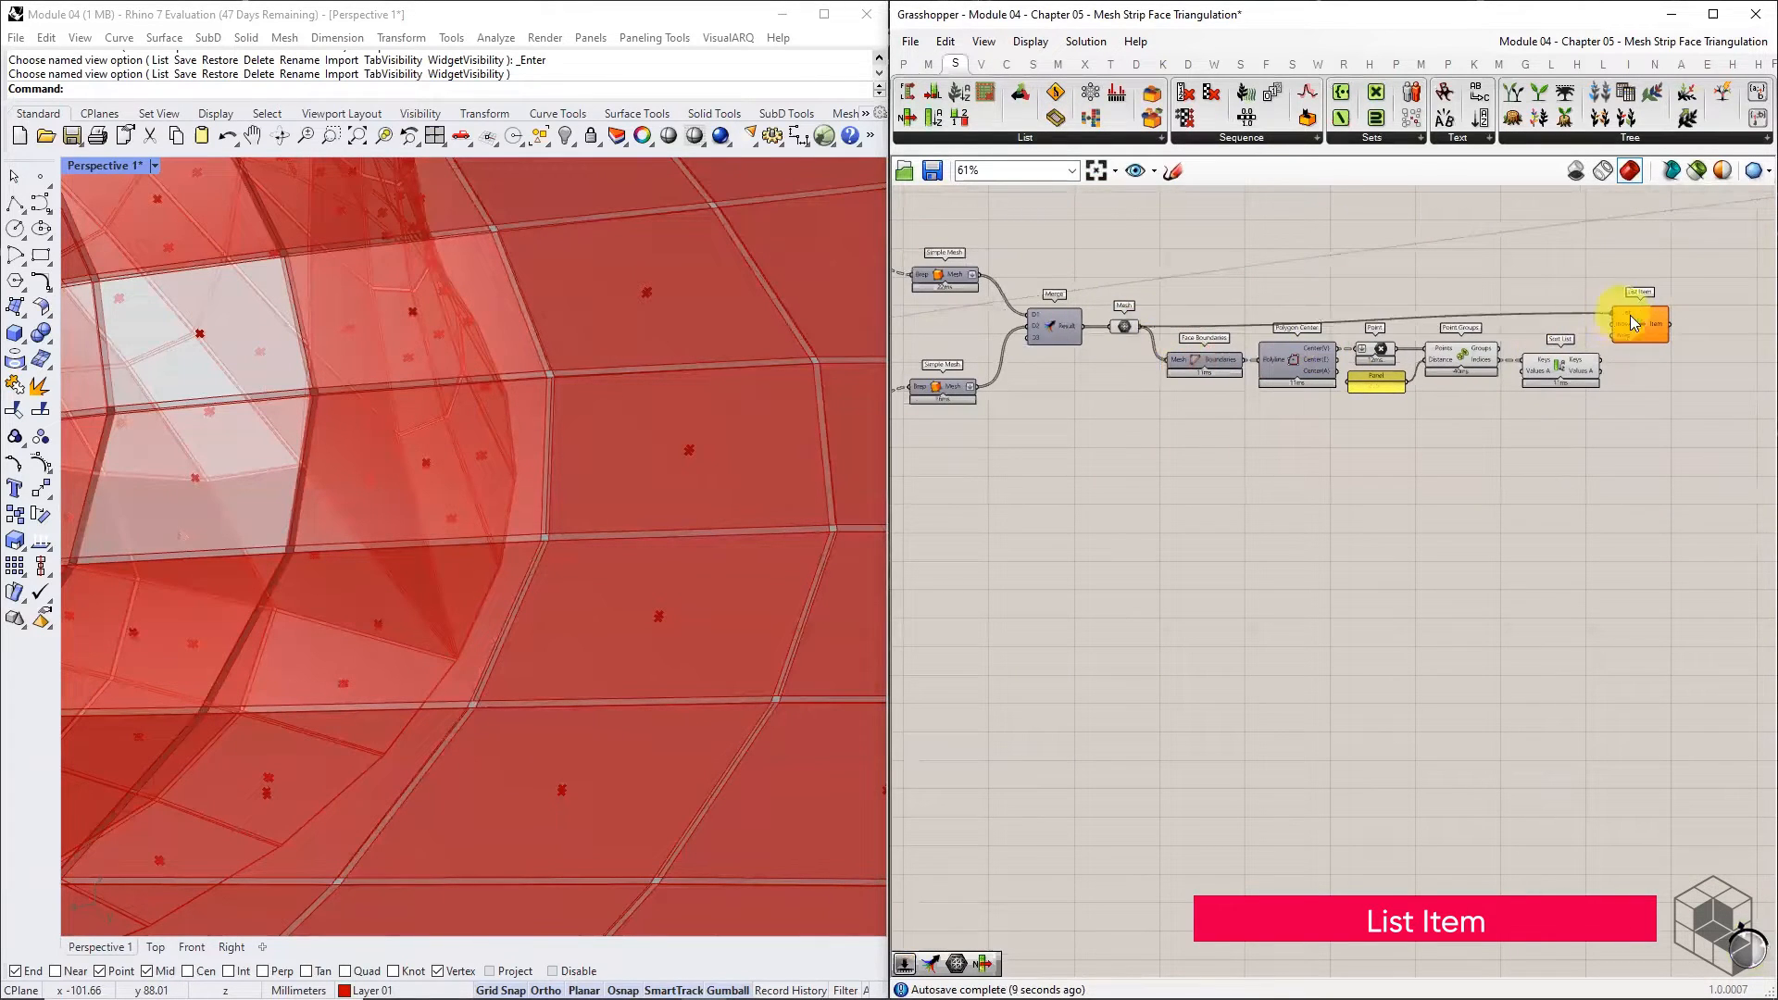
{"action": "left_click", "coordinate": [1636, 323]}
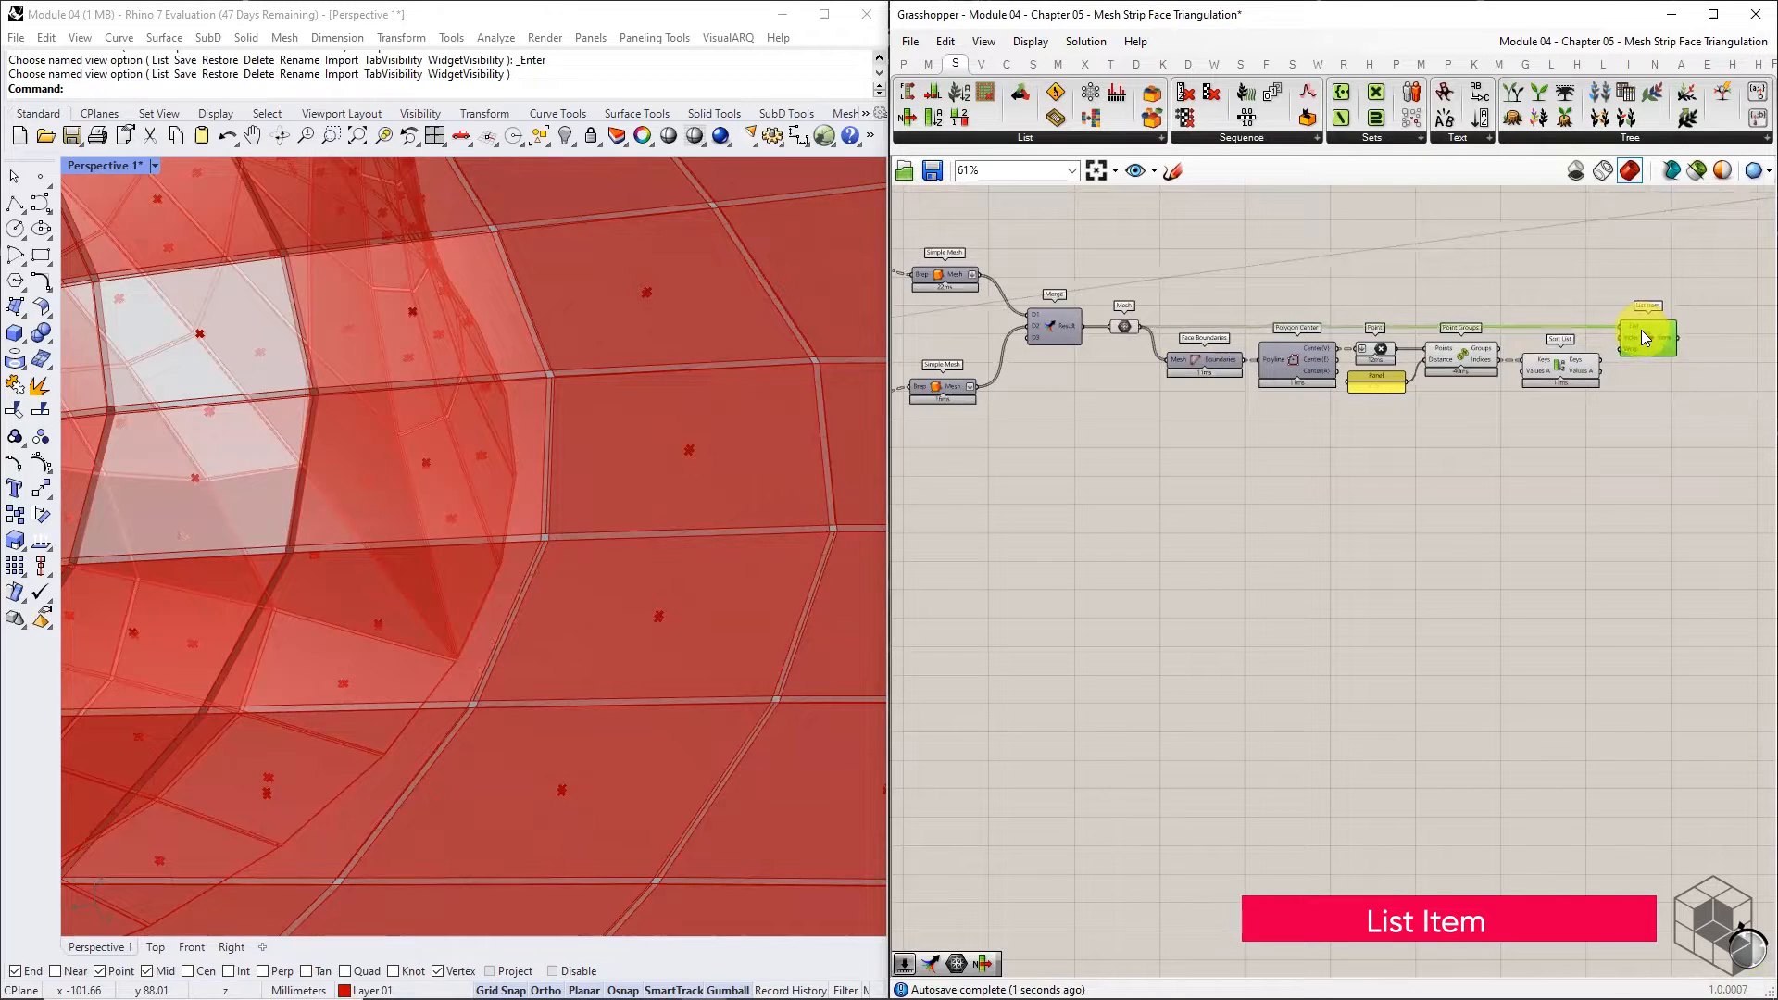
{"action": "right_click_drag", "start_coordinate": [1639, 325], "coordinate": [1399, 370]}
{"action": "scroll", "coordinate": [1398, 371], "scroll_direction": "up", "scroll_amount": 4}
{"action": "left_click_drag", "start_coordinate": [1319, 421], "coordinate": [1361, 371]}
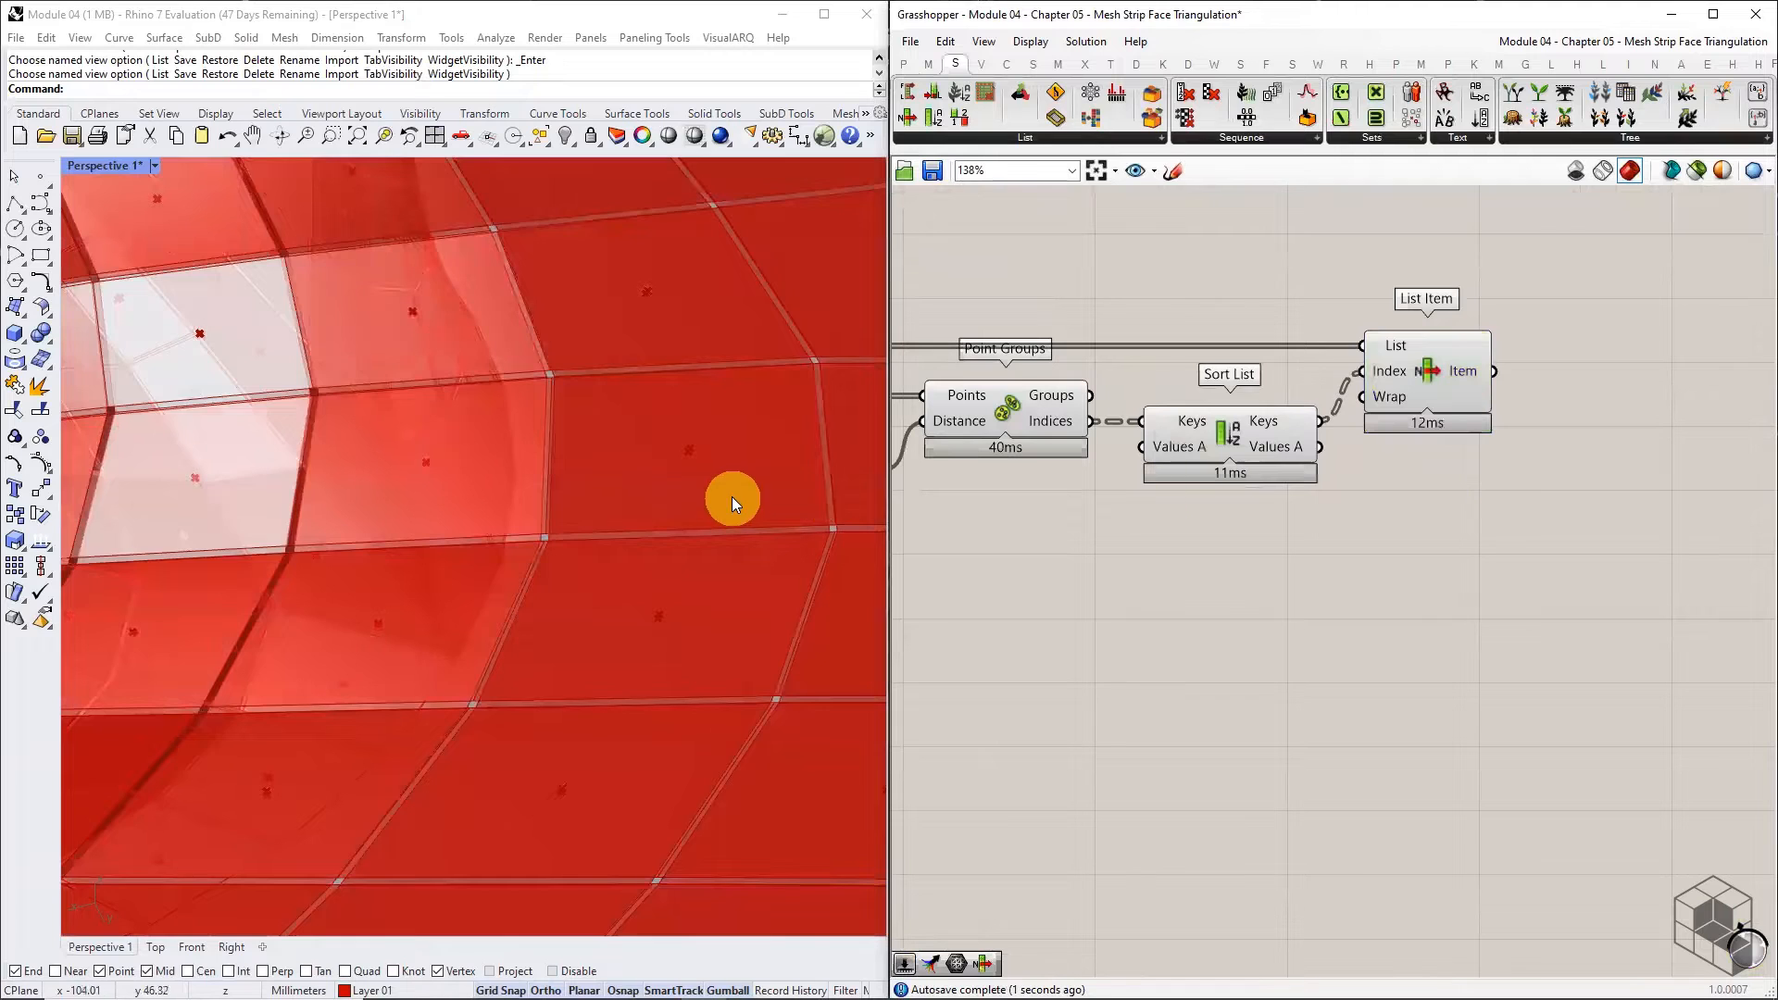
- Hide the previews of the merged Mesh parameter and of the components from Polygon Center through Sort List
{"action": "scroll", "coordinate": [732, 496], "scroll_direction": "down", "scroll_amount": 10}
{"action": "right_click_drag", "start_coordinate": [1195, 500], "coordinate": [1278, 537]}
{"action": "scroll", "coordinate": [1292, 531], "scroll_direction": "down", "scroll_amount": 3}
{"action": "left_click_drag", "start_coordinate": [1307, 405], "coordinate": [992, 575]}
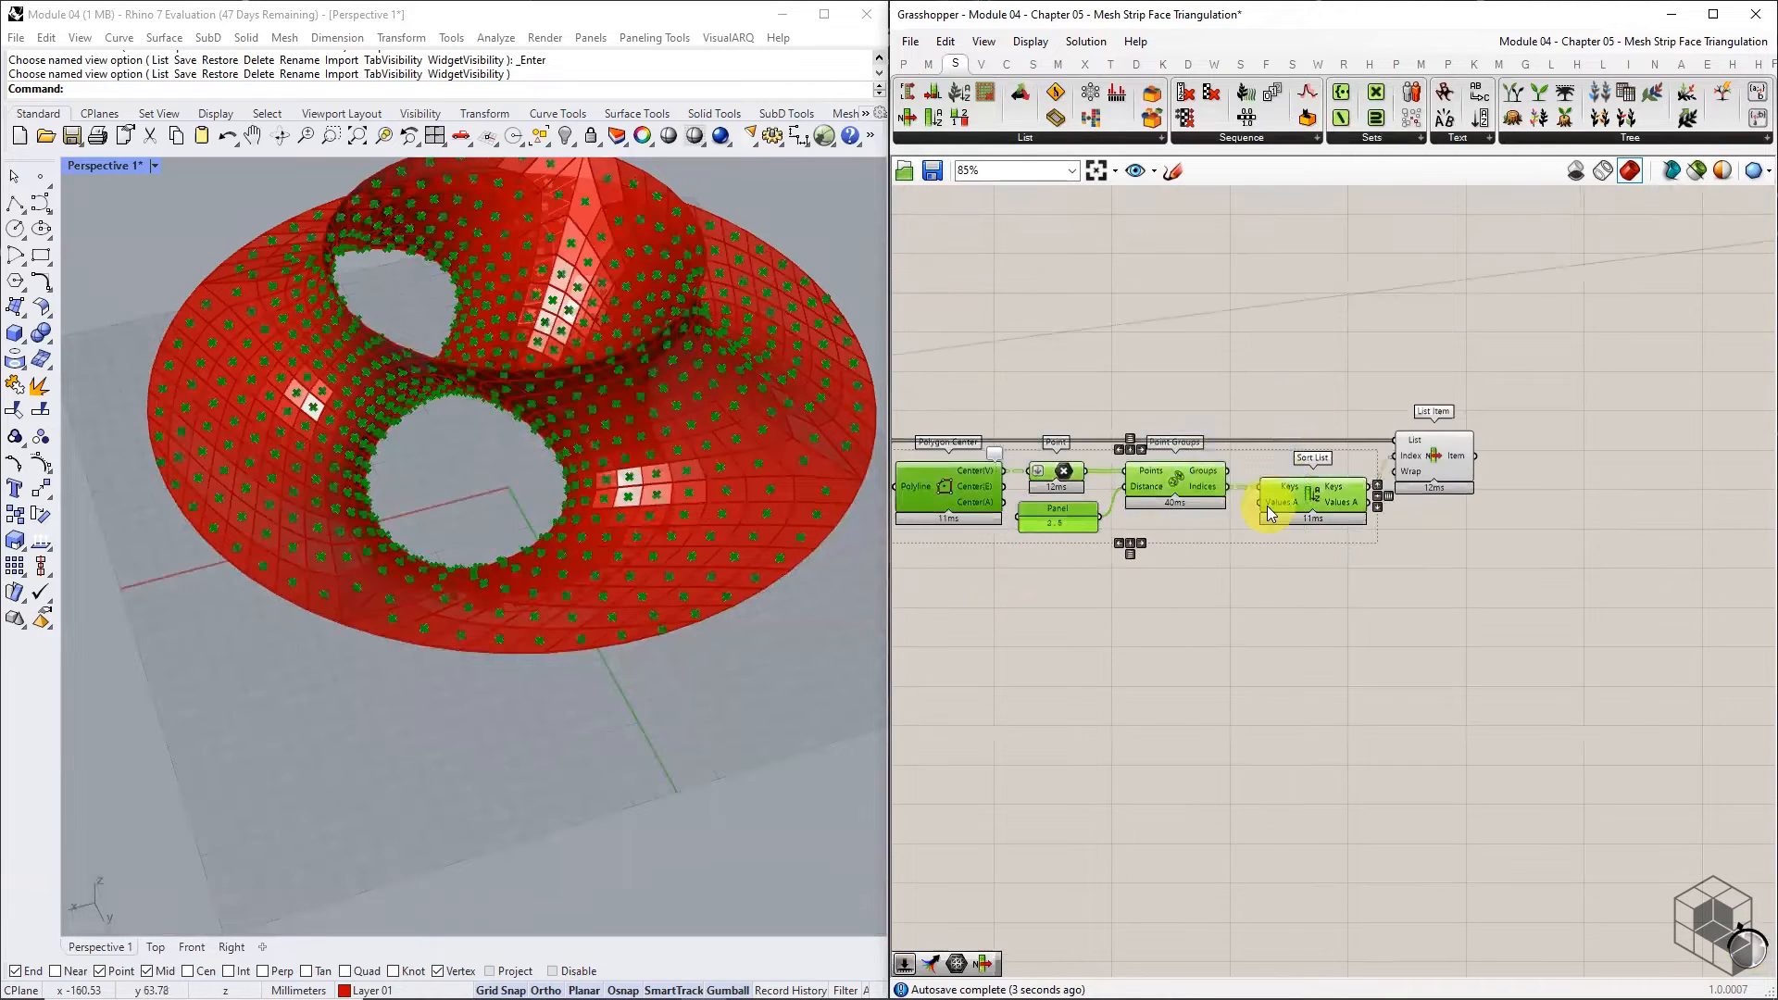
{"action": "middle_click", "coordinate": [1268, 507]}
{"action": "left_click", "coordinate": [1323, 446]}
{"action": "left_click", "coordinate": [1230, 587]}
{"action": "right_click_drag", "start_coordinate": [1230, 585], "coordinate": [1424, 579]}
{"action": "left_click_drag", "start_coordinate": [996, 426], "coordinate": [957, 457]}
{"action": "middle_click", "coordinate": [968, 455]}
{"action": "left_click", "coordinate": [1016, 401]}
- Check the first List Item's Item output, and feed it into a second List Item that has an added +1 output
{"action": "right_click_drag", "start_coordinate": [1672, 536], "coordinate": [1509, 532]}
{"action": "scroll", "coordinate": [1321, 507], "scroll_direction": "up", "scroll_amount": 5}
{"action": "mouse_move", "coordinate": [1201, 449]}
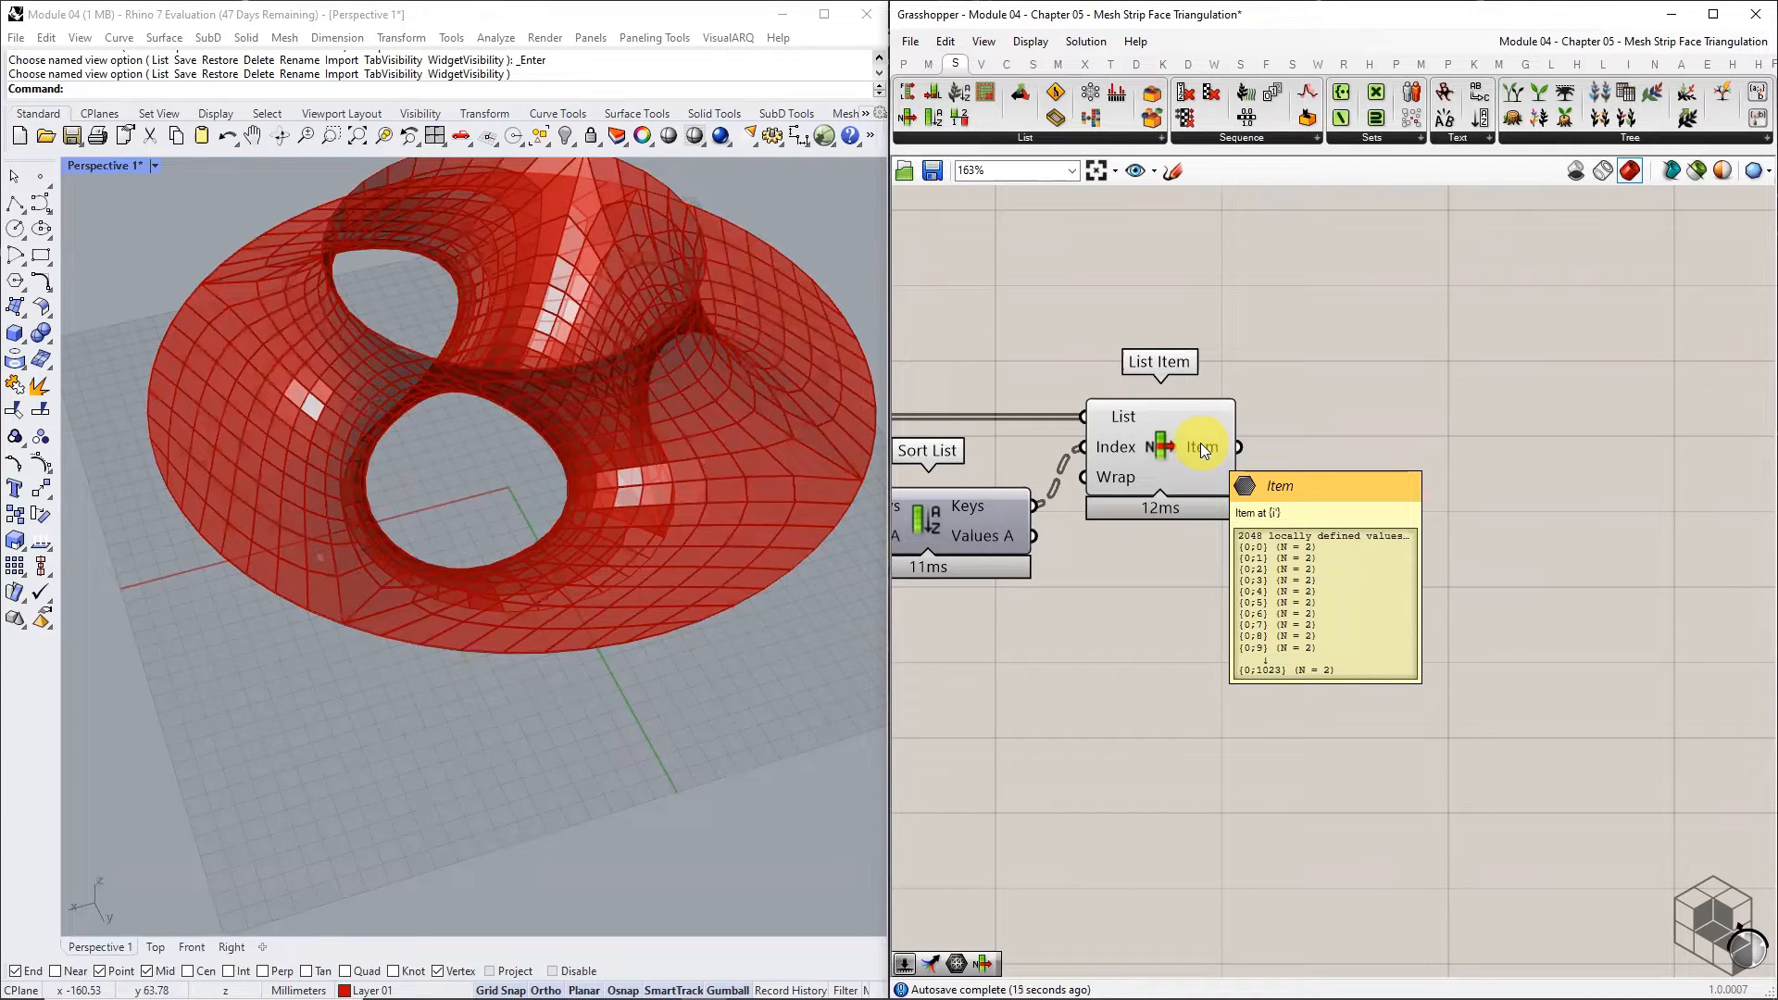
{"action": "left_click", "coordinate": [1023, 137]}
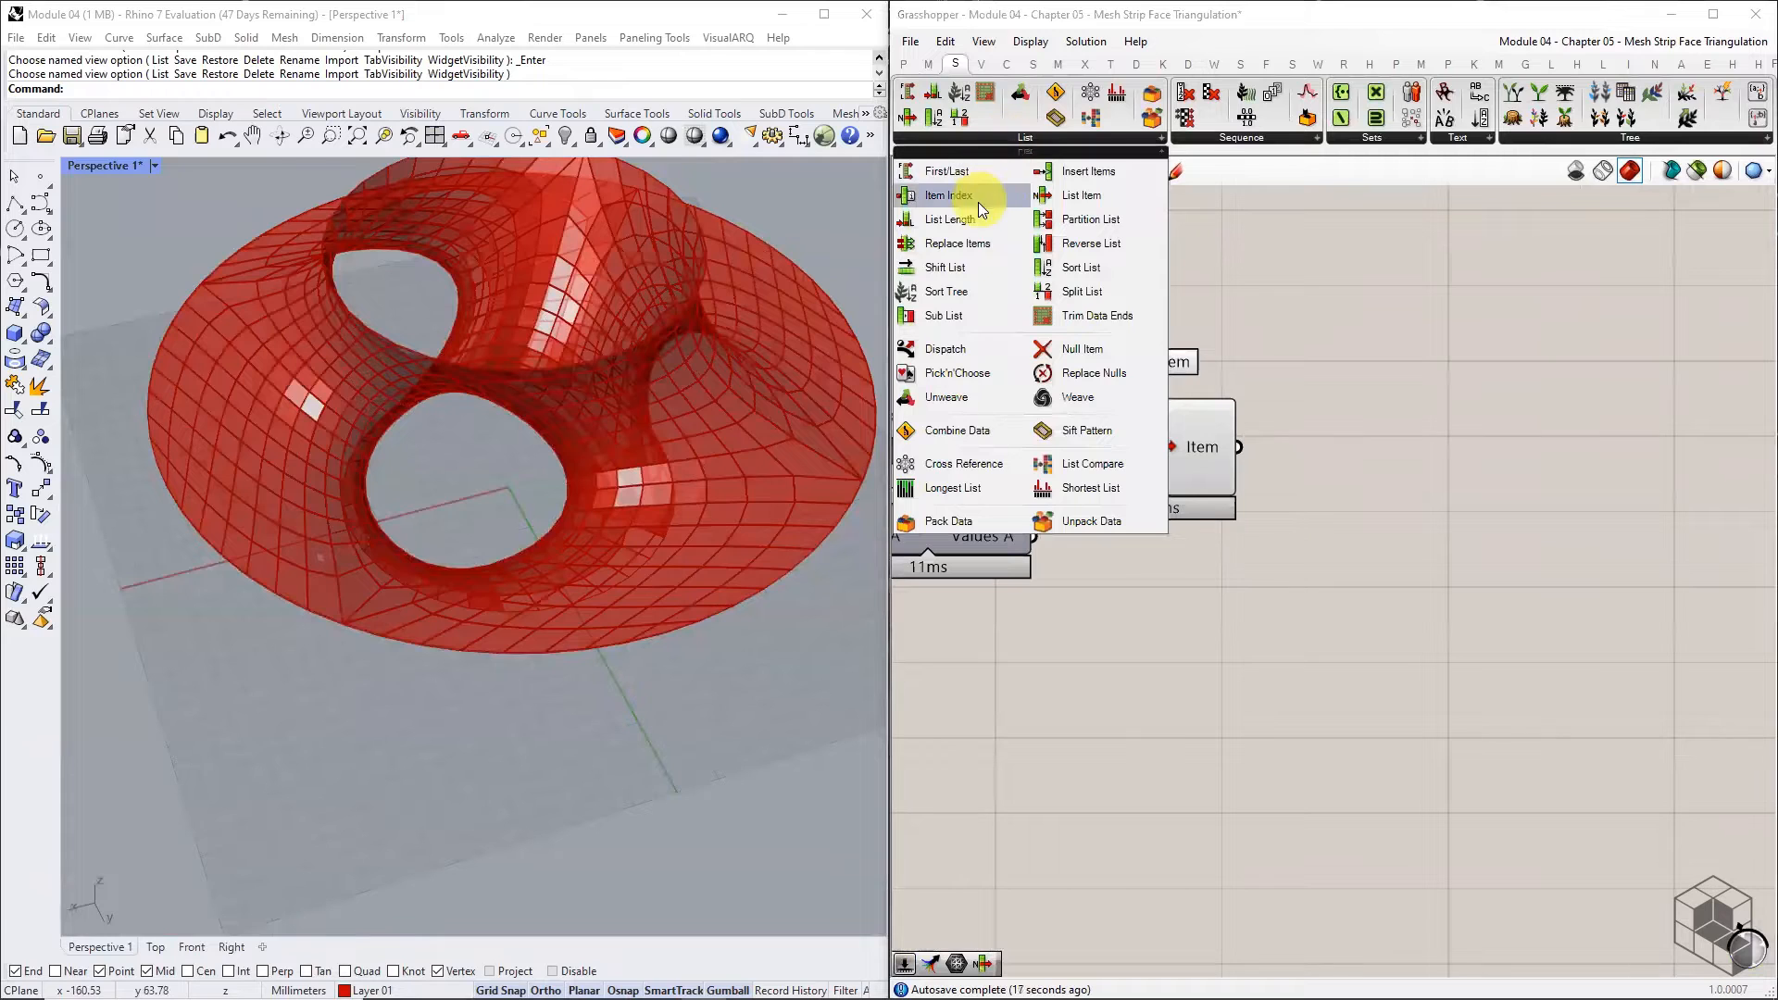
{"action": "left_click_drag", "start_coordinate": [1082, 200], "coordinate": [1348, 453]}
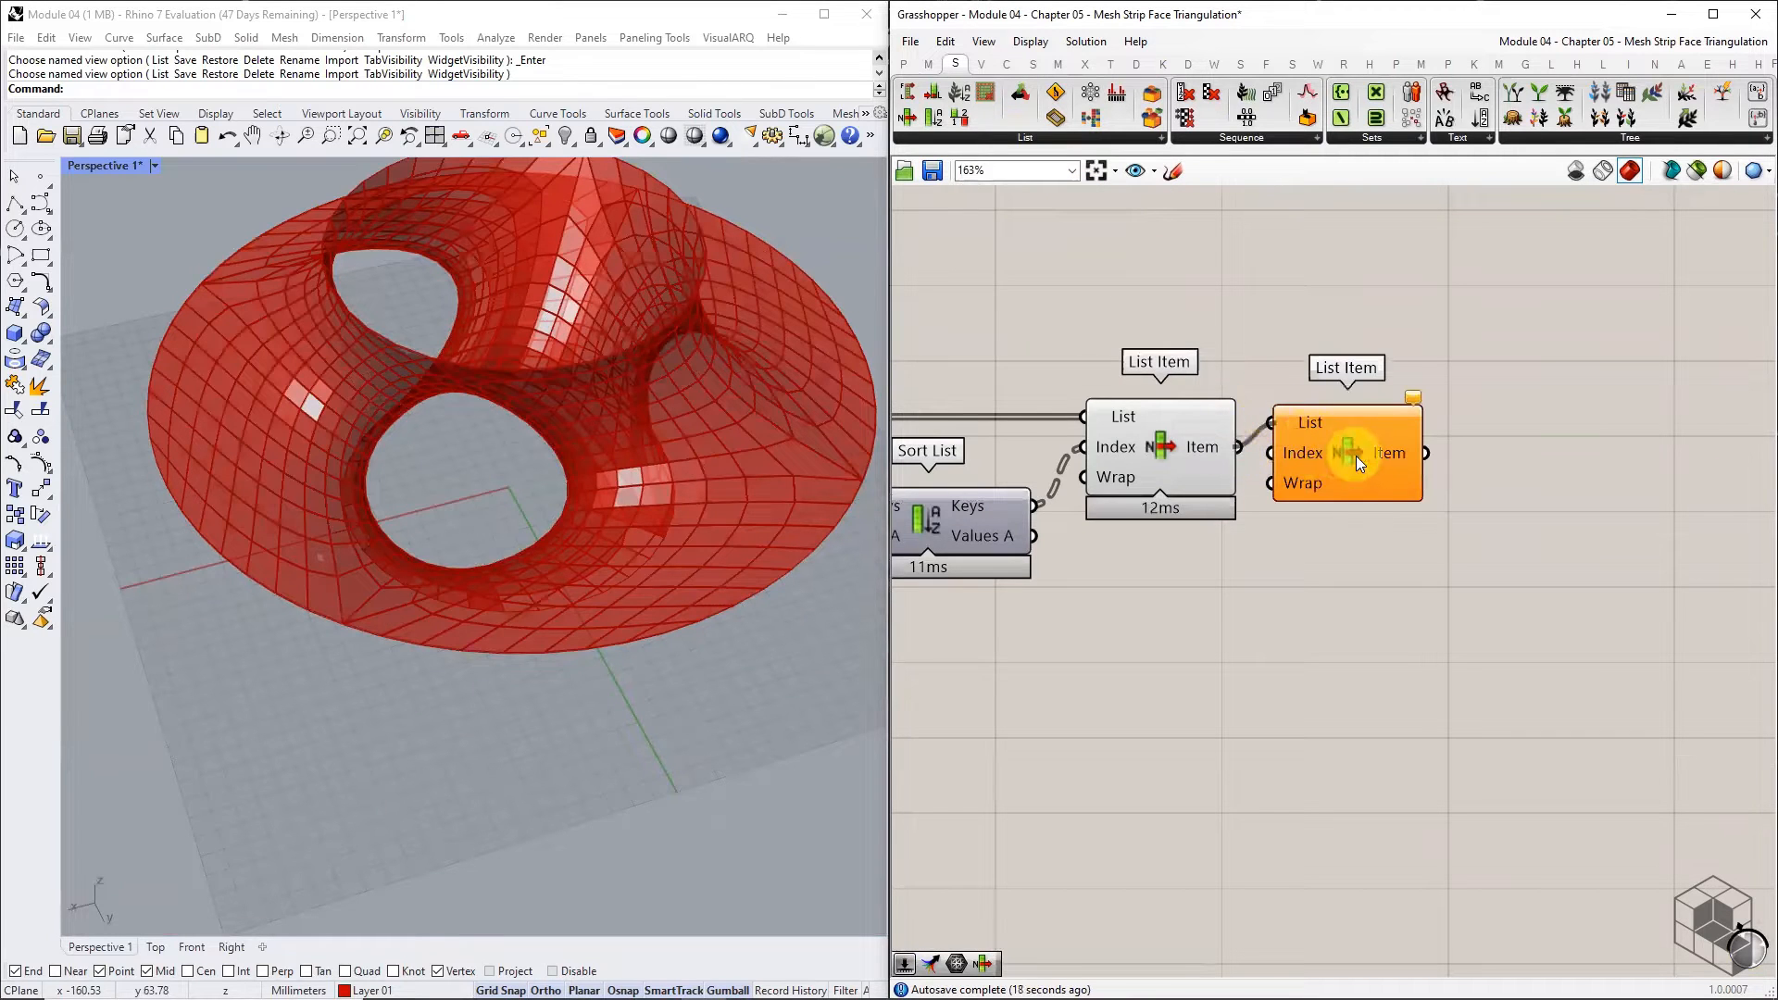
{"action": "scroll", "coordinate": [1472, 484], "scroll_direction": "up", "scroll_amount": 3}
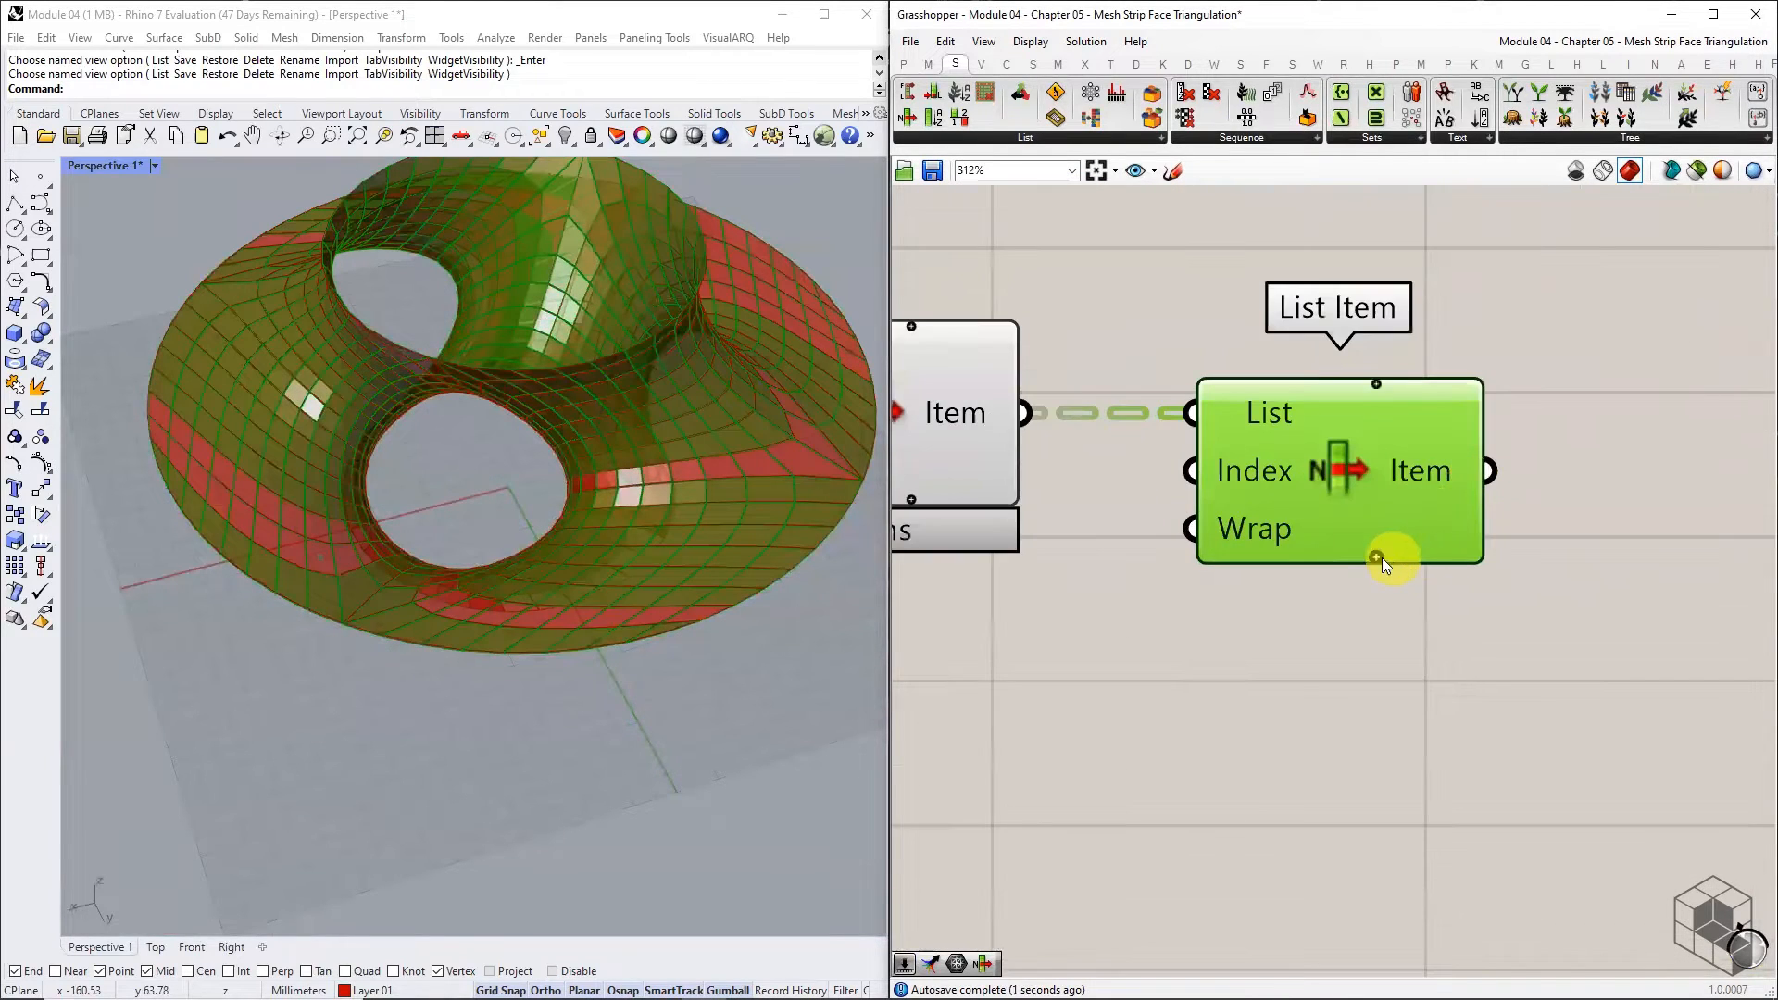
{"action": "scroll", "coordinate": [1381, 557], "scroll_direction": "down", "scroll_amount": 2}
{"action": "scroll", "coordinate": [1132, 341], "scroll_direction": "down", "scroll_amount": 2}
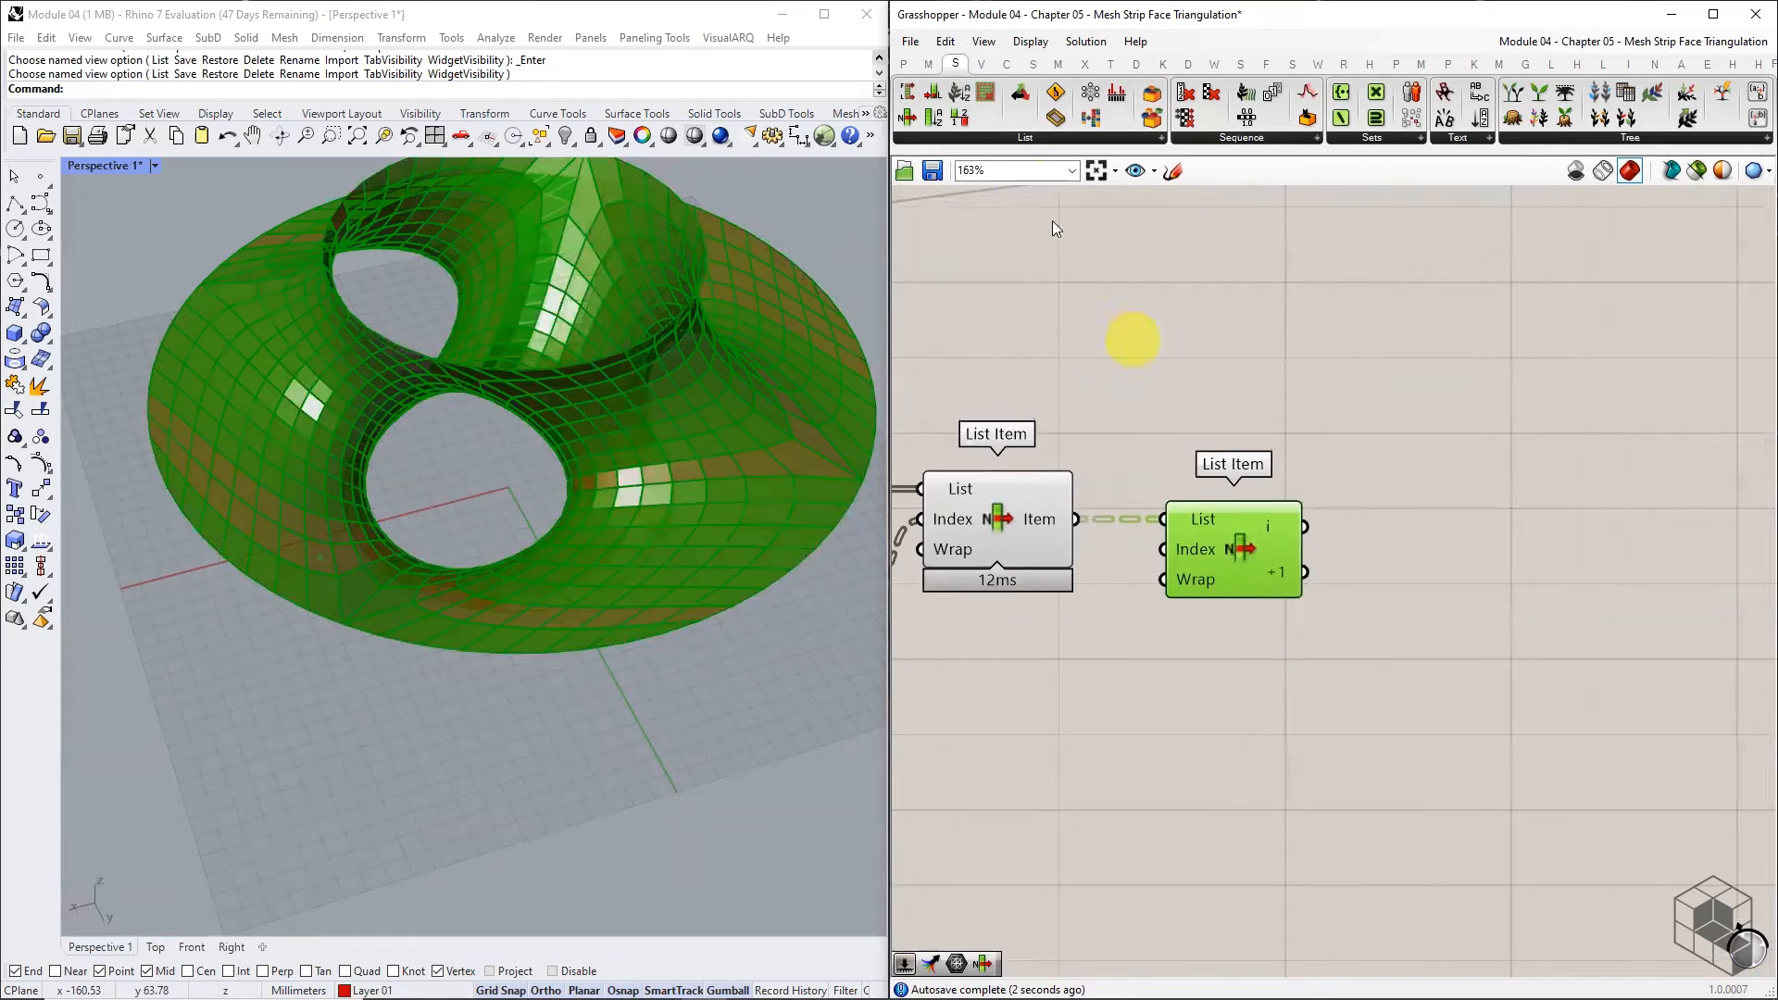
- Add two Mesh parameters fed by the i and +1 outputs of the second List Item, and hide that List Item's preview
{"action": "left_click", "coordinate": [913, 65]}
{"action": "left_click_drag", "start_coordinate": [1082, 99], "coordinate": [1523, 421]}
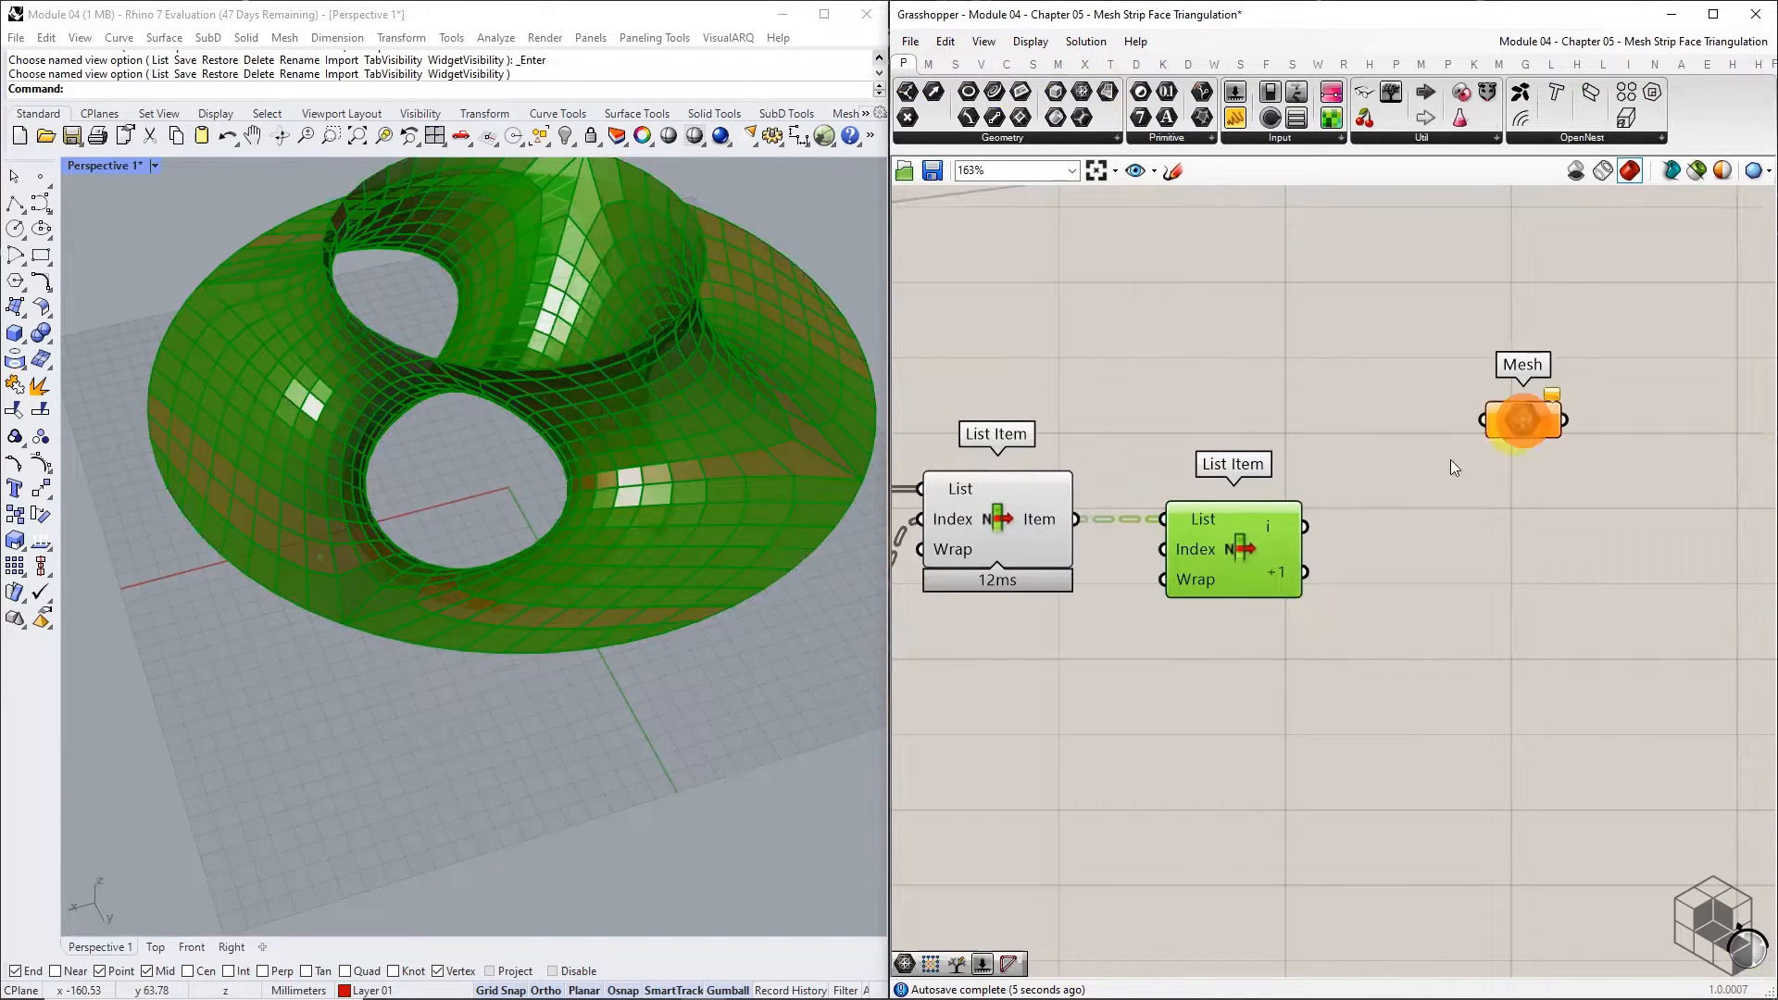
{"action": "left_click_drag", "start_coordinate": [1305, 526], "coordinate": [1472, 636]}
{"action": "left_click_drag", "start_coordinate": [1305, 573], "coordinate": [1512, 706]}
{"action": "left_click", "coordinate": [1252, 544]}
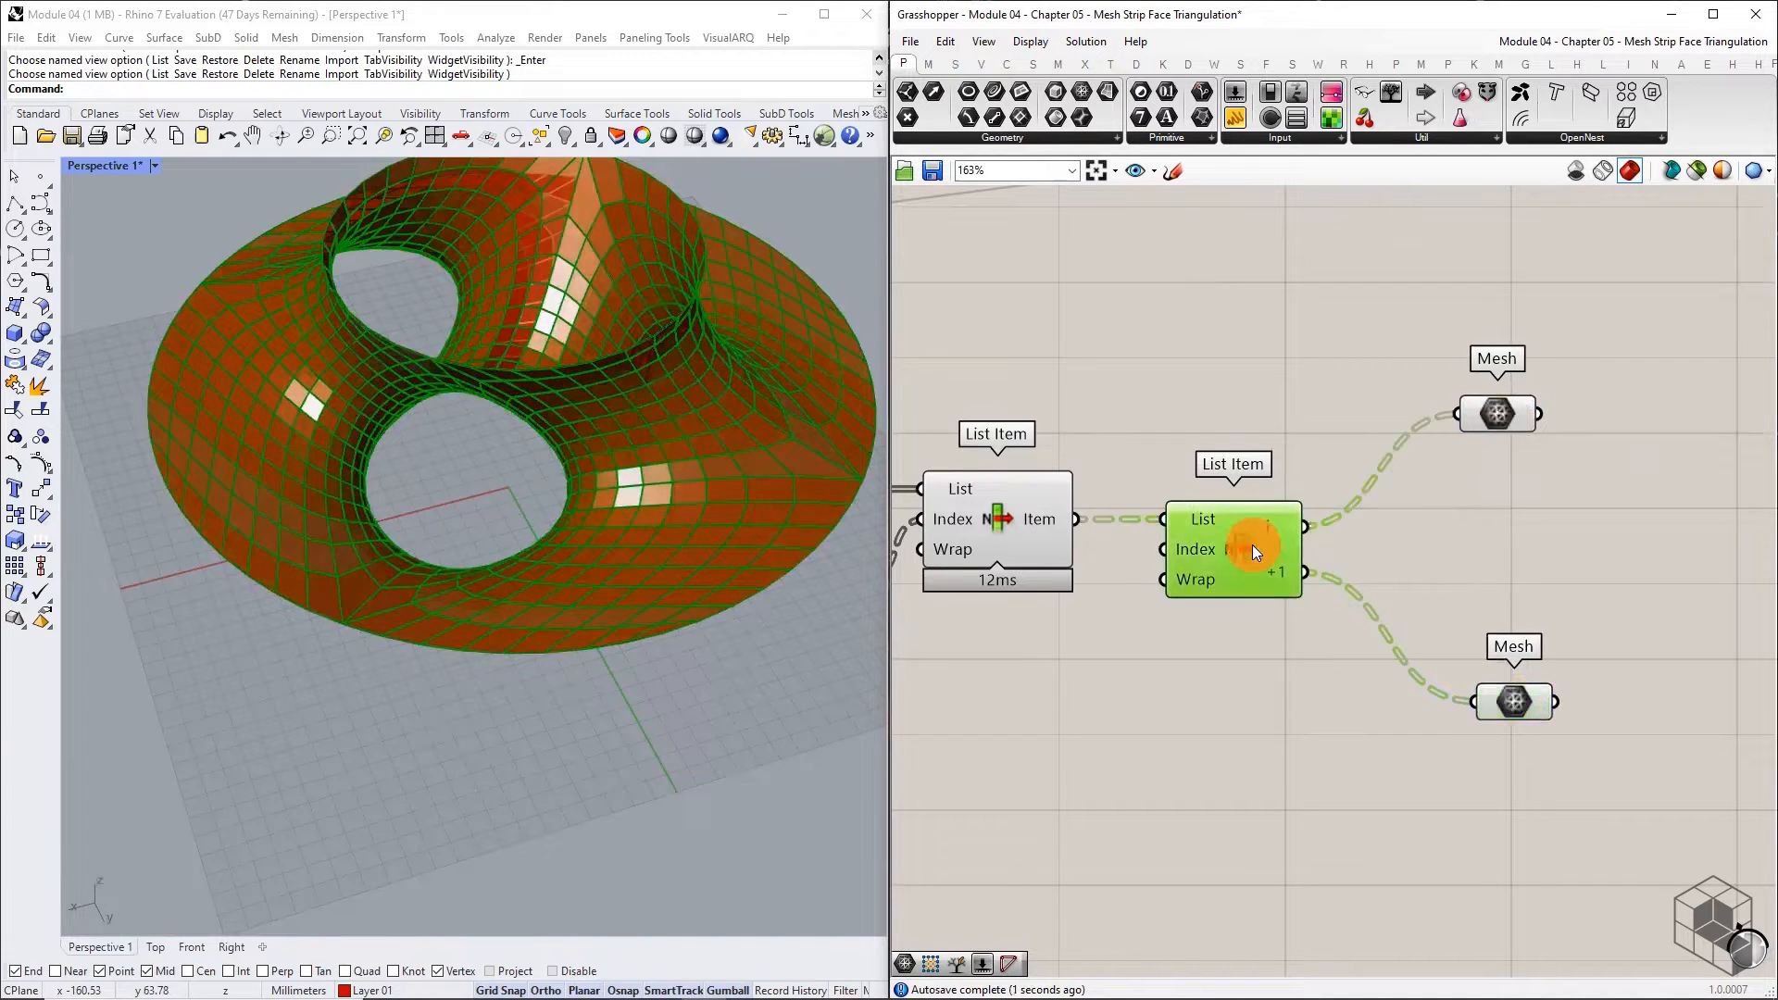
{"action": "middle_click", "coordinate": [1252, 545]}
{"action": "left_click", "coordinate": [1308, 485]}
- Put the Mesh parameter fed by the i output in its own group named Warp Faces
{"action": "right_click_drag", "start_coordinate": [1559, 515], "coordinate": [1468, 516]}
{"action": "left_click", "coordinate": [1417, 412]}
{"action": "middle_click", "coordinate": [1417, 412]}
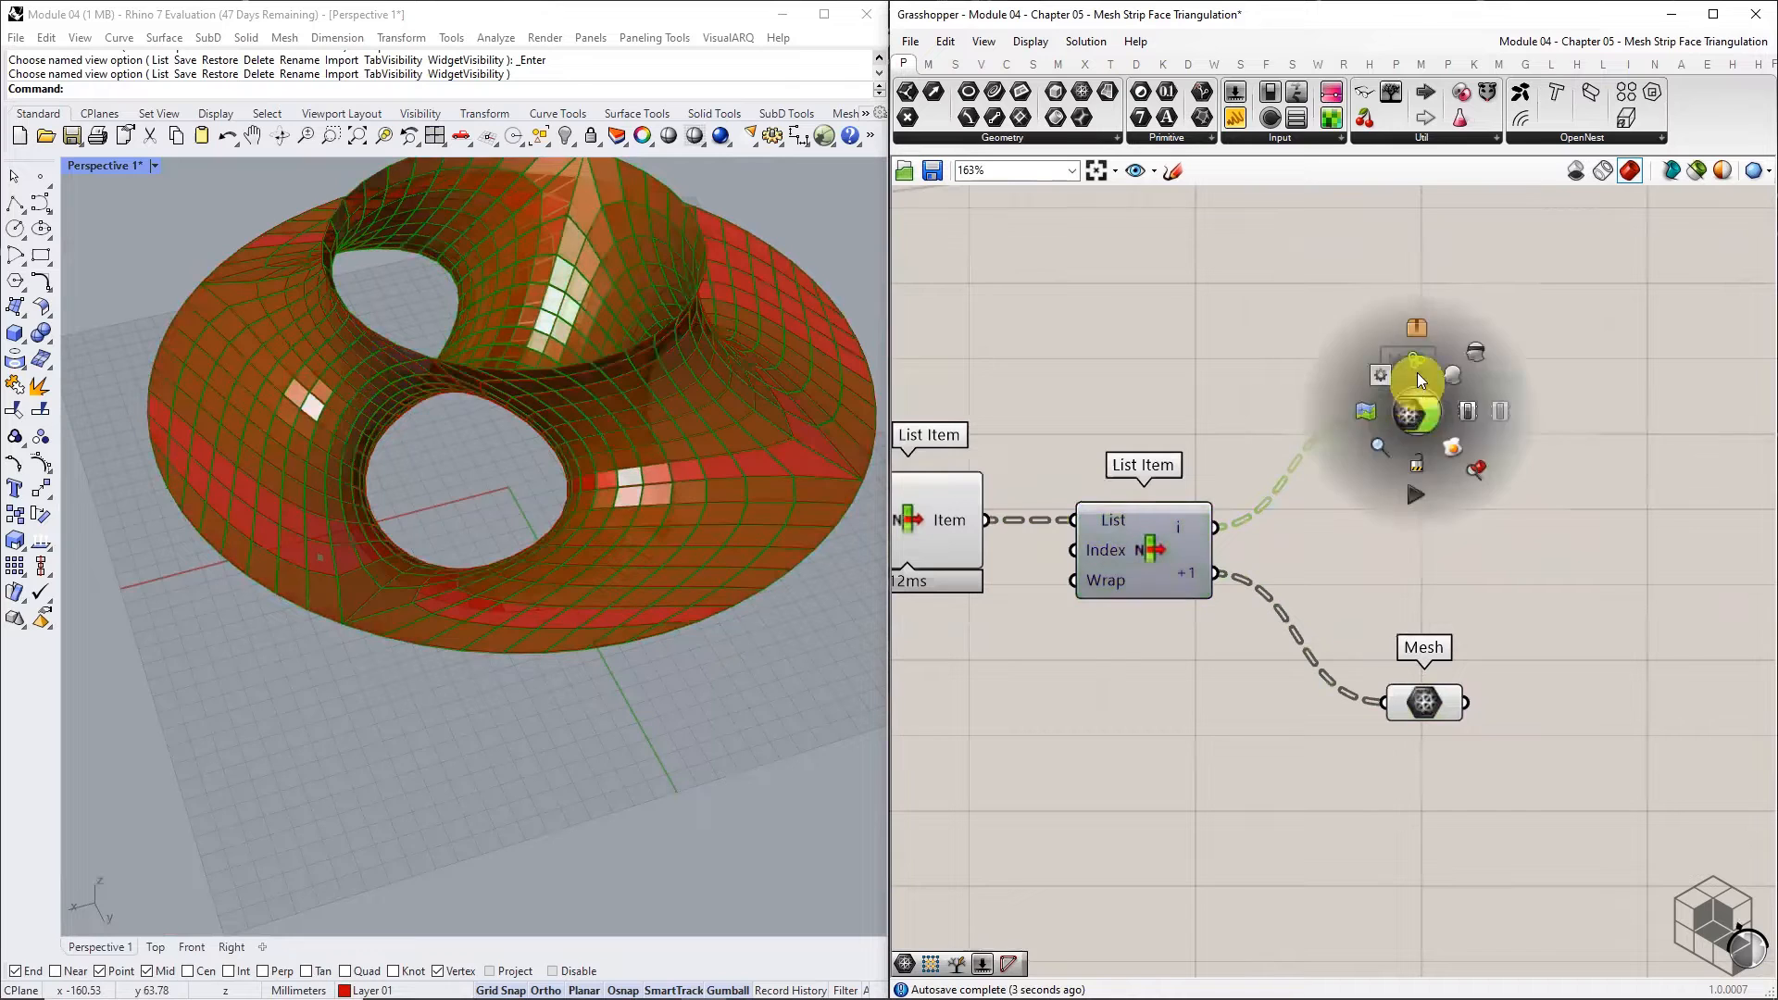
{"action": "left_click", "coordinate": [1417, 368]}
{"action": "right_click", "coordinate": [1428, 384]}
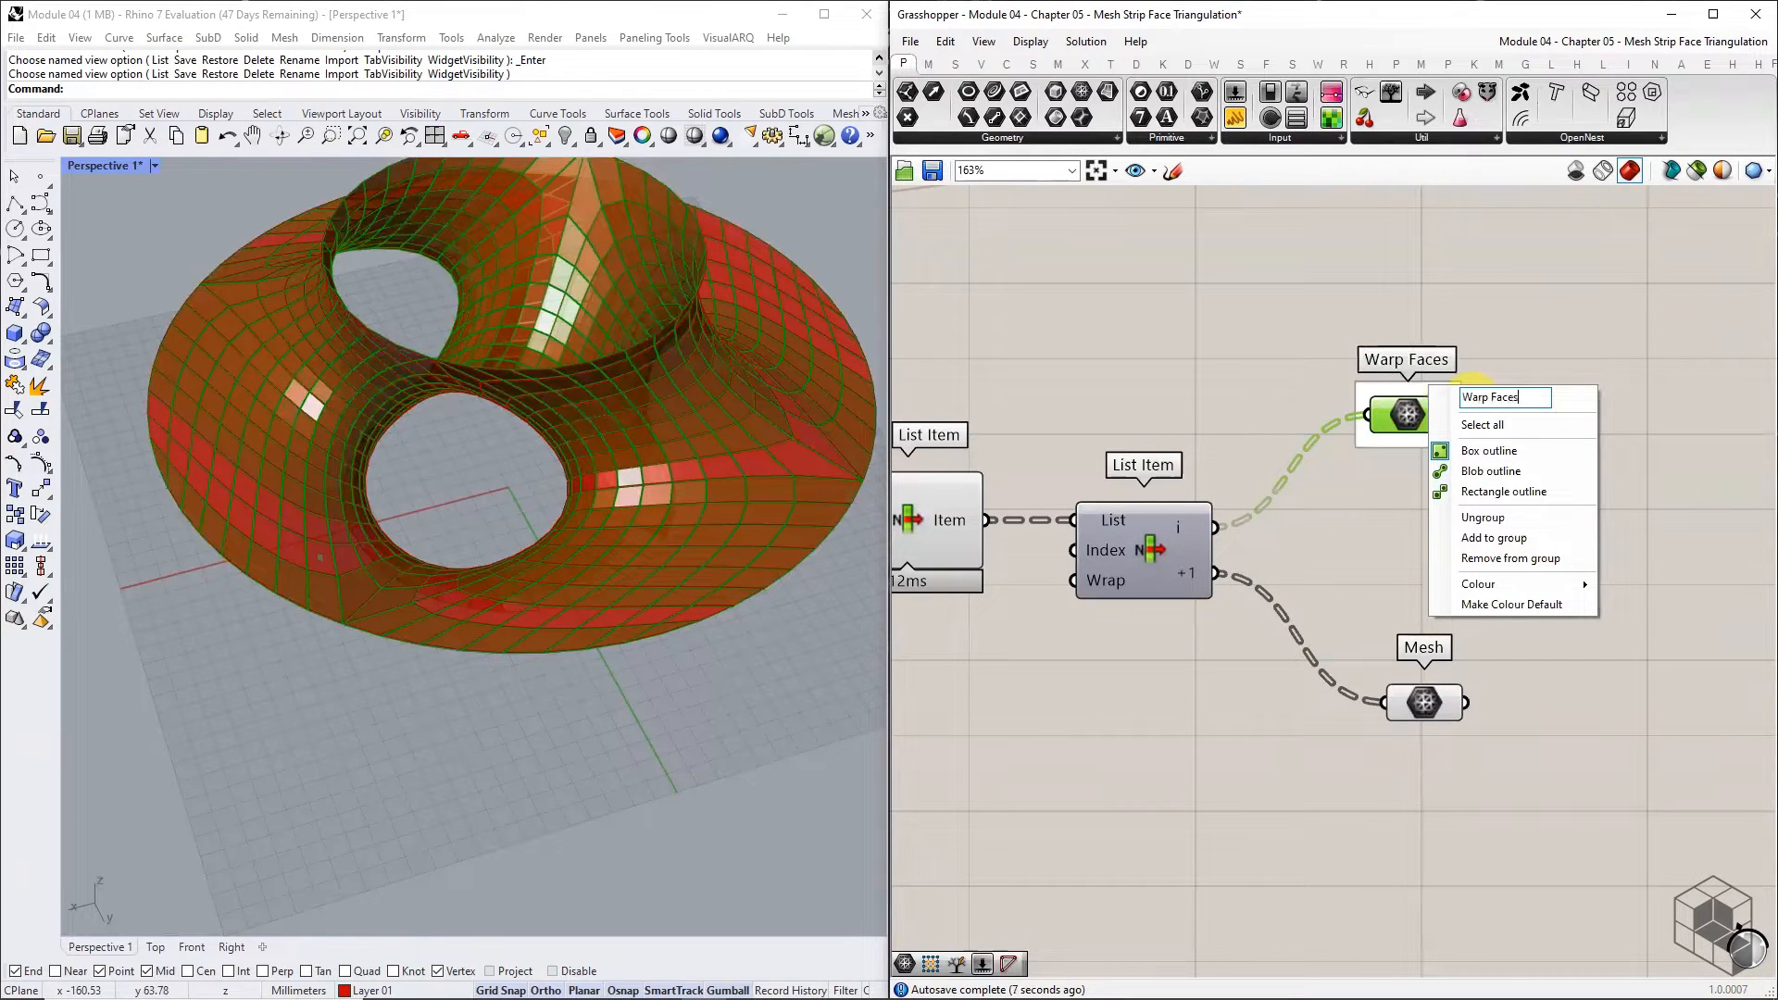
{"action": "left_click", "coordinate": [1323, 561]}
- Group the Mesh parameter fed by the +1 output as Weft Faces, and align it below Warp Faces
{"action": "left_click", "coordinate": [1417, 699]}
{"action": "middle_click", "coordinate": [1417, 695]}
{"action": "left_click", "coordinate": [1412, 646]}
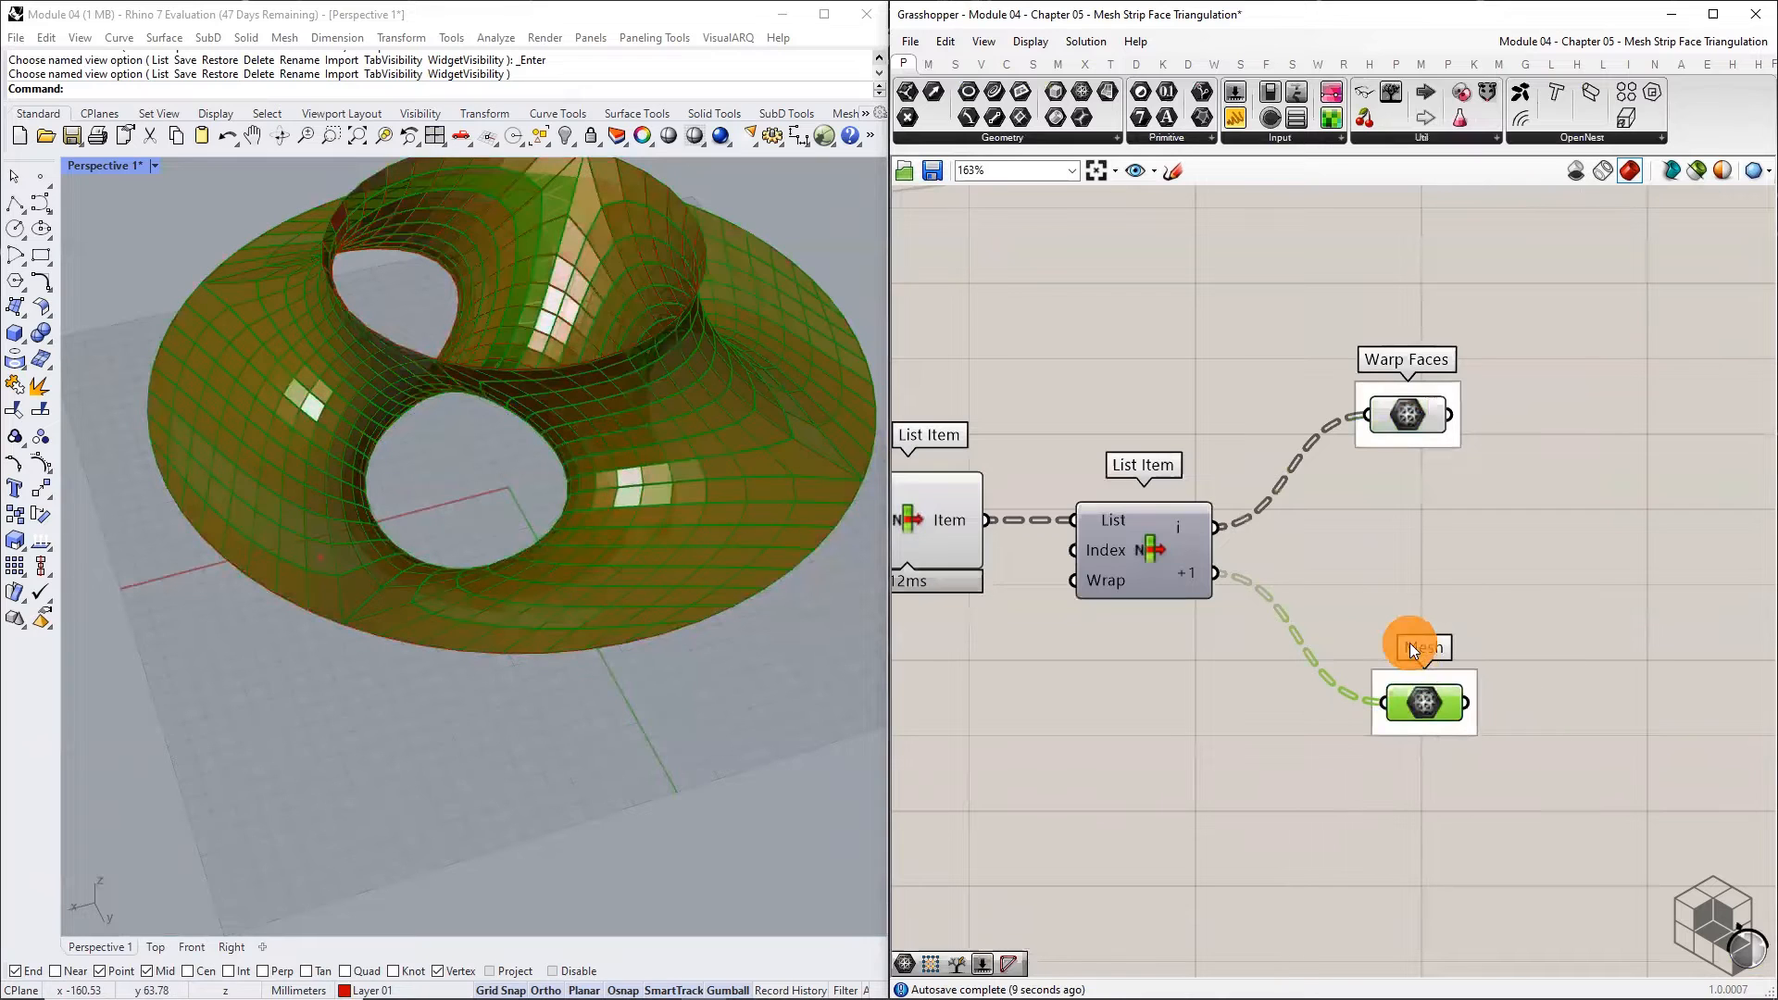
{"action": "right_click", "coordinate": [1417, 674]}
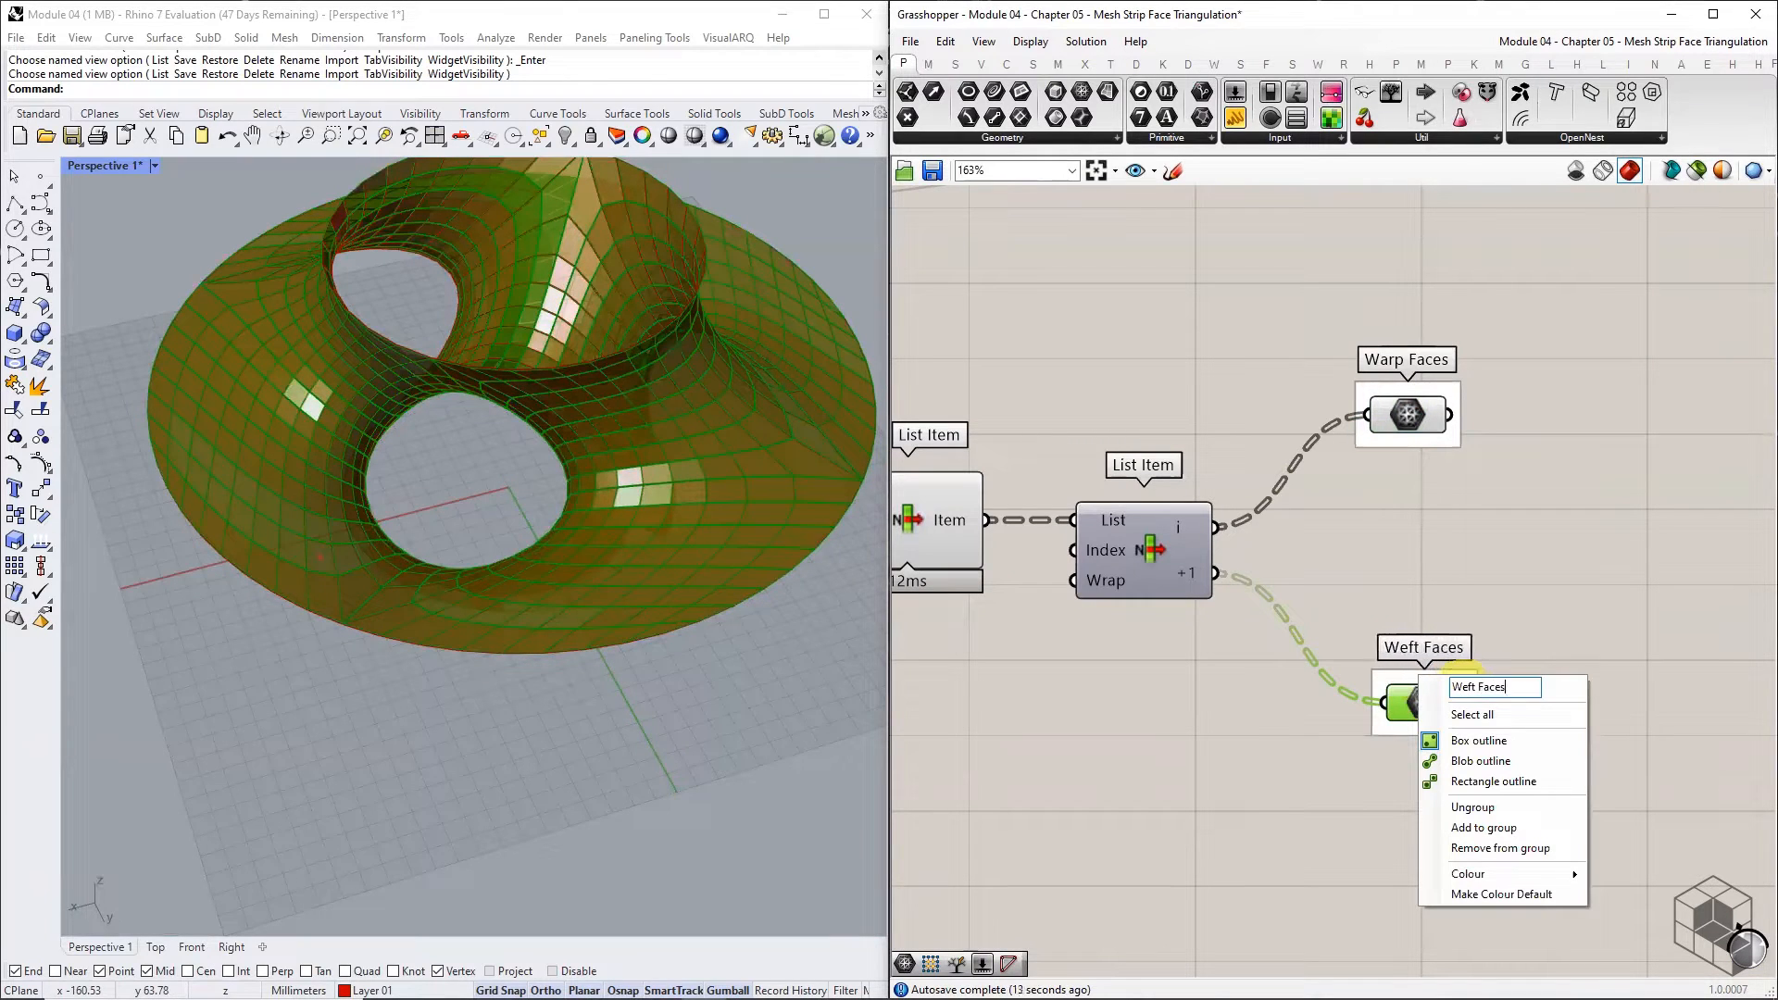
{"action": "key", "text": "Return"}
{"action": "left_click", "coordinate": [1428, 709]}
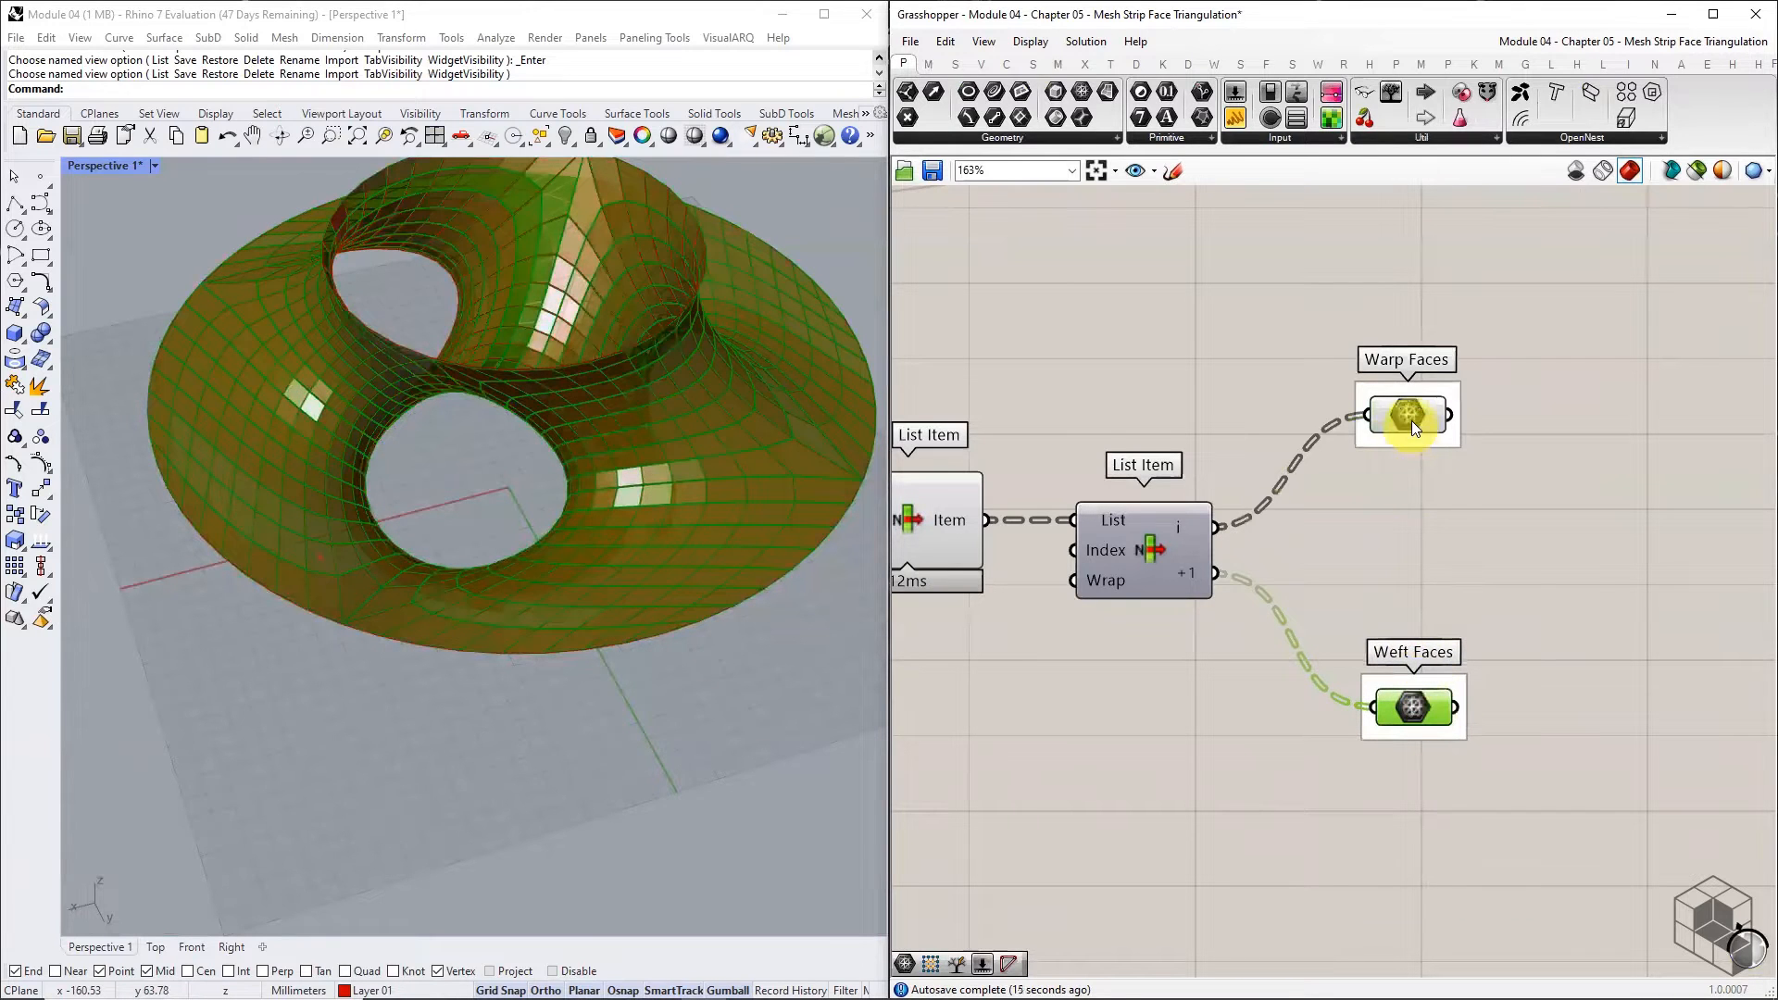
- Compare the Warp Faces and Weft Faces parameters with the source Warp Strips Brep and Weft Strips Brep parameters
{"action": "left_click", "coordinate": [1412, 421]}
{"action": "left_click", "coordinate": [1409, 707]}
{"action": "scroll", "coordinate": [1528, 606], "scroll_direction": "down", "scroll_amount": 5}
{"action": "right_click_drag", "start_coordinate": [1205, 687], "coordinate": [1538, 644]}
{"action": "right_click_drag", "start_coordinate": [1068, 652], "coordinate": [1130, 654]}
{"action": "scroll", "coordinate": [1030, 503], "scroll_direction": "up", "scroll_amount": 3}
{"action": "right_click_drag", "start_coordinate": [972, 507], "coordinate": [1128, 530]}
{"action": "left_click", "coordinate": [1084, 450]}
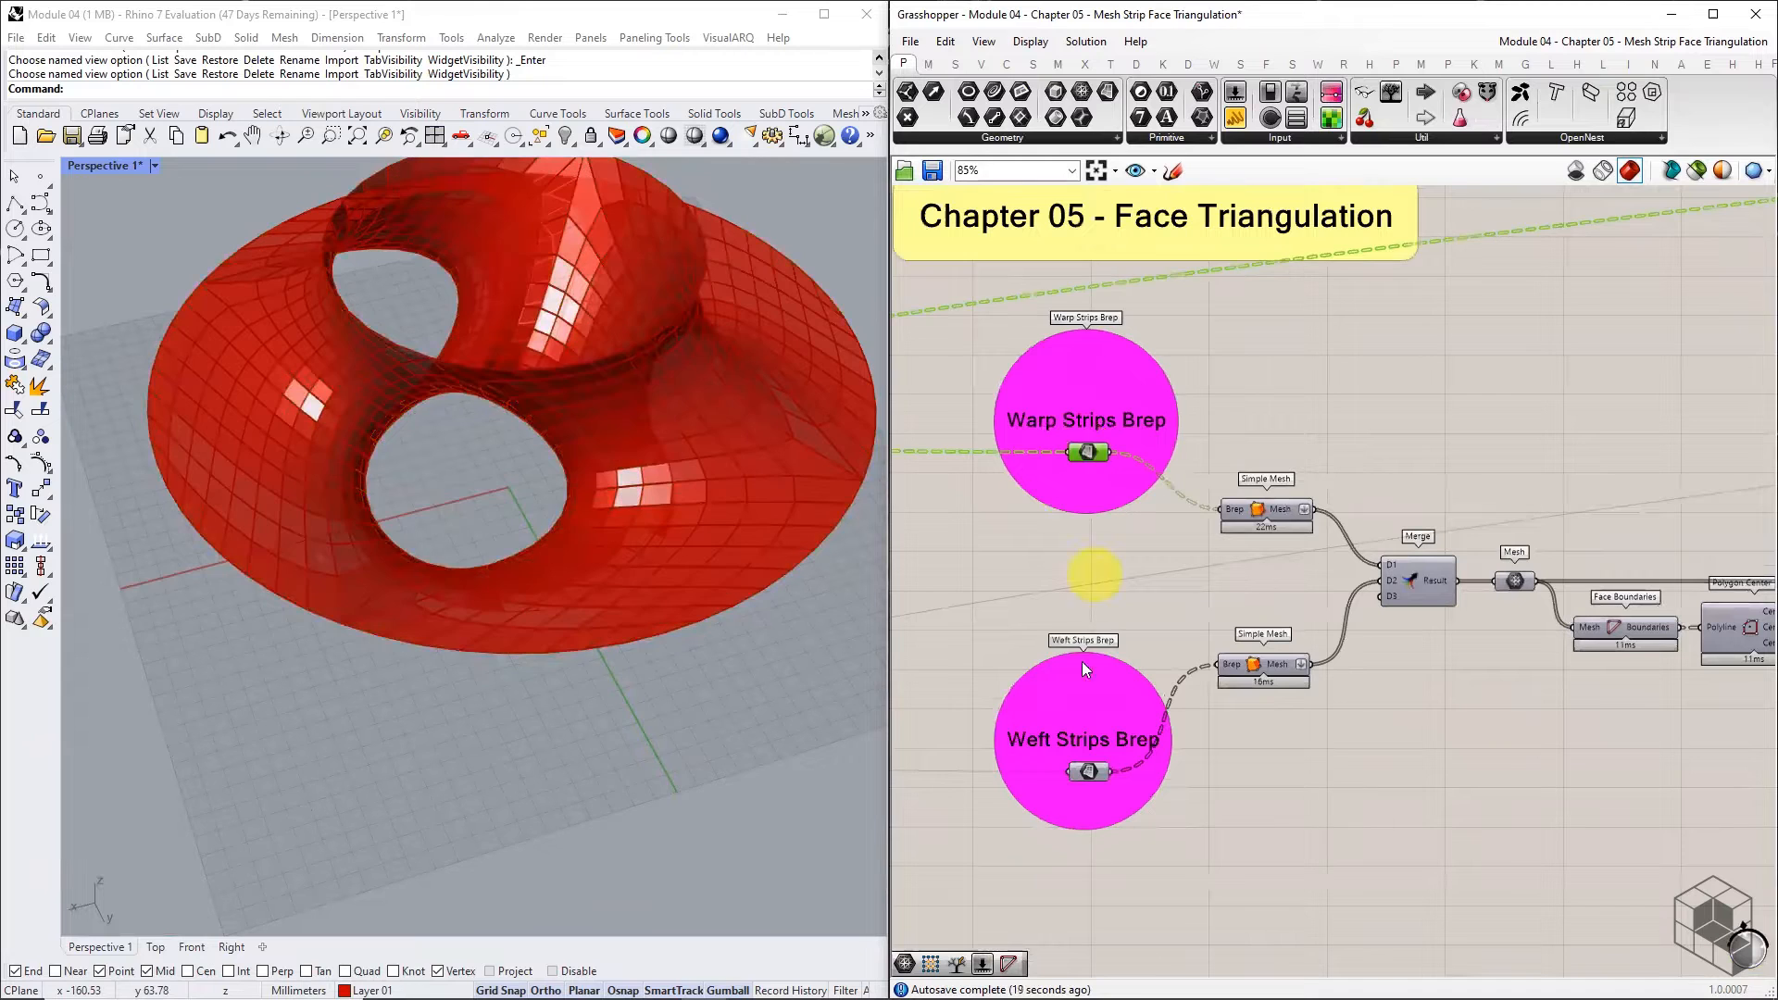
{"action": "left_click", "coordinate": [1087, 768]}
{"action": "scroll", "coordinate": [1094, 623], "scroll_direction": "down", "scroll_amount": 3}
{"action": "right_click_drag", "start_coordinate": [1491, 676], "coordinate": [1102, 650]}
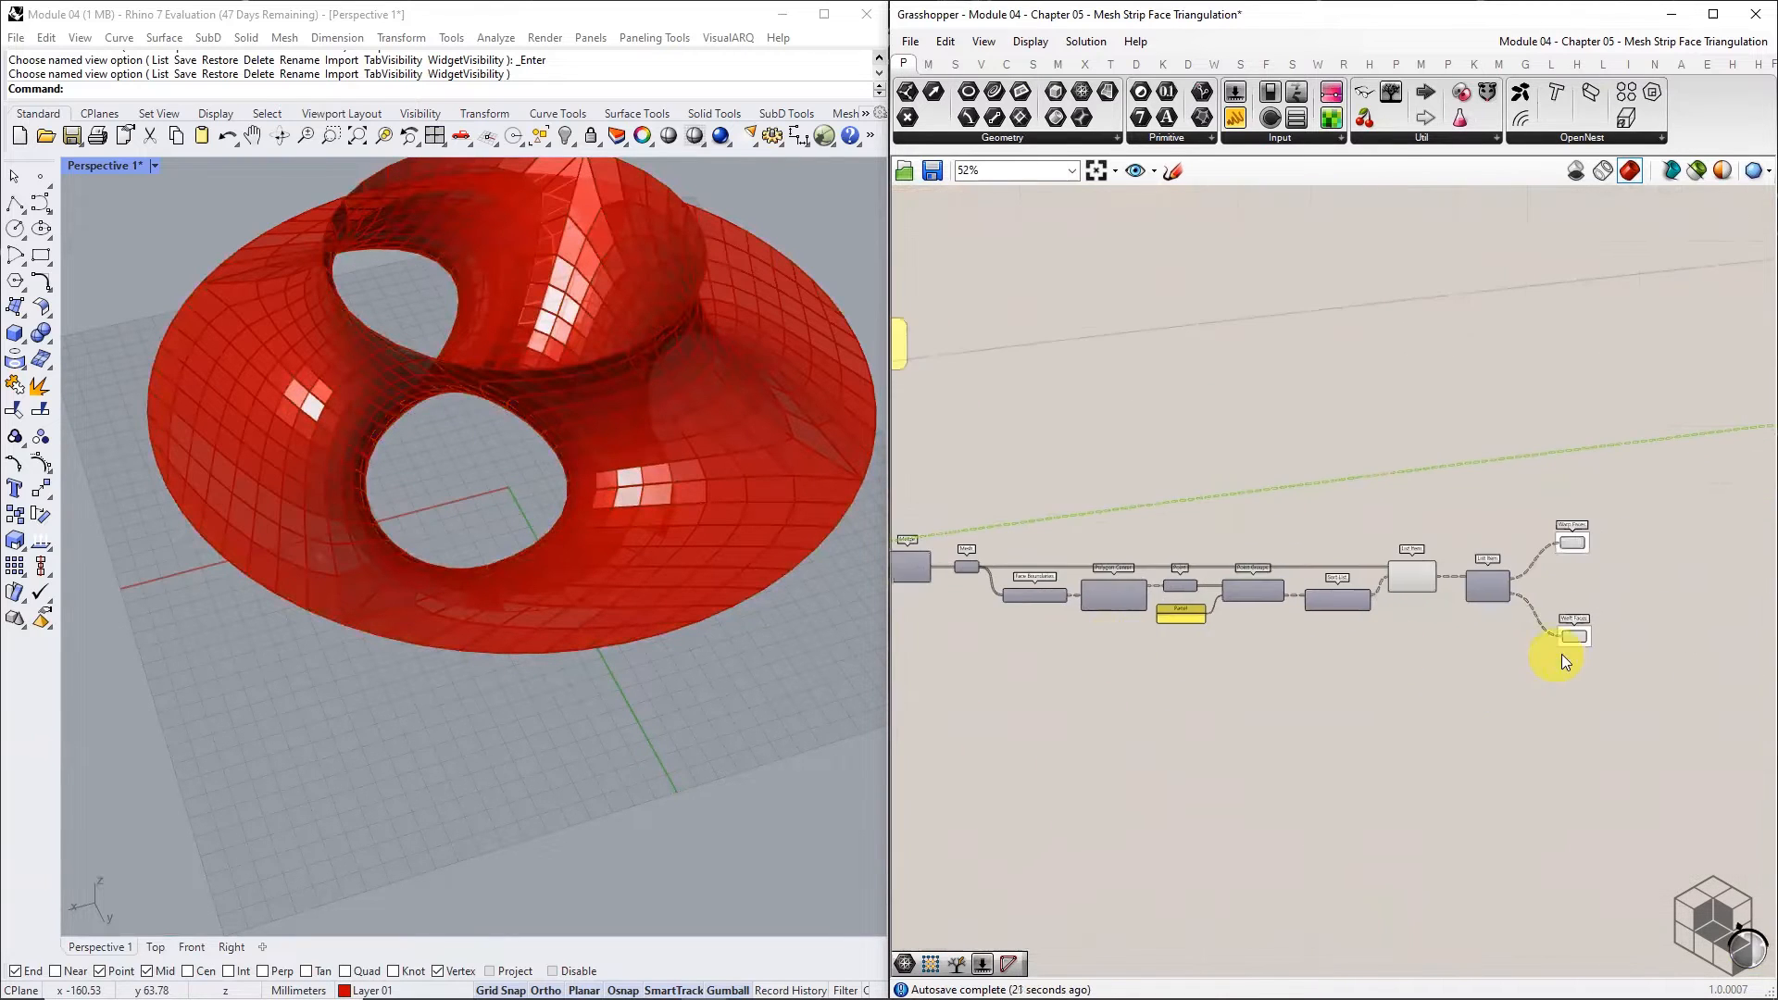
{"action": "right_click_drag", "start_coordinate": [1561, 653], "coordinate": [1377, 608]}
{"action": "scroll", "coordinate": [1376, 607], "scroll_direction": "up", "scroll_amount": 4}
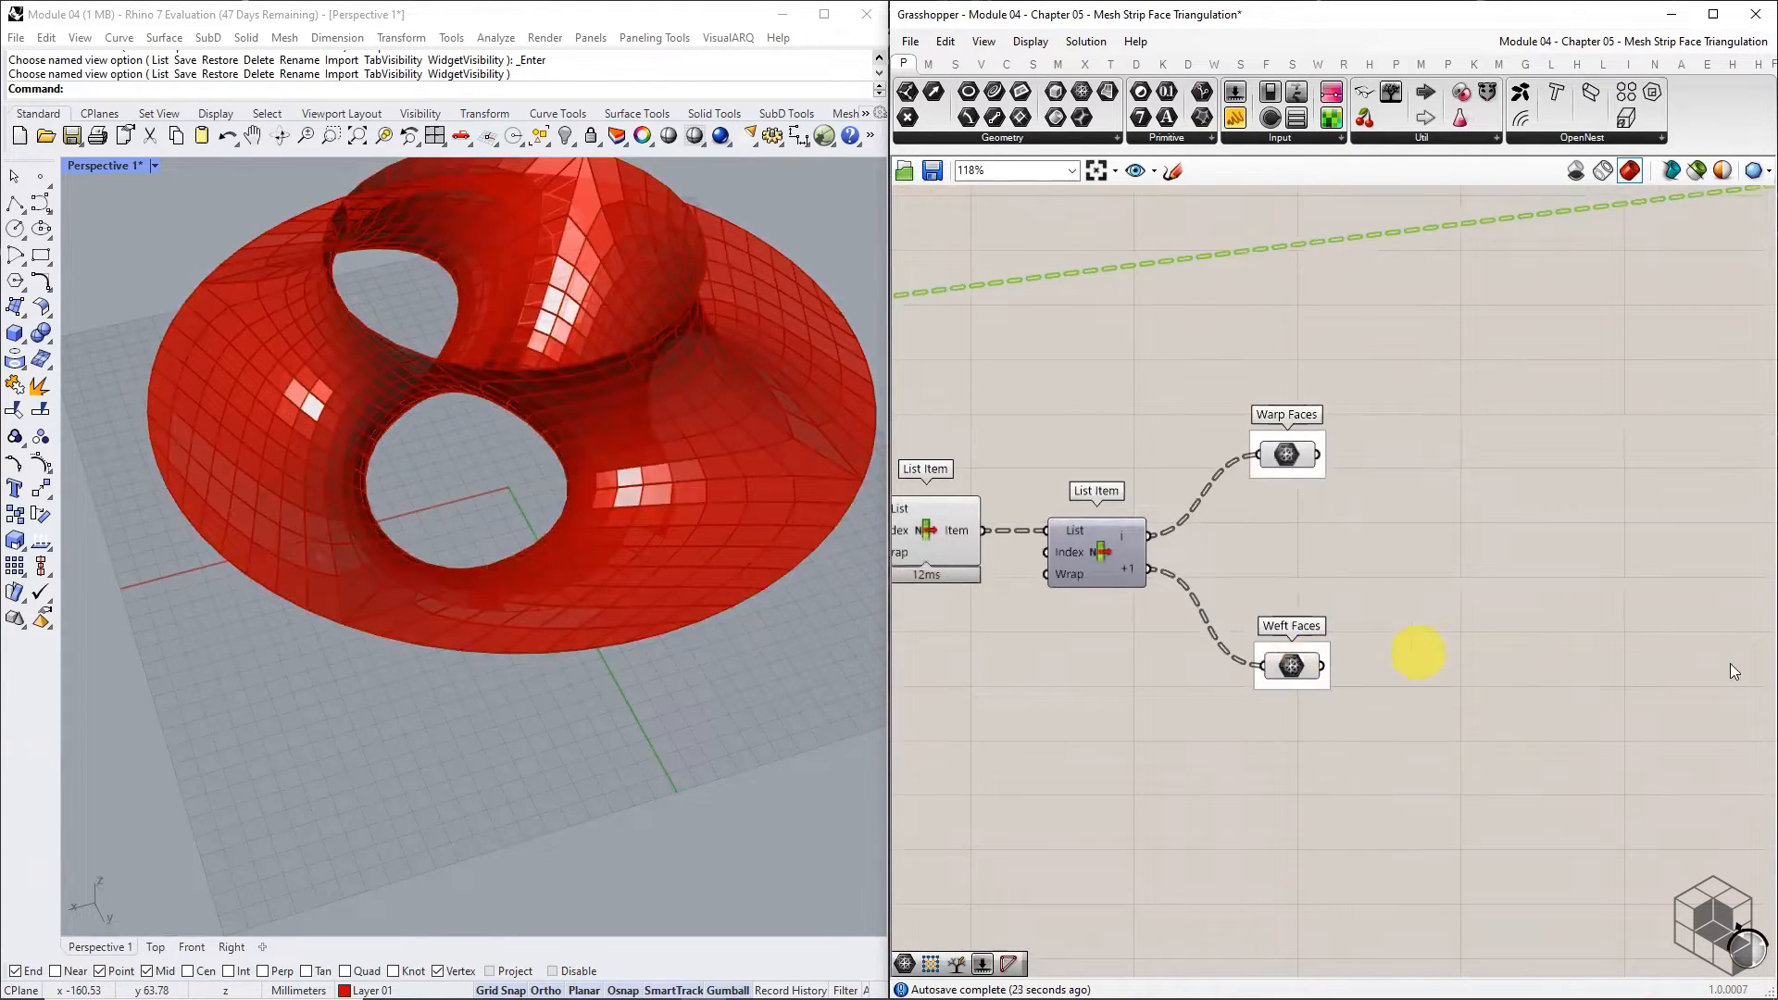
- Add a List Item fed by Warp Faces and a copy of it fed by Weft Faces
{"action": "left_click", "coordinate": [1303, 564]}
{"action": "left_click", "coordinate": [961, 67]}
{"action": "left_click", "coordinate": [1020, 137]}
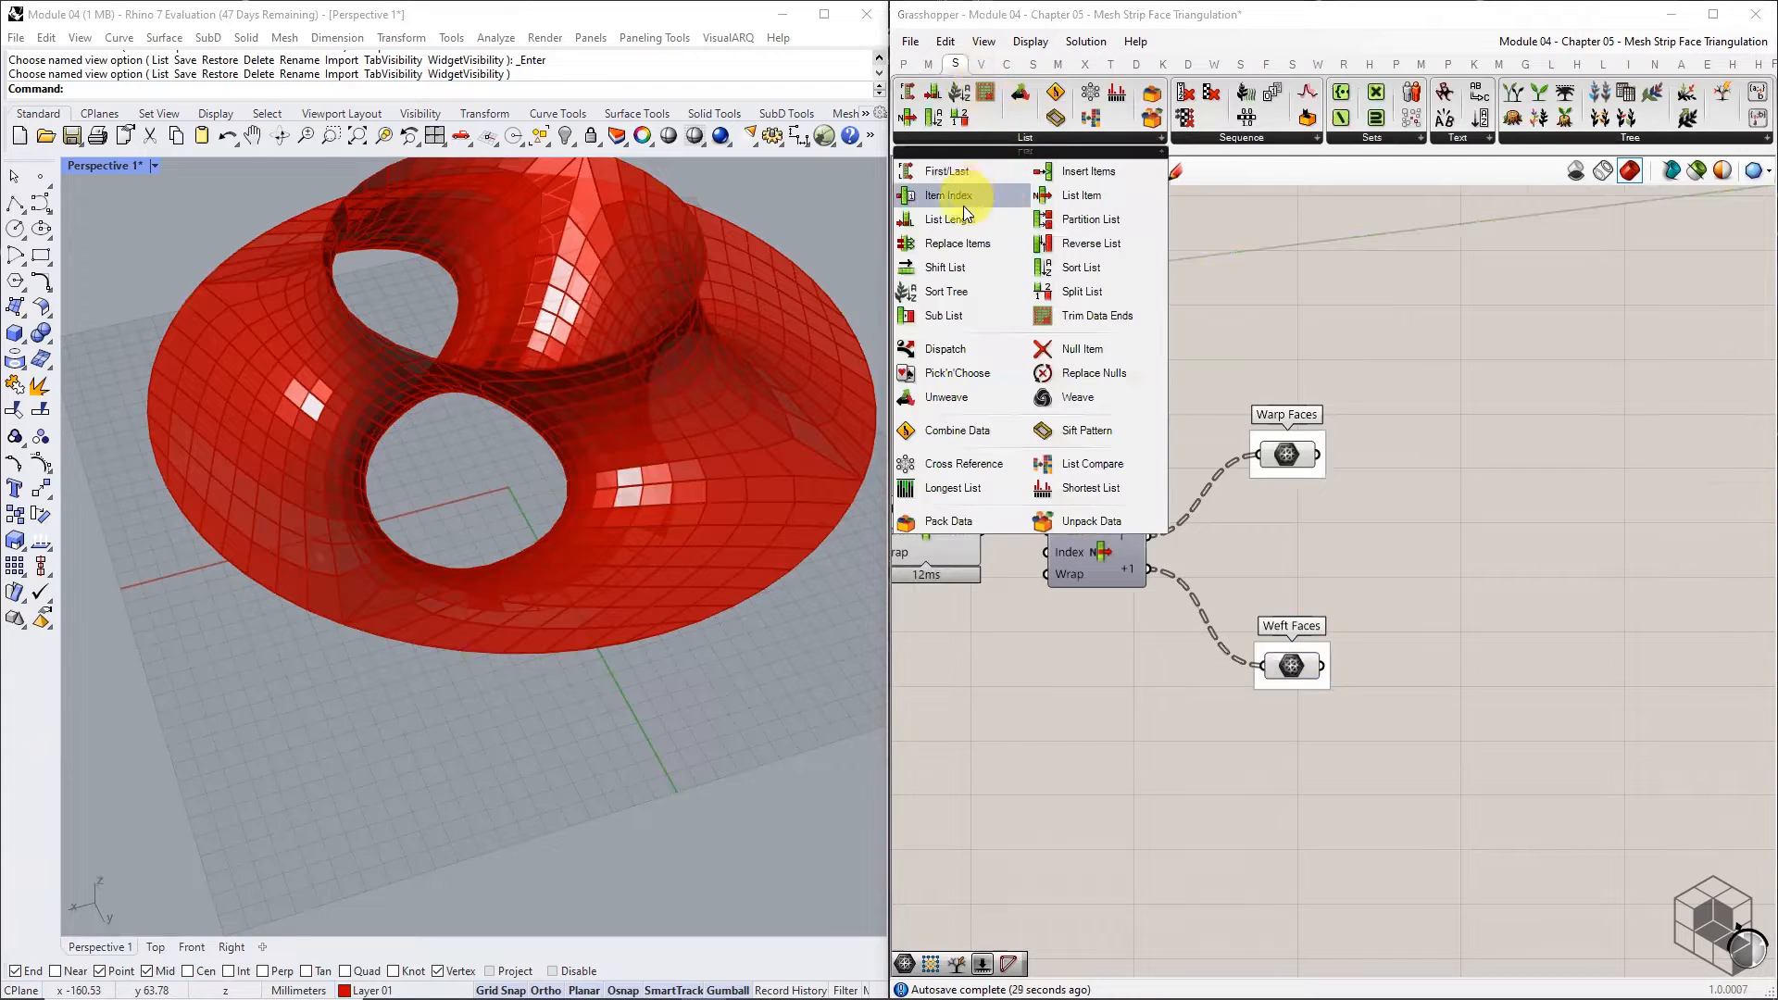
{"action": "left_click_drag", "start_coordinate": [1068, 189], "coordinate": [1522, 515]}
{"action": "scroll", "coordinate": [1522, 515], "scroll_direction": "up", "scroll_amount": 3}
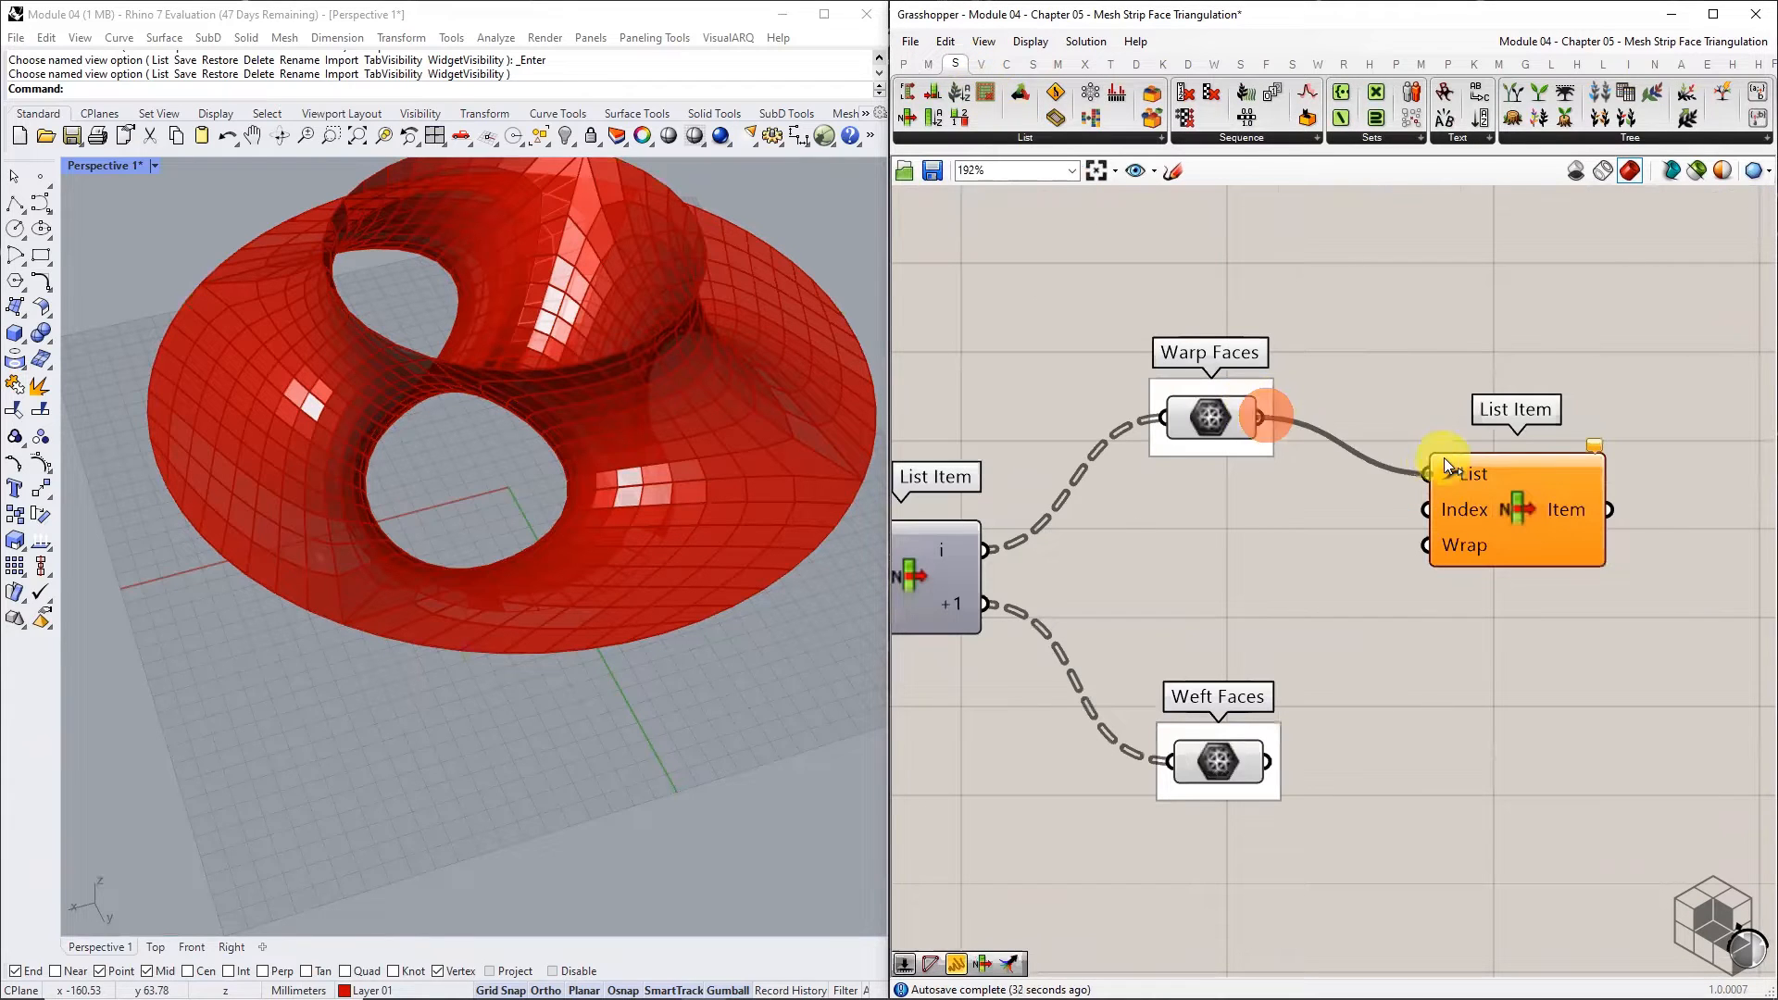
{"action": "left_click_drag", "start_coordinate": [1443, 458], "coordinate": [1575, 631]}
{"action": "scroll", "coordinate": [1574, 453], "scroll_direction": "down", "scroll_amount": 3}
{"action": "left_click_drag", "start_coordinate": [1362, 605], "coordinate": [1571, 612]}
- Place a number slider between the Warp Faces and Weft Faces branches and set it to integers from 0 to 1023
{"action": "left_click", "coordinate": [902, 63]}
{"action": "left_click_drag", "start_coordinate": [1243, 91], "coordinate": [1354, 500]}
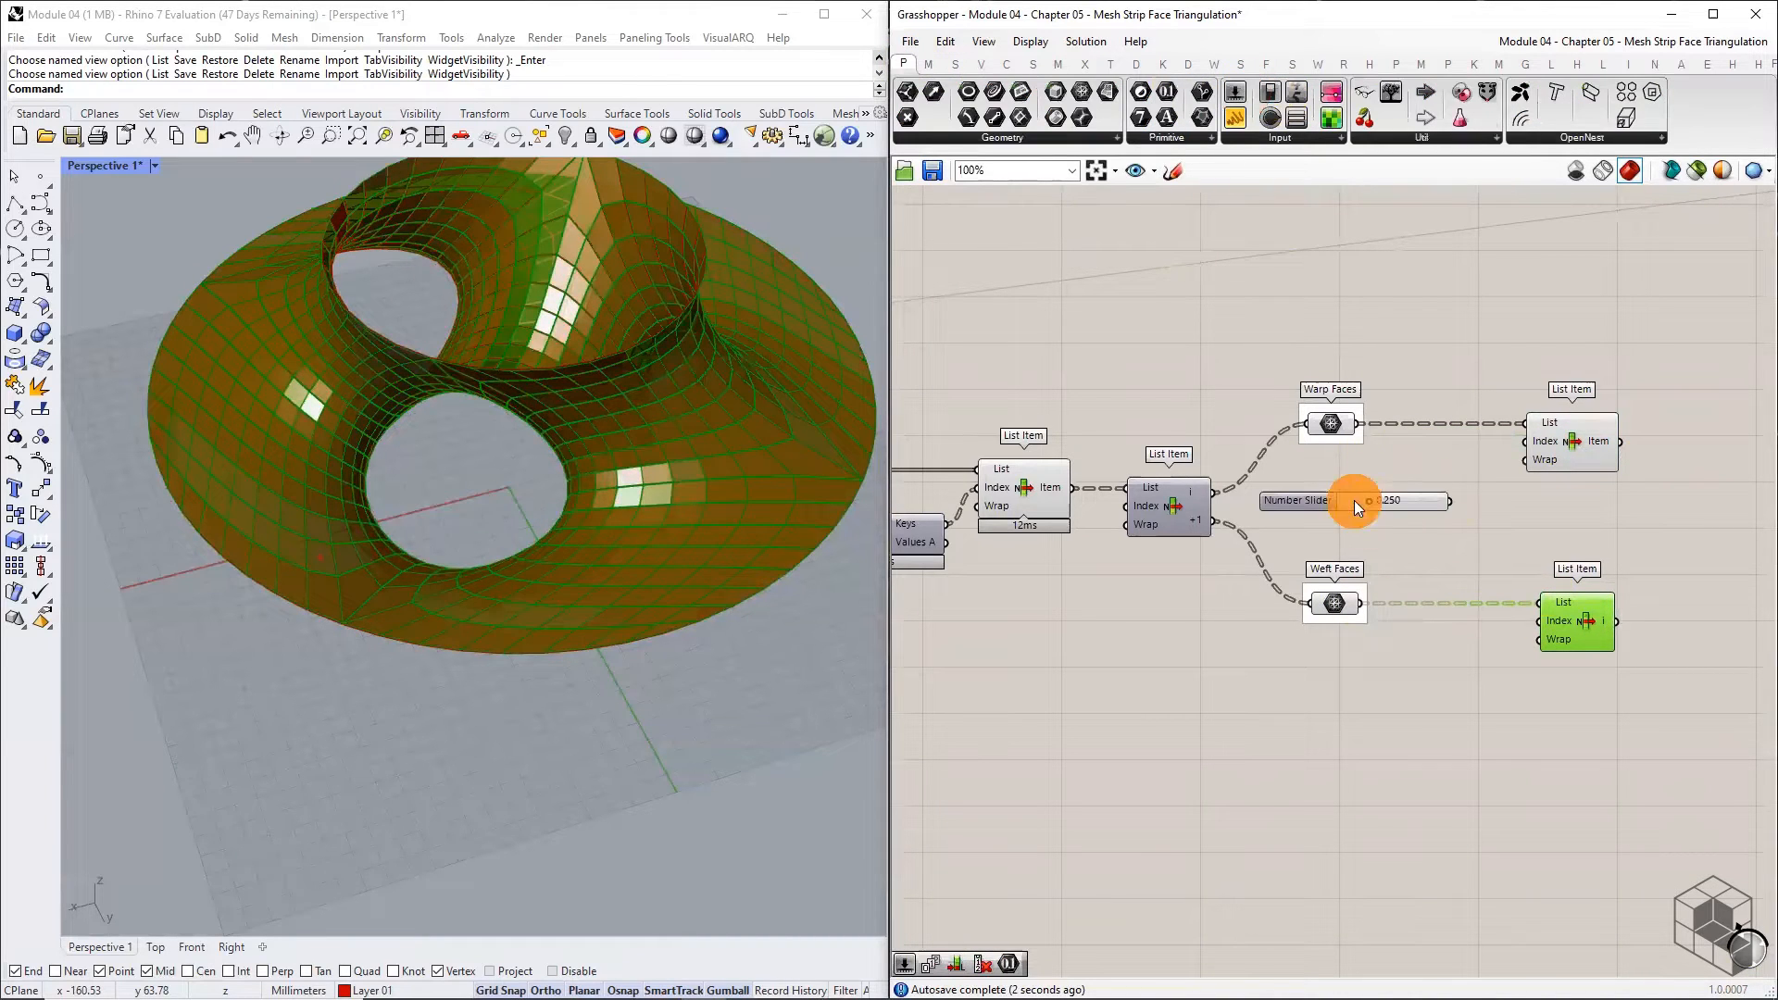
{"action": "right_click", "coordinate": [1354, 500]}
{"action": "mouse_move", "coordinate": [1445, 559]}
{"action": "left_click", "coordinate": [1626, 580]}
{"action": "right_click", "coordinate": [1413, 501]}
{"action": "left_click", "coordinate": [1456, 578]}
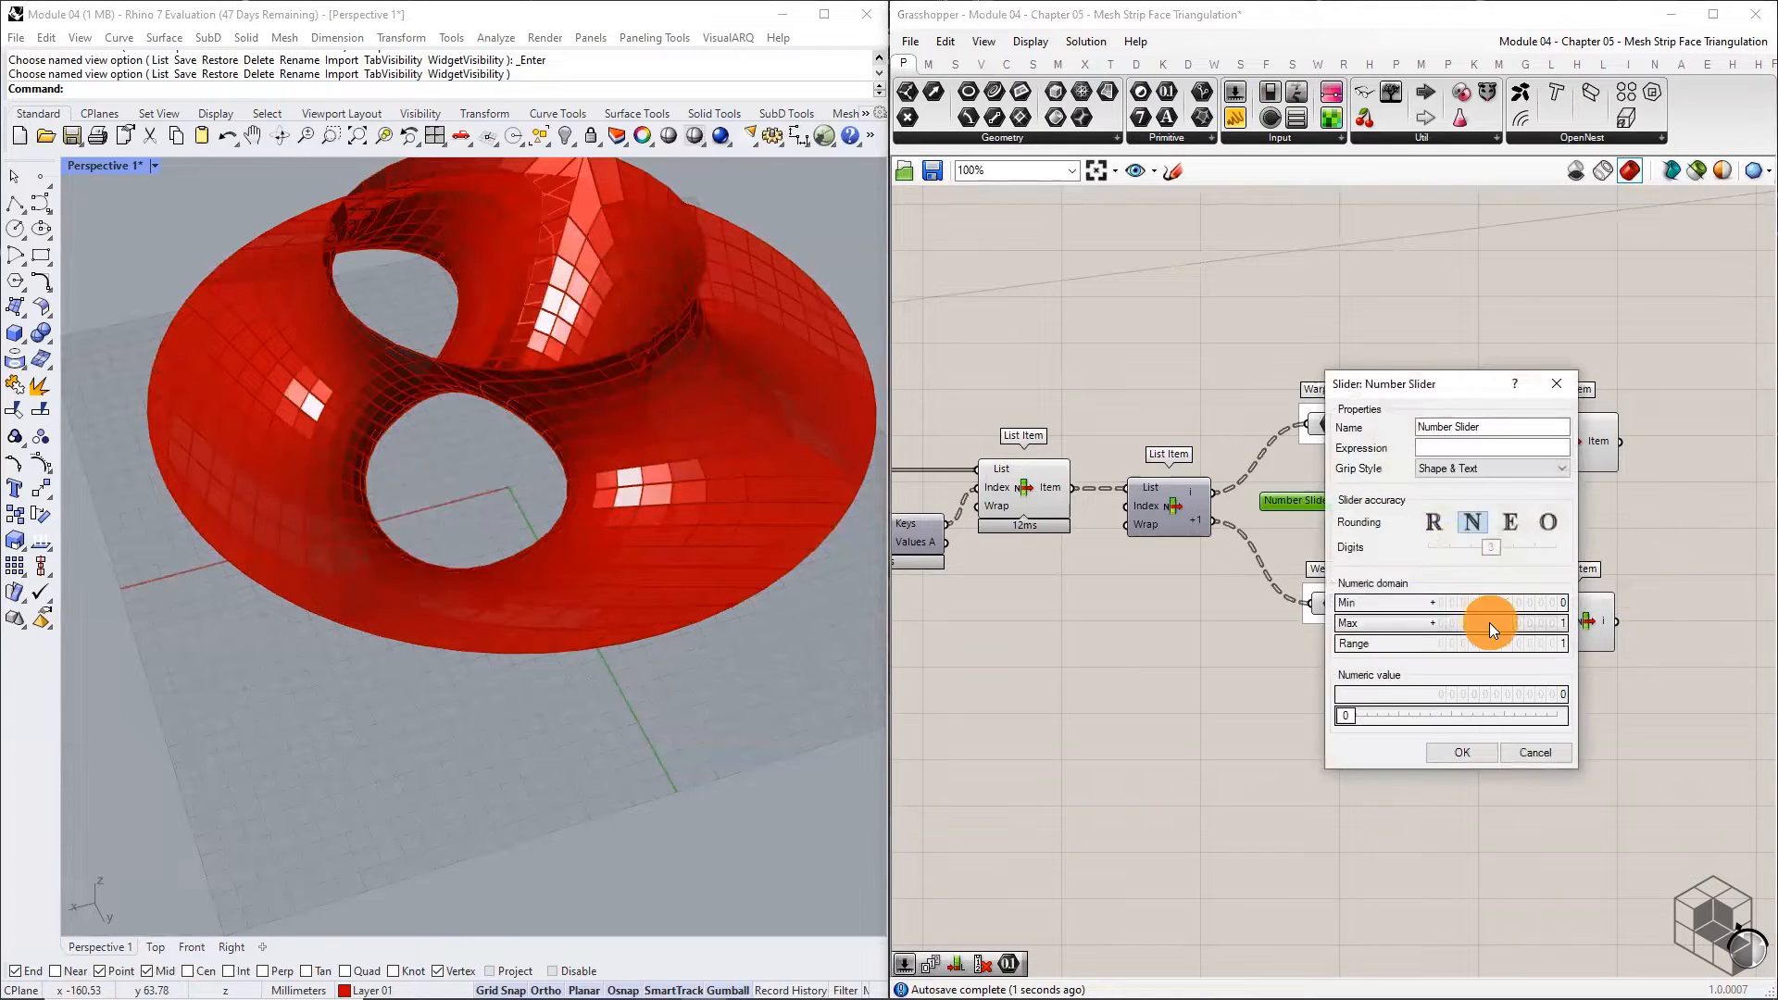
{"action": "double_click", "coordinate": [1489, 623]}
{"action": "type", "text": "1023"}
{"action": "key", "text": "Return"}
{"action": "left_click", "coordinate": [1479, 752]}
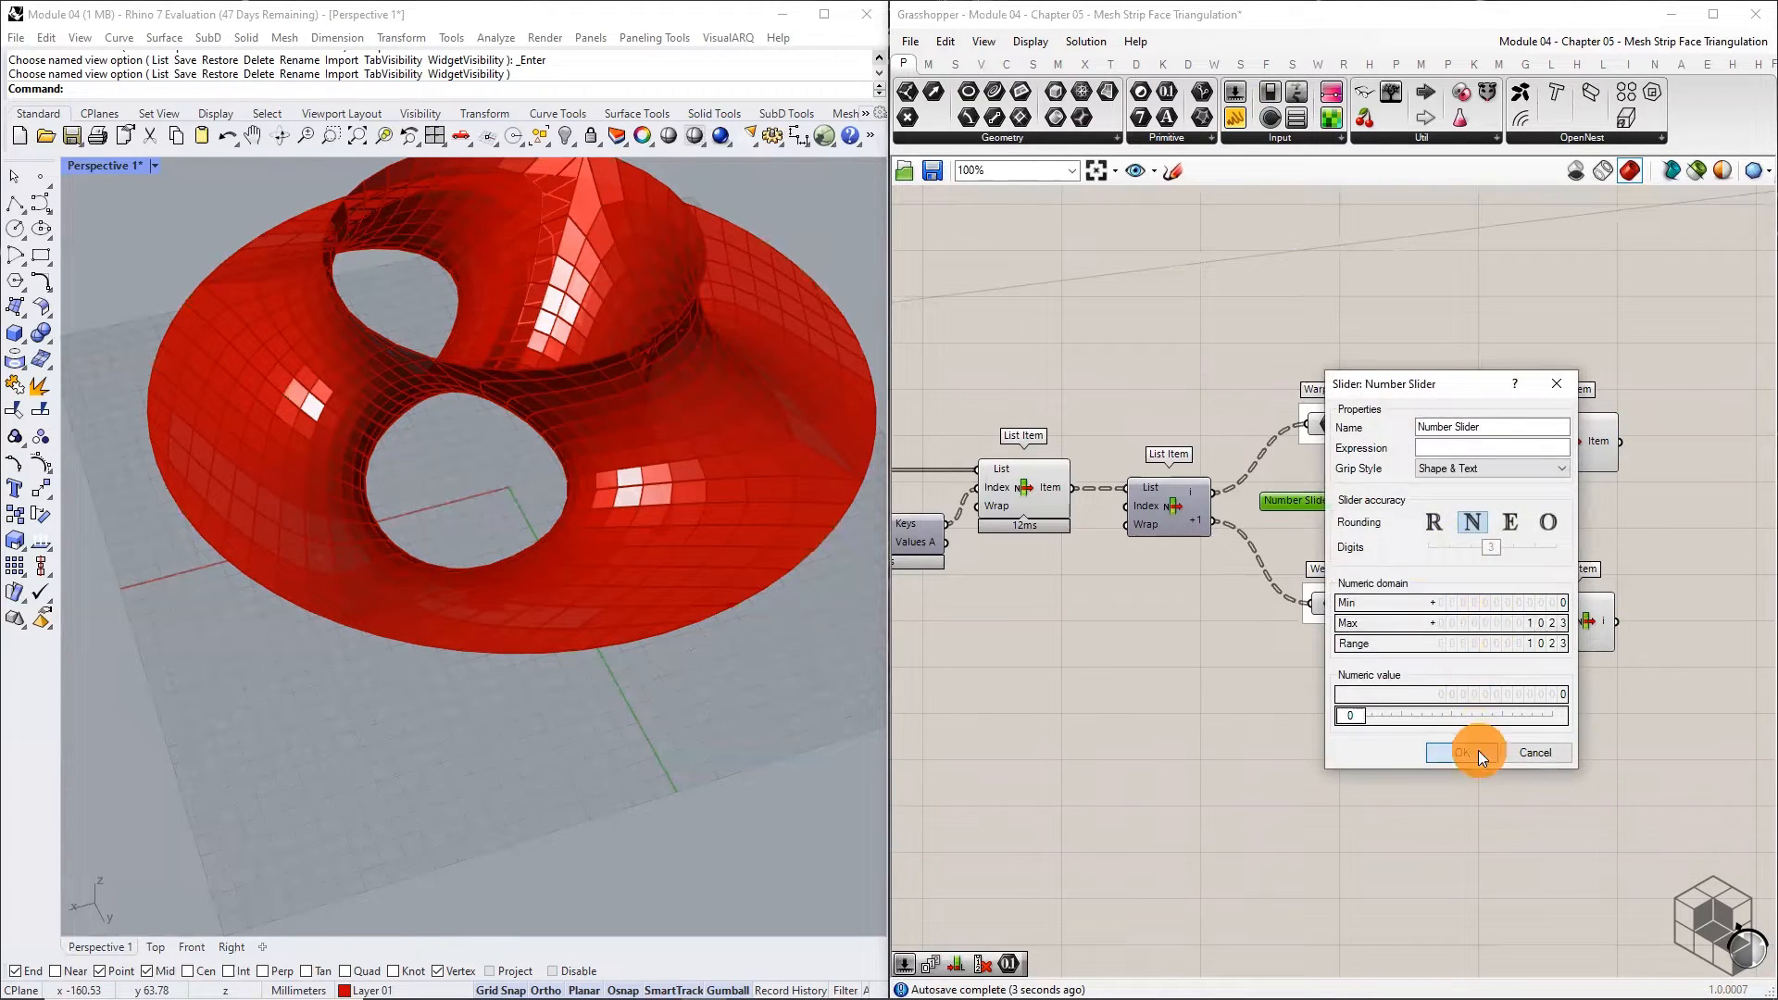
- Flatten the List inputs of the warp and weft List Items, and drive both Index inputs from the slider, leaving both components selected
{"action": "scroll", "coordinate": [1337, 526], "scroll_direction": "up", "scroll_amount": 3}
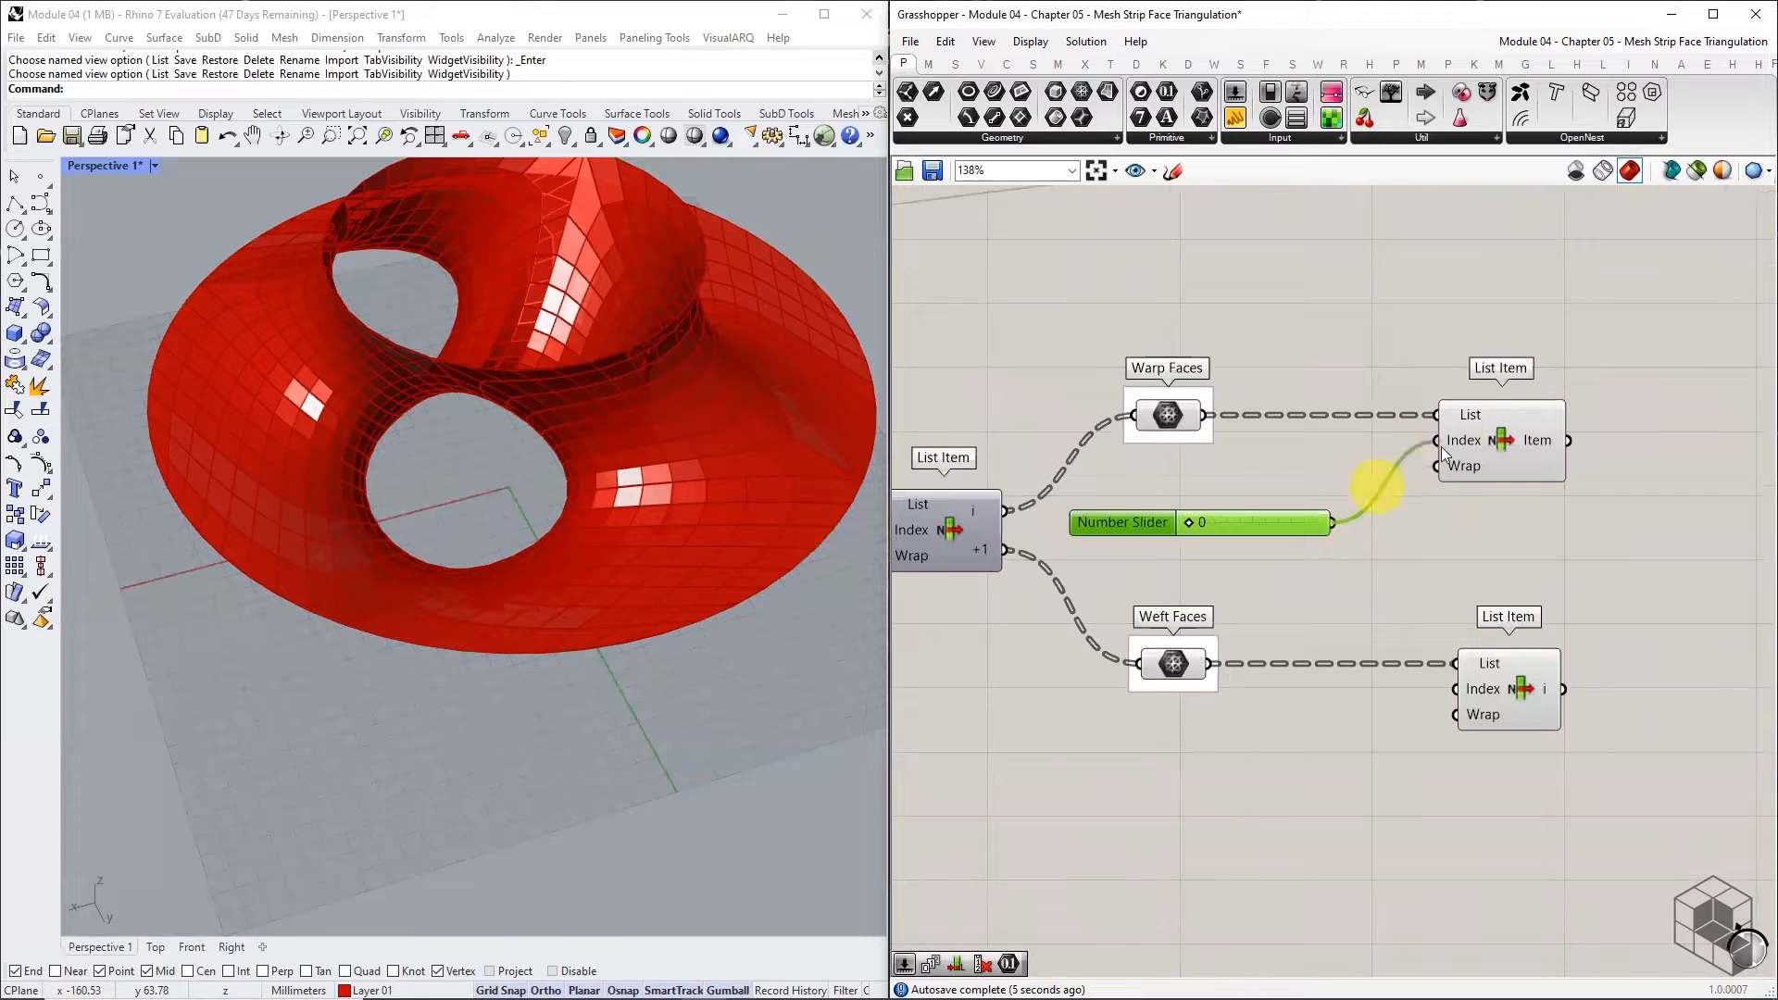
{"action": "left_click_drag", "start_coordinate": [1442, 454], "coordinate": [1438, 441]}
{"action": "right_click", "coordinate": [1449, 414]}
{"action": "left_click", "coordinate": [1491, 542]}
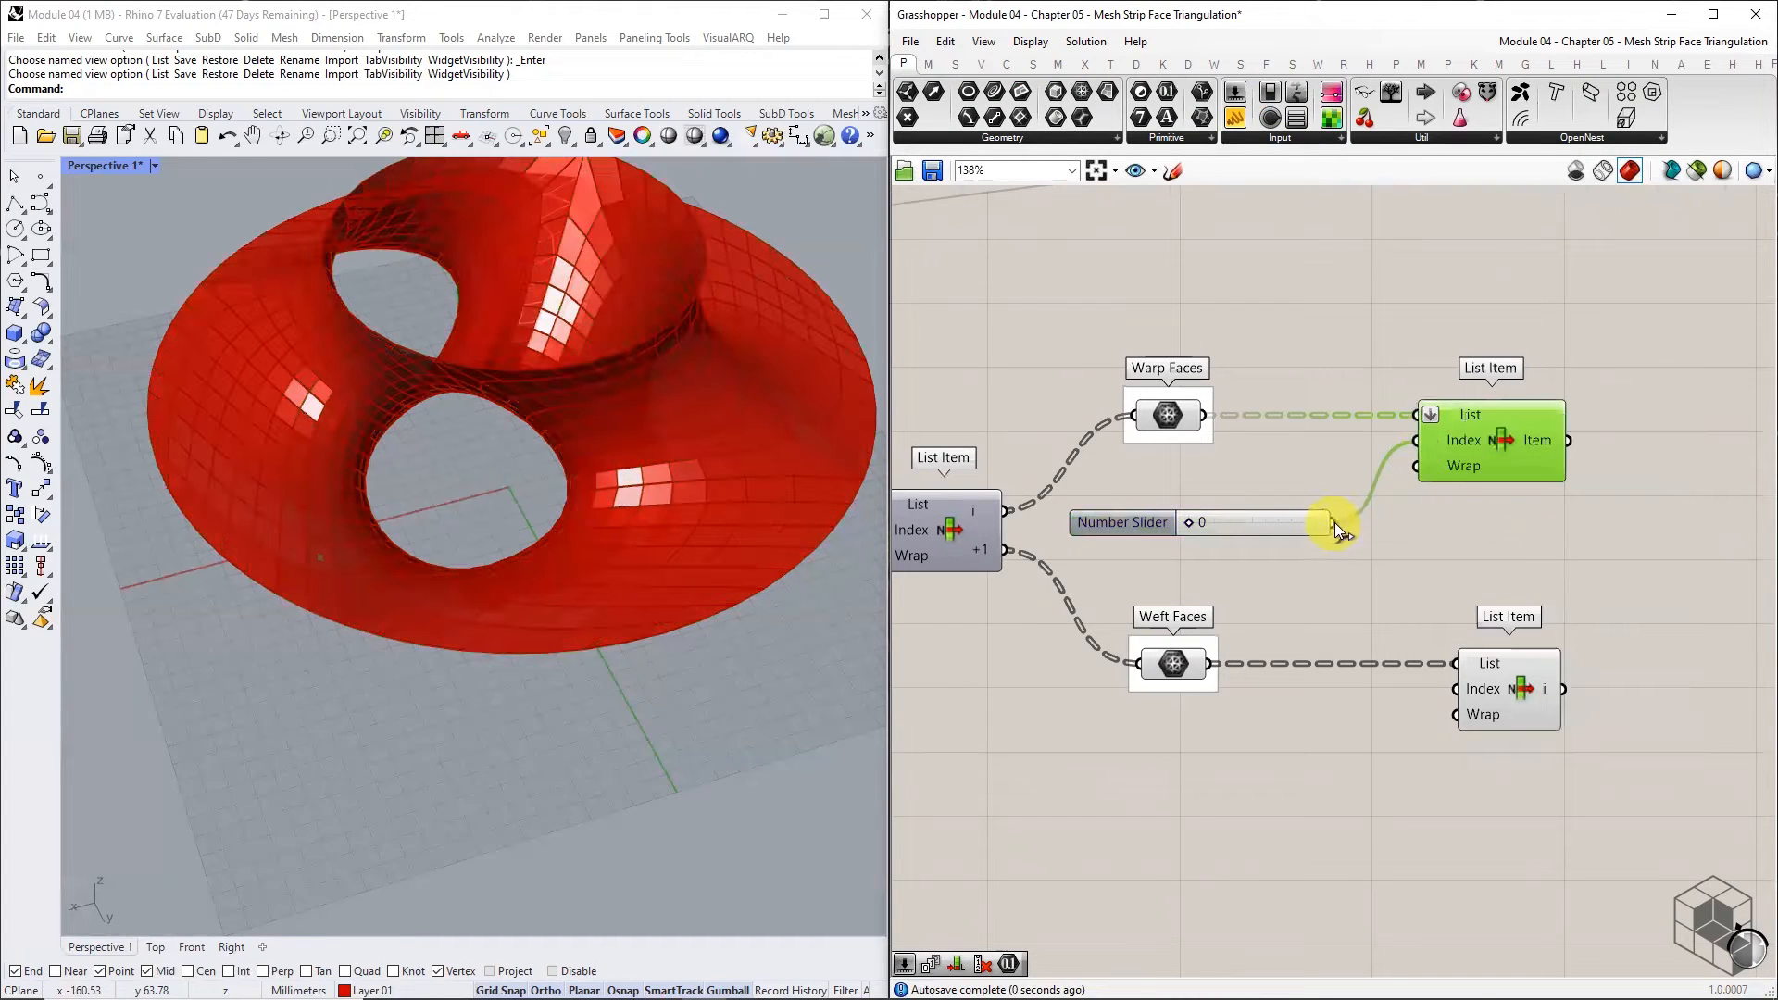
{"action": "right_click", "coordinate": [1469, 661]}
{"action": "left_click", "coordinate": [1486, 773]}
{"action": "left_click_drag", "start_coordinate": [1334, 522], "coordinate": [1443, 680]}
{"action": "left_click_drag", "start_coordinate": [1631, 413], "coordinate": [1465, 674]}
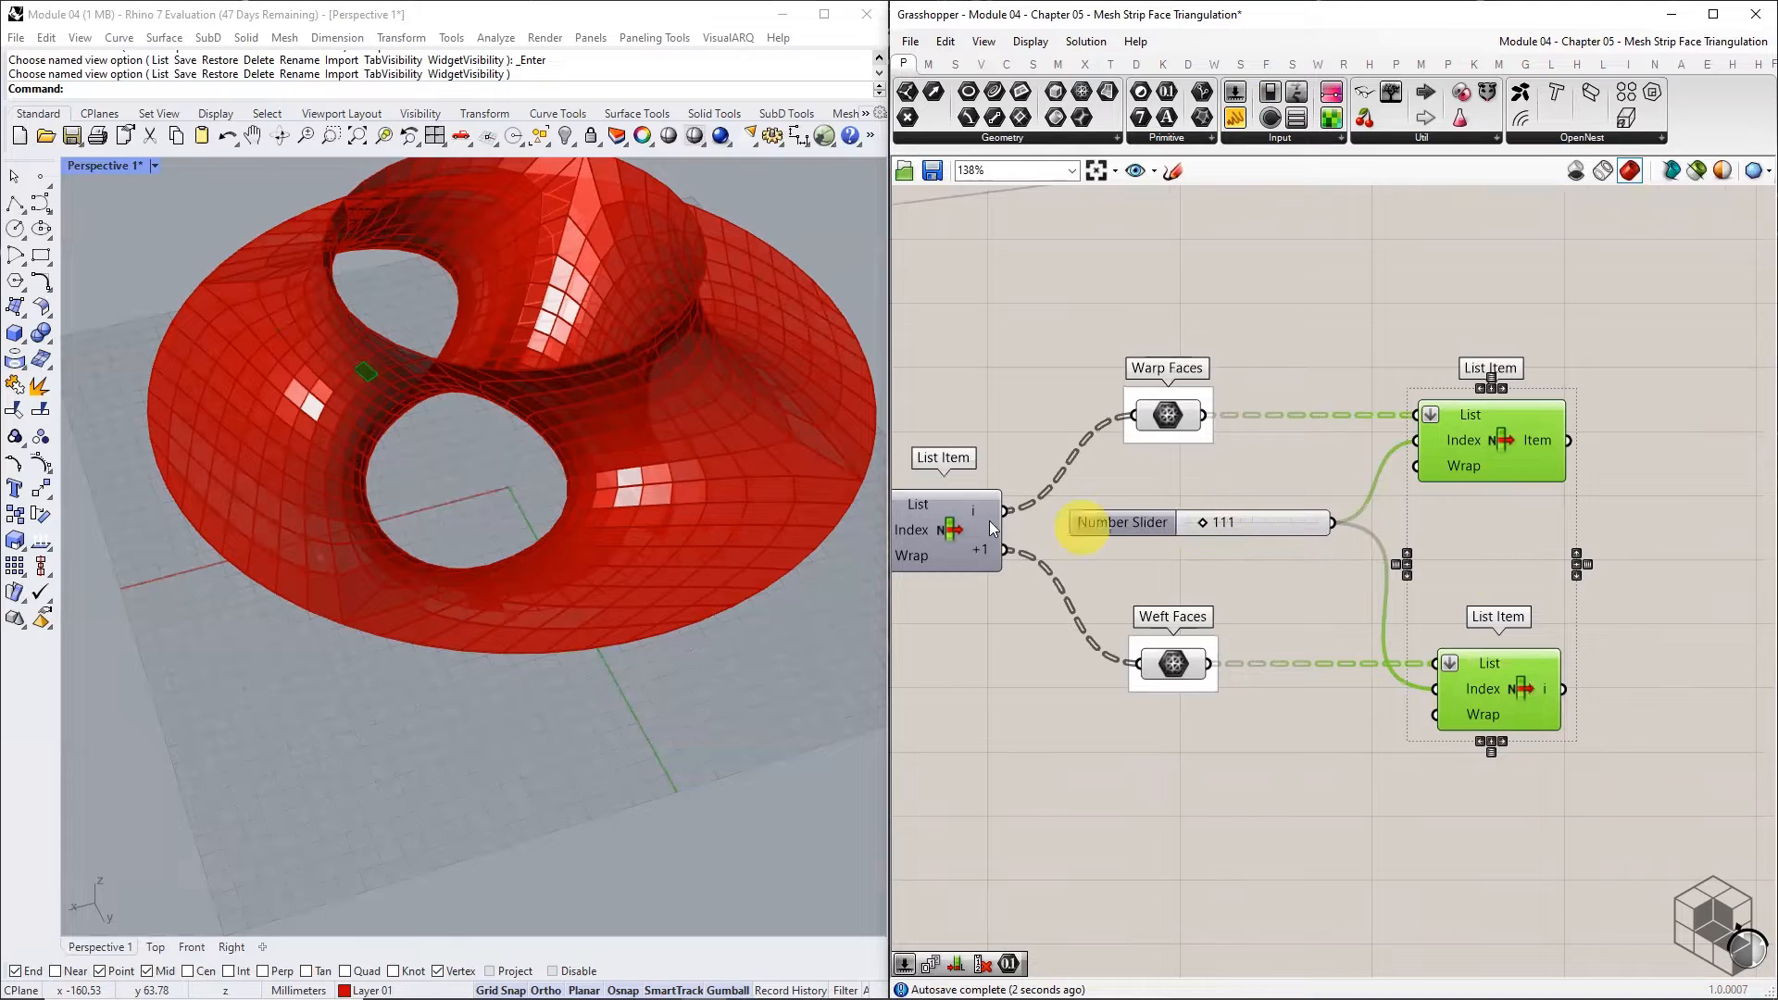
- Move the index slider to 207 and examine the highlighted warp and weft face pairs on the model
{"action": "scroll", "coordinate": [381, 357], "scroll_direction": "up", "scroll_amount": 12}
{"action": "scroll", "coordinate": [587, 480], "scroll_direction": "down", "scroll_amount": 8}
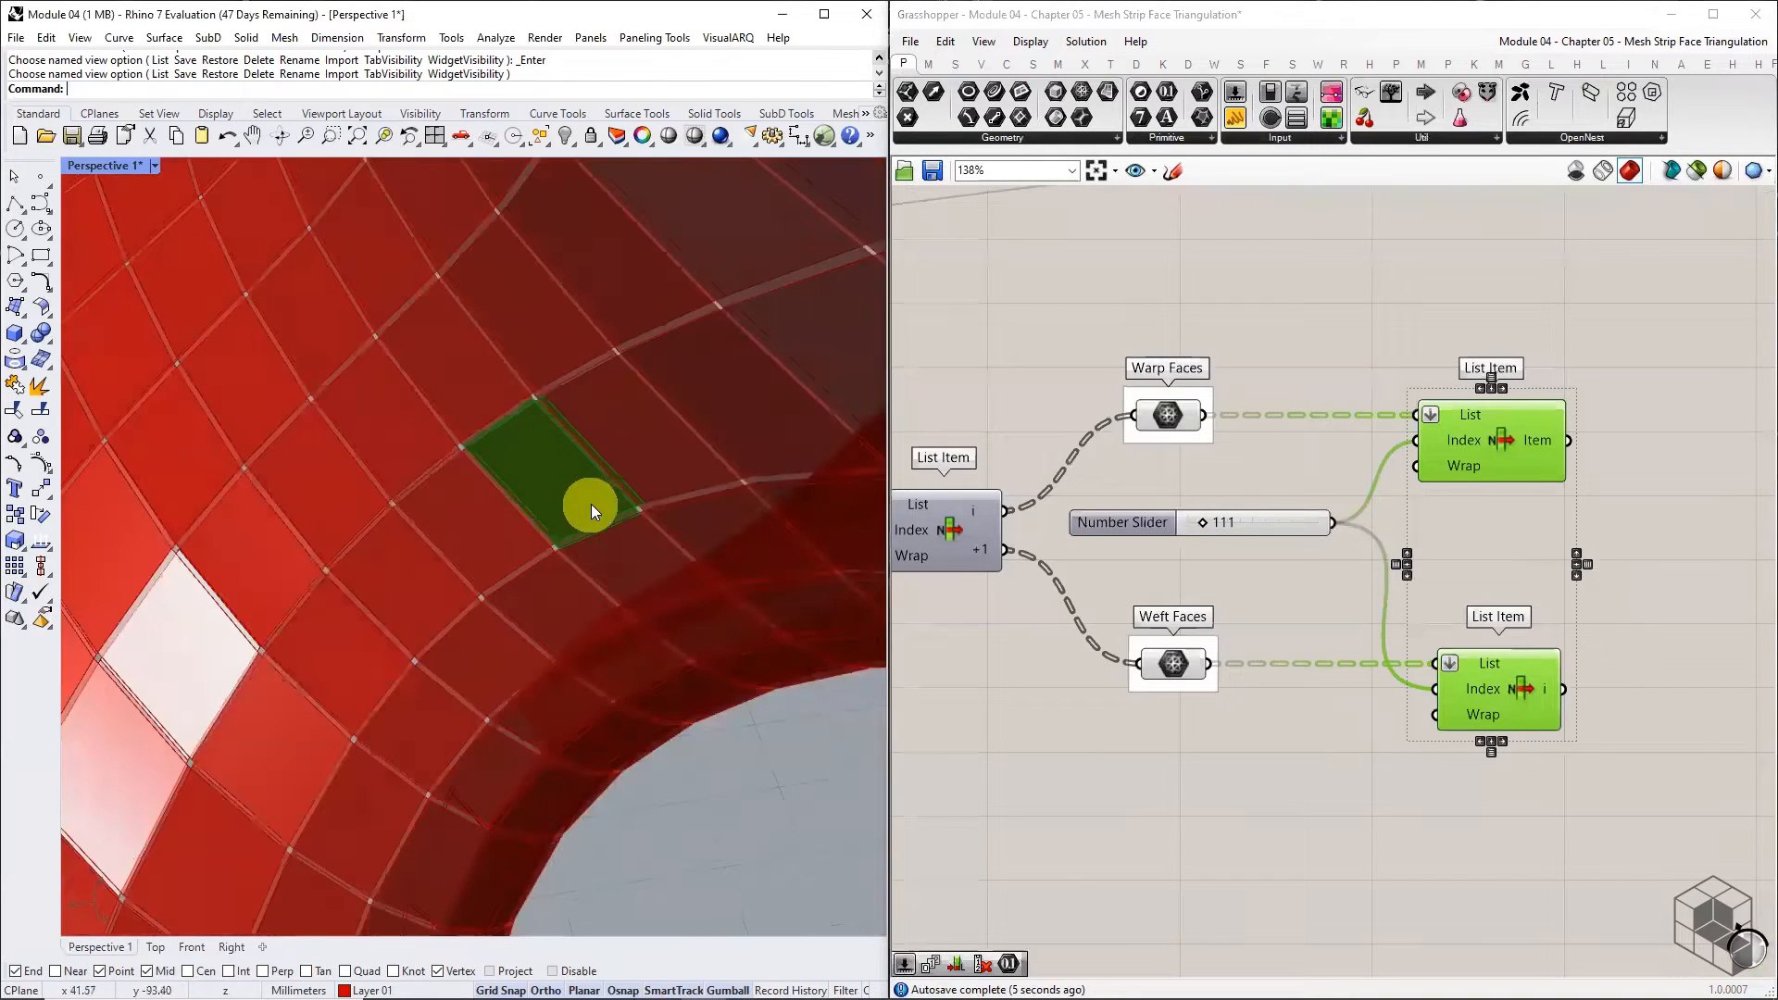
{"action": "scroll", "coordinate": [426, 498], "scroll_direction": "down", "scroll_amount": 4}
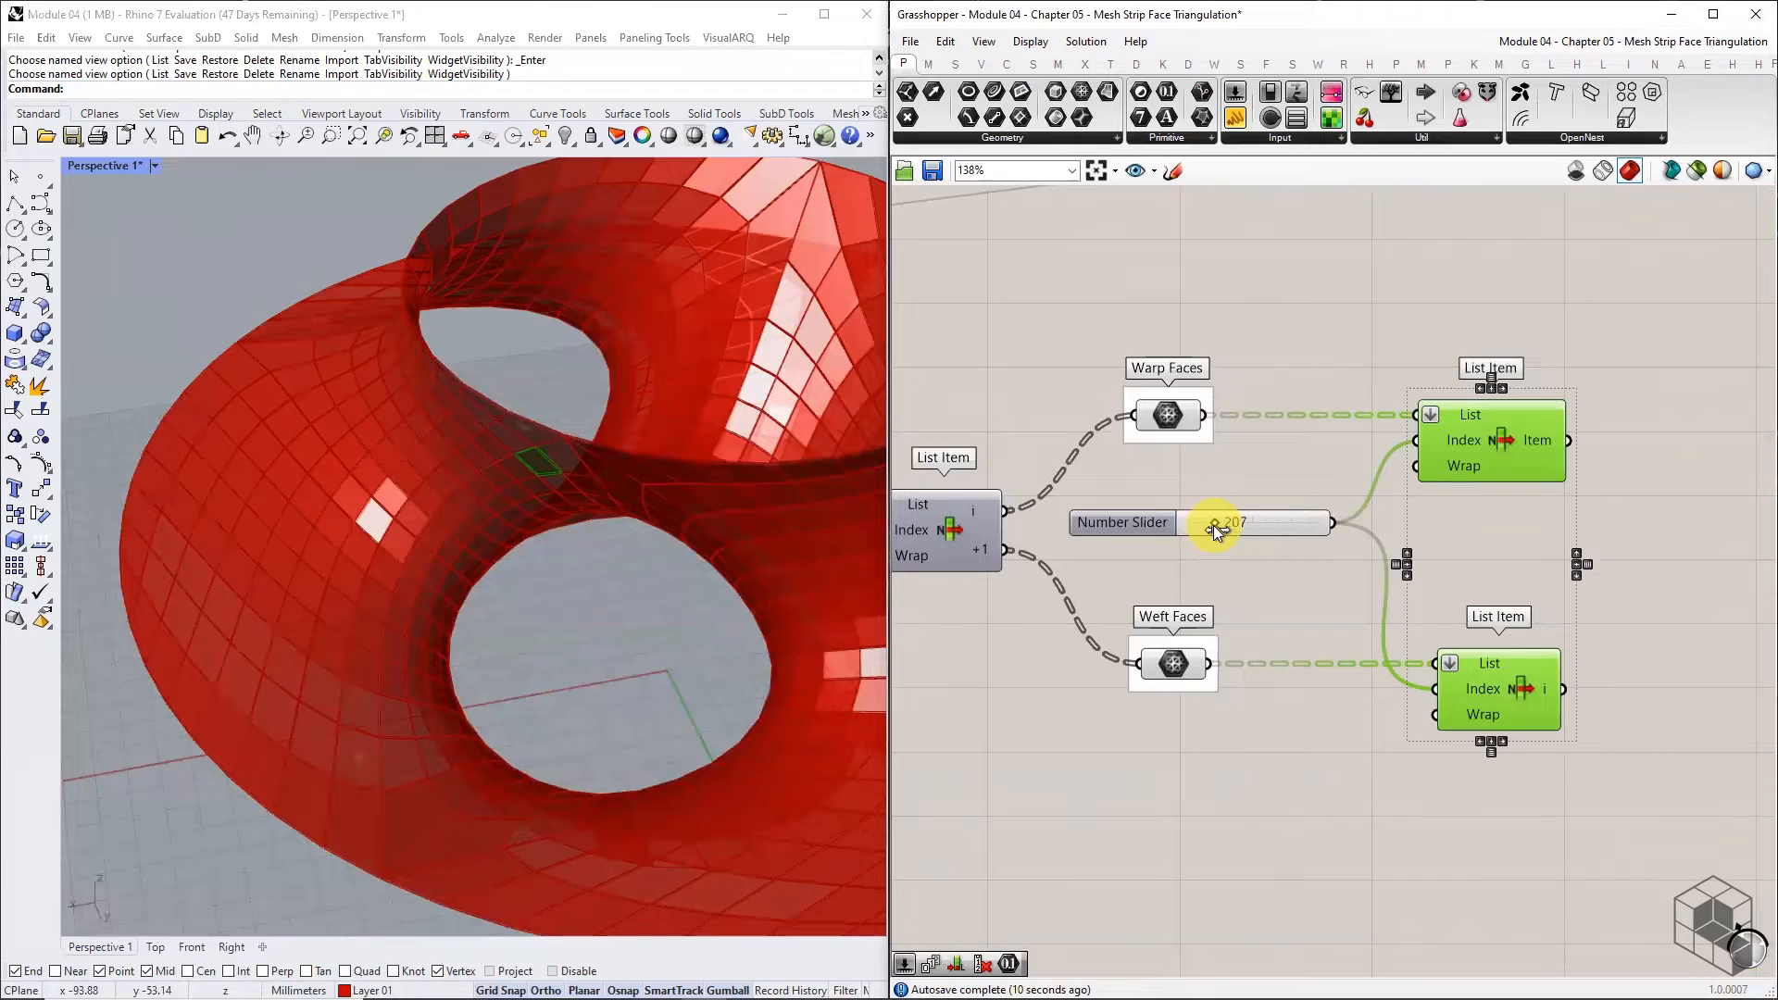
{"action": "scroll", "coordinate": [517, 459], "scroll_direction": "up", "scroll_amount": 5}
{"action": "scroll", "coordinate": [476, 508], "scroll_direction": "down", "scroll_amount": 3}
{"action": "scroll", "coordinate": [196, 522], "scroll_direction": "up", "scroll_amount": 8}
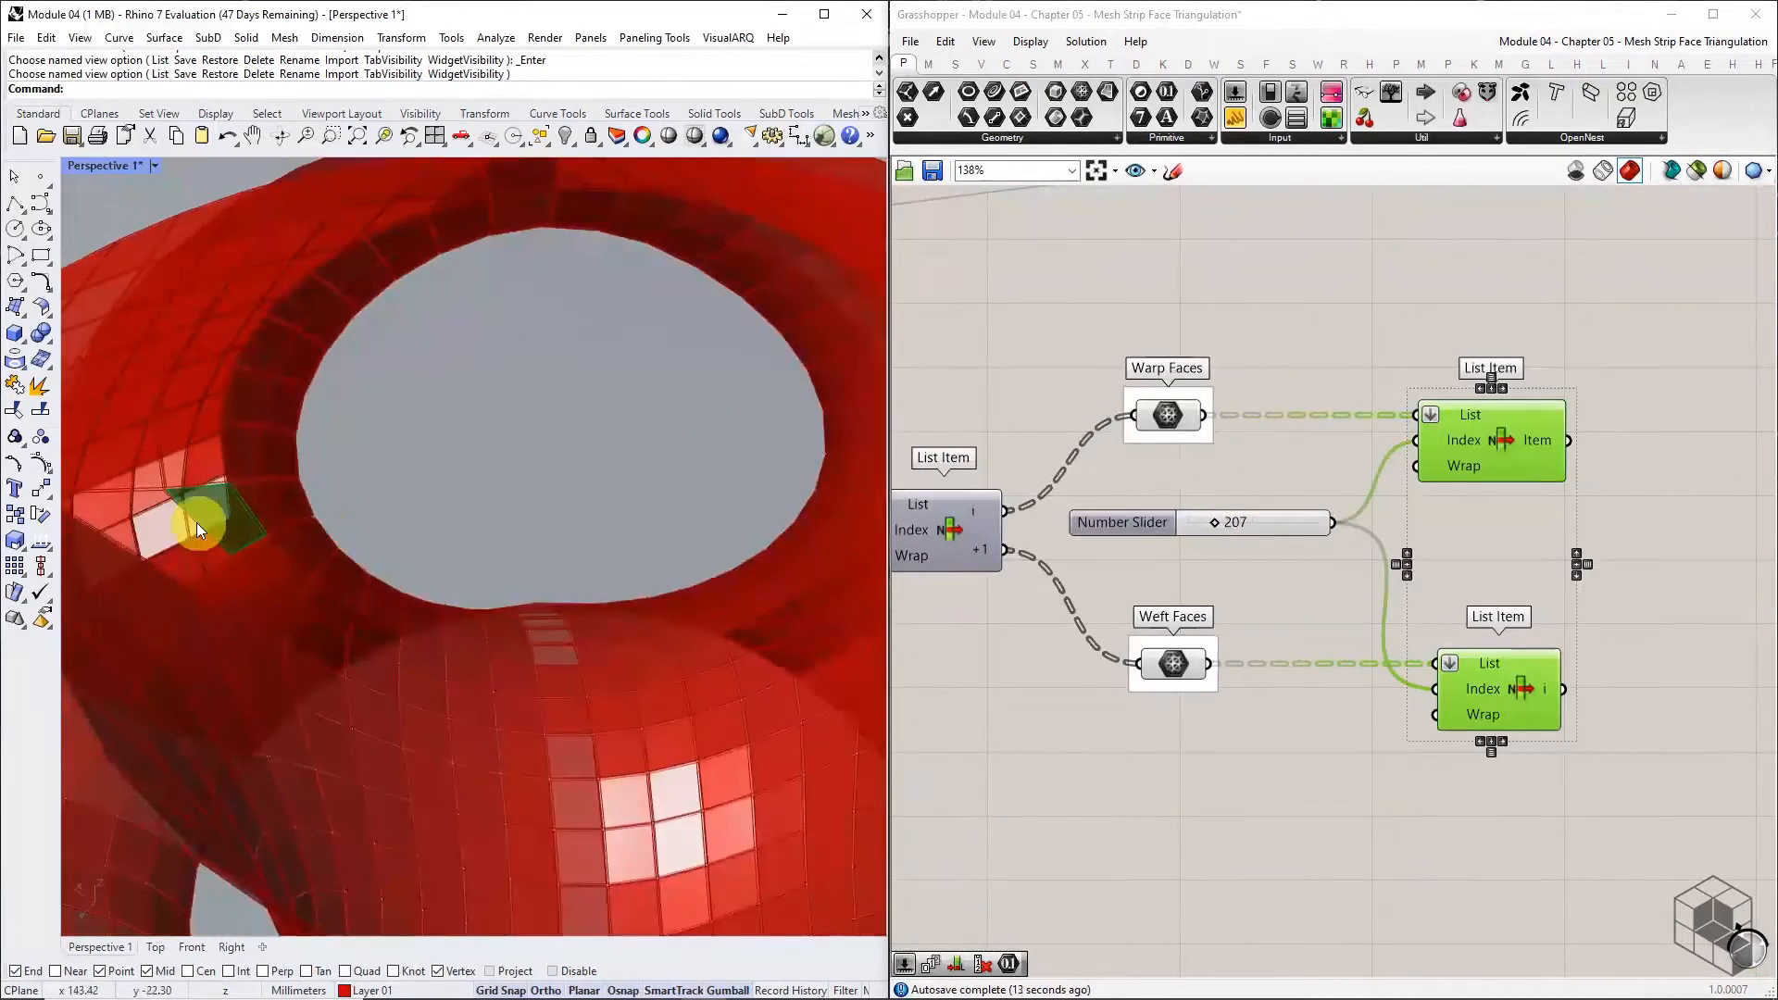
{"action": "scroll", "coordinate": [197, 523], "scroll_direction": "up", "scroll_amount": 8}
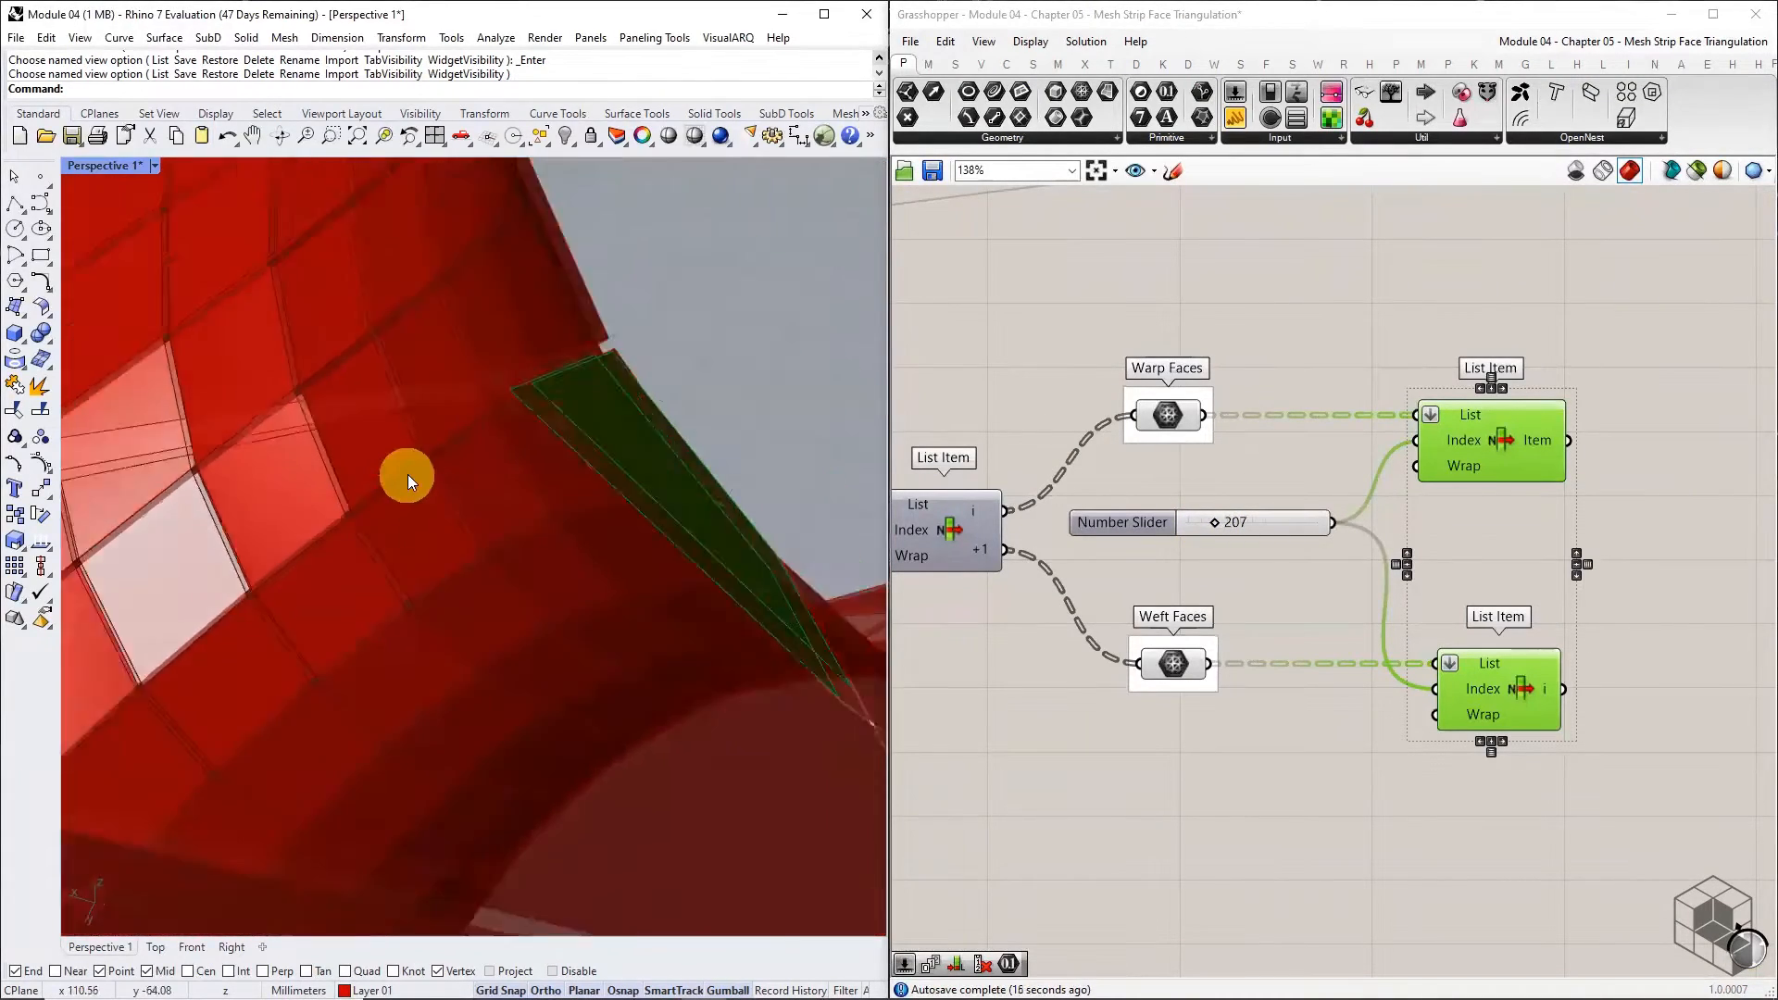
{"action": "scroll", "coordinate": [476, 497], "scroll_direction": "down", "scroll_amount": 10}
{"action": "scroll", "coordinate": [547, 500], "scroll_direction": "up", "scroll_amount": 3}
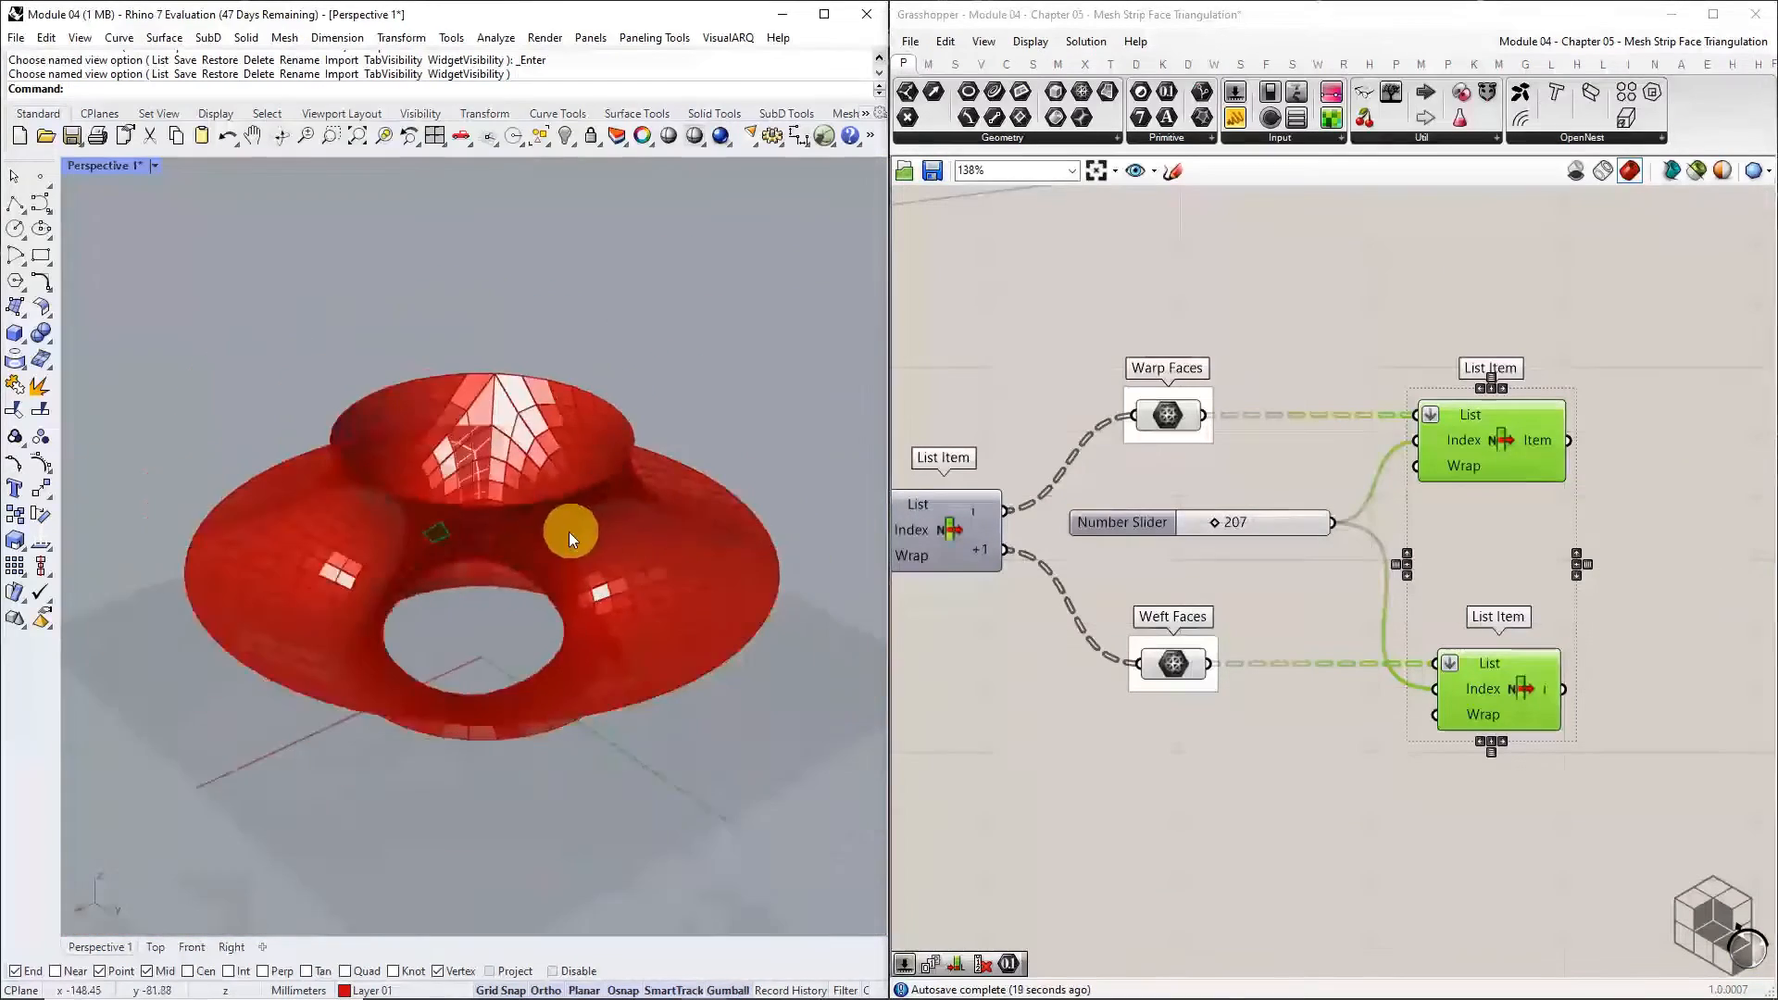
{"action": "scroll", "coordinate": [571, 540], "scroll_direction": "up", "scroll_amount": 3}
- Delete the index slider and both List Items attached to Warp Faces and Weft Faces, then check the Weft Faces data
{"action": "left_click", "coordinate": [1310, 569]}
{"action": "left_click_drag", "start_coordinate": [1596, 365], "coordinate": [1338, 745]}
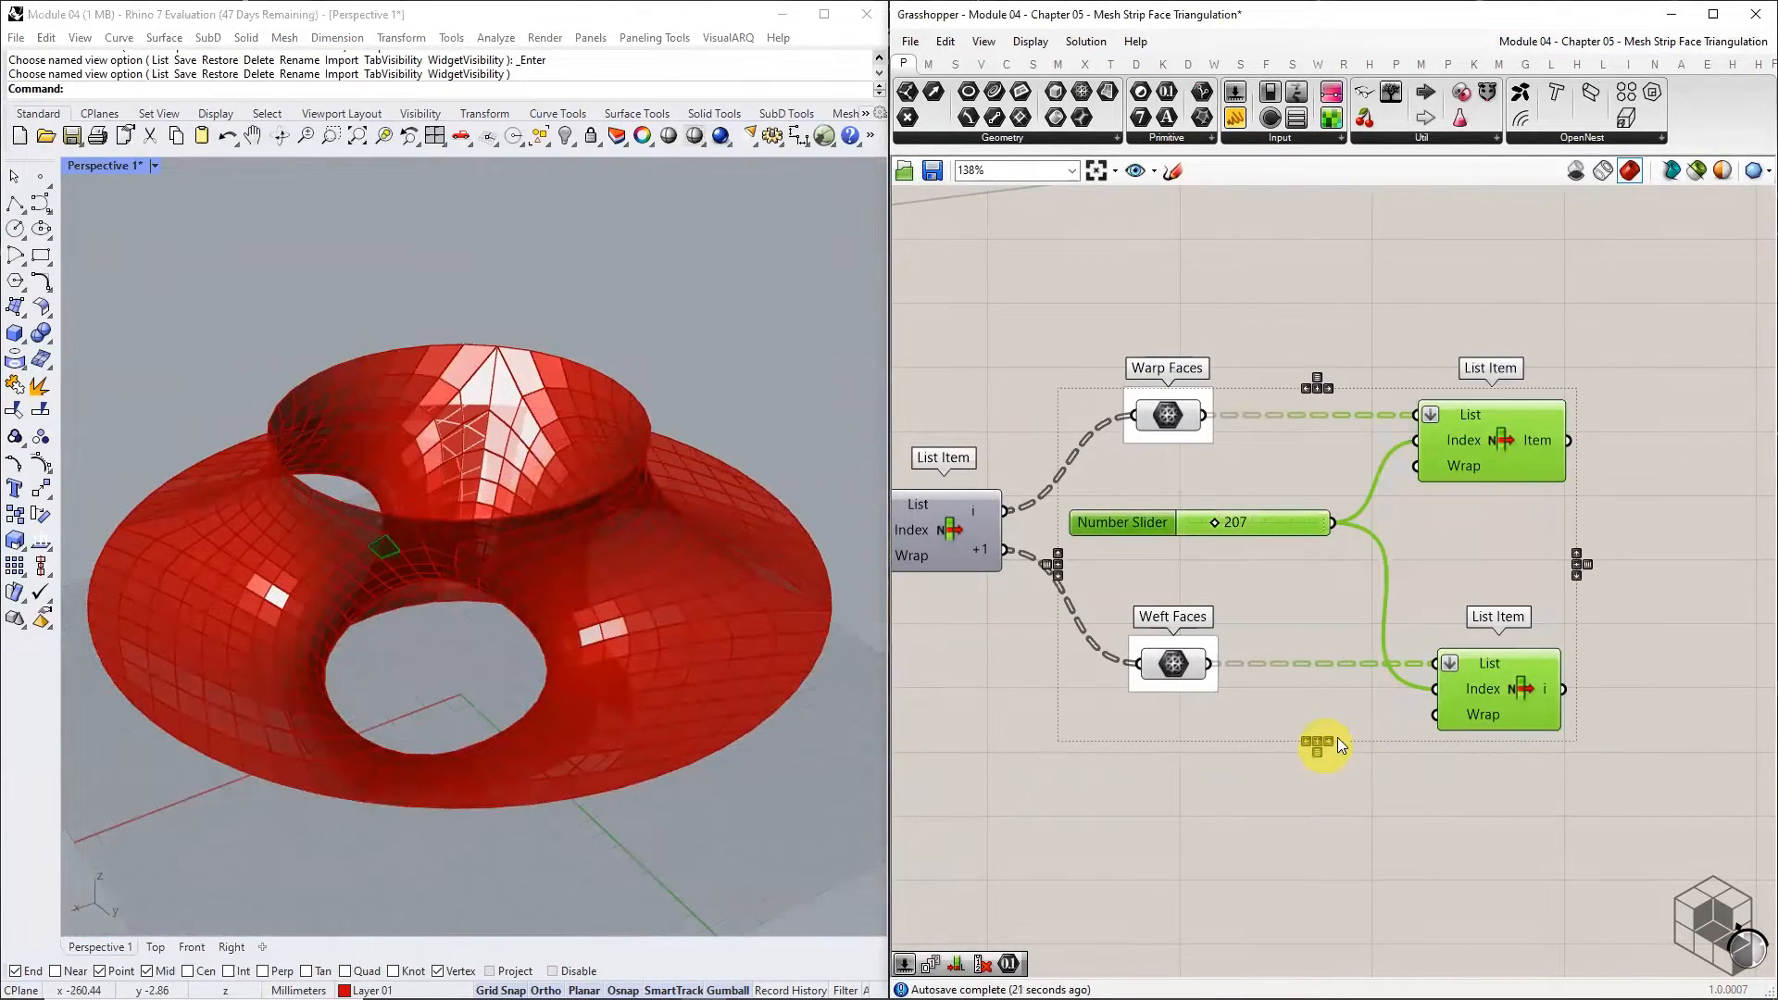
{"action": "key", "text": "Delete"}
{"action": "mouse_move", "coordinate": [1179, 666]}
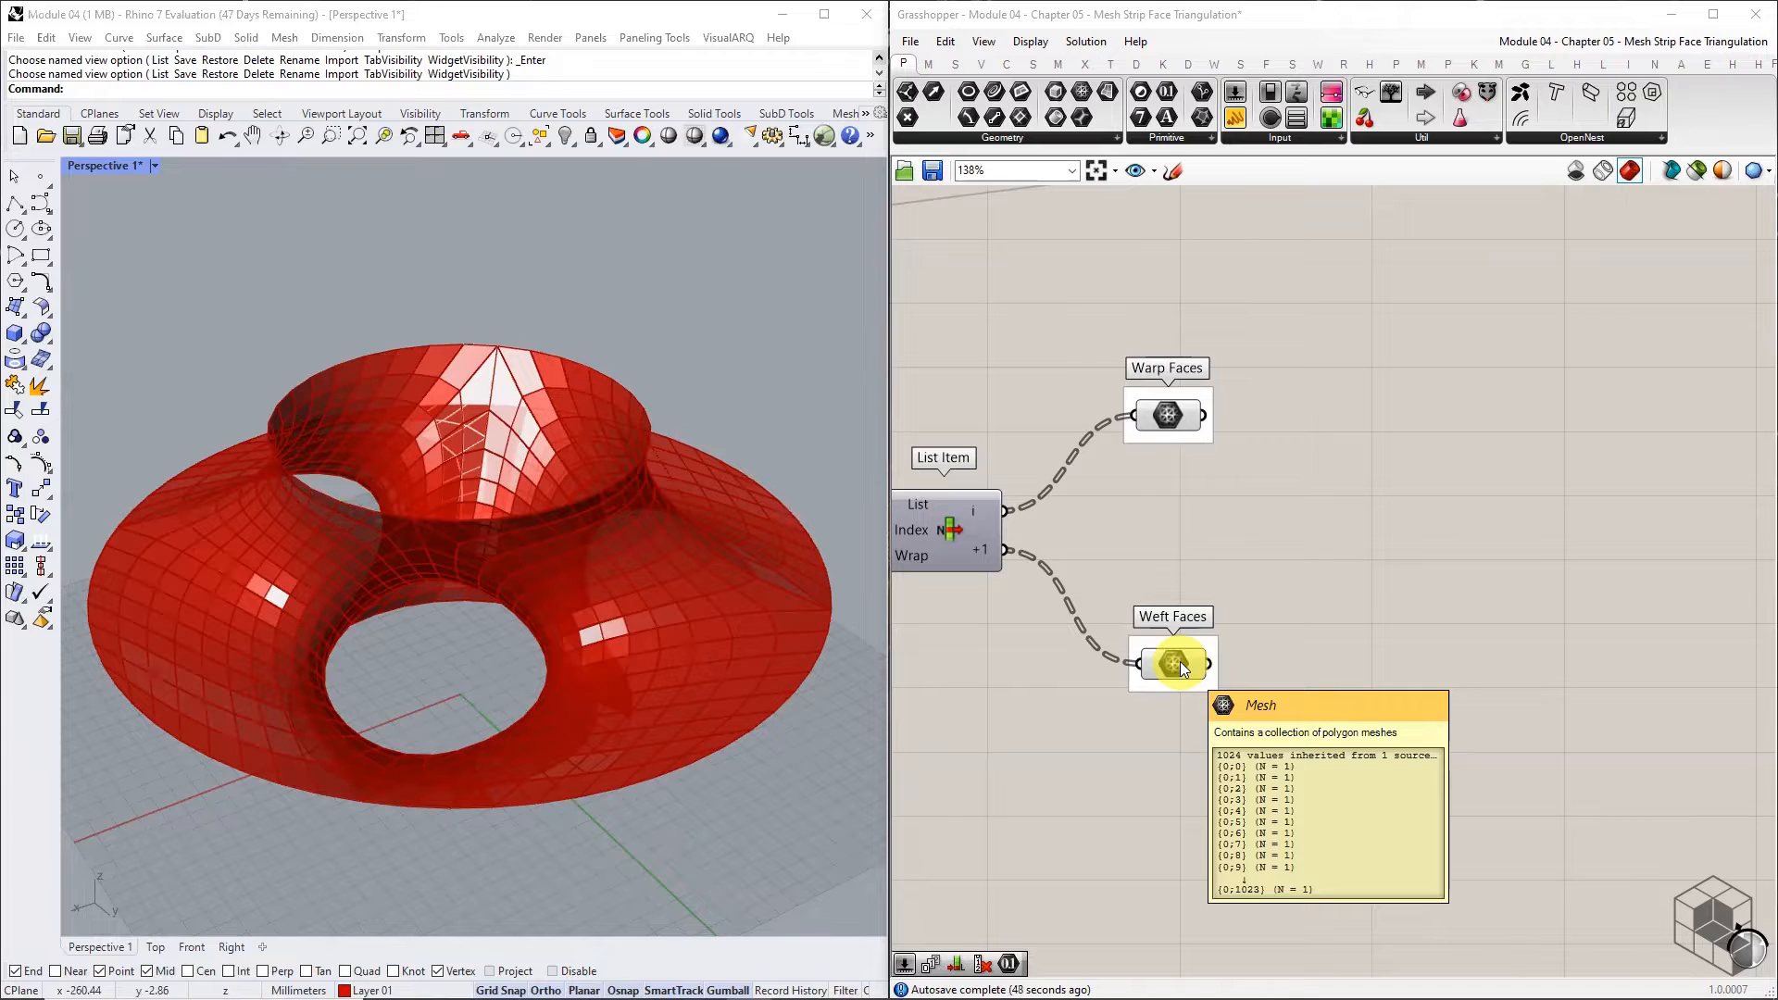
- Add a Number parameter fed by the sorted Keys output of Sort List and place it below the List Item
{"action": "right_click_drag", "start_coordinate": [1181, 664], "coordinate": [1567, 663]}
{"action": "scroll", "coordinate": [1567, 663], "scroll_direction": "down", "scroll_amount": 3}
{"action": "right_click_drag", "start_coordinate": [1250, 687], "coordinate": [1369, 679]}
{"action": "scroll", "coordinate": [1311, 650], "scroll_direction": "up", "scroll_amount": 3}
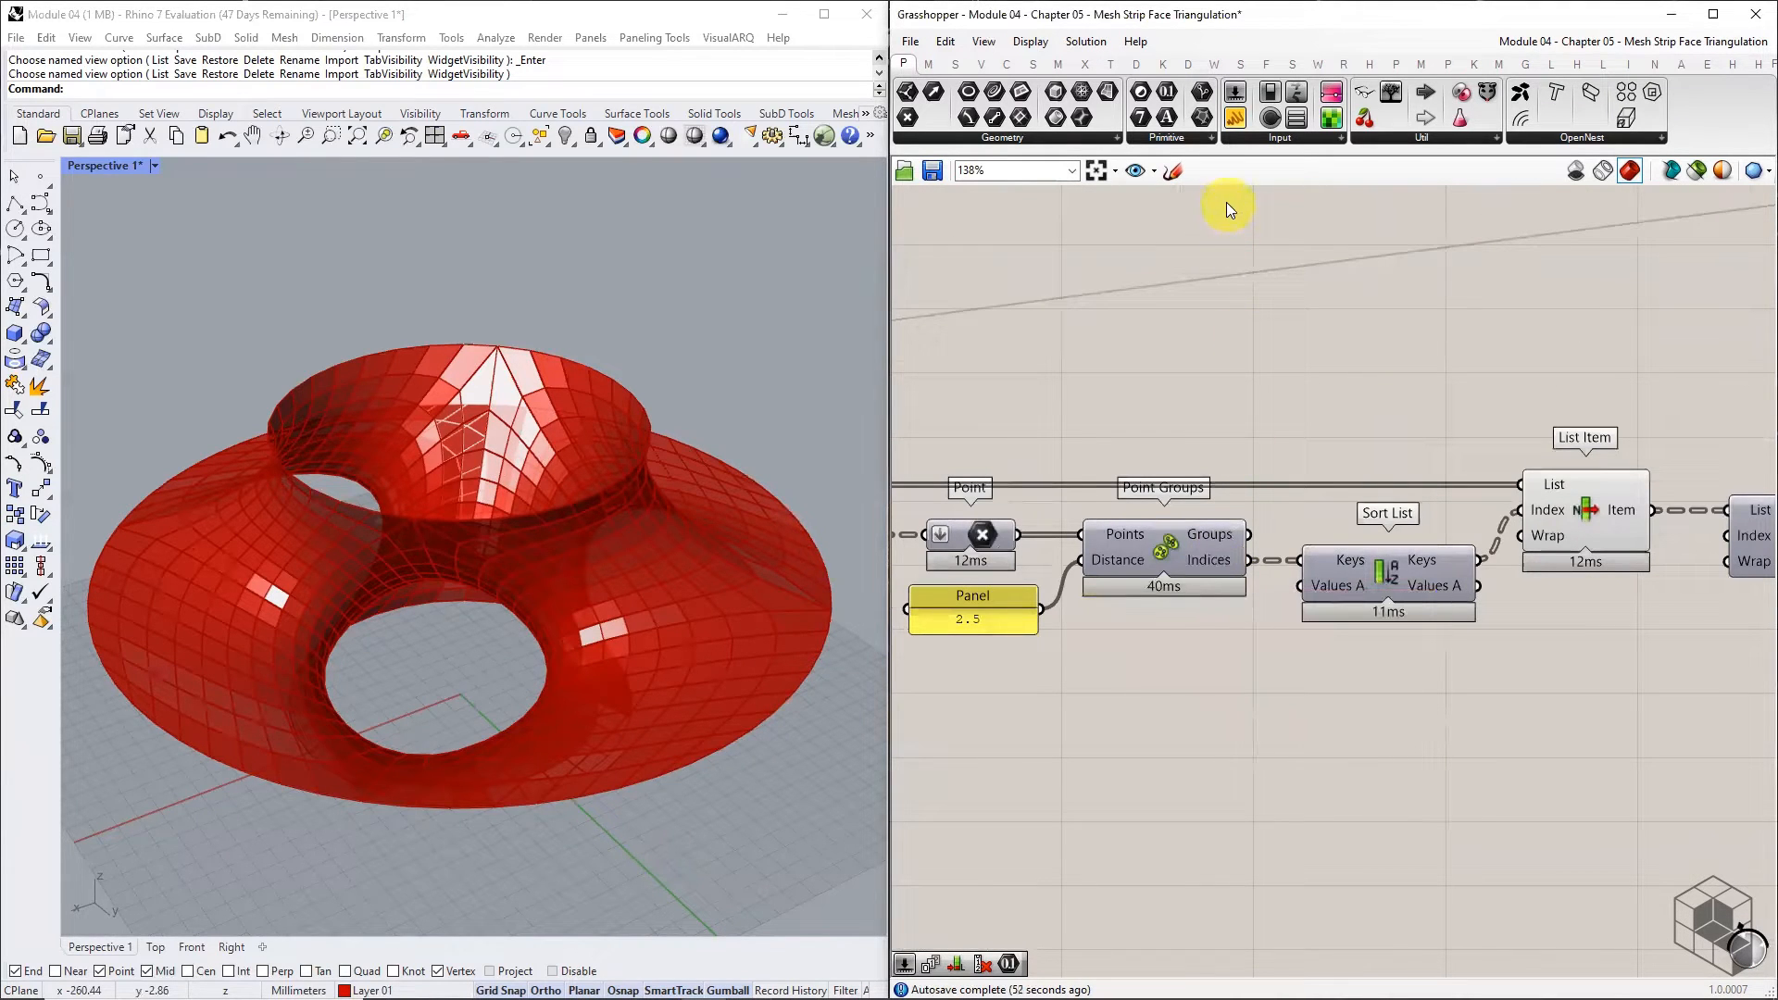
{"action": "left_click", "coordinate": [1182, 135]}
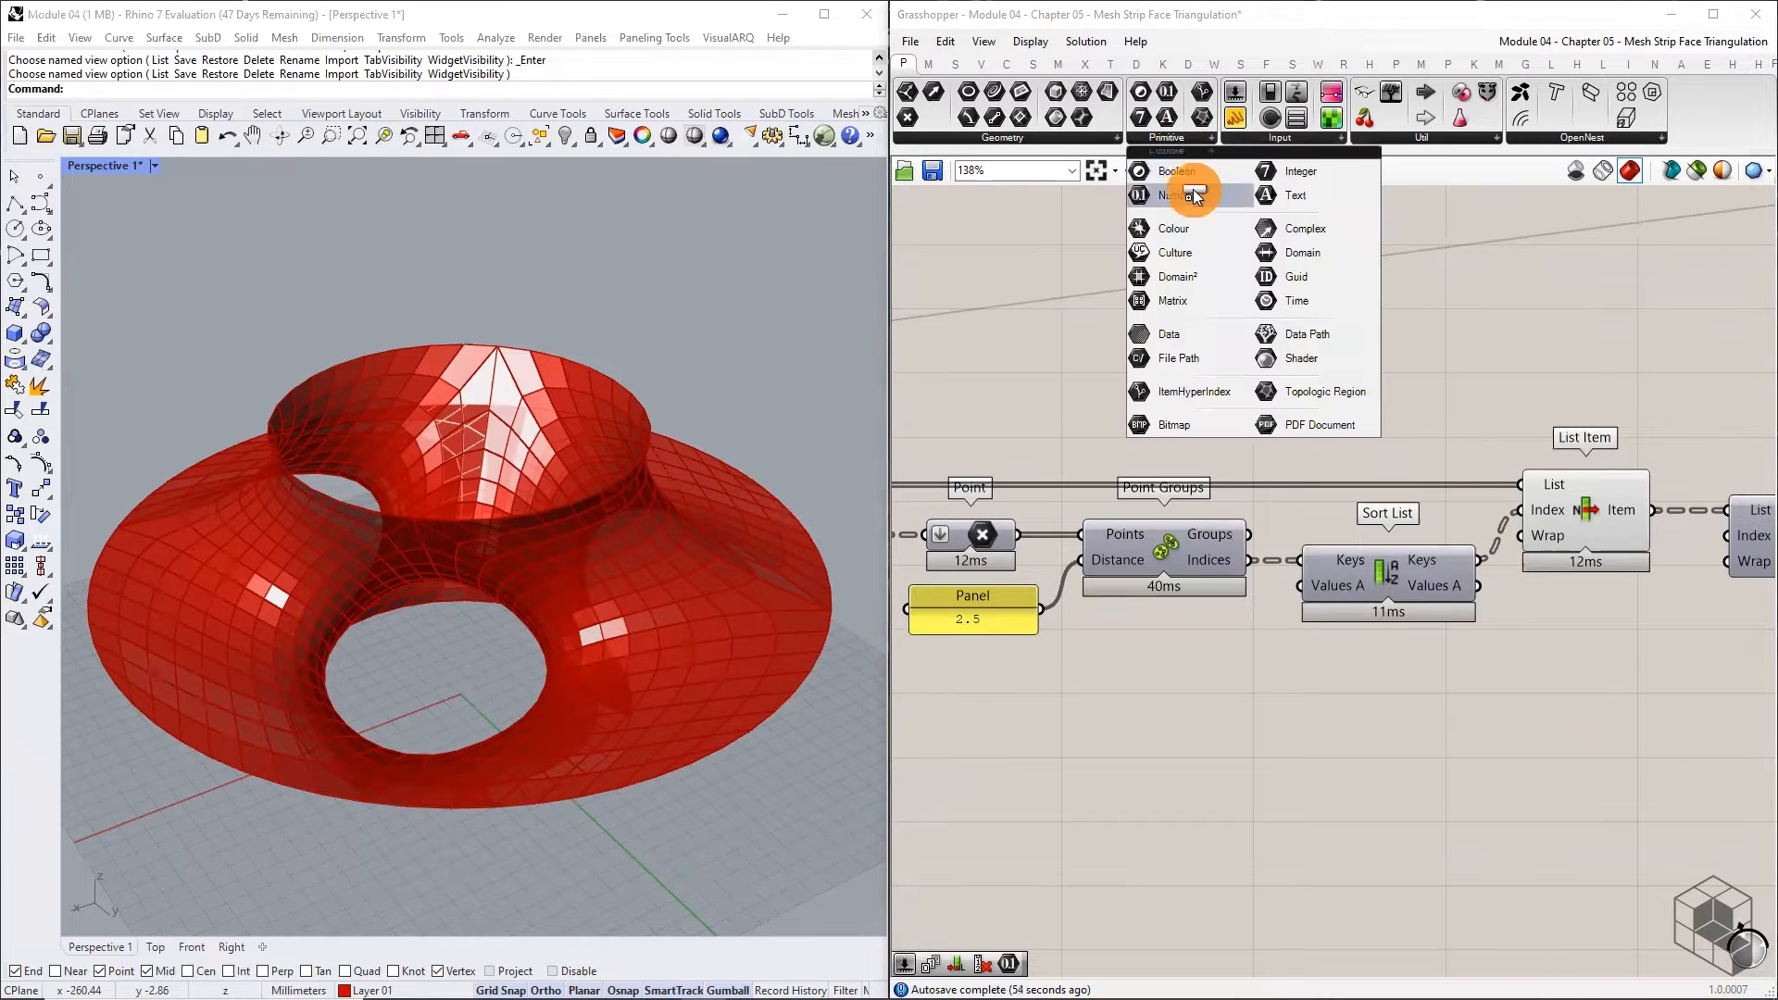
{"action": "left_click_drag", "start_coordinate": [1196, 196], "coordinate": [1391, 310]}
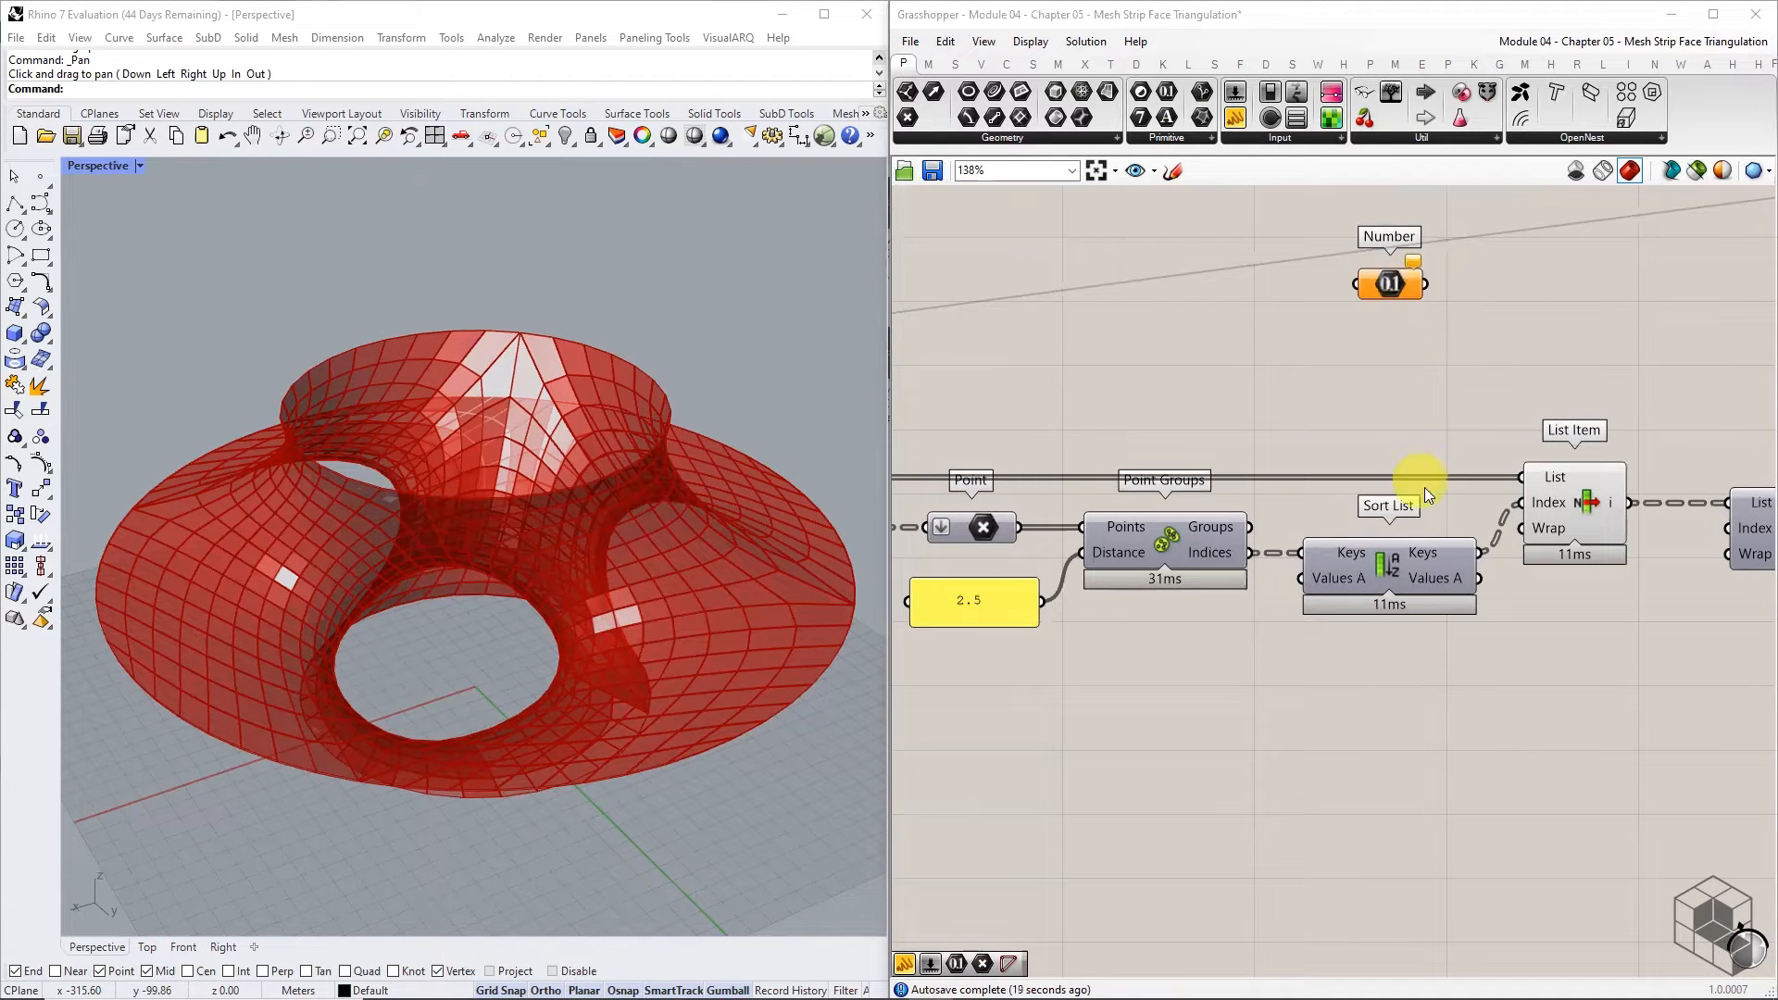
{"action": "left_click_drag", "start_coordinate": [1481, 544], "coordinate": [1617, 795]}
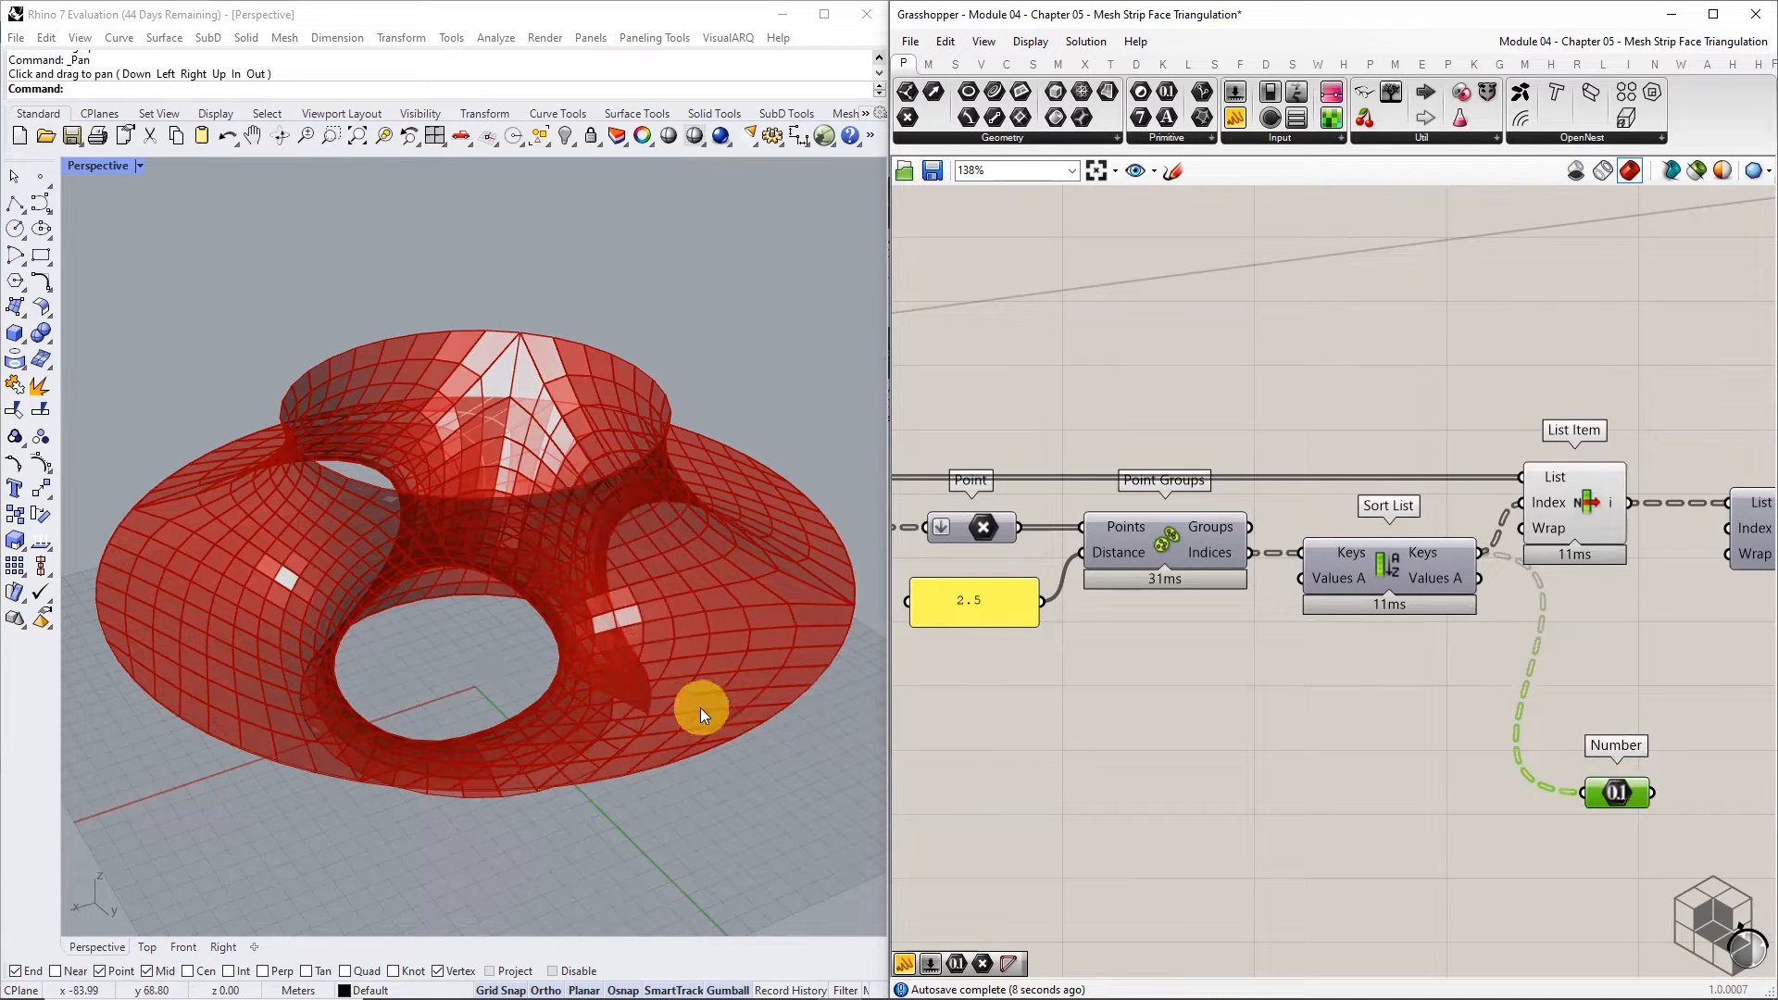
{"action": "left_click_drag", "start_coordinate": [1617, 796], "coordinate": [1634, 748]}
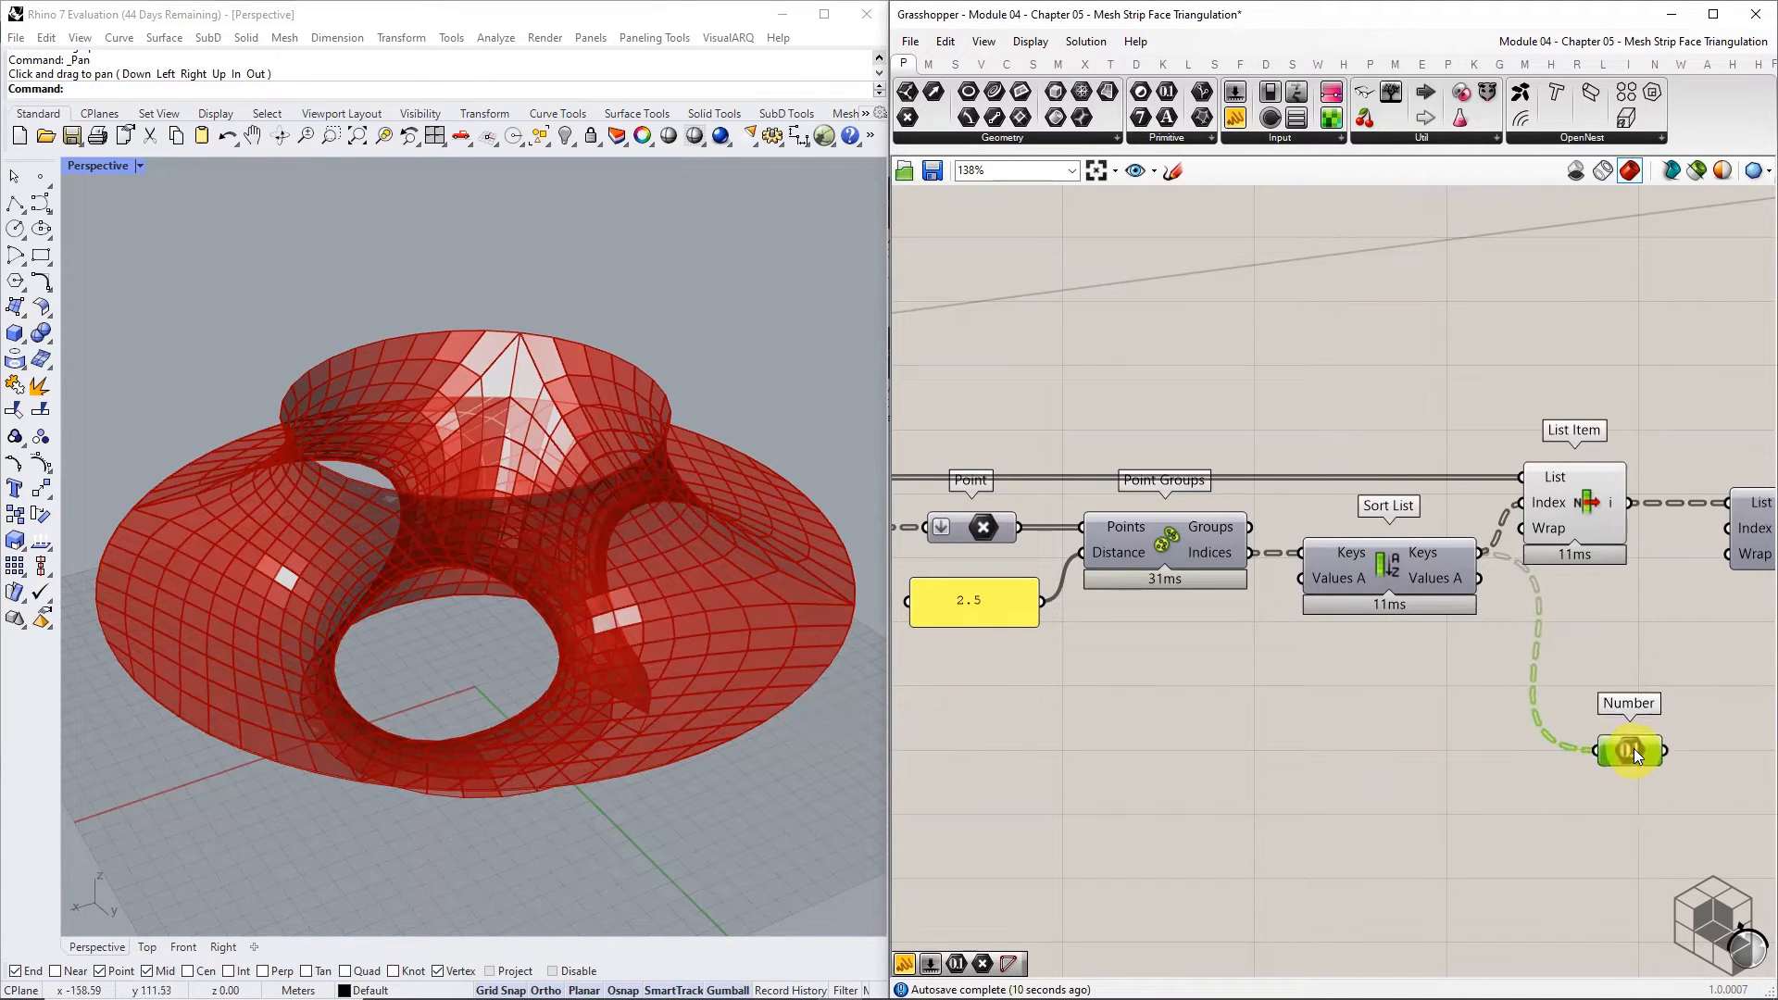
- Group the Number parameter with a blob outline and colour the group cyan
{"action": "middle_click", "coordinate": [1634, 748]}
{"action": "left_click", "coordinate": [1627, 700]}
{"action": "right_click", "coordinate": [1640, 726]}
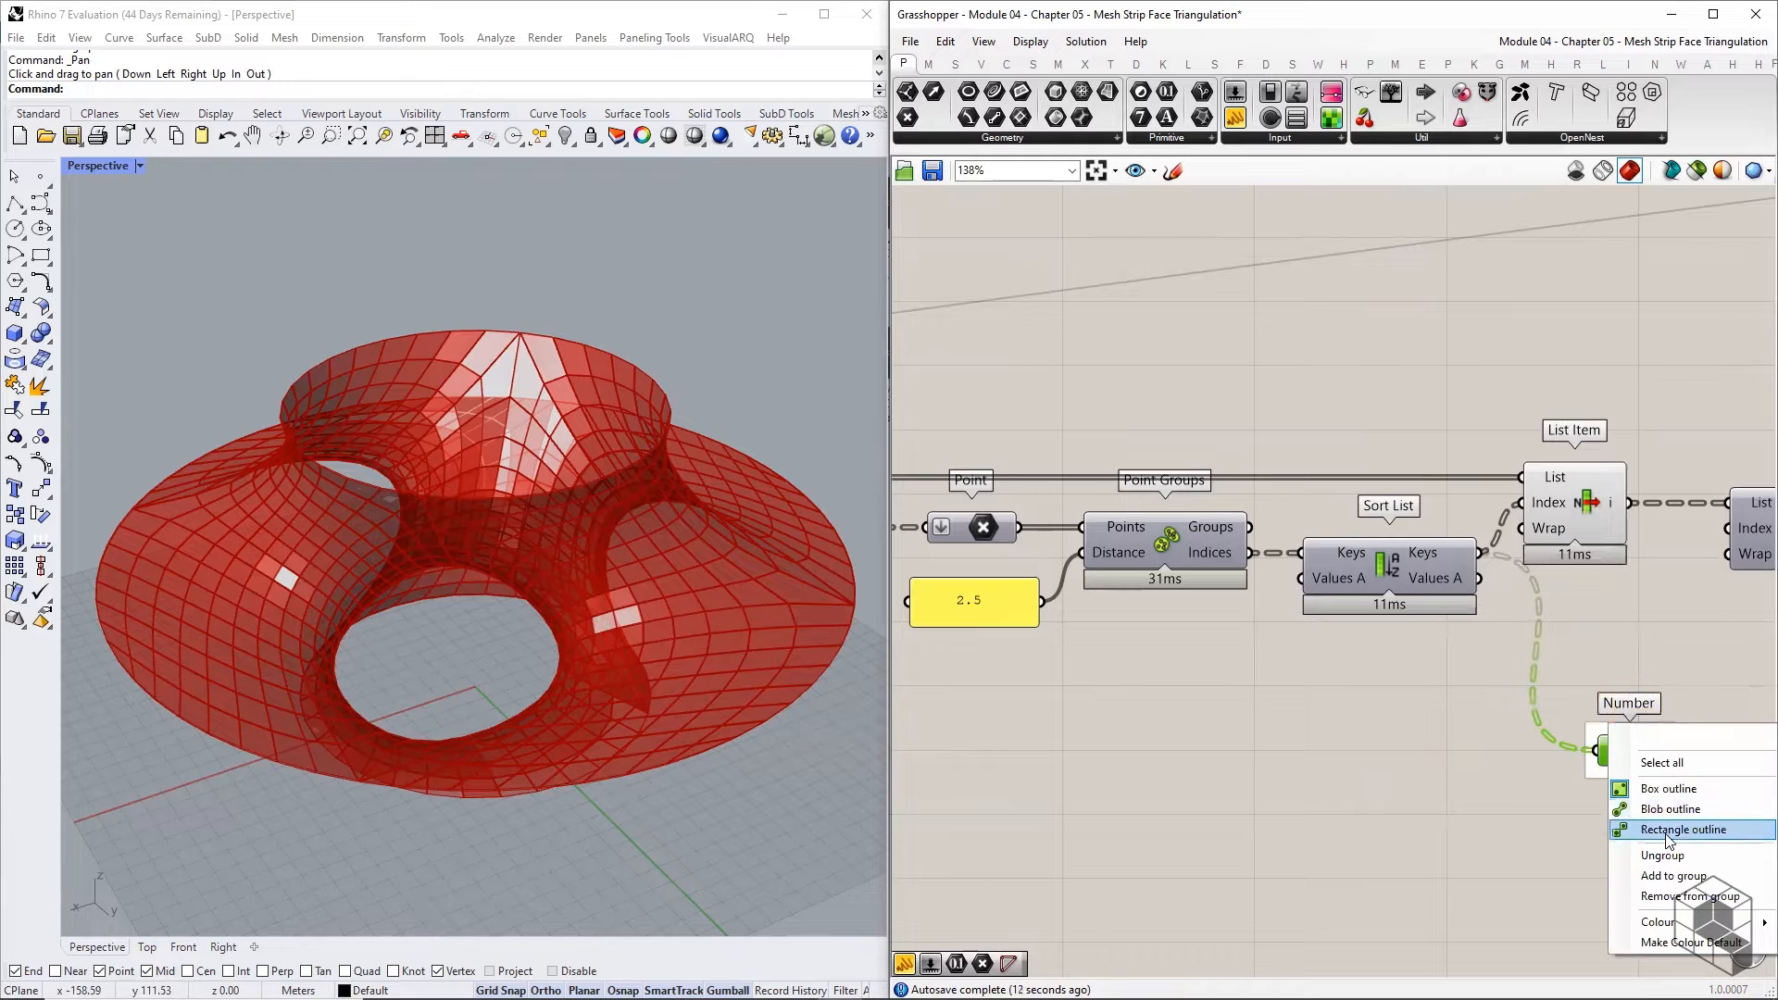
{"action": "left_click", "coordinate": [1670, 808]}
{"action": "right_click", "coordinate": [1643, 722]}
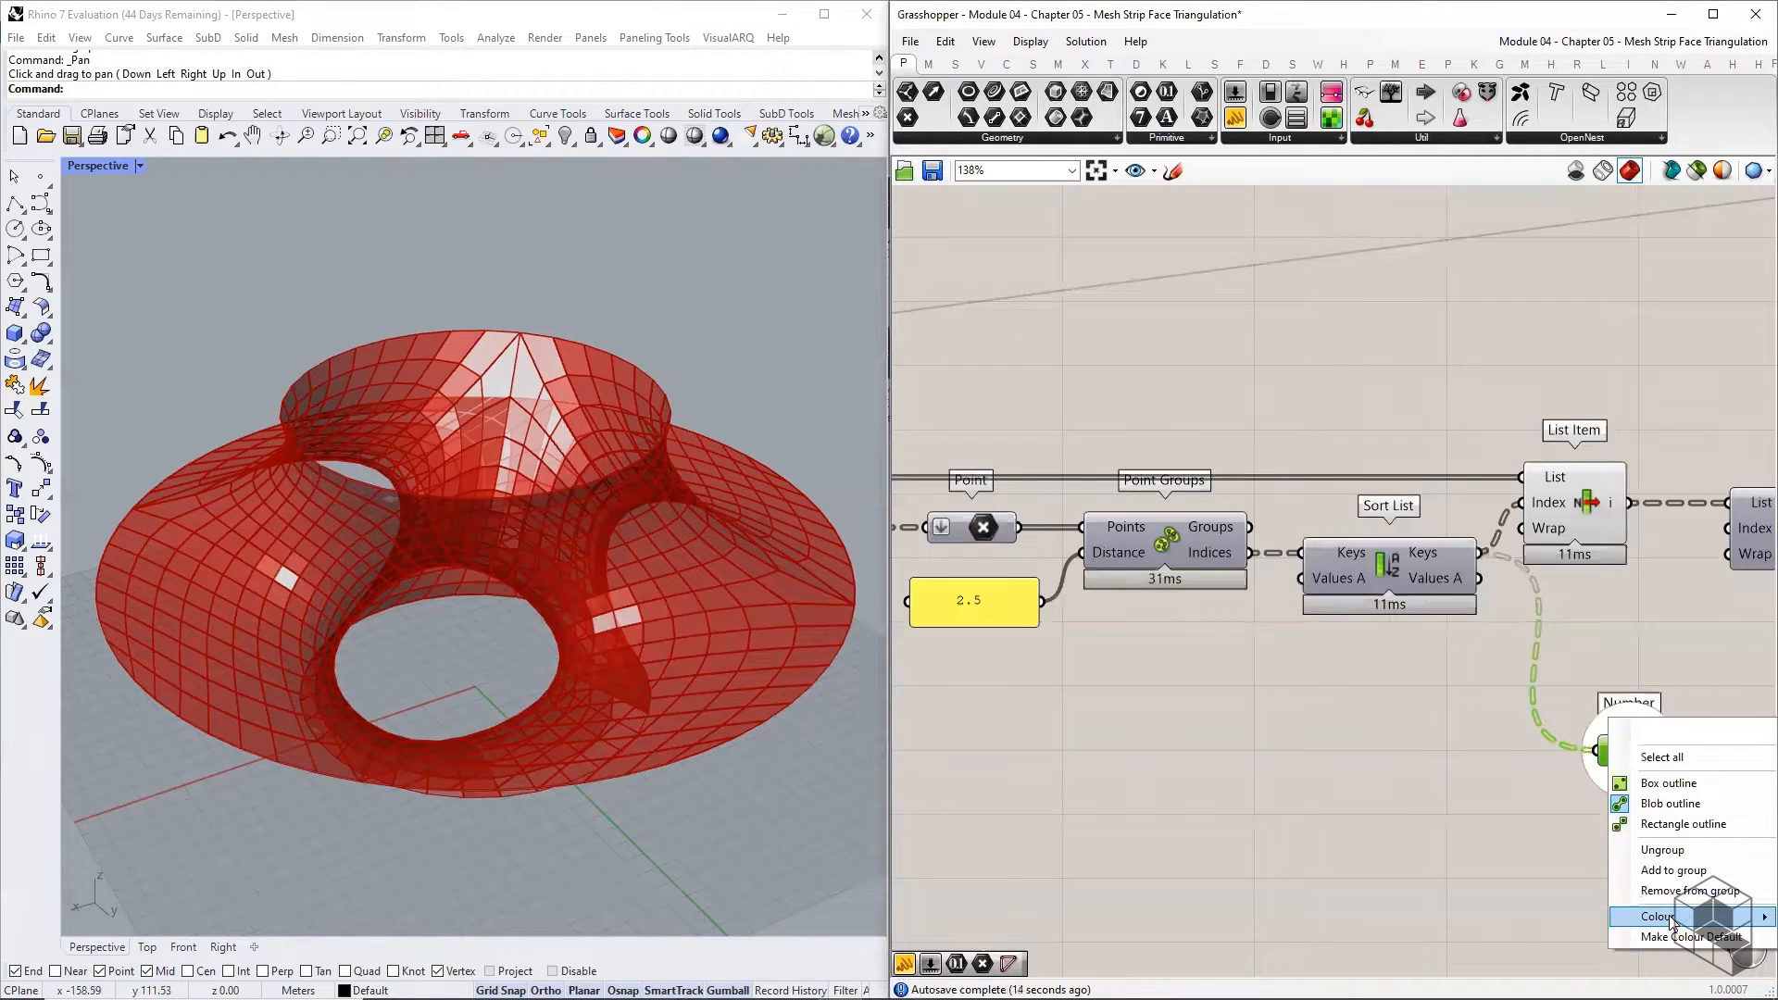
{"action": "right_click_drag", "start_coordinate": [1573, 830], "coordinate": [1298, 782]}
{"action": "right_click", "coordinate": [1358, 704]}
{"action": "mouse_move", "coordinate": [1509, 875]}
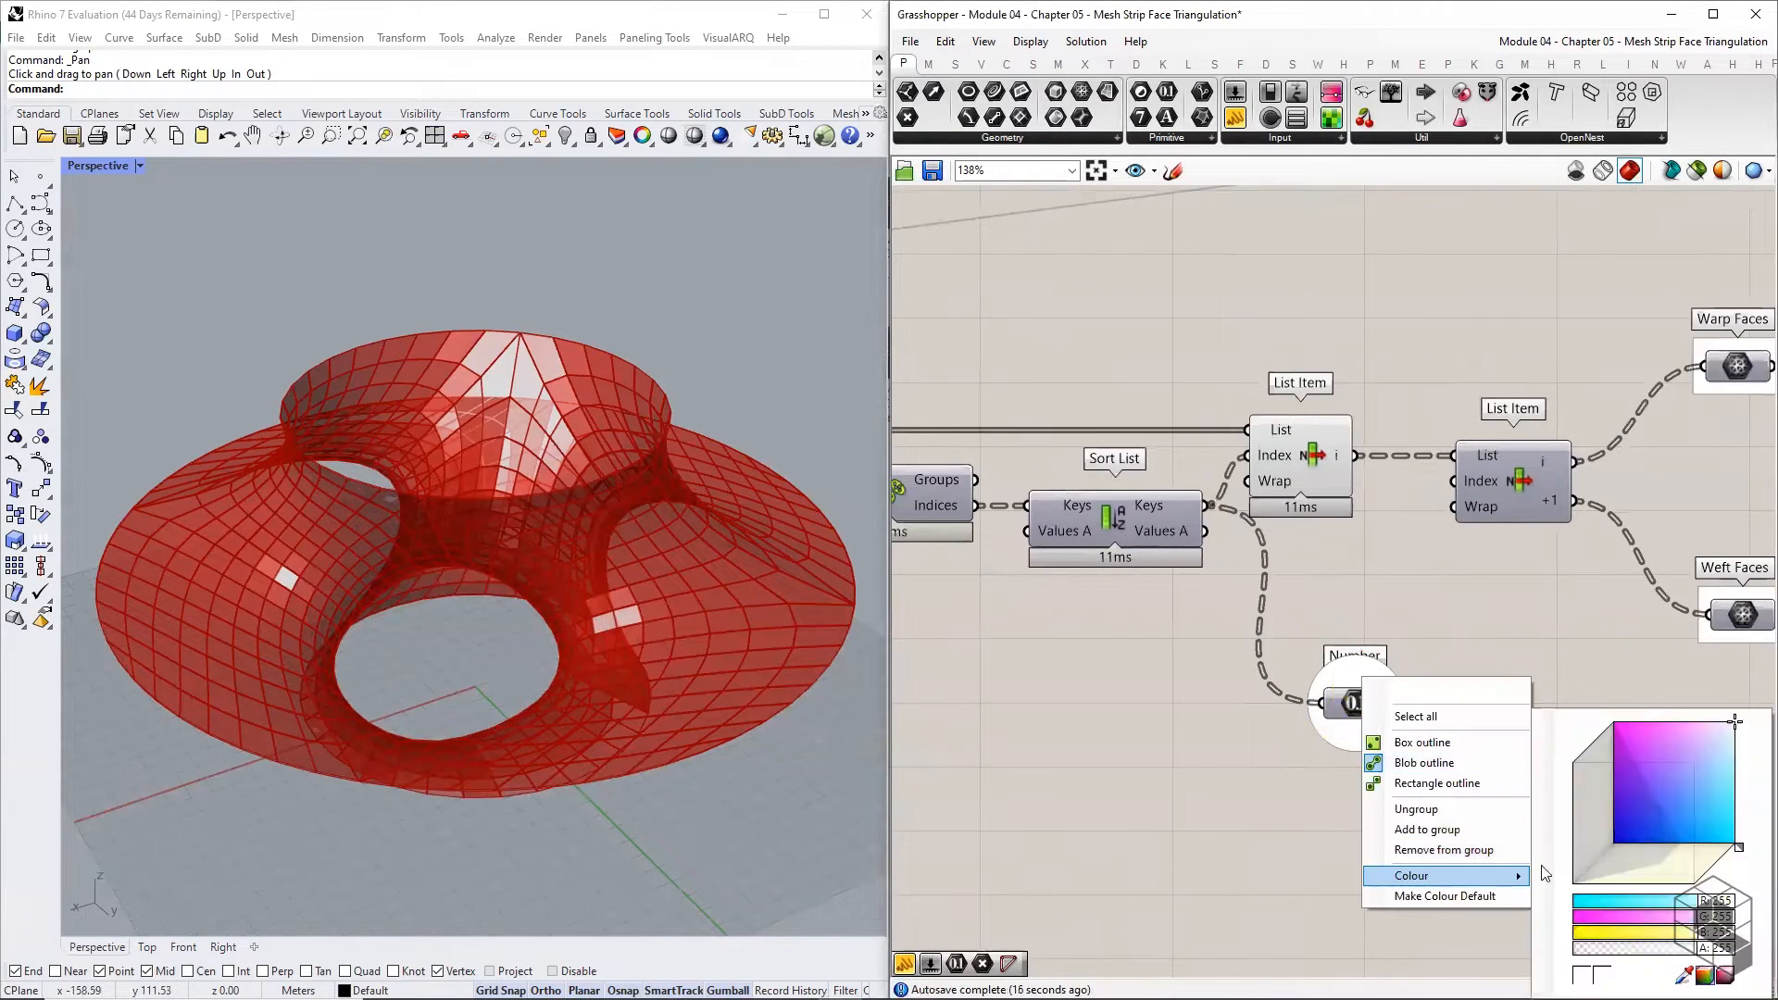
{"action": "left_click", "coordinate": [1641, 833]}
{"action": "left_click", "coordinate": [1445, 618]}
- Name the cyan group "Indices - to be used Later"
{"action": "right_click", "coordinate": [1407, 660]}
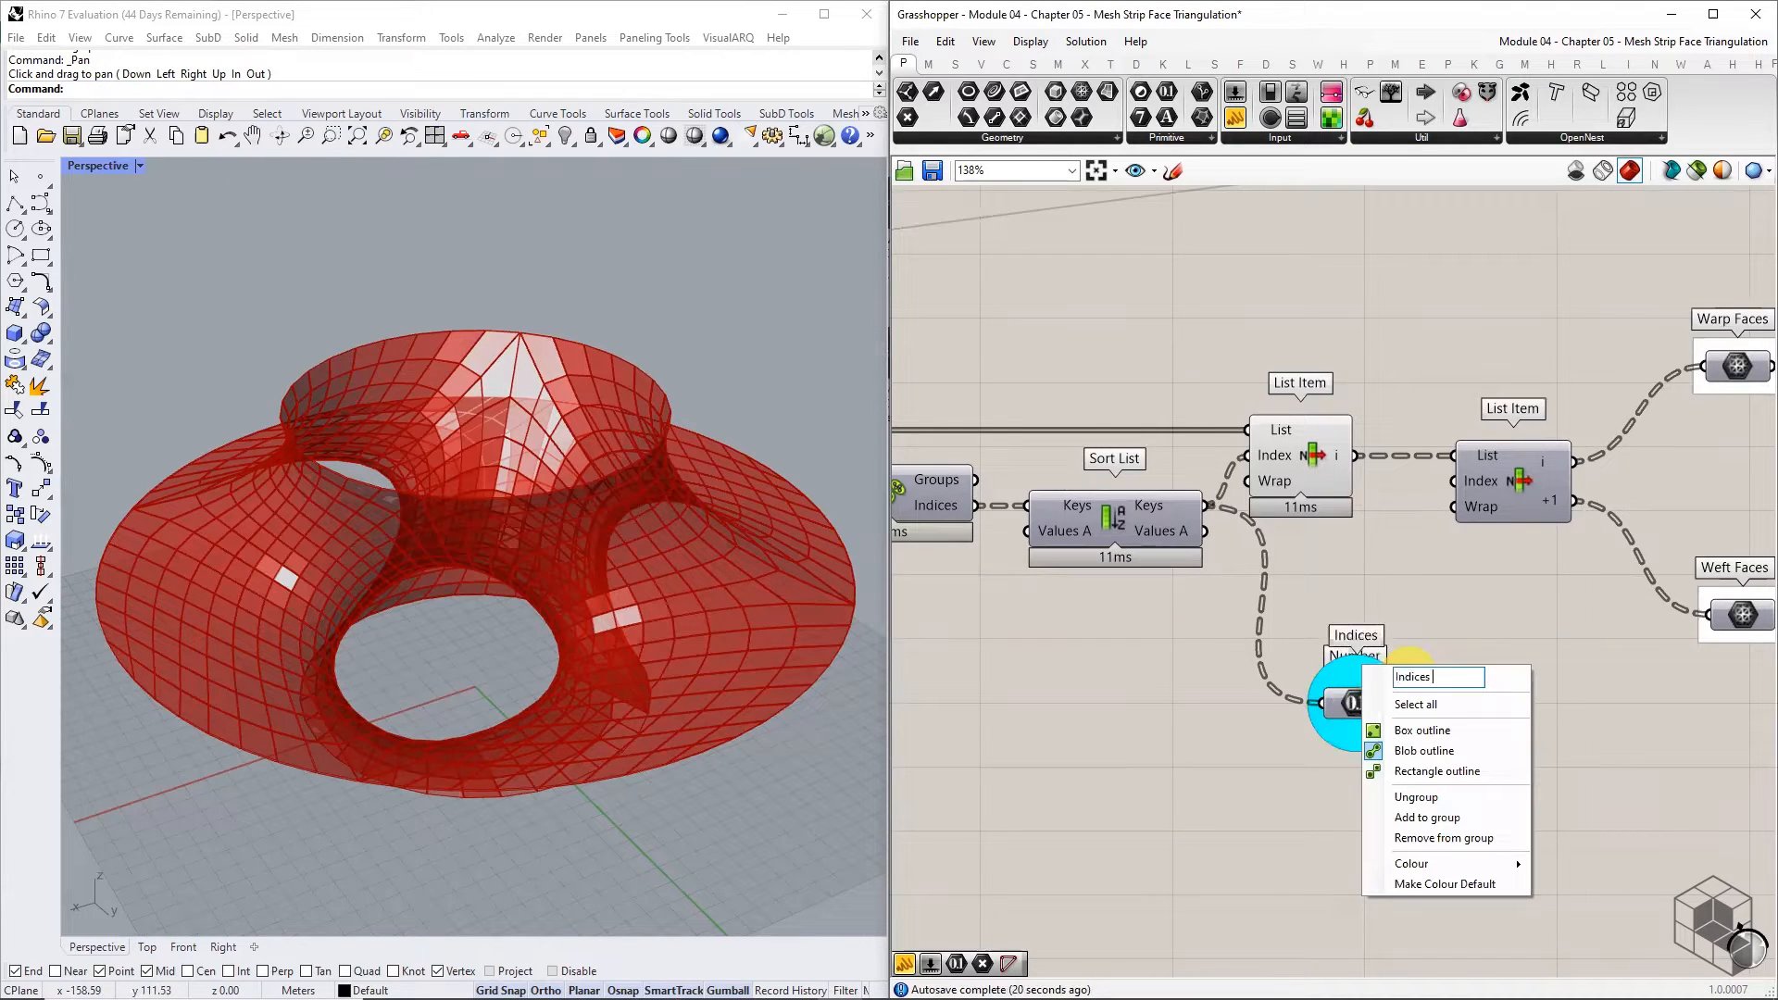
{"action": "type", "text": "Indices - to be used Later"}
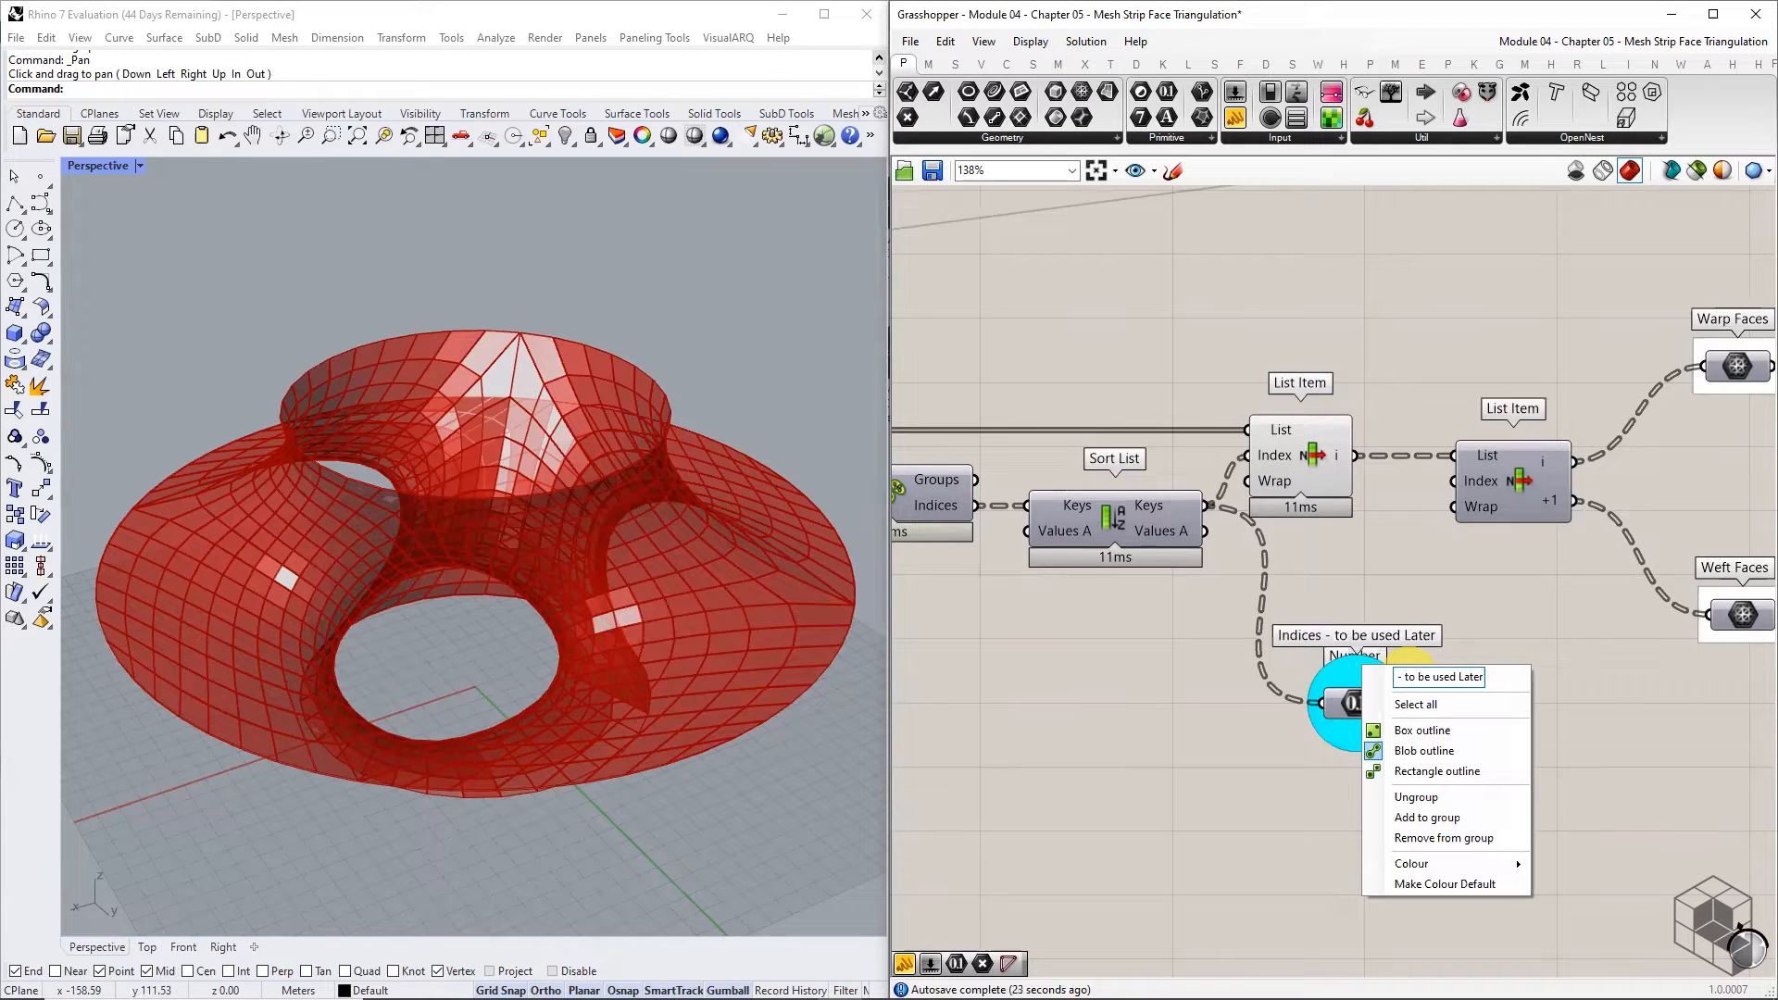
{"action": "left_click", "coordinate": [1496, 588]}
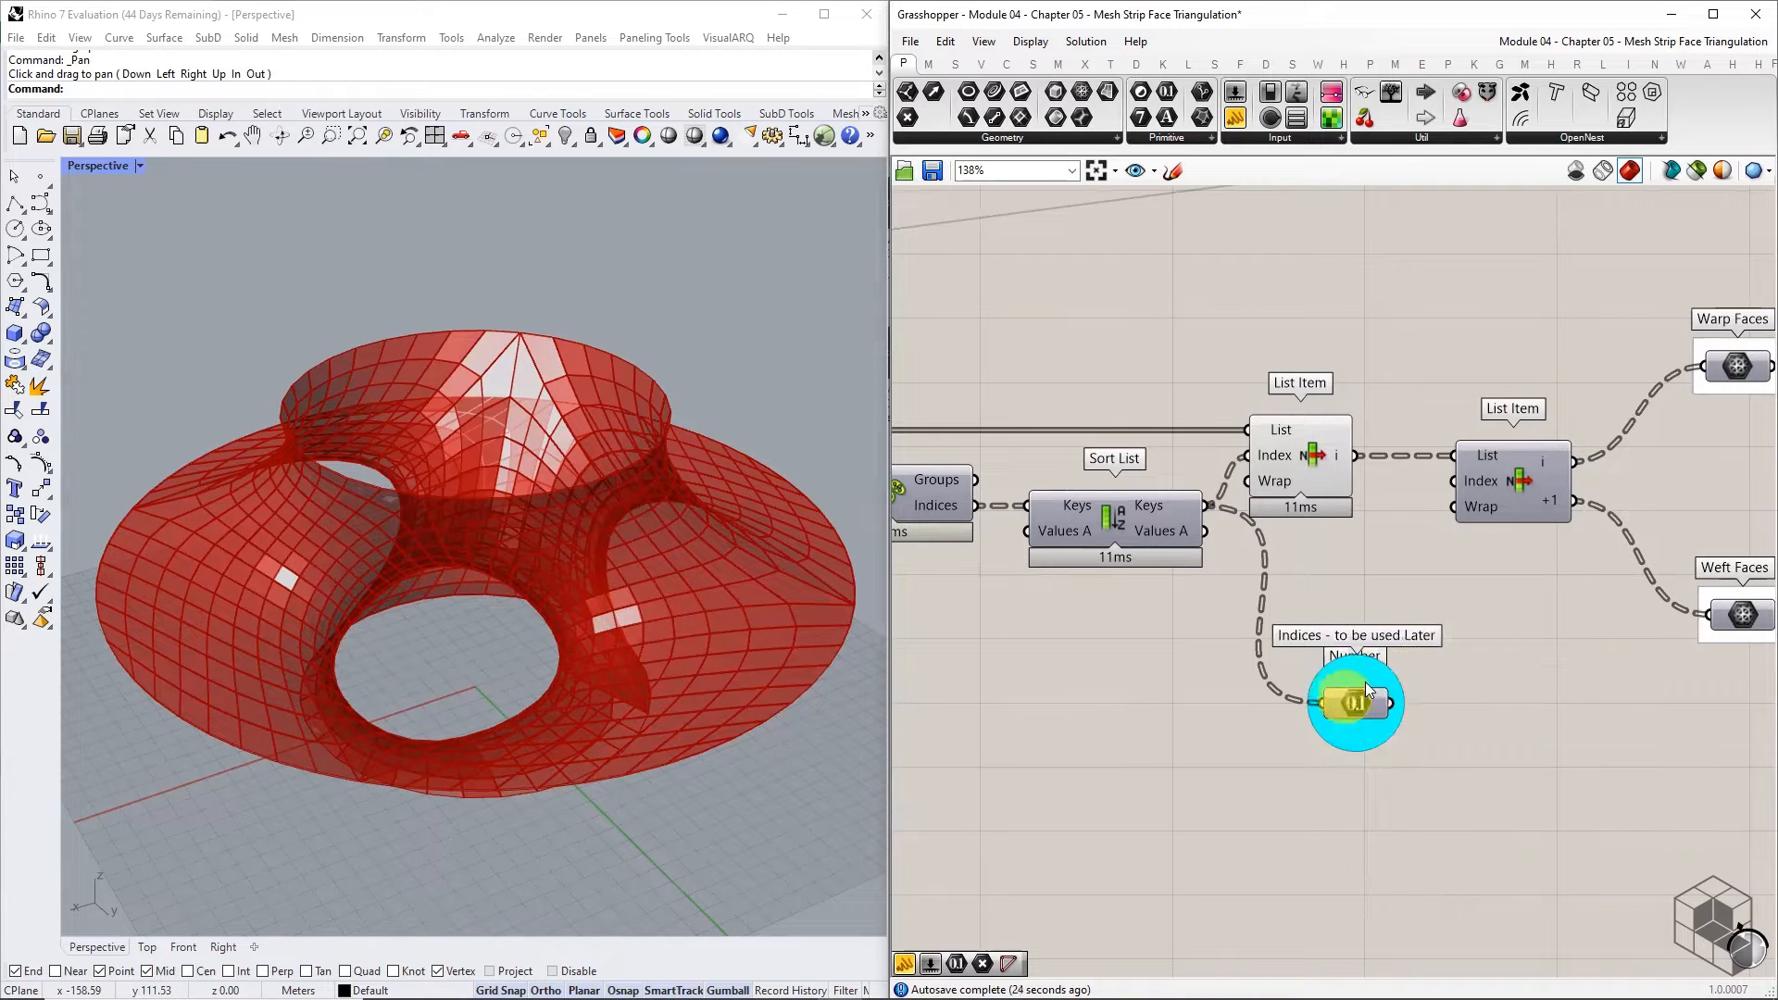
- Add a Face Boundaries component fed by Warp Faces and place a copy of it below
{"action": "scroll", "coordinate": [1354, 703], "scroll_direction": "down", "scroll_amount": 3}
{"action": "right_click_drag", "start_coordinate": [1350, 663], "coordinate": [1235, 685]}
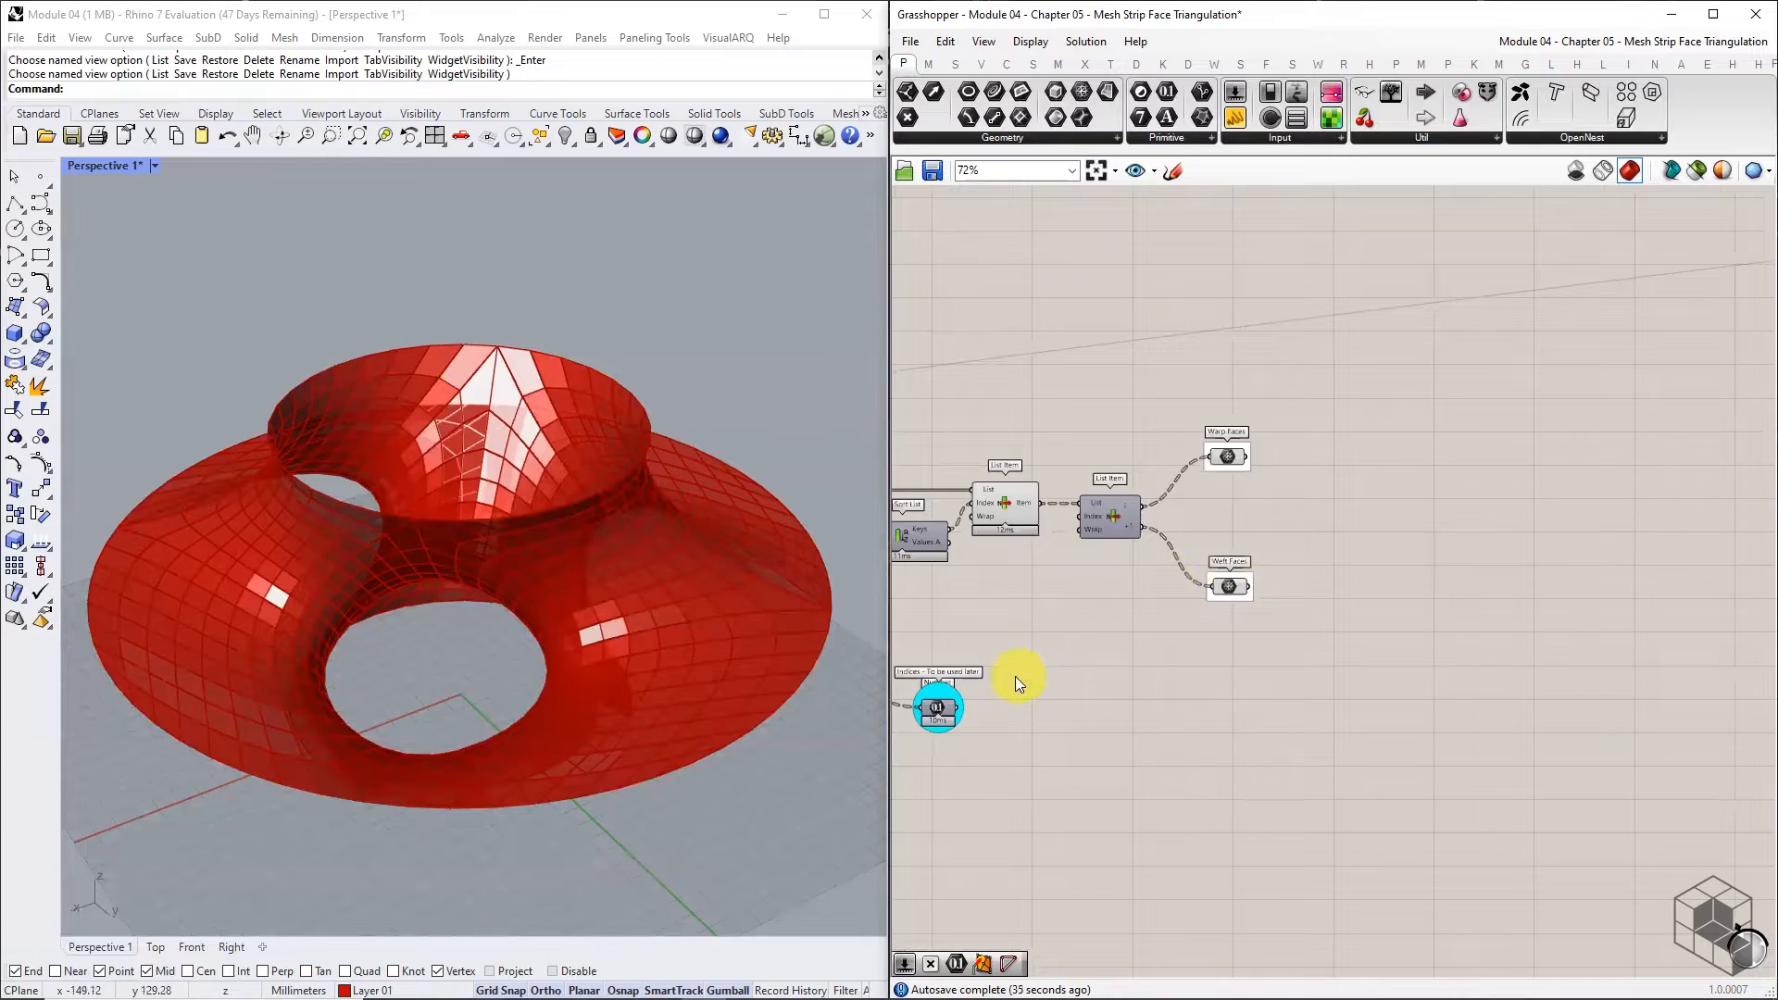
{"action": "scroll", "coordinate": [630, 700], "scroll_direction": "up", "scroll_amount": 5}
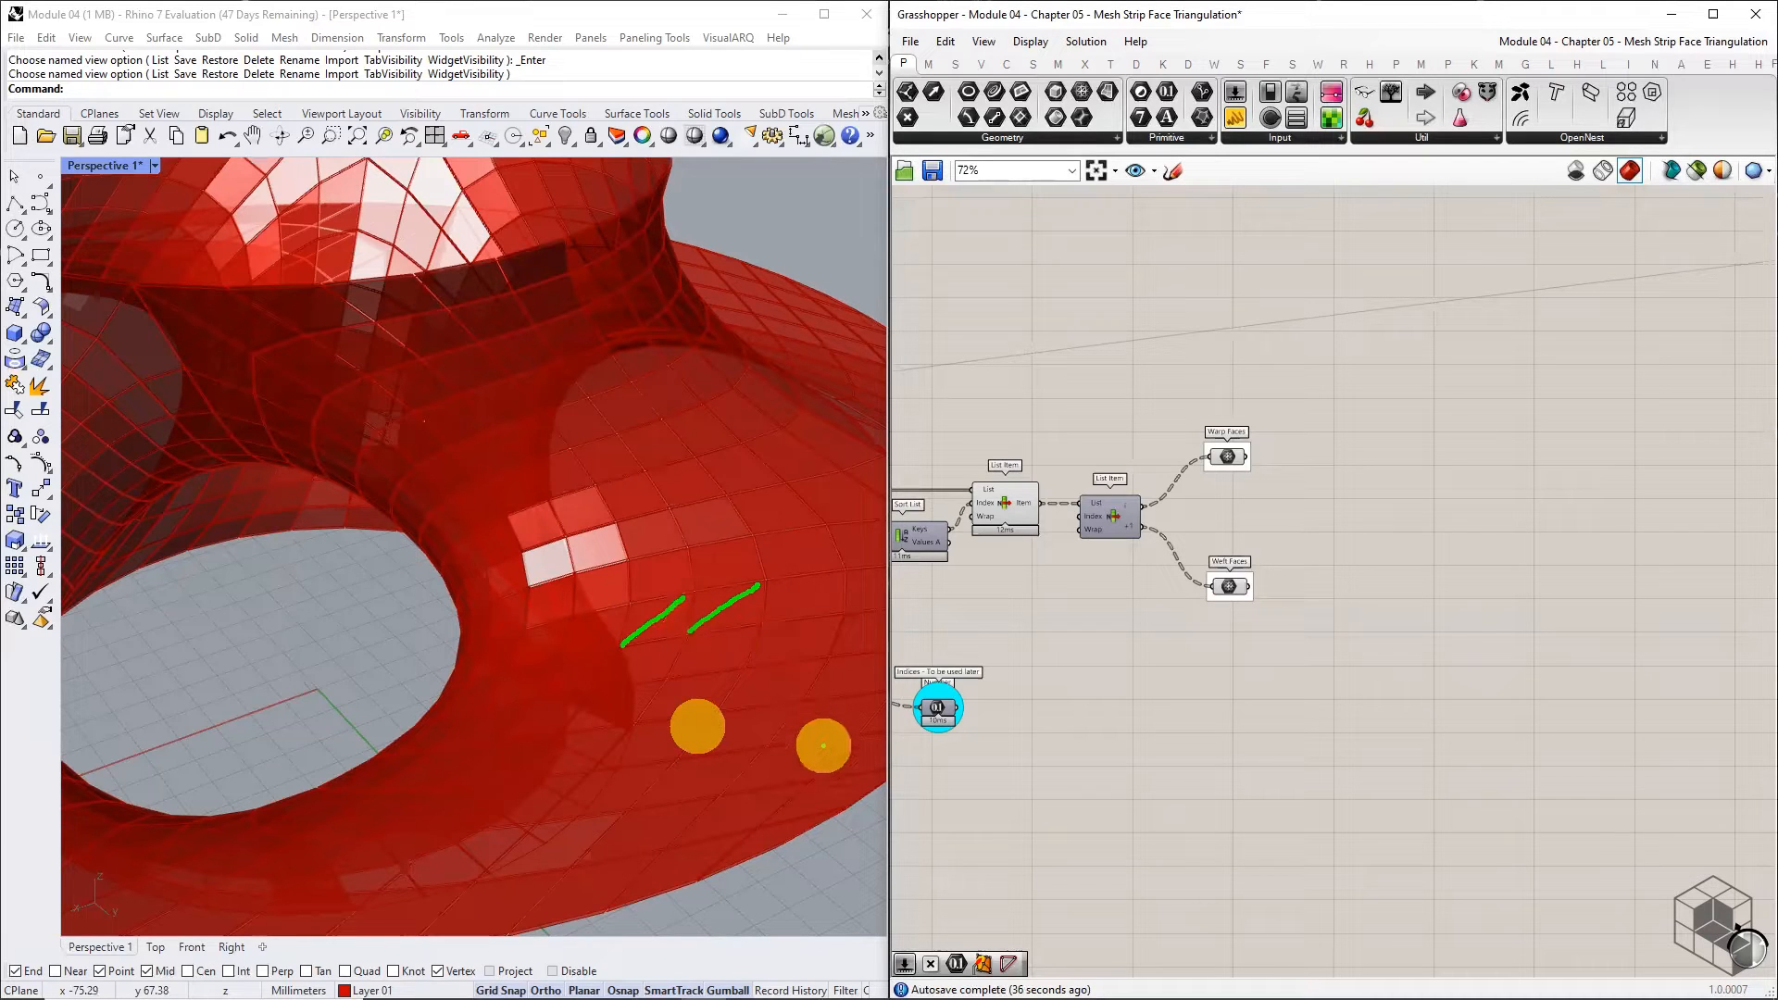
{"action": "right_click_drag", "start_coordinate": [1450, 713], "coordinate": [1423, 732]}
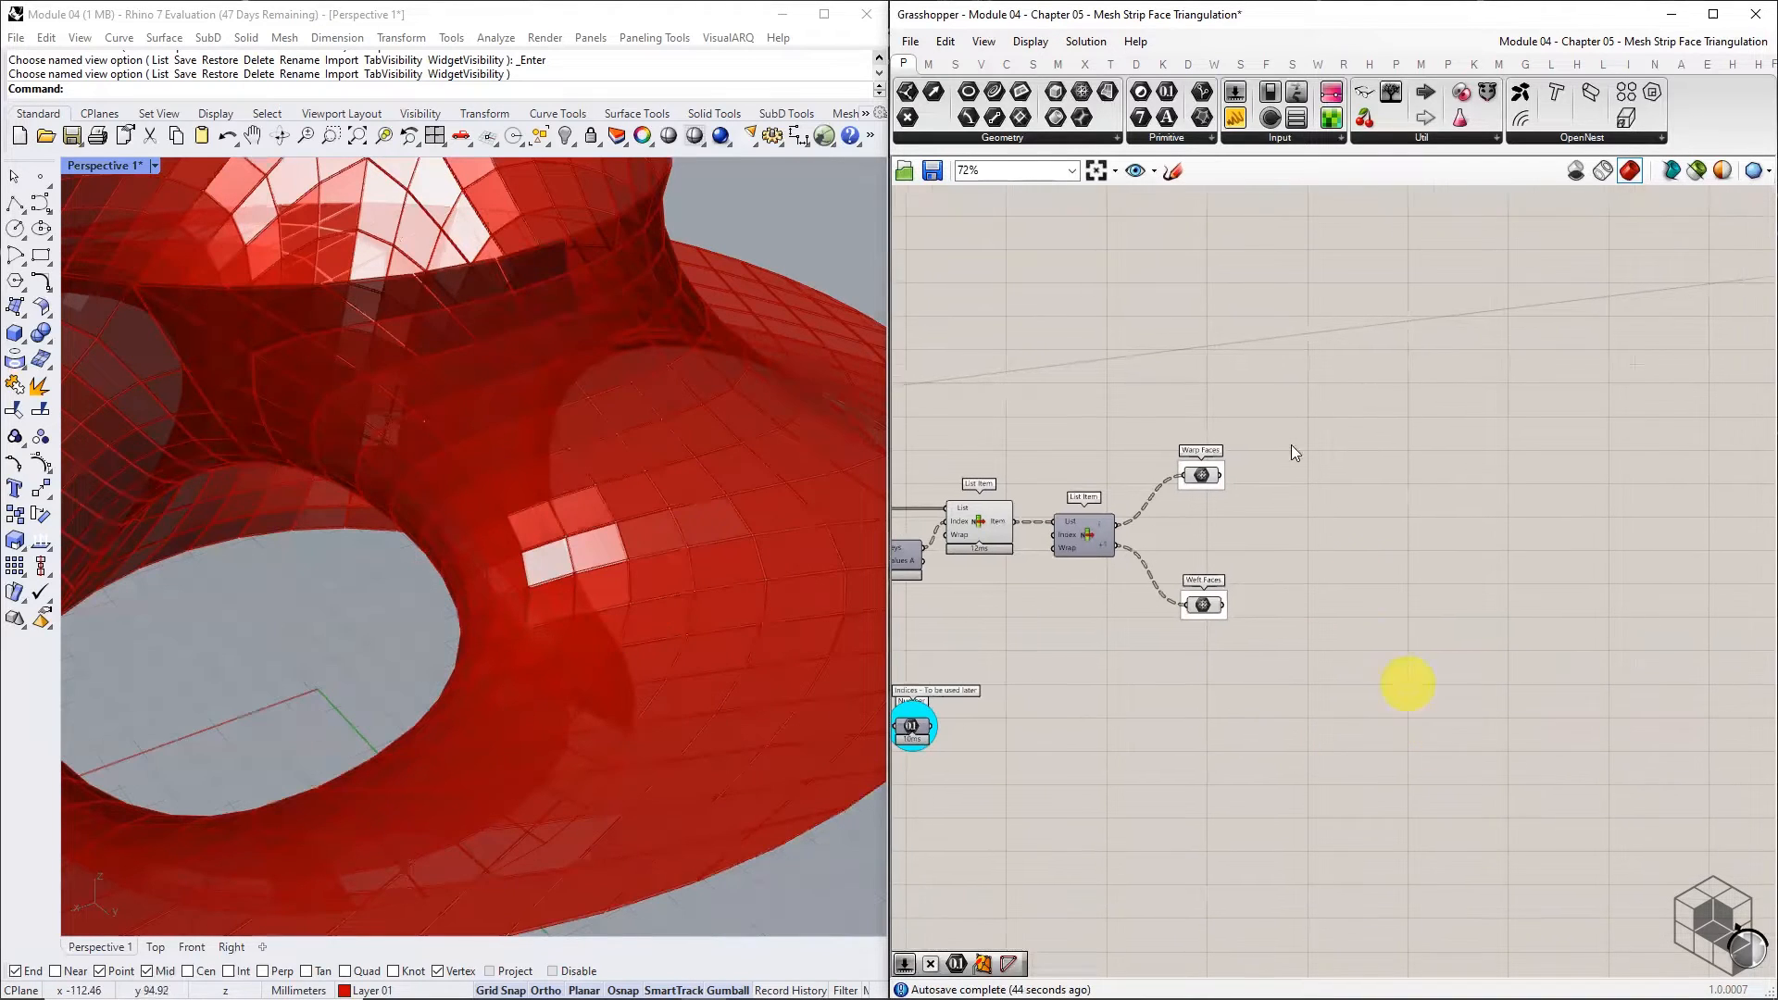
{"action": "left_click", "coordinate": [1058, 63]}
{"action": "left_click", "coordinate": [1050, 132]}
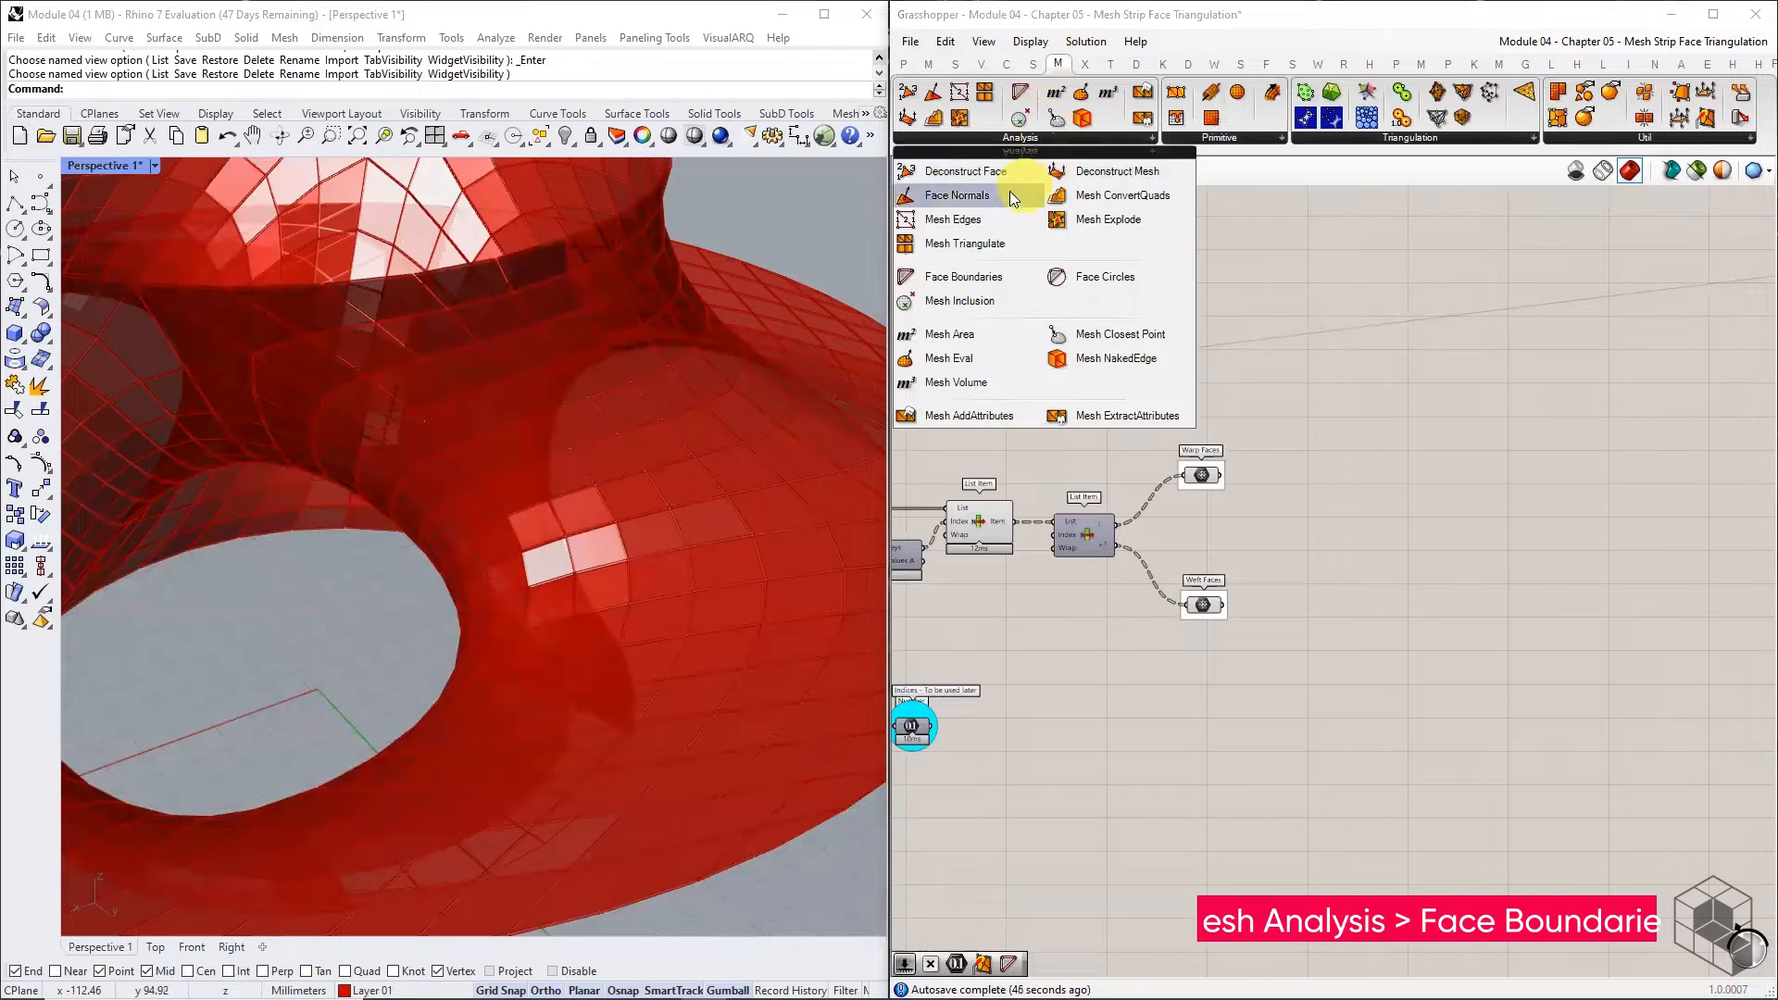
{"action": "left_click_drag", "start_coordinate": [964, 246], "coordinate": [1380, 491]}
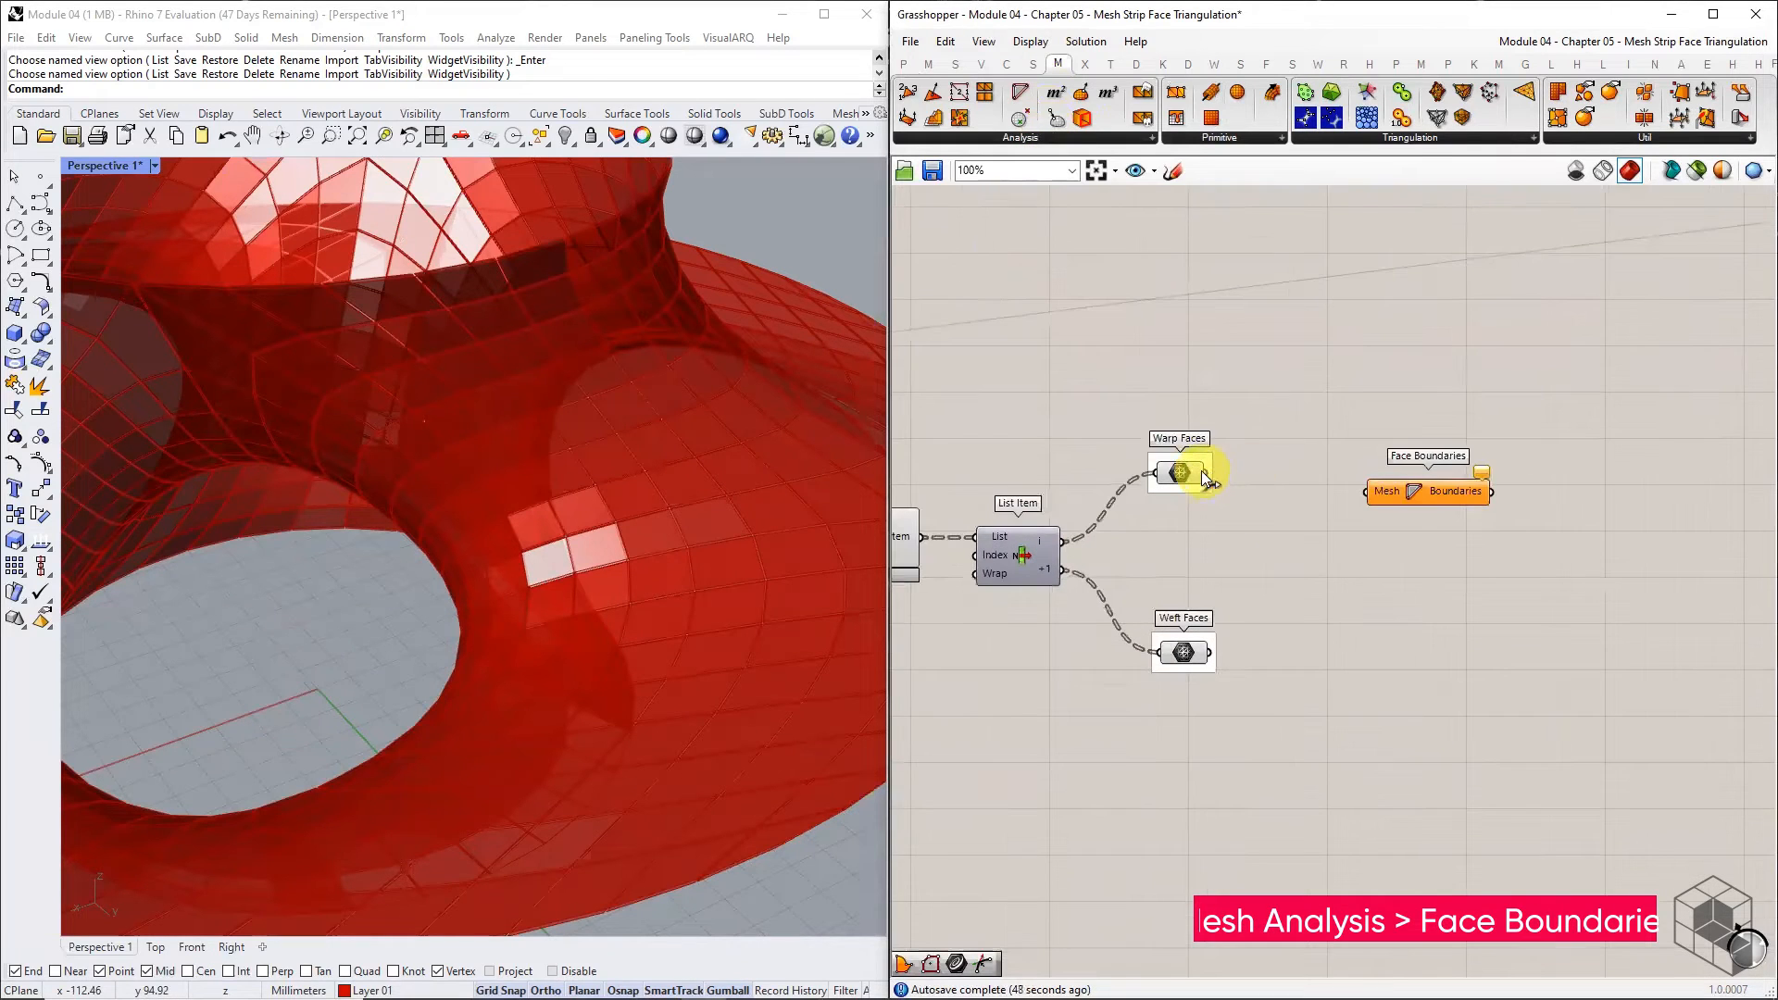
{"action": "left_click_drag", "start_coordinate": [1222, 474], "coordinate": [1406, 641]}
- Feed the copied Face Boundaries from Weft Faces instead and align it with the weft branch
{"action": "scroll", "coordinate": [1423, 499], "scroll_direction": "up", "scroll_amount": 2}
{"action": "left_click_drag", "start_coordinate": [1209, 653], "coordinate": [1236, 652]}
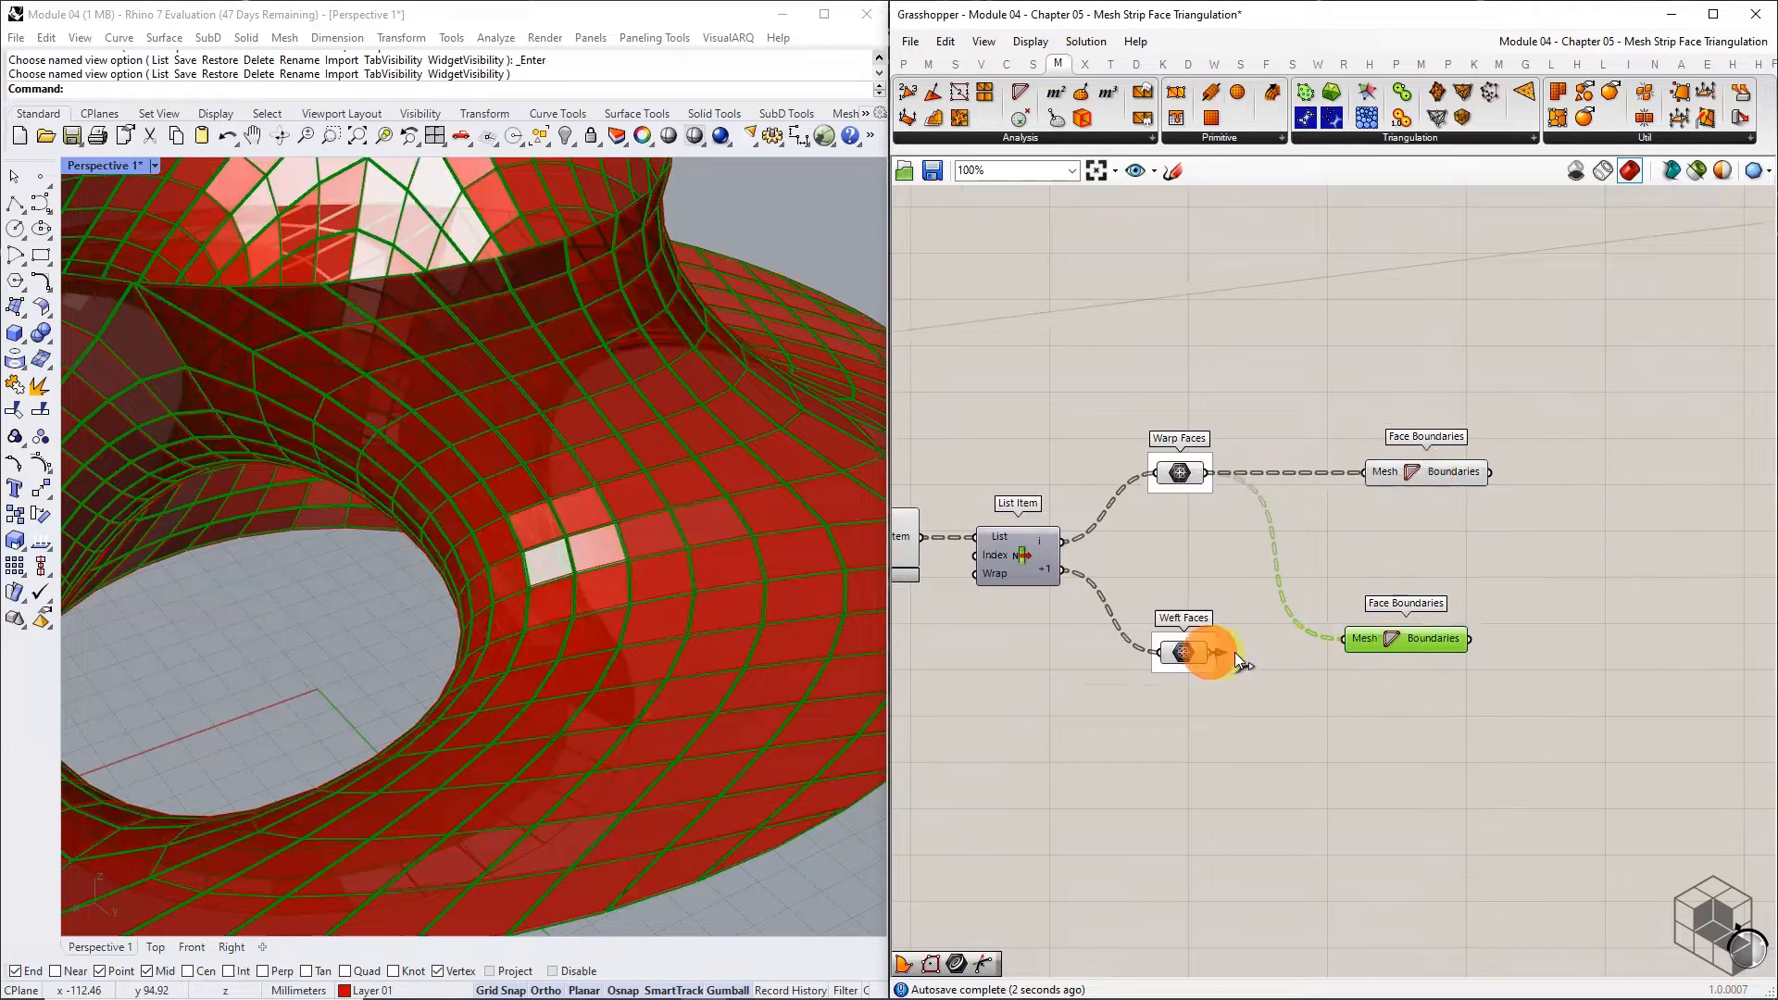
{"action": "left_click_drag", "start_coordinate": [1391, 637], "coordinate": [1409, 639]}
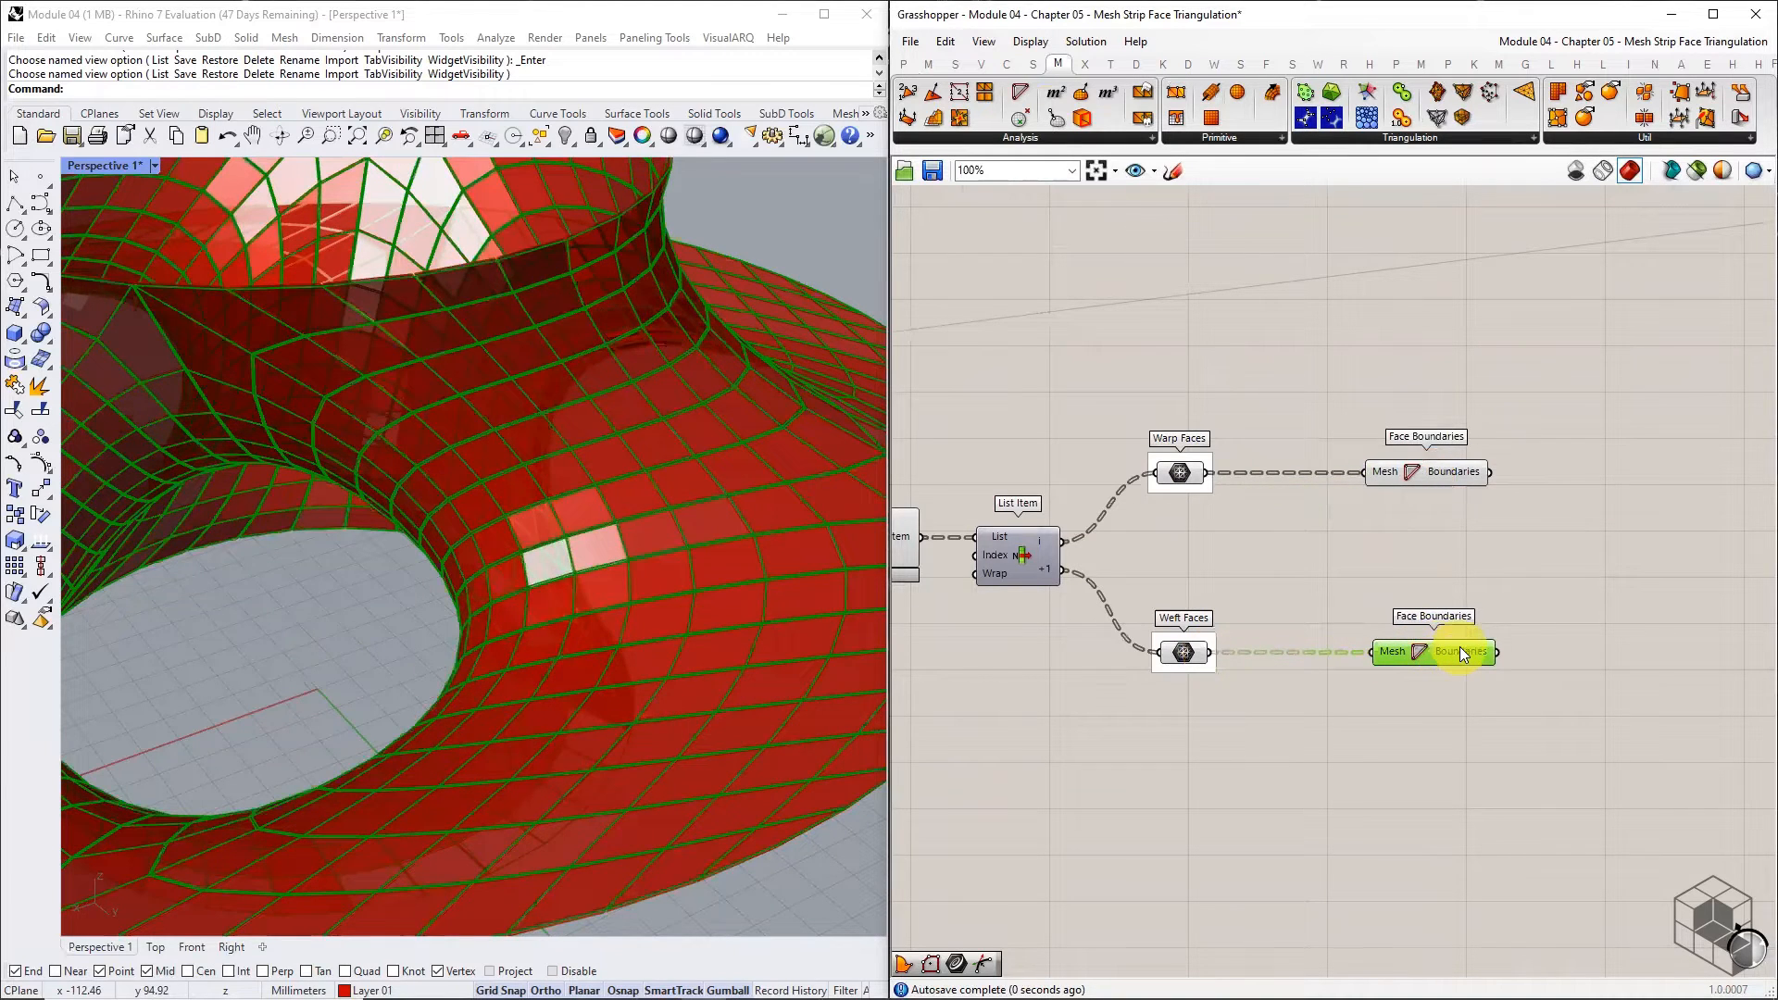
{"action": "mouse_move", "coordinate": [1460, 646]}
{"action": "scroll", "coordinate": [1459, 646], "scroll_direction": "up", "scroll_amount": 2}
{"action": "key", "text": "ctrl+s"}
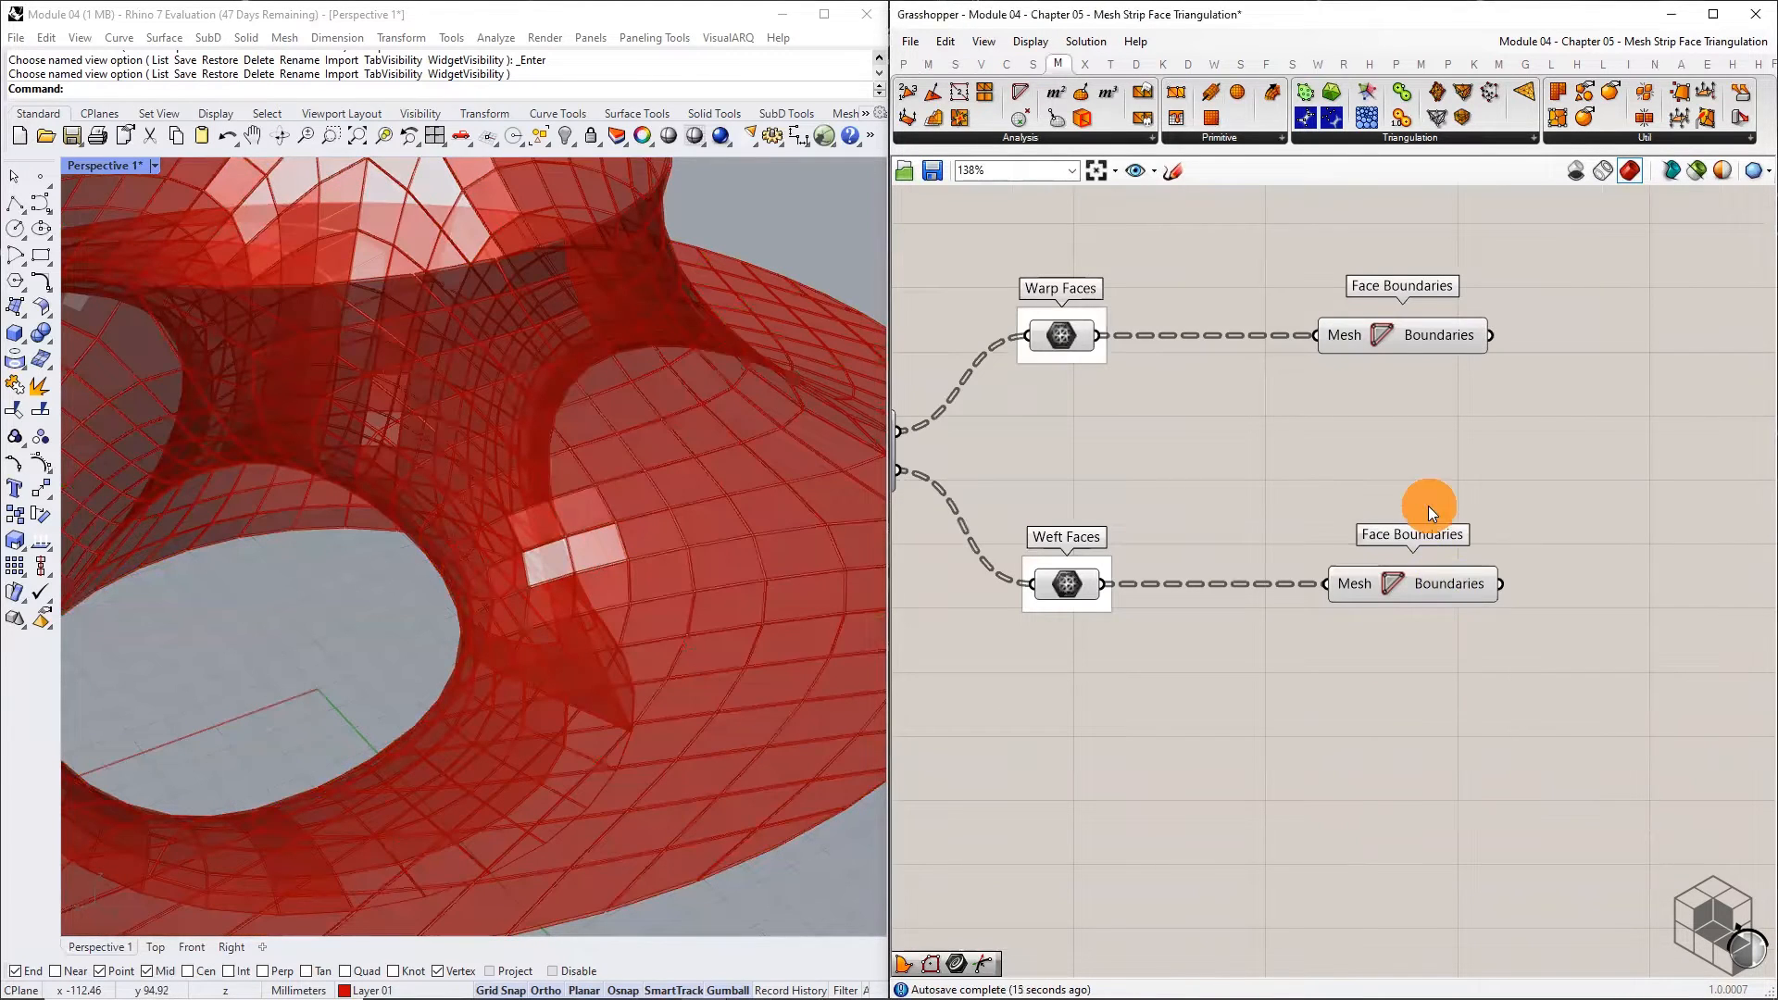
- Add a Discontinuity component fed by the warp Face Boundaries and inspect its corner points on the mesh faces
{"action": "left_click", "coordinate": [1004, 62]}
{"action": "left_click", "coordinate": [994, 135]}
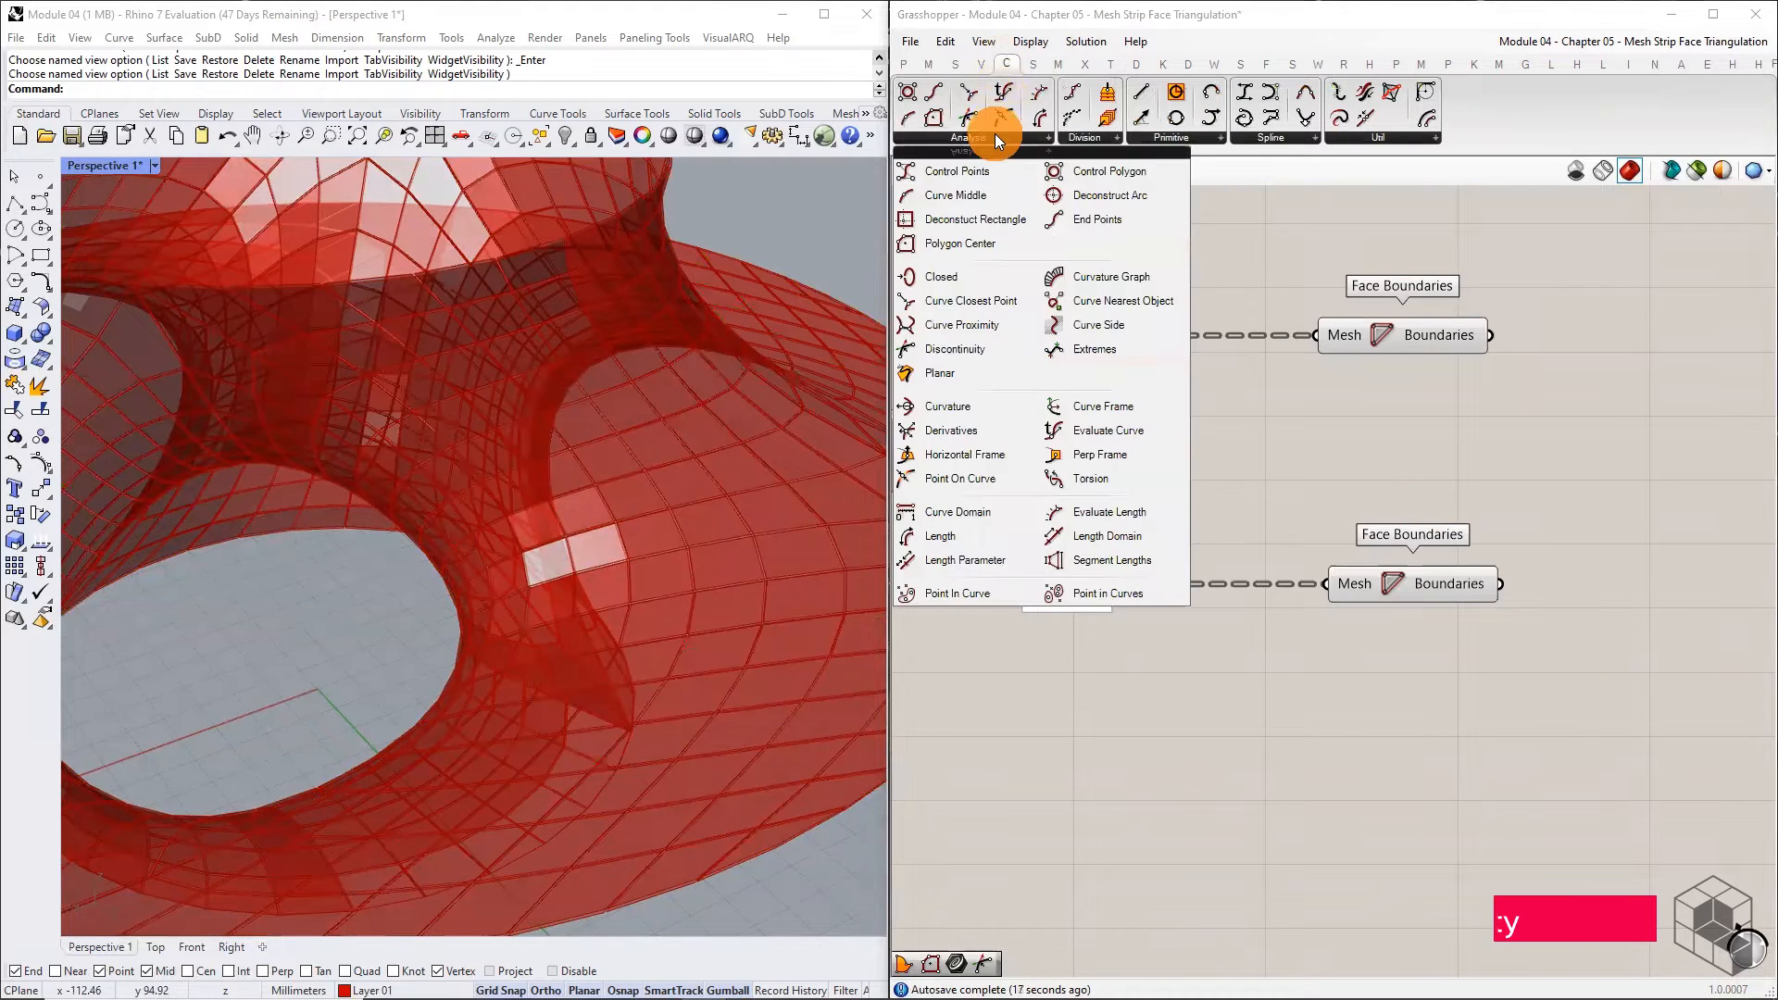
{"action": "left_click", "coordinate": [954, 348]}
{"action": "left_click", "coordinate": [1625, 350]}
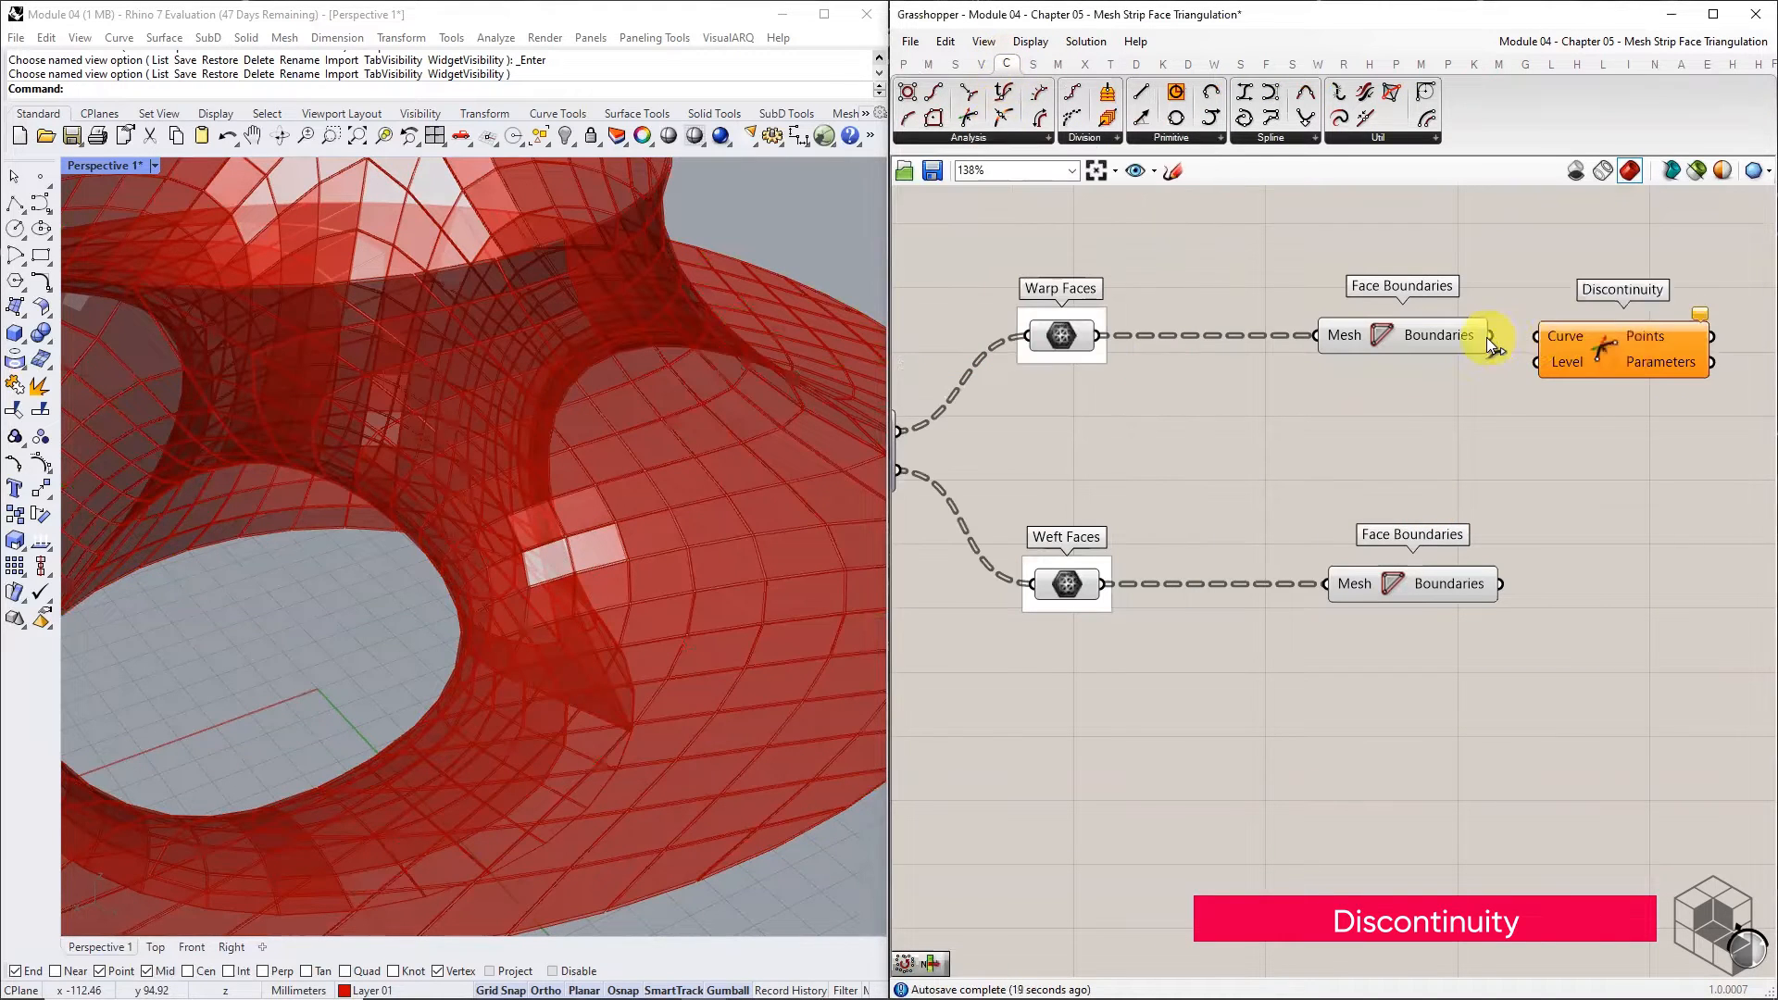
{"action": "left_click_drag", "start_coordinate": [1632, 350], "coordinate": [1654, 349]}
{"action": "scroll", "coordinate": [704, 510], "scroll_direction": "up", "scroll_amount": 5}
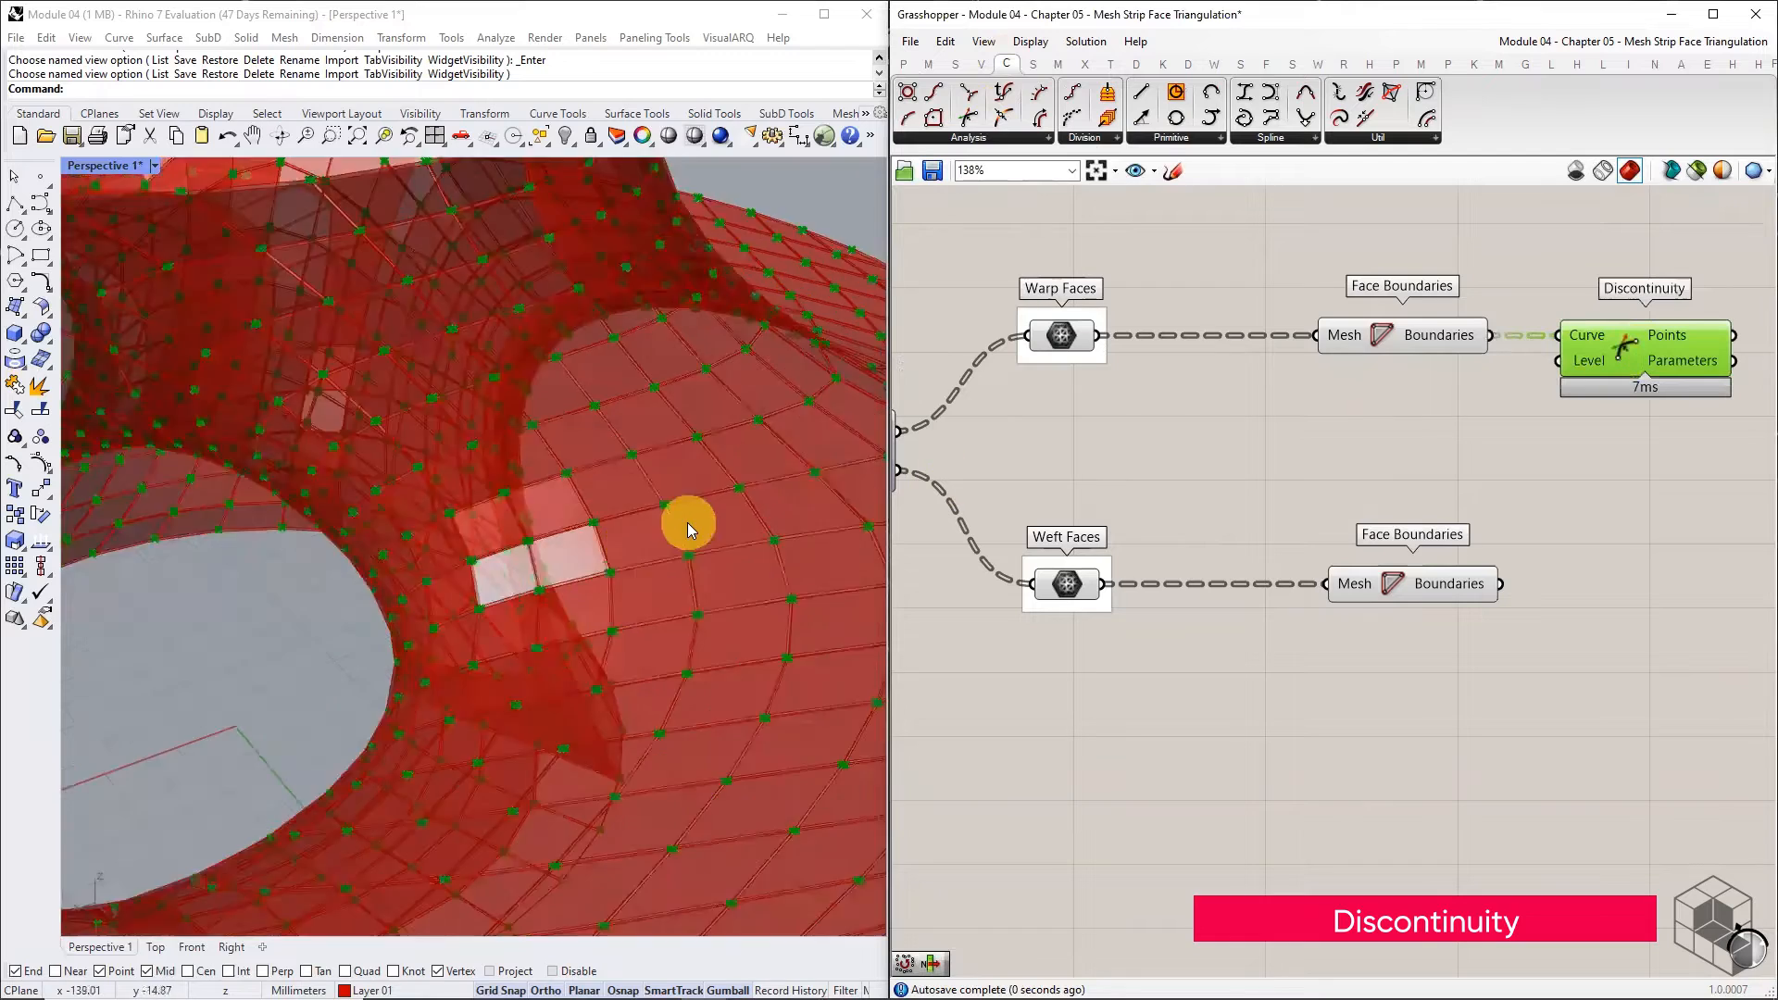
{"action": "scroll", "coordinate": [679, 509], "scroll_direction": "up", "scroll_amount": 3}
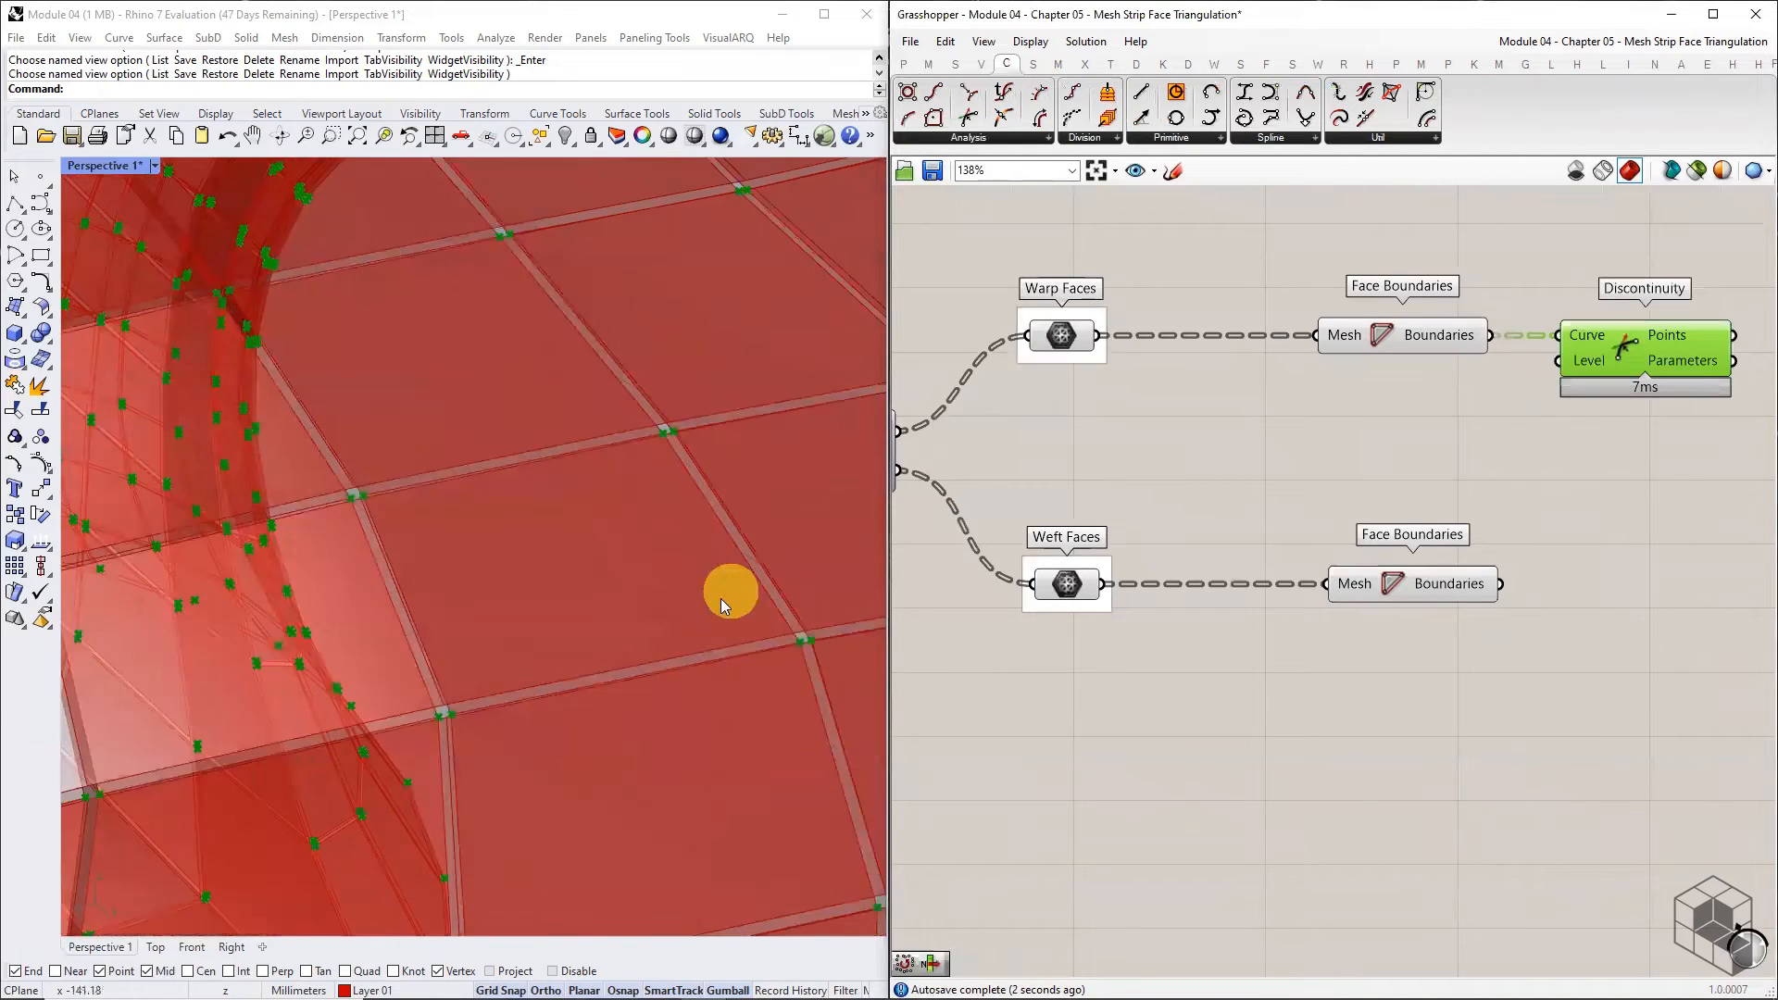
{"action": "right_click_drag", "start_coordinate": [1549, 513], "coordinate": [1422, 401]}
{"action": "mouse_move", "coordinate": [1446, 340]}
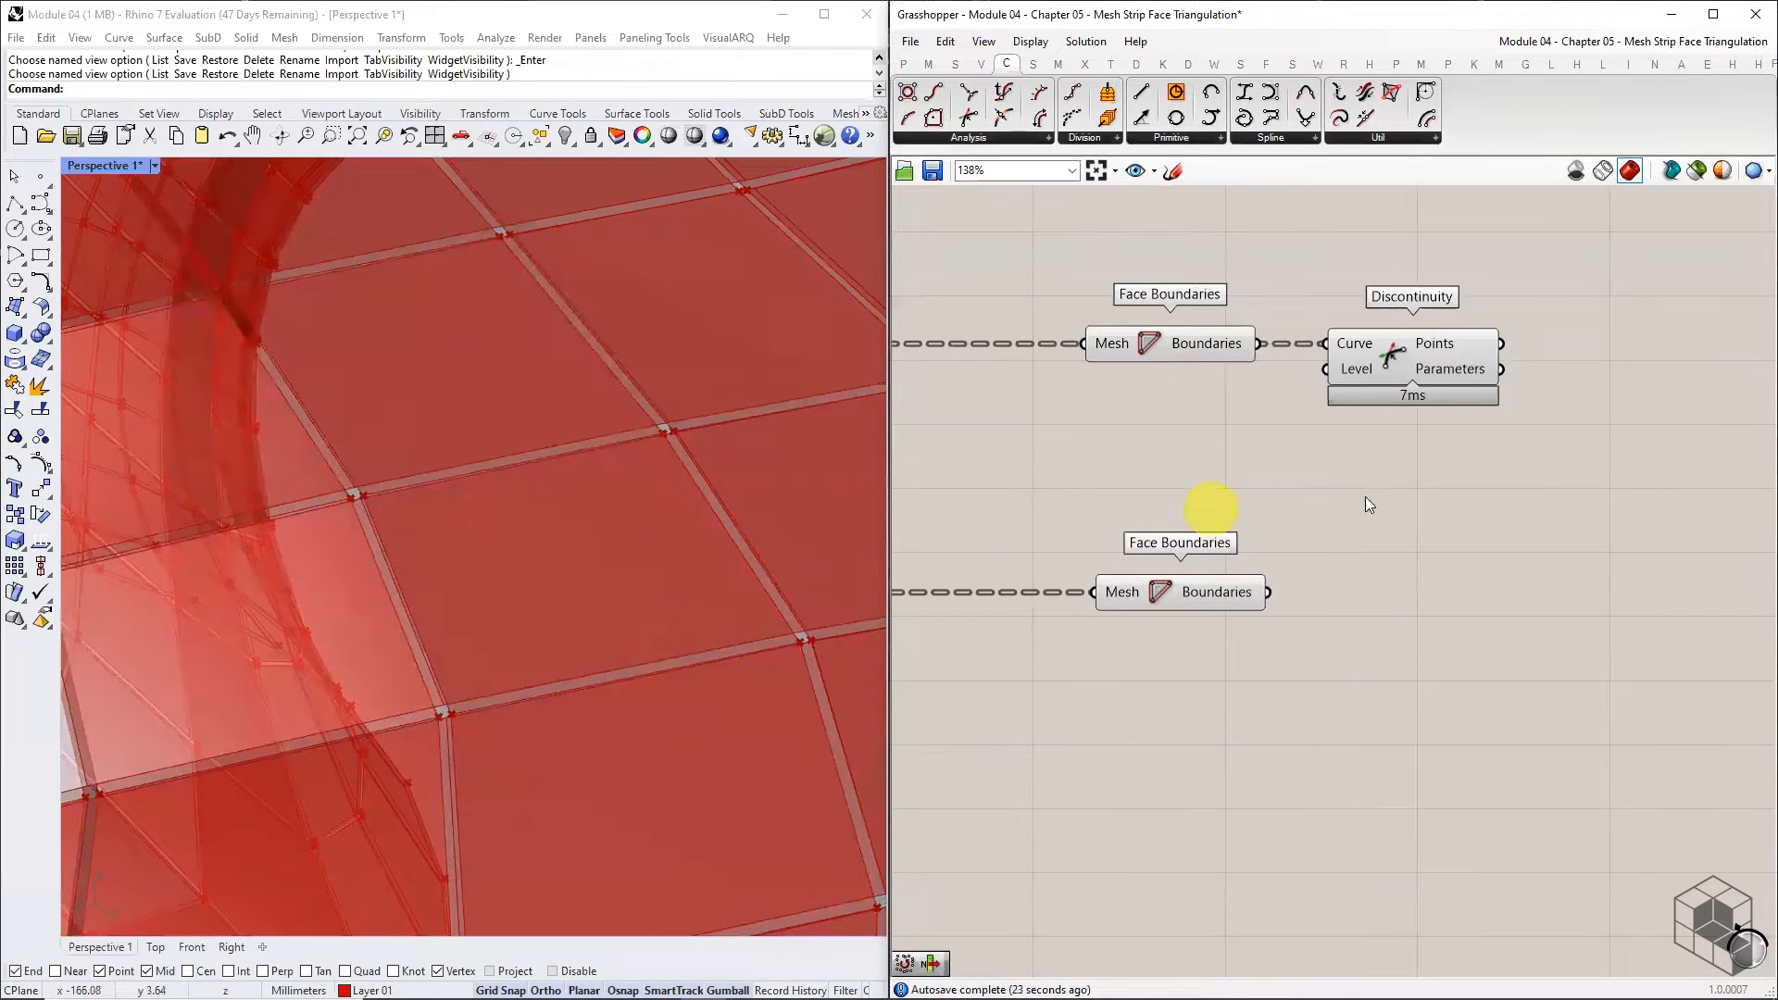
- Add a Sort Along Curve component after the warp branch's Discontinuity
{"action": "right_click_drag", "start_coordinate": [1479, 480], "coordinate": [1367, 493]}
{"action": "left_click", "coordinate": [981, 63]}
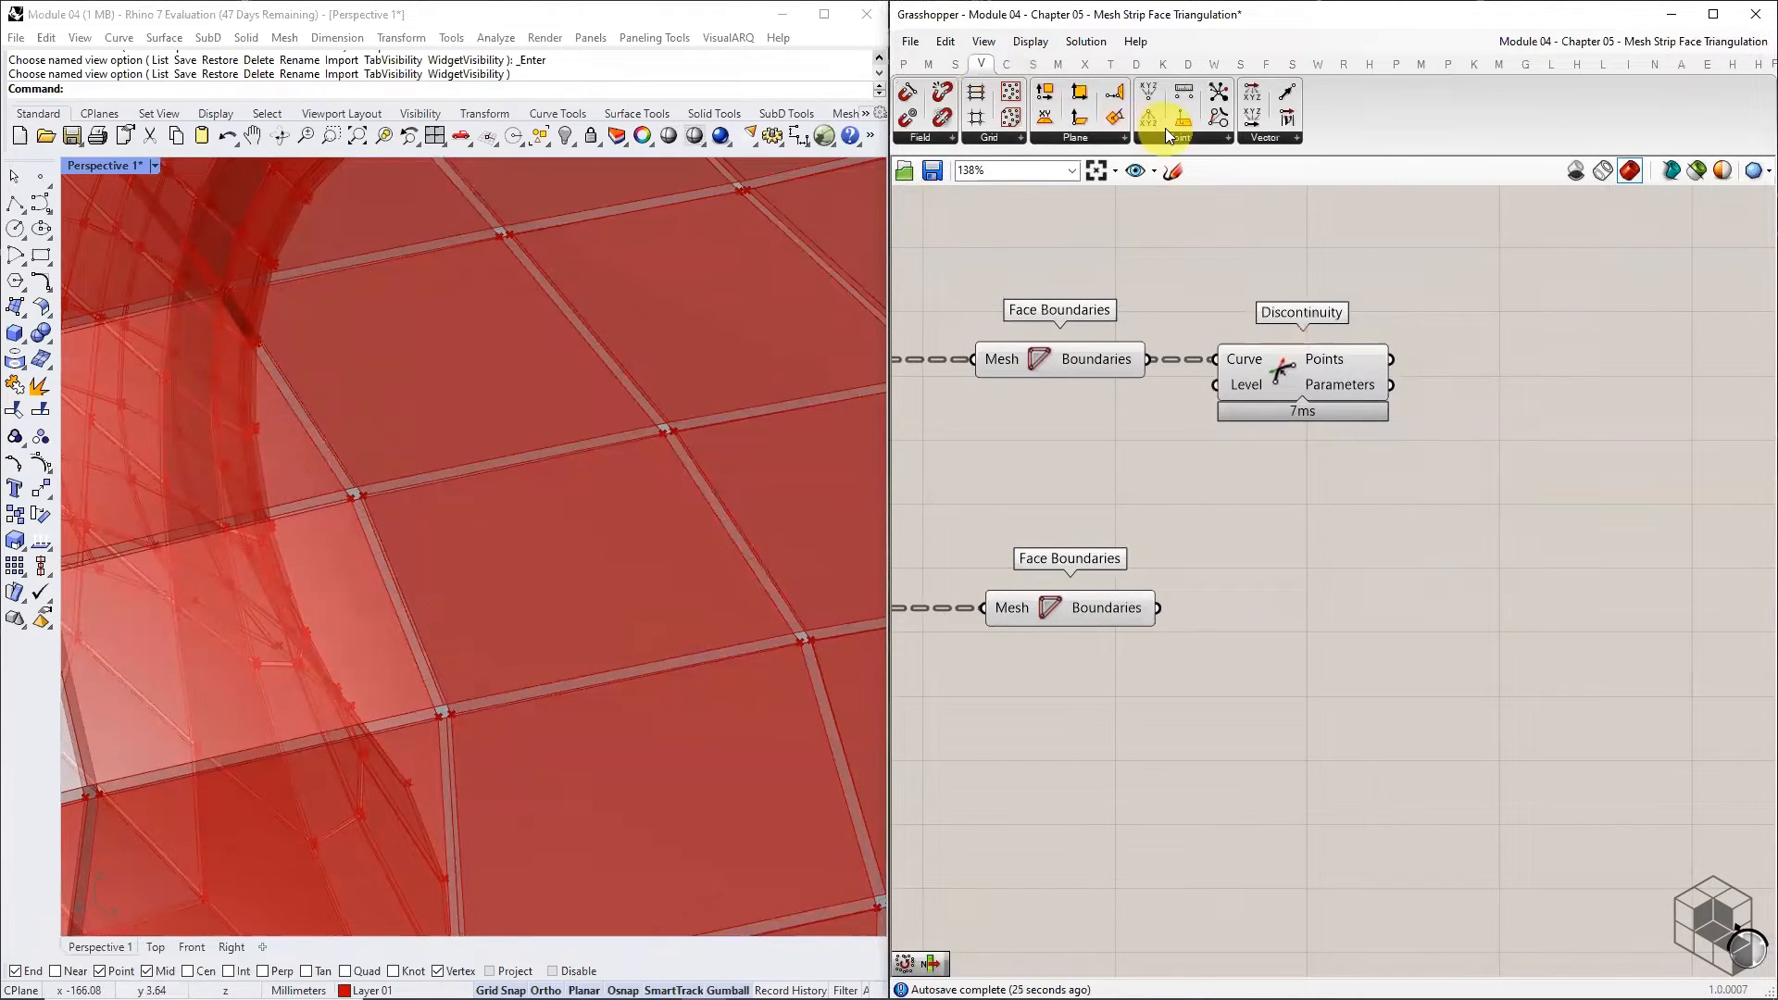
{"action": "left_click", "coordinate": [1169, 134]}
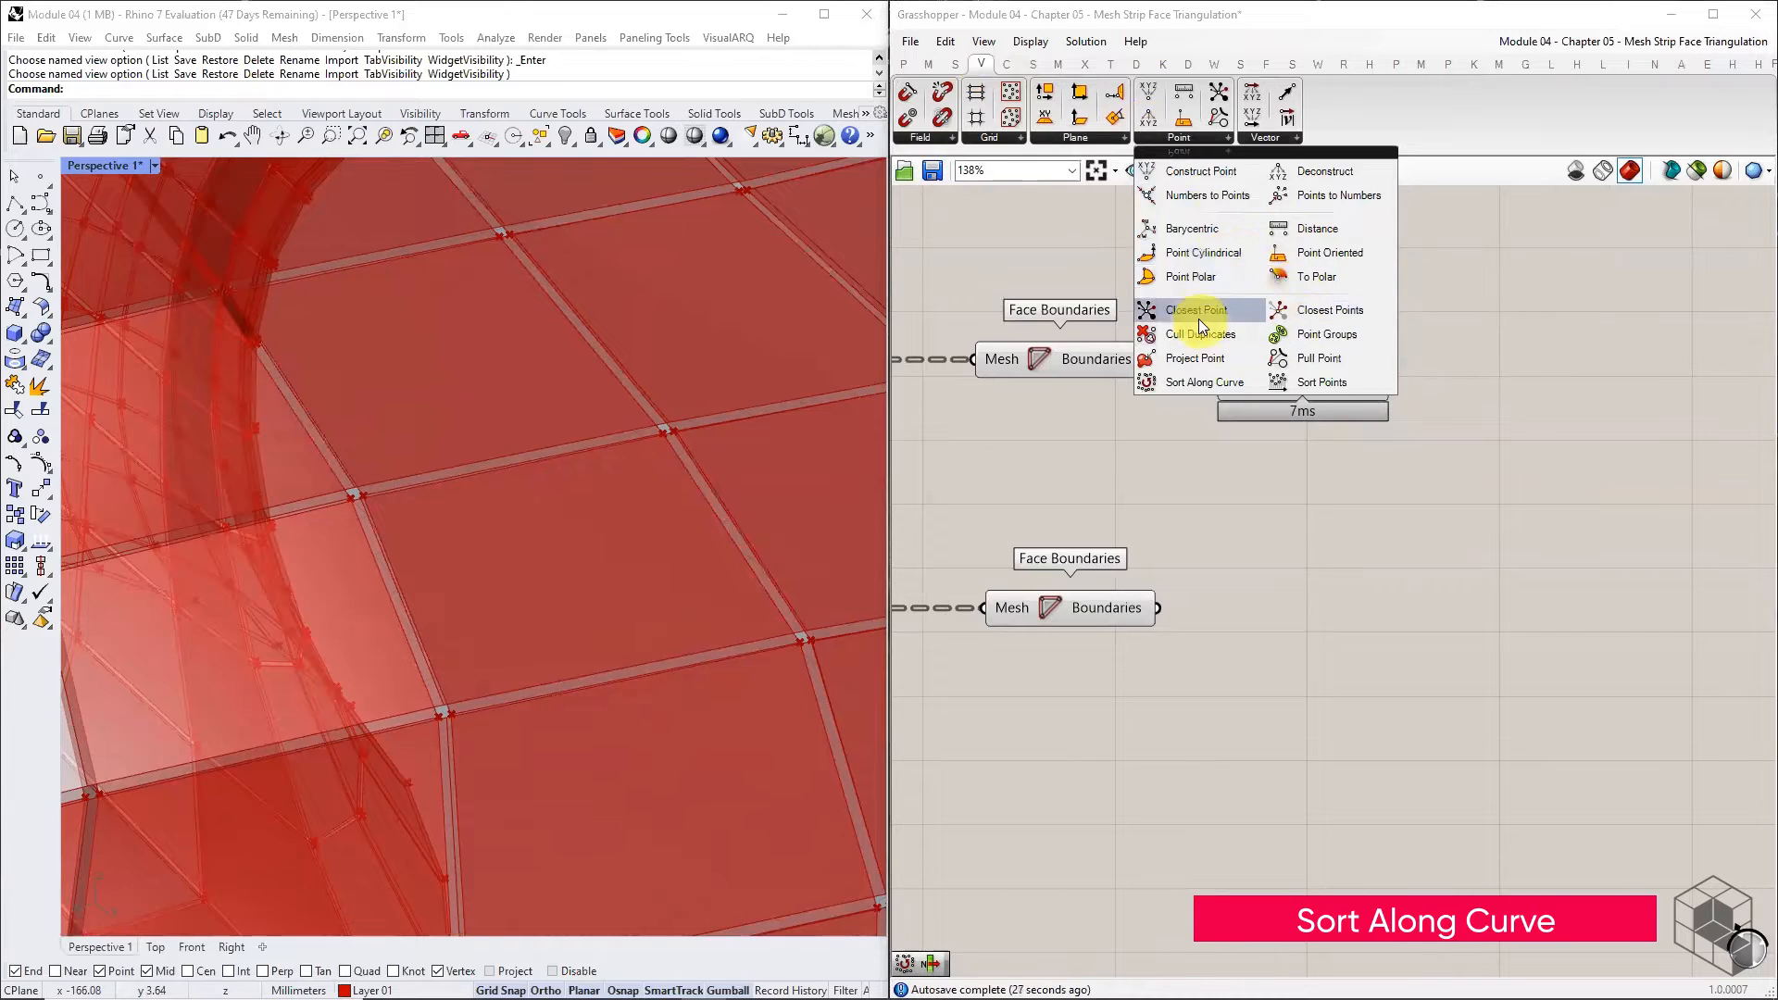
{"action": "left_click", "coordinate": [1197, 383]}
{"action": "left_click", "coordinate": [1548, 497]}
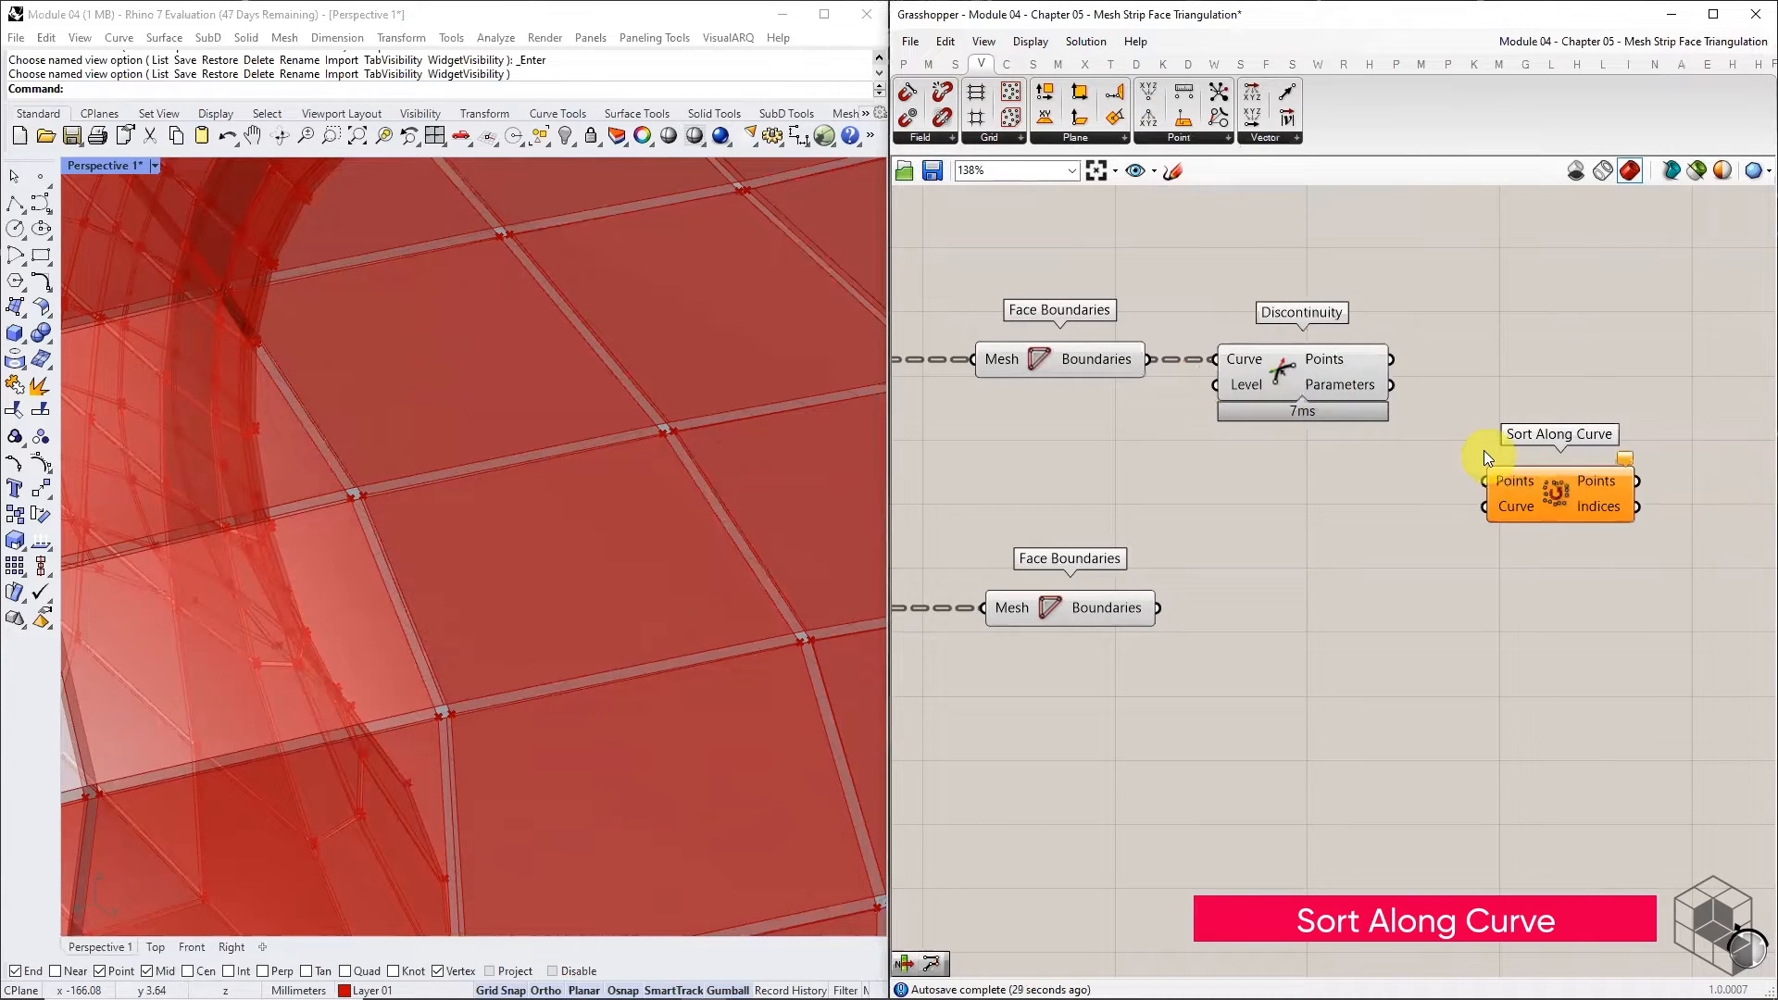
{"action": "scroll", "coordinate": [1484, 450], "scroll_direction": "down", "scroll_amount": 2}
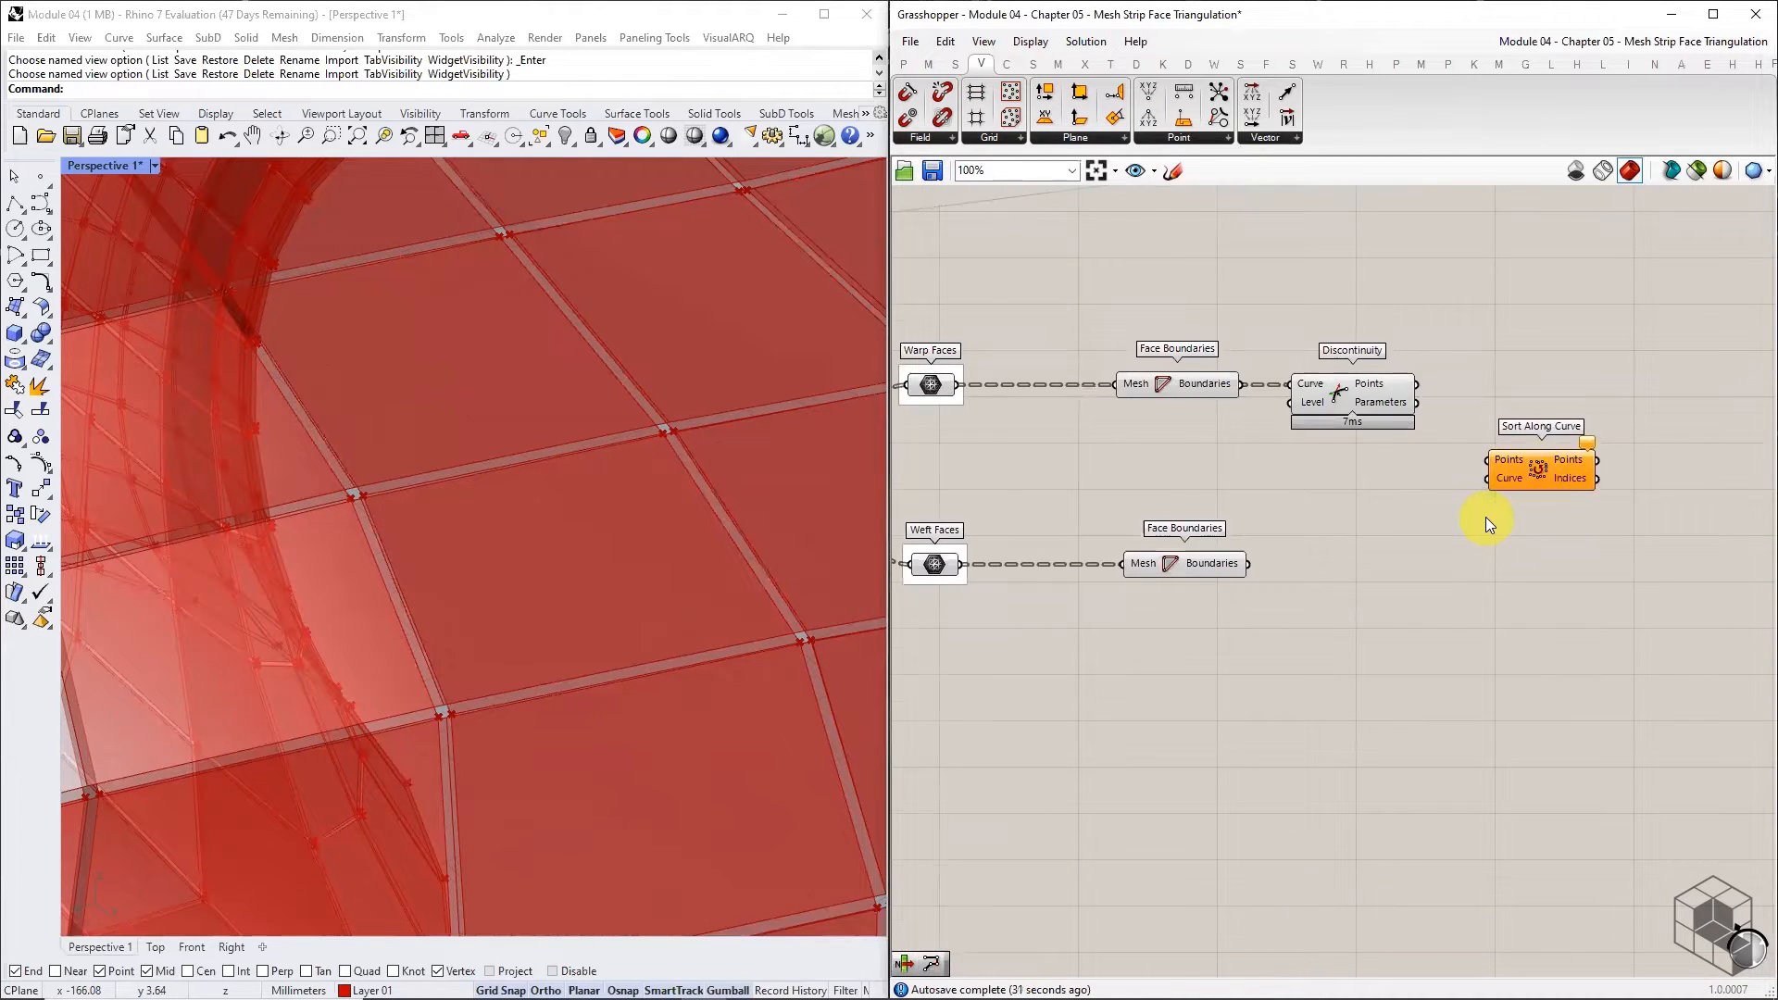
- Feed Sort Along Curve with the warp Discontinuity's Points and with the weft Face Boundaries as its Curve input
{"action": "scroll", "coordinate": [1486, 517], "scroll_direction": "up", "scroll_amount": 1}
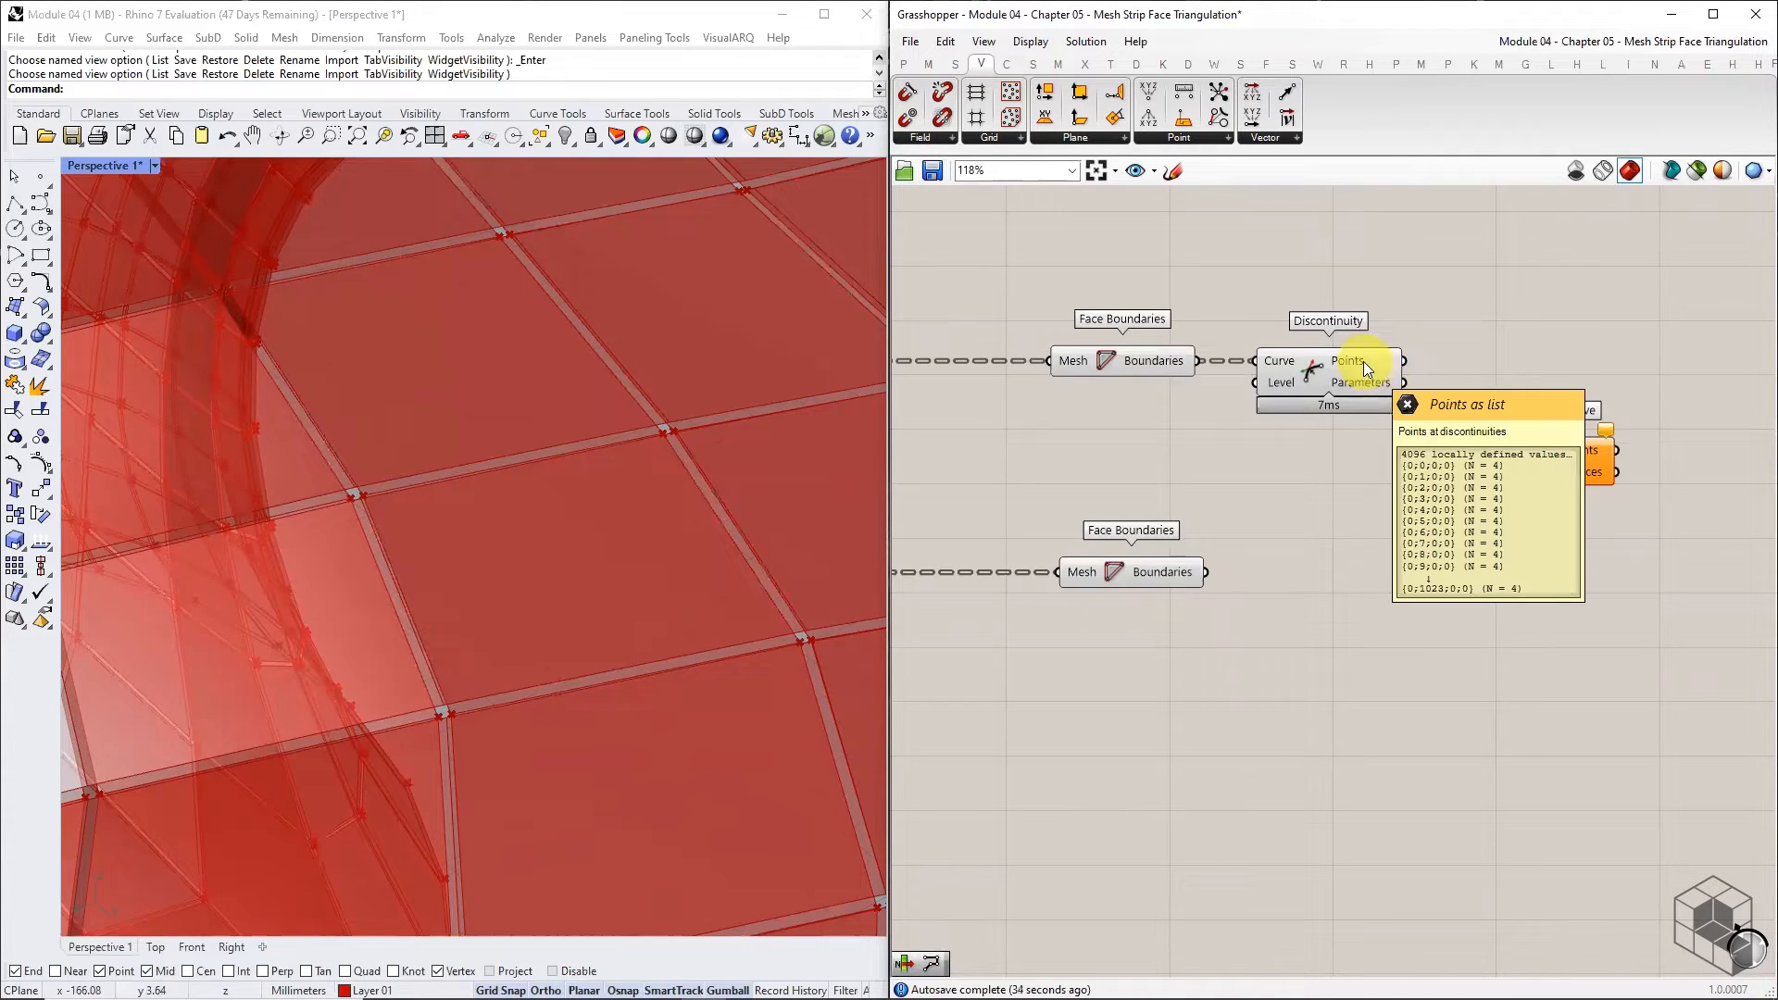
{"action": "left_click_drag", "start_coordinate": [1399, 361], "coordinate": [1401, 362]}
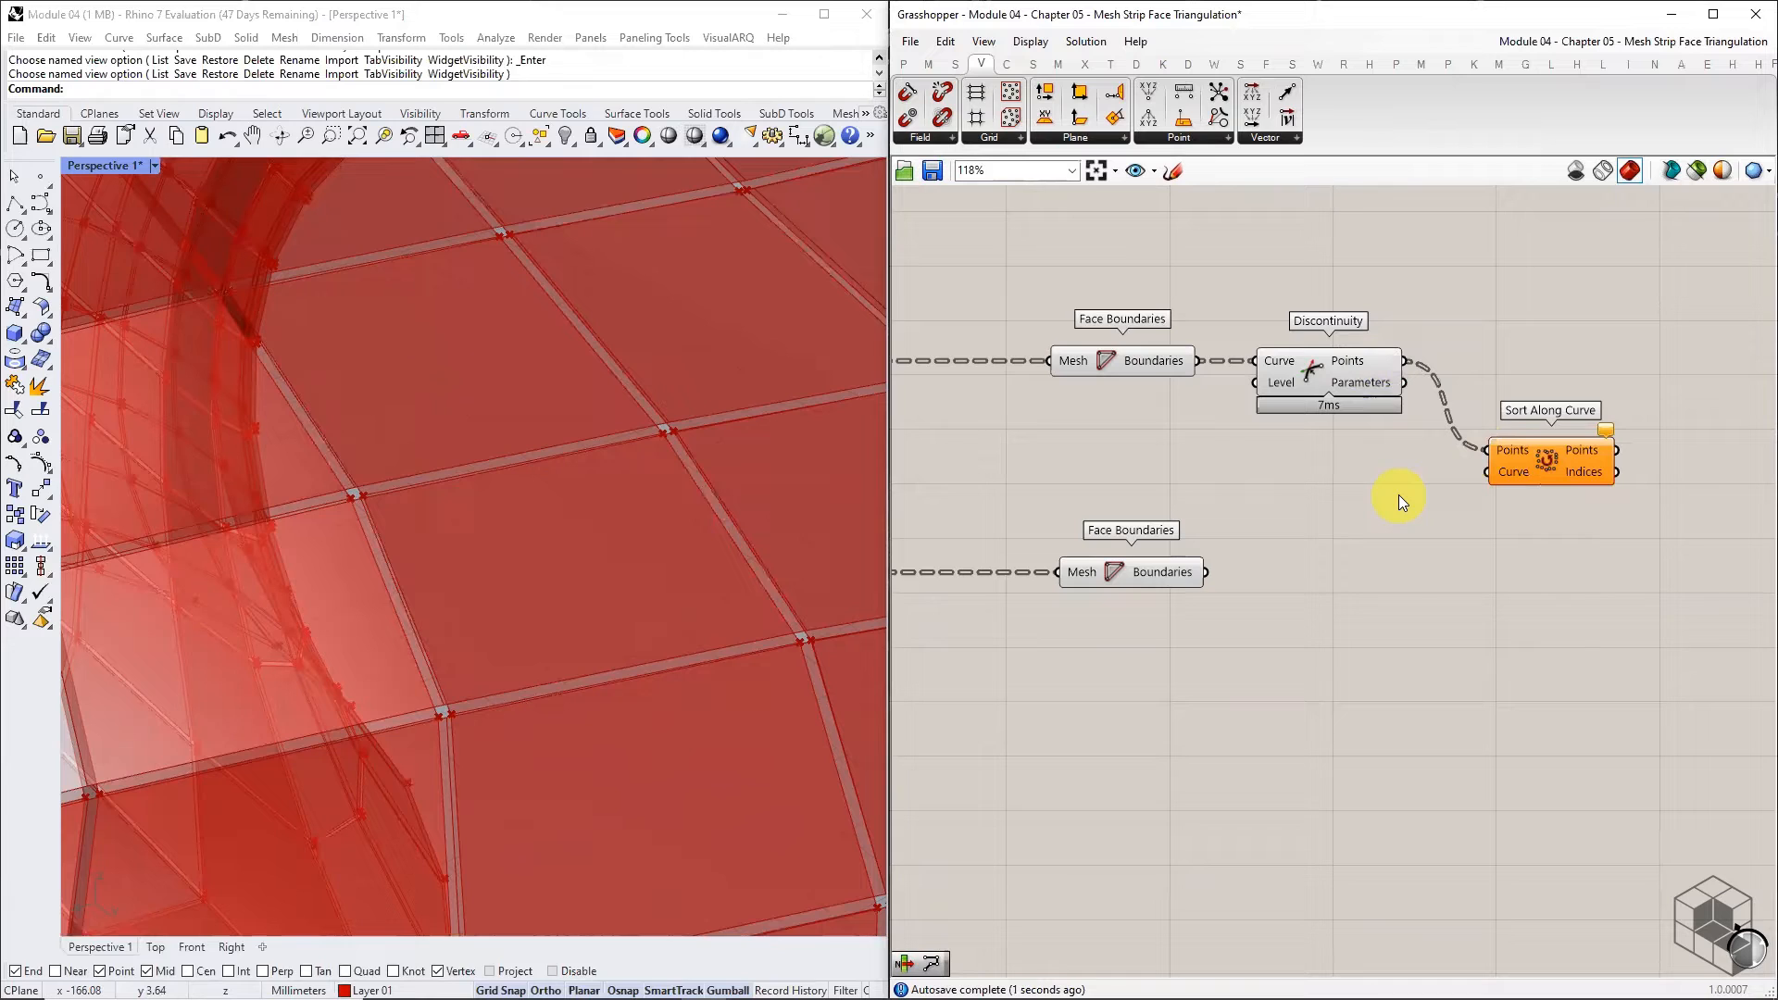
{"action": "left_click", "coordinate": [1152, 580]}
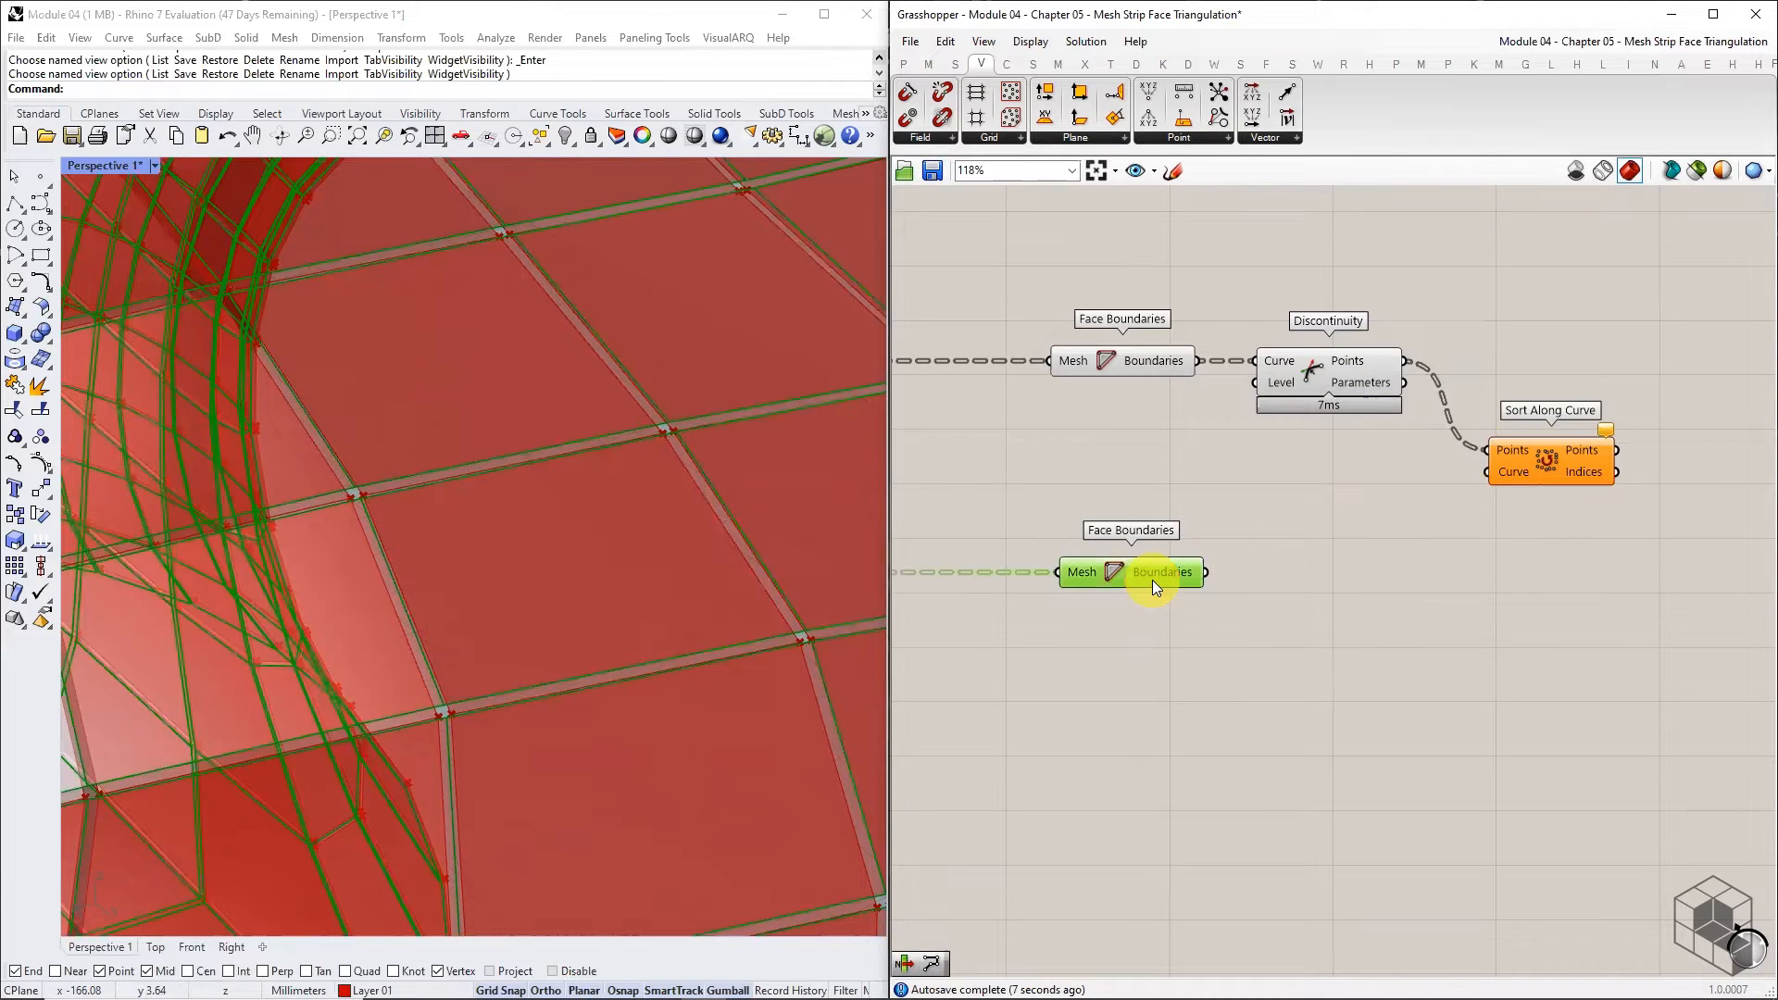
{"action": "left_click_drag", "start_coordinate": [1204, 571], "coordinate": [1504, 487]}
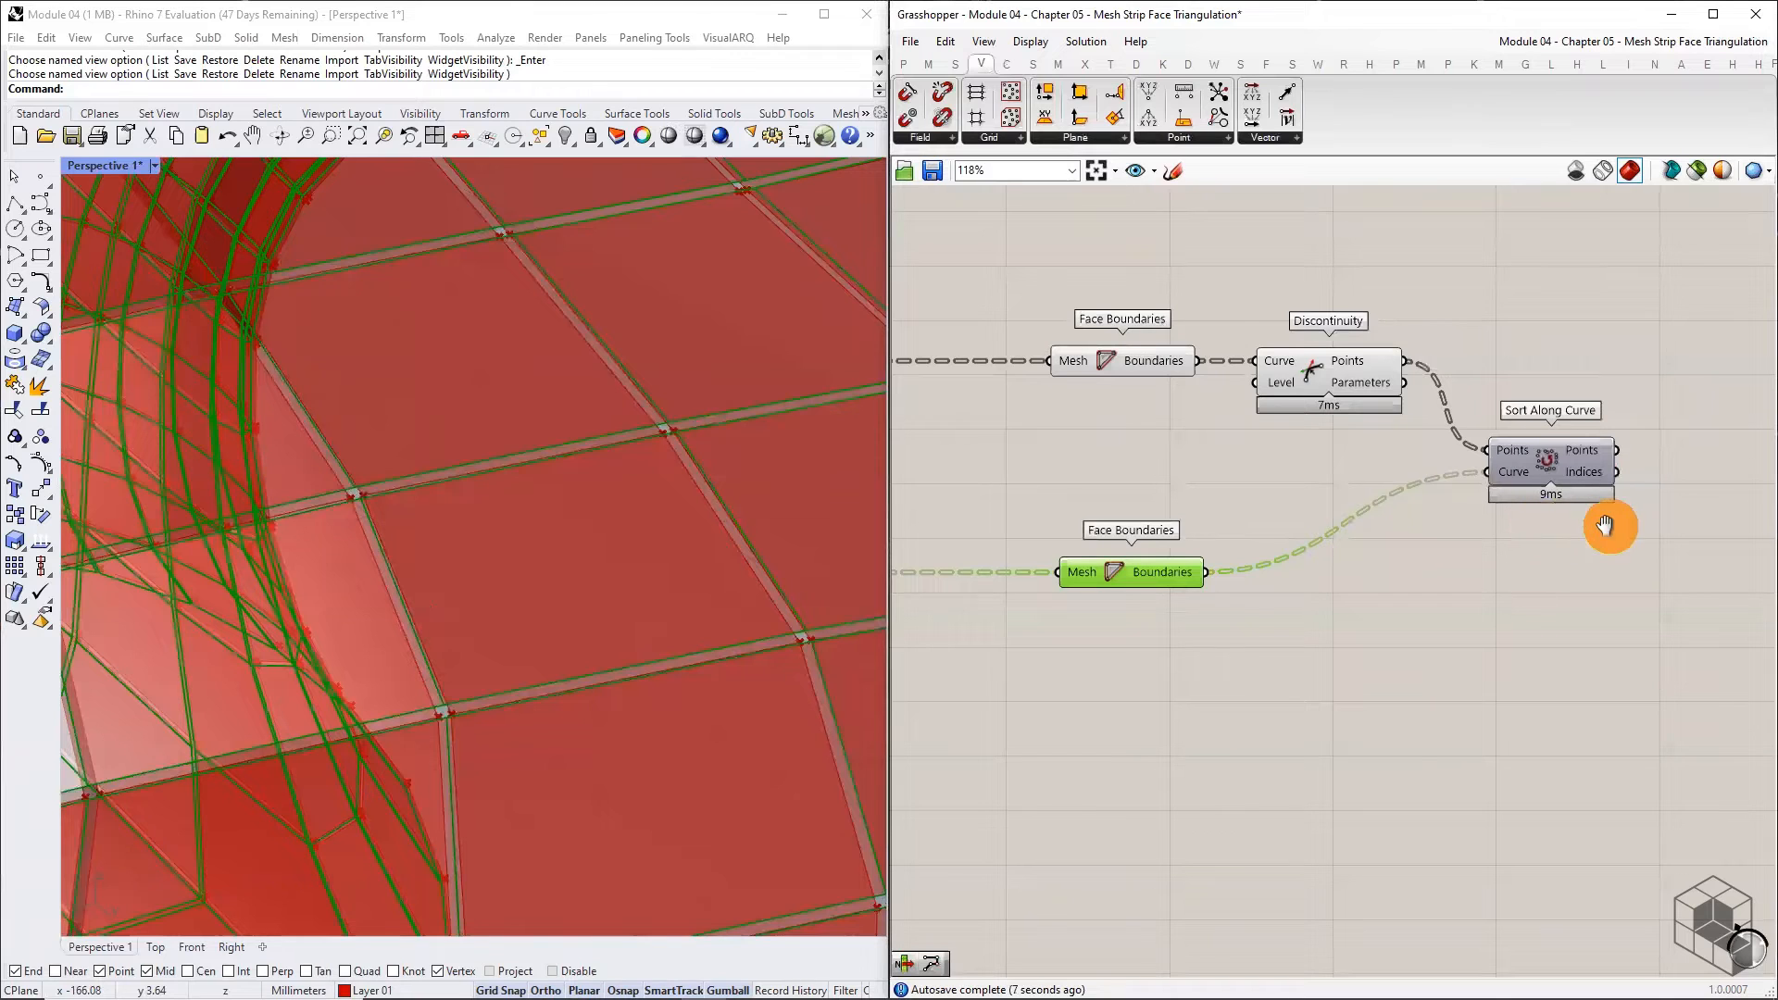
- Add a PolyLine component whose Vertices come from the sorted Points of Sort Along Curve
{"action": "right_click_drag", "start_coordinate": [1605, 526], "coordinate": [1430, 538]}
{"action": "left_click", "coordinate": [1006, 63]}
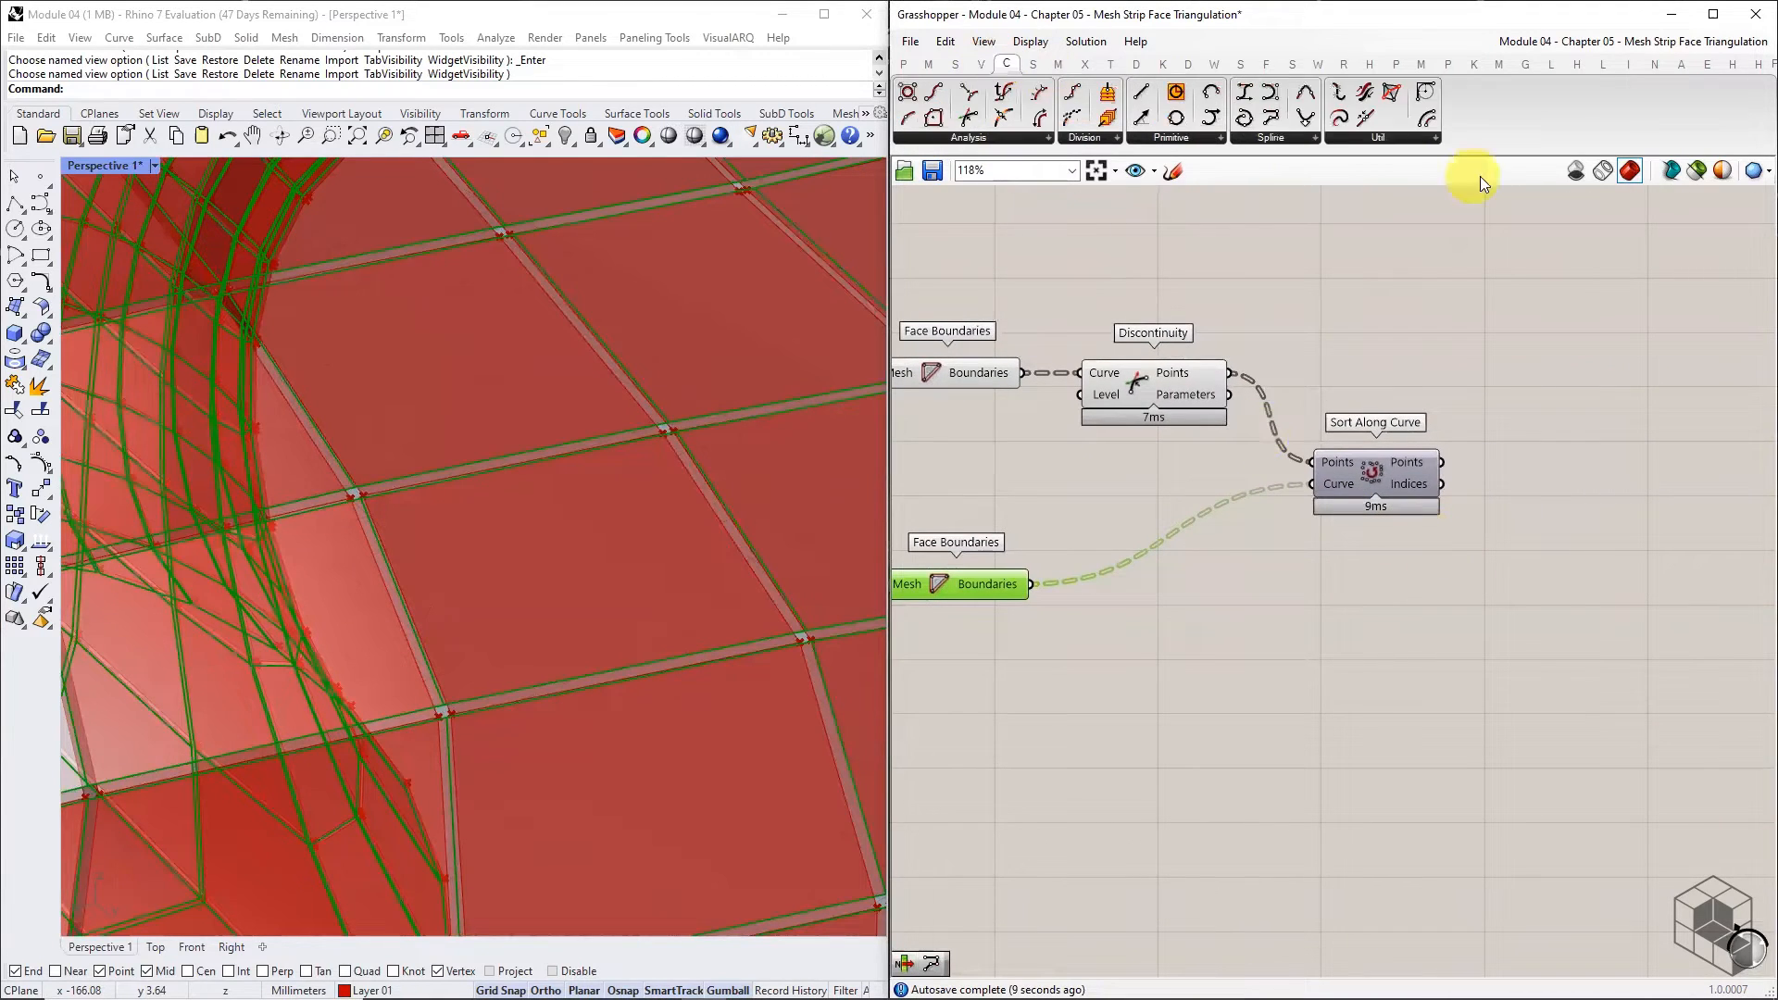
{"action": "left_click", "coordinate": [1313, 138]}
{"action": "left_click", "coordinate": [1288, 247]}
{"action": "left_click", "coordinate": [1532, 463]}
{"action": "left_click_drag", "start_coordinate": [1442, 462], "coordinate": [1552, 482]}
- Set the PolyLine's Closed input to True and inspect its Polyline output
{"action": "right_click", "coordinate": [1552, 482]}
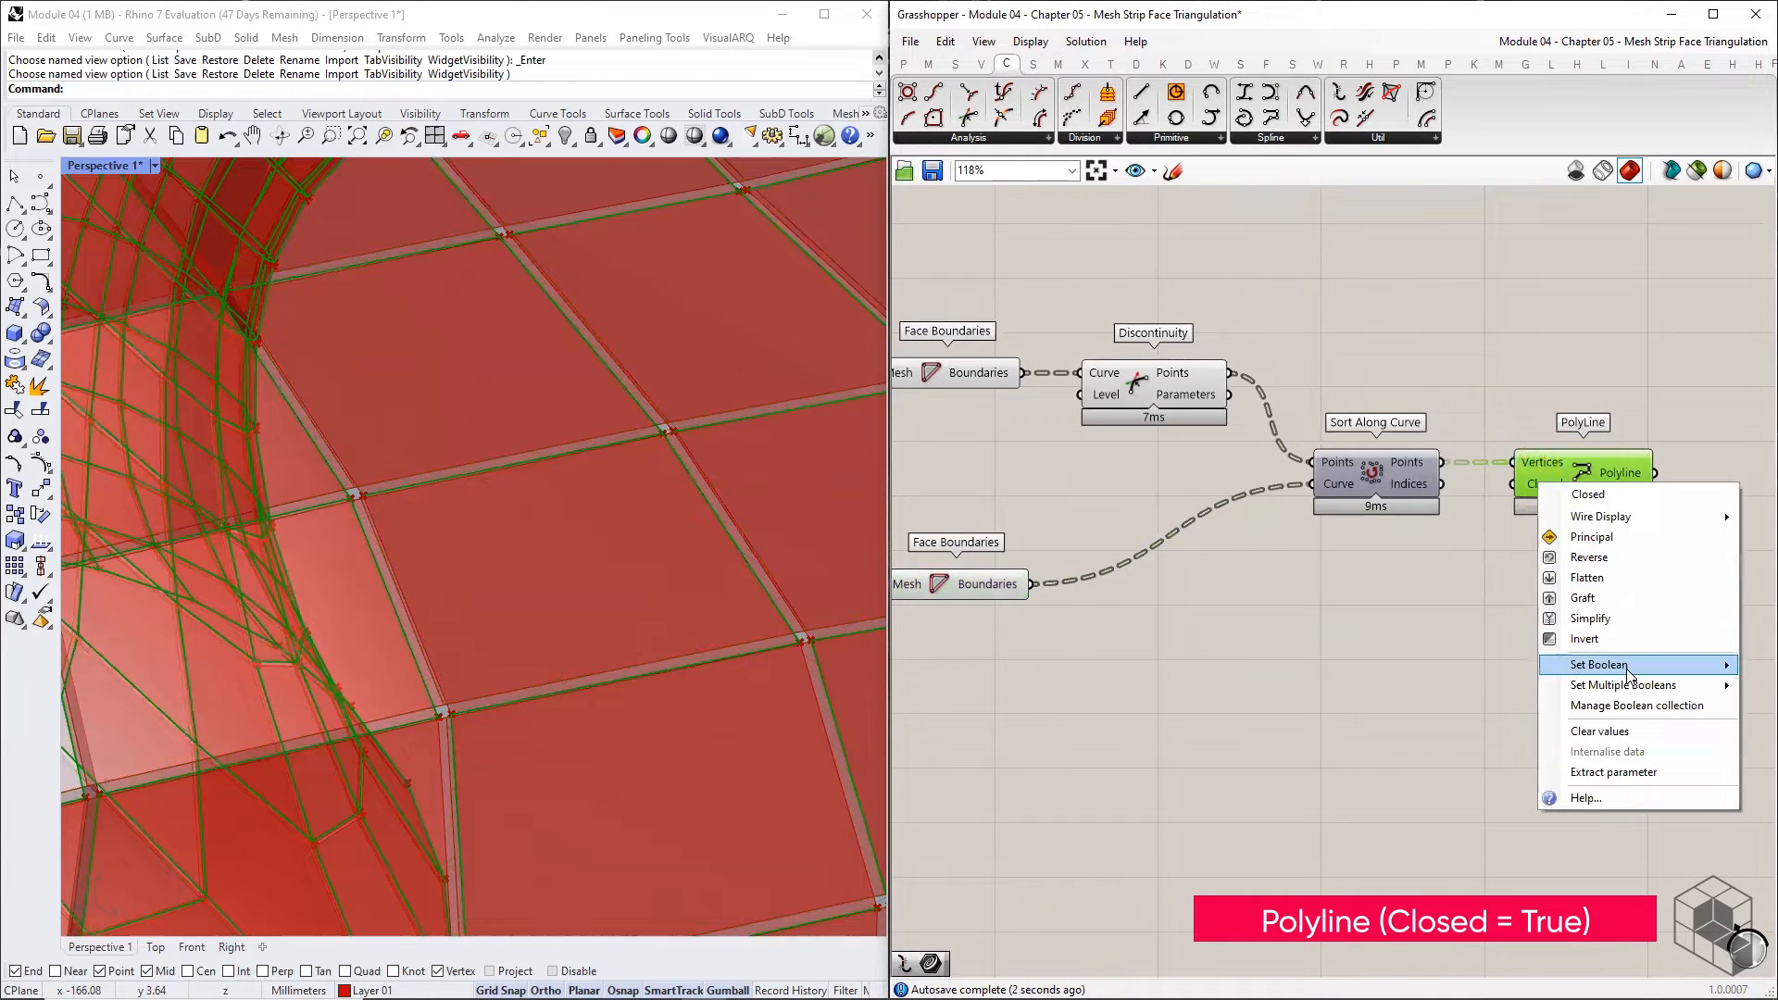
{"action": "left_click", "coordinate": [1480, 606]}
{"action": "right_click_drag", "start_coordinate": [1480, 606], "coordinate": [1241, 537]}
{"action": "right_click", "coordinate": [1243, 478]}
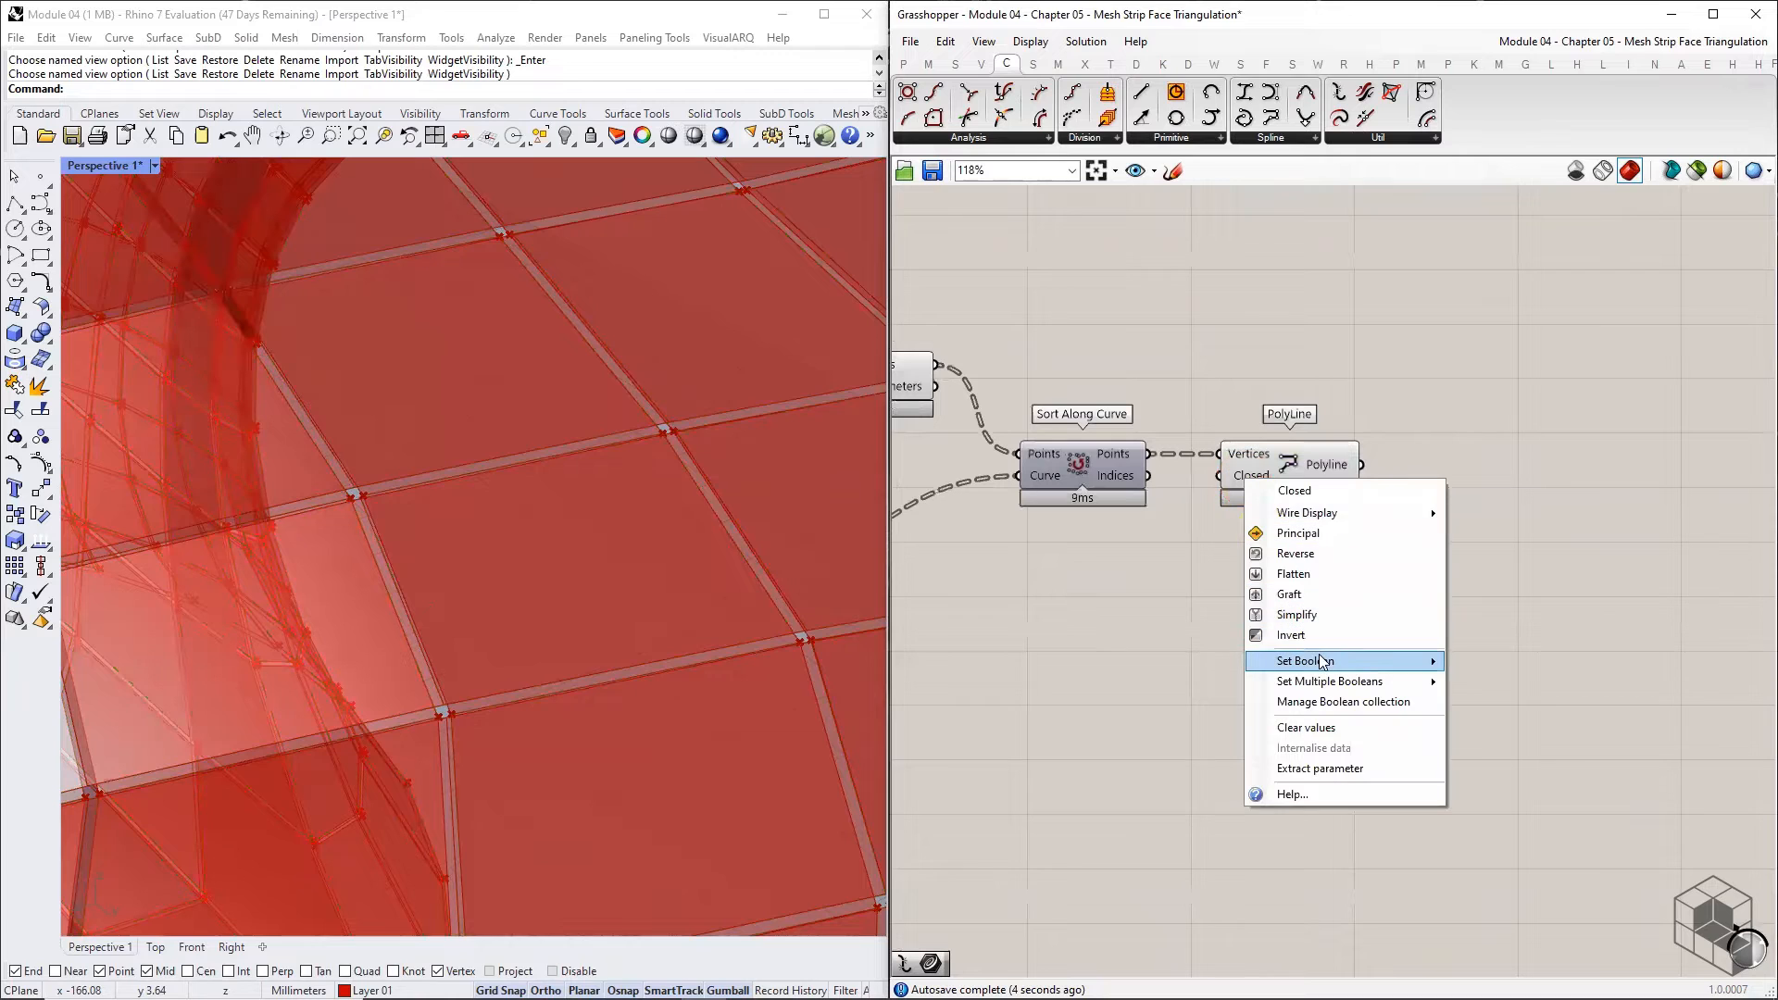
{"action": "mouse_move", "coordinate": [1414, 660]}
{"action": "left_click", "coordinate": [1489, 686]}
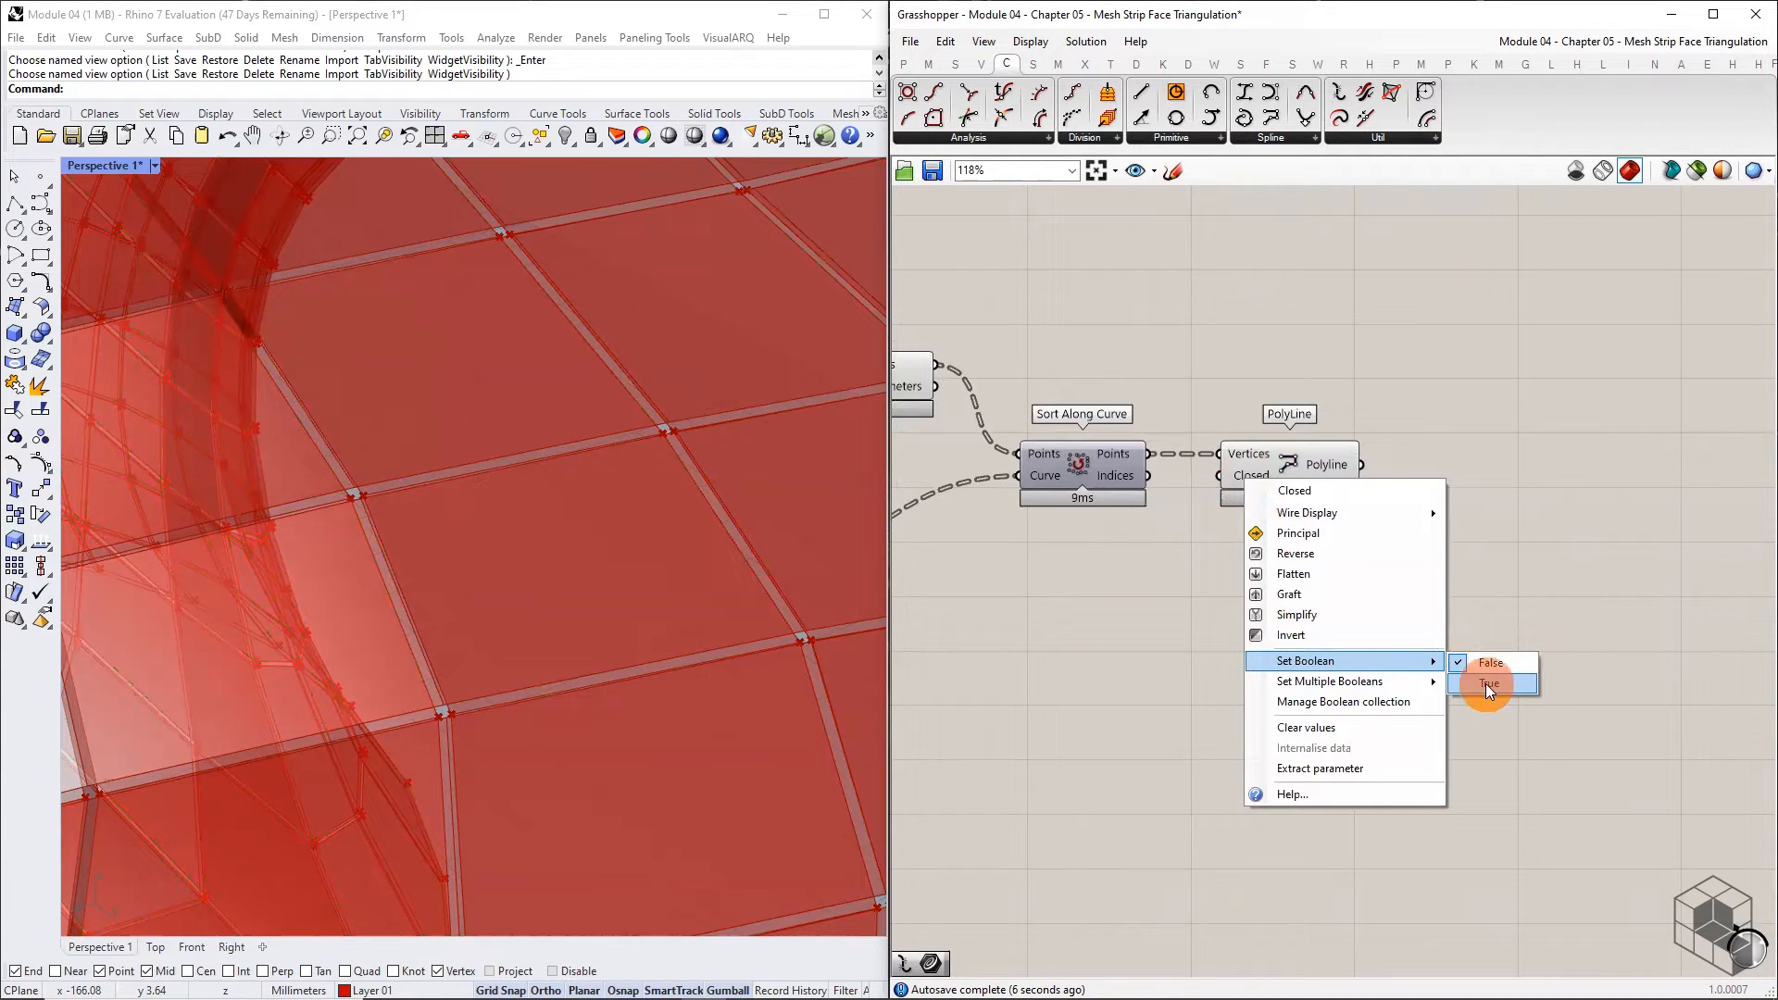
{"action": "right_click_drag", "start_coordinate": [1349, 563], "coordinate": [1473, 559]}
{"action": "mouse_move", "coordinate": [1447, 463]}
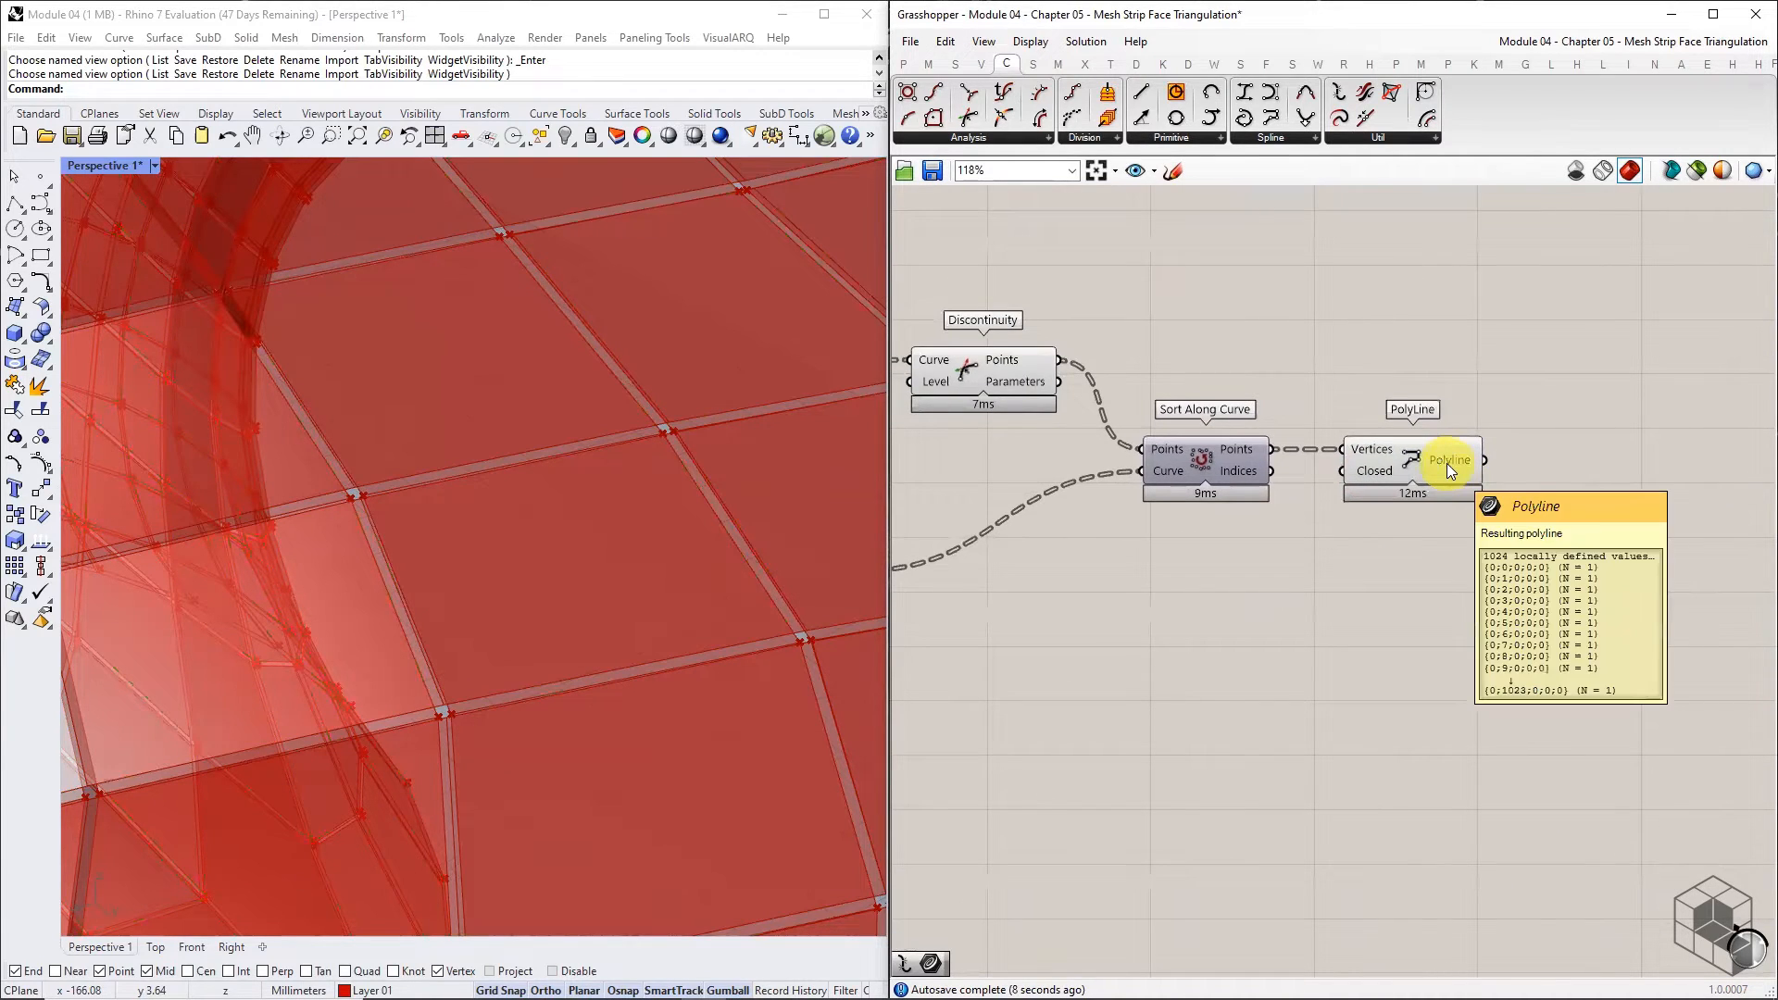
{"action": "left_click", "coordinate": [1446, 463]}
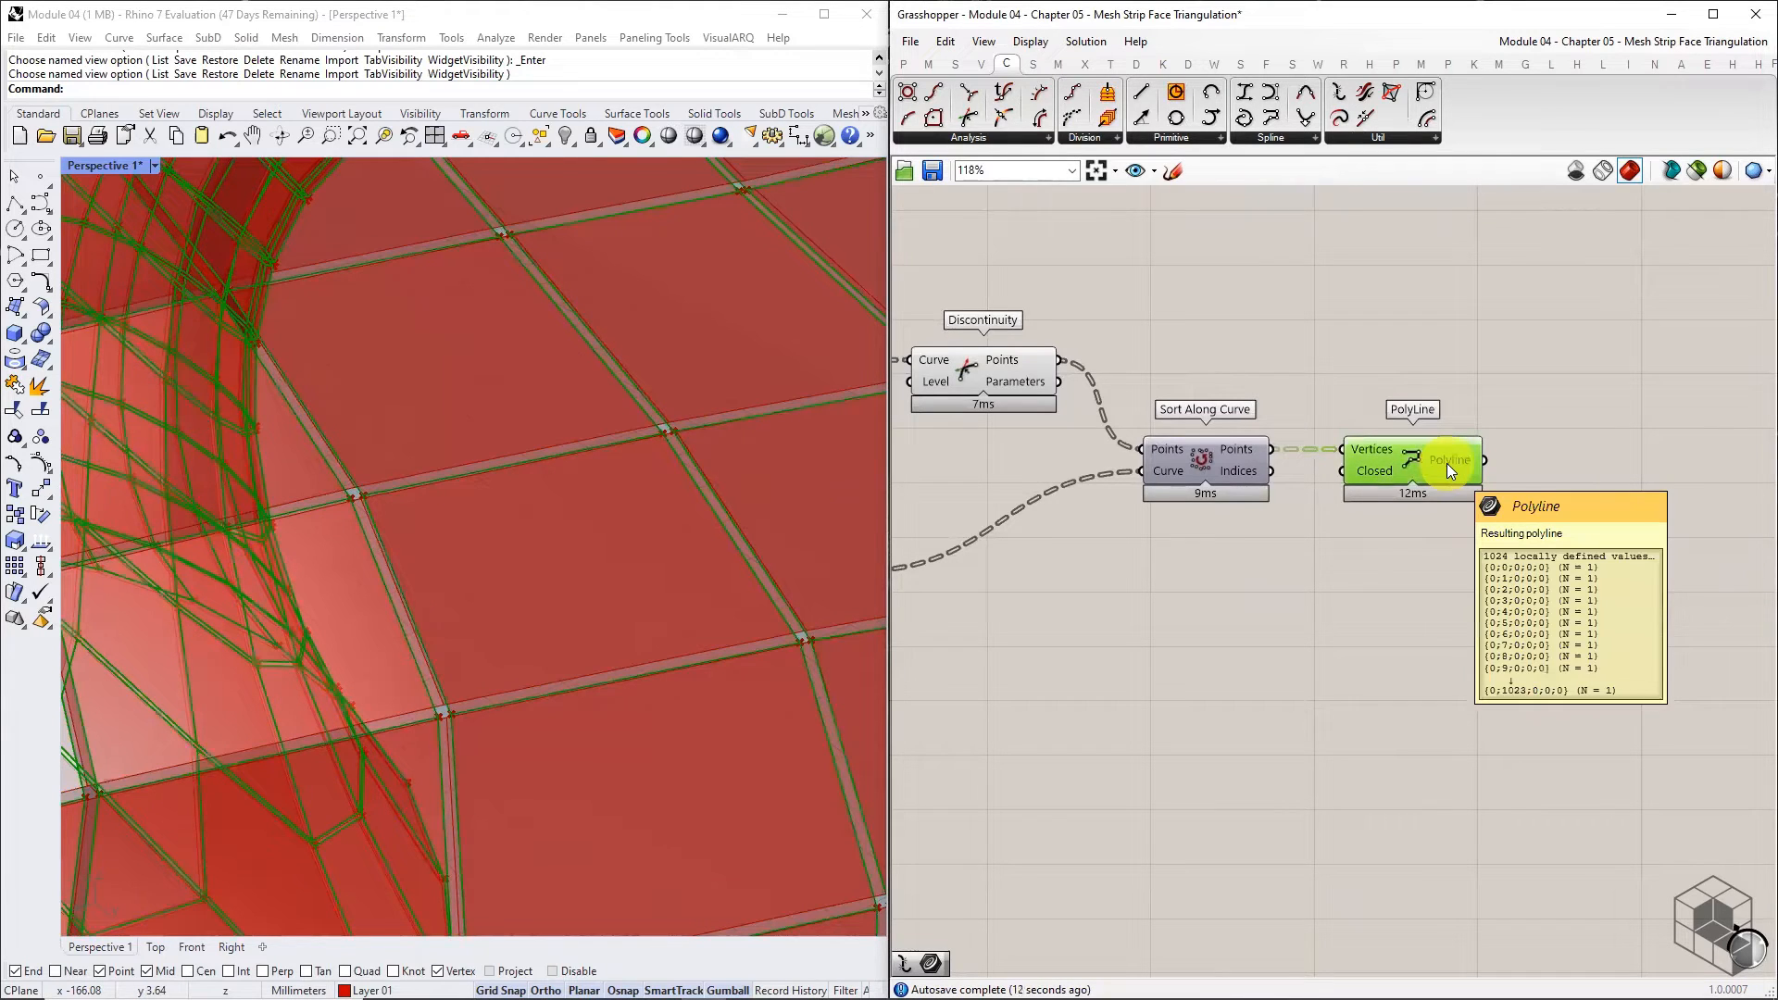
- Add two Curve parameters, one fed by the PolyLine output and one by the weft Face Boundaries
{"action": "scroll", "coordinate": [1447, 463], "scroll_direction": "down", "scroll_amount": 2}
{"action": "left_click", "coordinate": [1008, 543]}
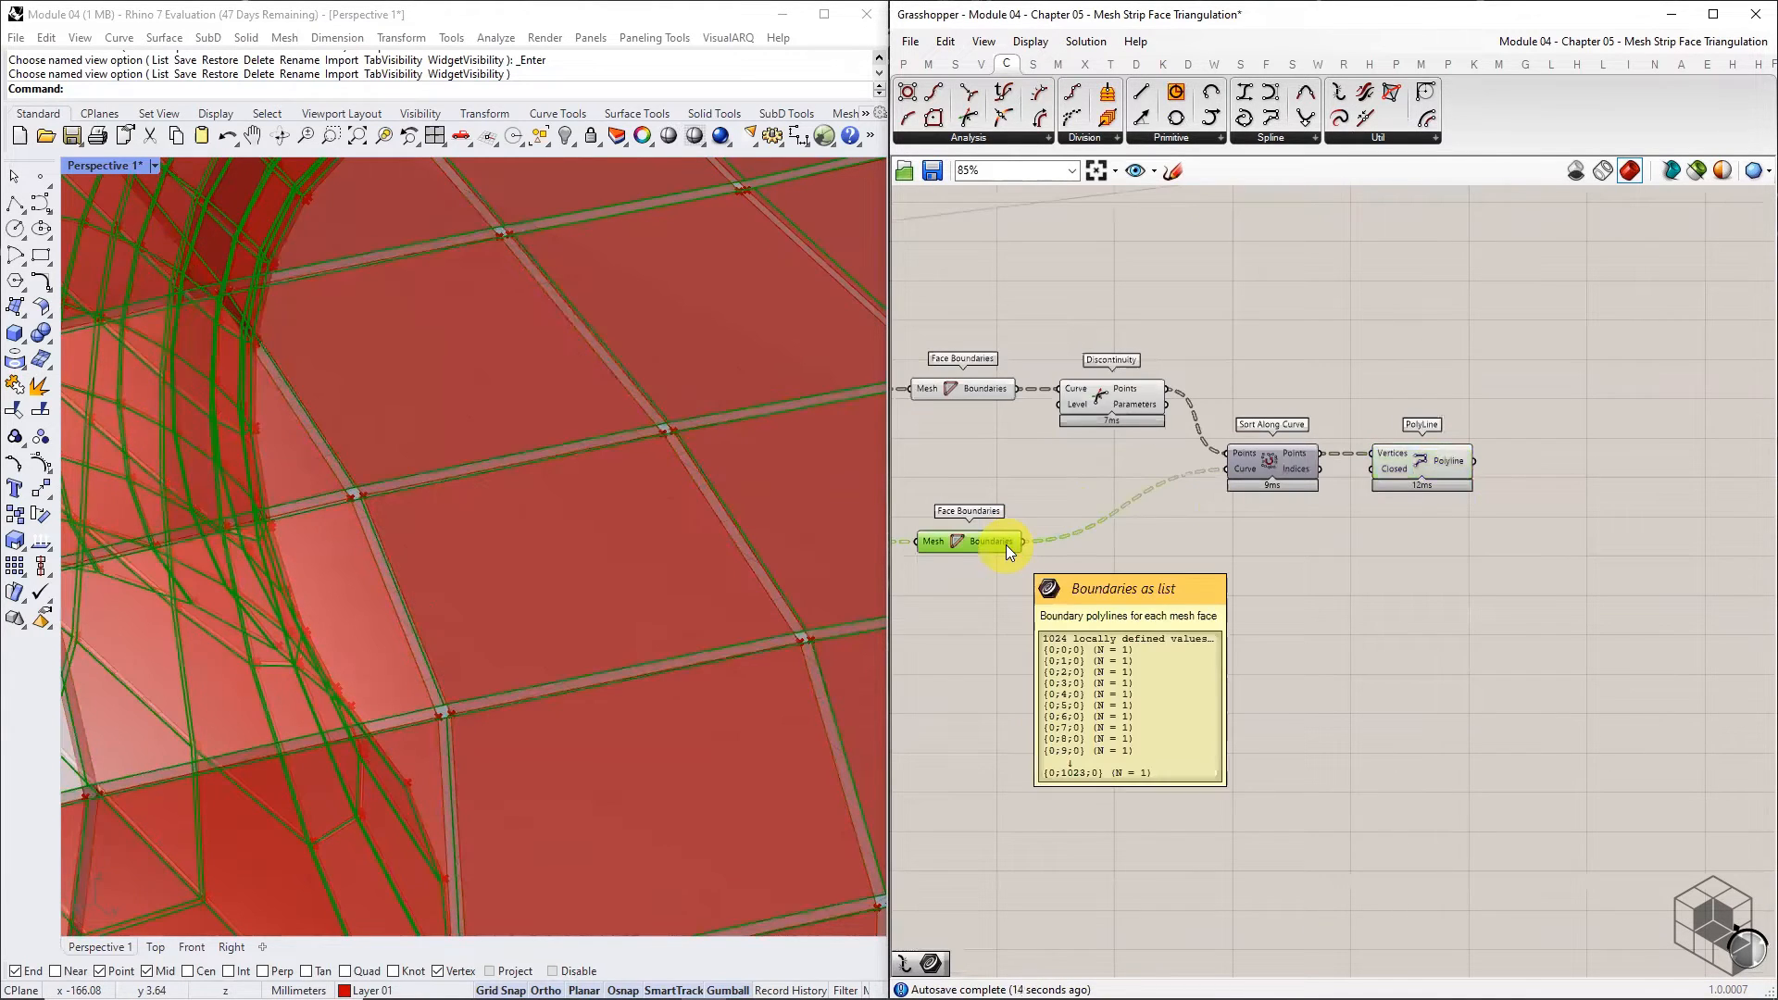
{"action": "left_click", "coordinate": [1122, 567]}
{"action": "left_click", "coordinate": [904, 63]}
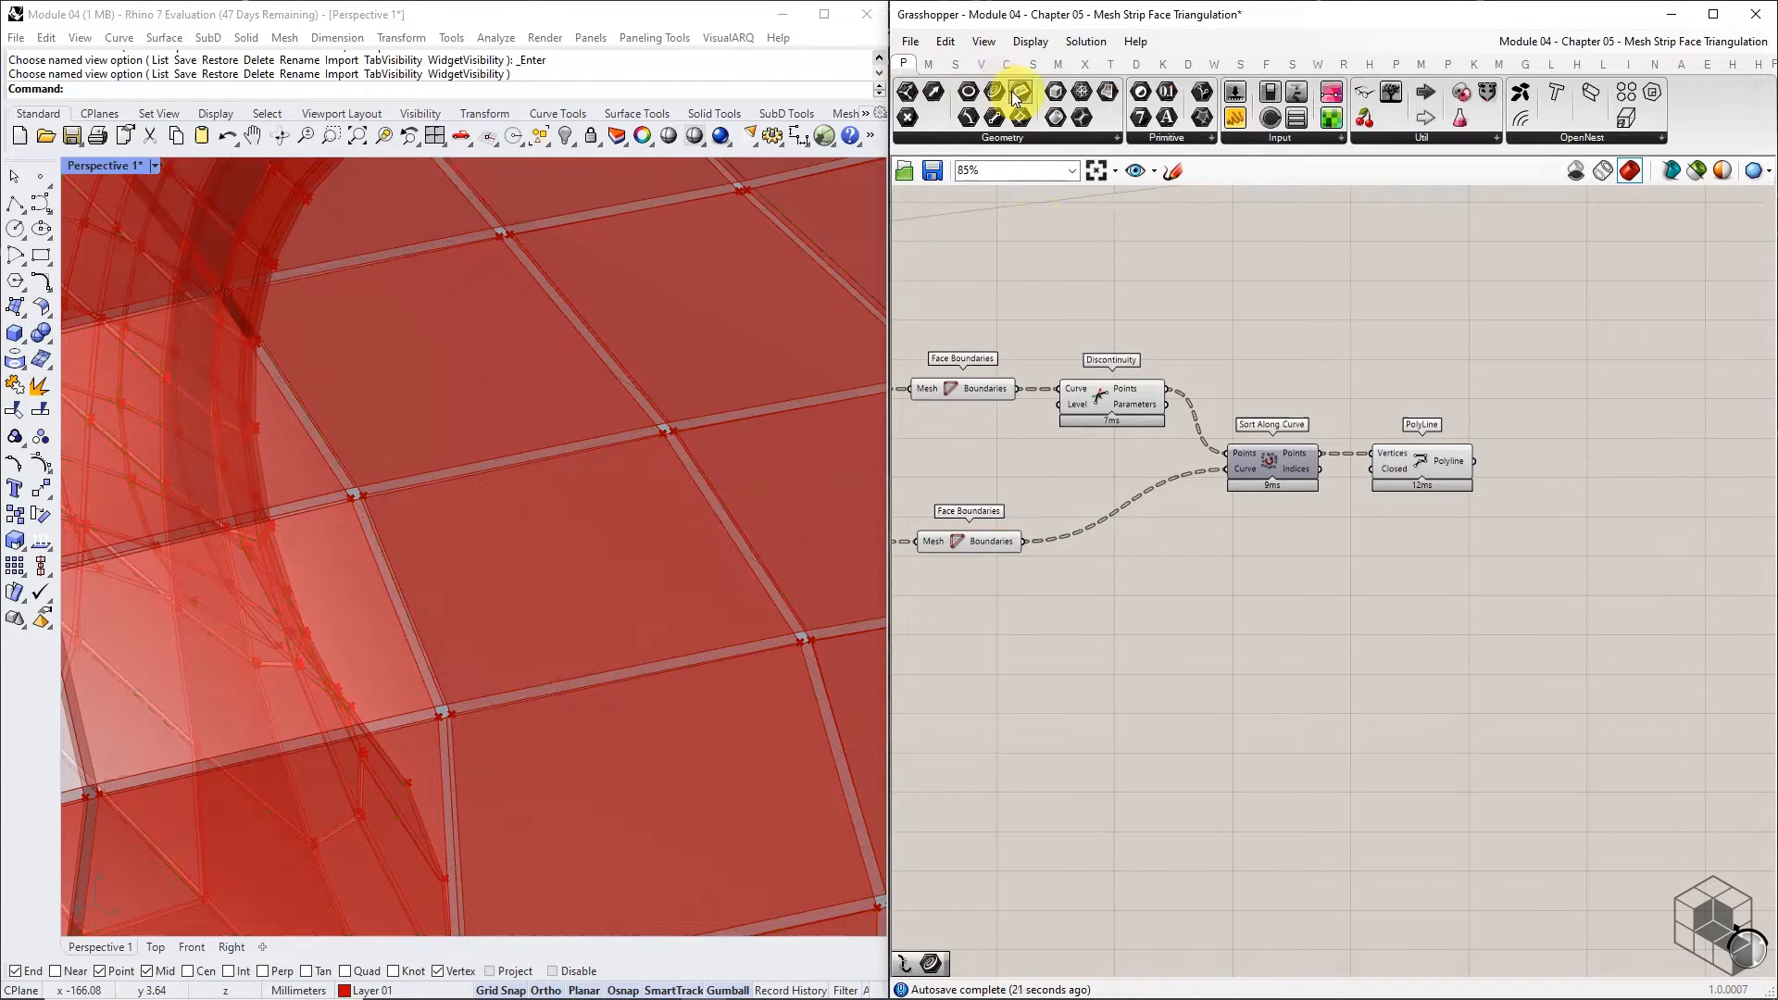
{"action": "left_click_drag", "start_coordinate": [994, 91], "coordinate": [1531, 464]}
{"action": "left_click_drag", "start_coordinate": [1531, 464], "coordinate": [1548, 525]}
{"action": "left_click_drag", "start_coordinate": [1021, 537], "coordinate": [1543, 534]}
{"action": "right_click_drag", "start_coordinate": [1548, 541], "coordinate": [1430, 498]}
{"action": "scroll", "coordinate": [1430, 498], "scroll_direction": "up", "scroll_amount": 3}
- Group the Curve parameter after PolyLine, name the group "Warp Boundary Polylines" and shift it further along the branch
{"action": "left_click", "coordinate": [1415, 469]}
{"action": "middle_click", "coordinate": [1415, 468]}
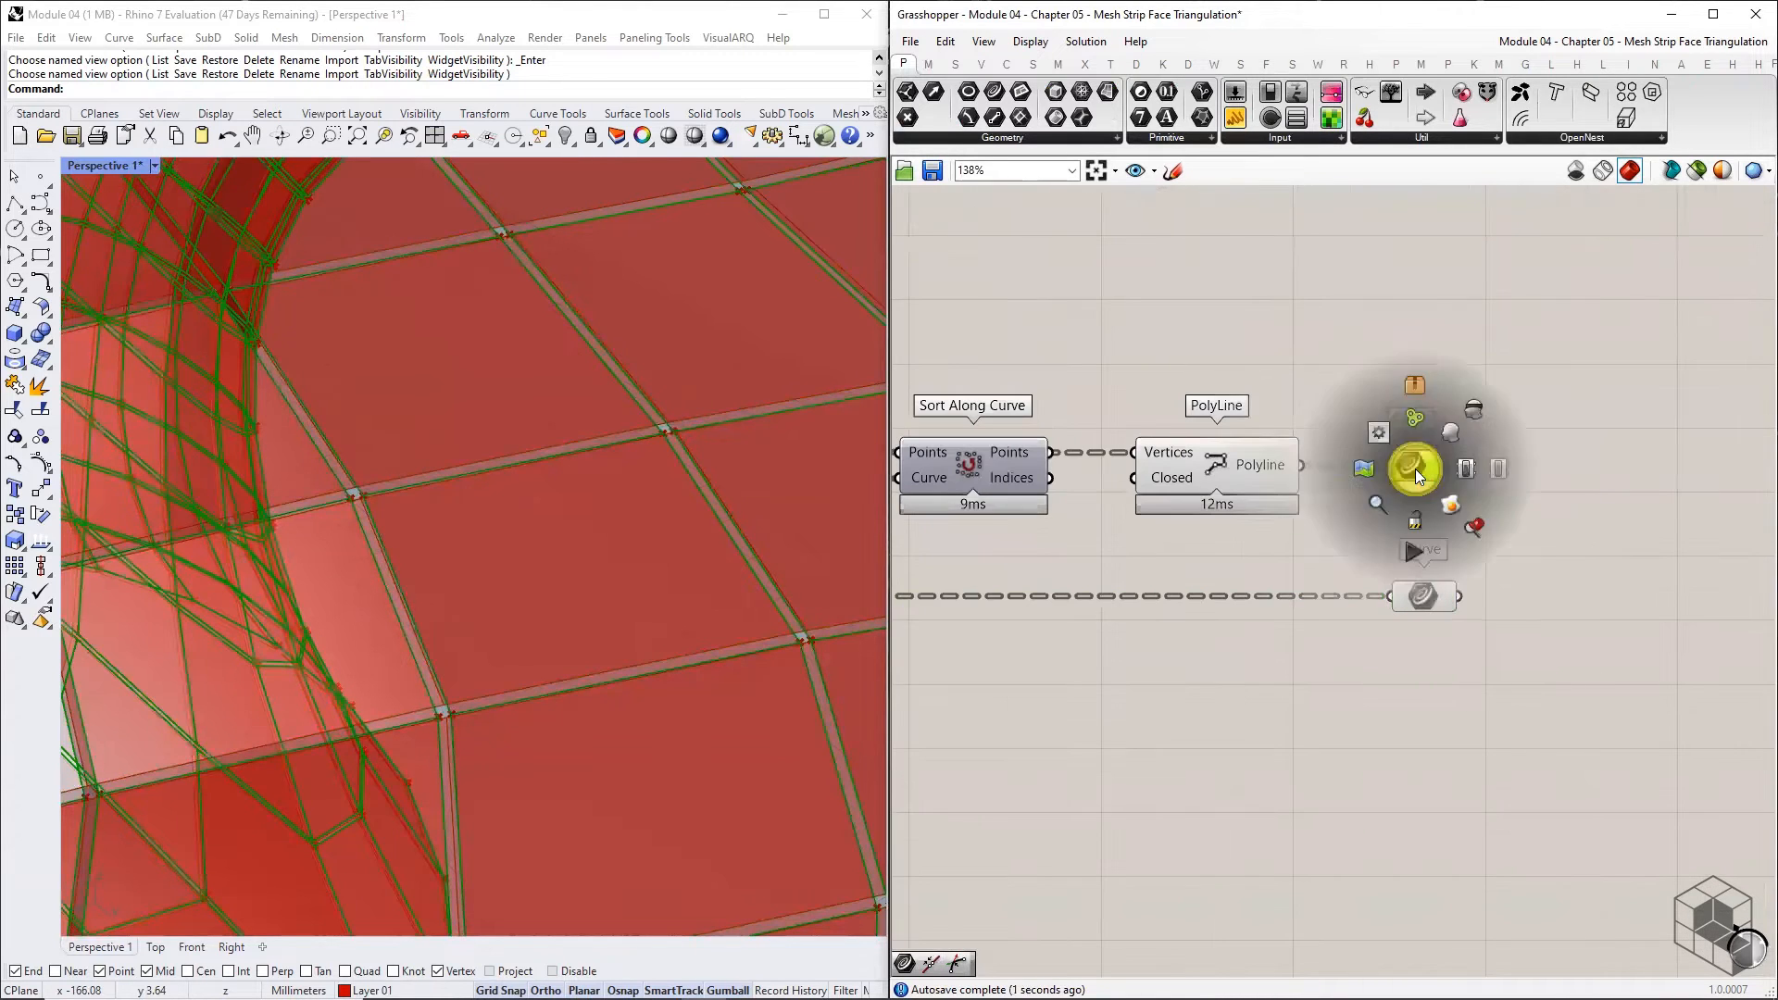
{"action": "left_click", "coordinate": [1427, 431]}
{"action": "right_click", "coordinate": [1434, 440]}
{"action": "left_click", "coordinate": [1495, 461]}
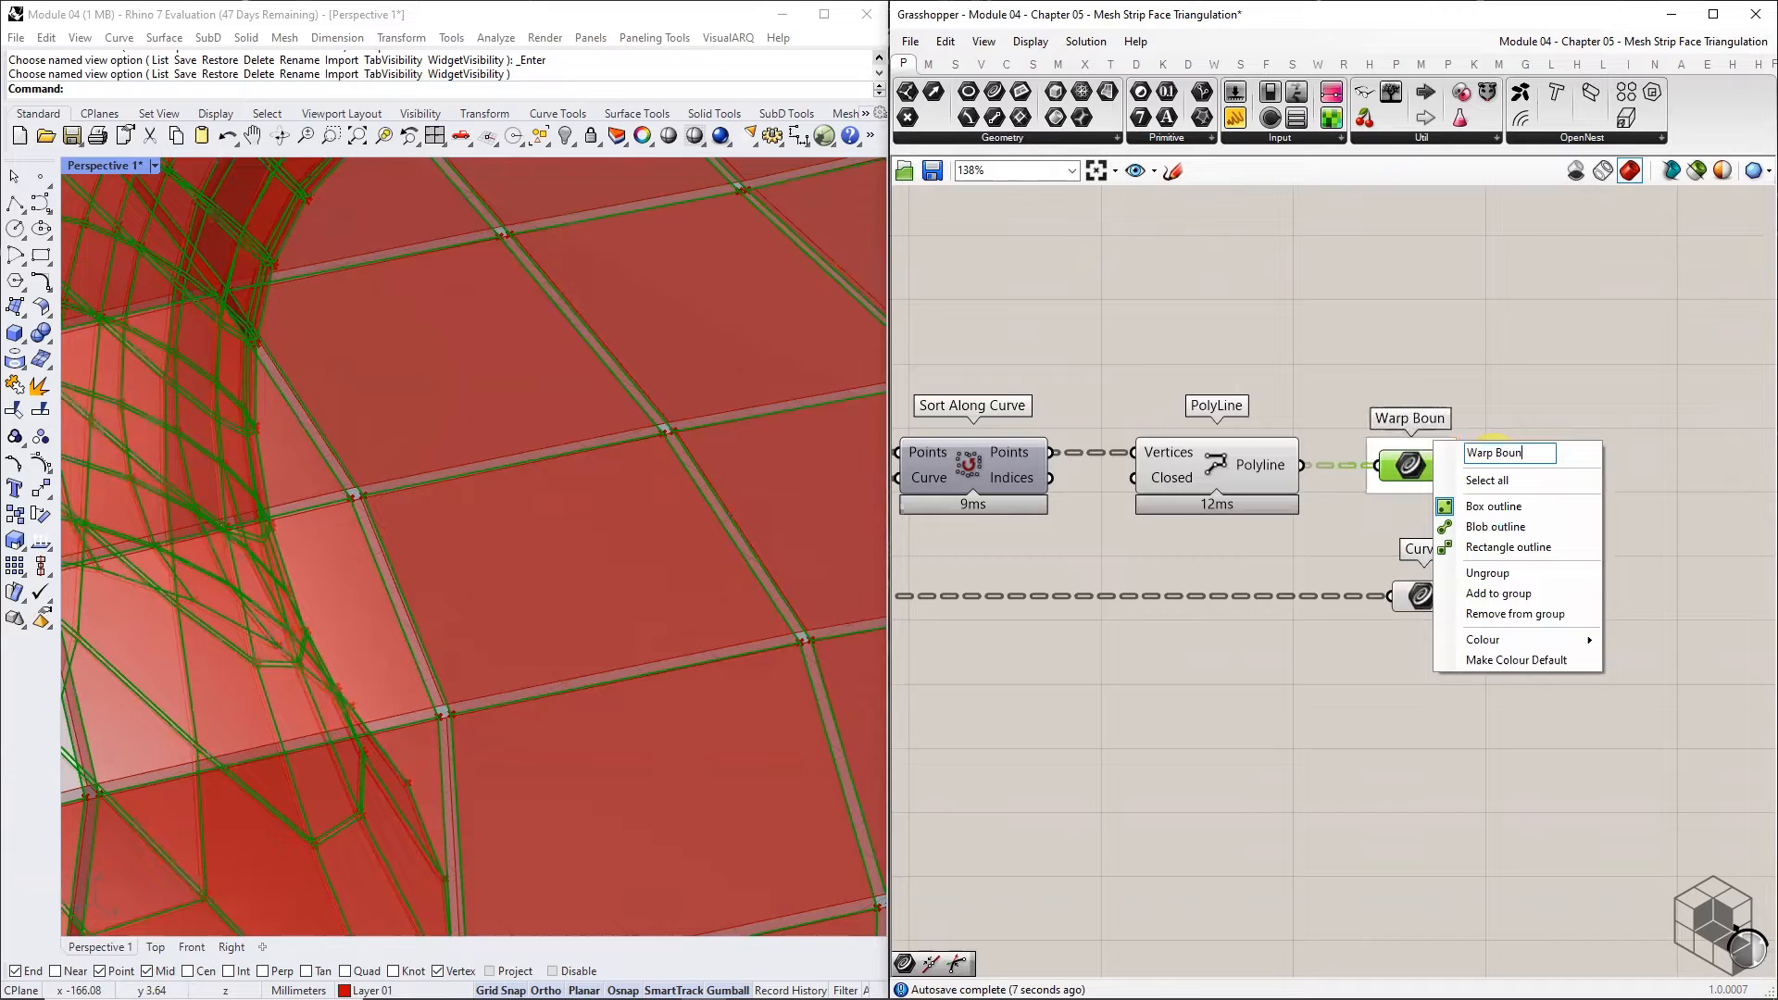
{"action": "type", "text": "Warp Boundary Polylines"}
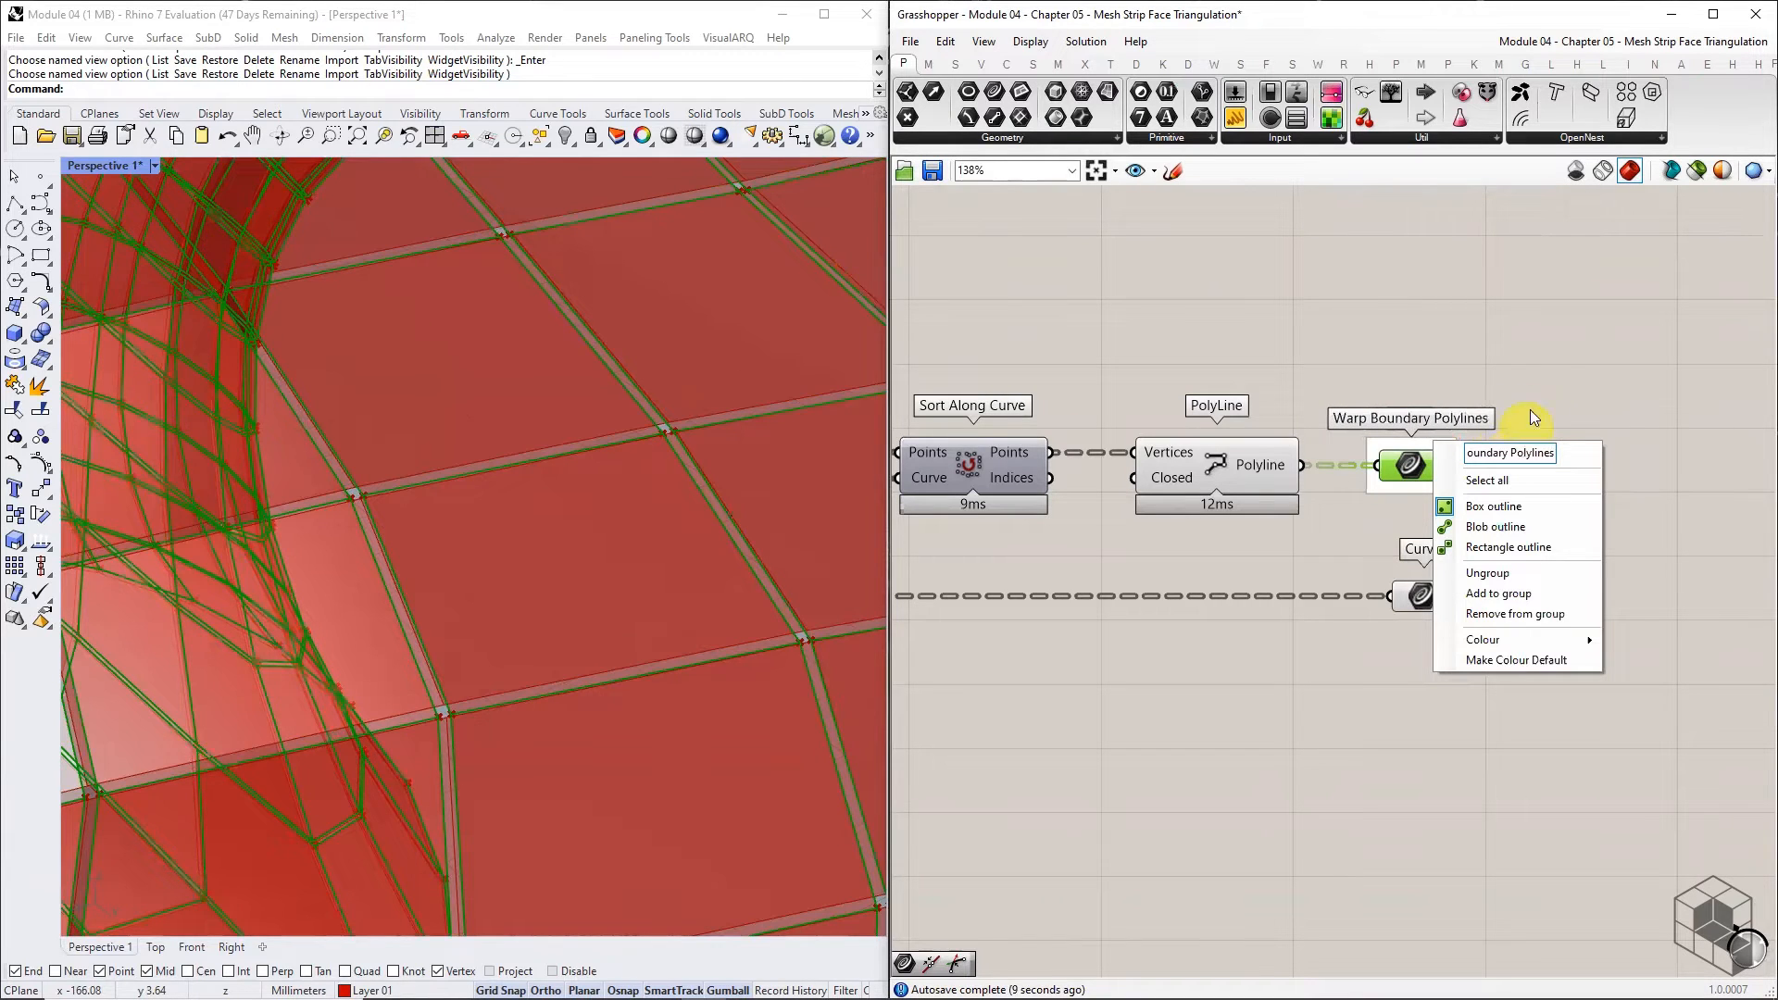
{"action": "left_click", "coordinate": [1530, 409]}
{"action": "left_click_drag", "start_coordinate": [1396, 464], "coordinate": [1474, 465]}
- Align the weft Curve parameter beneath the warp one and group it under the name "Weft boundary Polylines"
{"action": "left_click_drag", "start_coordinate": [1416, 601], "coordinate": [1474, 595]}
{"action": "middle_click", "coordinate": [1478, 584]}
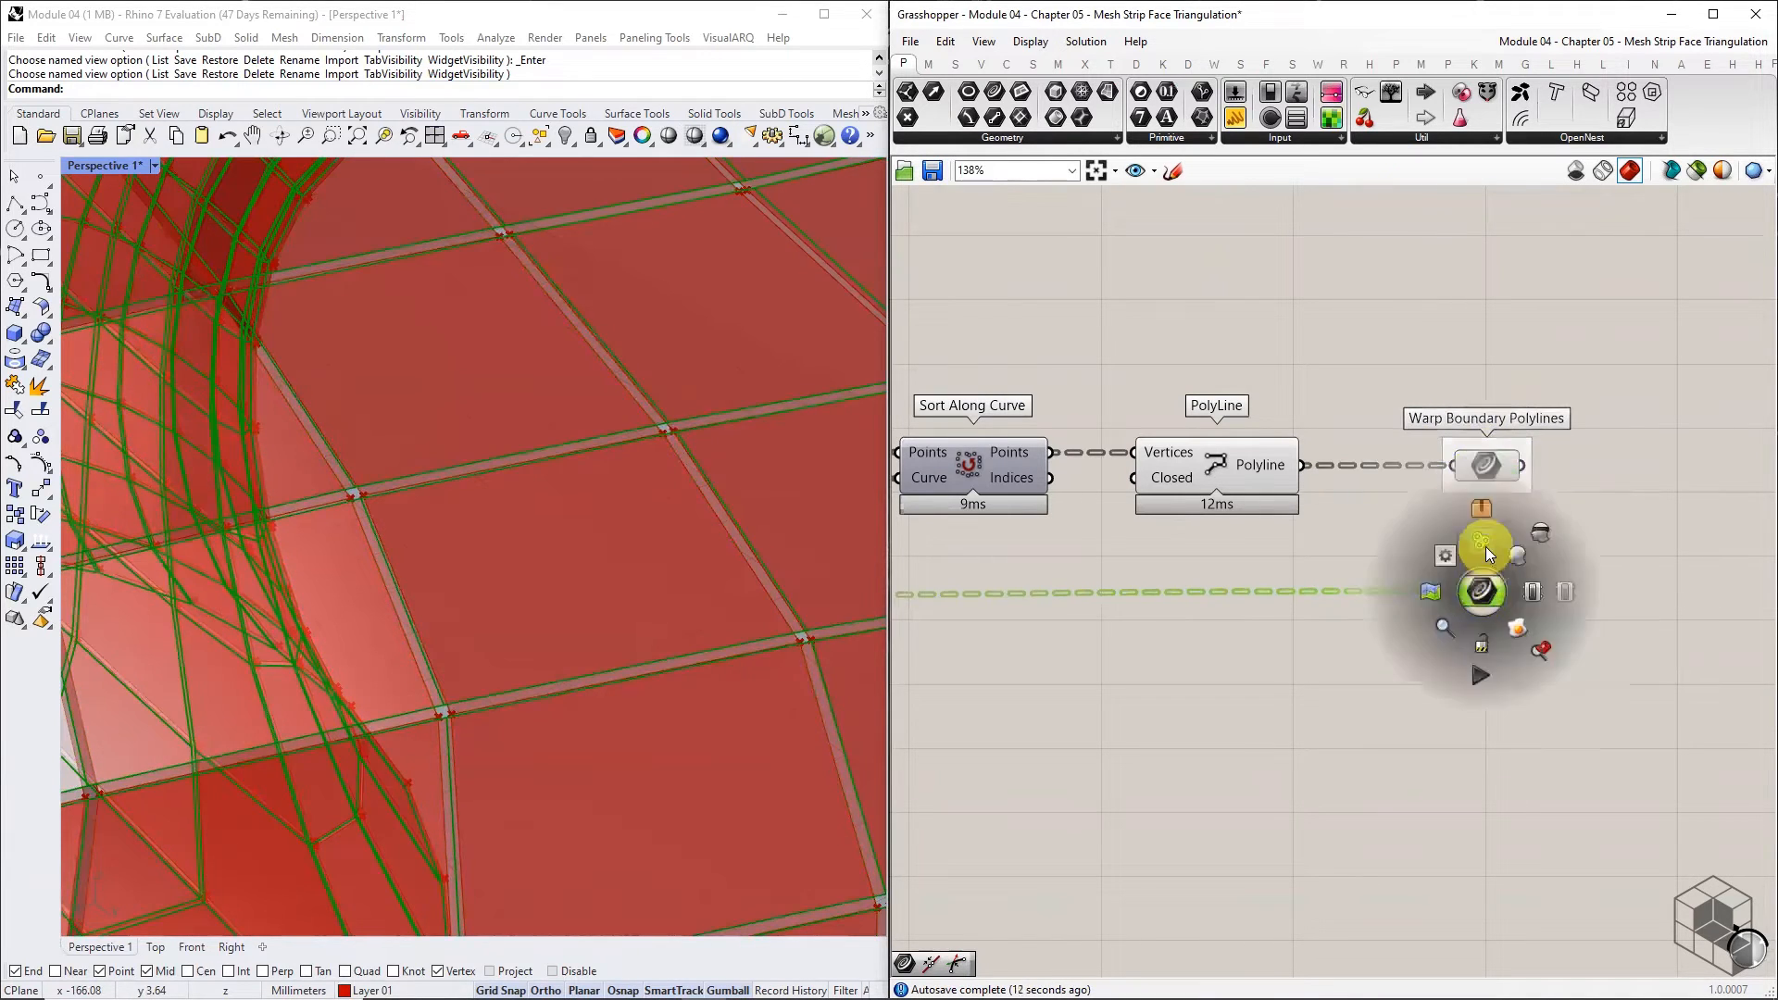
{"action": "left_click", "coordinate": [1506, 567]}
{"action": "right_click", "coordinate": [1504, 567]}
{"action": "left_click", "coordinate": [1549, 576]}
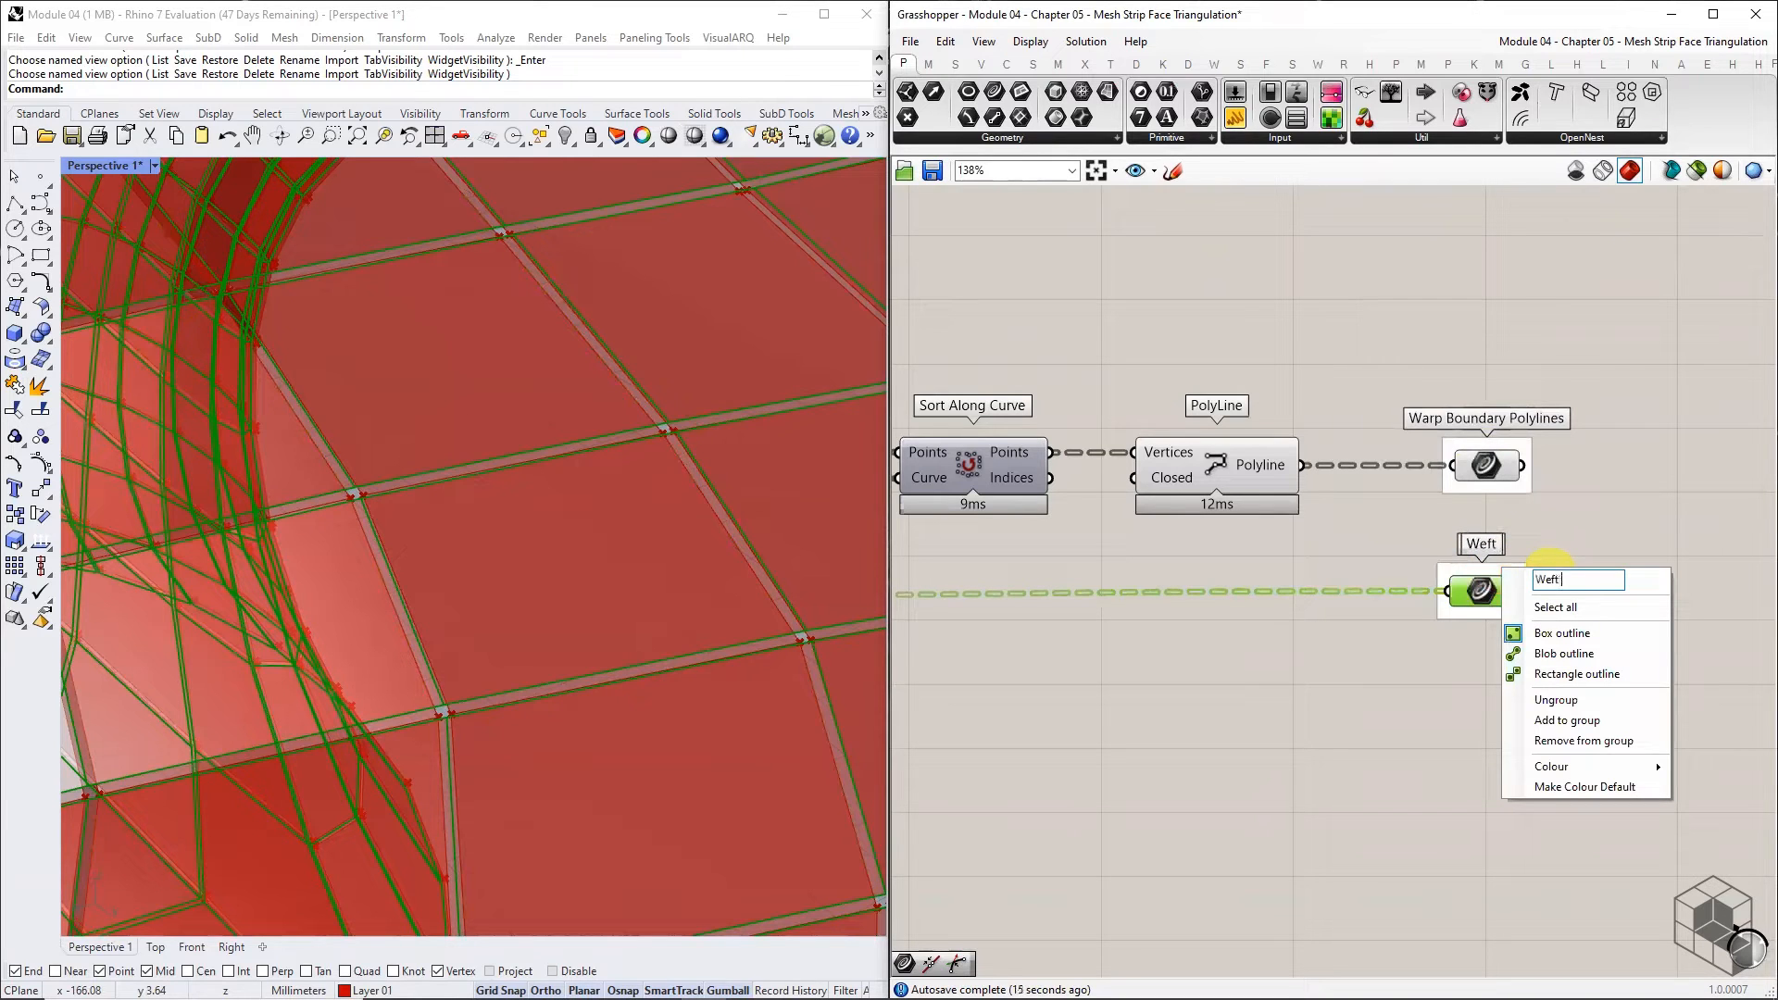
{"action": "type", "text": "Weft boundary Polylines"}
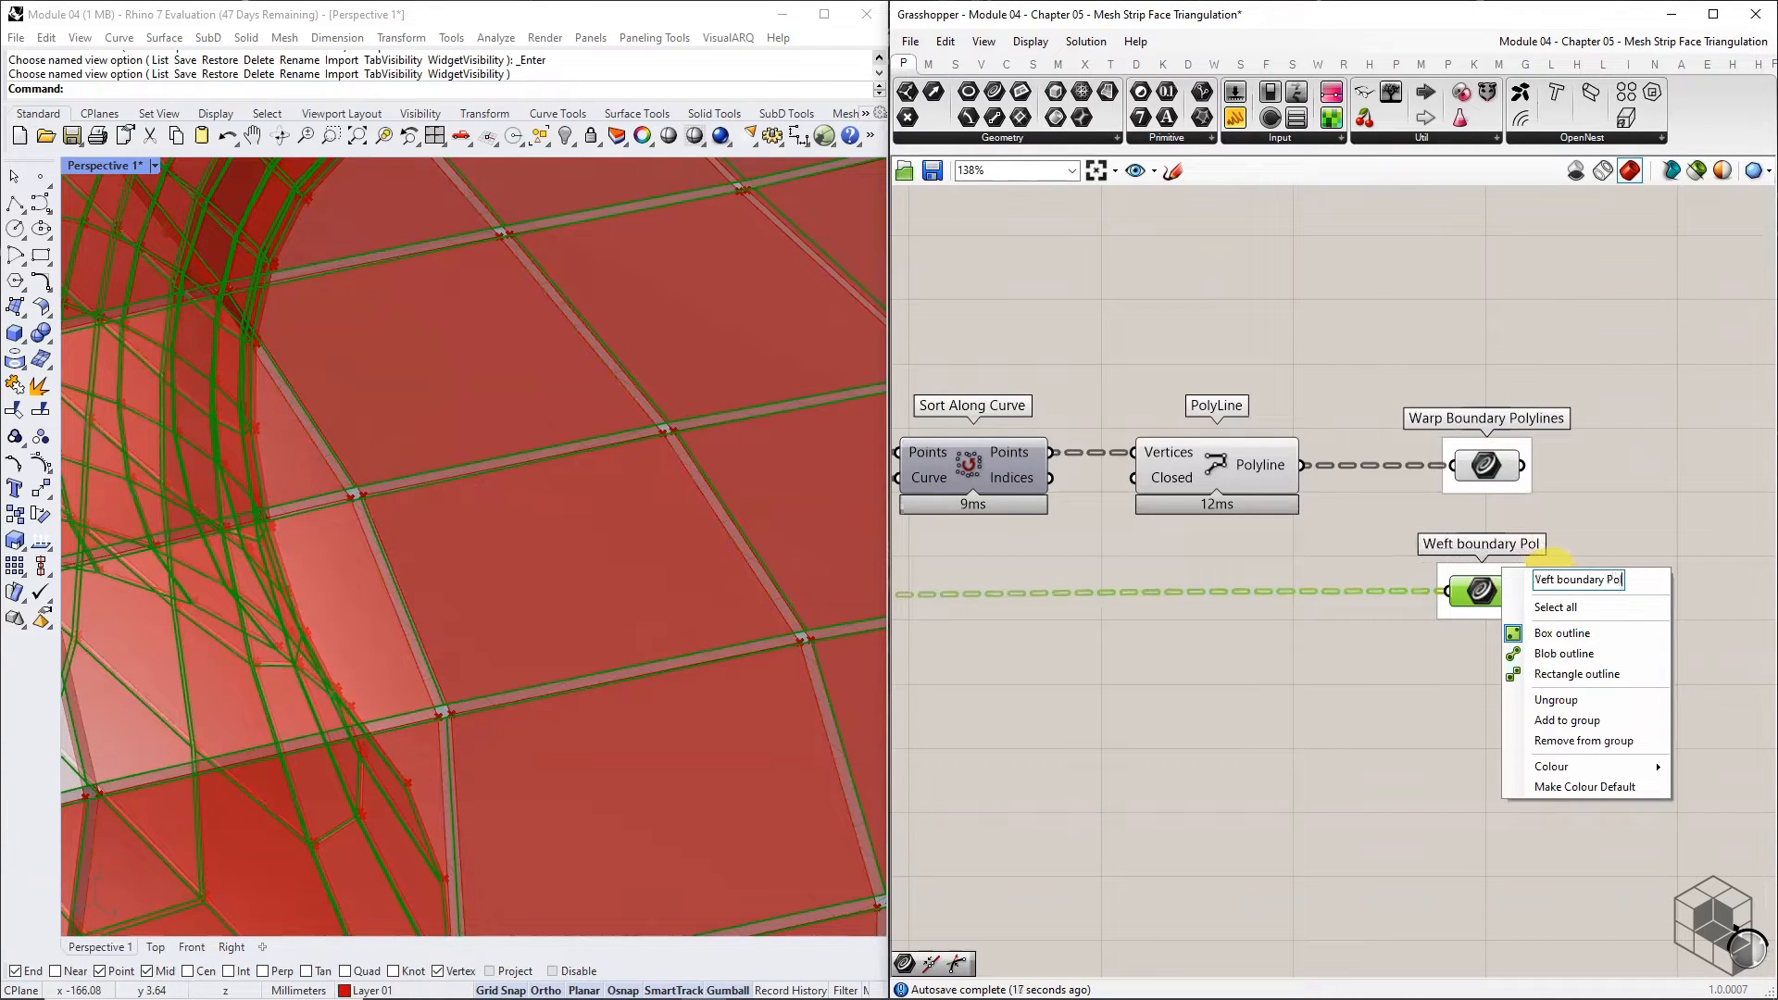
{"action": "key", "text": "Return"}
- Turn off the preview of the components from Warp Faces and Weft Faces through PolyLine
{"action": "scroll", "coordinate": [1415, 563], "scroll_direction": "down", "scroll_amount": 5}
{"action": "right_click_drag", "start_coordinate": [1204, 641], "coordinate": [1304, 628]}
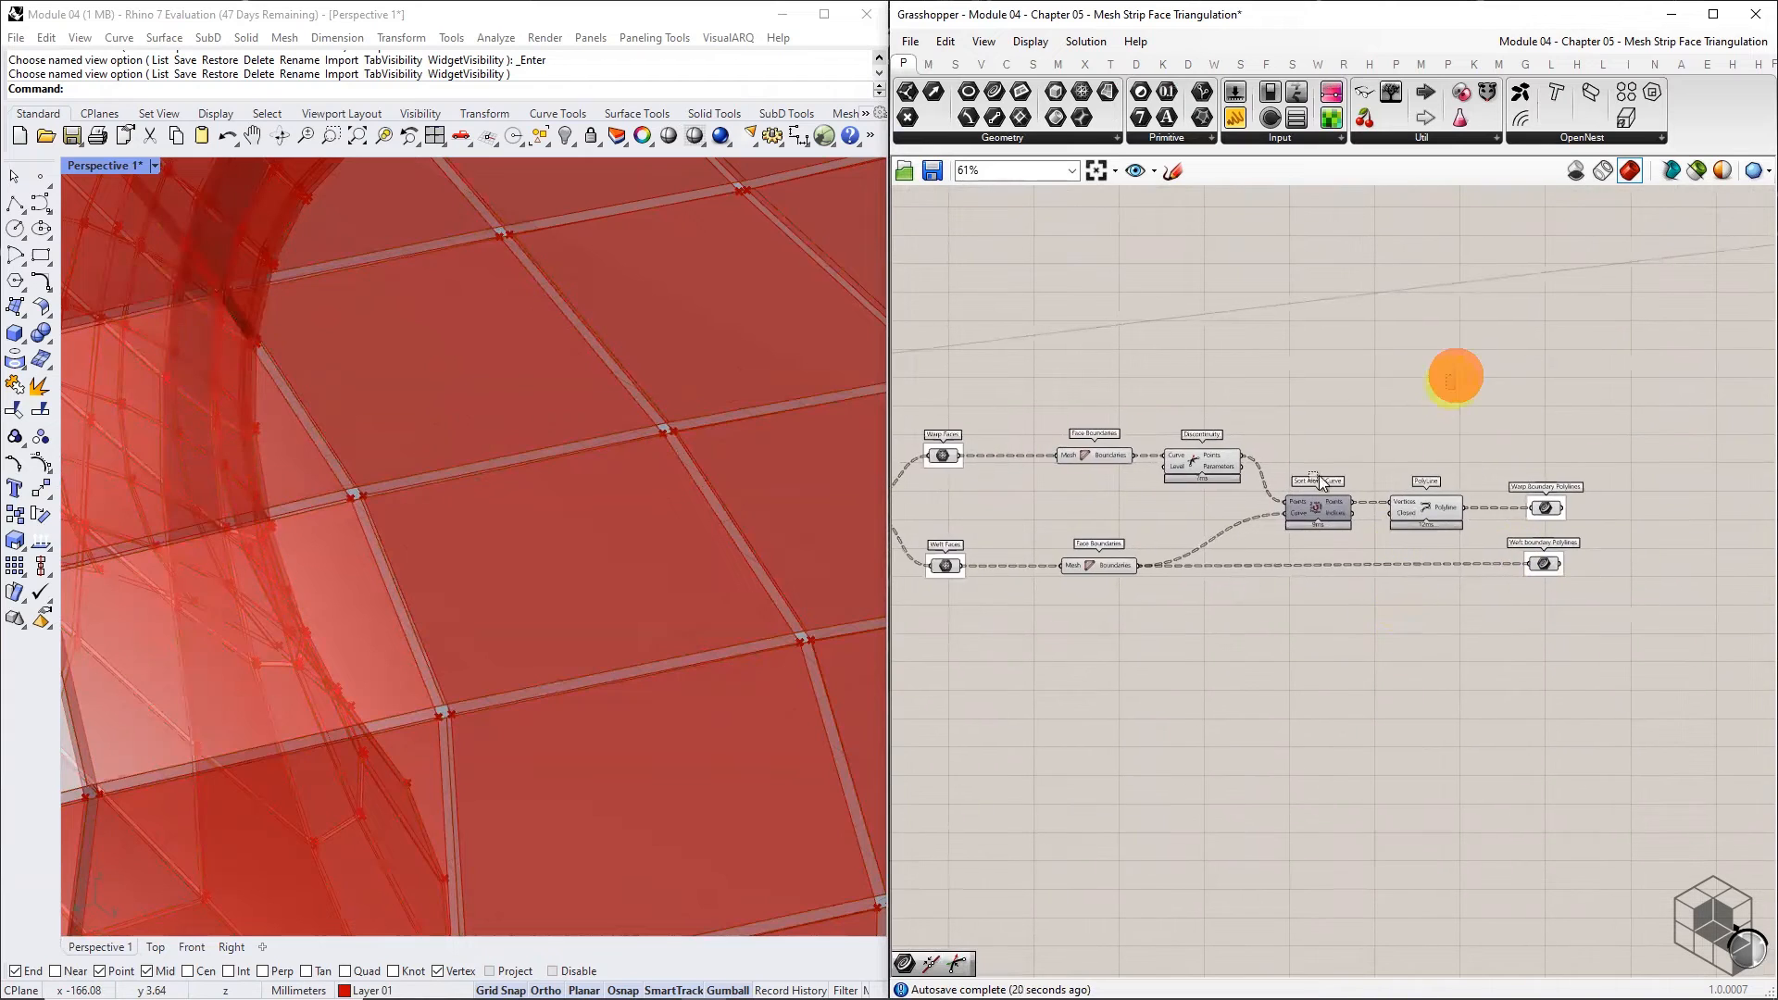
{"action": "left_click_drag", "start_coordinate": [1456, 375], "coordinate": [947, 618]}
{"action": "middle_click", "coordinate": [1265, 489]}
{"action": "left_click", "coordinate": [1323, 423]}
- Move the Weft boundary Polylines parameter further down and insert a Relay on its incoming wire
{"action": "scroll", "coordinate": [1161, 524], "scroll_direction": "down", "scroll_amount": 1}
{"action": "right_click_drag", "start_coordinate": [1522, 556], "coordinate": [1443, 561]}
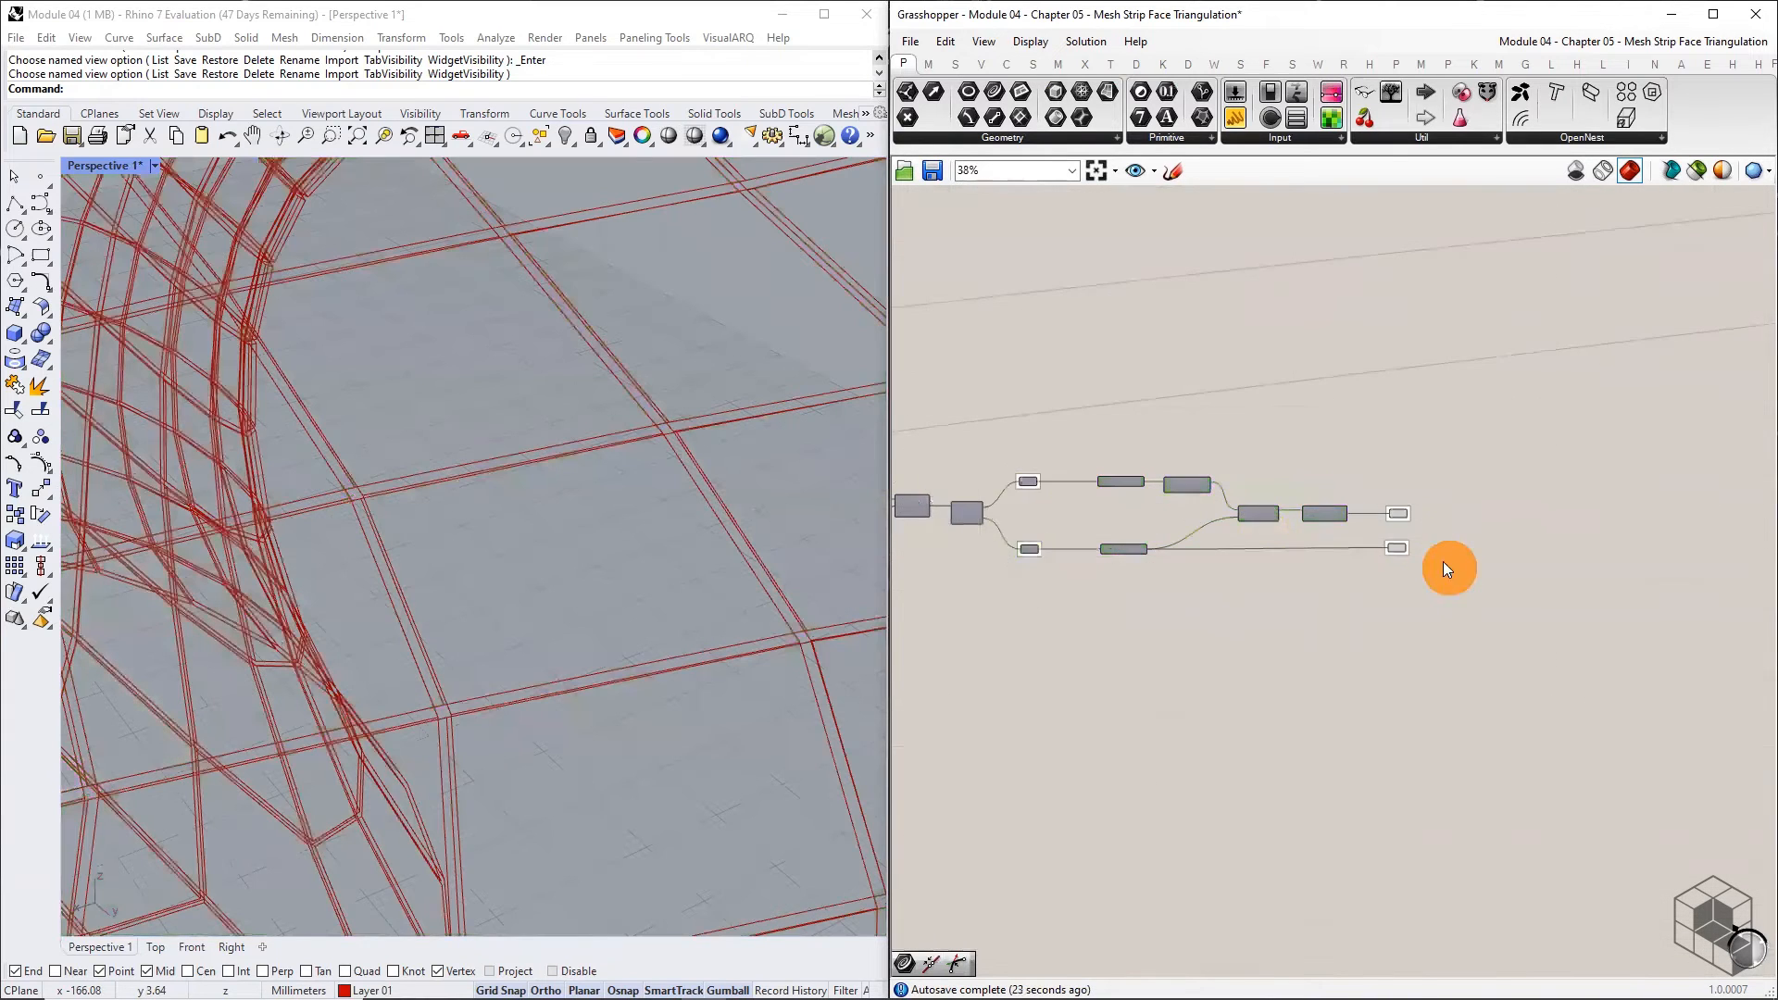
{"action": "scroll", "coordinate": [1443, 561], "scroll_direction": "up", "scroll_amount": 1}
{"action": "left_click_drag", "start_coordinate": [1393, 567], "coordinate": [1384, 632]}
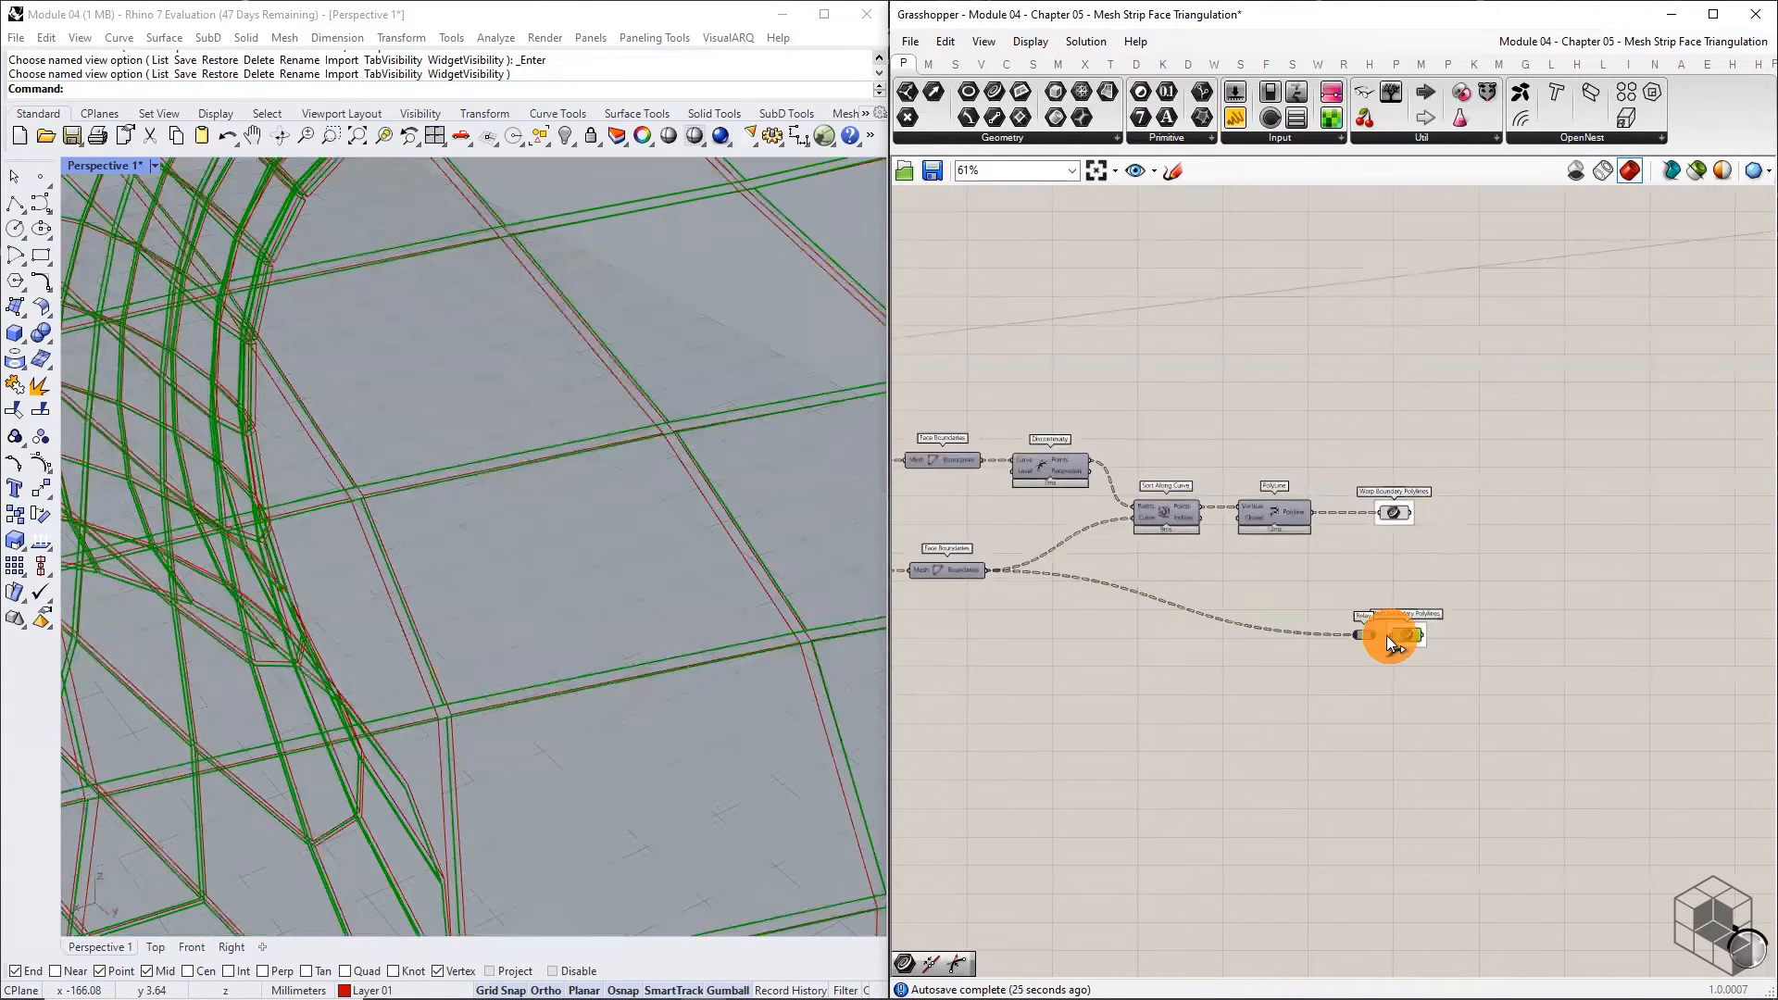
{"action": "double_click", "coordinate": [1281, 635]}
{"action": "left_click", "coordinate": [1396, 515]}
{"action": "left_click", "coordinate": [1437, 565]}
- Add a Discontinuity component fed by Warp Boundary Polylines and simplify its Points output
{"action": "scroll", "coordinate": [1415, 540], "scroll_direction": "up", "scroll_amount": 2}
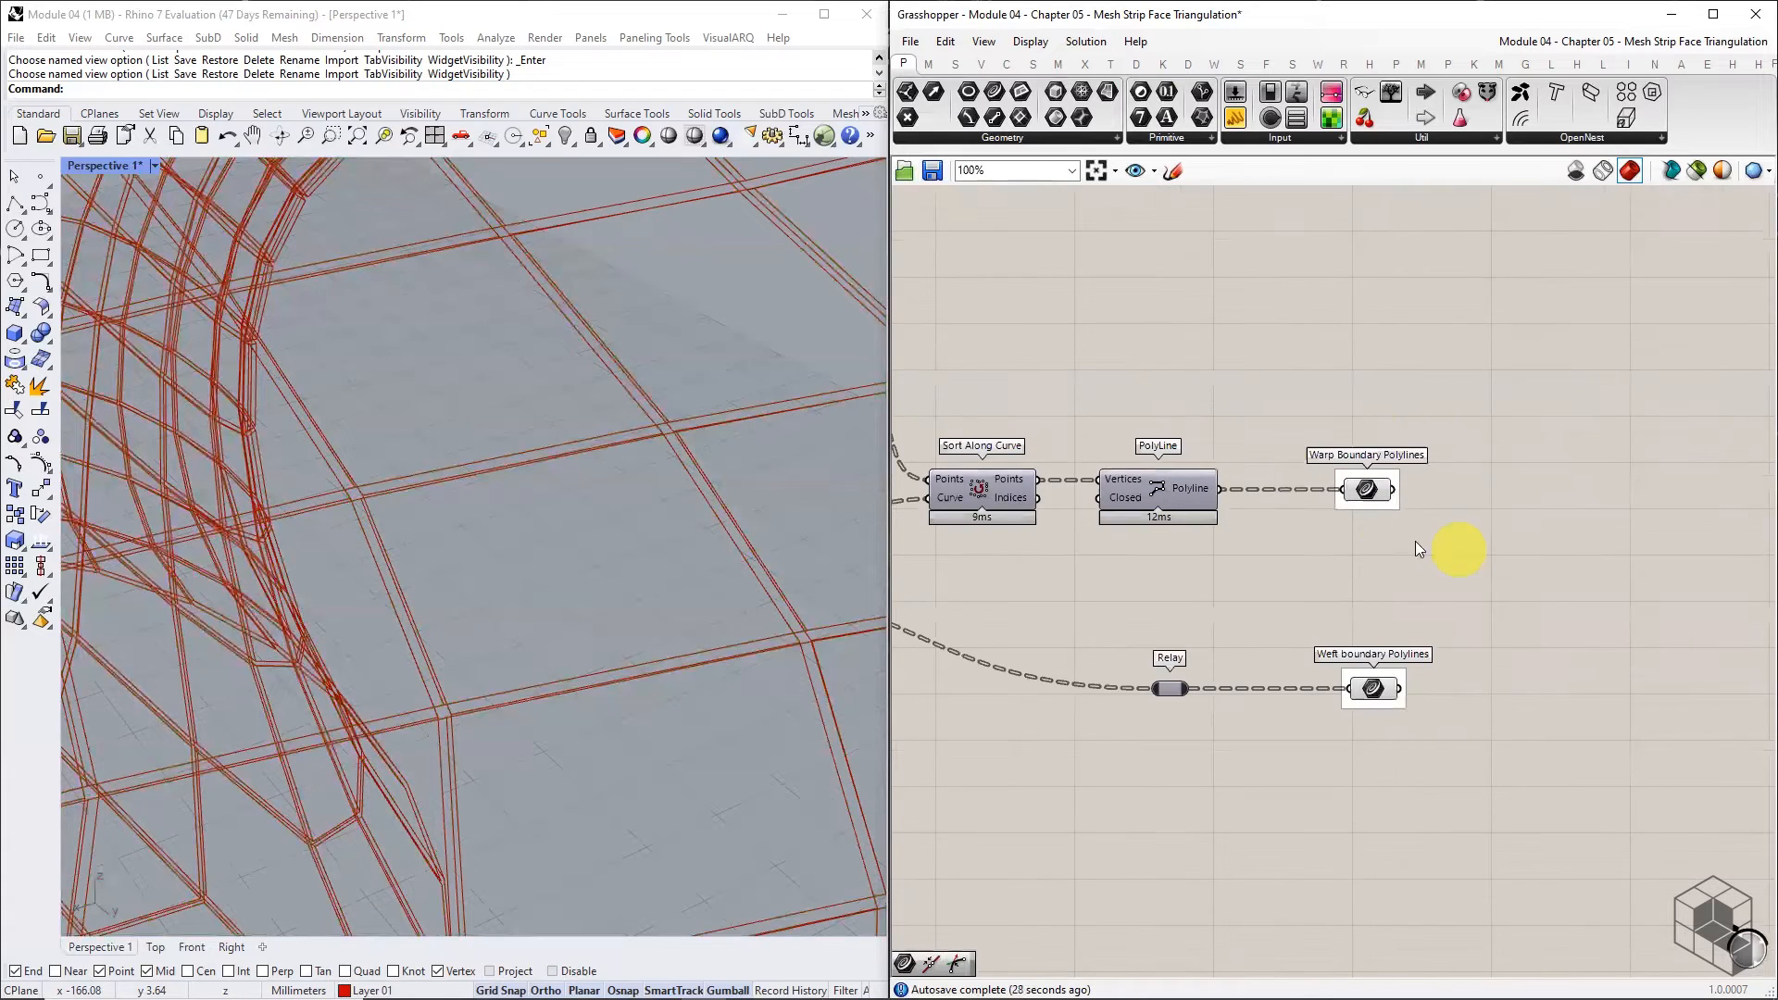
{"action": "left_click", "coordinate": [1006, 63]}
{"action": "left_click", "coordinate": [967, 137]}
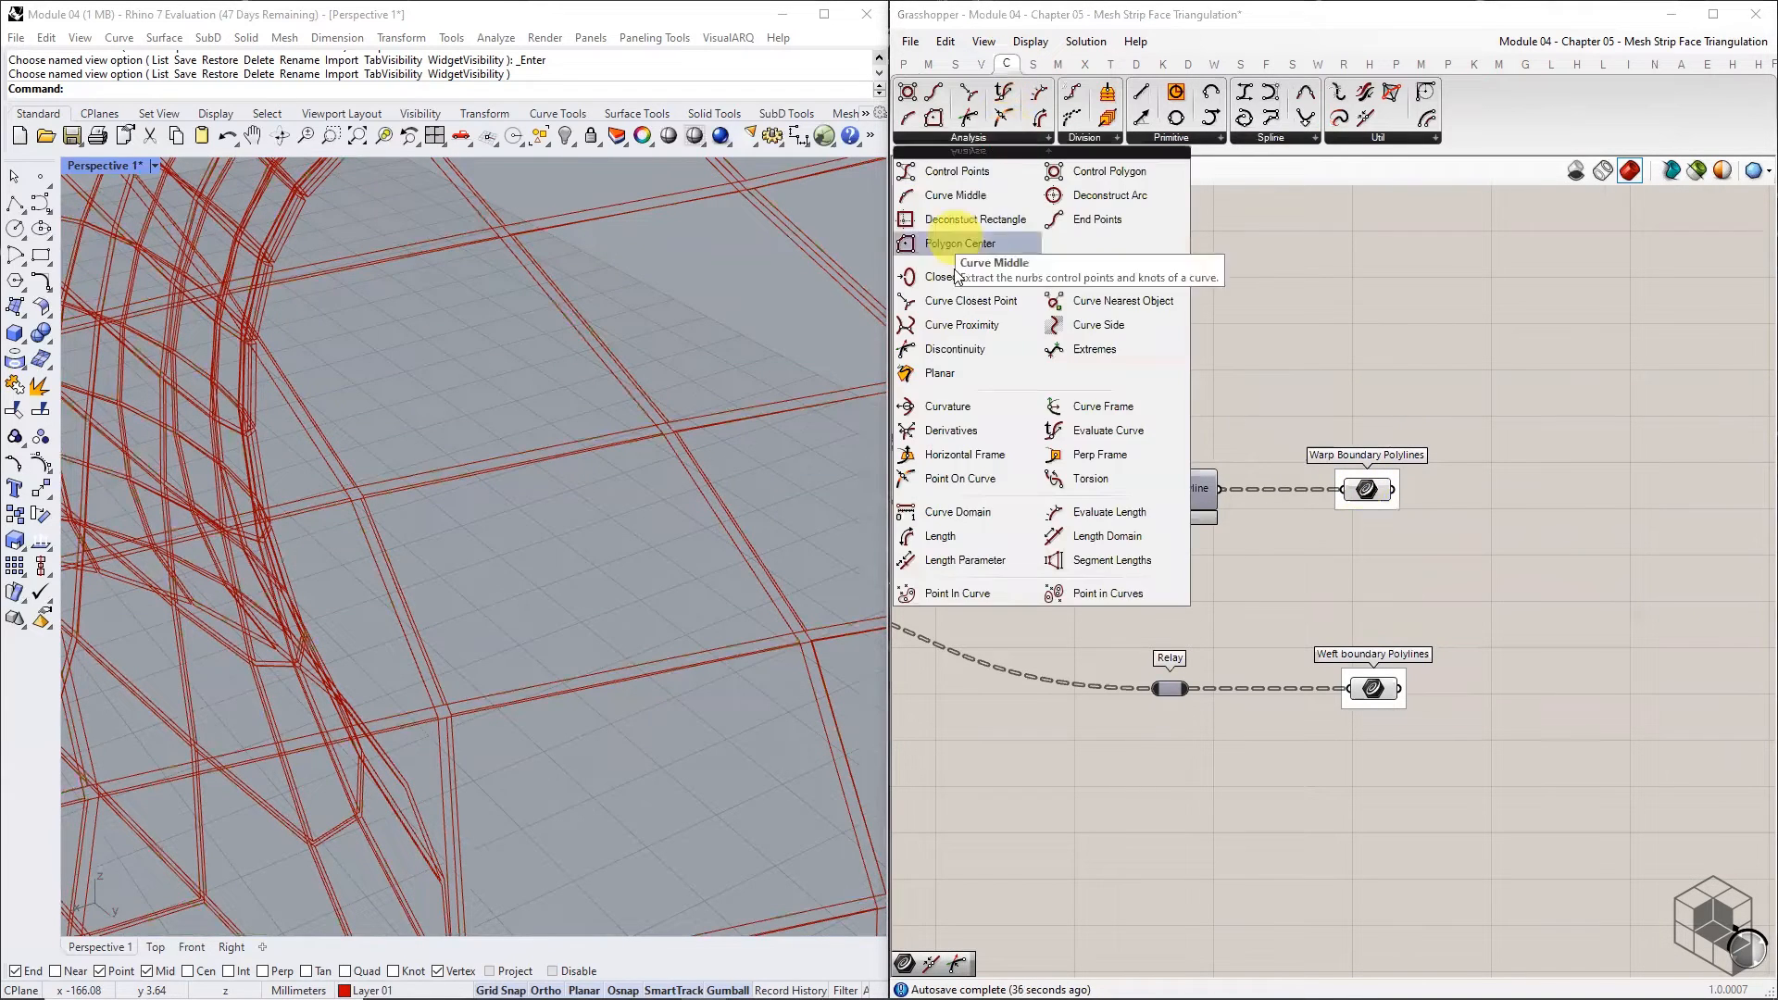
{"action": "left_click_drag", "start_coordinate": [952, 238], "coordinate": [1485, 487]}
{"action": "left_click", "coordinate": [1503, 486]}
{"action": "right_click_drag", "start_coordinate": [1567, 503], "coordinate": [1432, 511]}
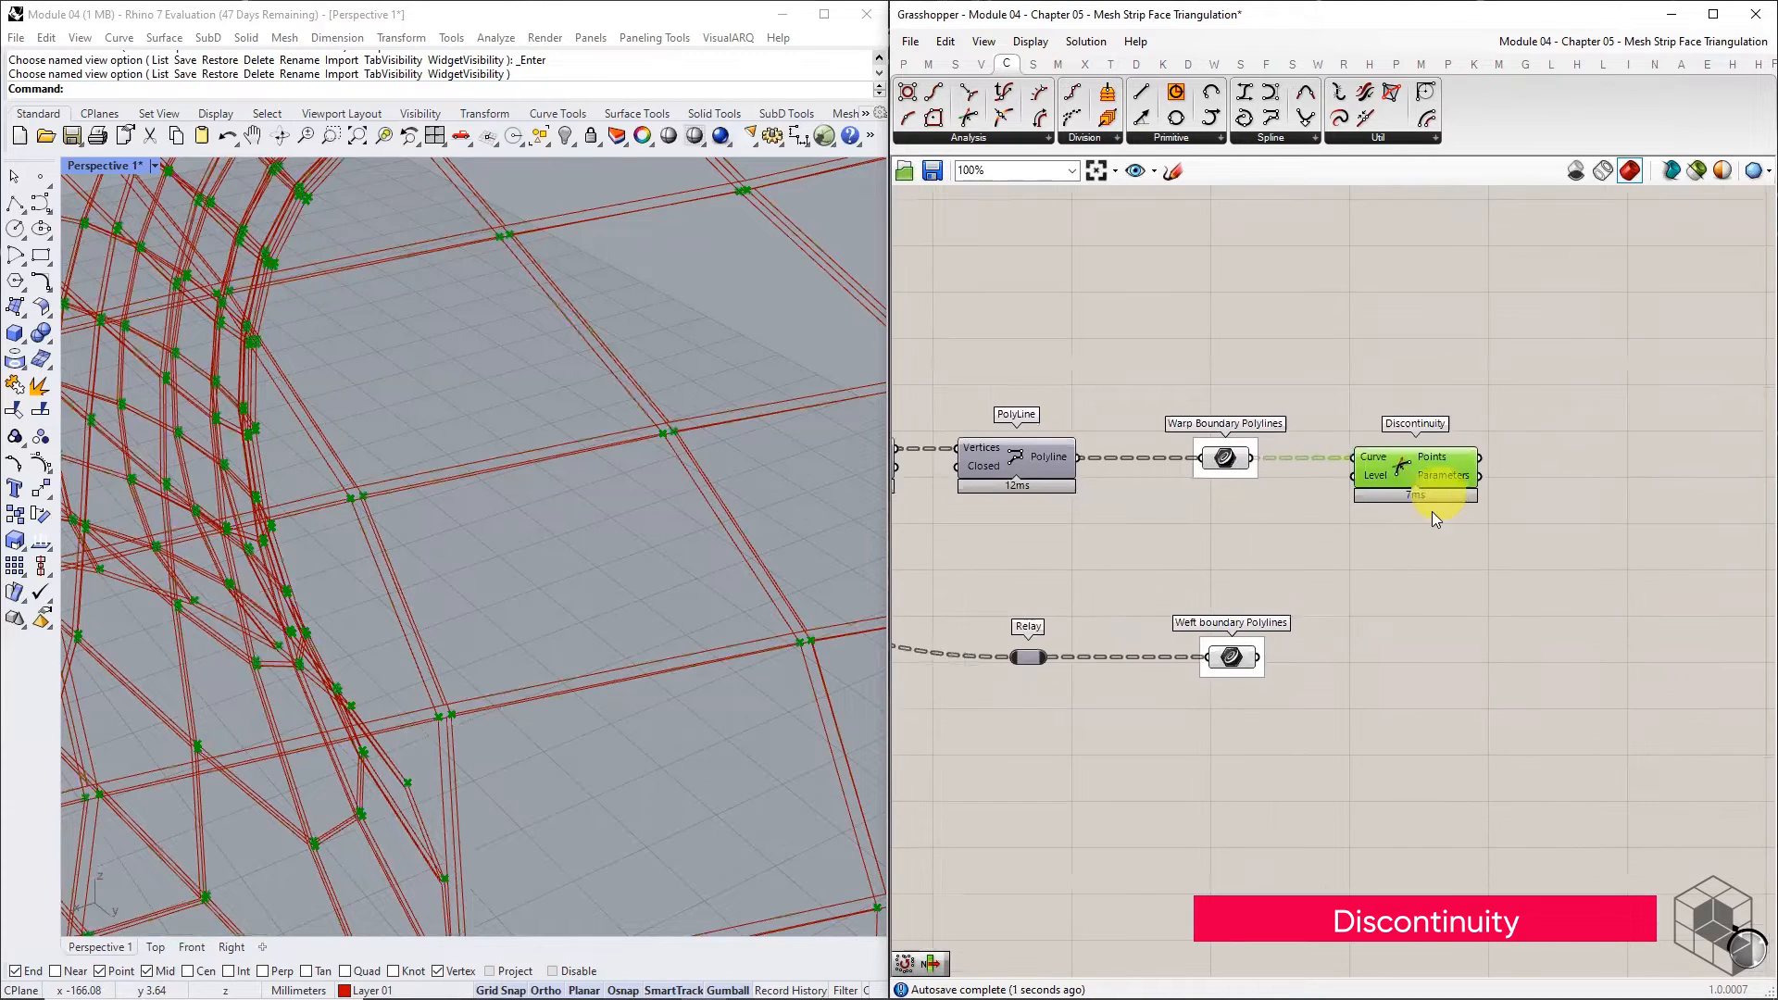
{"action": "left_click", "coordinate": [1410, 537]}
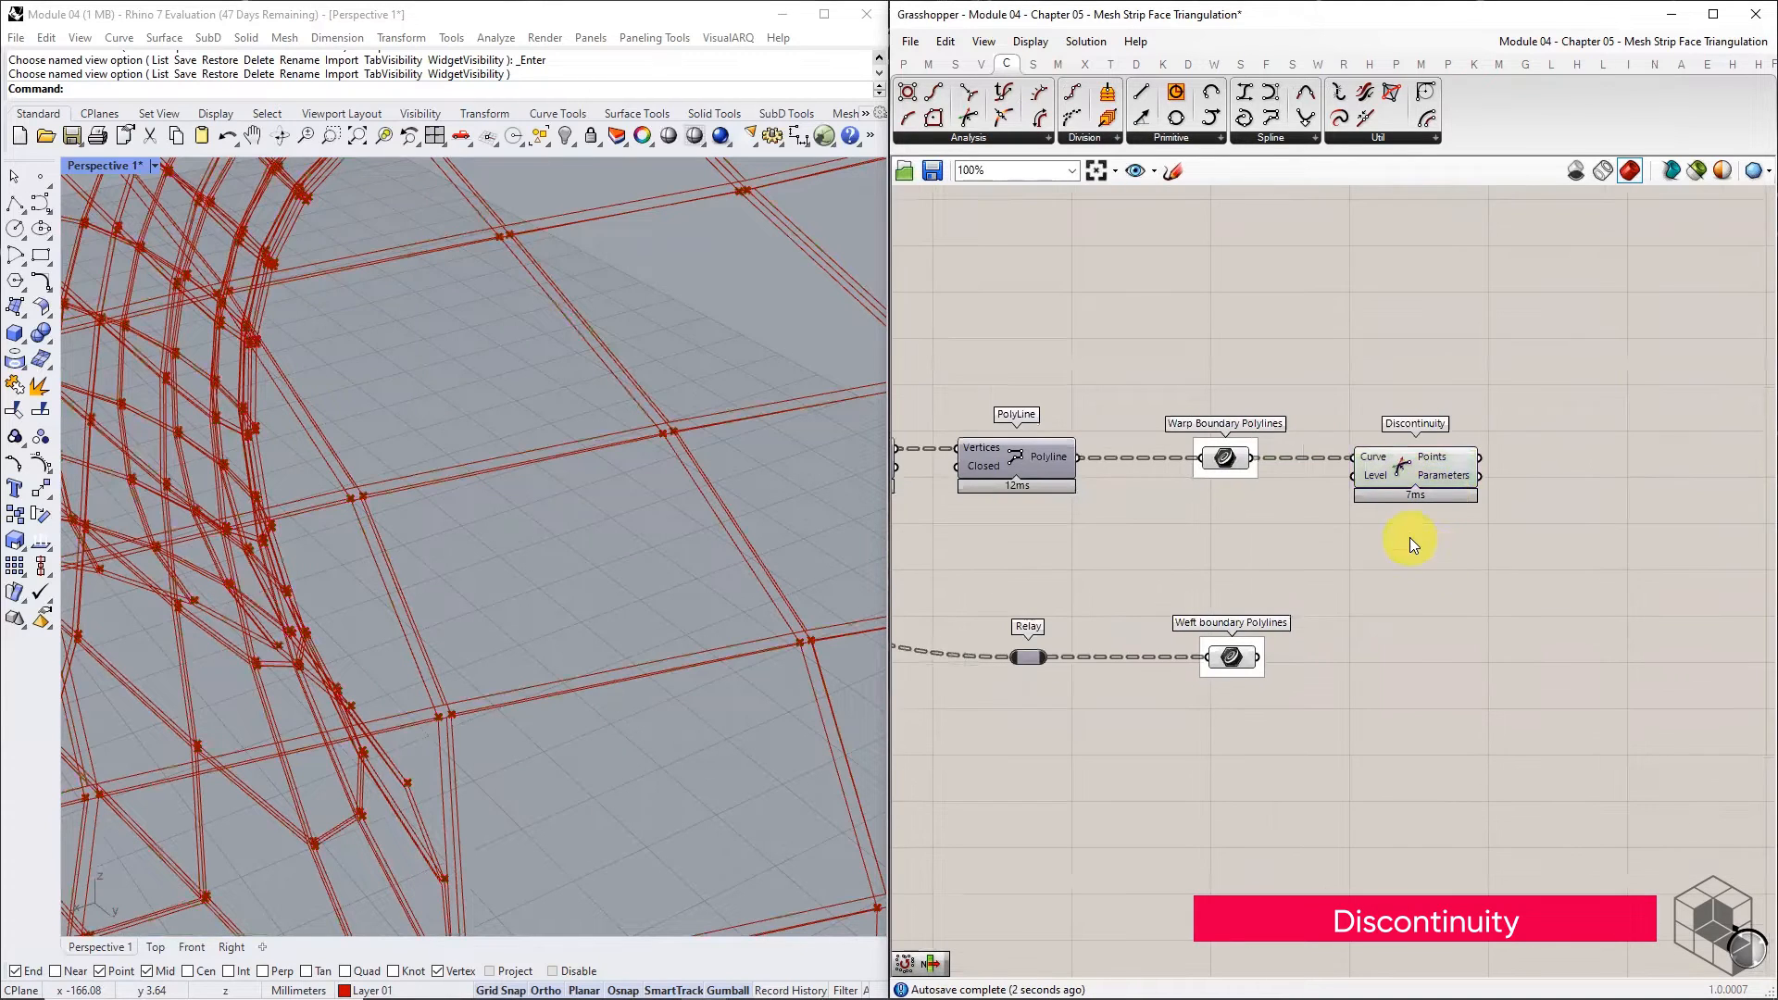
{"action": "right_click", "coordinate": [1441, 456]}
{"action": "key", "text": "Escape"}
- Add a List Item component fed by the simplified Points of the new Discontinuity
{"action": "right_click_drag", "start_coordinate": [1439, 454], "coordinate": [1312, 462]}
{"action": "left_click", "coordinate": [954, 63]}
{"action": "left_click", "coordinate": [987, 141]}
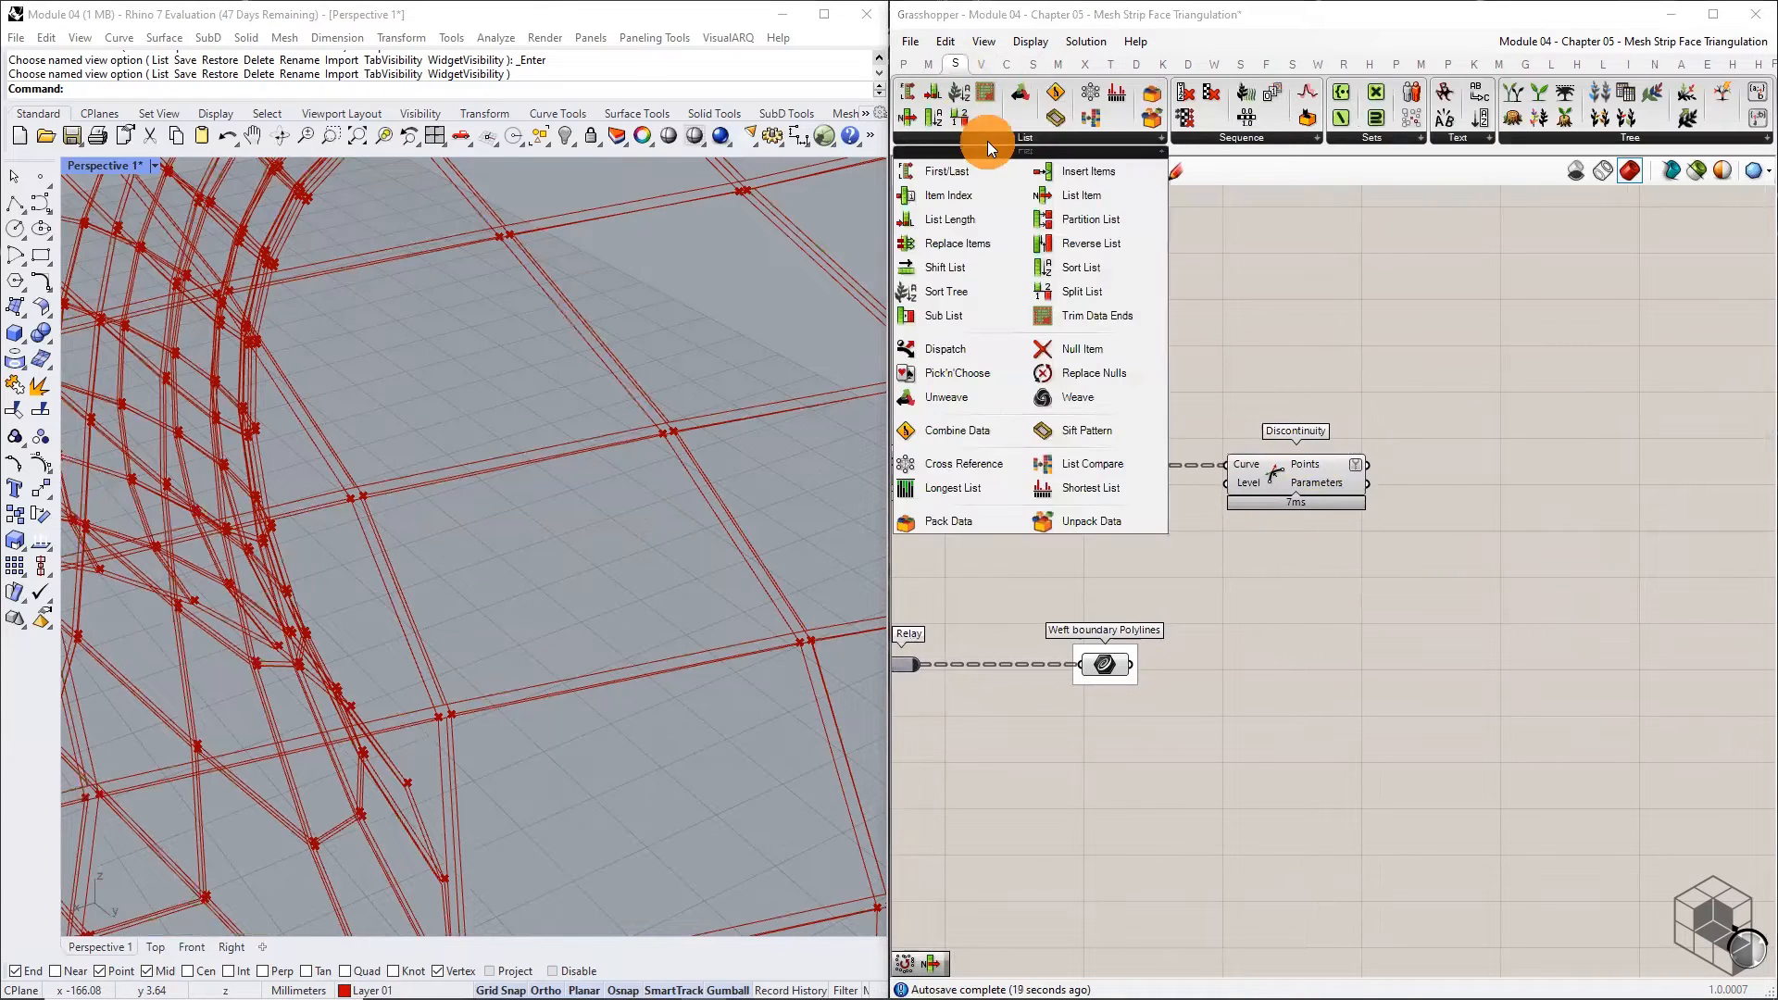
{"action": "left_click", "coordinate": [1100, 196]}
{"action": "left_click", "coordinate": [1474, 476]}
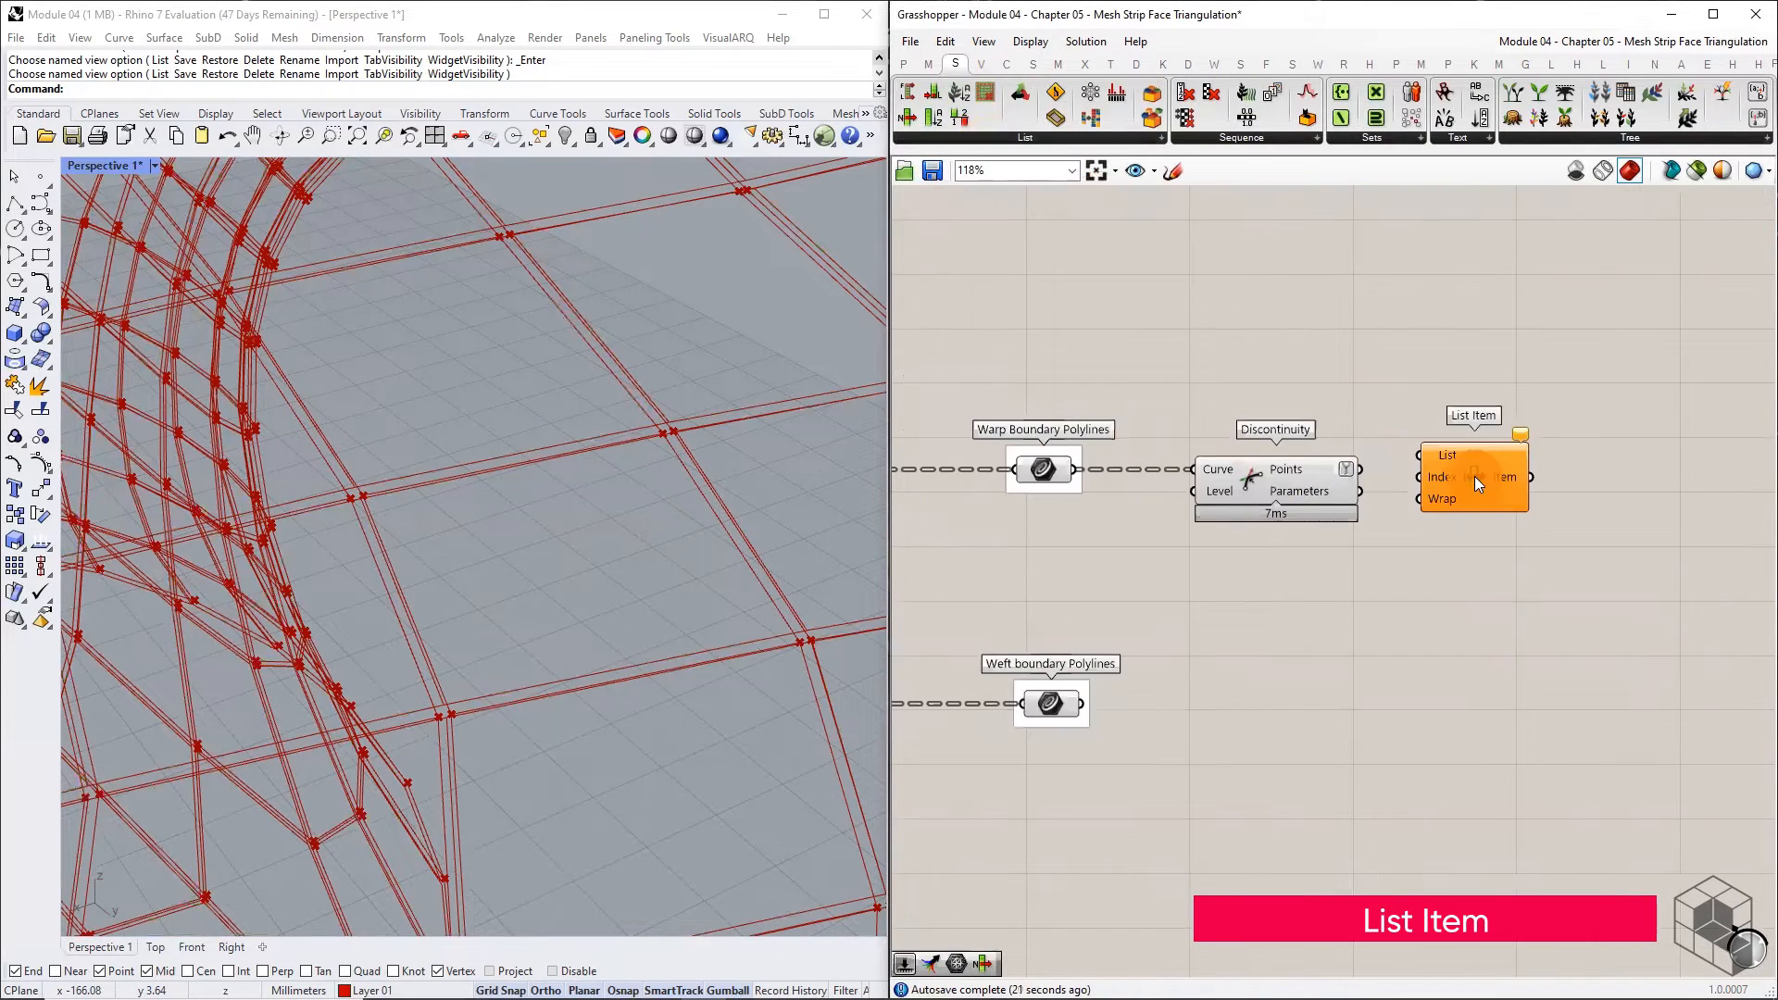
{"action": "scroll", "coordinate": [1344, 463], "scroll_direction": "up", "scroll_amount": 2}
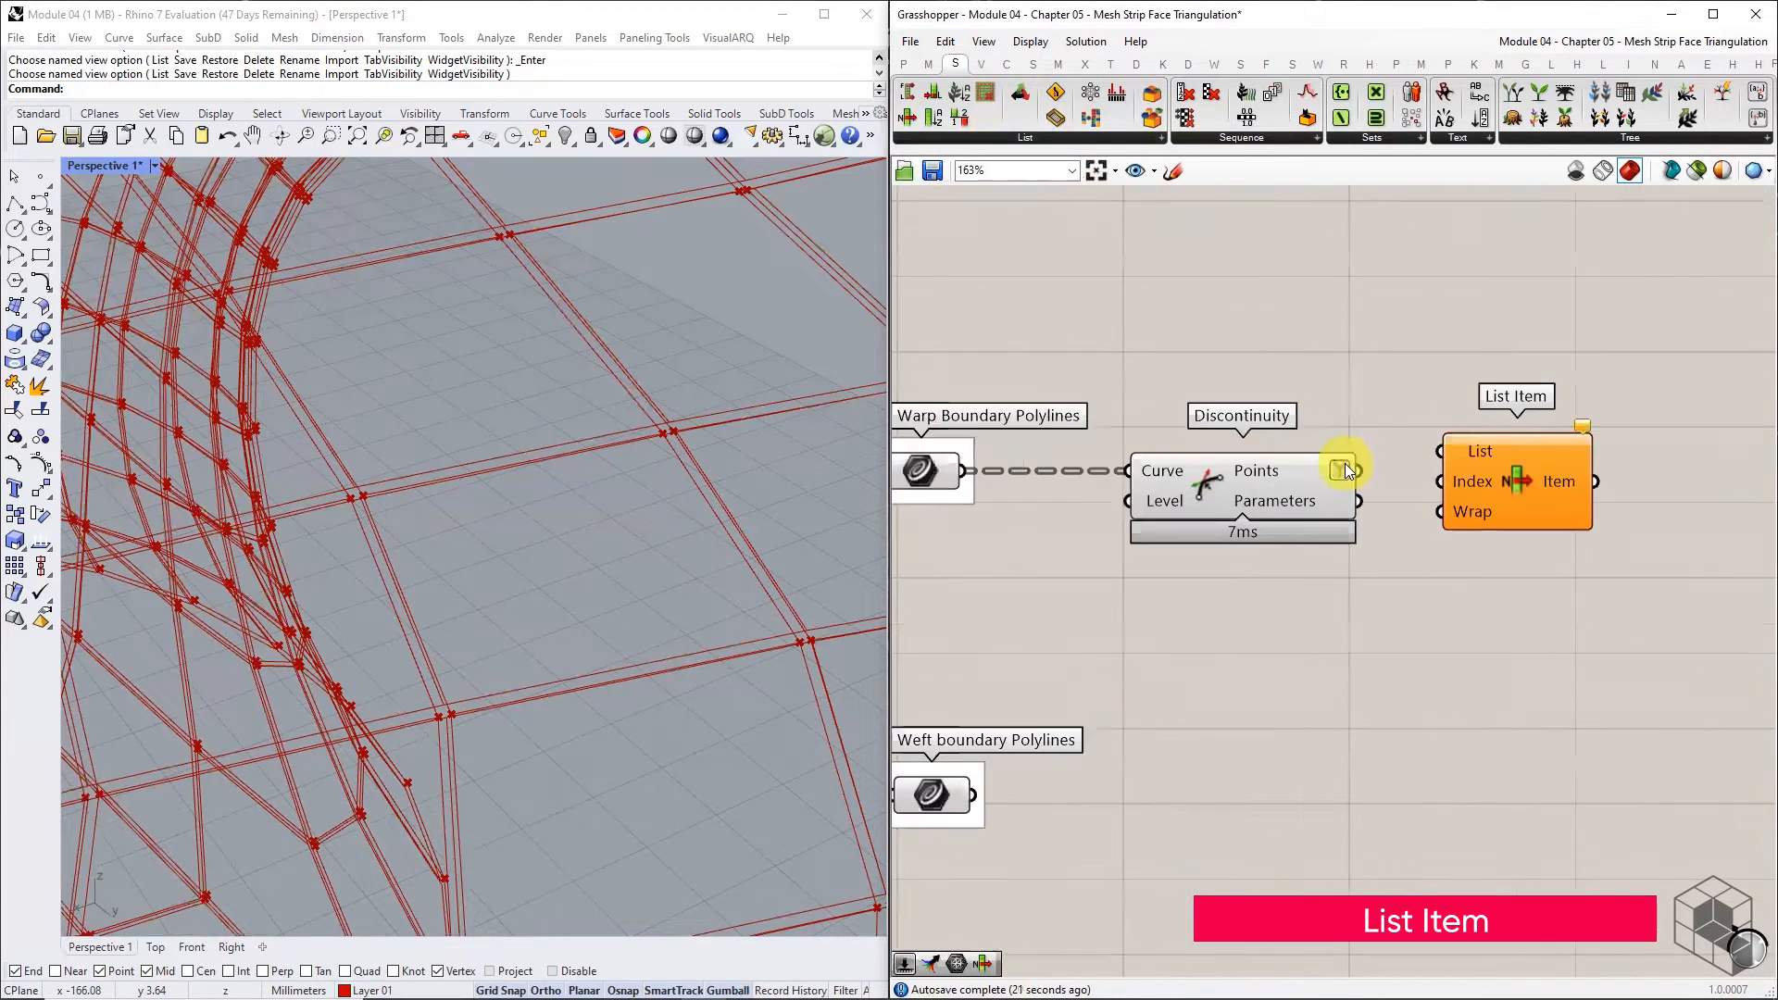
{"action": "left_click", "coordinate": [1523, 477]}
- Extend List Item with the additional outputs +1, +2 and +3 and align it with Discontinuity
{"action": "scroll", "coordinate": [1339, 533], "scroll_direction": "up", "scroll_amount": 3}
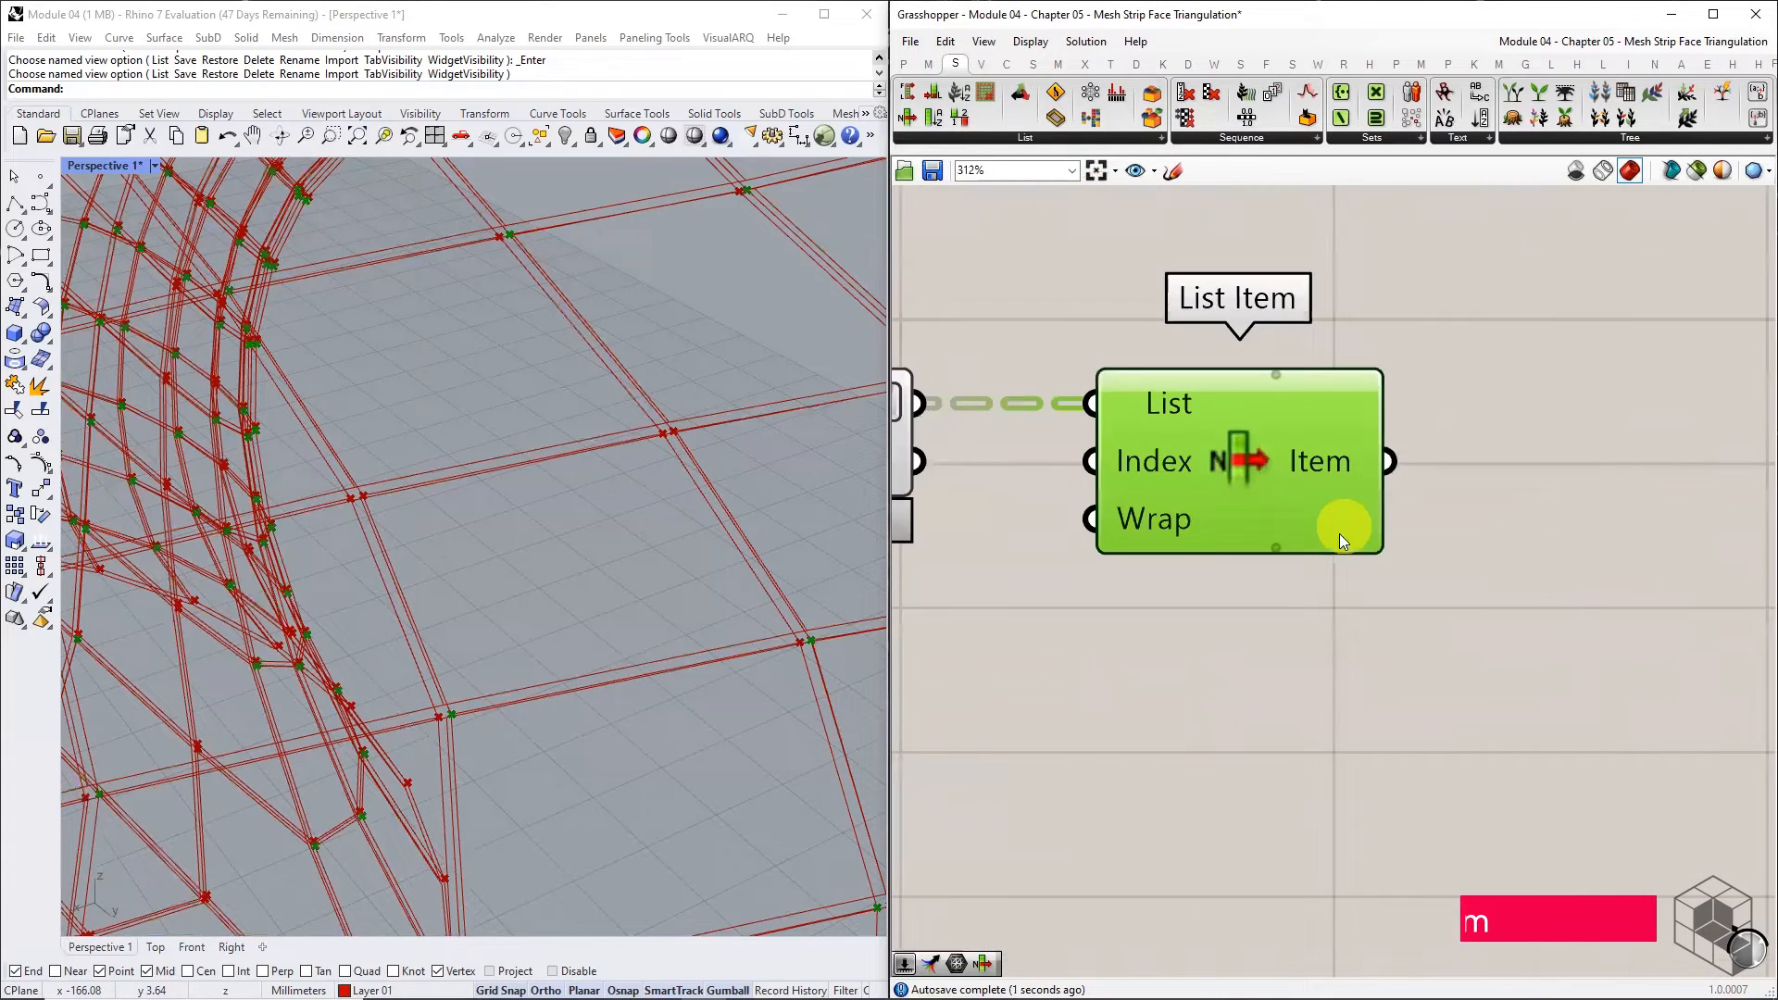
{"action": "left_click", "coordinate": [1278, 550]}
{"action": "left_click", "coordinate": [1278, 550]}
{"action": "left_click", "coordinate": [1275, 550]}
{"action": "scroll", "coordinate": [1289, 486], "scroll_direction": "down", "scroll_amount": 2}
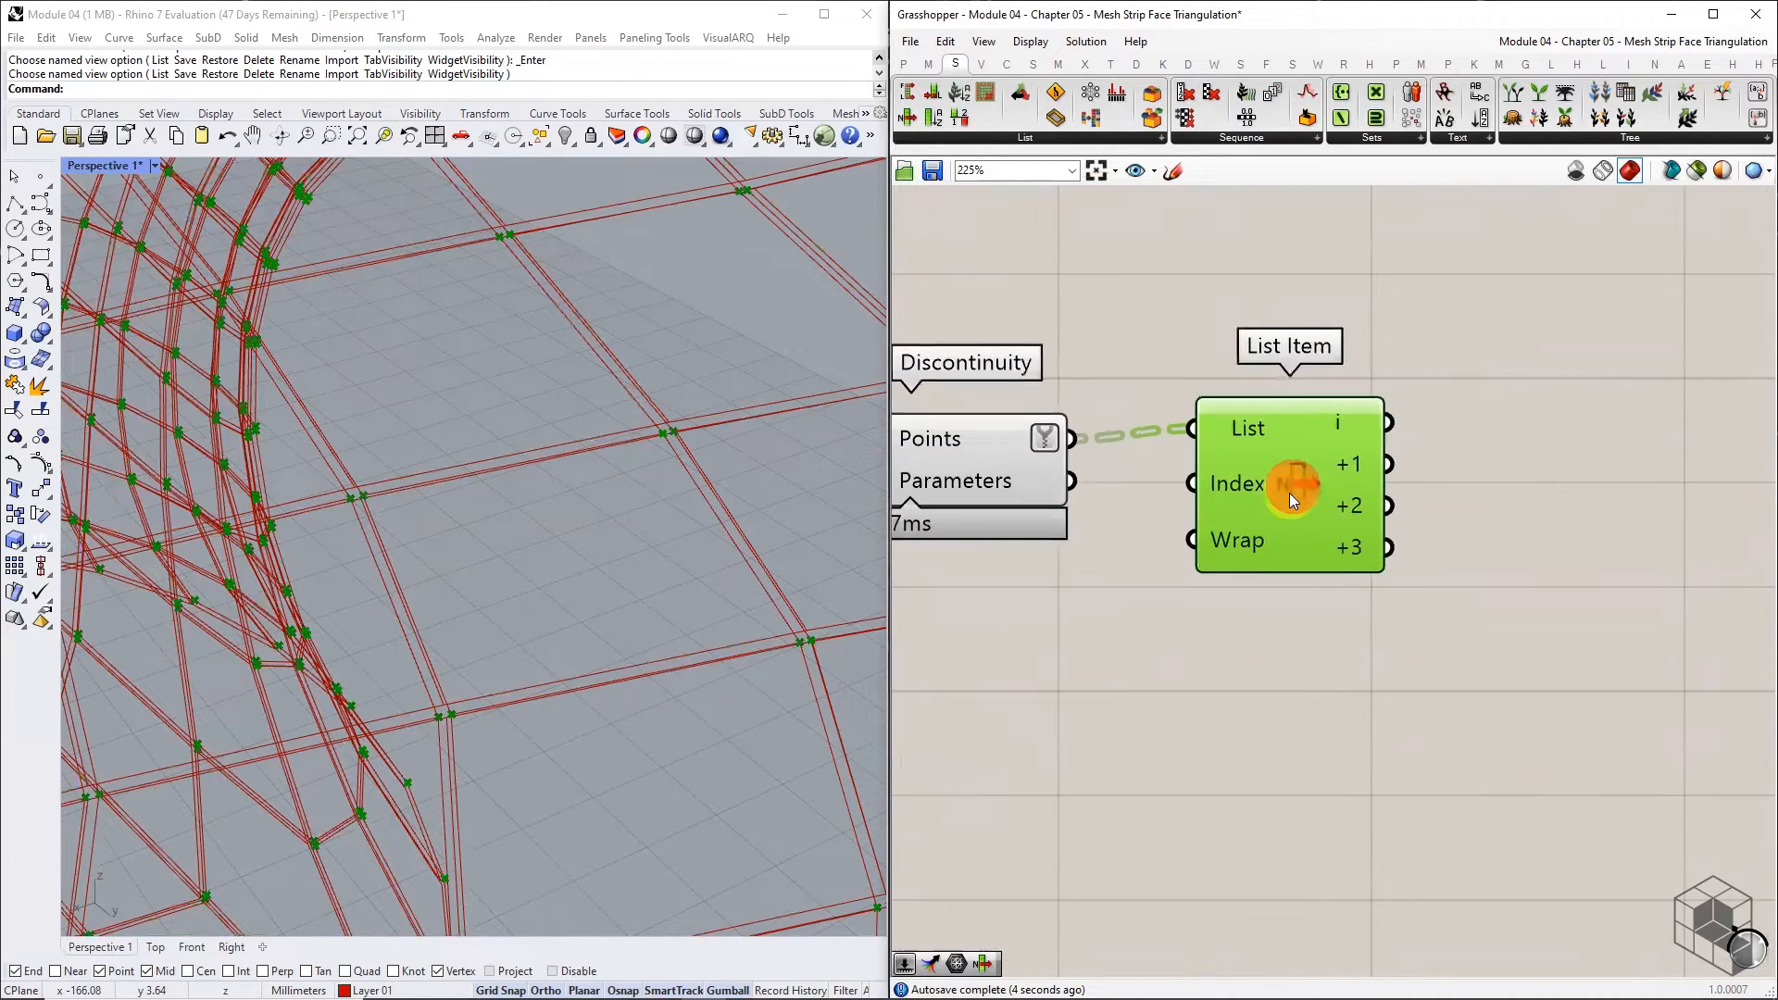
{"action": "left_click", "coordinate": [636, 784]}
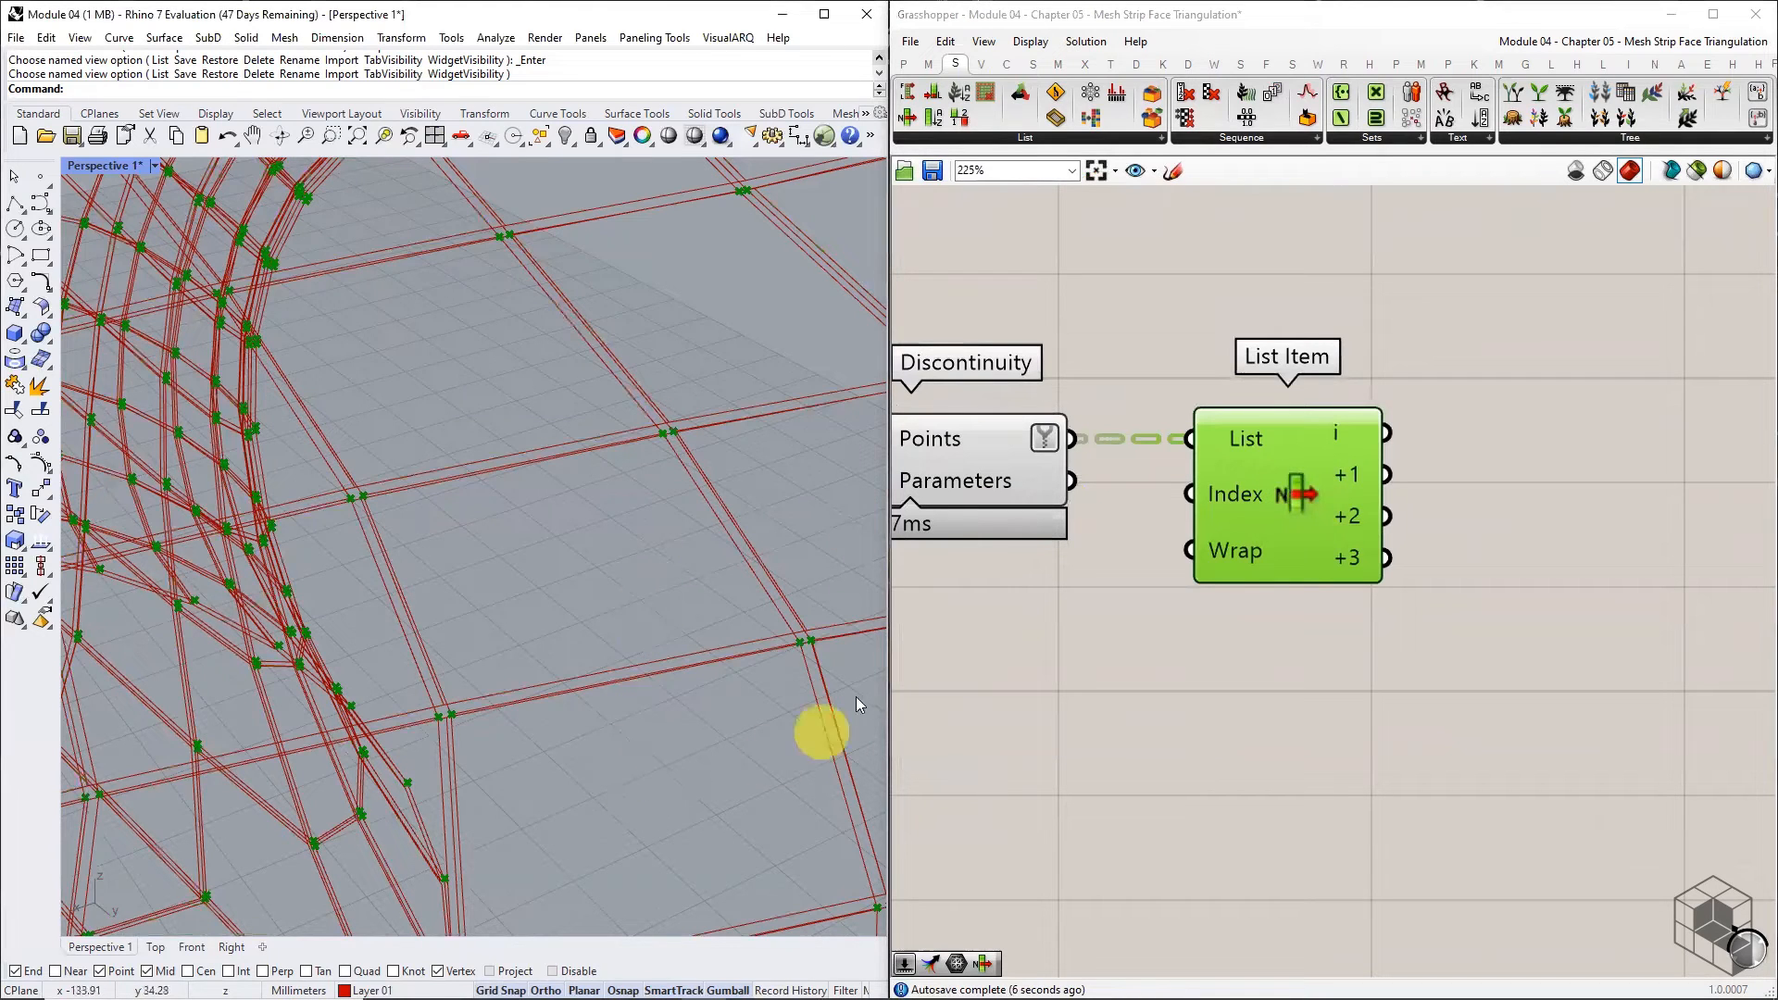
- Add a Merge component and connect List Item outputs i, +1 and +2 to its inputs D1, D2 and D3
{"action": "left_click", "coordinate": [1630, 137]}
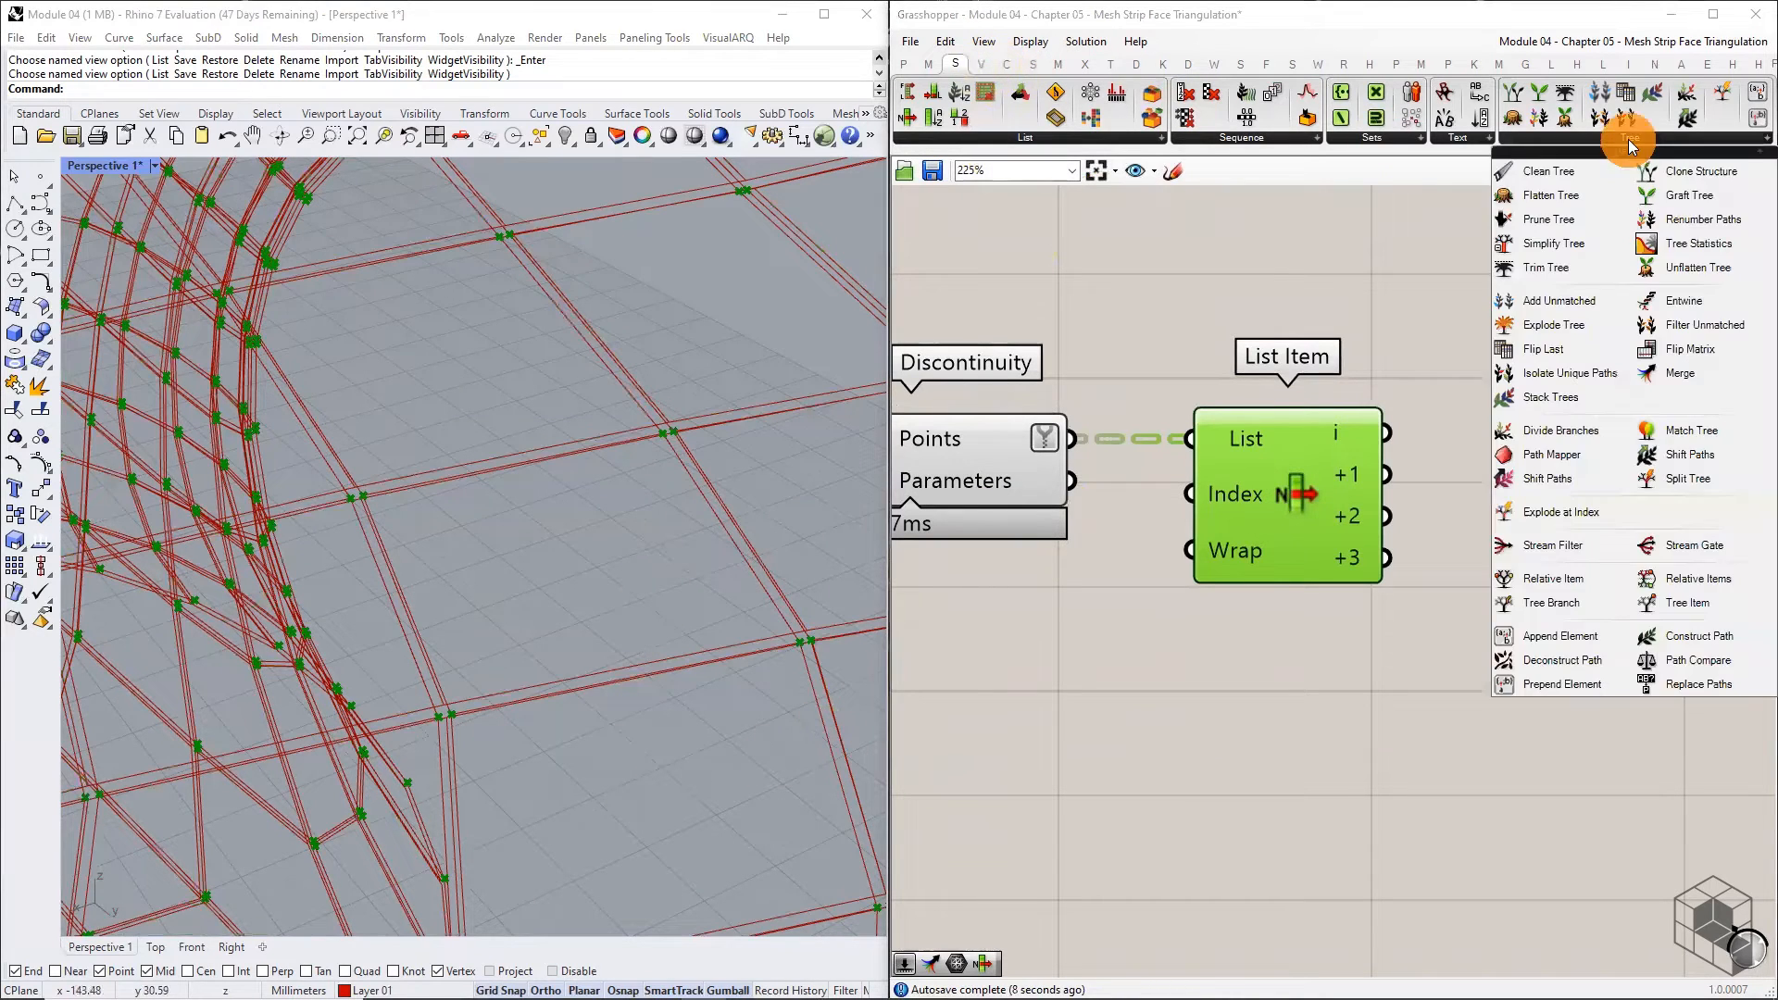
{"action": "left_click", "coordinate": [1676, 366]}
{"action": "left_click", "coordinate": [1592, 446]}
{"action": "right_click_drag", "start_coordinate": [1592, 446], "coordinate": [1311, 446]}
{"action": "left_click_drag", "start_coordinate": [1312, 446], "coordinate": [1442, 405]}
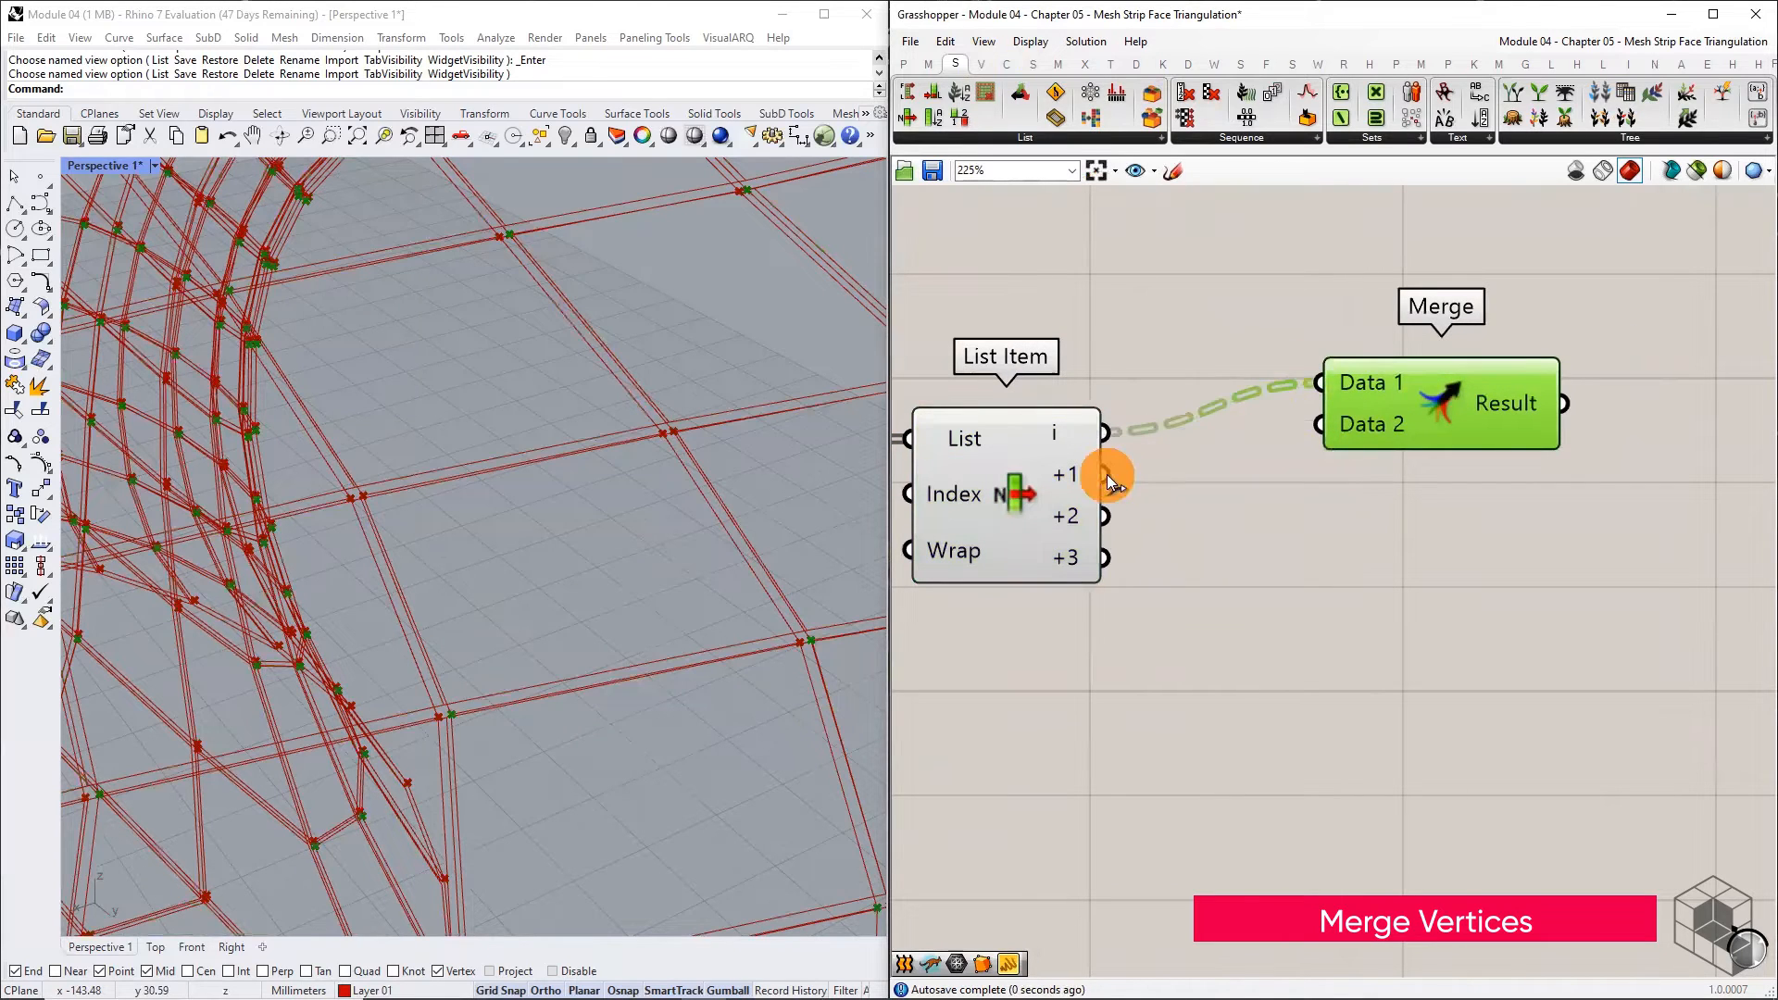
{"action": "left_click_drag", "start_coordinate": [1108, 474], "coordinate": [1320, 424]}
{"action": "left_click_drag", "start_coordinate": [1107, 515], "coordinate": [1343, 444]}
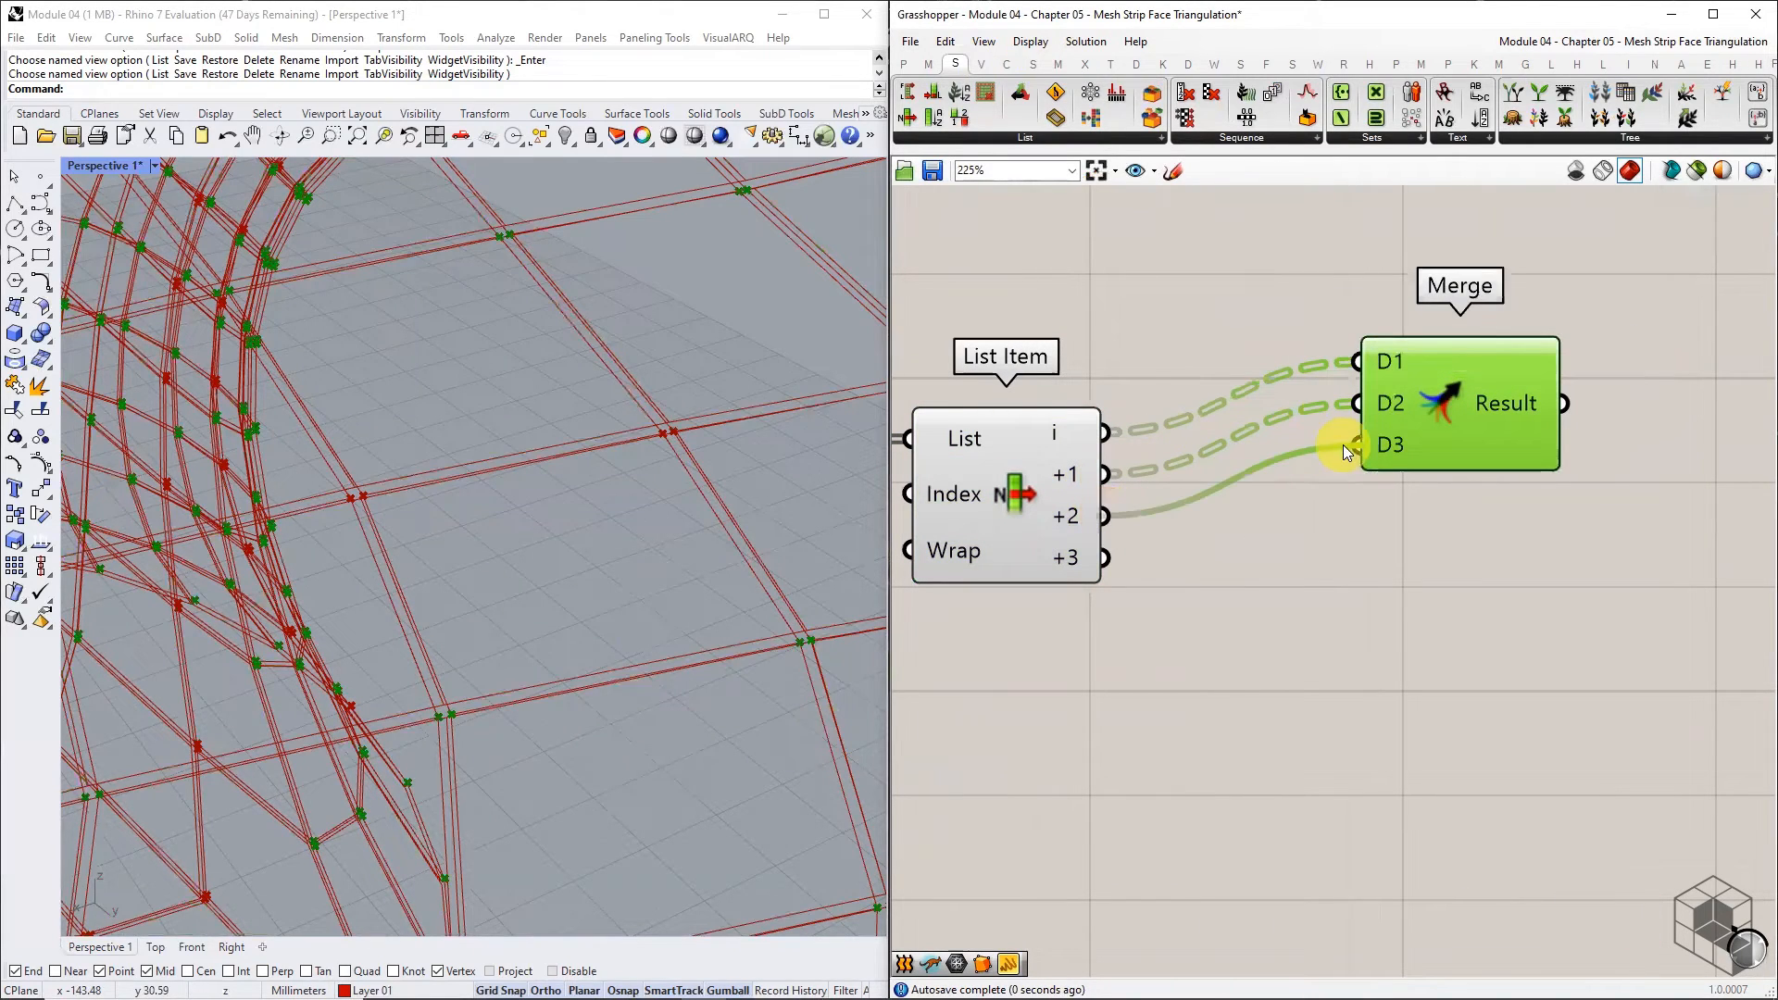
- Duplicate the Merge component directly below the original and remove the unused D4 input from the original
{"action": "scroll", "coordinate": [1419, 463], "scroll_direction": "up", "scroll_amount": 3}
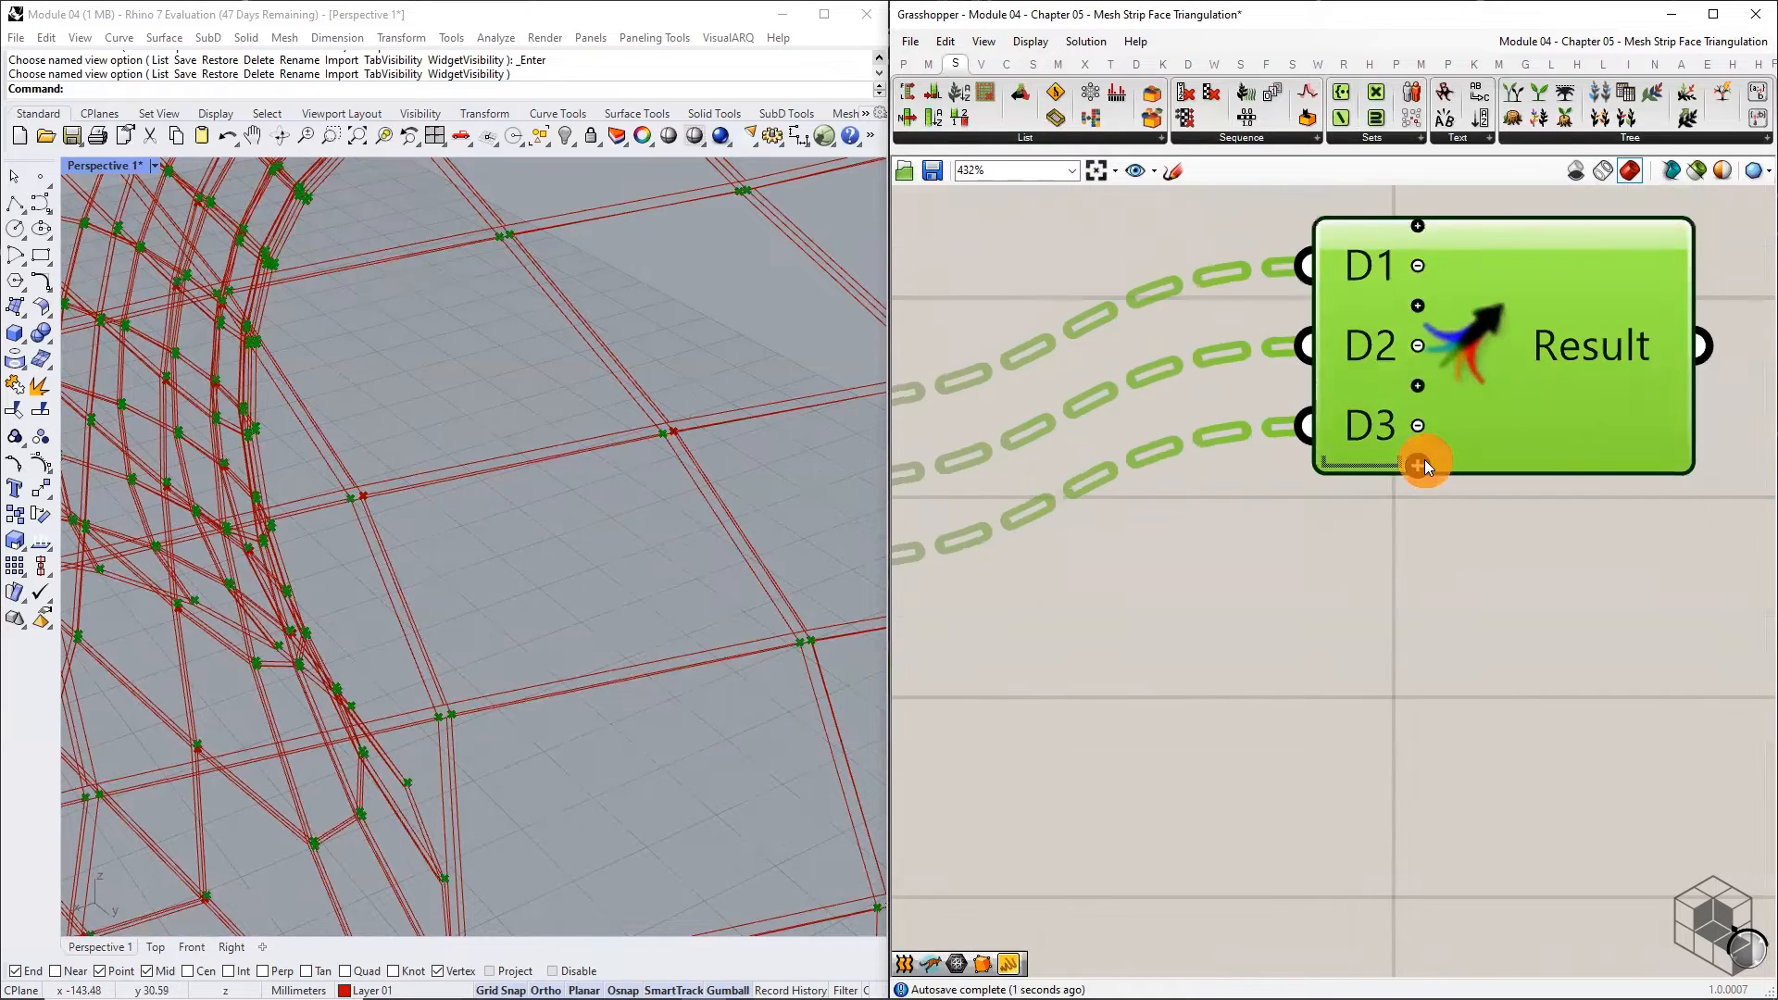
{"action": "scroll", "coordinate": [1436, 435], "scroll_direction": "down", "scroll_amount": 4}
{"action": "key", "text": "Delete"}
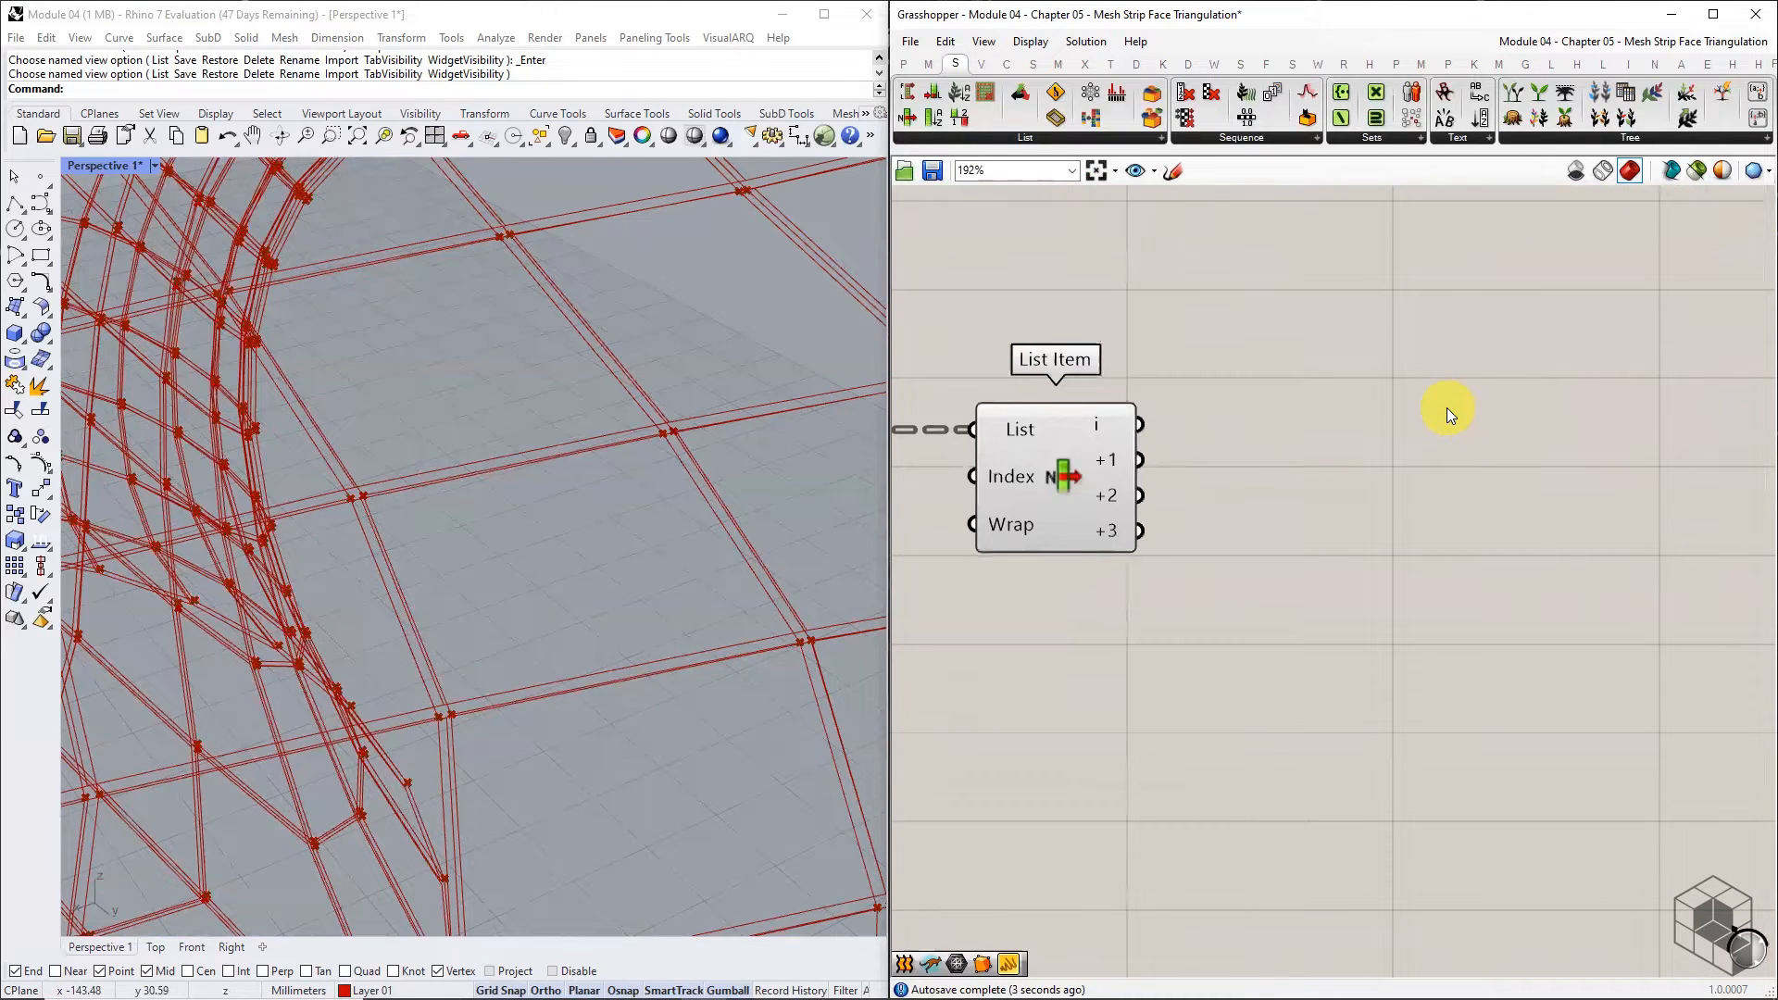
{"action": "key", "text": "ctrl+z"}
{"action": "left_click_drag", "start_coordinate": [1444, 413], "coordinate": [1453, 602], "text": "alt"}
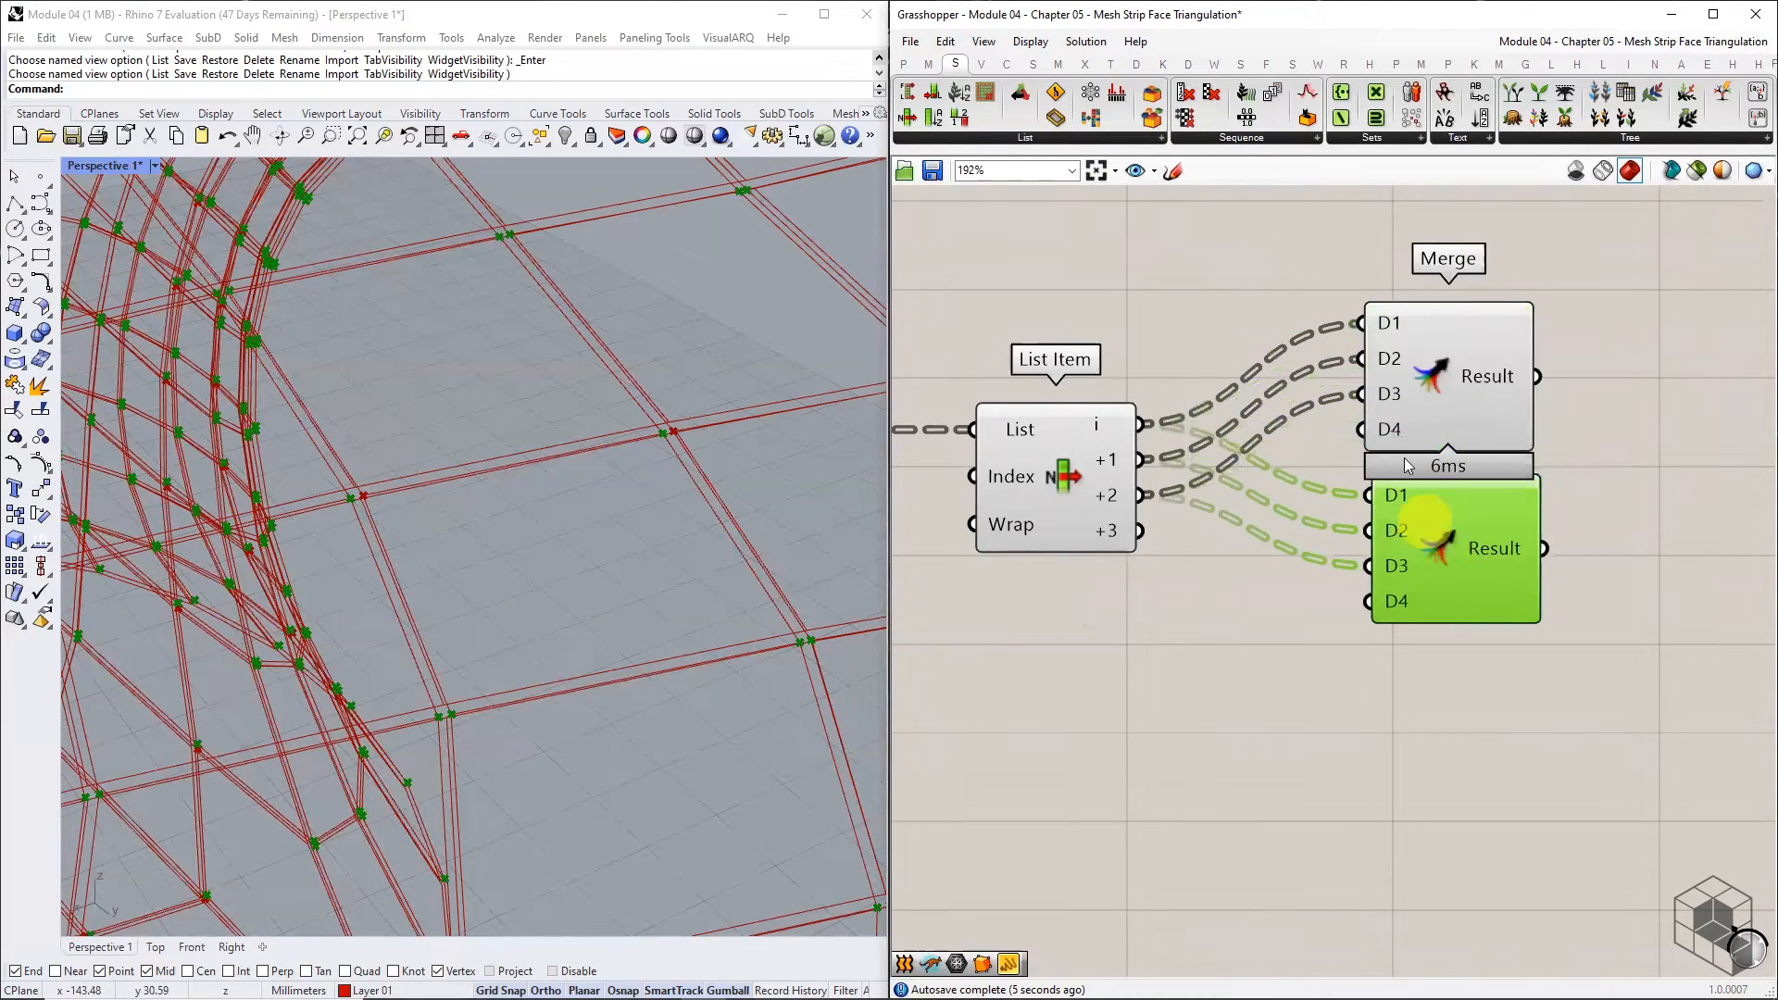
{"action": "scroll", "coordinate": [1417, 426], "scroll_direction": "up", "scroll_amount": 3}
{"action": "scroll", "coordinate": [1417, 417], "scroll_direction": "down", "scroll_amount": 2}
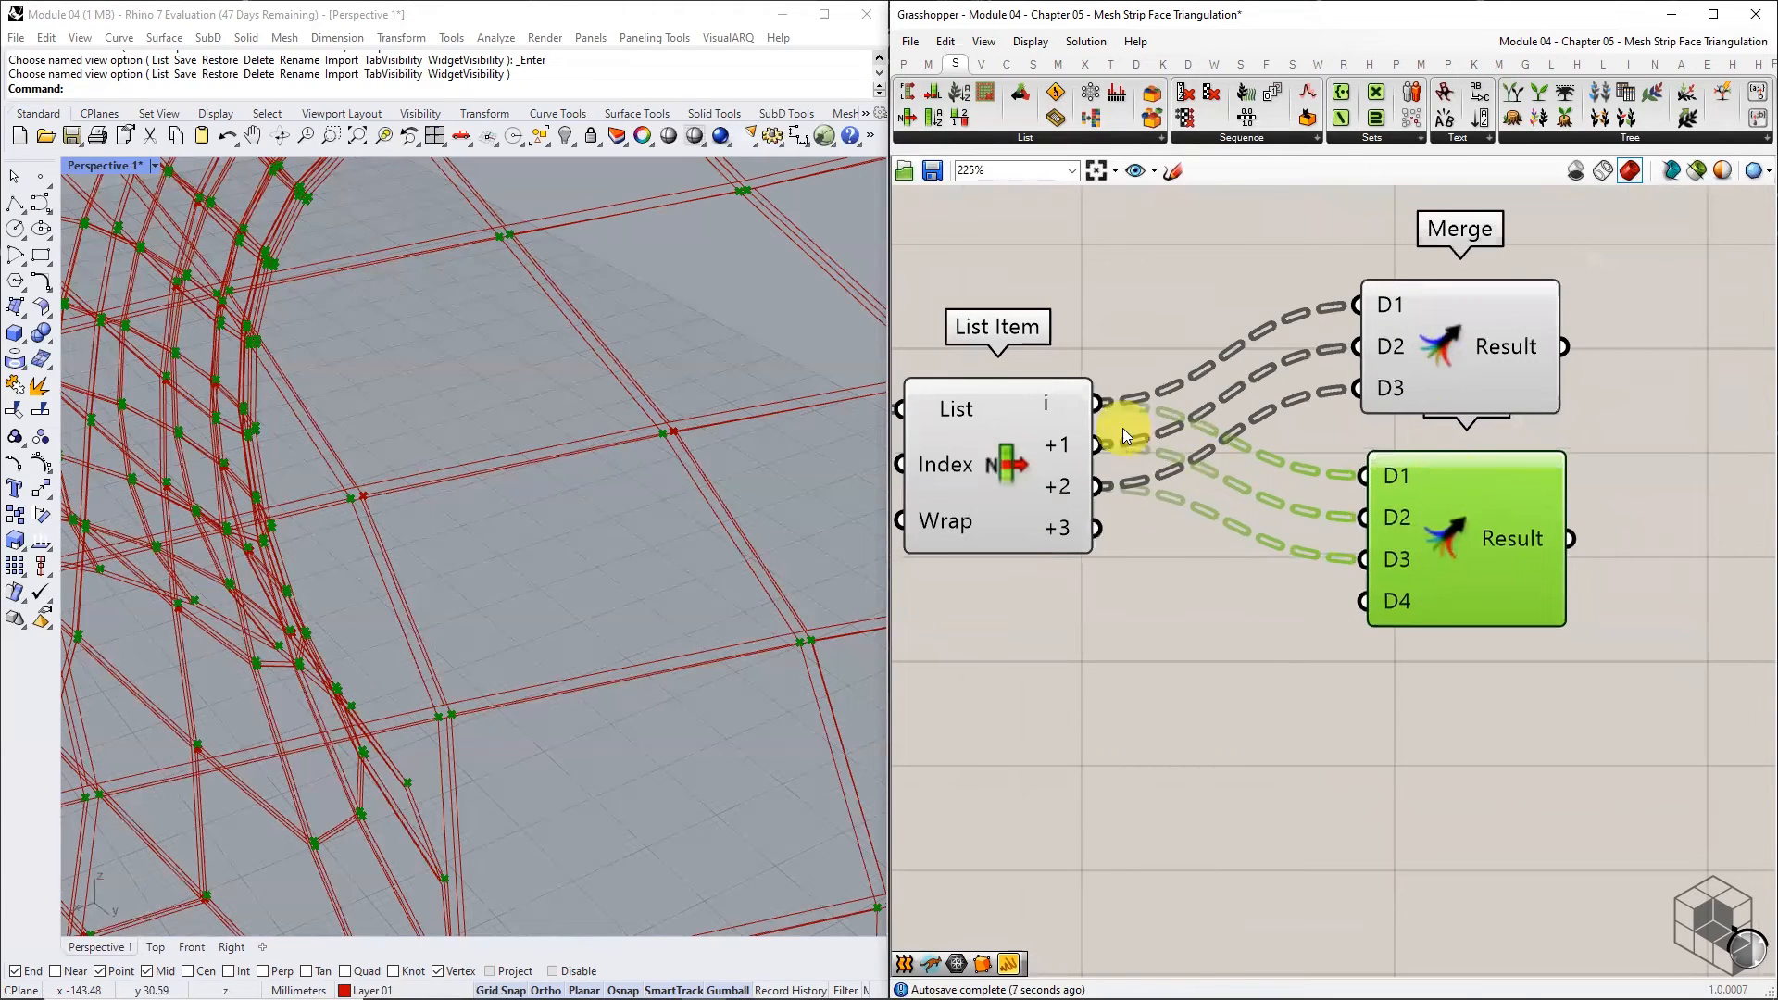
{"action": "left_click", "coordinate": [1187, 560]}
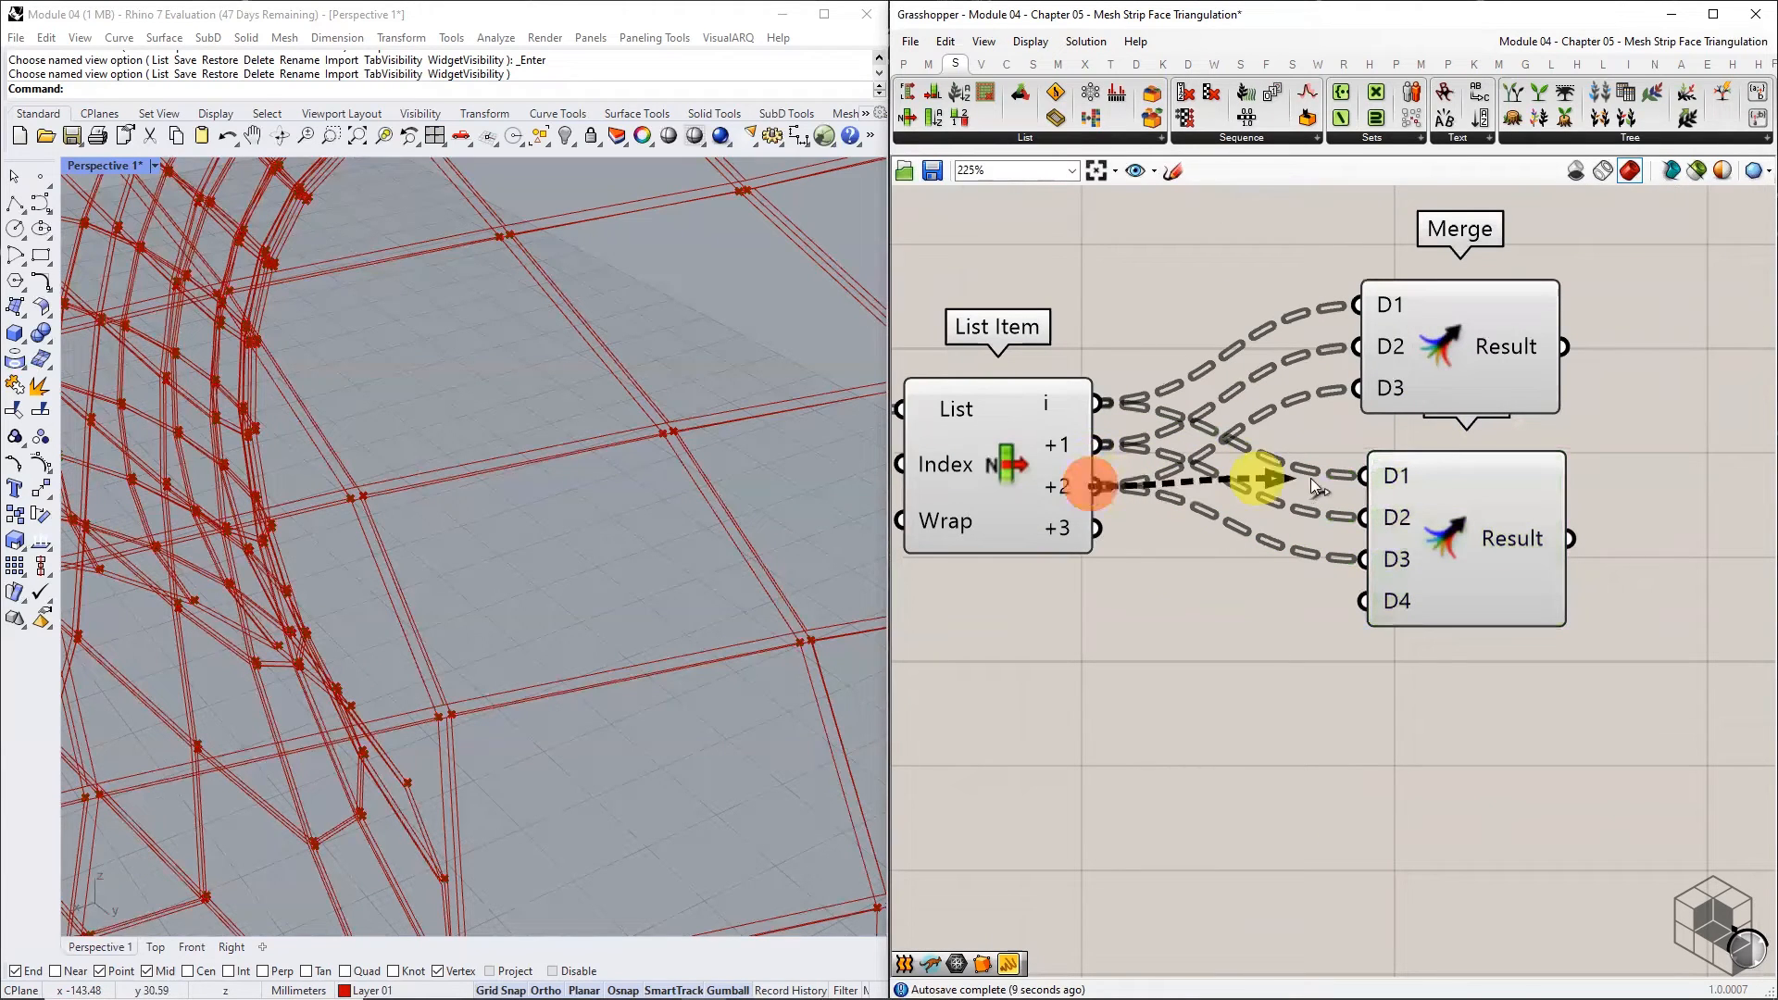
- Rewire the copied Merge with +2 into D1, +3 into D2 and i into D3, then remove its unused D4 input
{"action": "left_click_drag", "start_coordinate": [1309, 478], "coordinate": [1354, 476]}
{"action": "left_click_drag", "start_coordinate": [1101, 526], "coordinate": [1363, 517]}
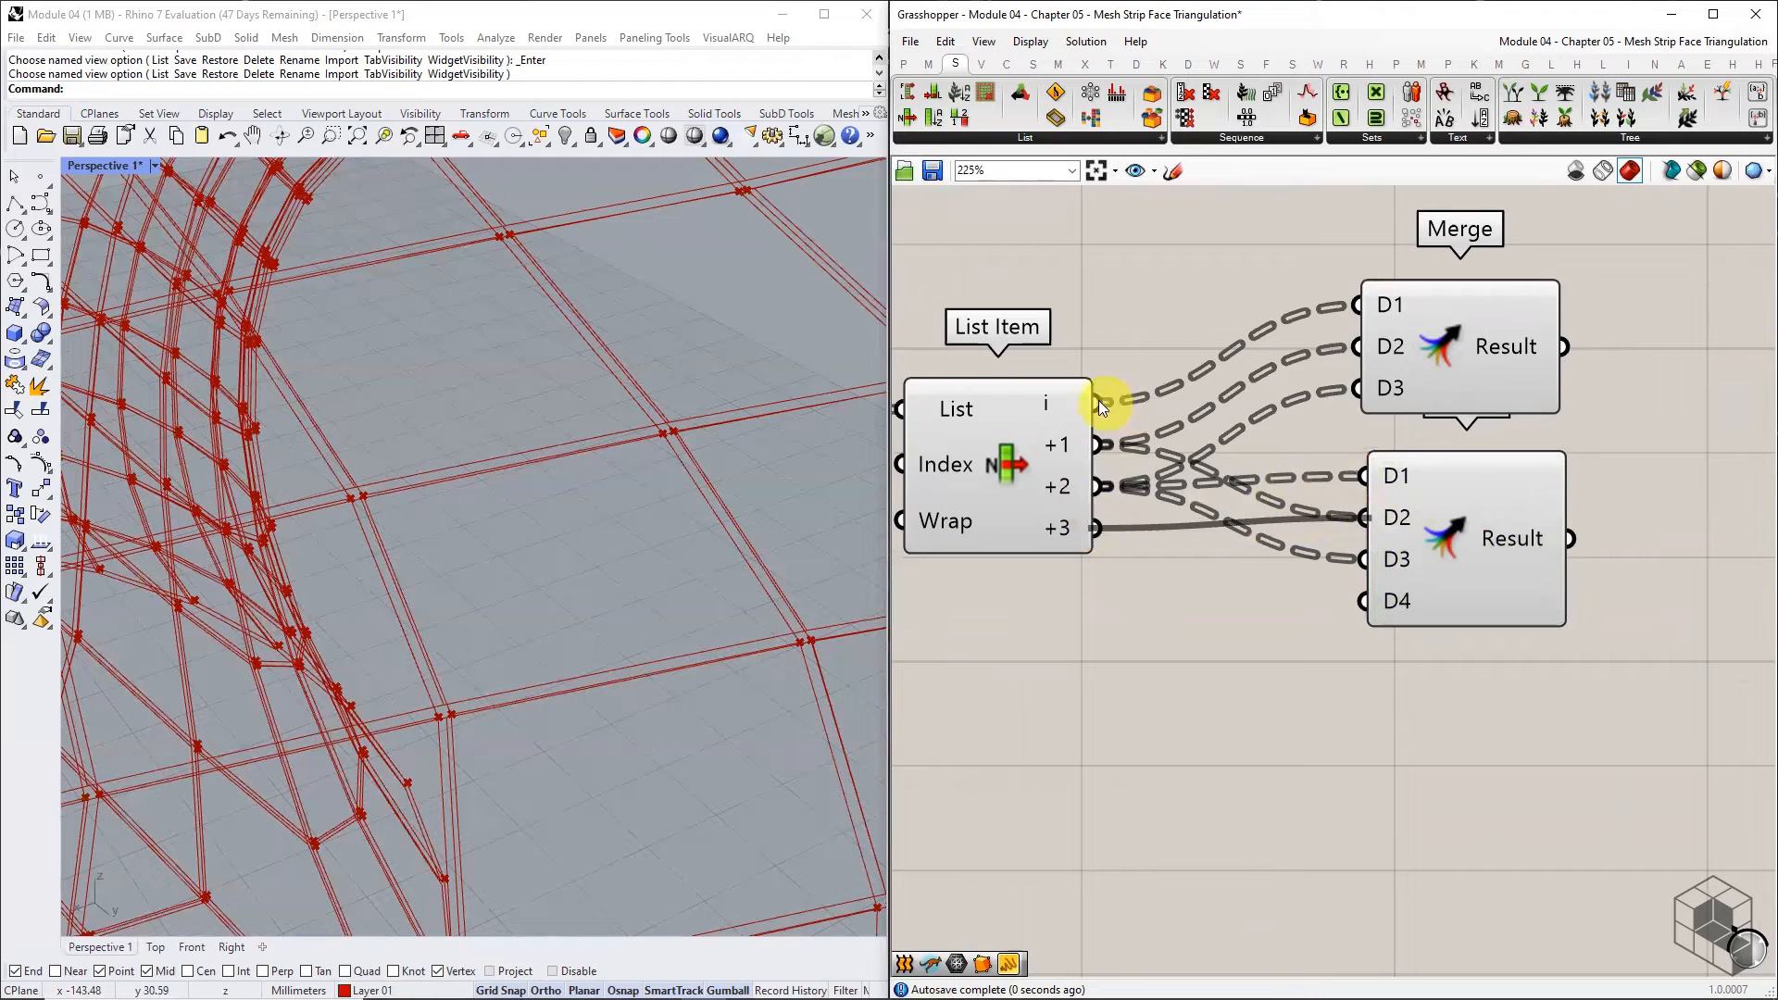
{"action": "left_click_drag", "start_coordinate": [1098, 402], "coordinate": [1417, 604]}
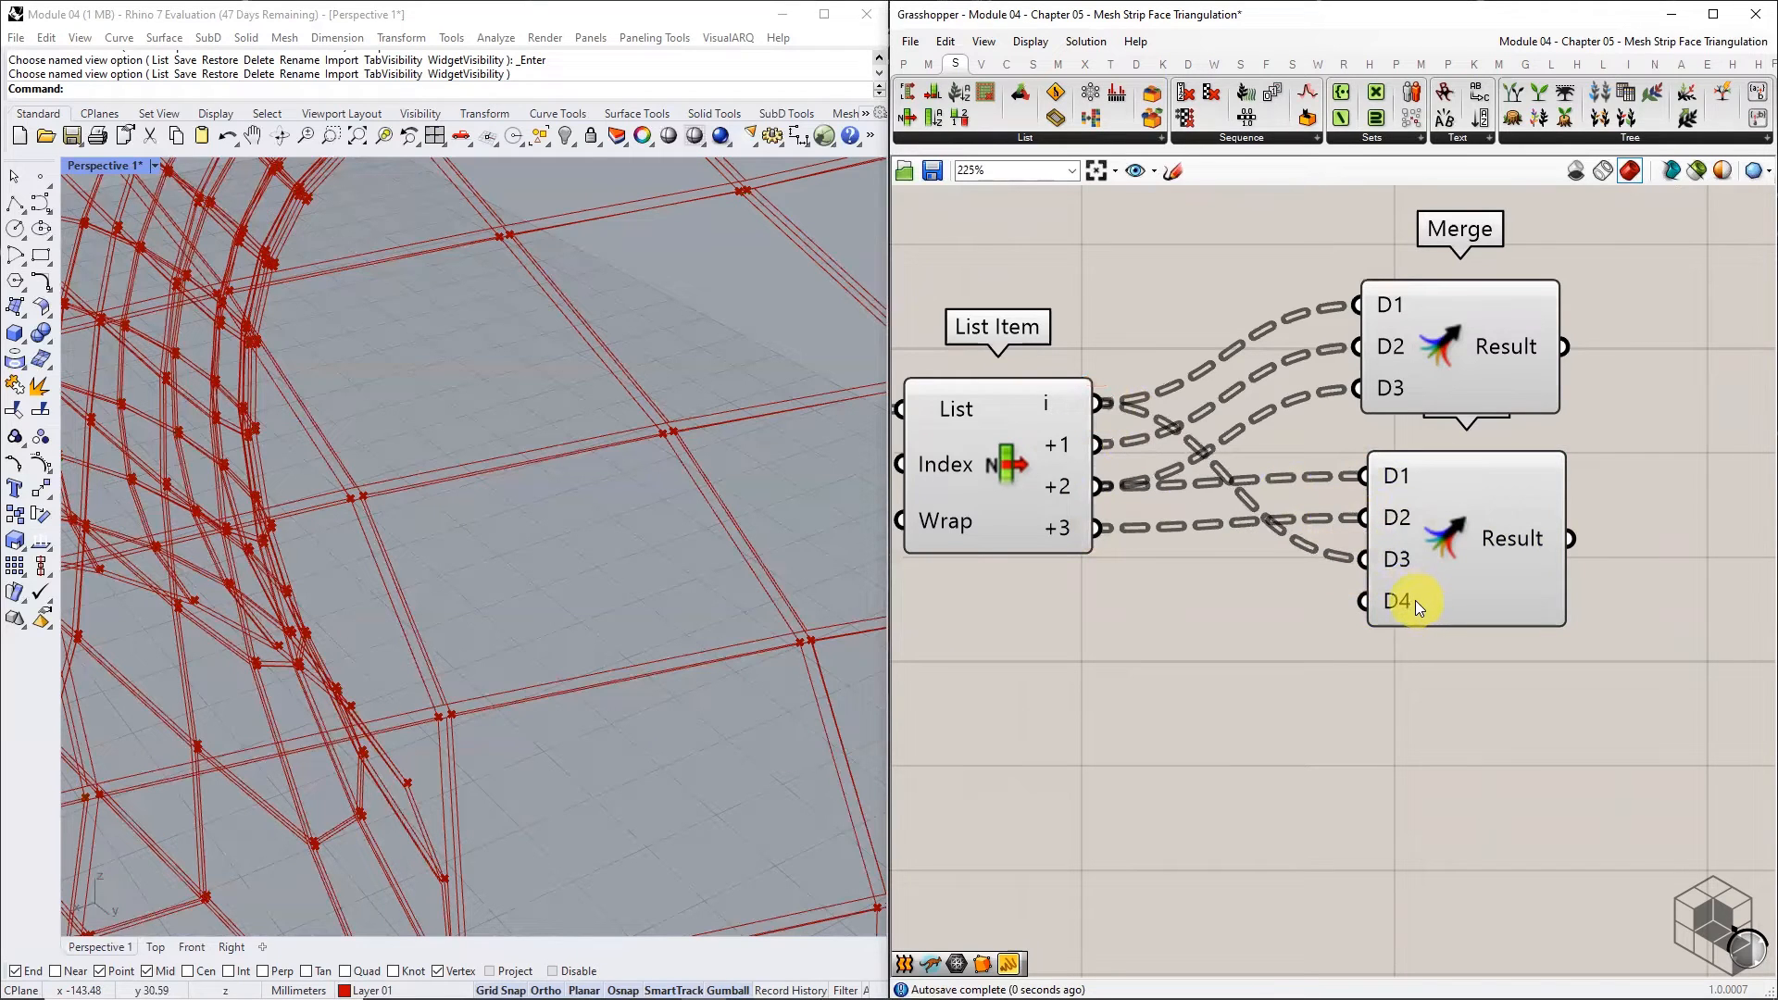
{"action": "scroll", "coordinate": [1415, 601], "scroll_direction": "up", "scroll_amount": 2}
{"action": "left_click", "coordinate": [1425, 600]}
{"action": "scroll", "coordinate": [1445, 575], "scroll_direction": "down", "scroll_amount": 2}
{"action": "left_click", "coordinate": [1488, 543]}
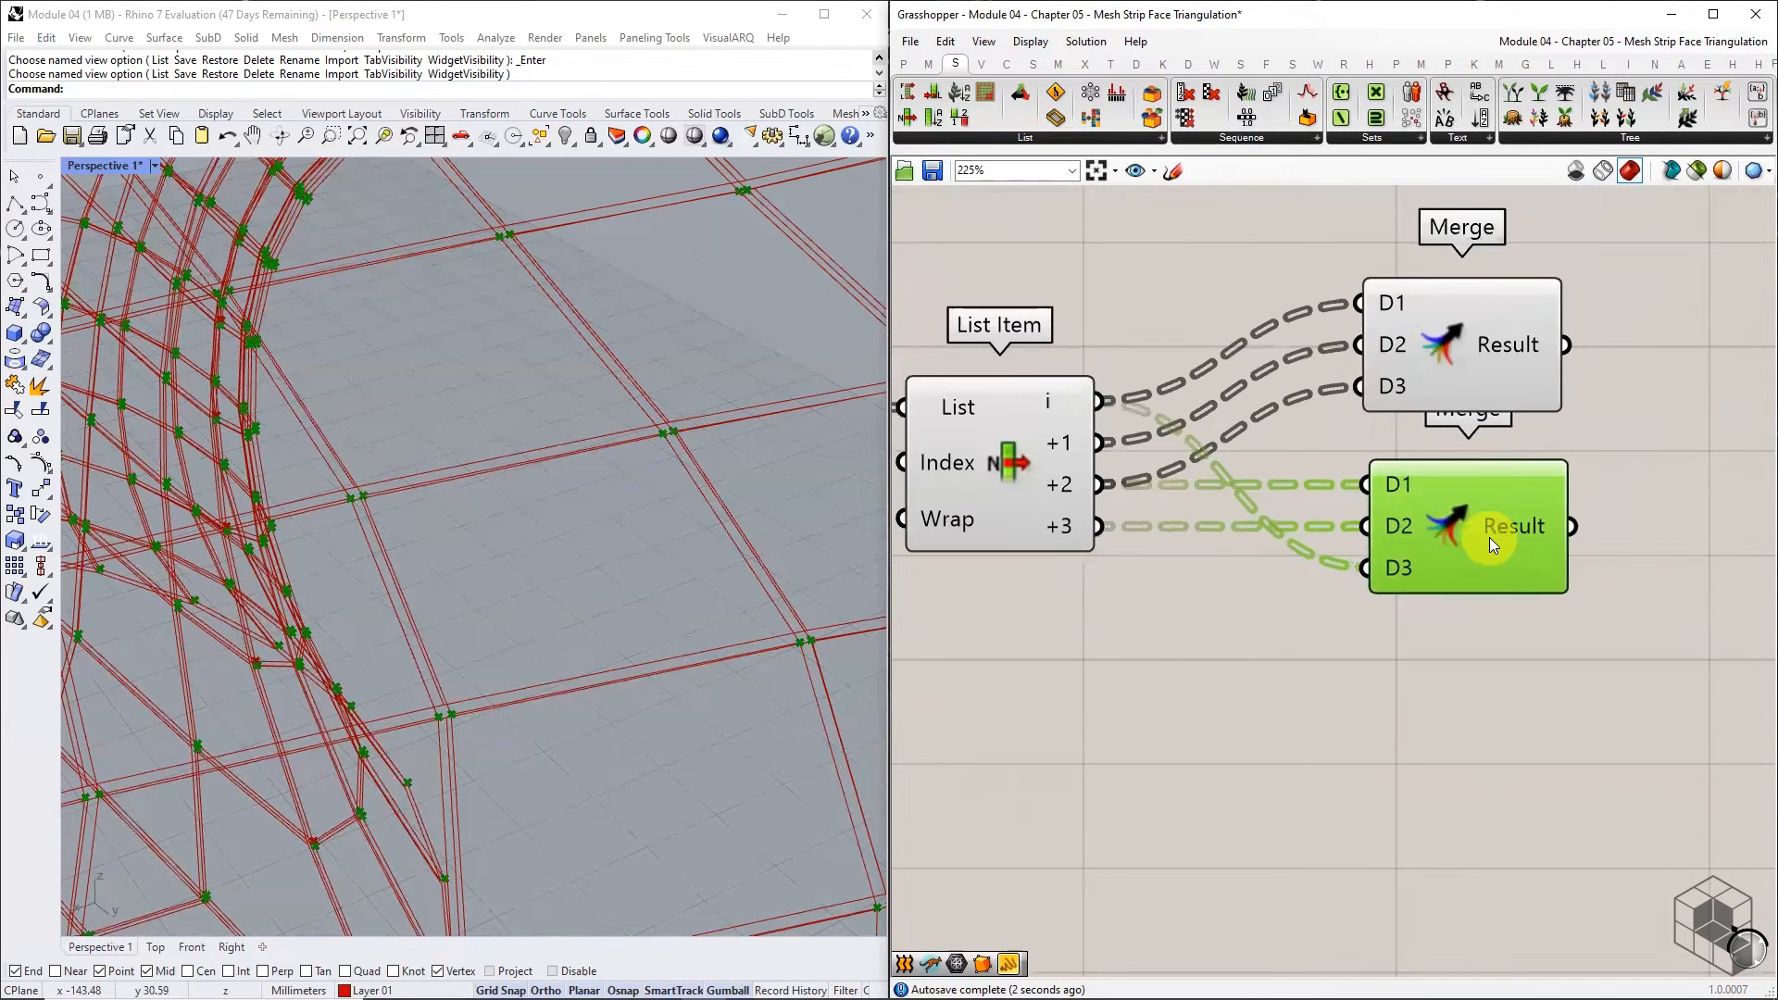
{"action": "scroll", "coordinate": [1489, 537], "scroll_direction": "down", "scroll_amount": 3}
{"action": "left_click", "coordinate": [1055, 661]}
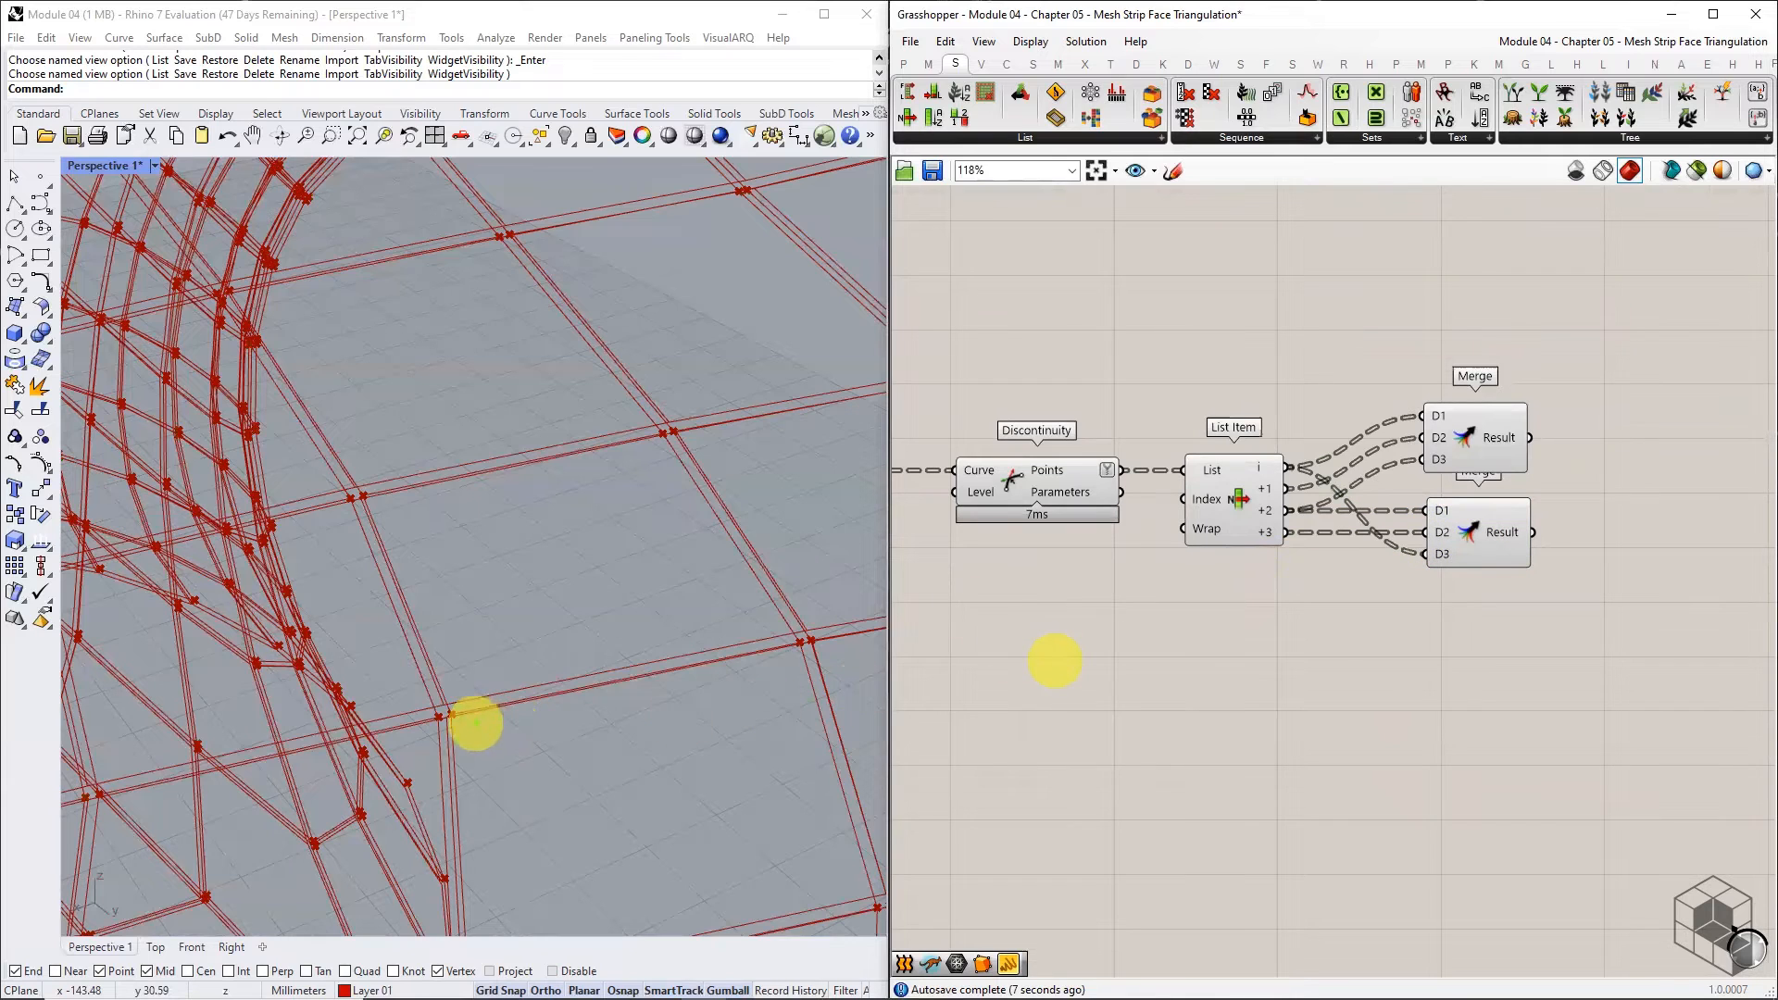
{"action": "left_click_drag", "start_coordinate": [385, 499], "coordinate": [388, 523]}
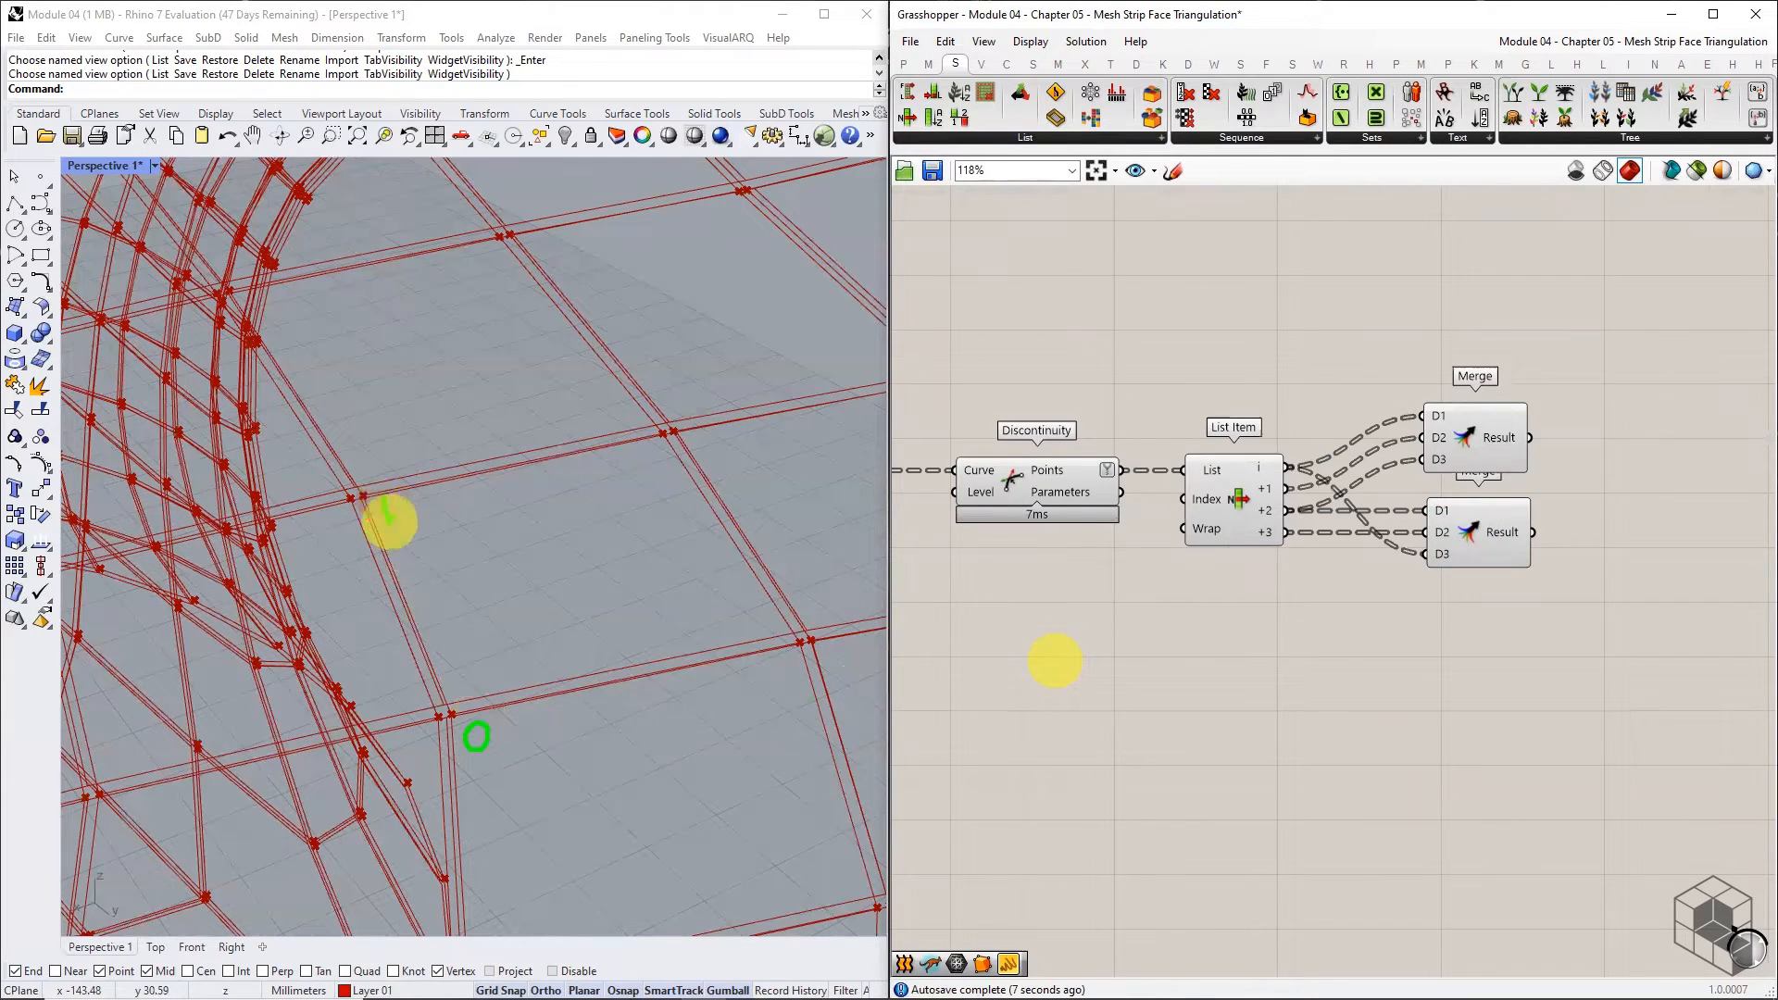
{"action": "left_click_drag", "start_coordinate": [648, 442], "coordinate": [674, 466]}
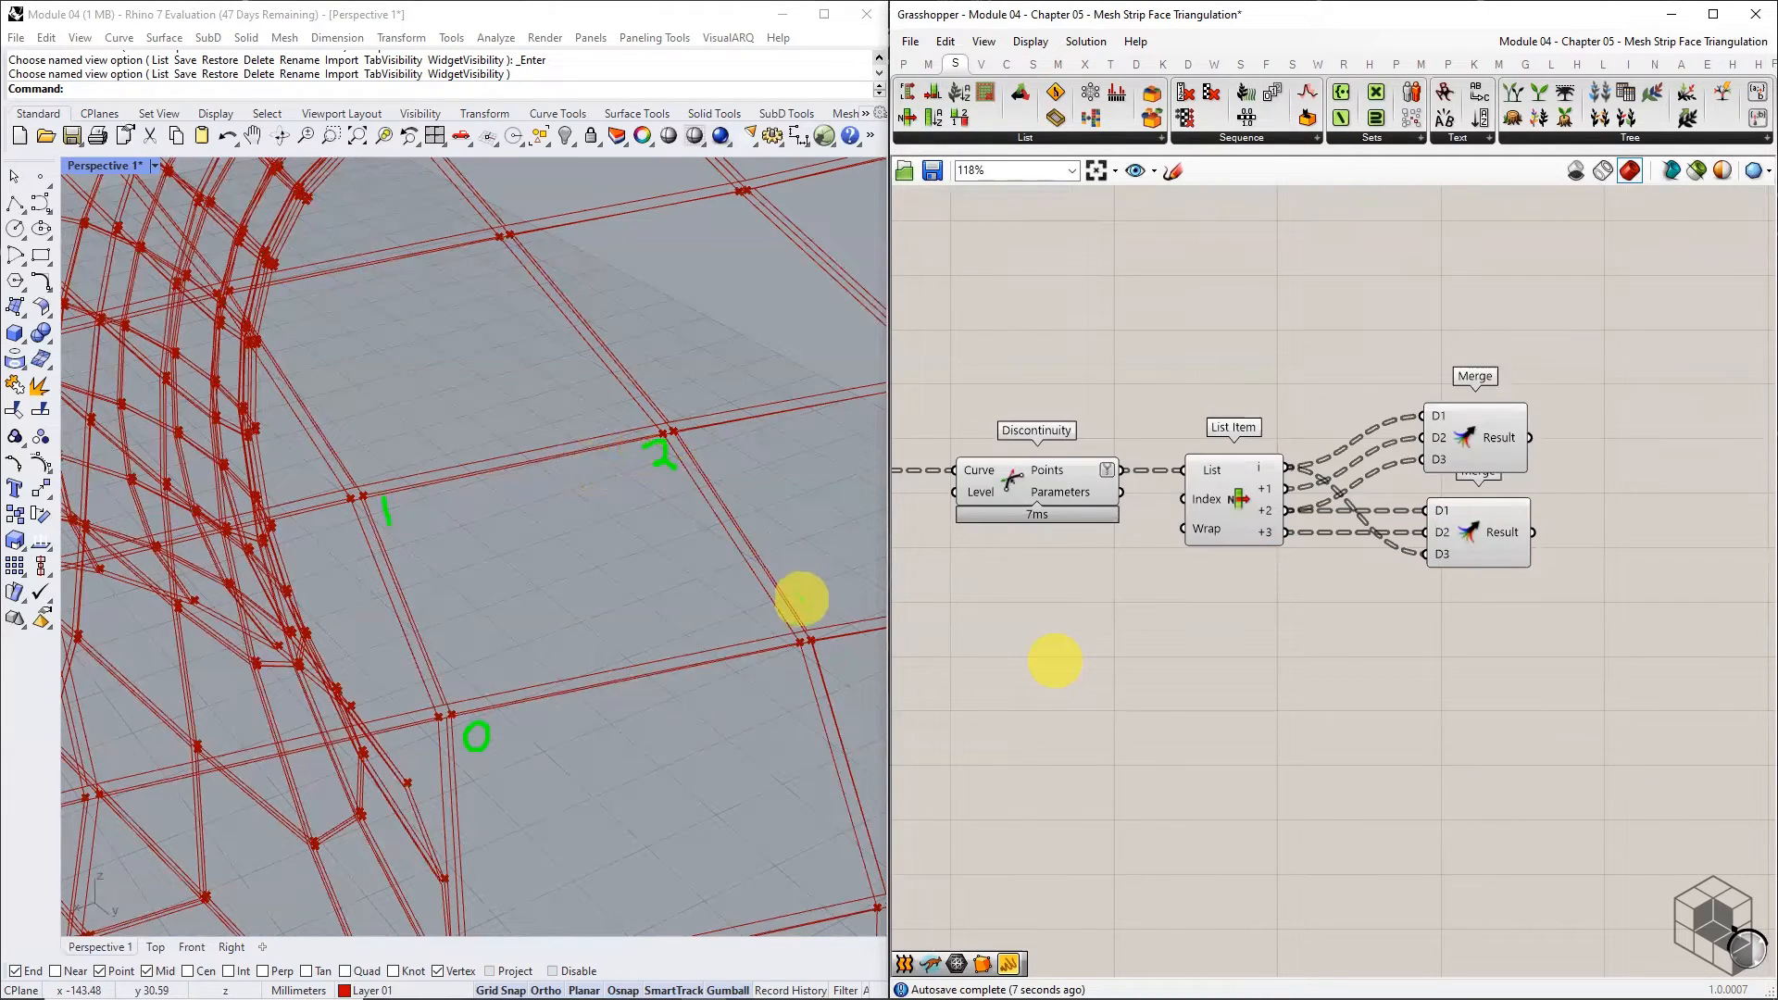
{"action": "left_click_drag", "start_coordinate": [798, 581], "coordinate": [802, 611]}
{"action": "mouse_move", "coordinate": [457, 710]}
{"action": "left_mouse_down"}
{"action": "mouse_move", "coordinate": [370, 504]}
{"action": "mouse_move", "coordinate": [651, 436]}
{"action": "mouse_move", "coordinate": [504, 639]}
{"action": "mouse_move", "coordinate": [493, 693]}
{"action": "left_mouse_up"}
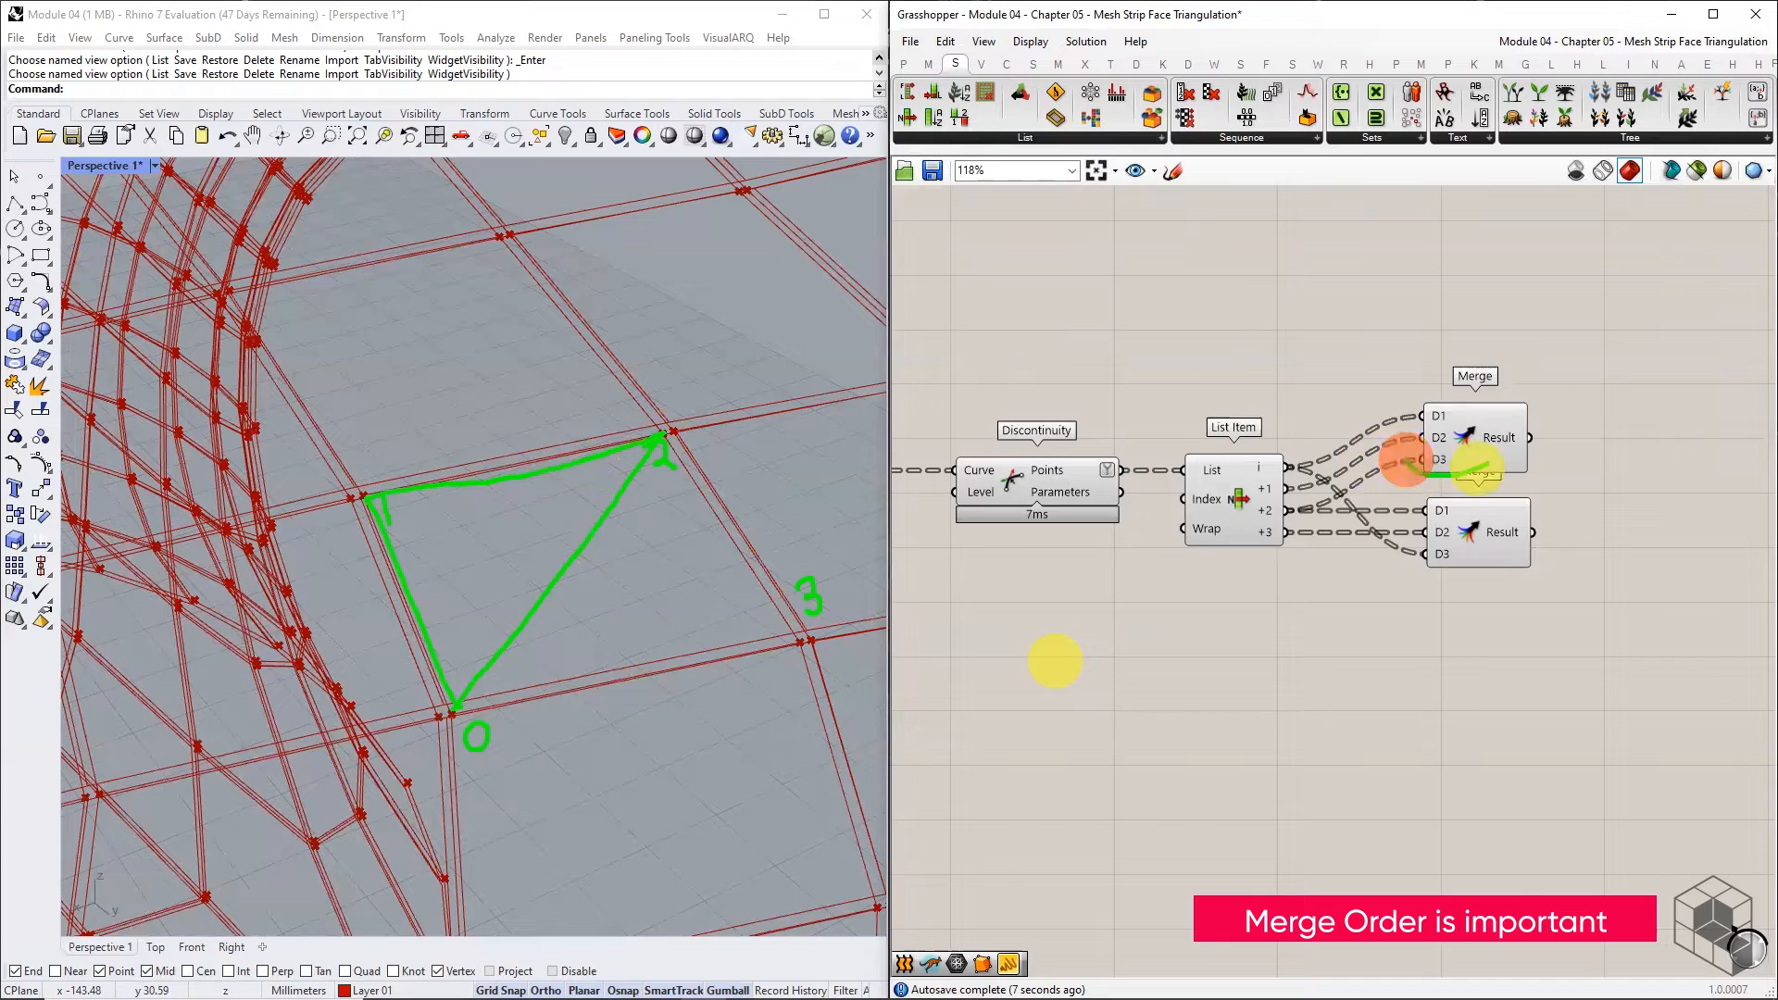
{"action": "left_click_drag", "start_coordinate": [1396, 457], "coordinate": [1408, 428]}
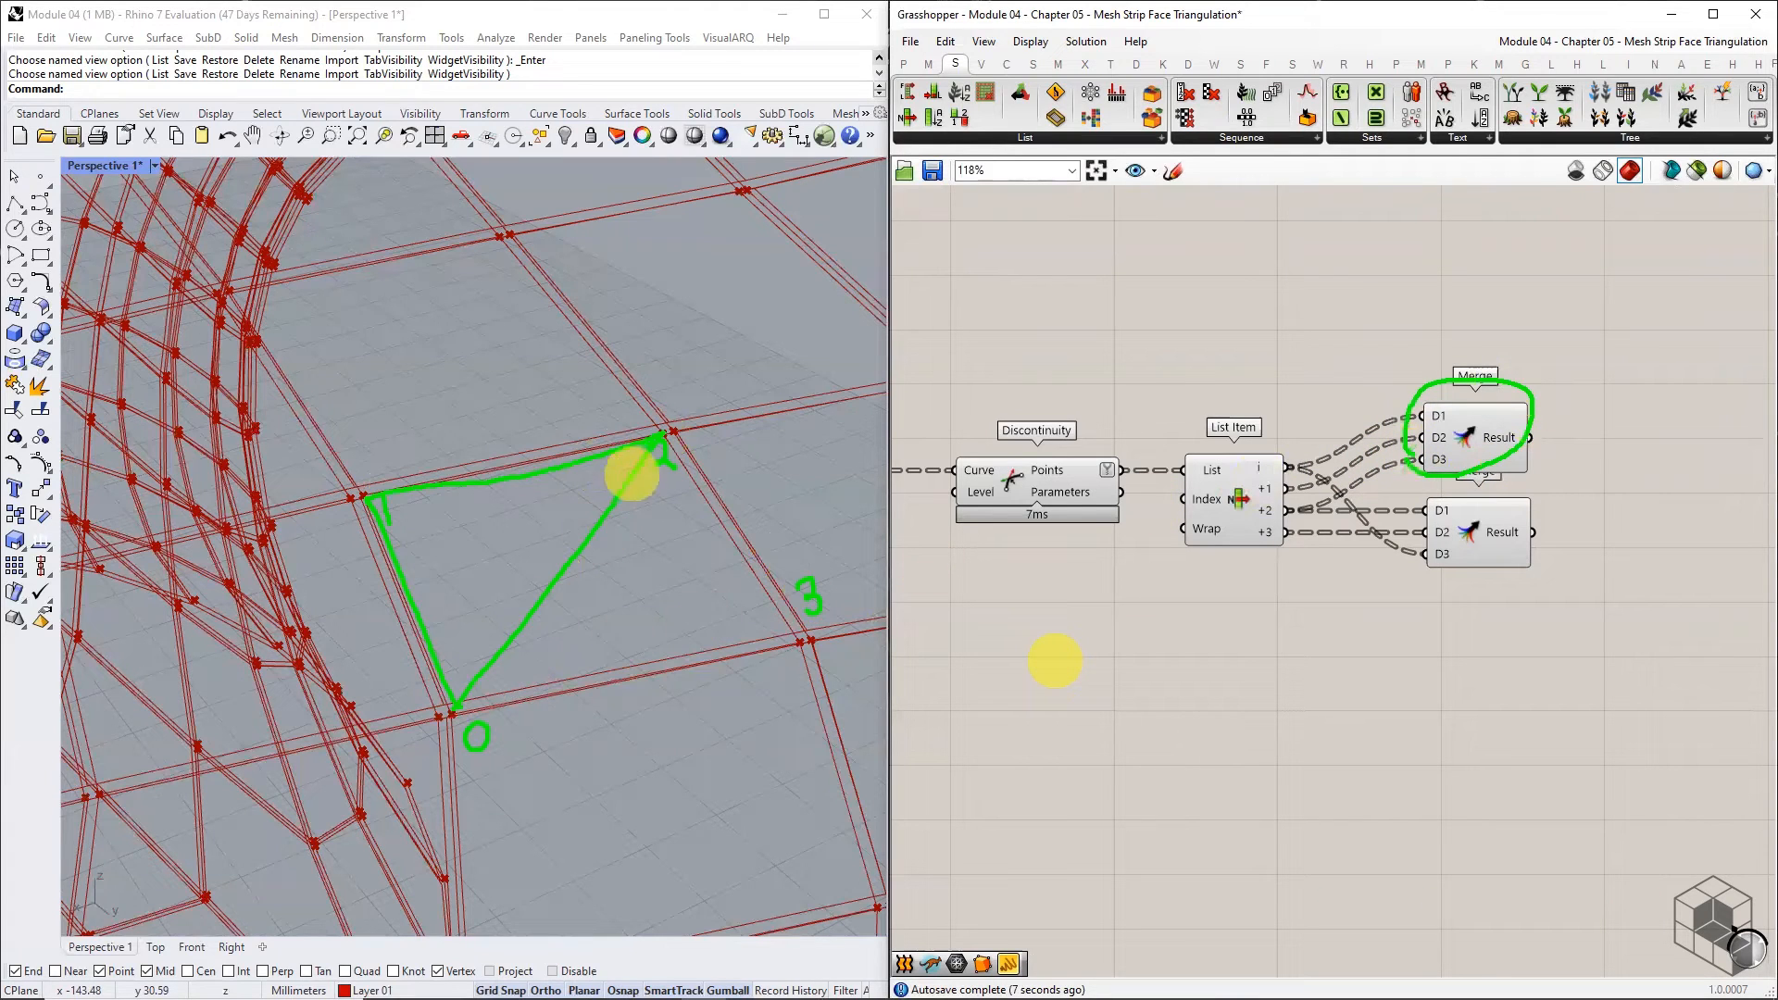
{"action": "mouse_move", "coordinate": [657, 437]}
{"action": "left_mouse_down"}
{"action": "mouse_move", "coordinate": [764, 616]}
{"action": "mouse_move", "coordinate": [464, 698]}
{"action": "mouse_move", "coordinate": [599, 508]}
{"action": "mouse_move", "coordinate": [676, 451]}
{"action": "left_mouse_up"}
{"action": "left_click_drag", "start_coordinate": [1404, 571], "coordinate": [1538, 507]}
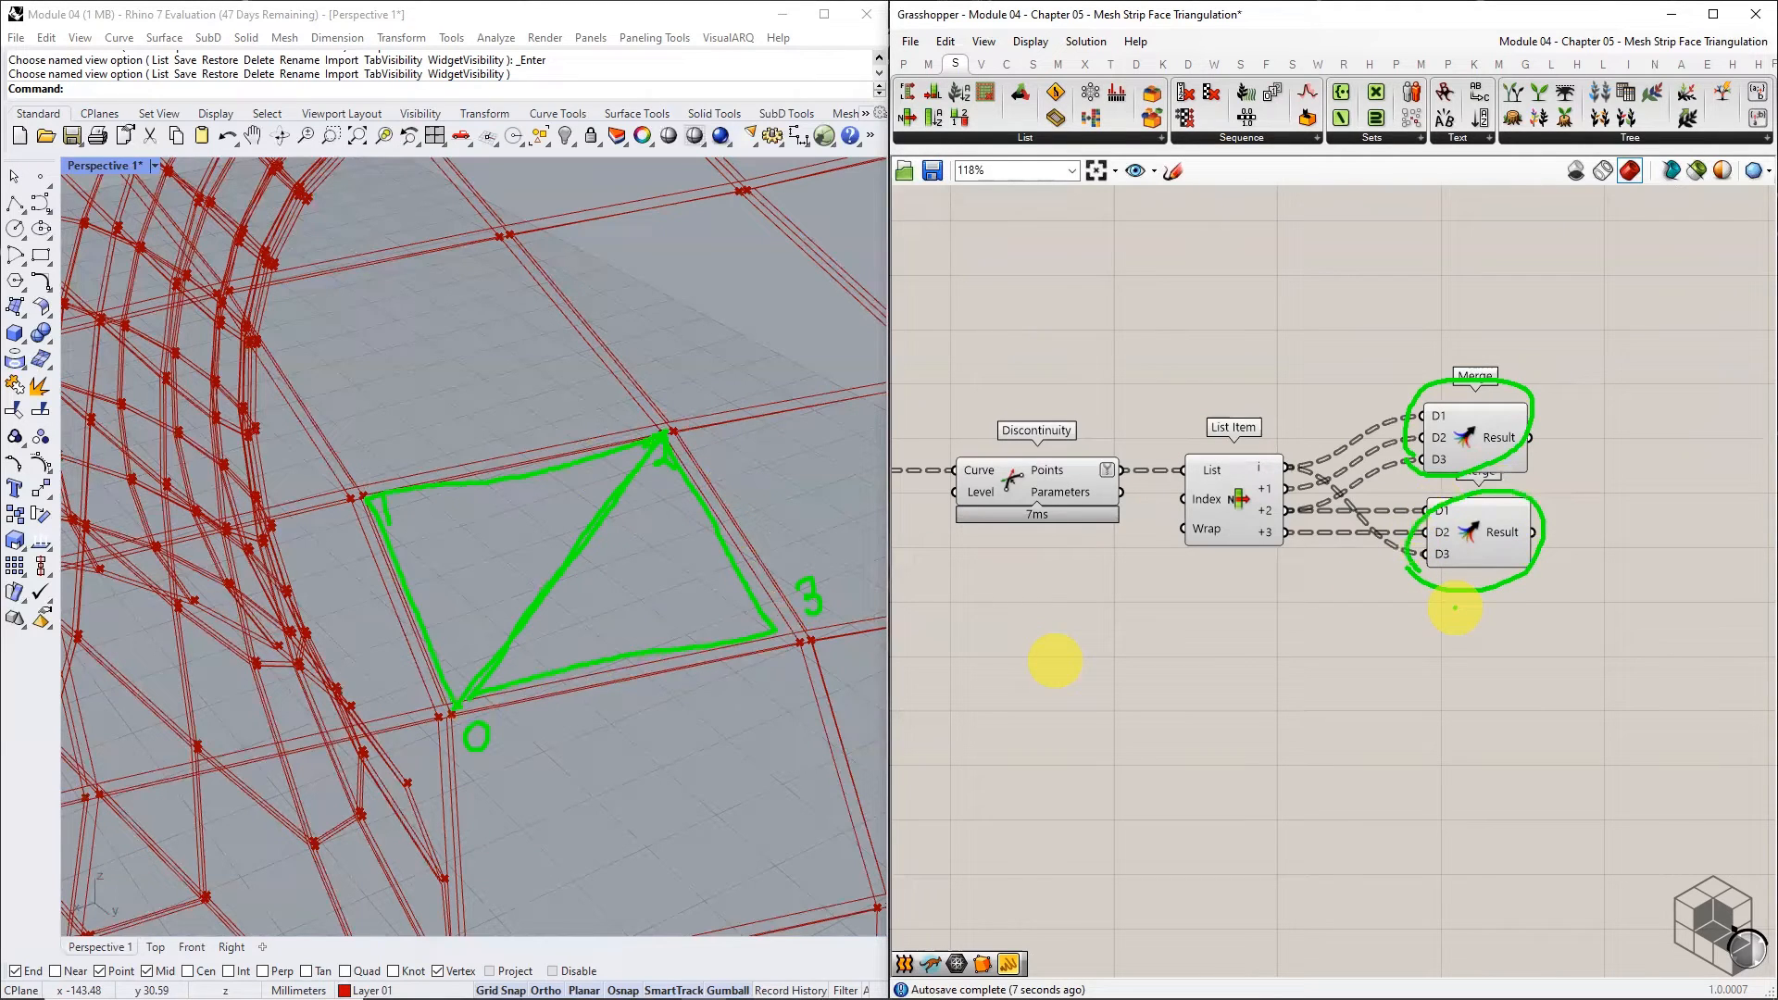
{"action": "key", "text": "Escape"}
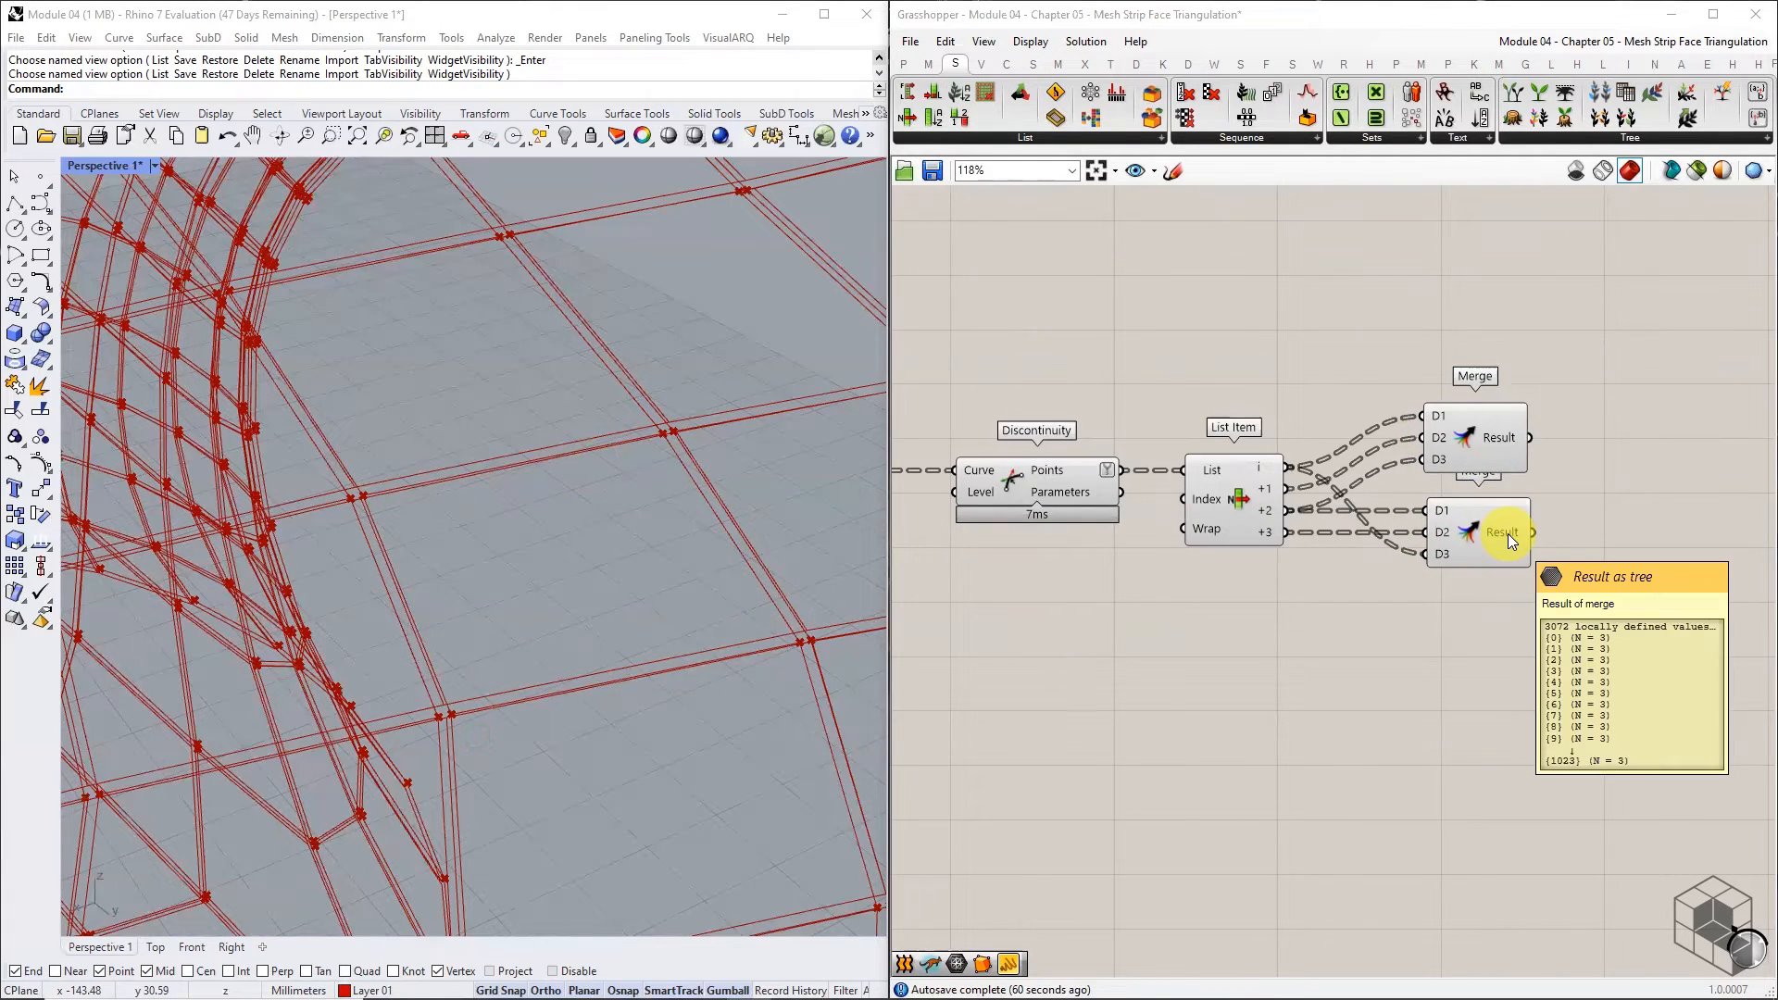
- Add a Construct Mesh component beyond the two Merge components
{"action": "right_click_drag", "start_coordinate": [1611, 489], "coordinate": [1404, 526]}
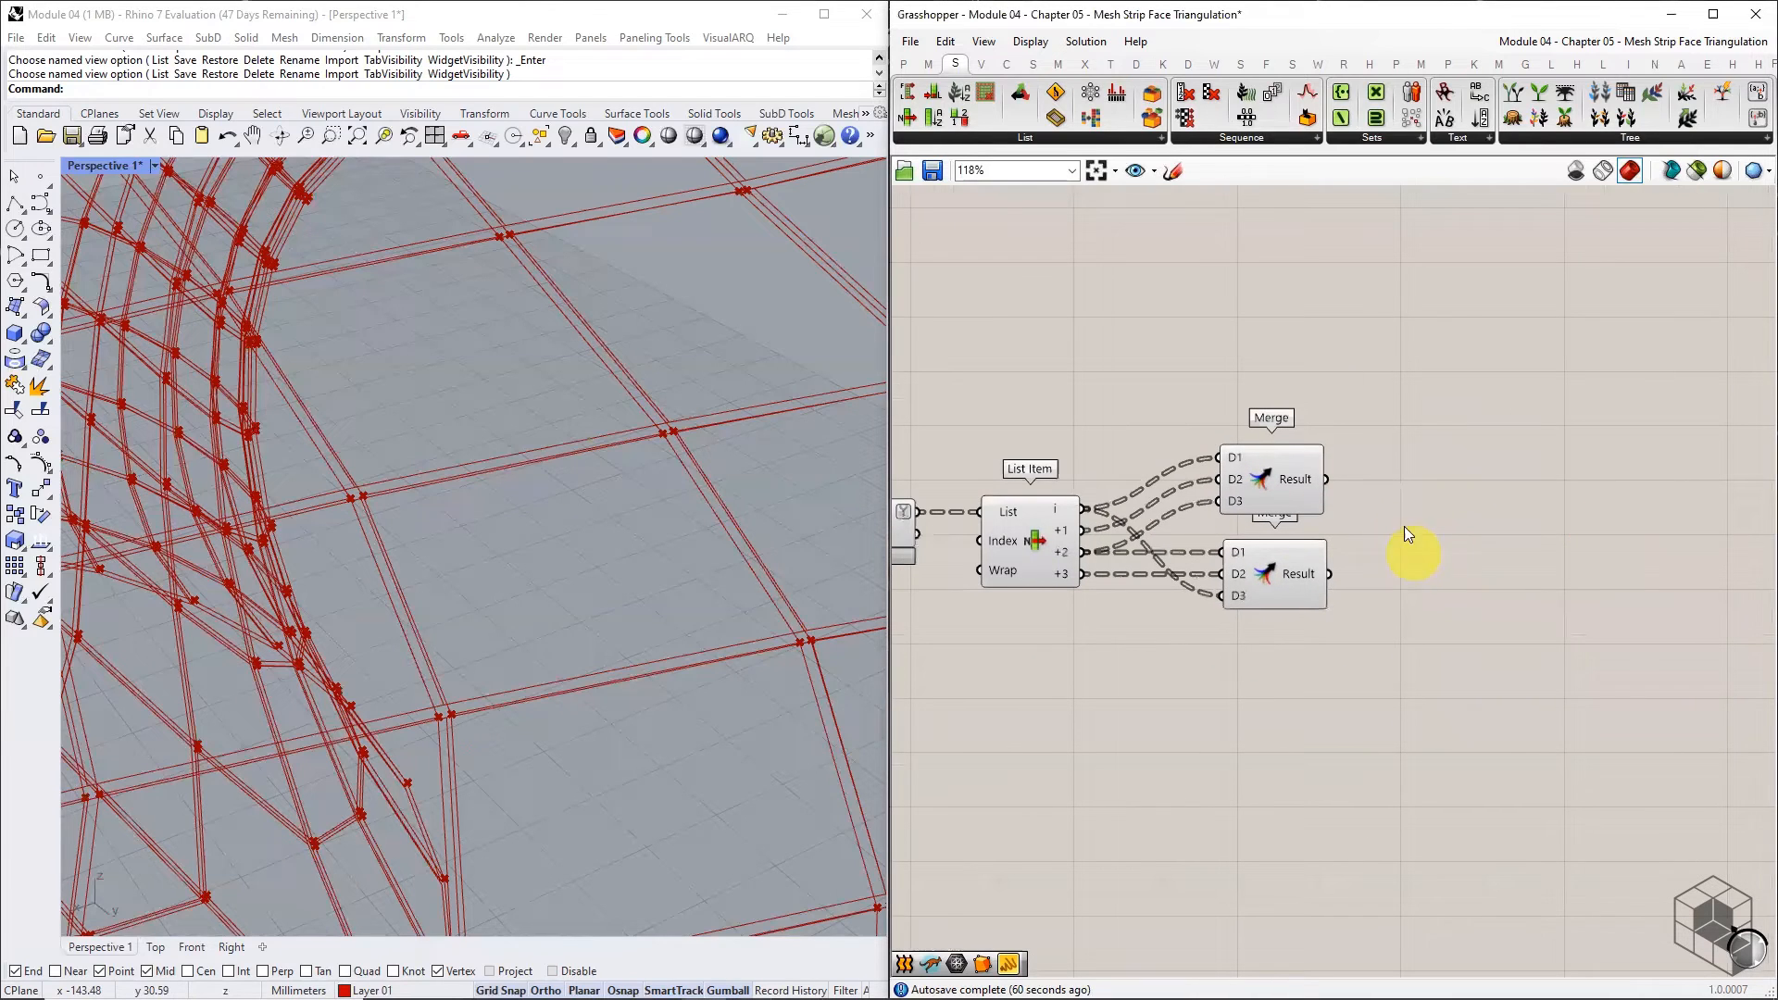
{"action": "left_click", "coordinate": [1056, 66]}
{"action": "left_click", "coordinate": [1184, 137]}
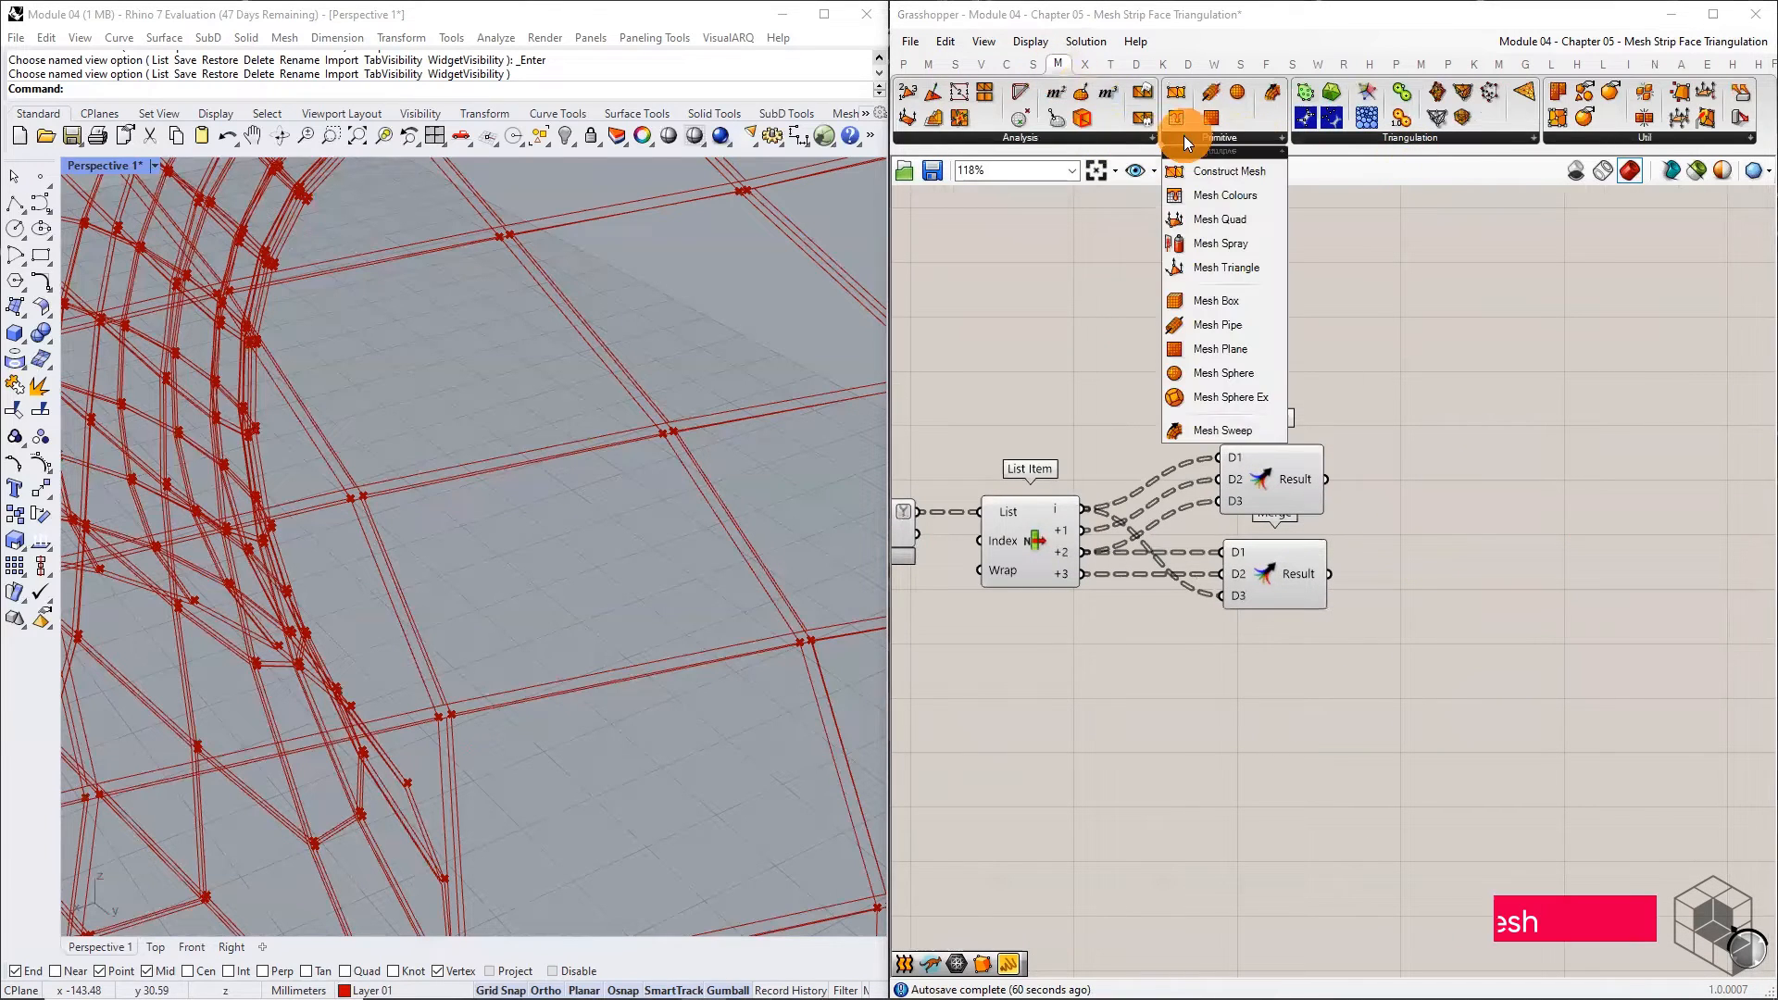
{"action": "left_click_drag", "start_coordinate": [1219, 163], "coordinate": [1495, 454]}
{"action": "scroll", "coordinate": [1445, 478], "scroll_direction": "up", "scroll_amount": 2}
{"action": "left_click", "coordinate": [1561, 506]}
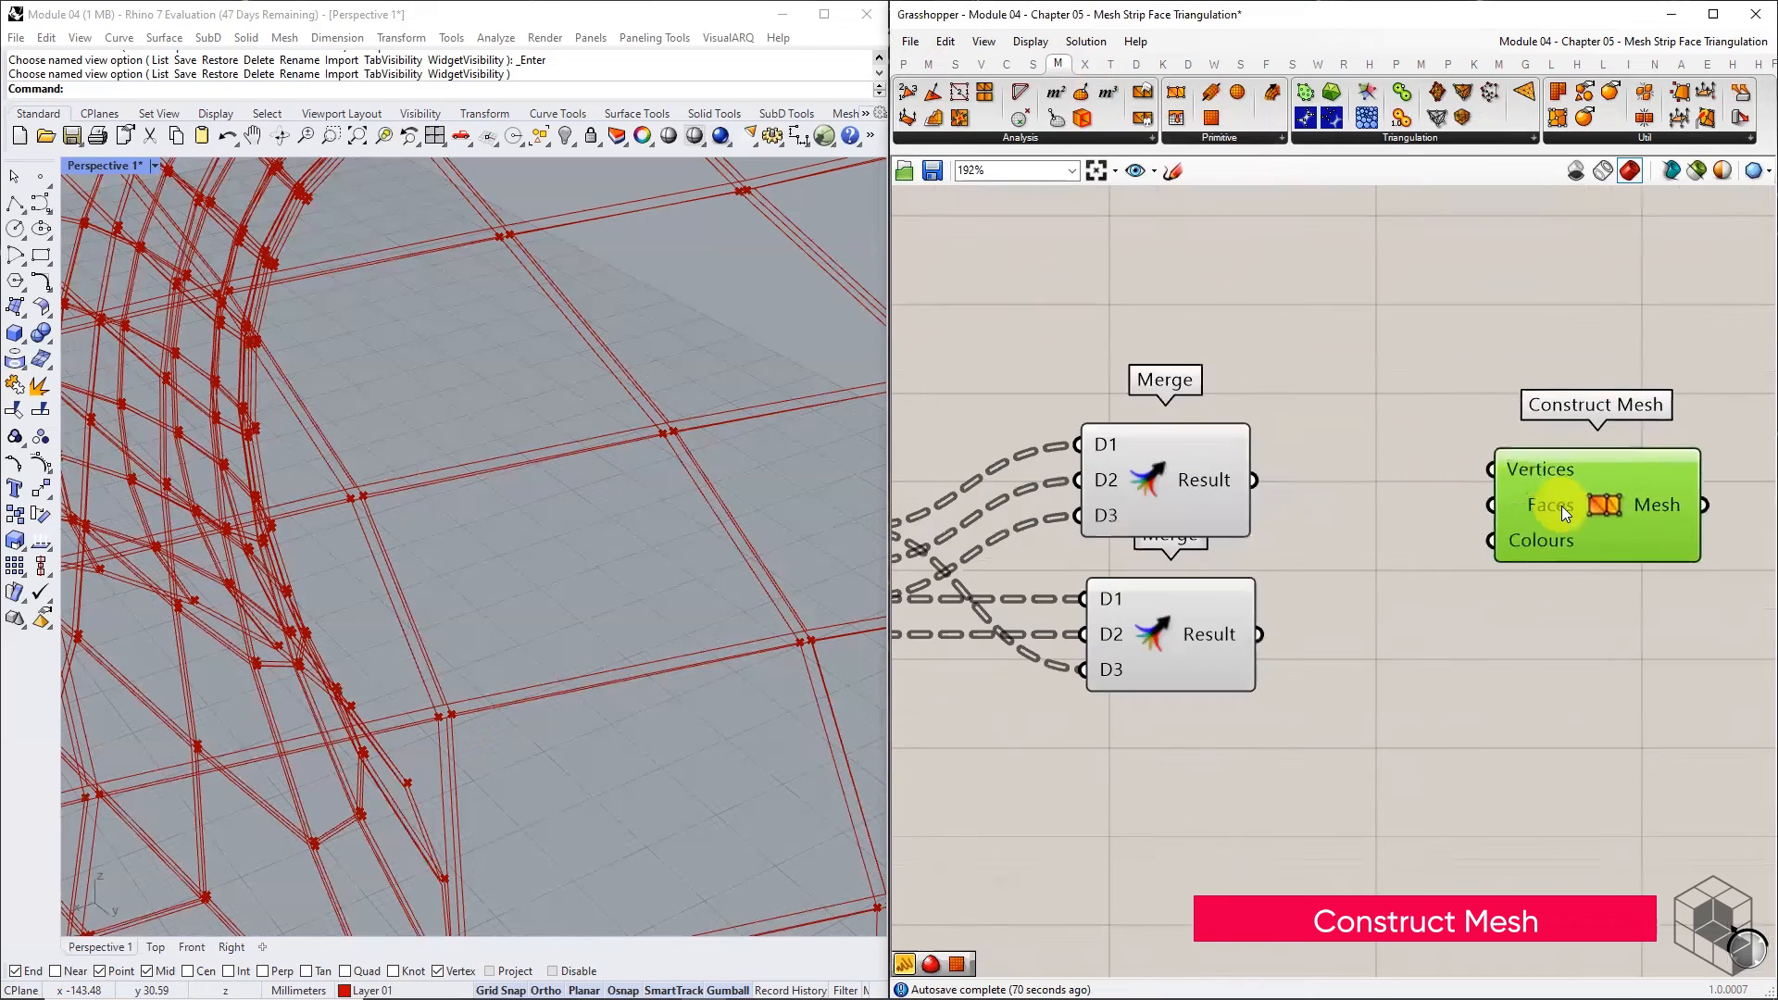
{"action": "scroll", "coordinate": [1471, 498], "scroll_direction": "down", "scroll_amount": 1}
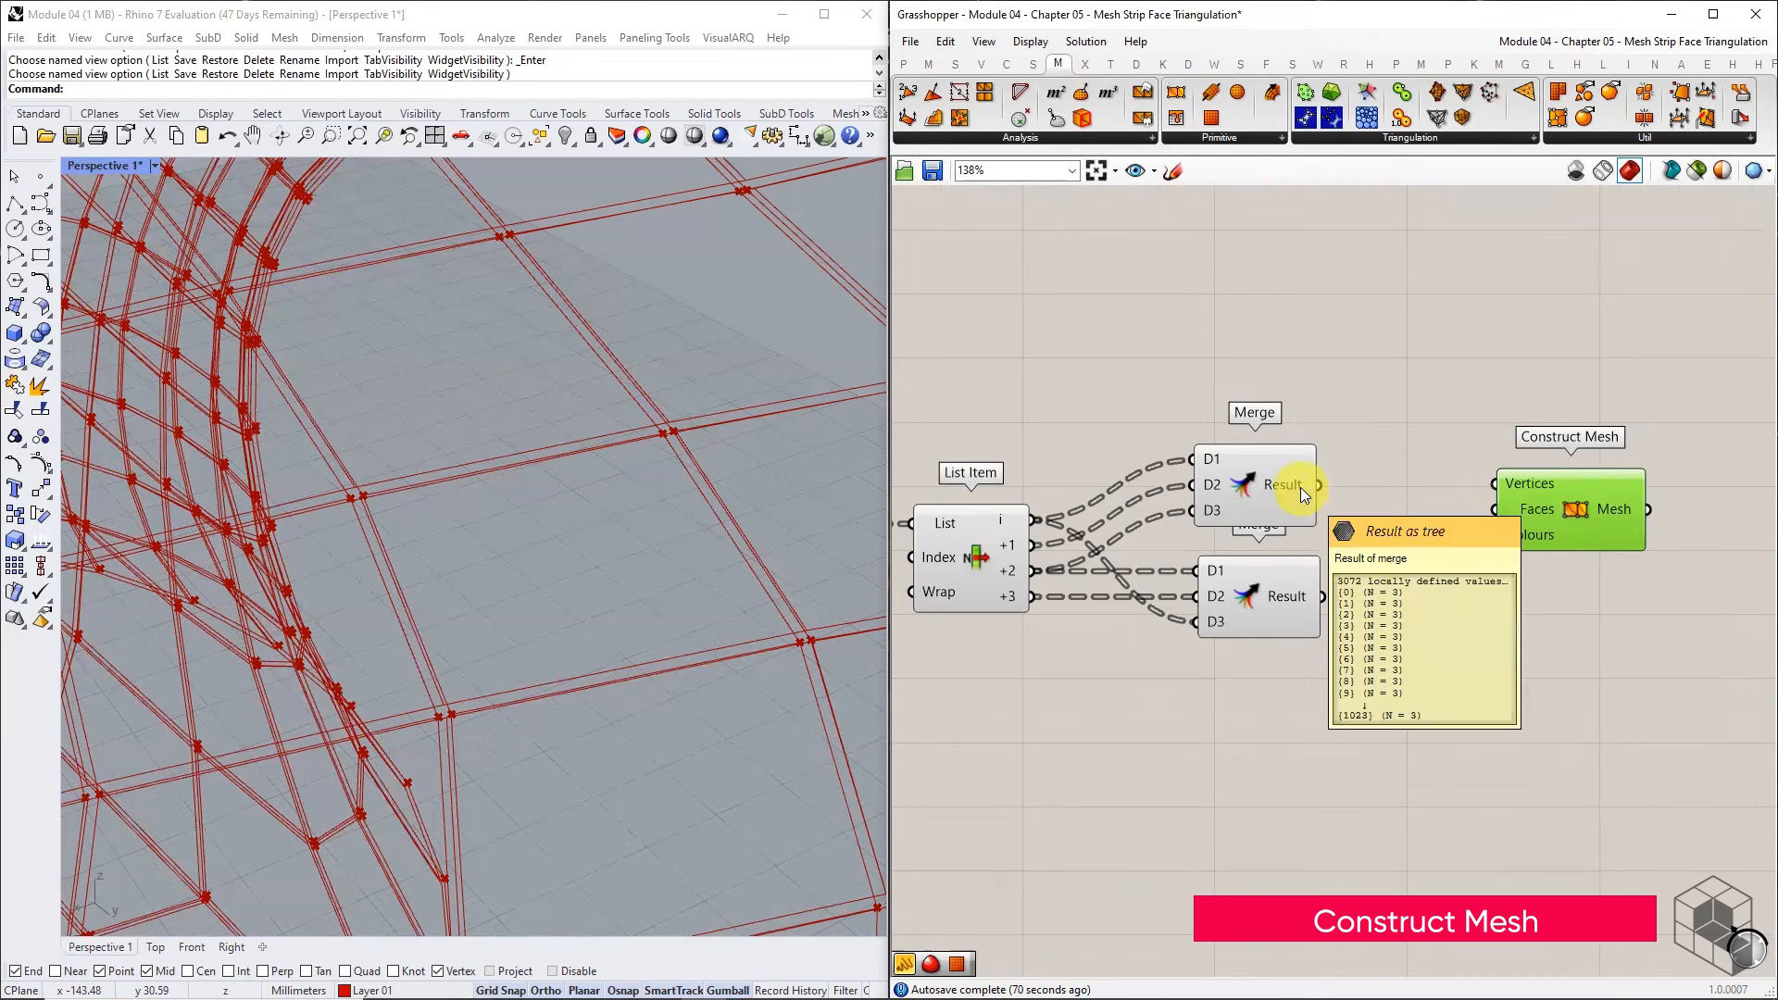
- Connect the first Merge's Result to the Construct Mesh Vertices and space the second Merge and Construct Mesh further apart
{"action": "left_click_drag", "start_coordinate": [1316, 484], "coordinate": [1489, 483]}
{"action": "left_click_drag", "start_coordinate": [1256, 600], "coordinate": [1259, 693]}
{"action": "left_click_drag", "start_coordinate": [1616, 517], "coordinate": [1678, 517]}
{"action": "left_click", "coordinate": [1461, 555]}
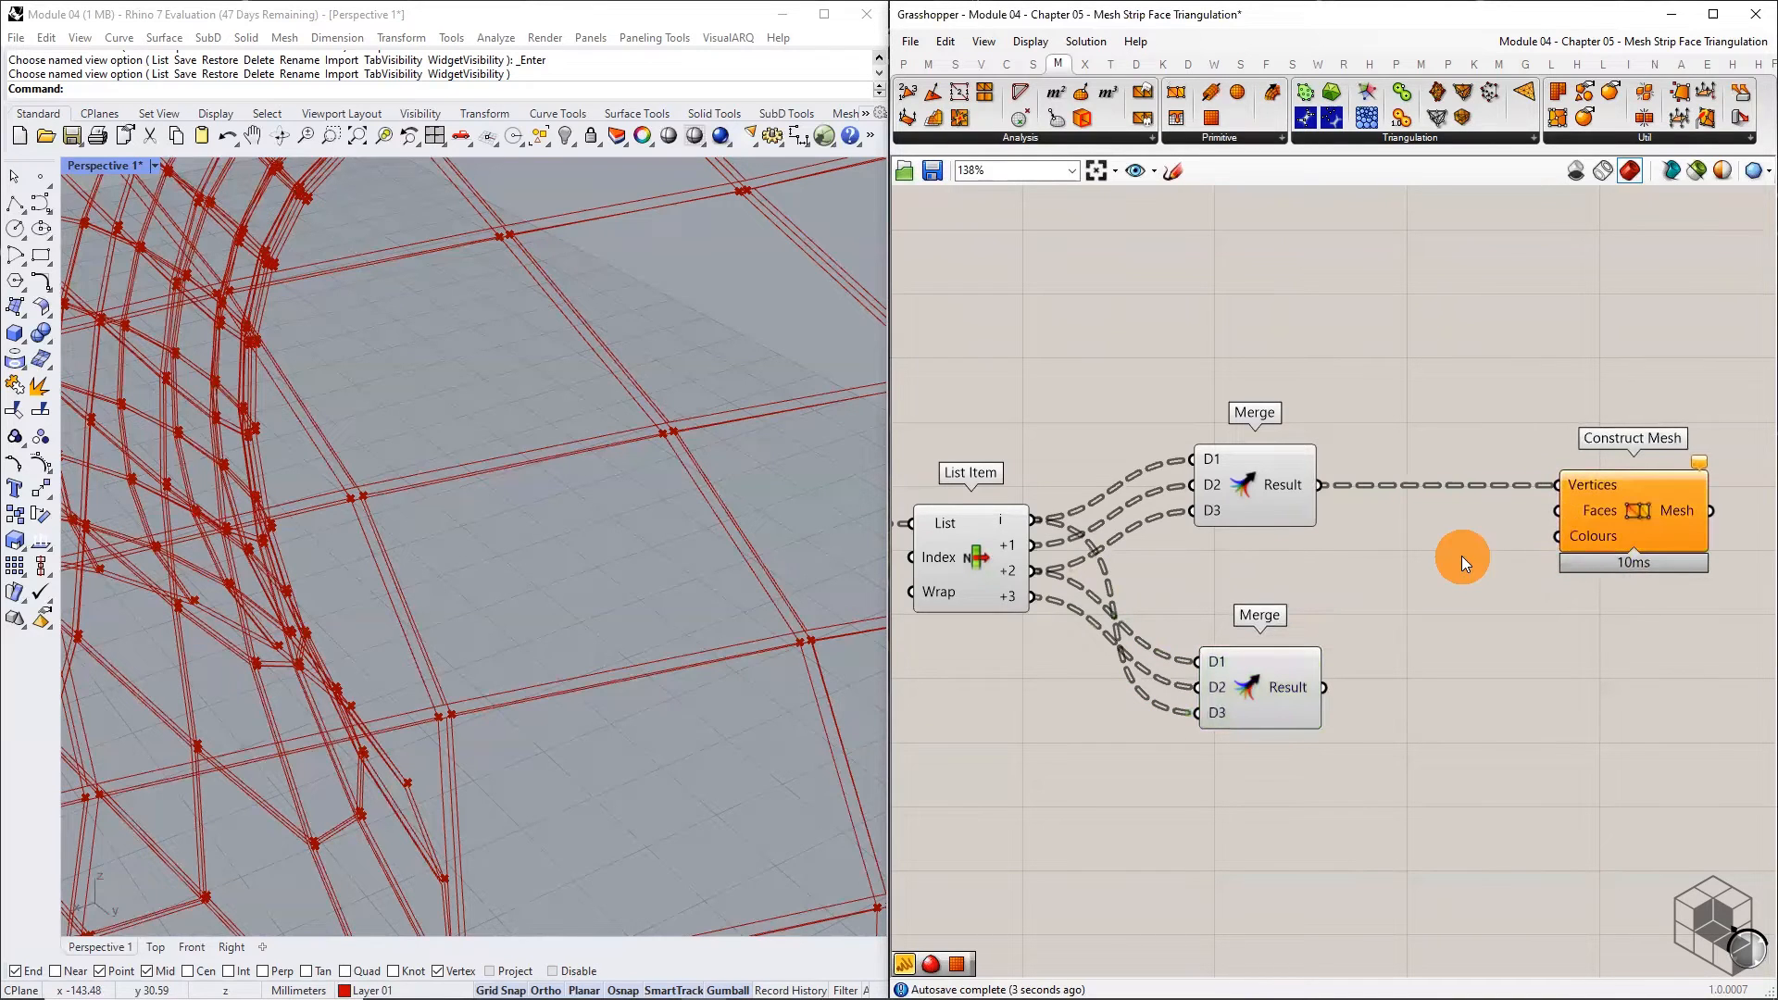
- Add a Panel between the first Merge and Construct Mesh containing the triangular face definition T{0;1;2}
{"action": "left_click", "coordinate": [906, 63]}
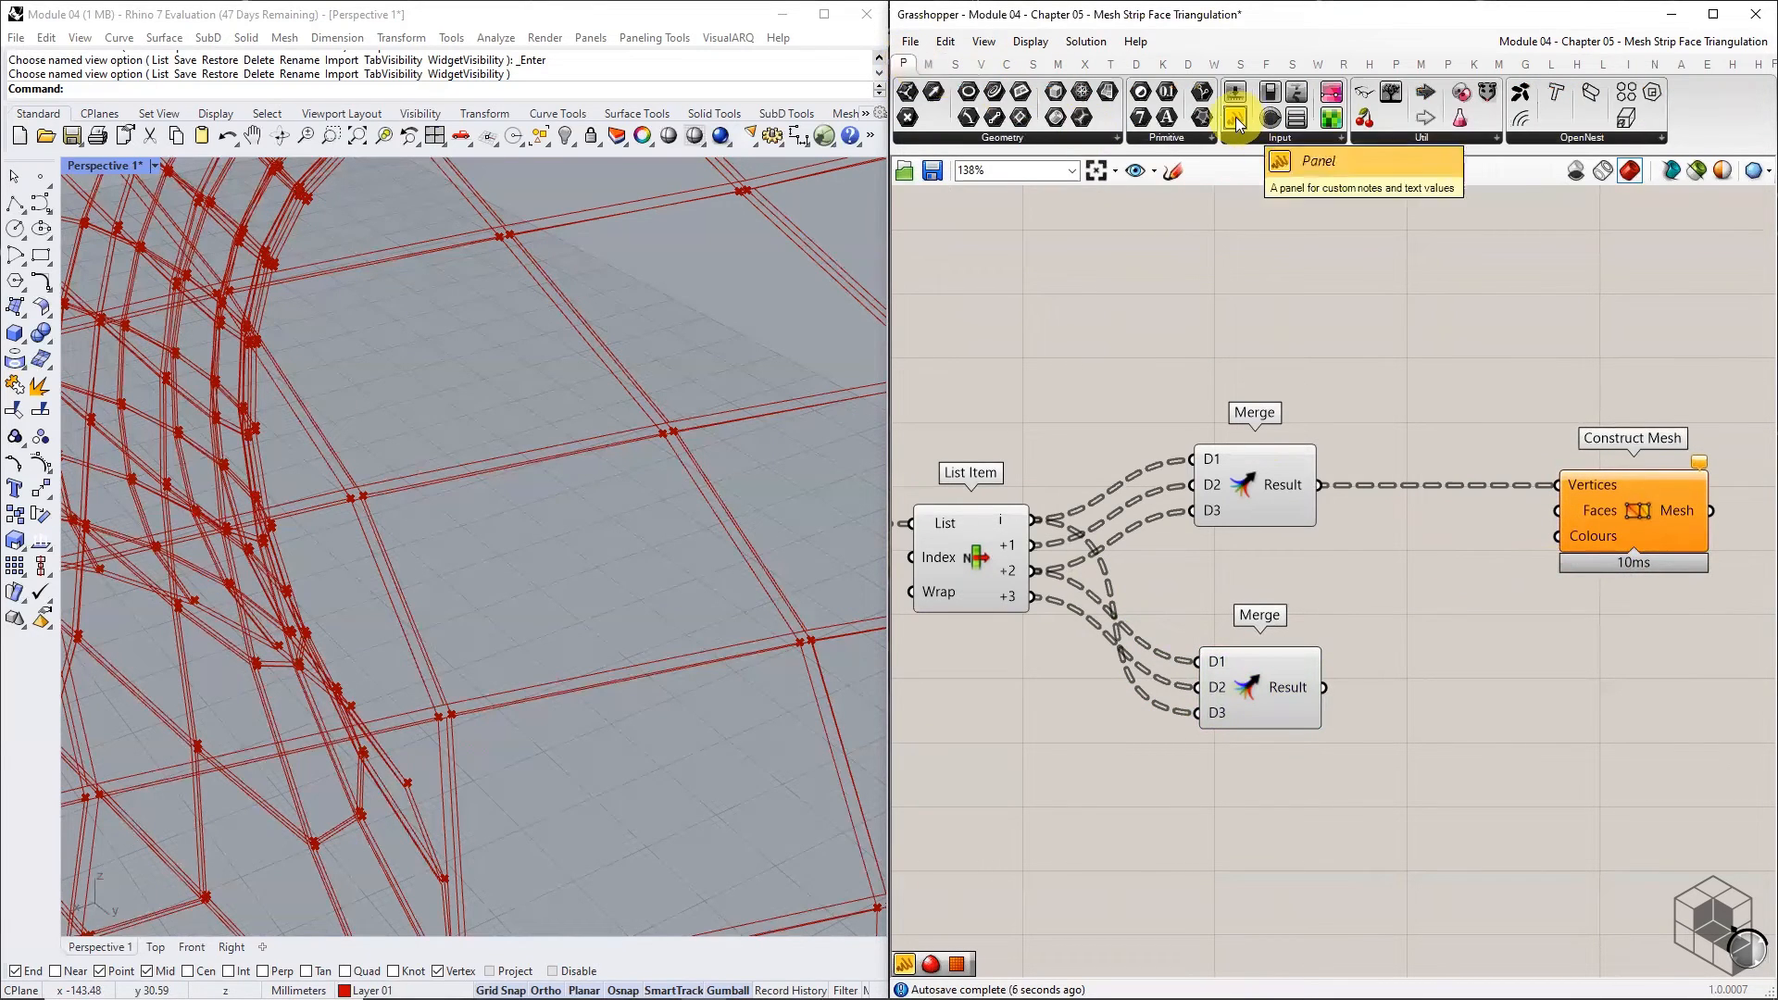
{"action": "left_click_drag", "start_coordinate": [1235, 117], "coordinate": [1411, 546]}
{"action": "left_click", "coordinate": [1437, 547]}
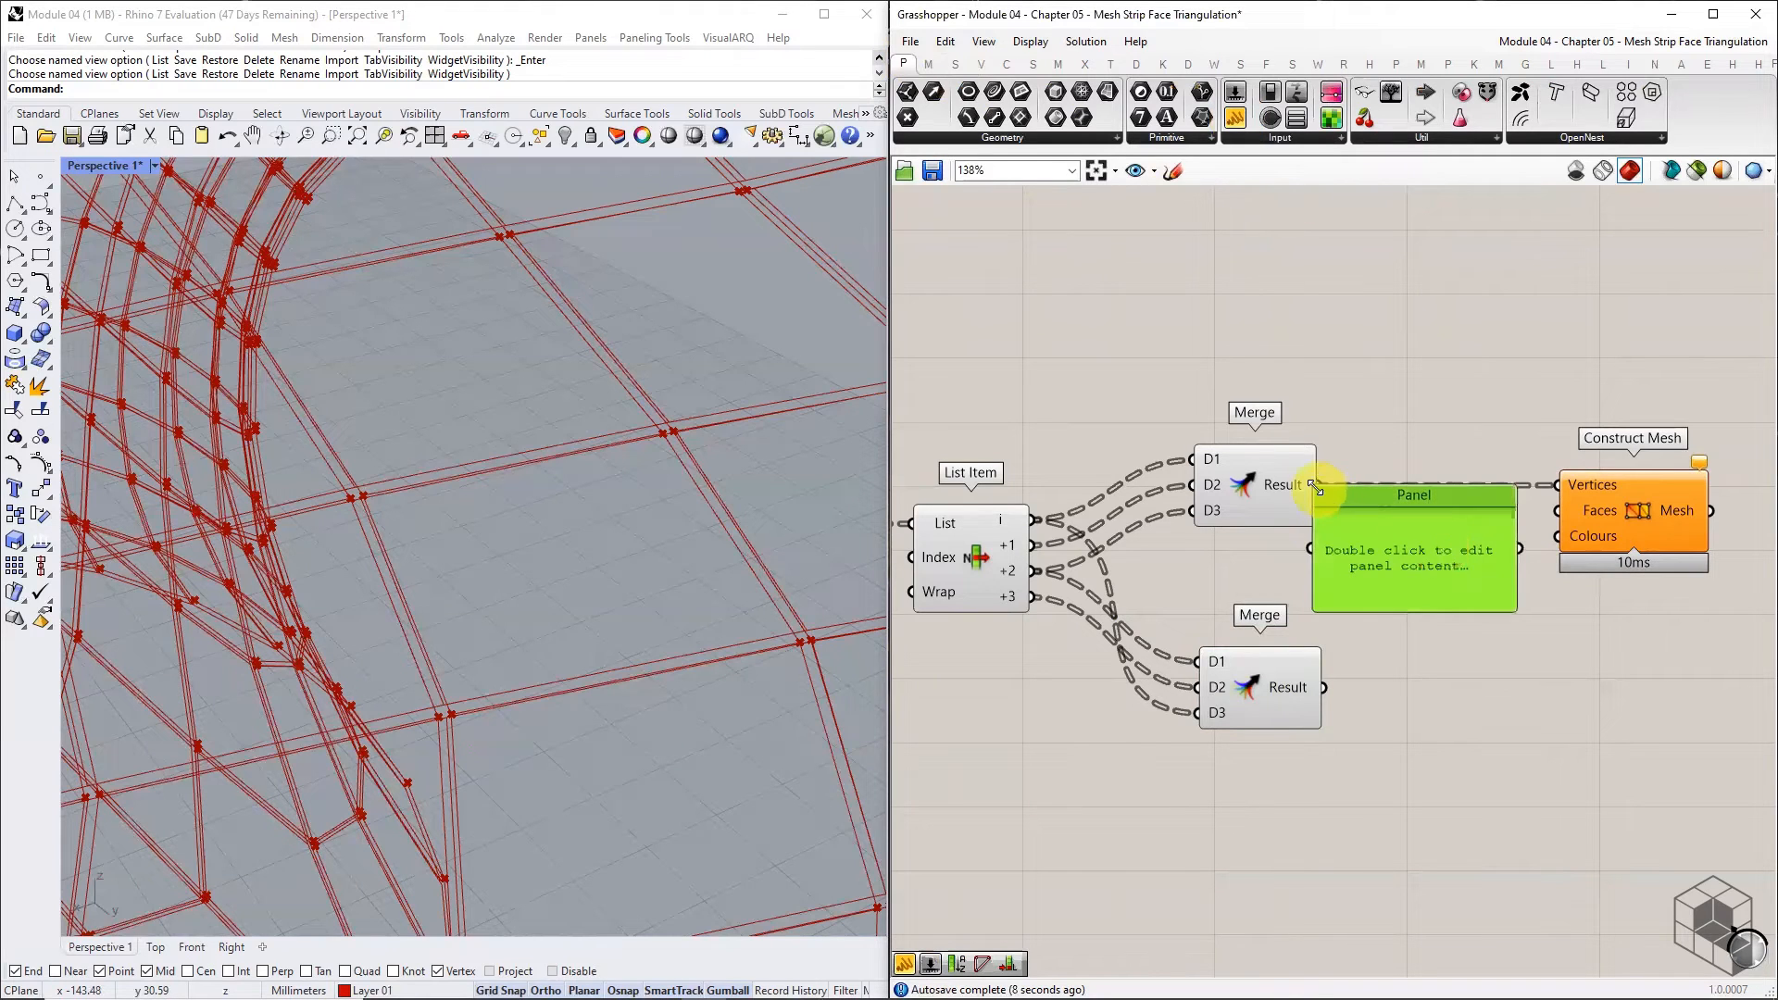
{"action": "left_click_drag", "start_coordinate": [1320, 484], "coordinate": [1387, 512]}
{"action": "scroll", "coordinate": [1441, 548], "scroll_direction": "up", "scroll_amount": 3}
{"action": "double_click", "coordinate": [1447, 576]}
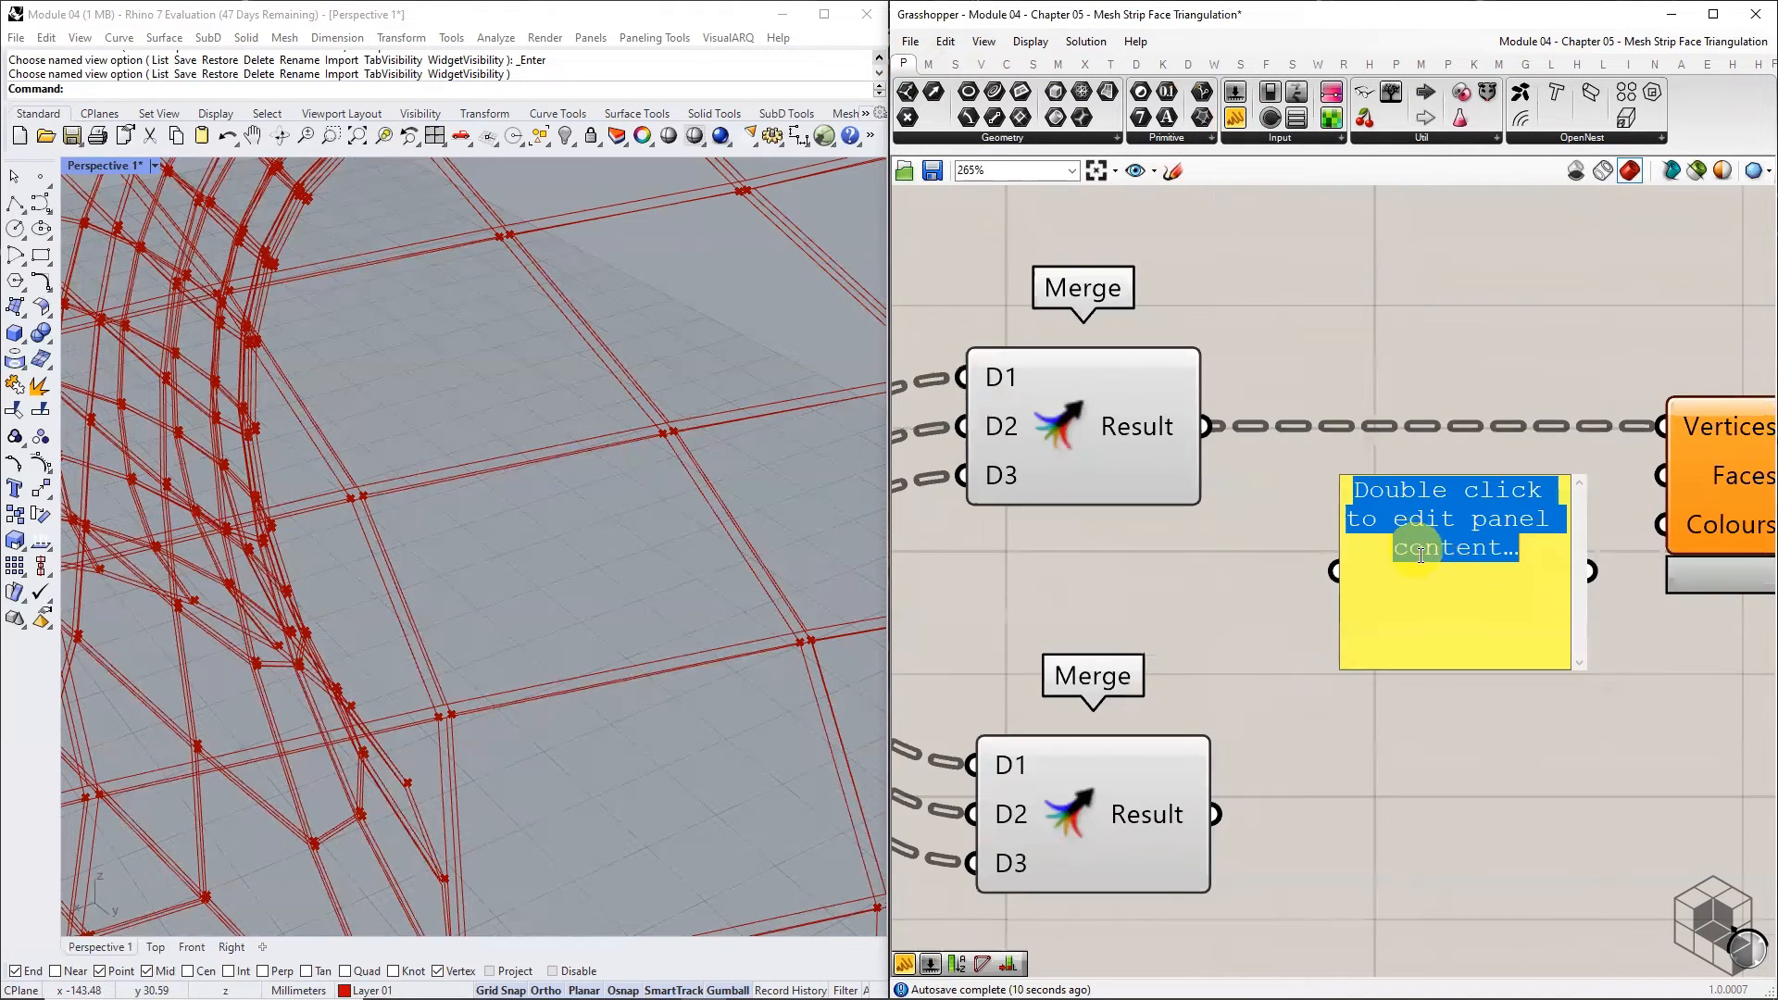
{"action": "type", "text": "T{0;1;2"}
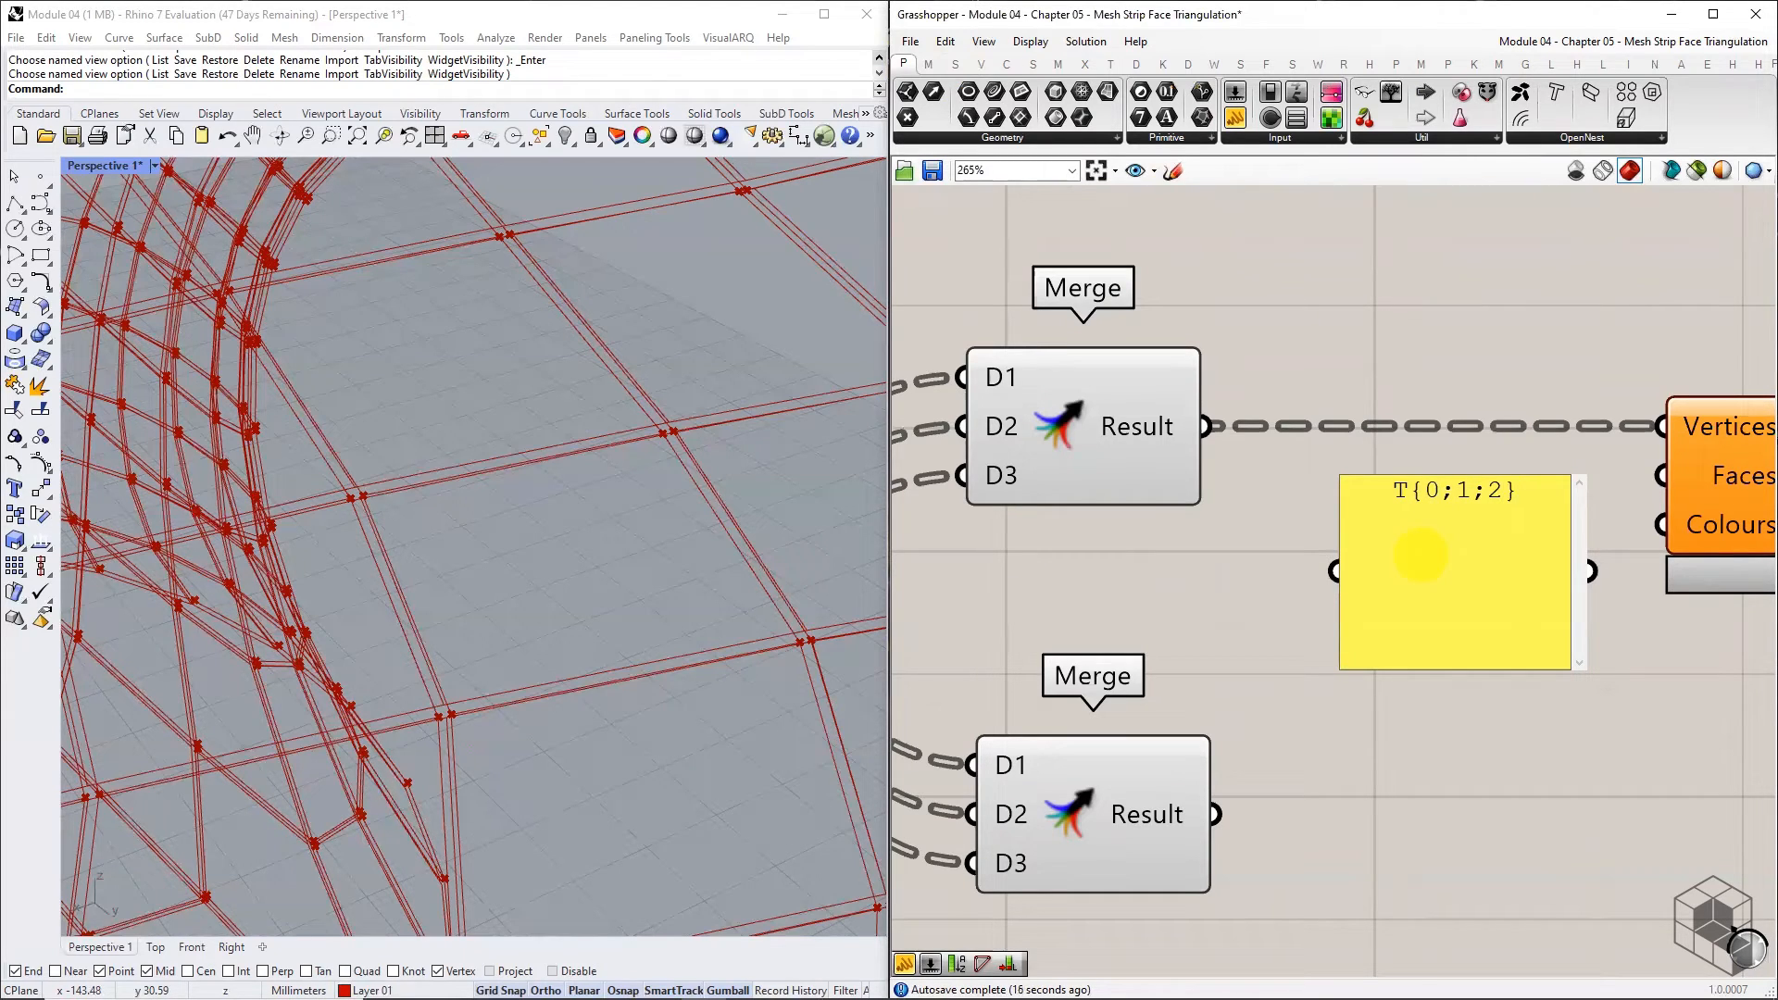
{"action": "left_click", "coordinate": [1502, 748]}
- Align the T{0;1;2} Panel between the components and connect it to the Faces input of Construct Mesh
{"action": "scroll", "coordinate": [1326, 563], "scroll_direction": "down", "scroll_amount": 2}
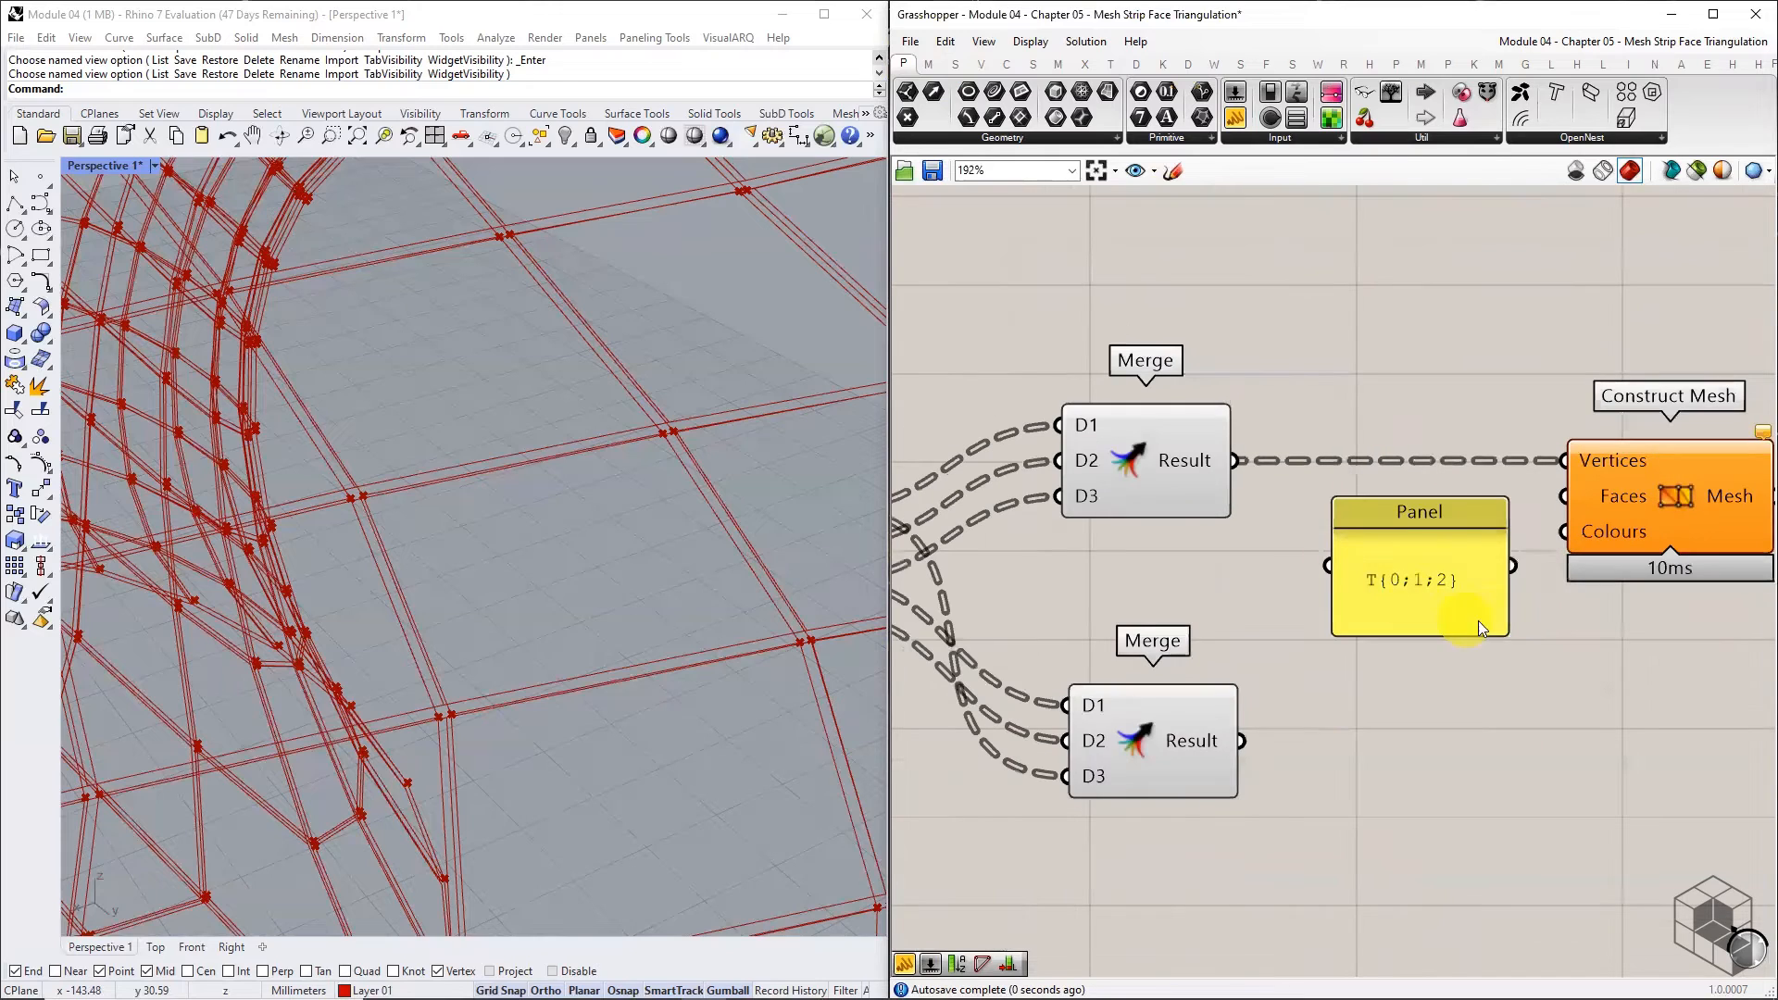
{"action": "left_click_drag", "start_coordinate": [1476, 600], "coordinate": [1448, 602]}
{"action": "left_click", "coordinate": [1493, 693]}
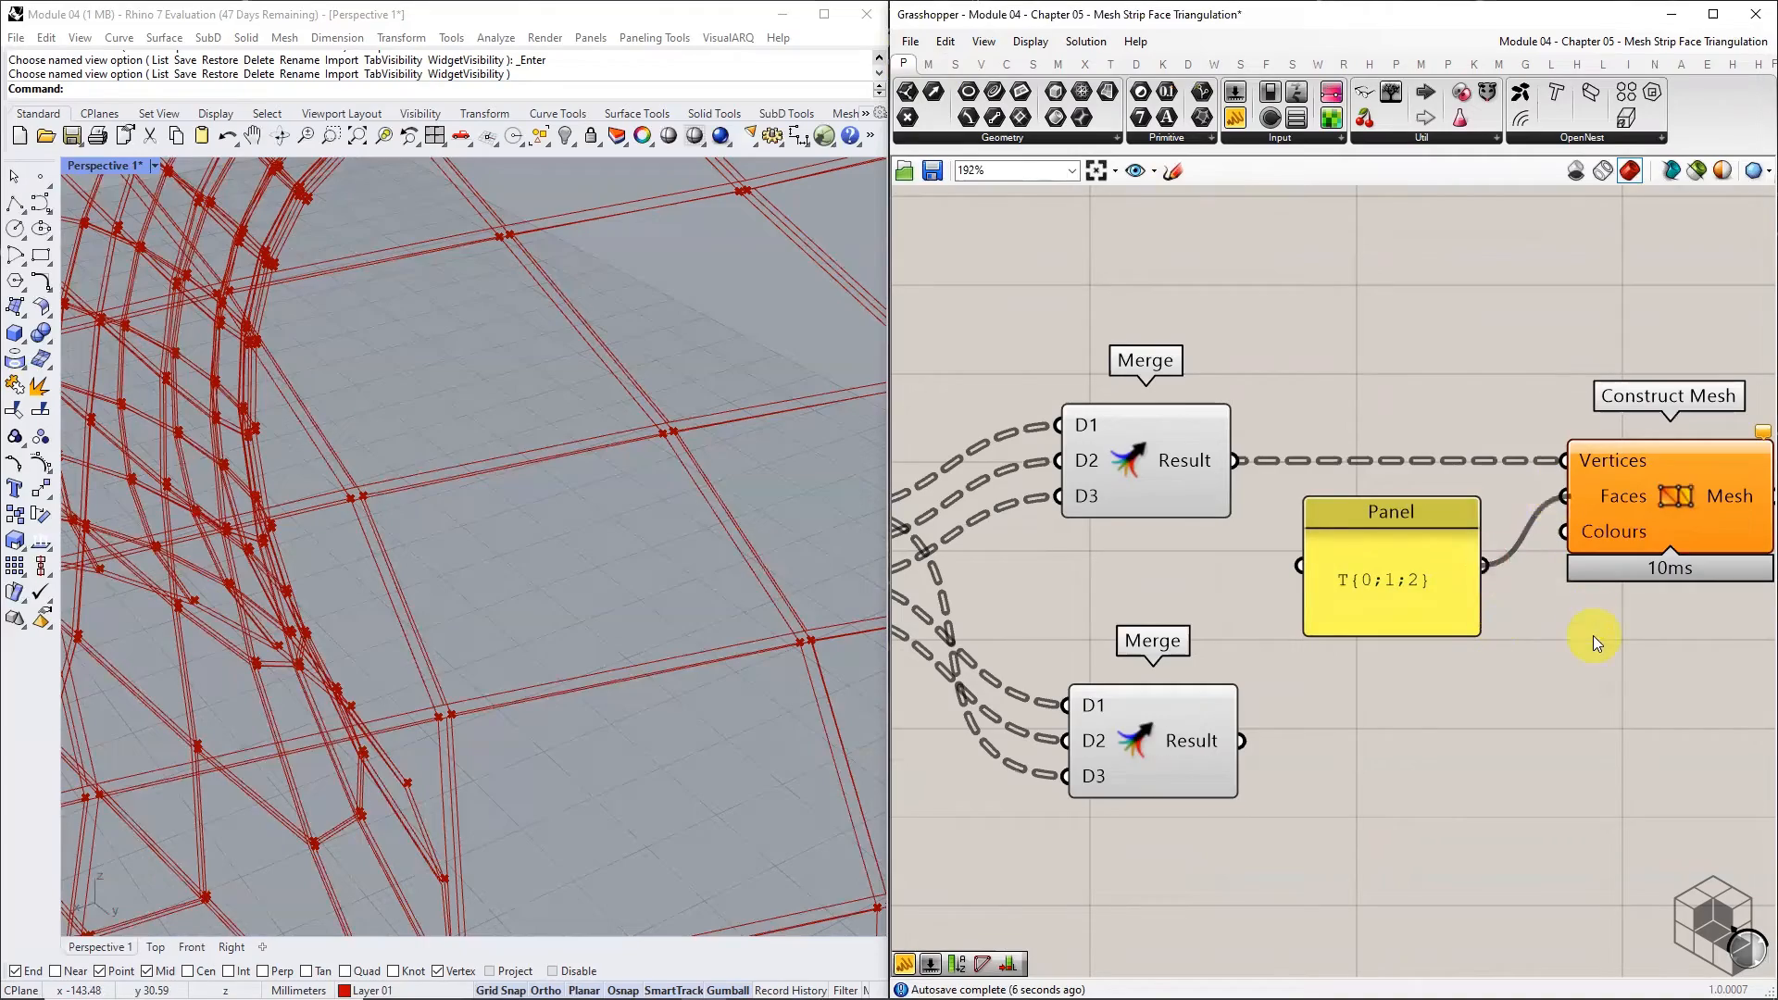
{"action": "scroll", "coordinate": [1604, 652], "scroll_direction": "down", "scroll_amount": 2}
{"action": "scroll", "coordinate": [632, 570], "scroll_direction": "down", "scroll_amount": 3}
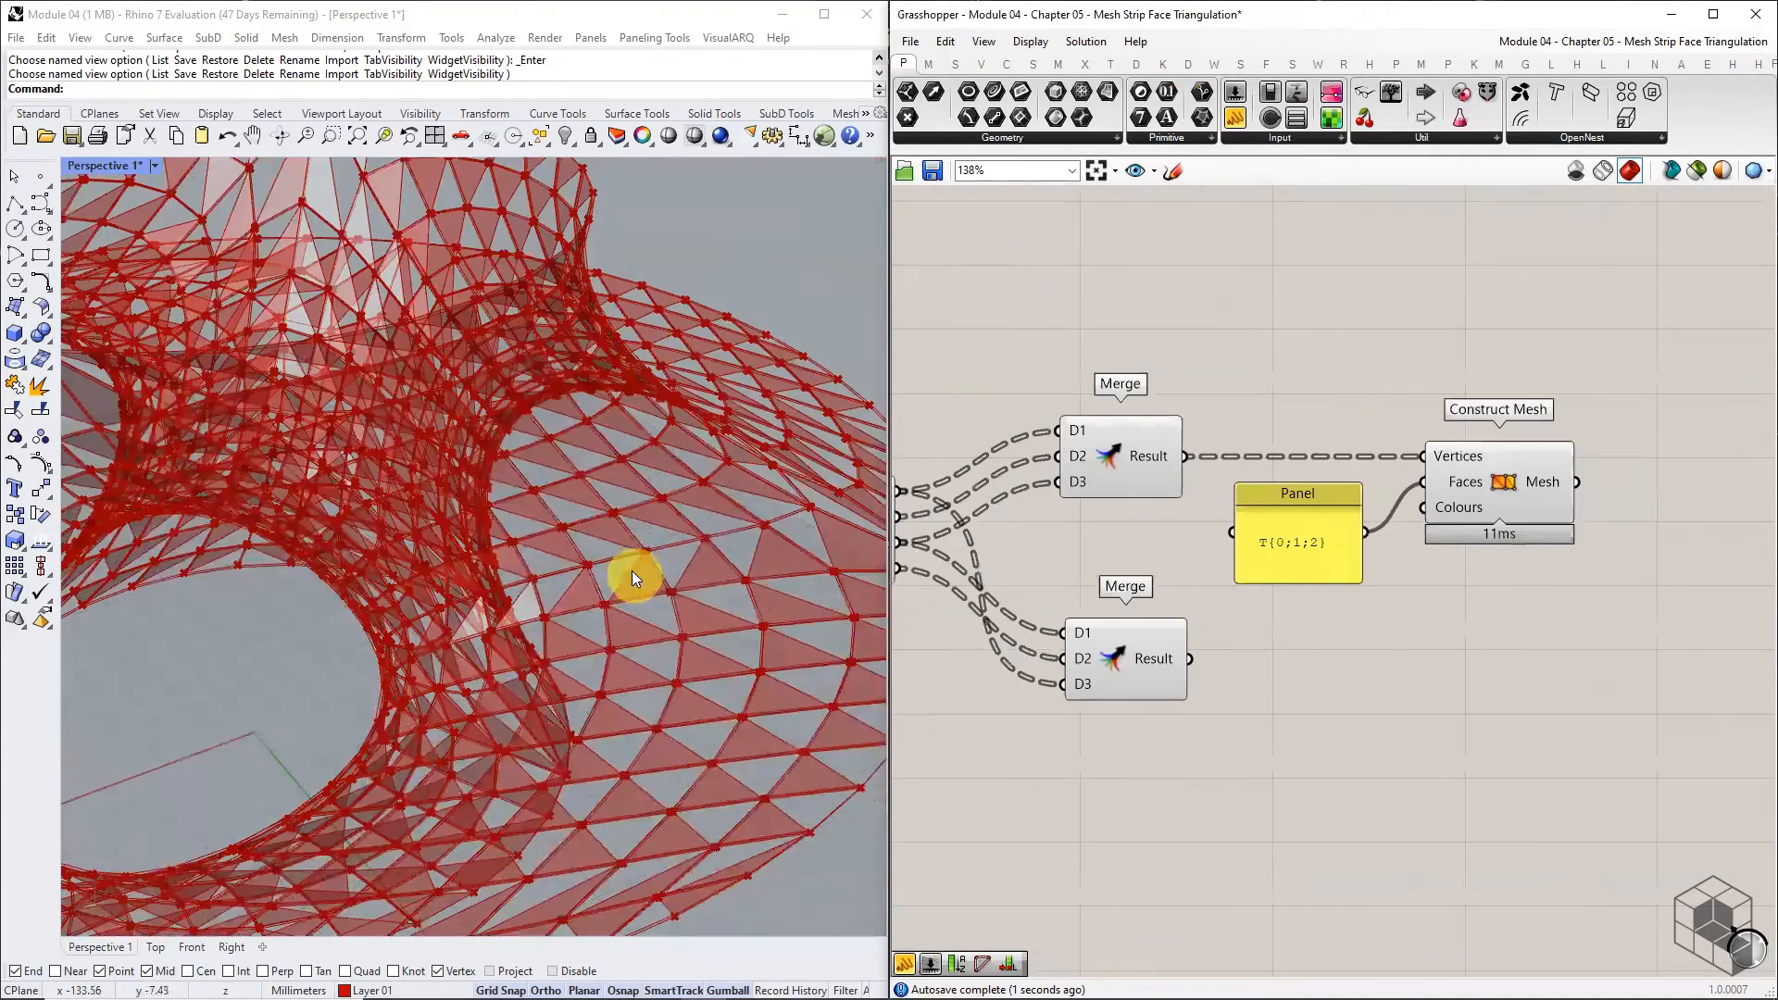
{"action": "scroll", "coordinate": [632, 570], "scroll_direction": "down", "scroll_amount": 4}
{"action": "right_click_drag", "start_coordinate": [564, 603], "coordinate": [645, 598]}
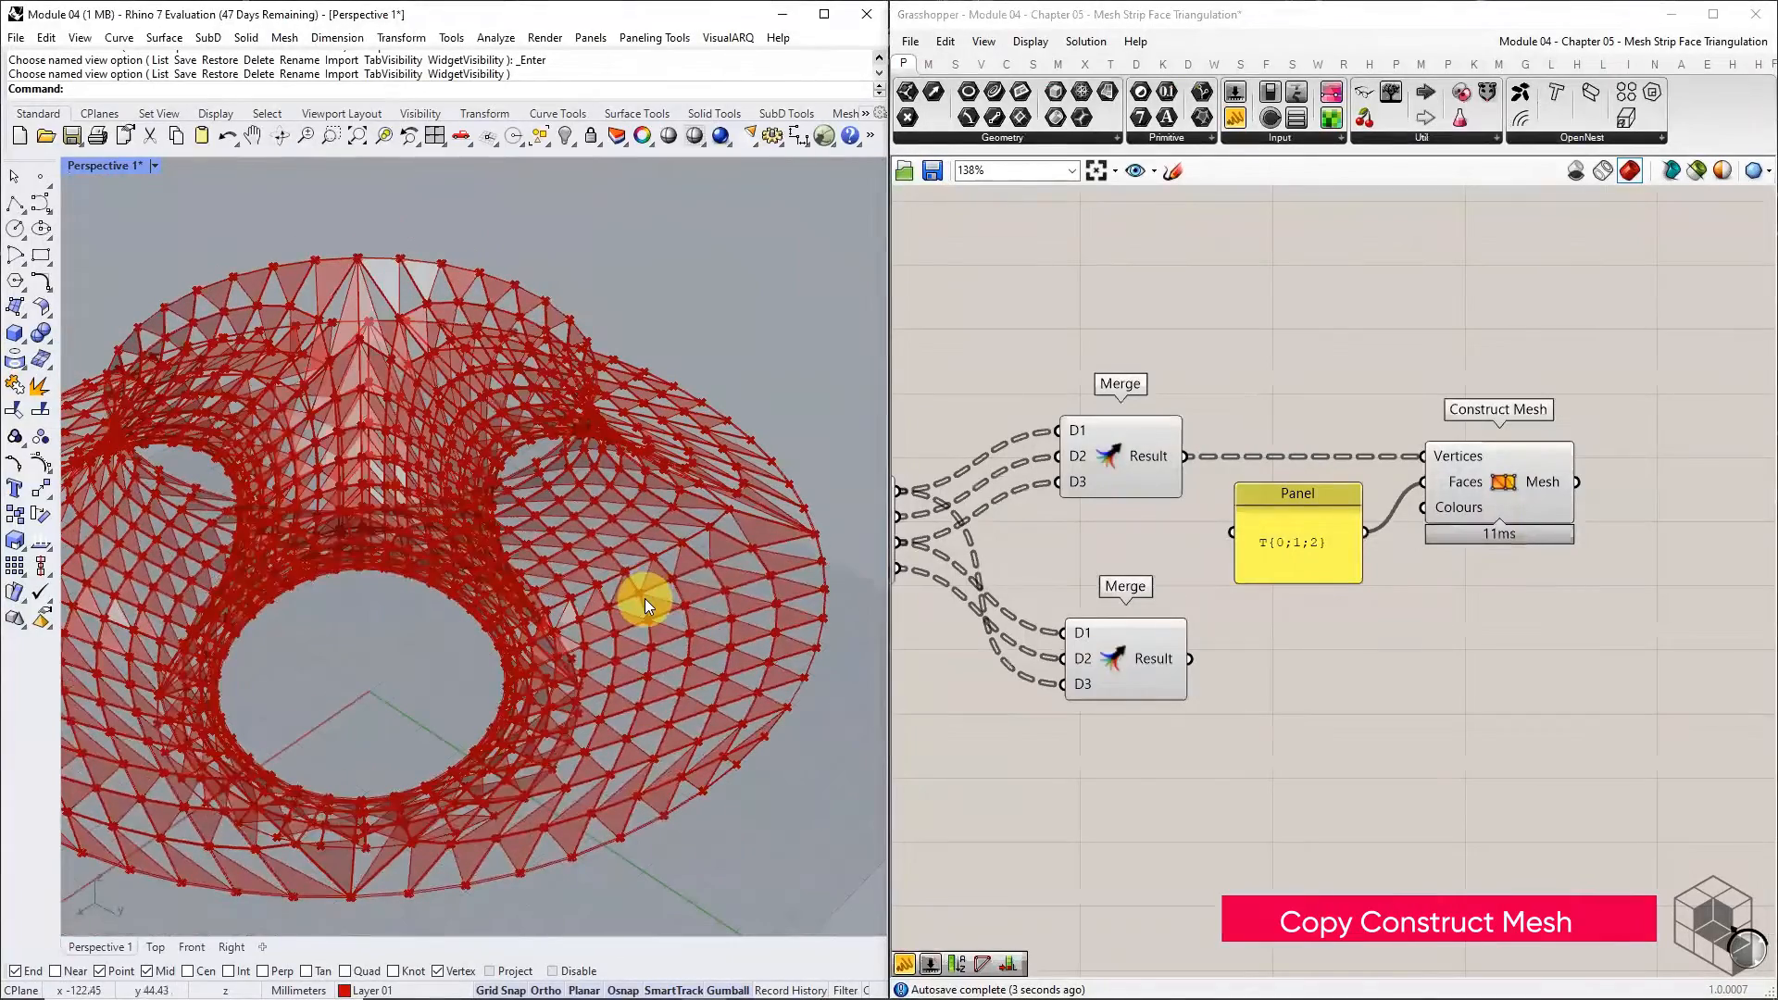
- Copy Construct Mesh together with its Panel below the originals and feed the copy's Vertices from the second Merge's Result
{"action": "left_click", "coordinate": [1498, 495]}
{"action": "left_click", "coordinate": [1321, 523], "text": "shift"}
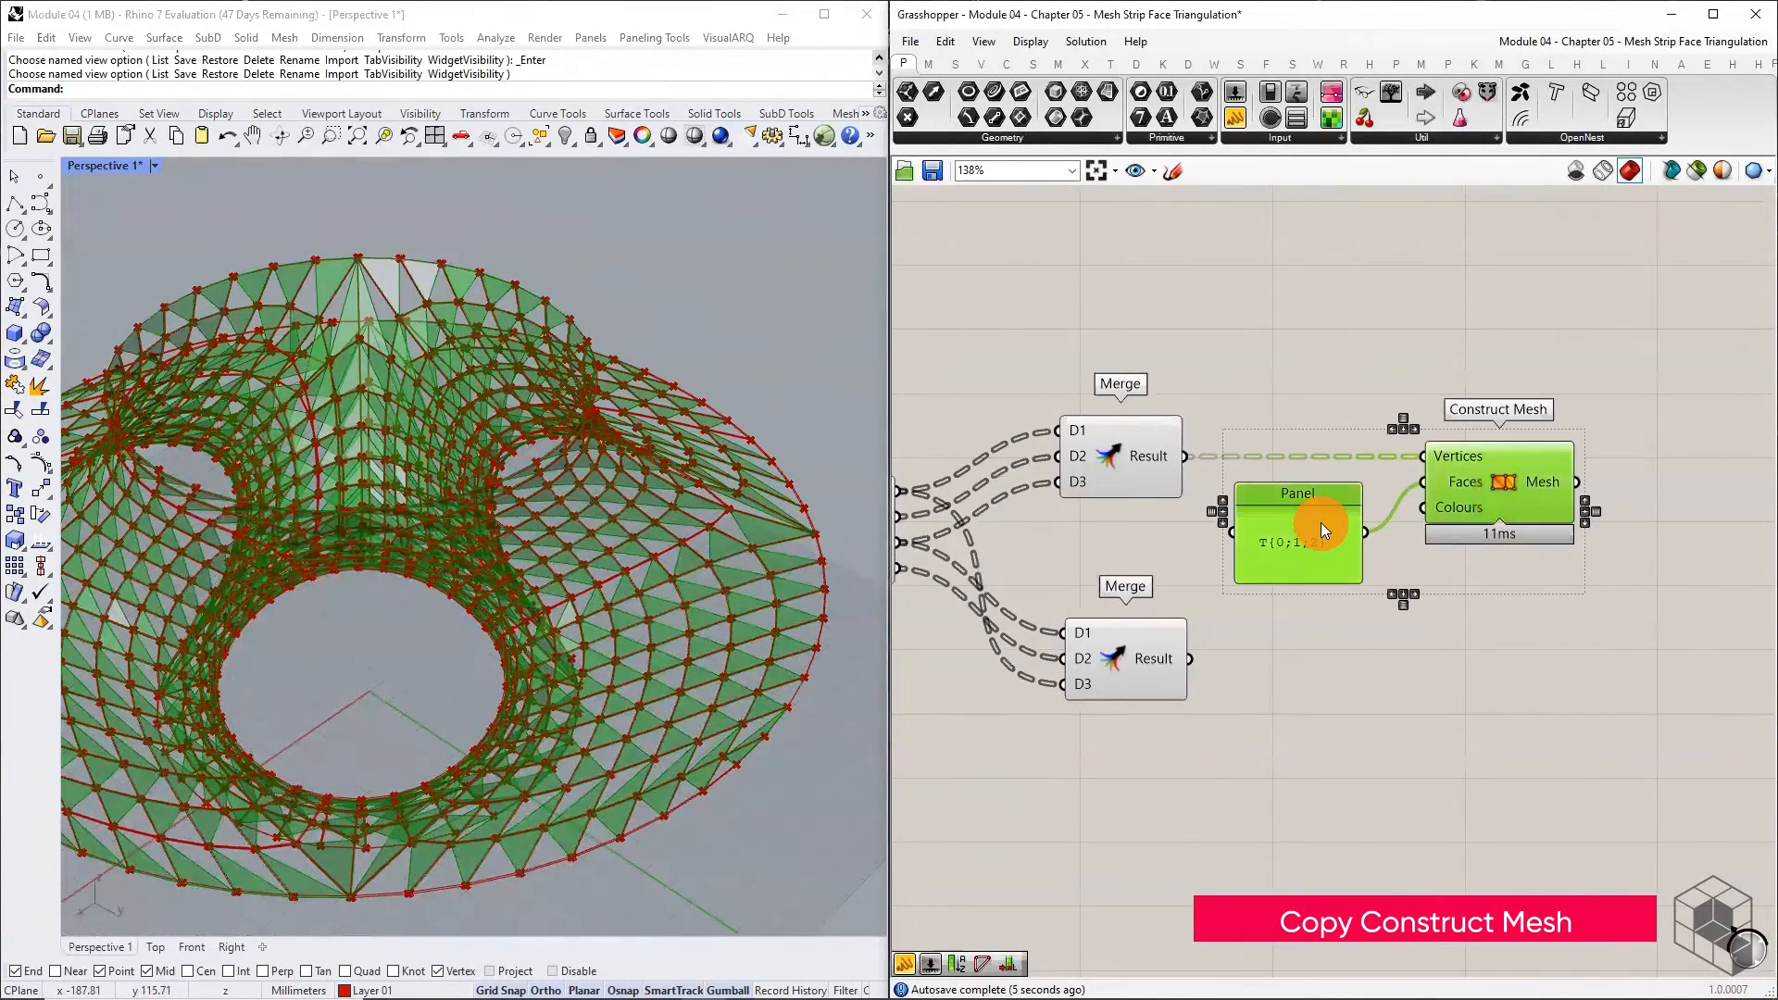
{"action": "key", "text": "ctrl+c"}
{"action": "key", "text": "ctrl+v"}
{"action": "left_click_drag", "start_coordinate": [1491, 495], "coordinate": [1482, 685]}
{"action": "left_click", "coordinate": [1282, 673]}
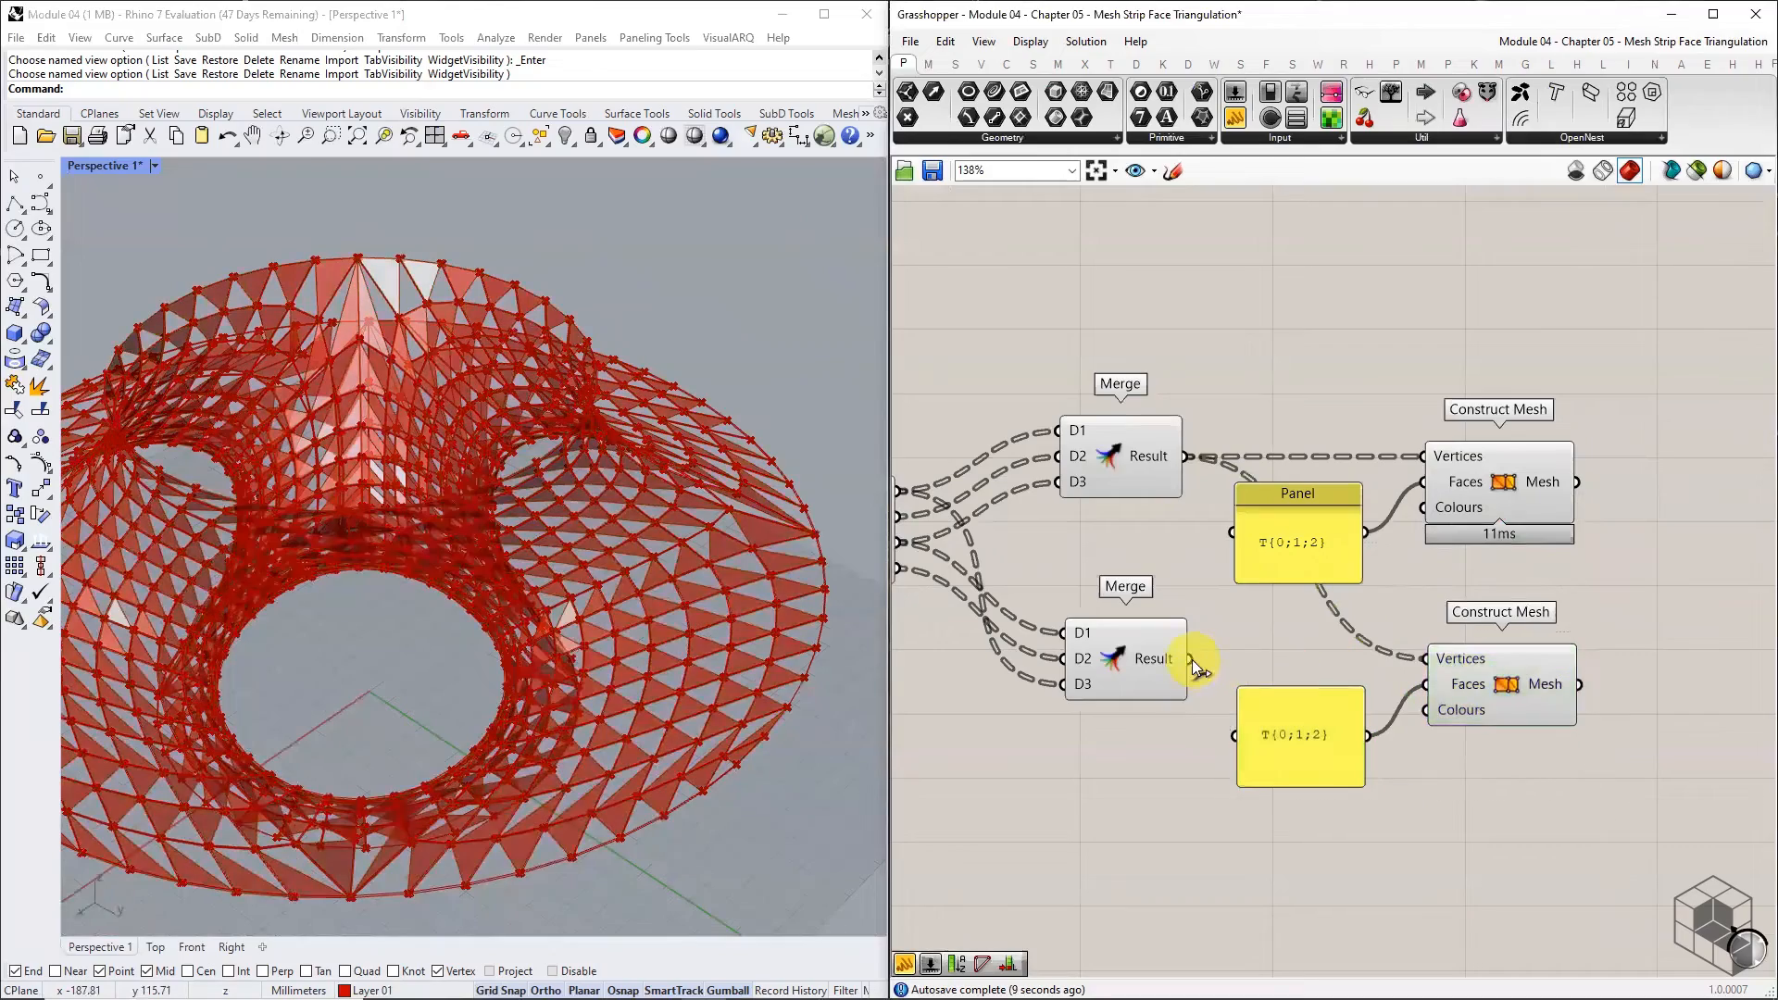
{"action": "left_click_drag", "start_coordinate": [1192, 659], "coordinate": [1450, 661]}
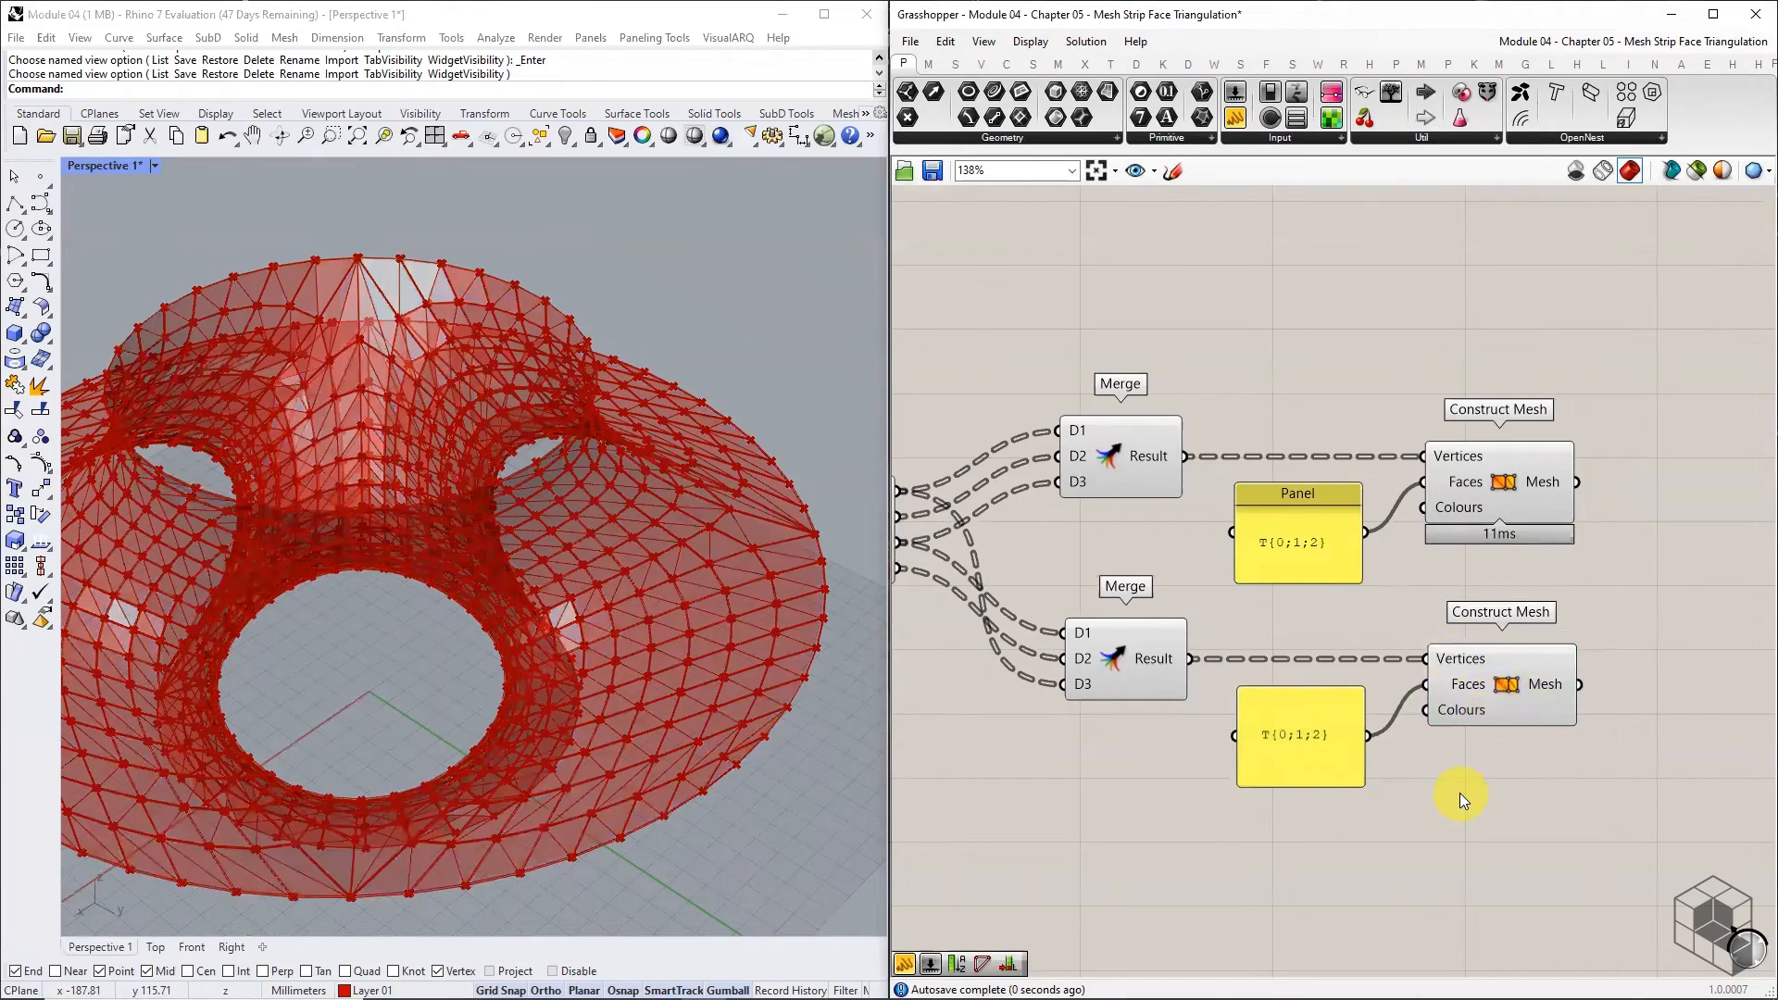
{"action": "right_click_drag", "start_coordinate": [650, 754], "coordinate": [595, 602]}
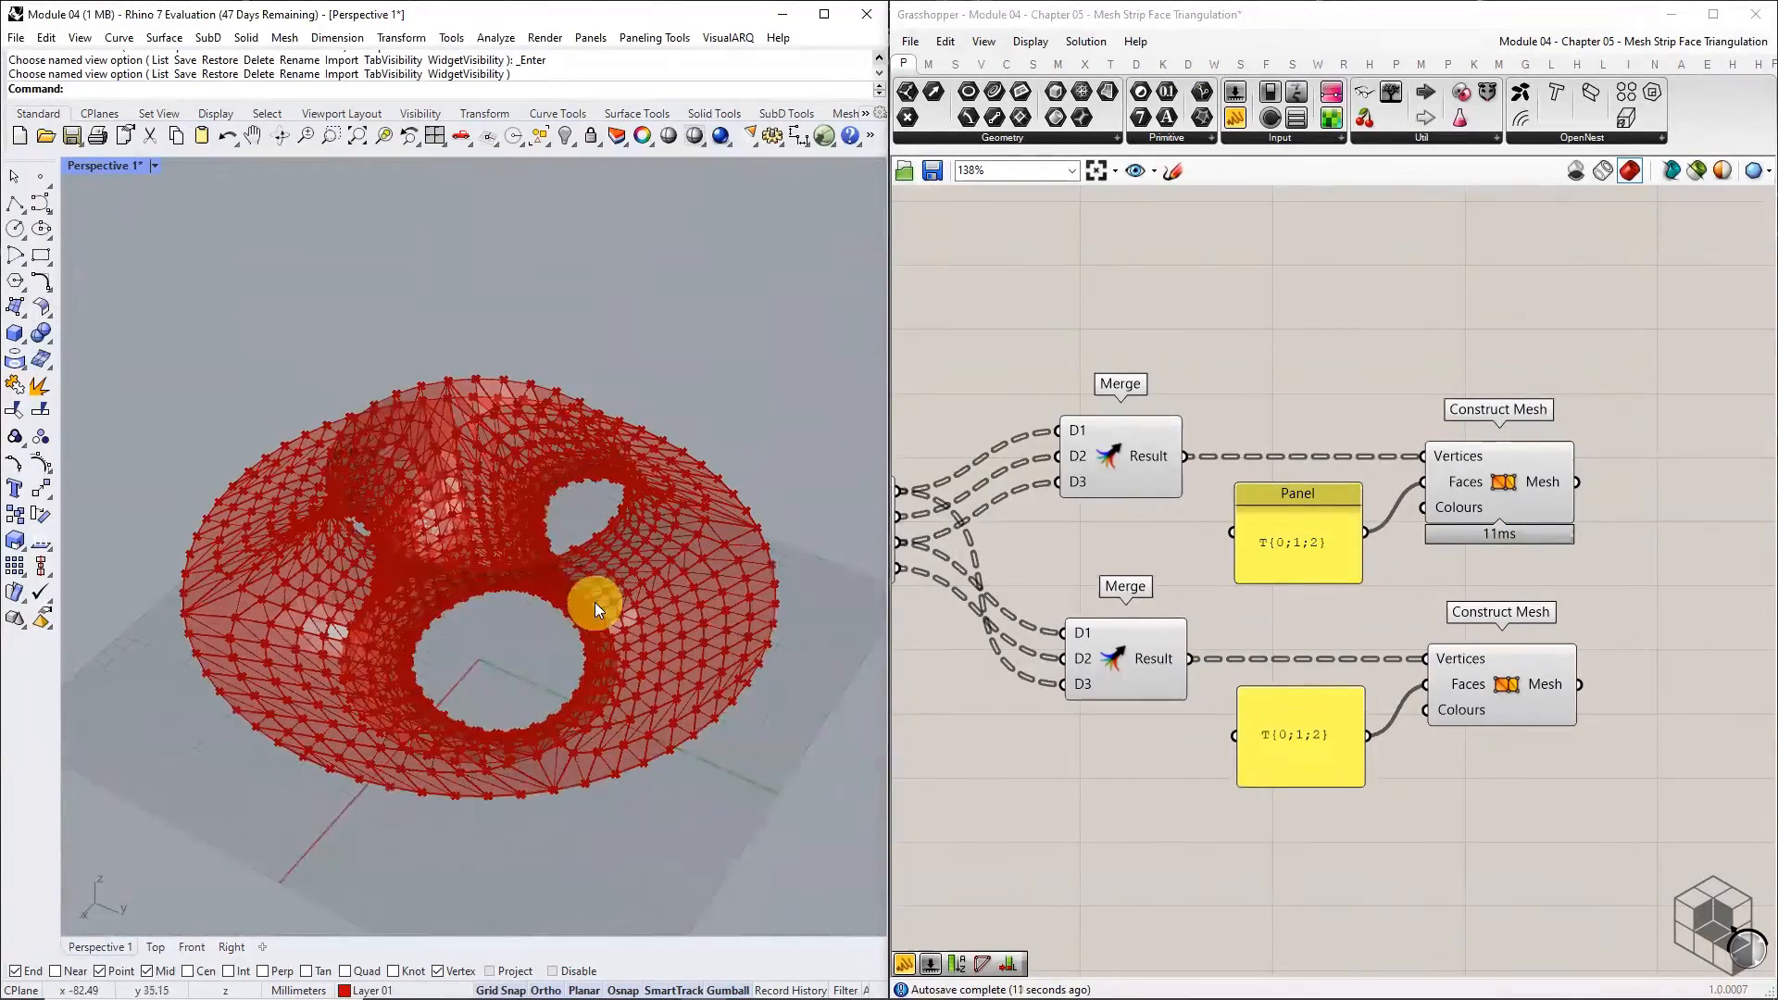
- Turn off the viewport preview of both Merge components and the Discontinuity component
{"action": "right_click_drag", "start_coordinate": [1169, 739], "coordinate": [1269, 675]}
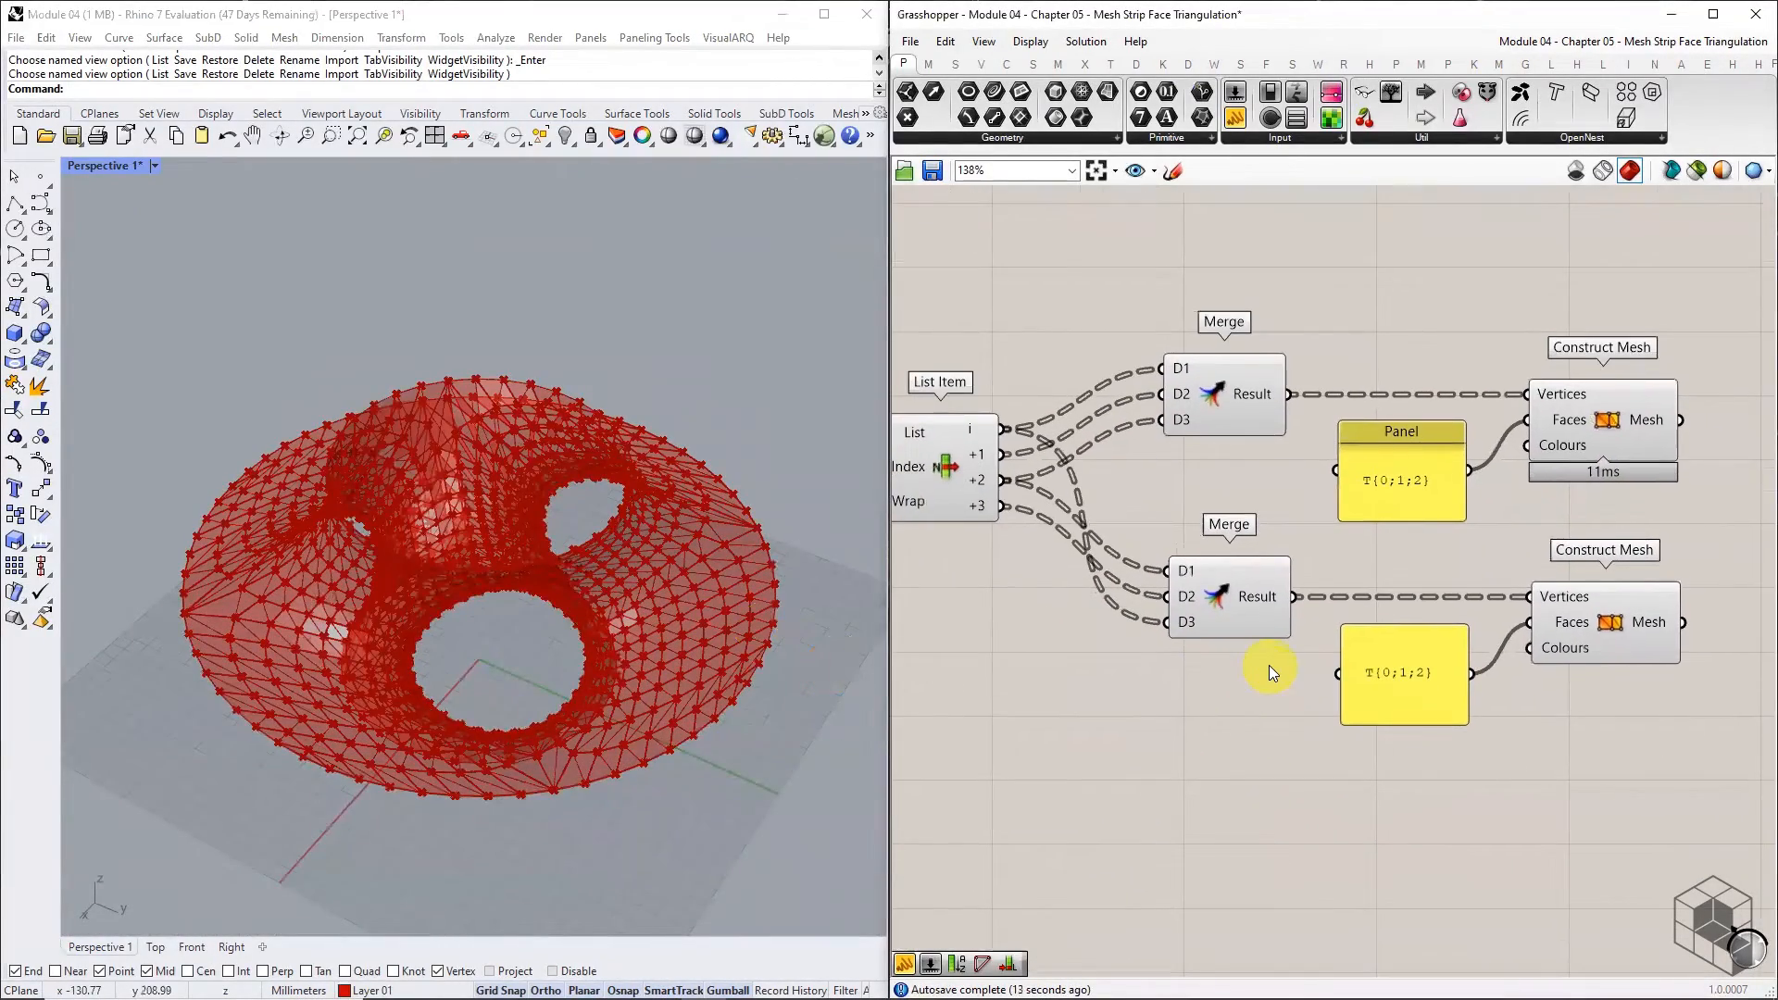
{"action": "left_click_drag", "start_coordinate": [1258, 262], "coordinate": [916, 730]}
{"action": "middle_click", "coordinate": [1171, 489]}
{"action": "left_click", "coordinate": [1178, 472]}
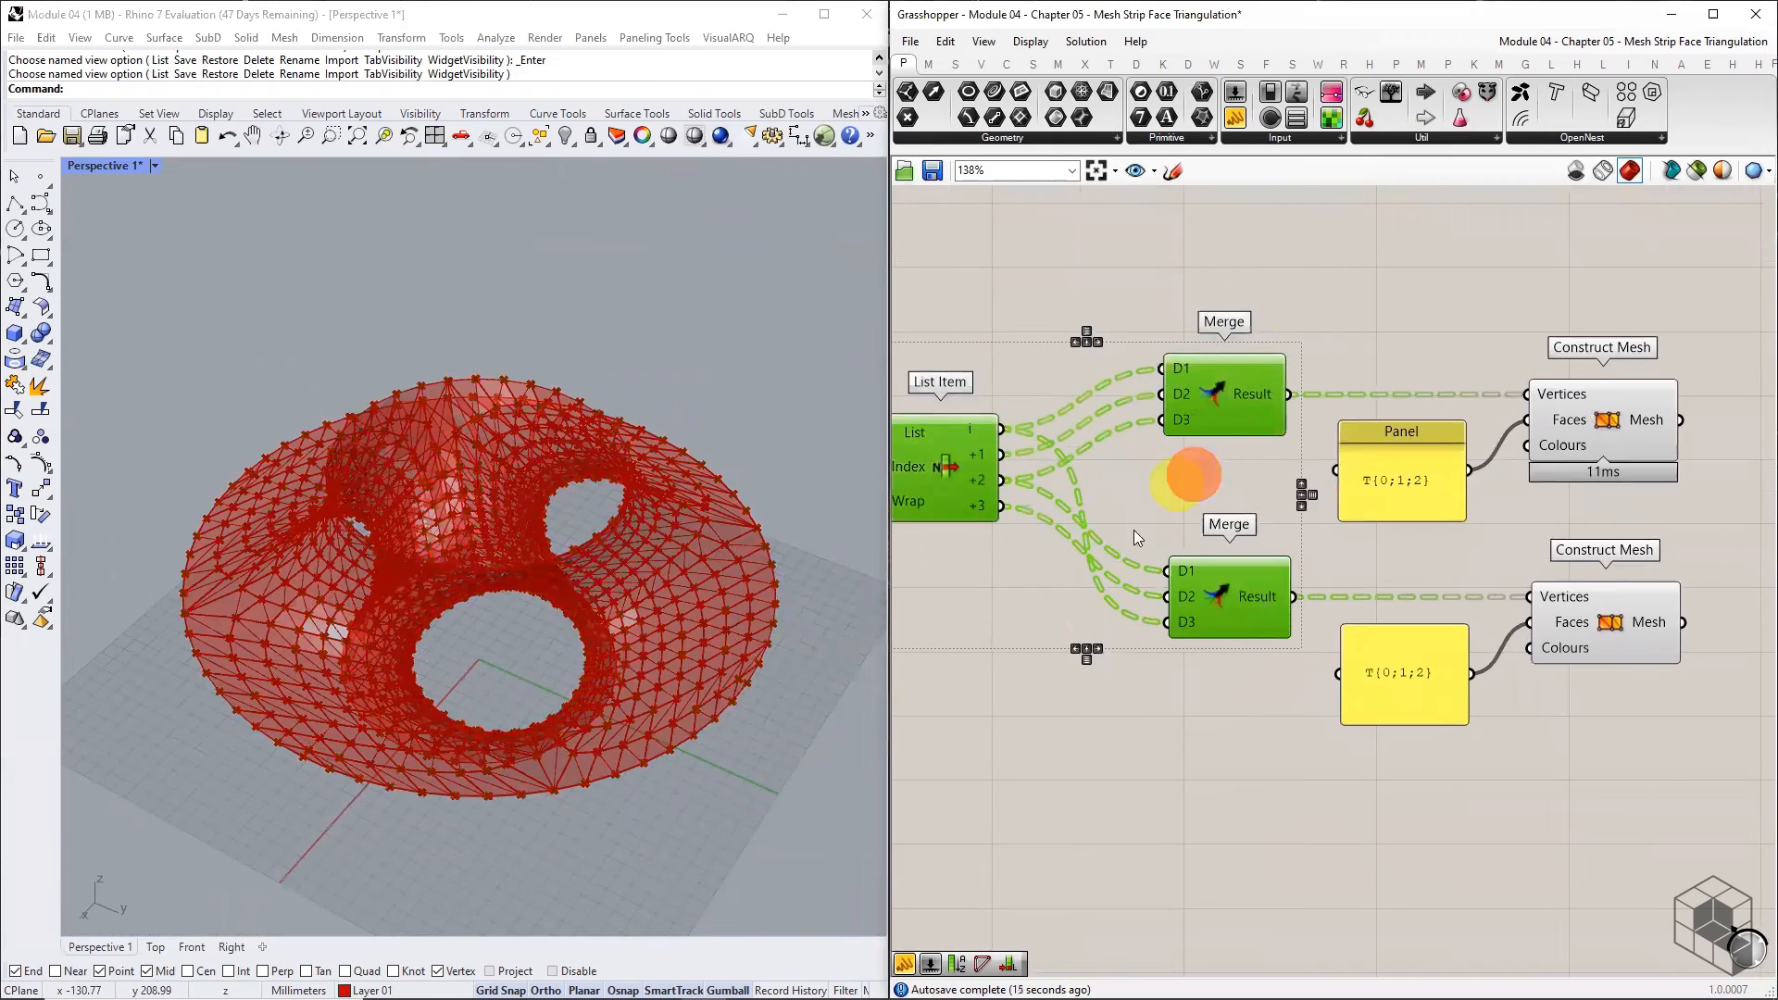
{"action": "left_click", "coordinate": [1018, 679]}
{"action": "right_click_drag", "start_coordinate": [1019, 679], "coordinate": [1316, 552]}
{"action": "left_click_drag", "start_coordinate": [1163, 318], "coordinate": [1032, 500]}
{"action": "middle_click", "coordinate": [1083, 401]}
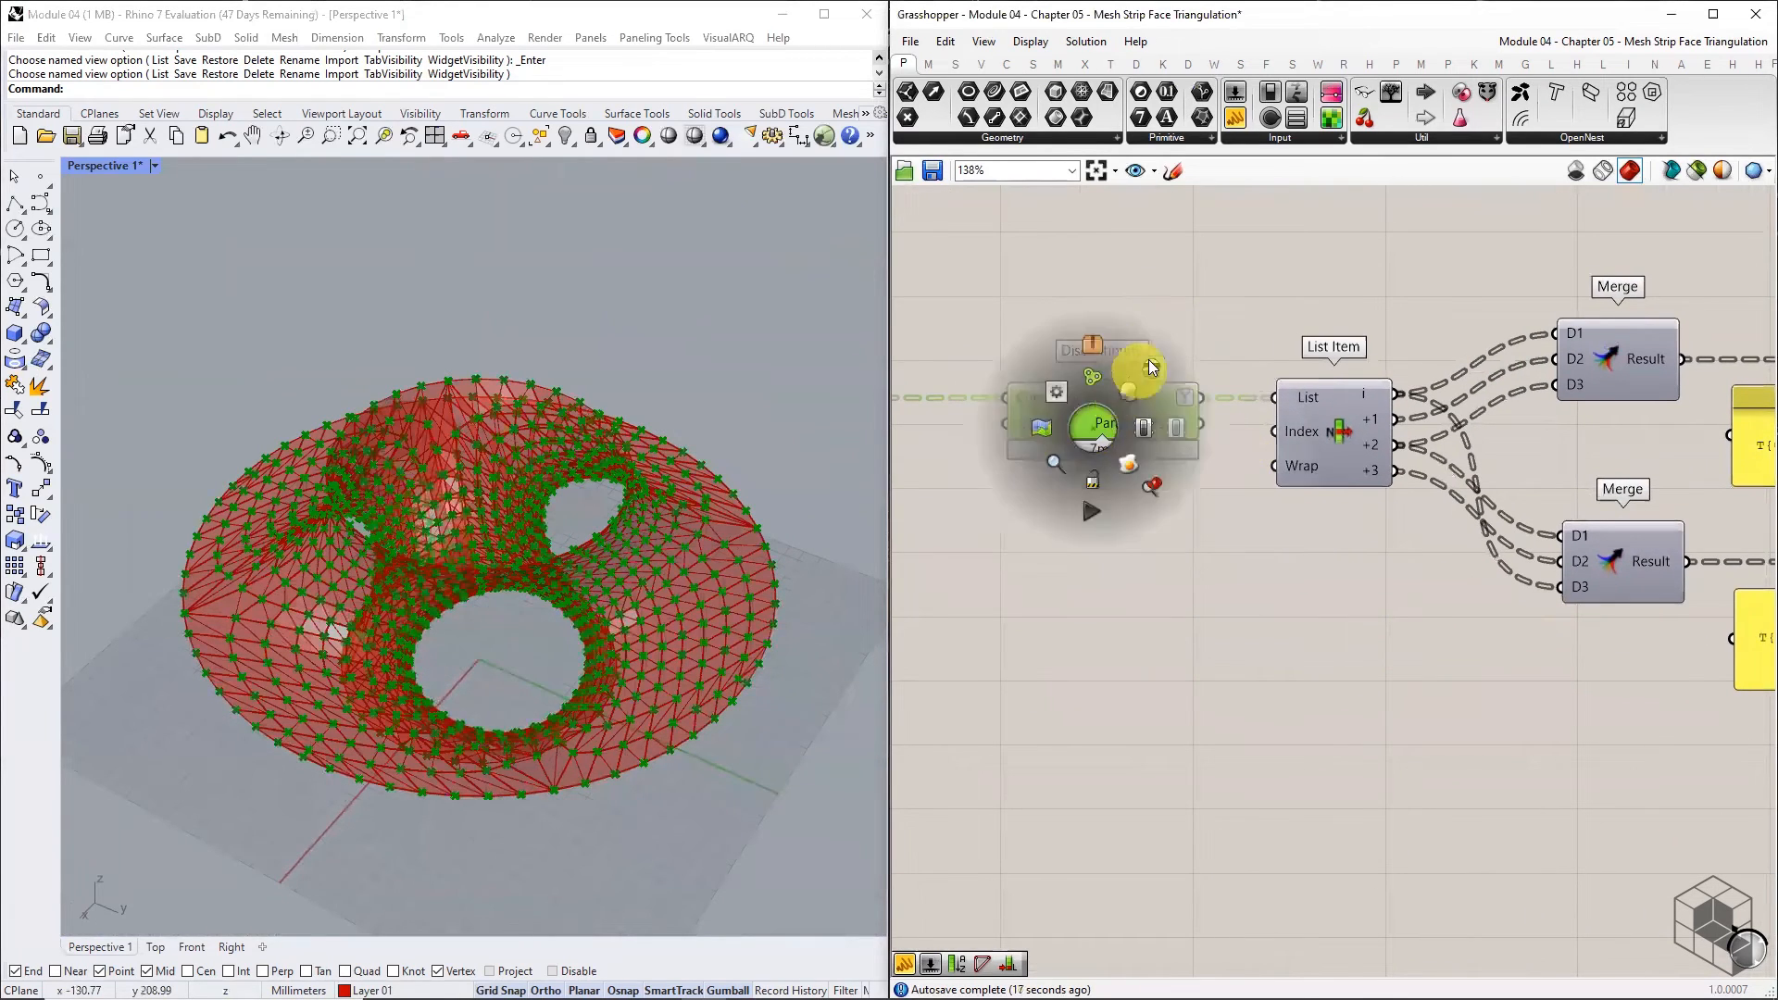
{"action": "left_click", "coordinate": [1141, 520]}
{"action": "left_click", "coordinate": [1139, 524]}
{"action": "right_click_drag", "start_coordinate": [555, 658], "coordinate": [432, 680]}
{"action": "right_click_drag", "start_coordinate": [1390, 669], "coordinate": [1239, 667]}
{"action": "scroll", "coordinate": [1238, 663], "scroll_direction": "down", "scroll_amount": 2}
{"action": "right_click_drag", "start_coordinate": [1617, 693], "coordinate": [1519, 678]}
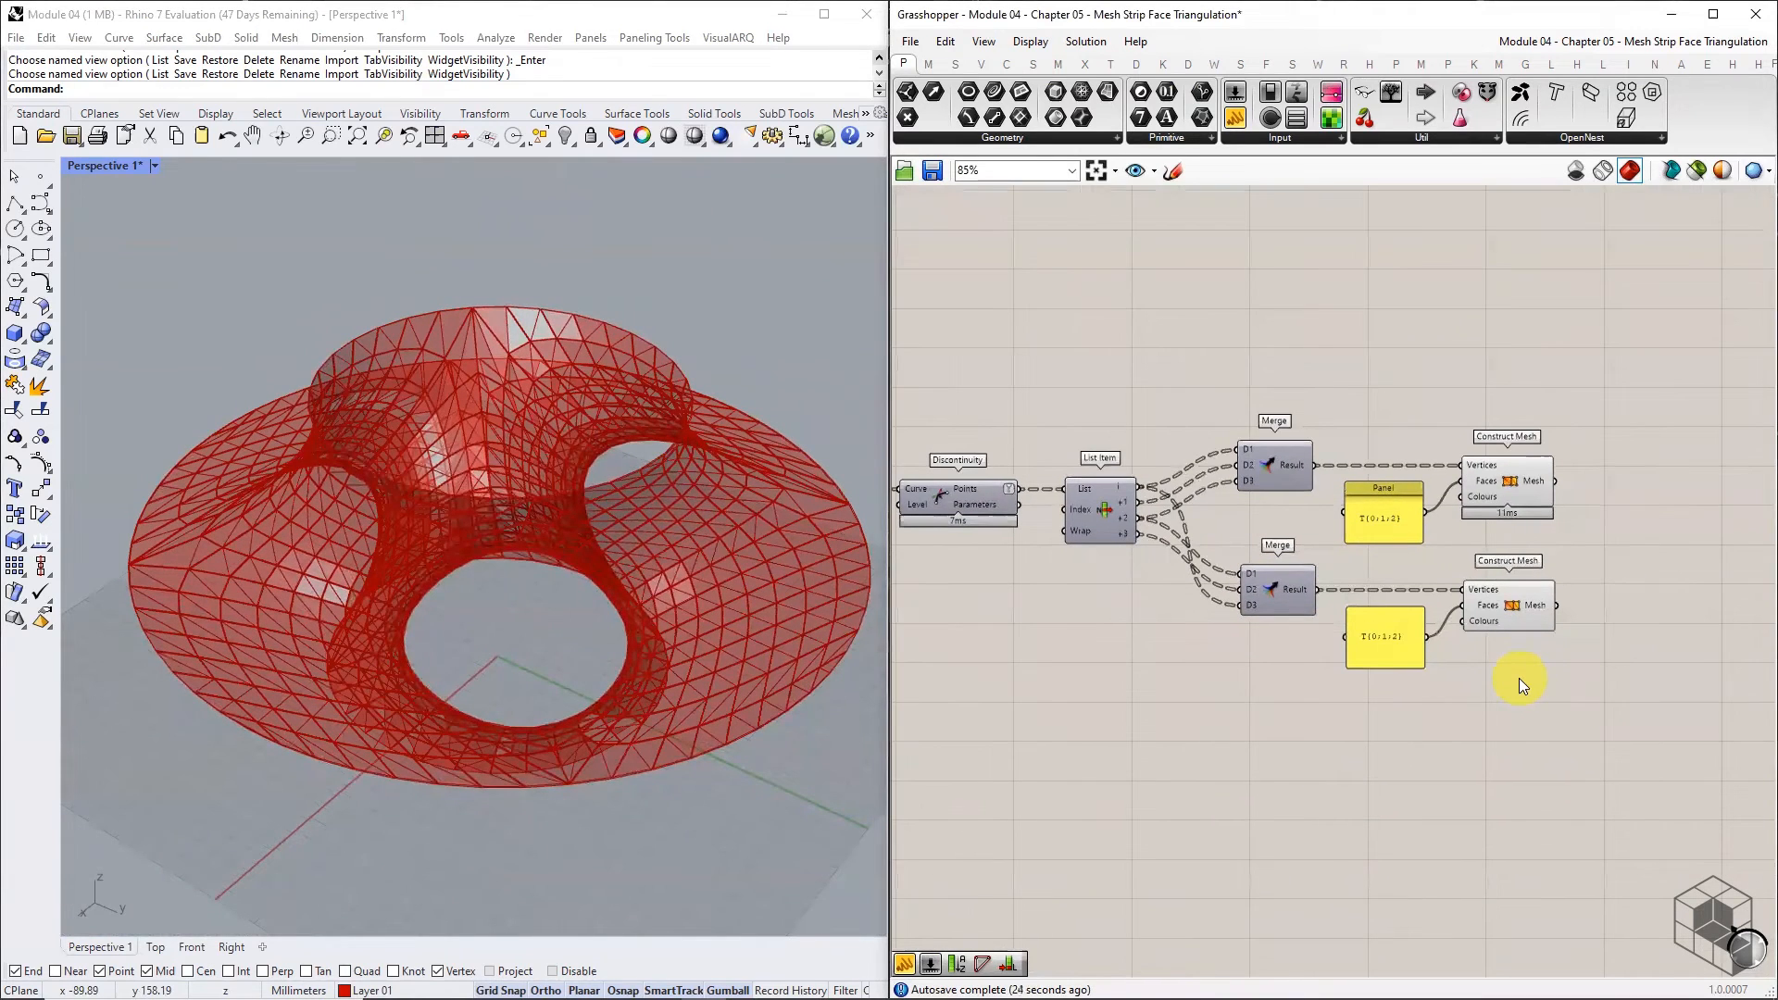
{"action": "left_click", "coordinate": [1046, 95]}
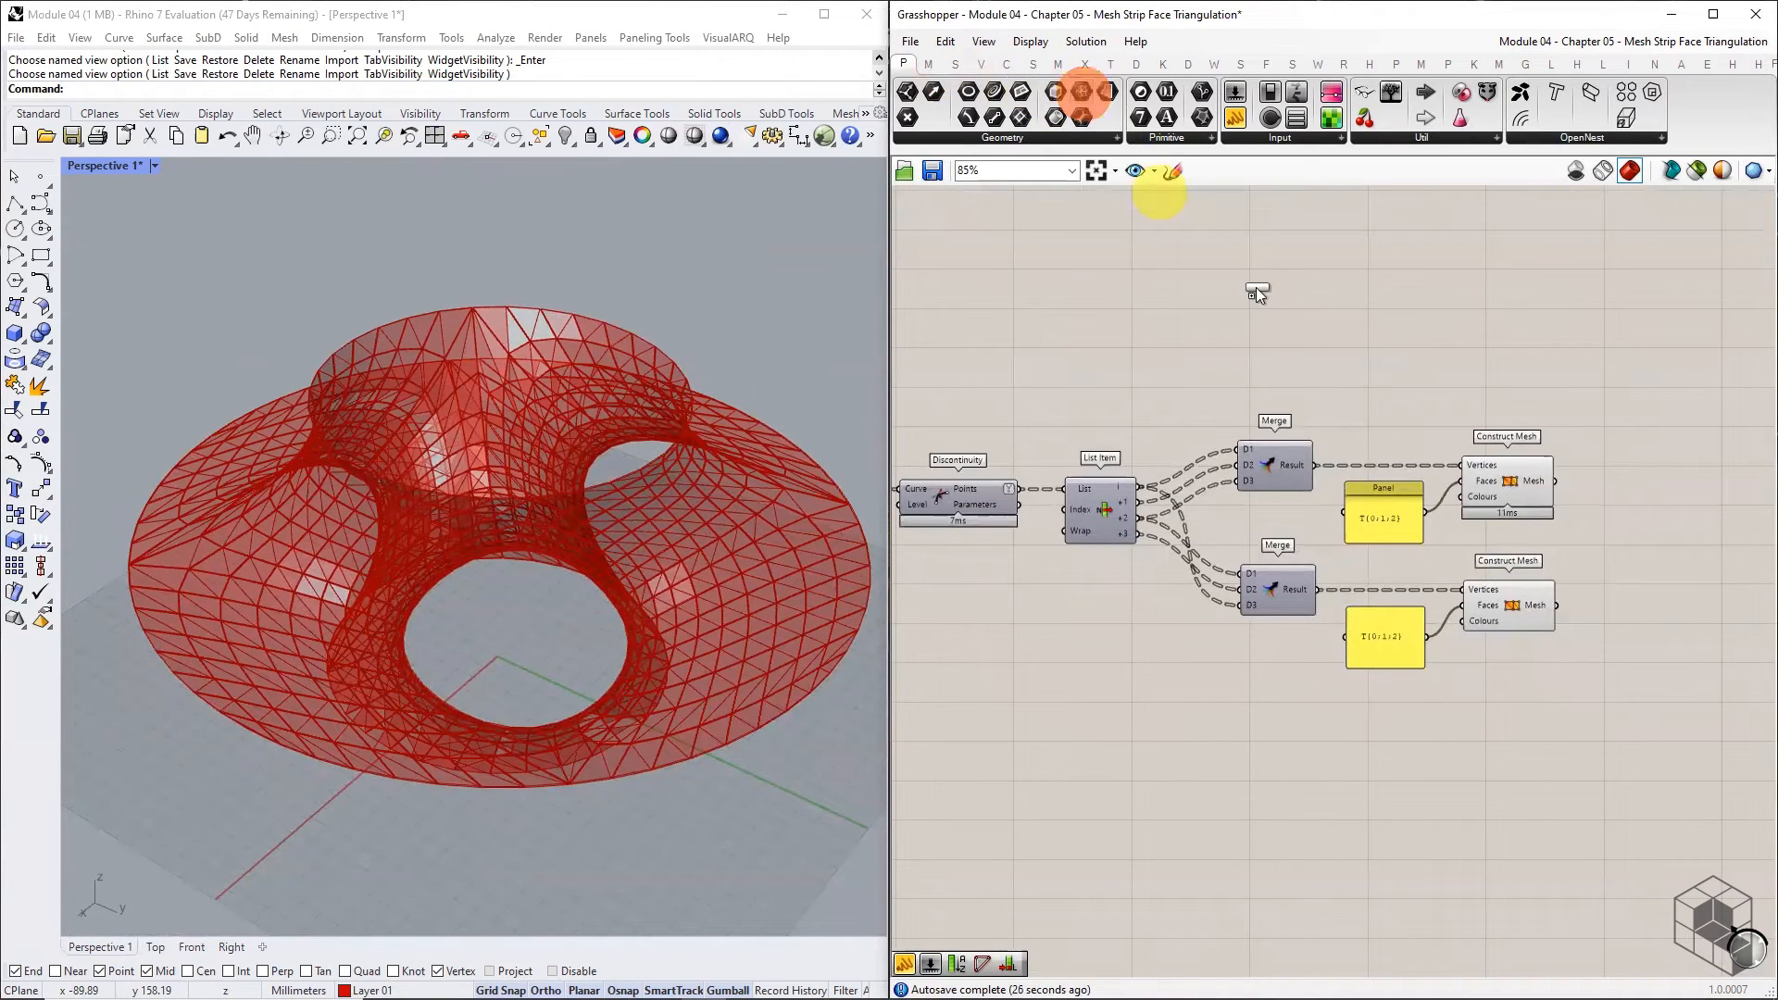
{"action": "scroll", "coordinate": [1658, 537], "scroll_direction": "up", "scroll_amount": 2}
{"action": "left_click", "coordinate": [1658, 535]}
{"action": "left_click_drag", "start_coordinate": [1490, 448], "coordinate": [1503, 645]}
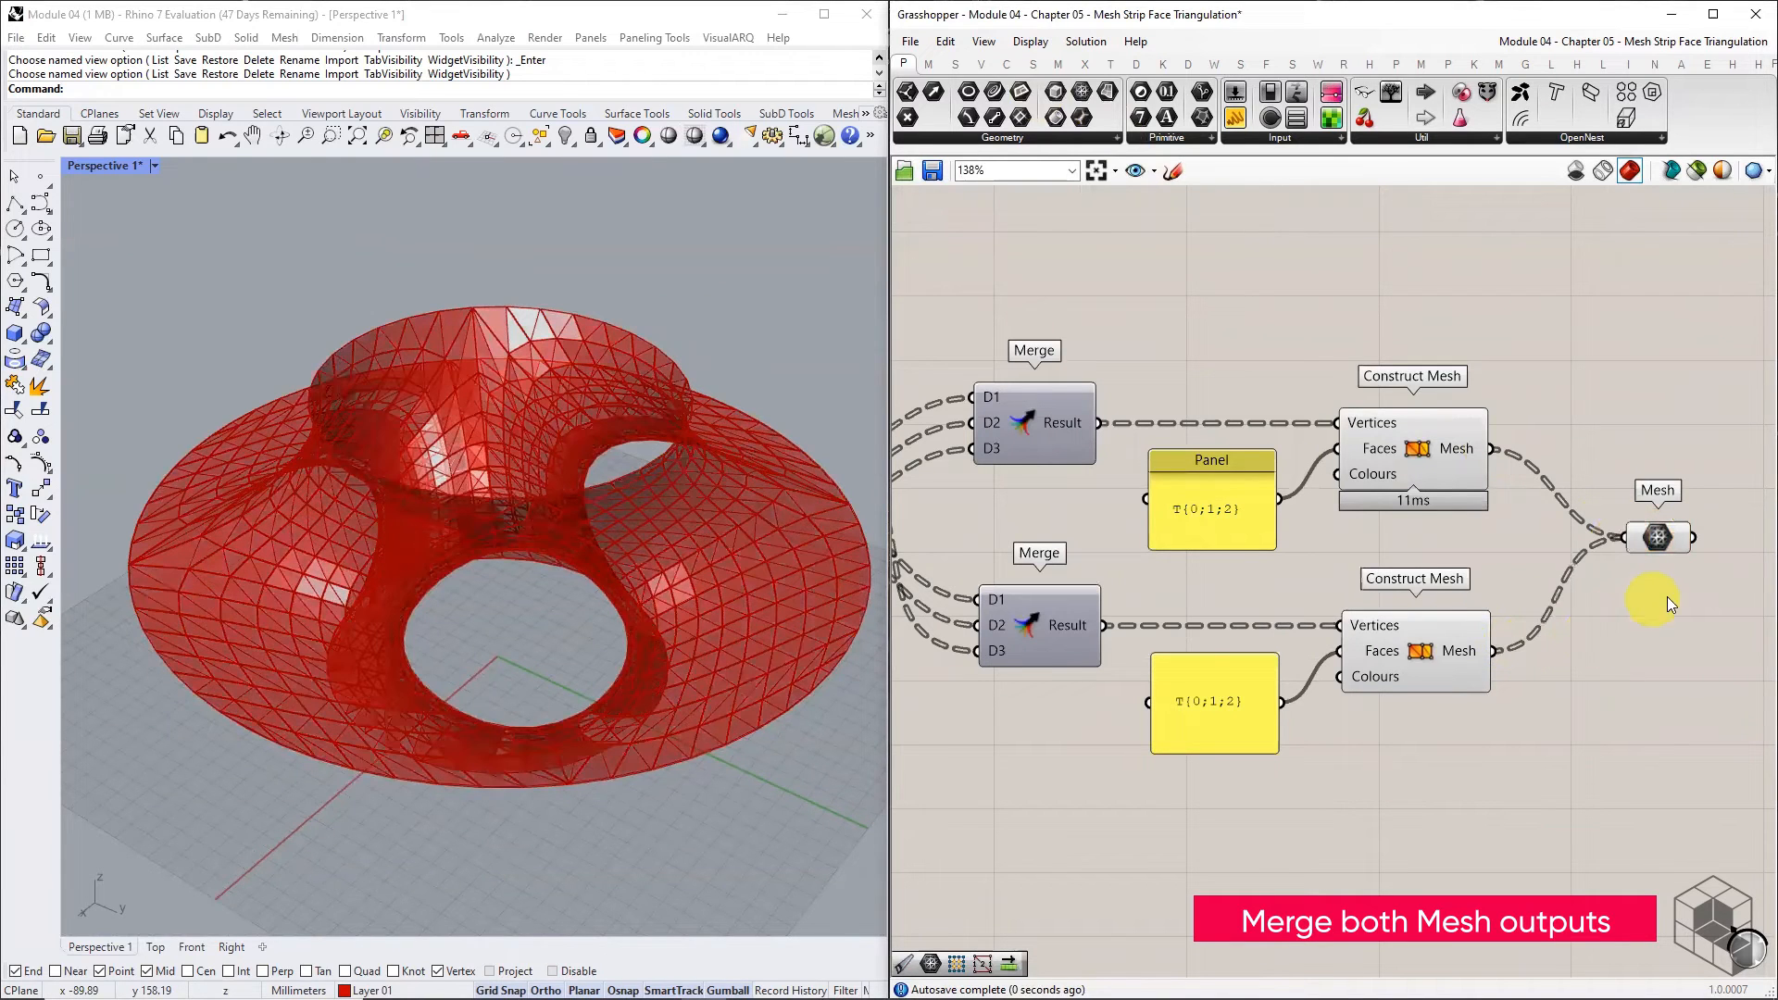
{"action": "right_click_drag", "start_coordinate": [1667, 597], "coordinate": [1439, 604]}
{"action": "left_click", "coordinate": [1409, 543]}
{"action": "key", "text": "Delete"}
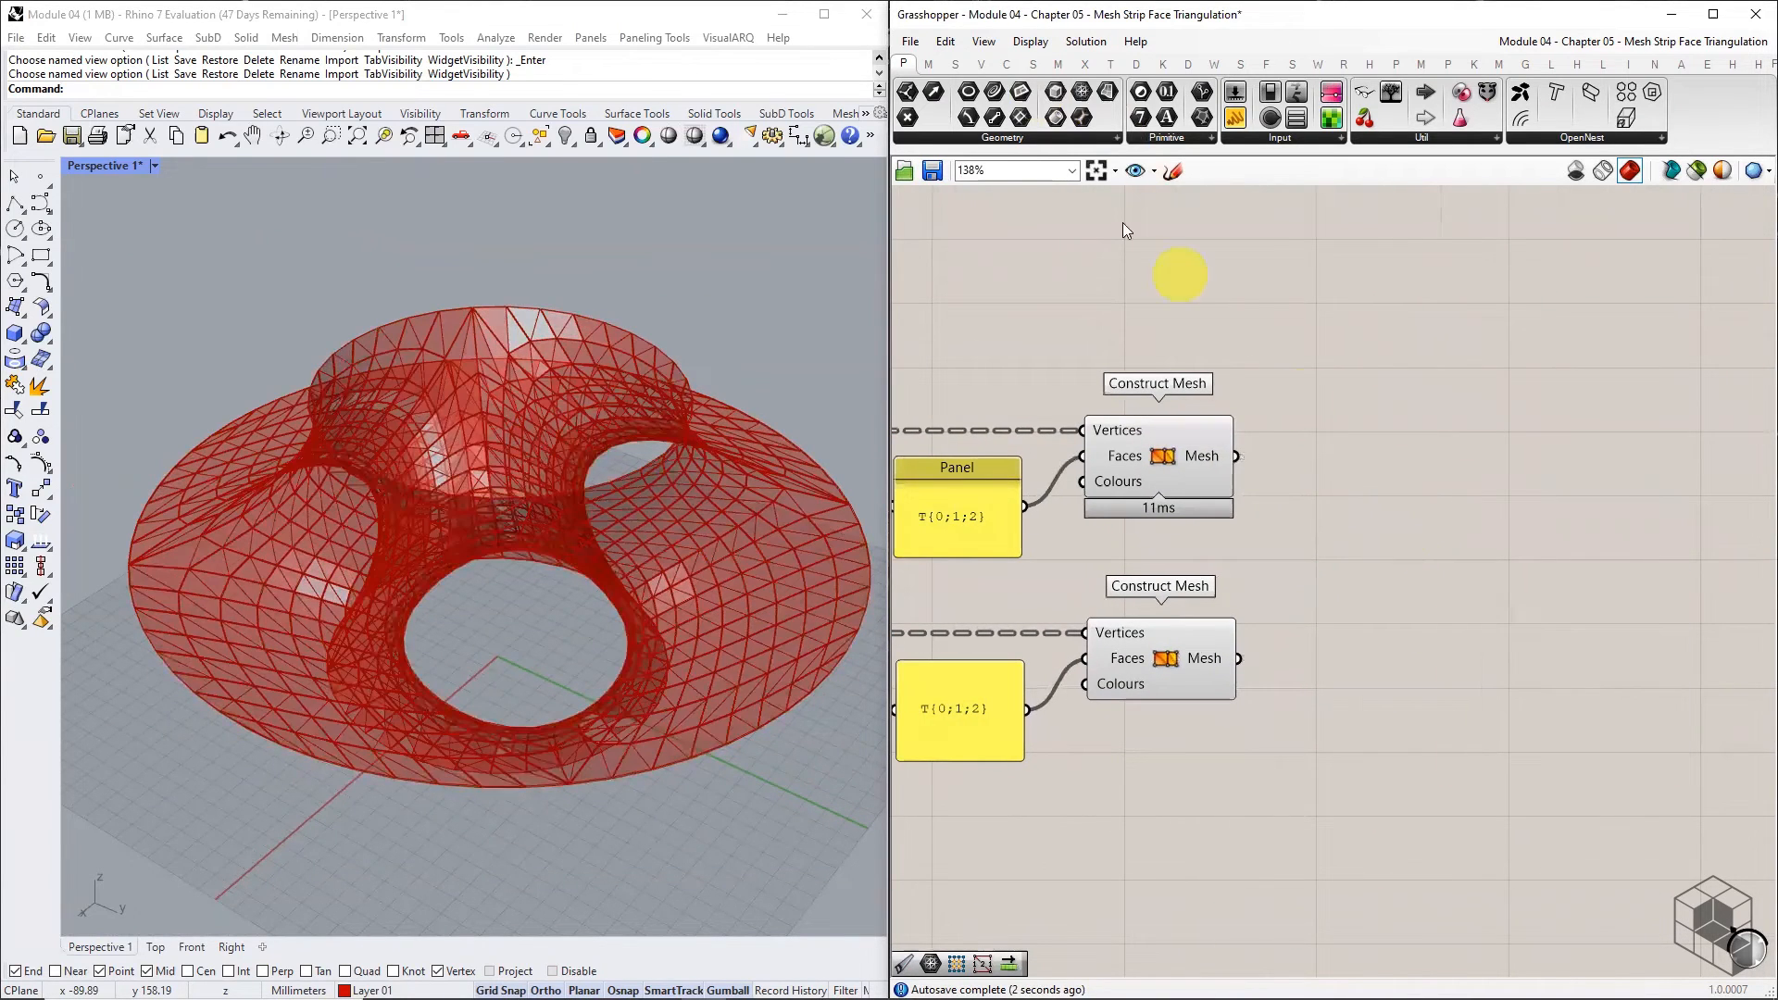
- Add a Merge component after the two Construct Mesh components and feed their Mesh outputs into D1 and D2
{"action": "left_click", "coordinate": [954, 63]}
{"action": "left_click", "coordinate": [1646, 139]}
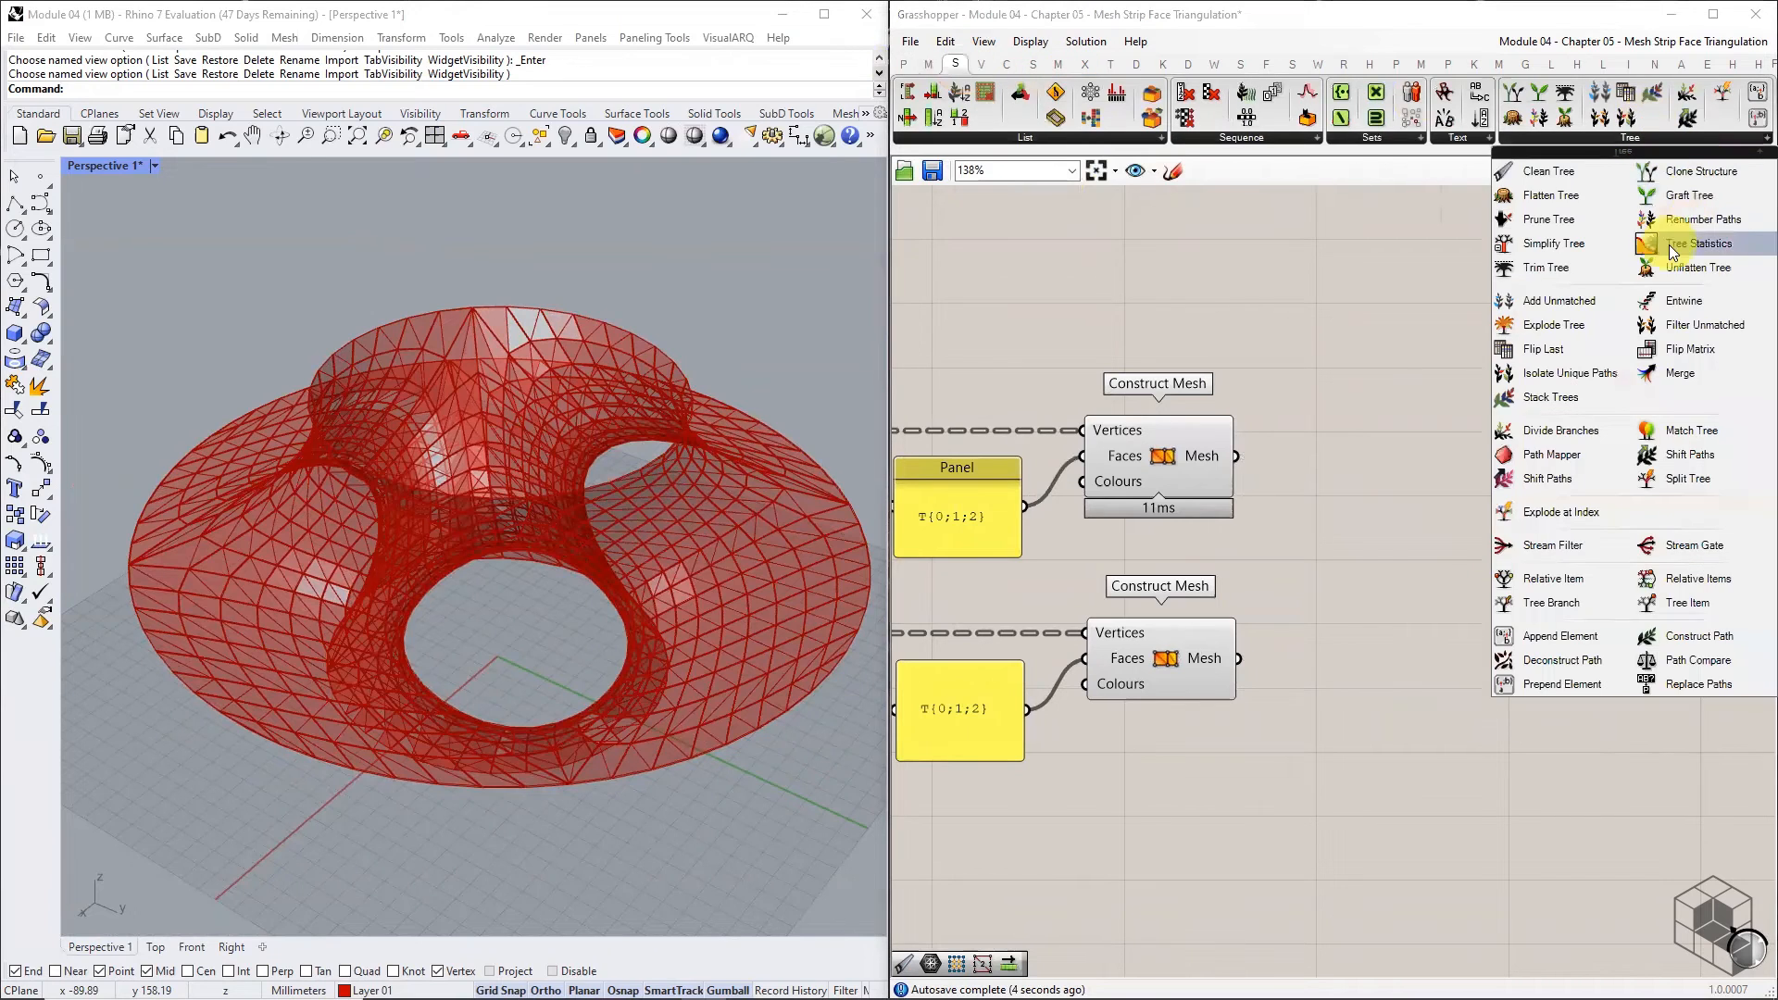
{"action": "left_click", "coordinate": [1676, 371]}
{"action": "left_click", "coordinate": [1444, 524]}
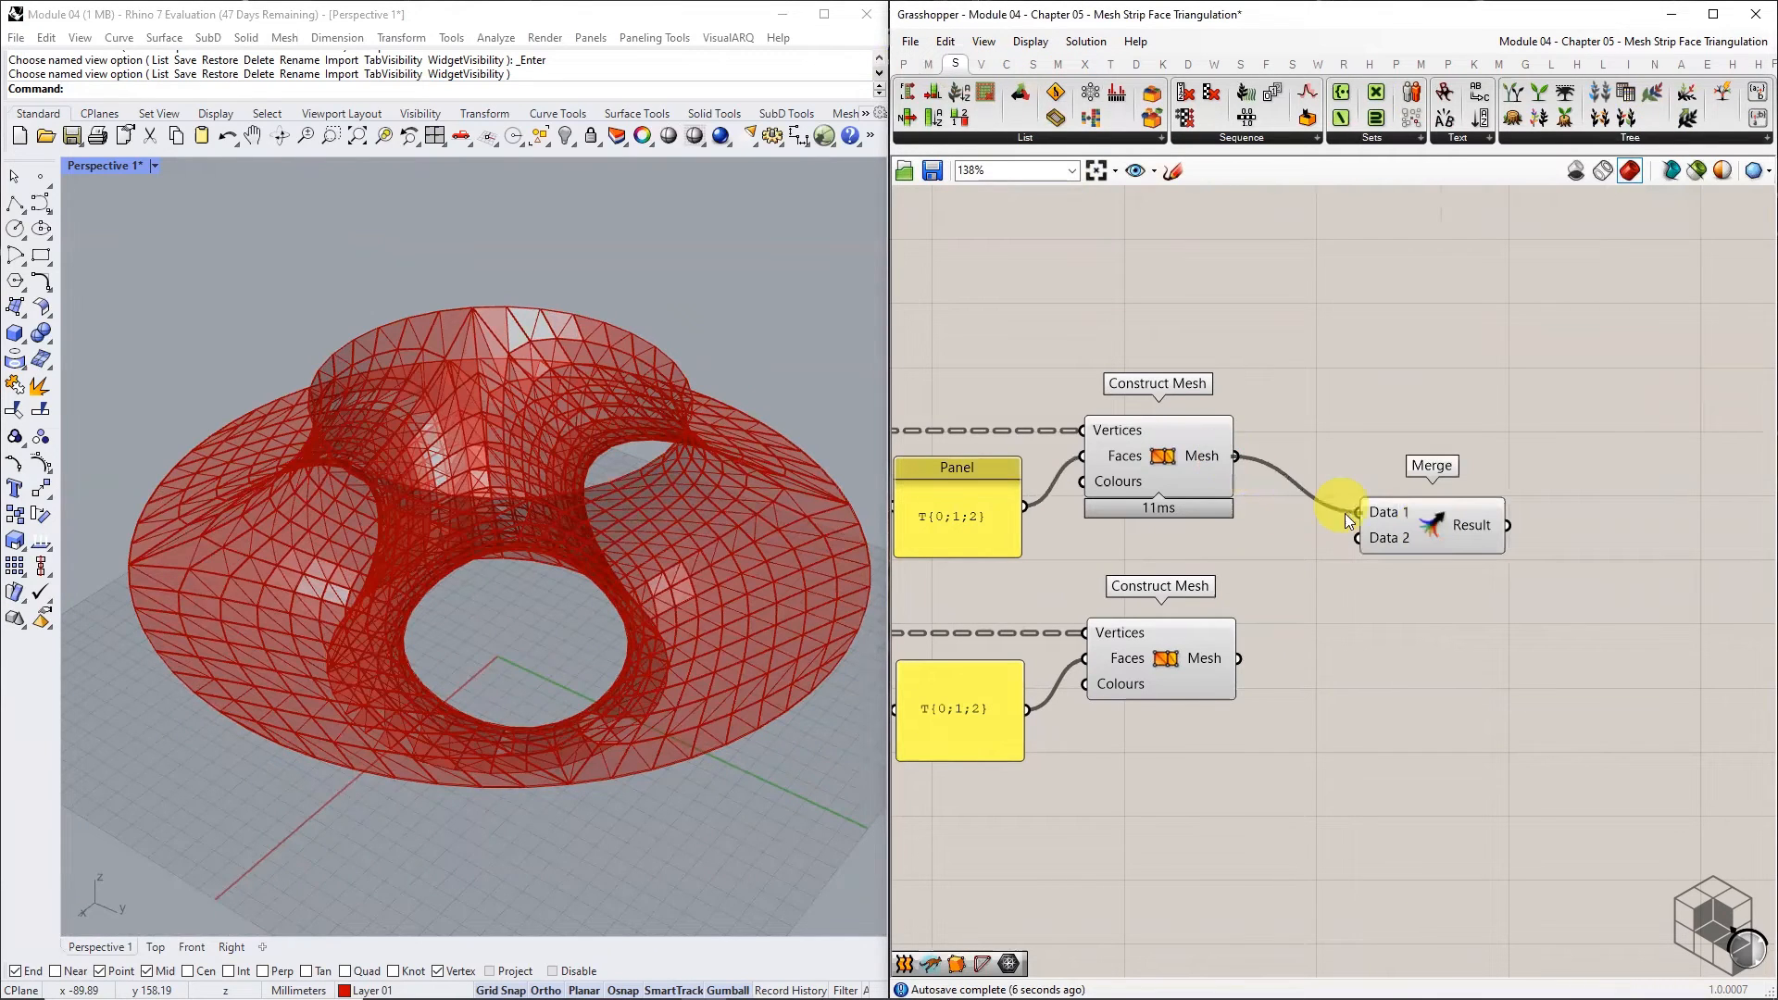
{"action": "left_click_drag", "start_coordinate": [1353, 539], "coordinate": [1239, 658]}
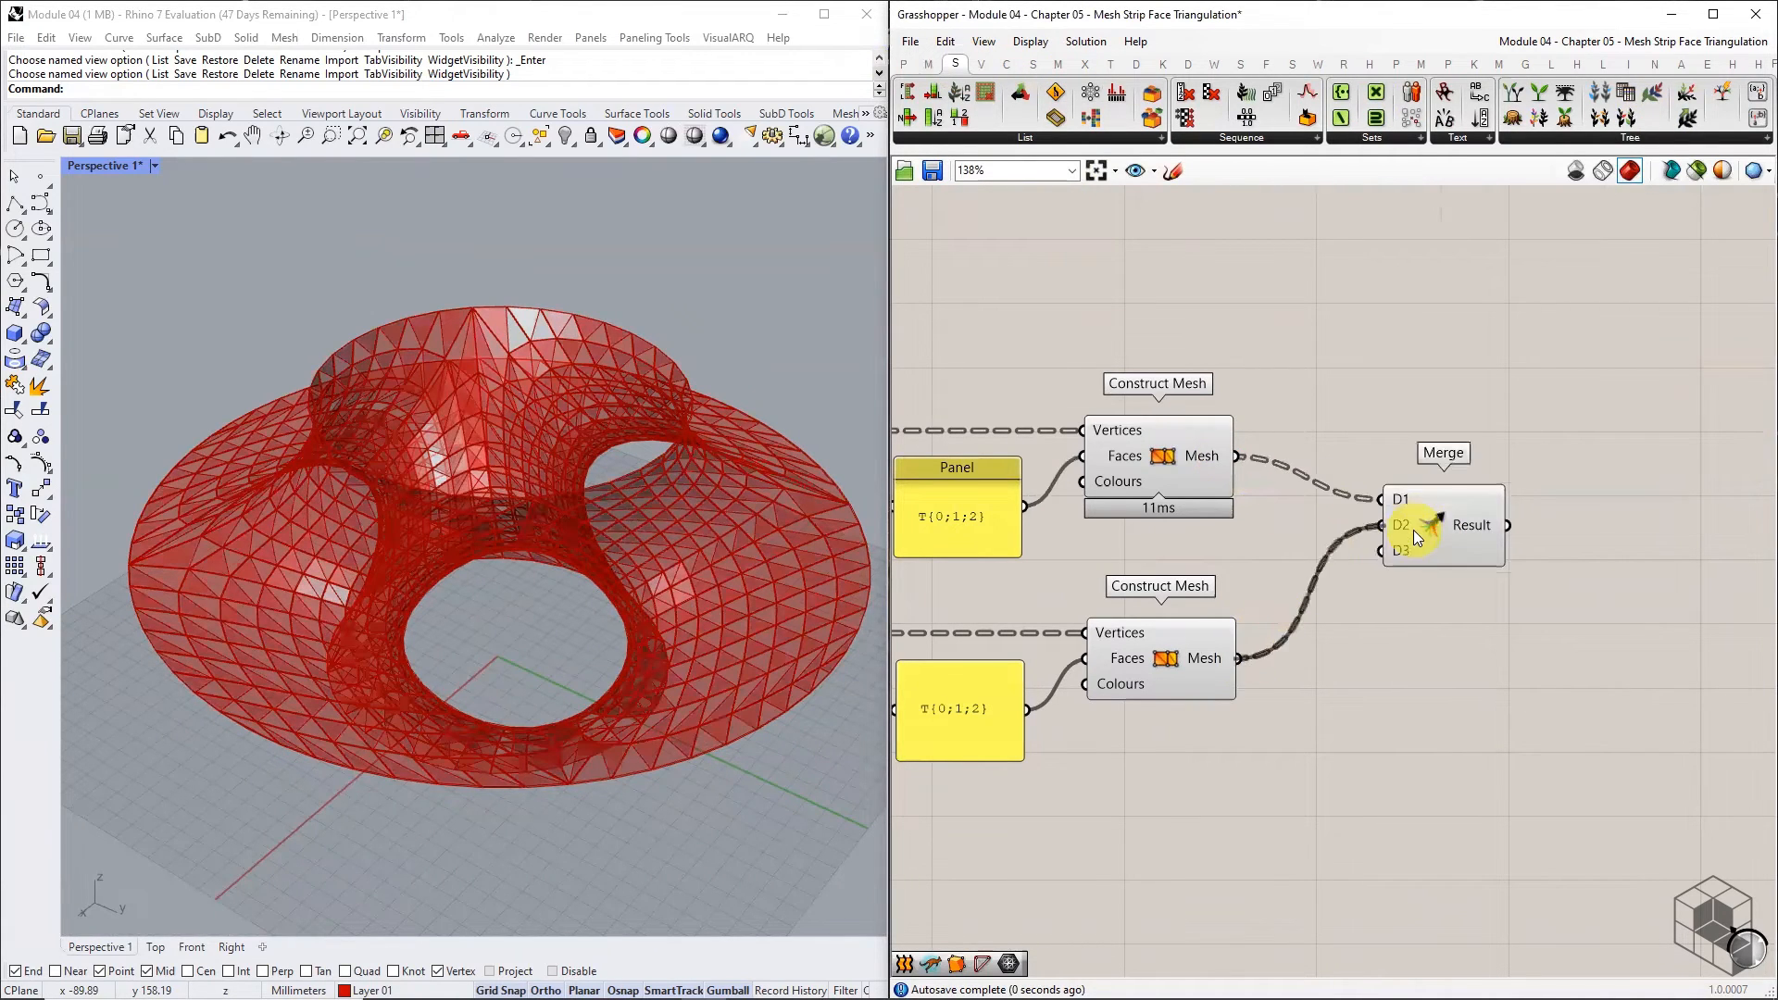
{"action": "left_click_drag", "start_coordinate": [1413, 530], "coordinate": [1365, 576]}
{"action": "right_click_drag", "start_coordinate": [1421, 565], "coordinate": [1228, 565]}
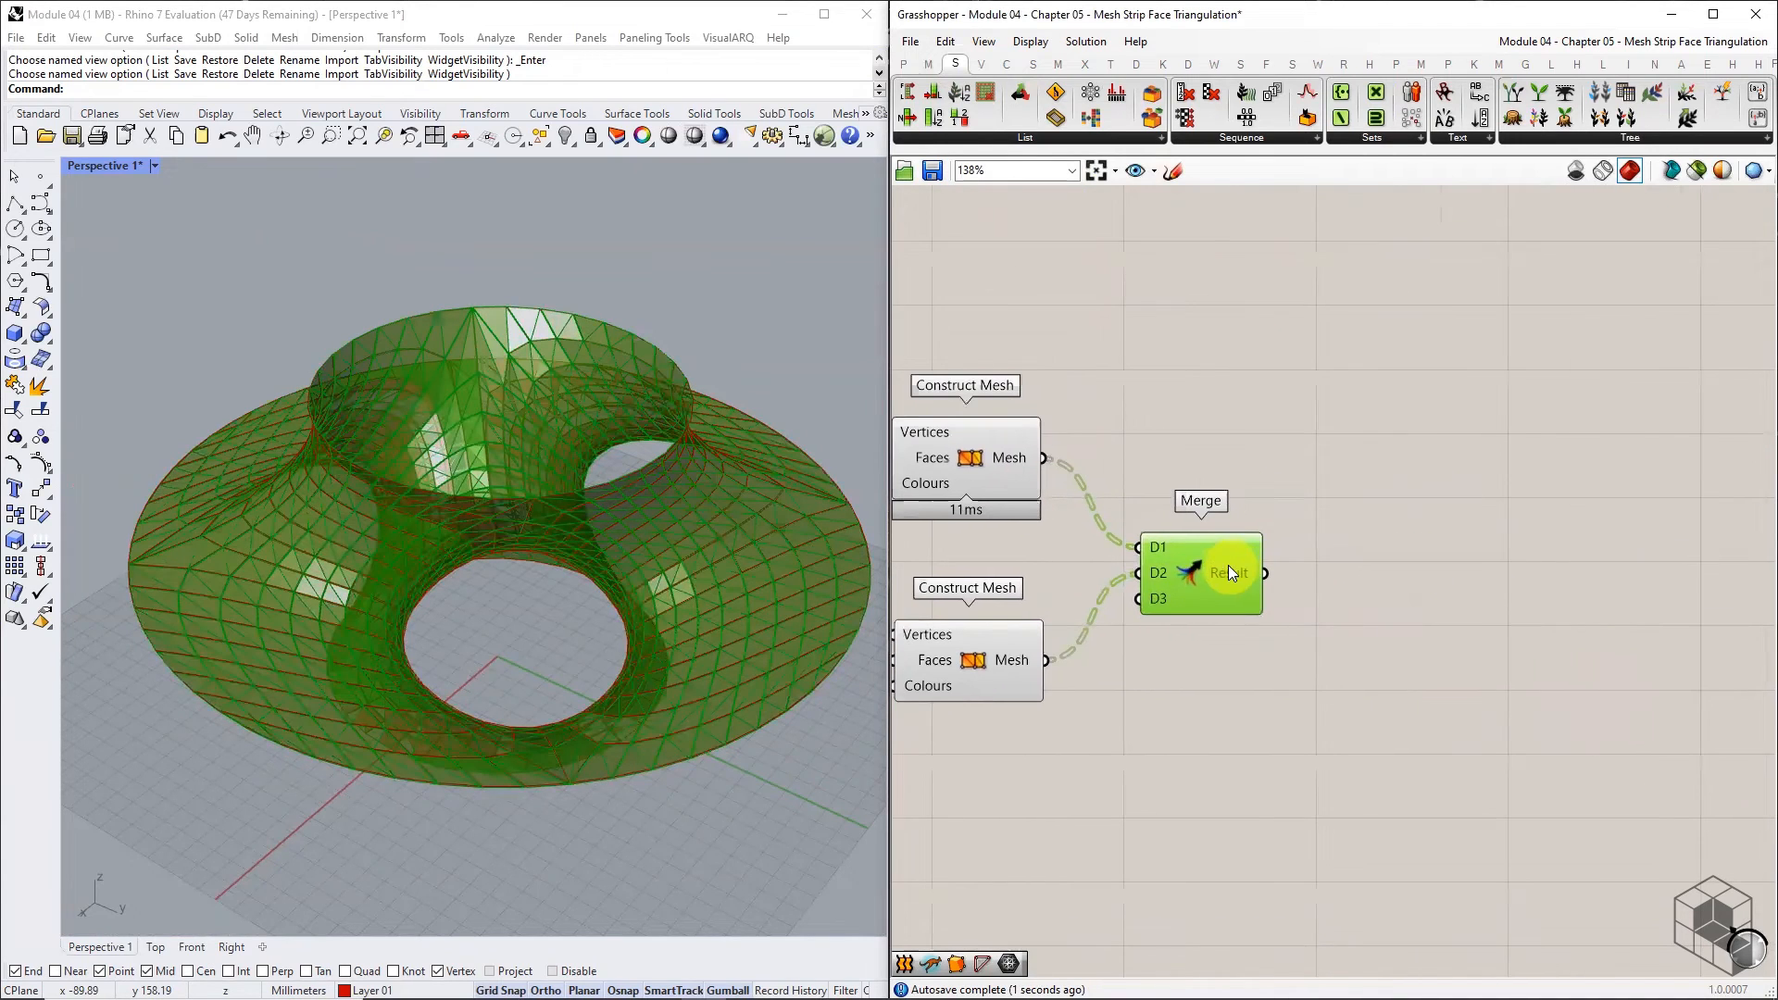
- Add a Mesh container after the new Merge and connect the Merge's Result to it
{"action": "left_click", "coordinate": [905, 63]}
{"action": "left_click_drag", "start_coordinate": [1082, 91], "coordinate": [1401, 572]}
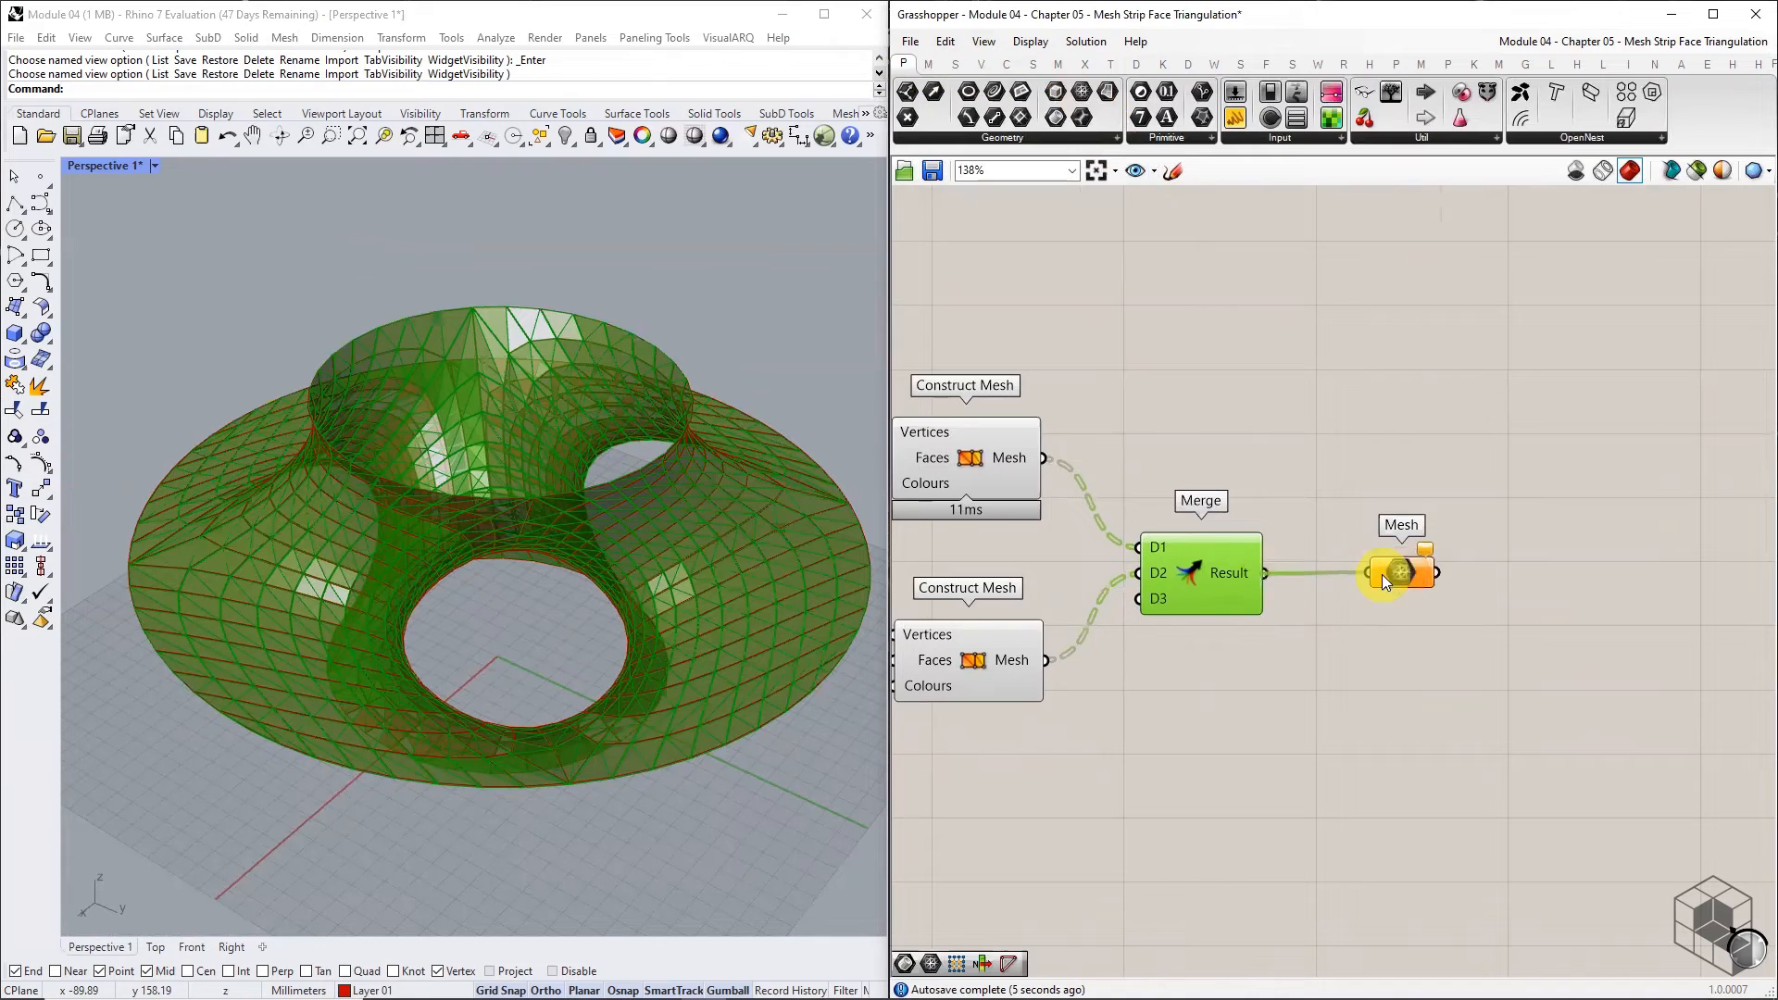
{"action": "mouse_move", "coordinate": [1402, 575]}
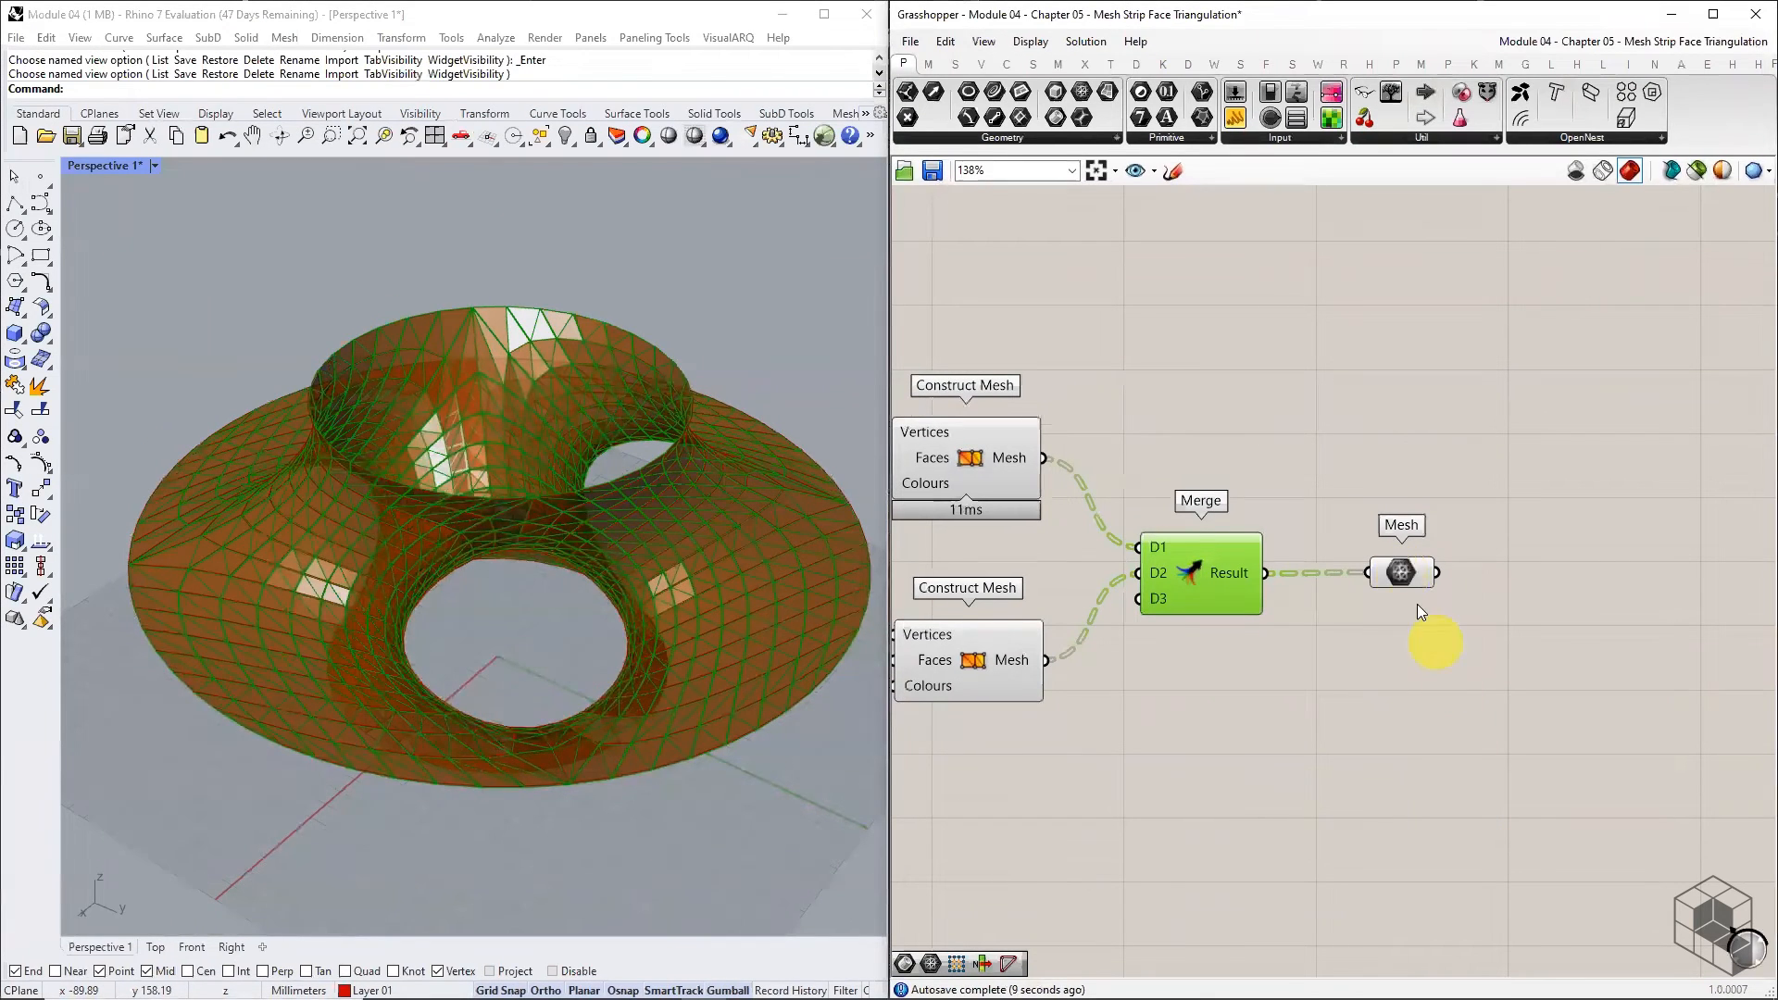
- Group the Mesh container on its own and label the group "Triangulated Warp Mesh"
{"action": "scroll", "coordinate": [1508, 632], "scroll_direction": "down", "scroll_amount": 3}
{"action": "left_click", "coordinate": [1508, 631]}
{"action": "left_click", "coordinate": [1532, 589]}
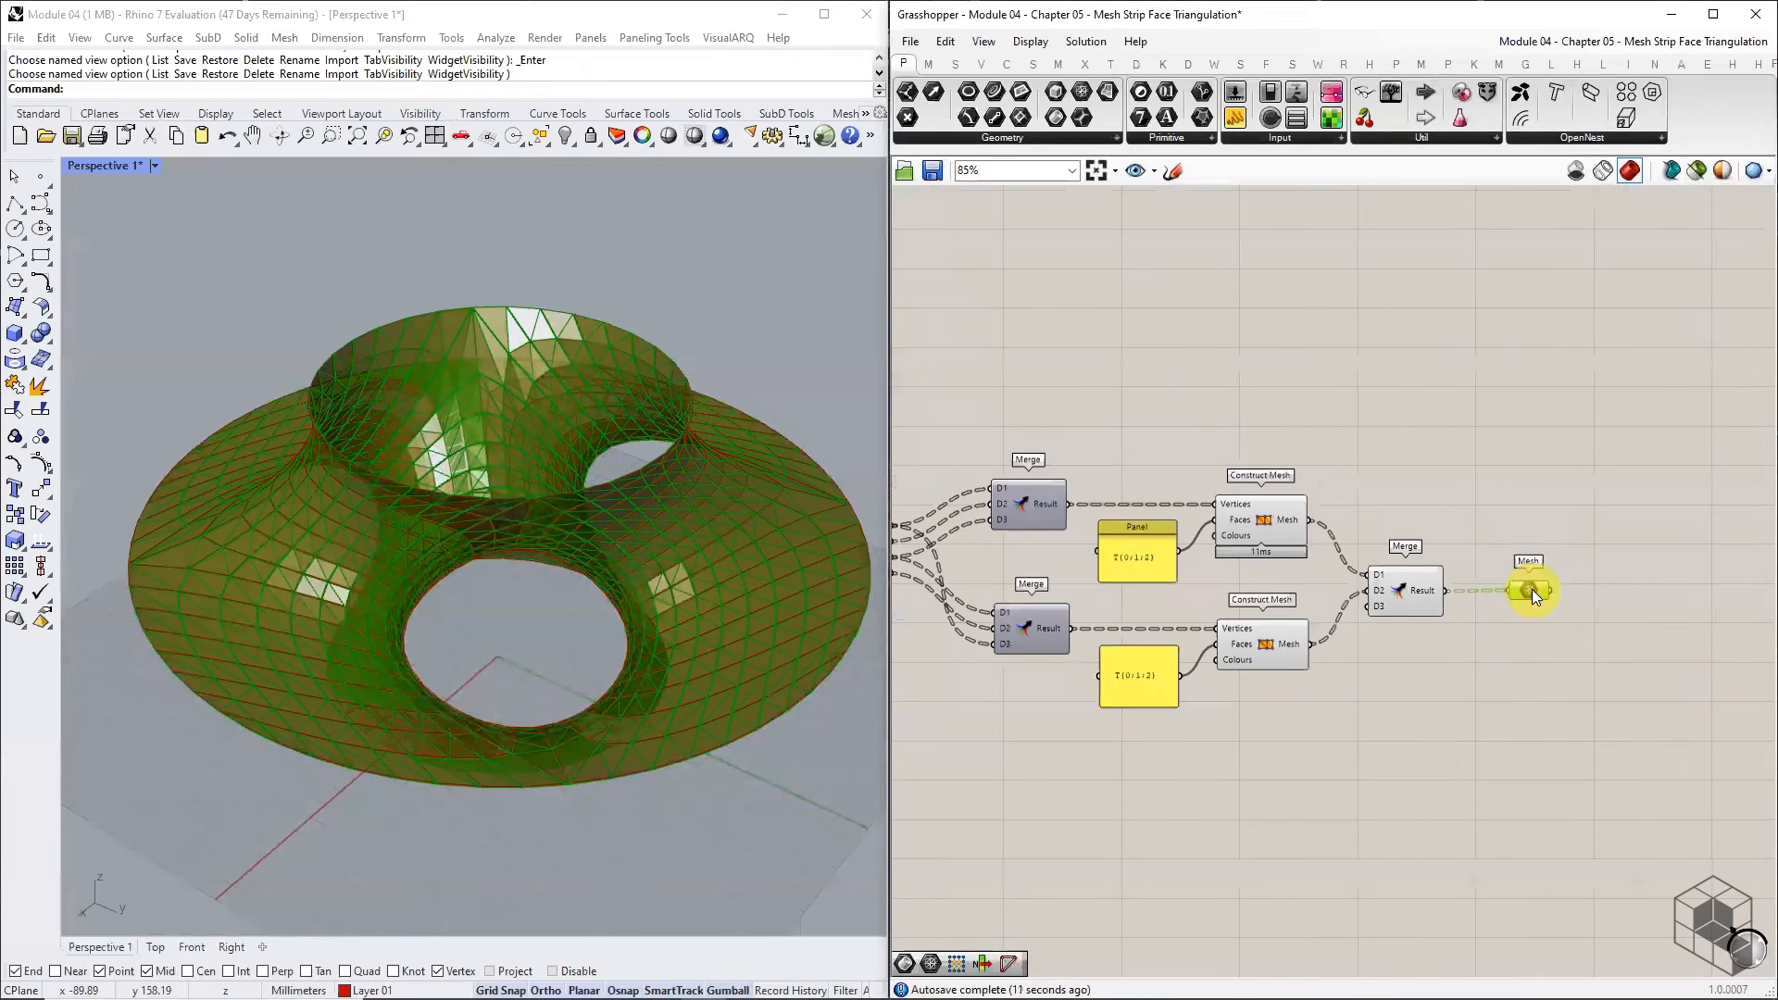
{"action": "right_click", "coordinate": [1534, 554]}
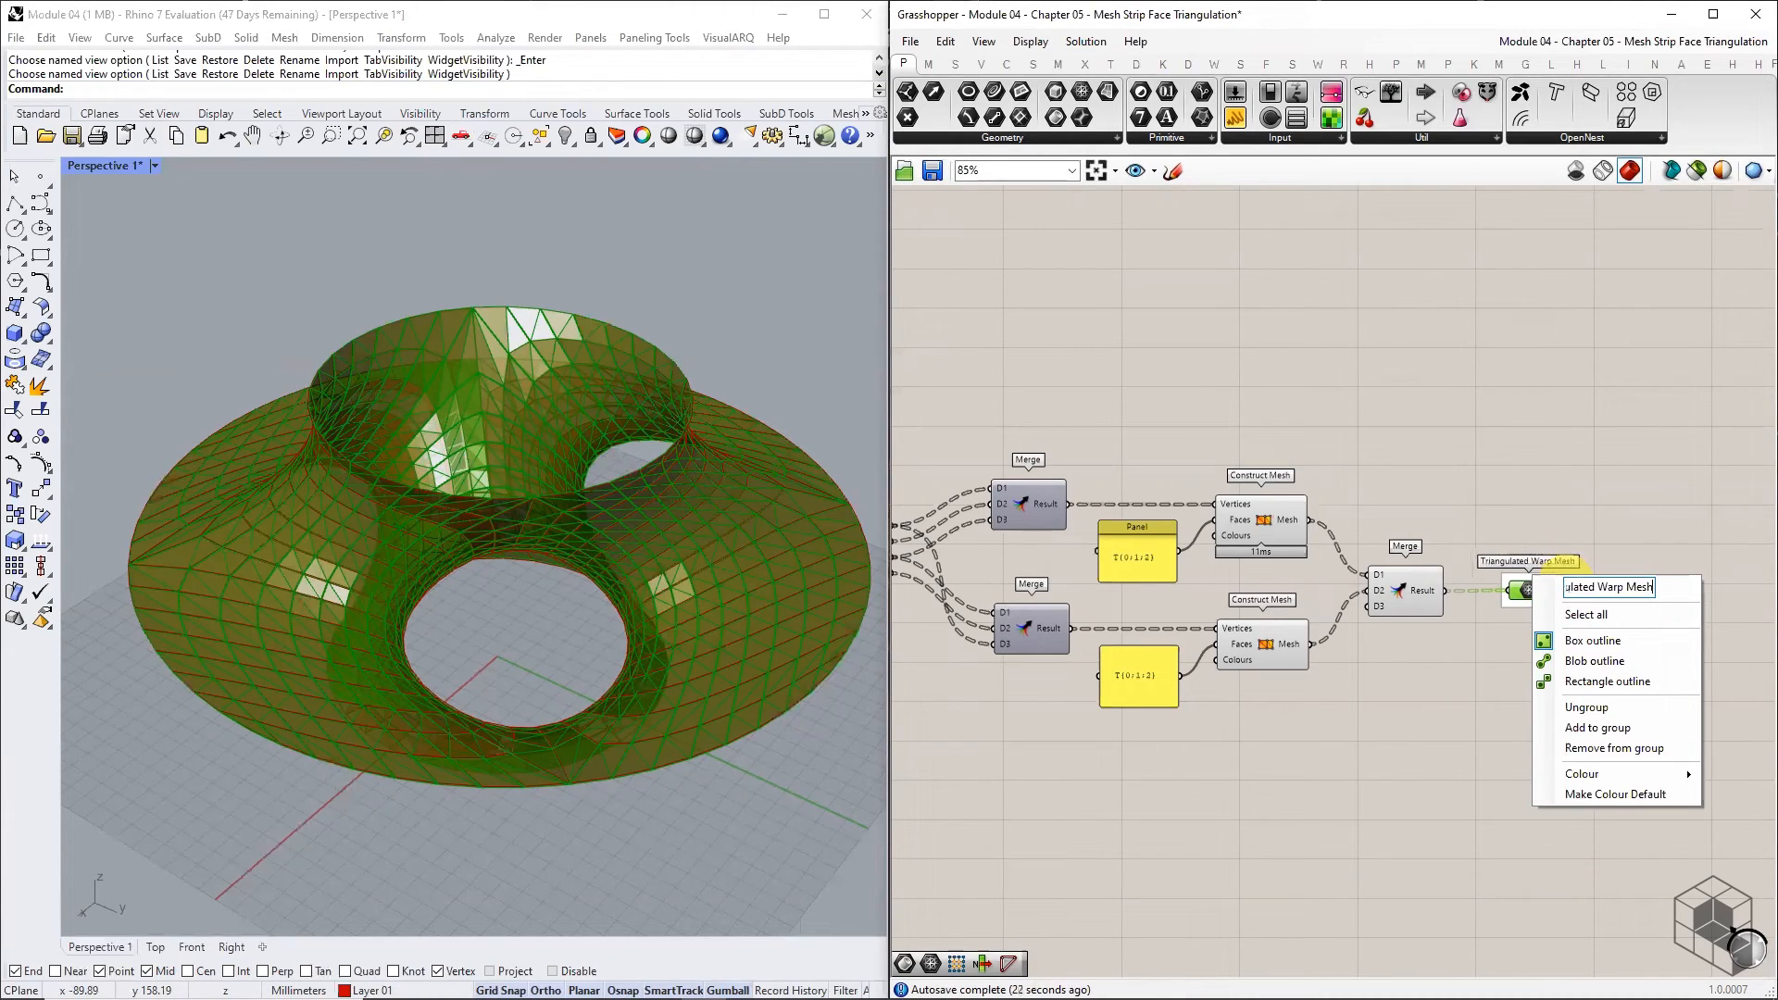
{"action": "left_click", "coordinate": [1504, 513]}
- Group the components from Discontinuity through the final Merge and label the group "Triangulation Step"
{"action": "scroll", "coordinate": [1438, 453], "scroll_direction": "down", "scroll_amount": 3}
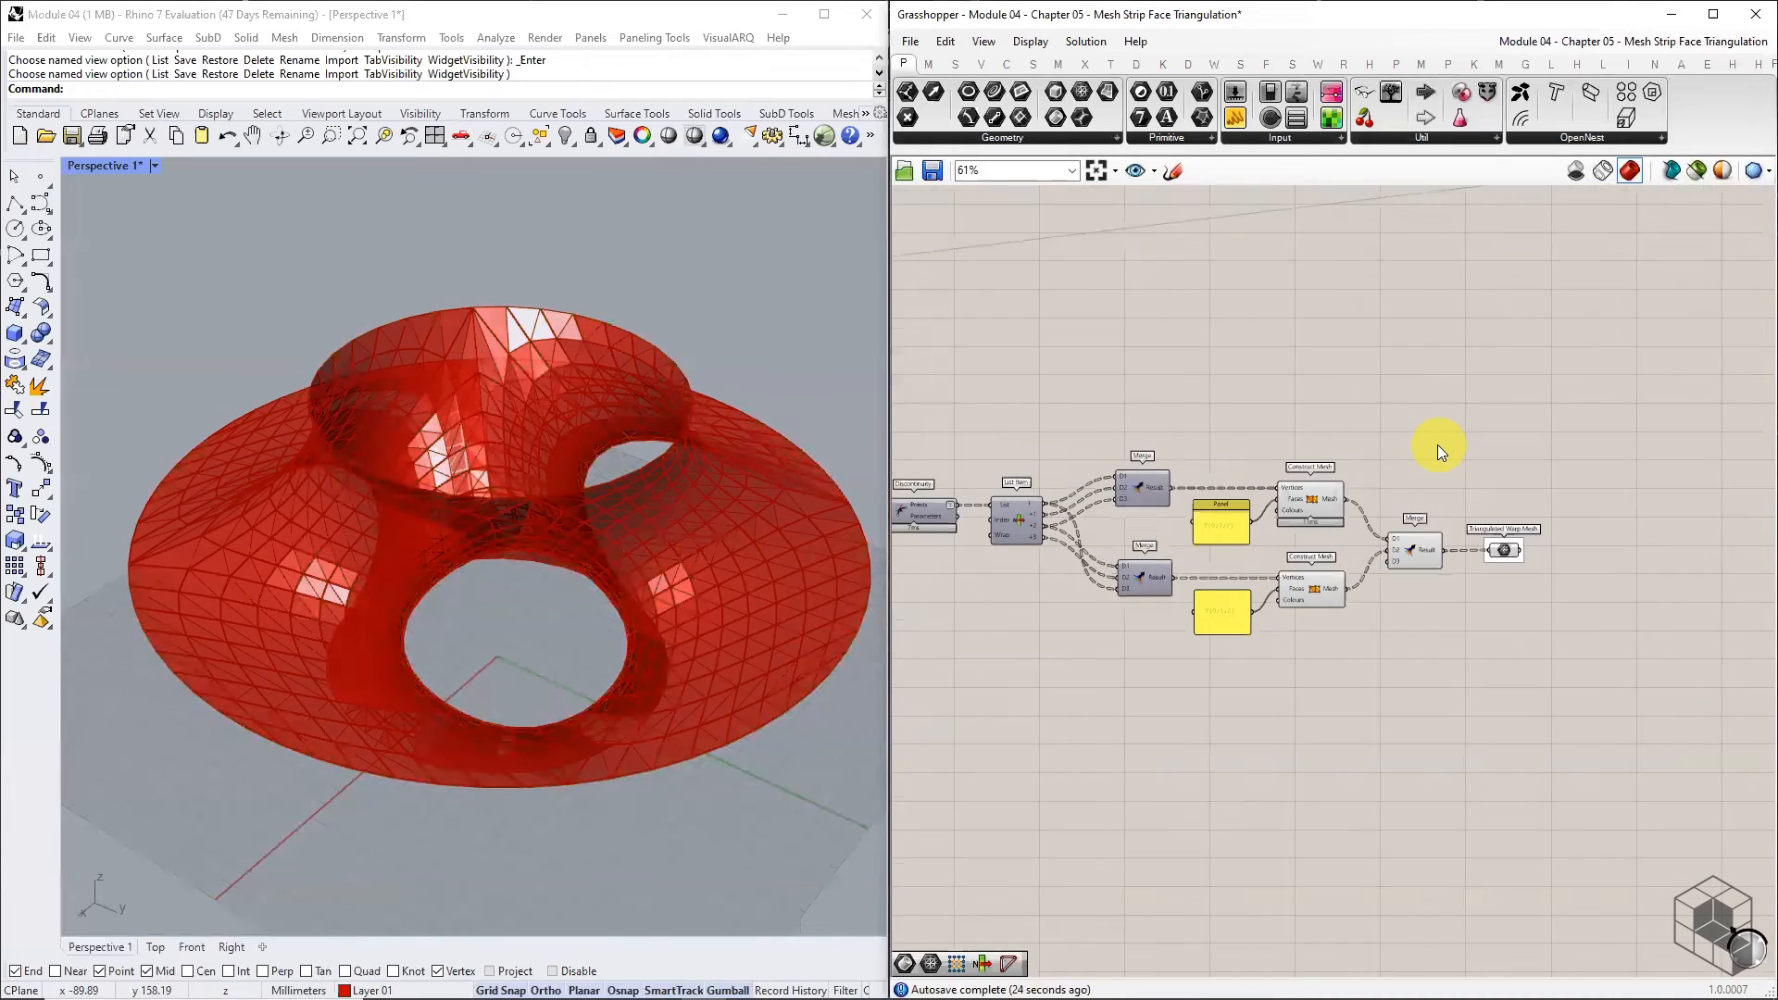
{"action": "left_click_drag", "start_coordinate": [1475, 429], "coordinate": [1074, 637]}
{"action": "middle_click", "coordinate": [1216, 524]}
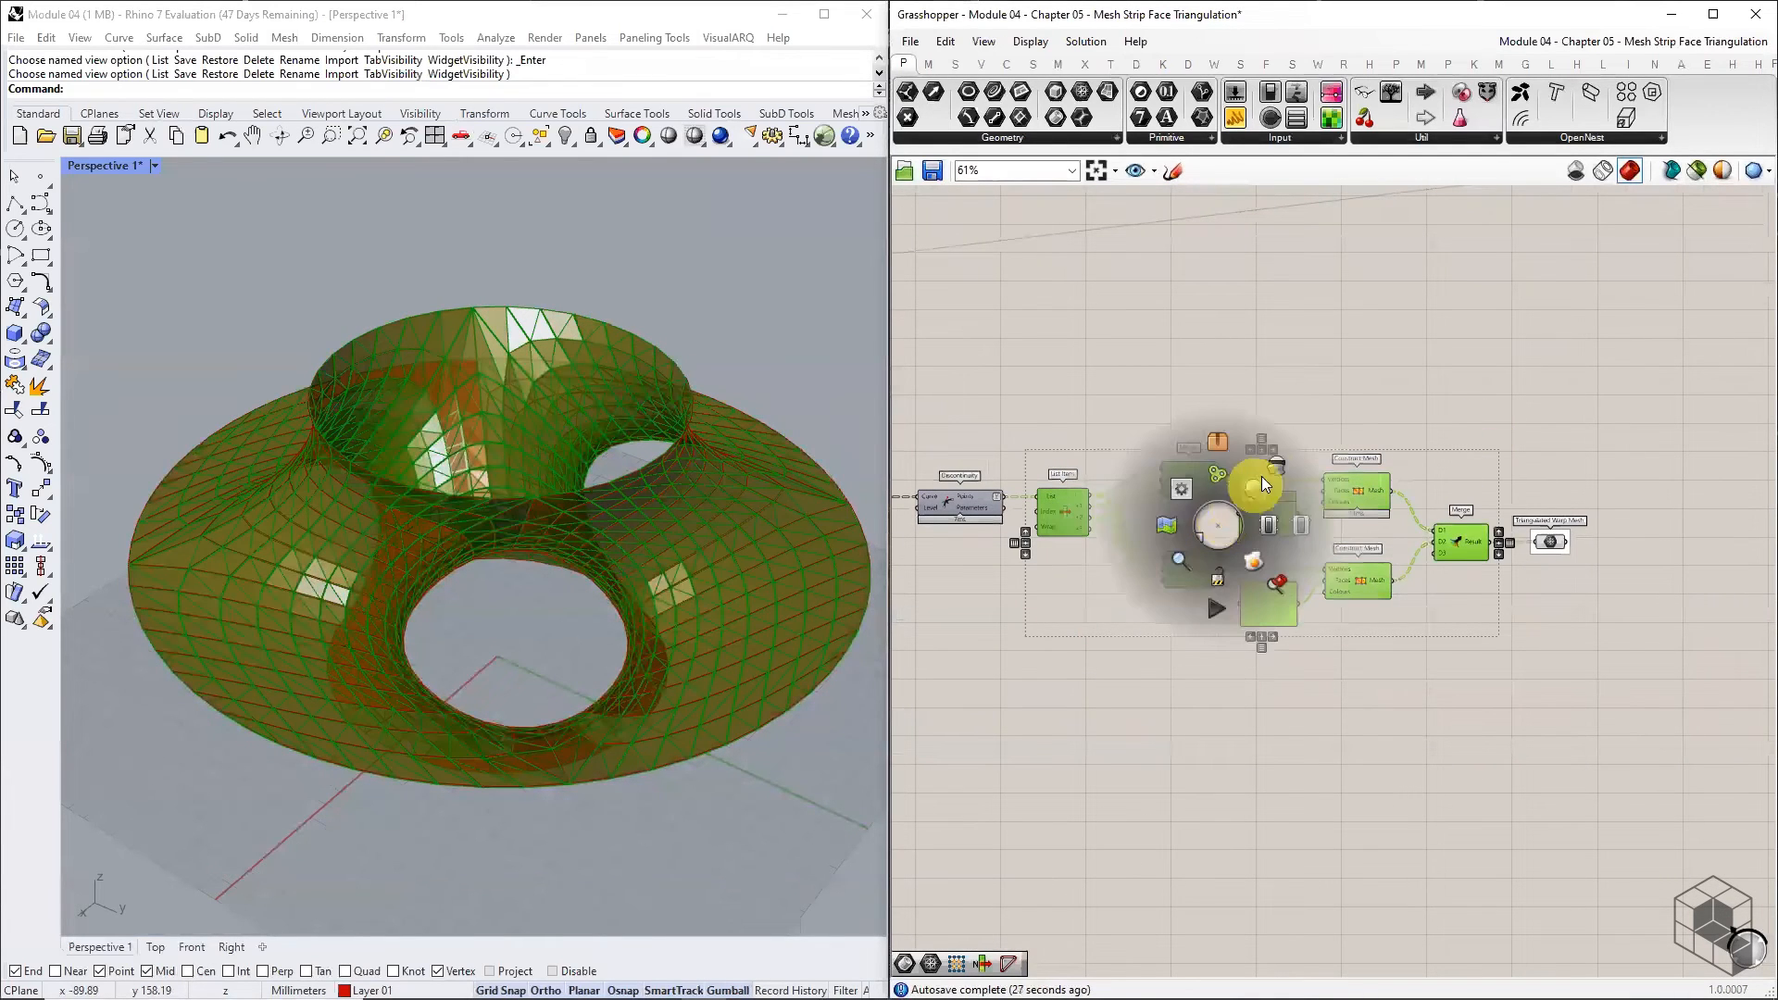
{"action": "scroll", "coordinate": [1163, 397], "scroll_direction": "down", "scroll_amount": 1}
{"action": "left_click_drag", "start_coordinate": [1540, 374], "coordinate": [1101, 604]}
{"action": "middle_click", "coordinate": [1302, 455]}
{"action": "left_click", "coordinate": [1304, 406]}
{"action": "scroll", "coordinate": [1322, 431], "scroll_direction": "up", "scroll_amount": 3}
{"action": "right_click", "coordinate": [1371, 454]}
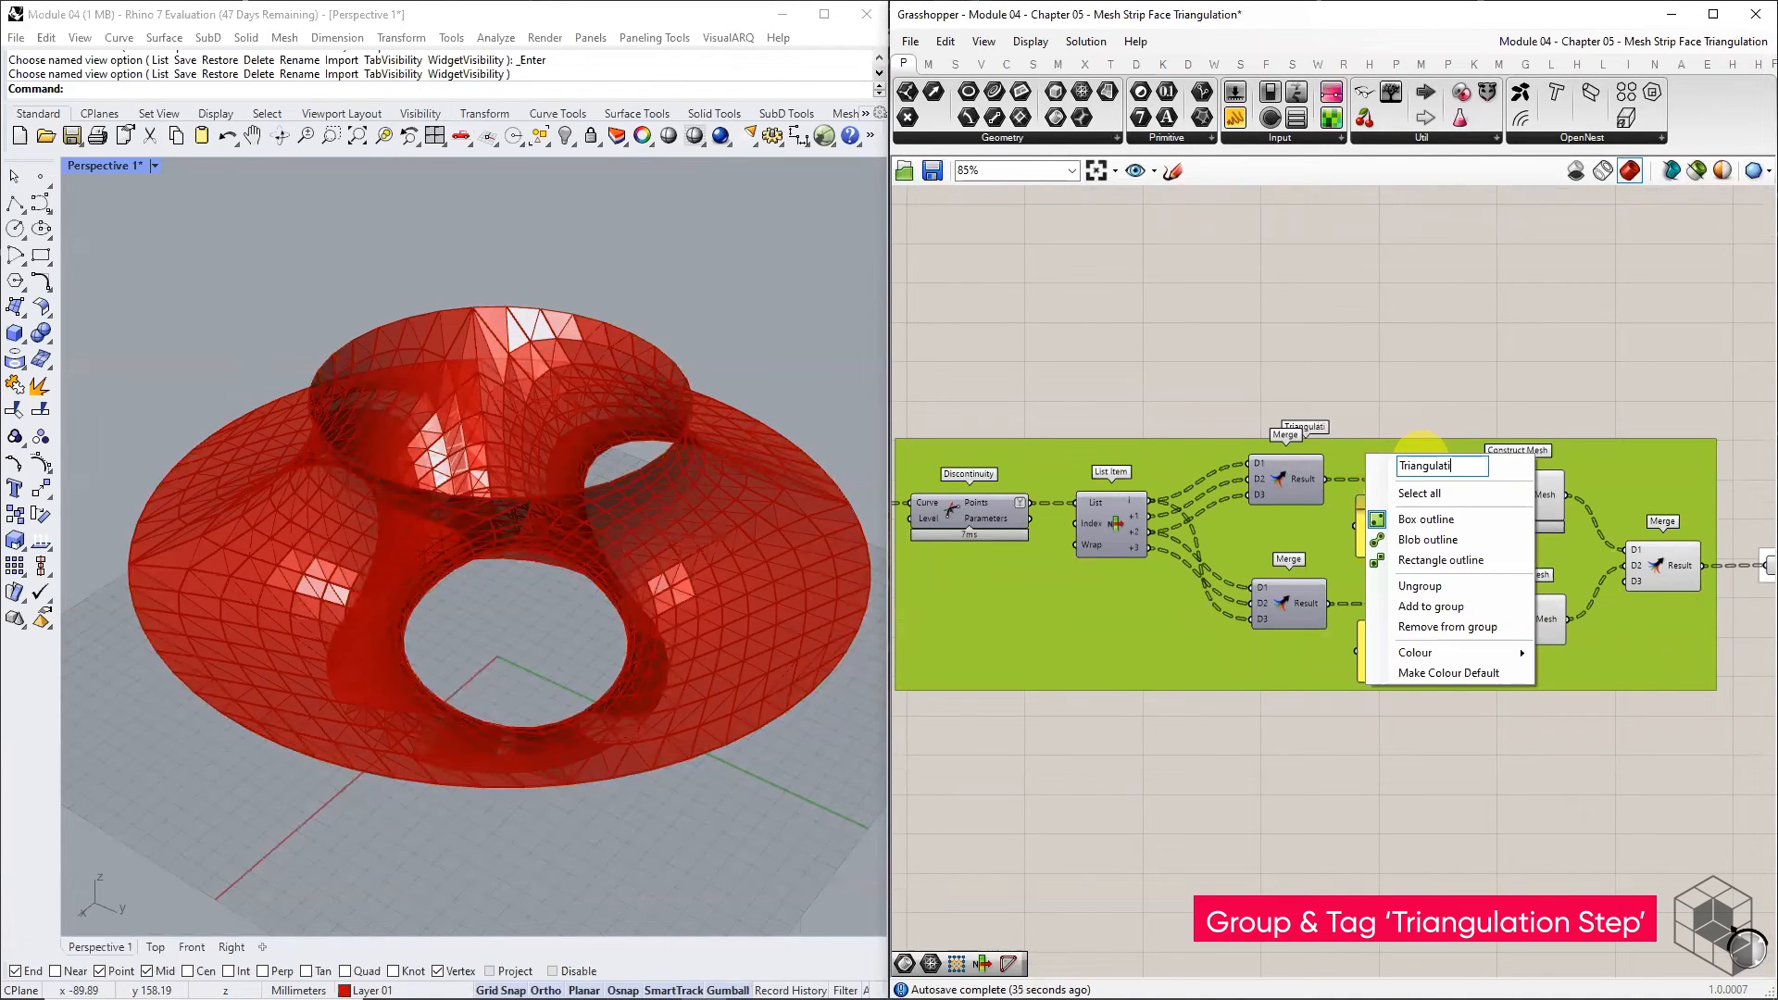
{"action": "type", "text": "Triangulation Step"}
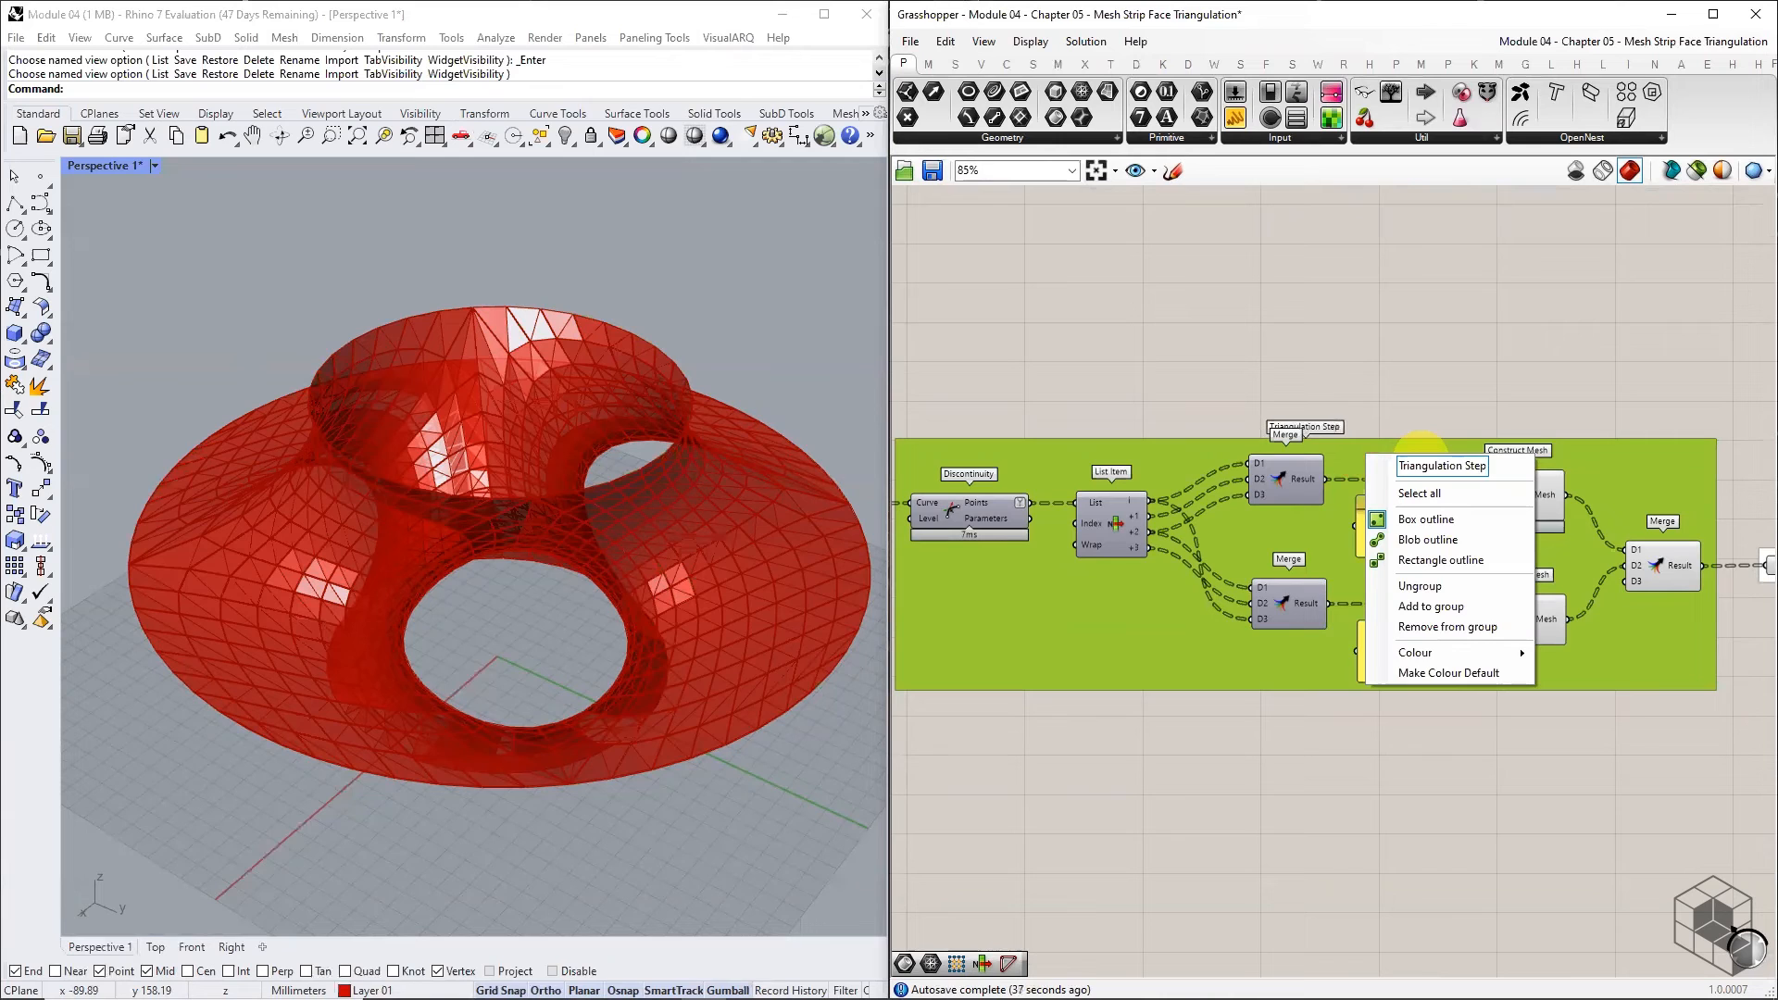
{"action": "key", "text": "Return"}
- Turn off the viewport preview of all components in the Triangulation Step group
{"action": "scroll", "coordinate": [1481, 343], "scroll_direction": "down", "scroll_amount": 3}
{"action": "left_click_drag", "start_coordinate": [1558, 331], "coordinate": [1176, 543]}
{"action": "middle_click", "coordinate": [1425, 466]}
{"action": "left_click", "coordinate": [1479, 411]}
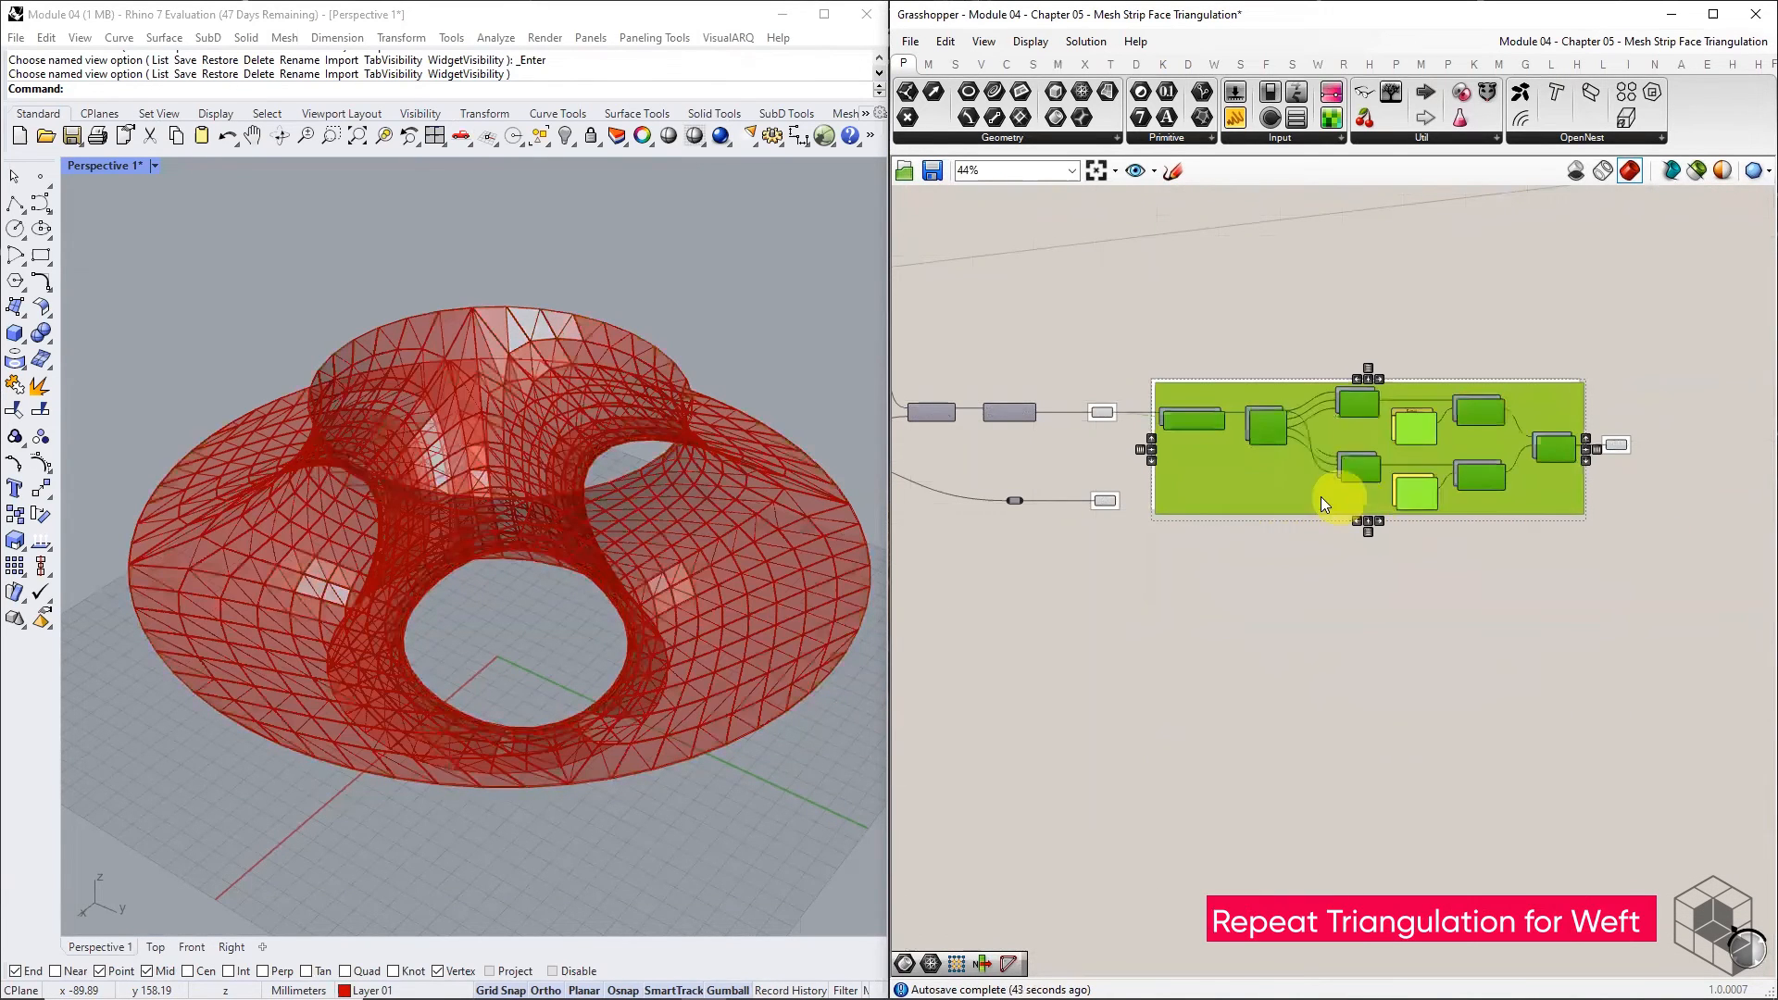
- Copy the Triangulation Step group below the original and feed the Weft Boundary Polylines into the copied Discontinuity's Curve input
{"action": "left_click_drag", "start_coordinate": [1321, 497], "coordinate": [1286, 620], "text": "alt"}
{"action": "scroll", "coordinate": [1130, 544], "scroll_direction": "up", "scroll_amount": 3}
{"action": "left_click_drag", "start_coordinate": [1082, 467], "coordinate": [1192, 591]}
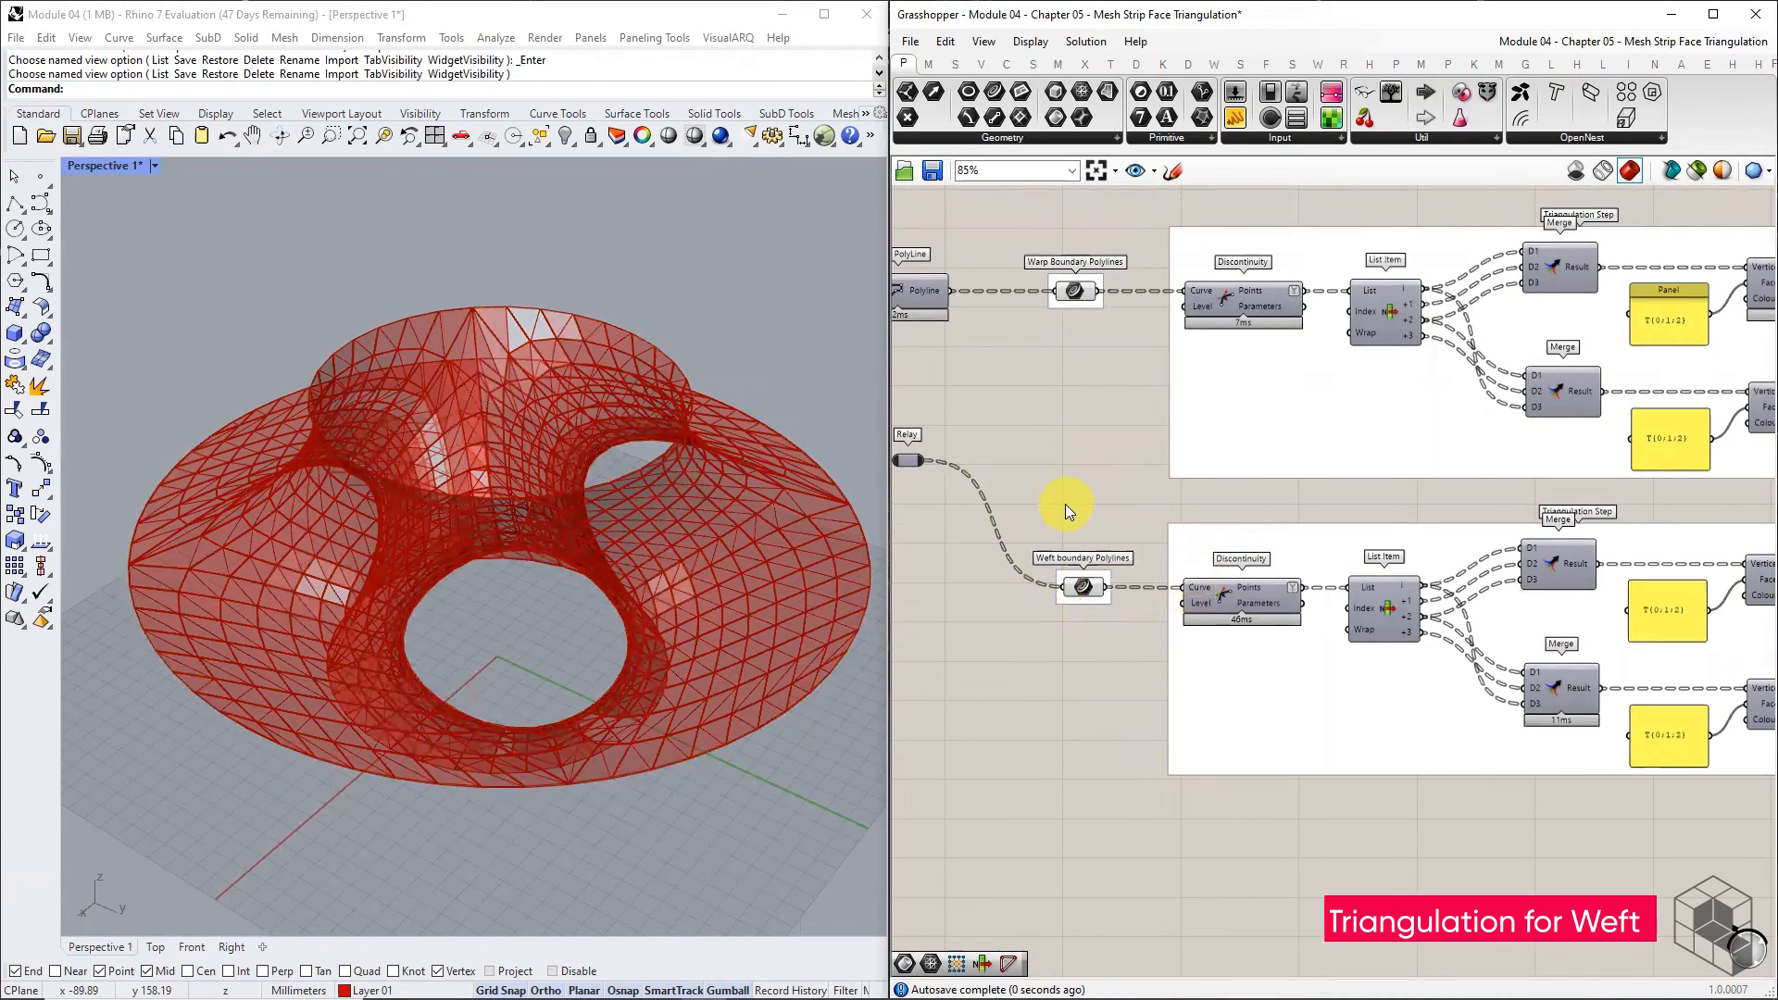
- Copy the Triangulated Warp Mesh container beside the lower Triangulation Step group and feed it from that group's final Merge Result
{"action": "scroll", "coordinate": [1065, 504], "scroll_direction": "down", "scroll_amount": 5}
{"action": "right_click_drag", "start_coordinate": [1533, 505], "coordinate": [1423, 478]}
{"action": "scroll", "coordinate": [1416, 442], "scroll_direction": "up", "scroll_amount": 3}
{"action": "left_click", "coordinate": [1377, 435]}
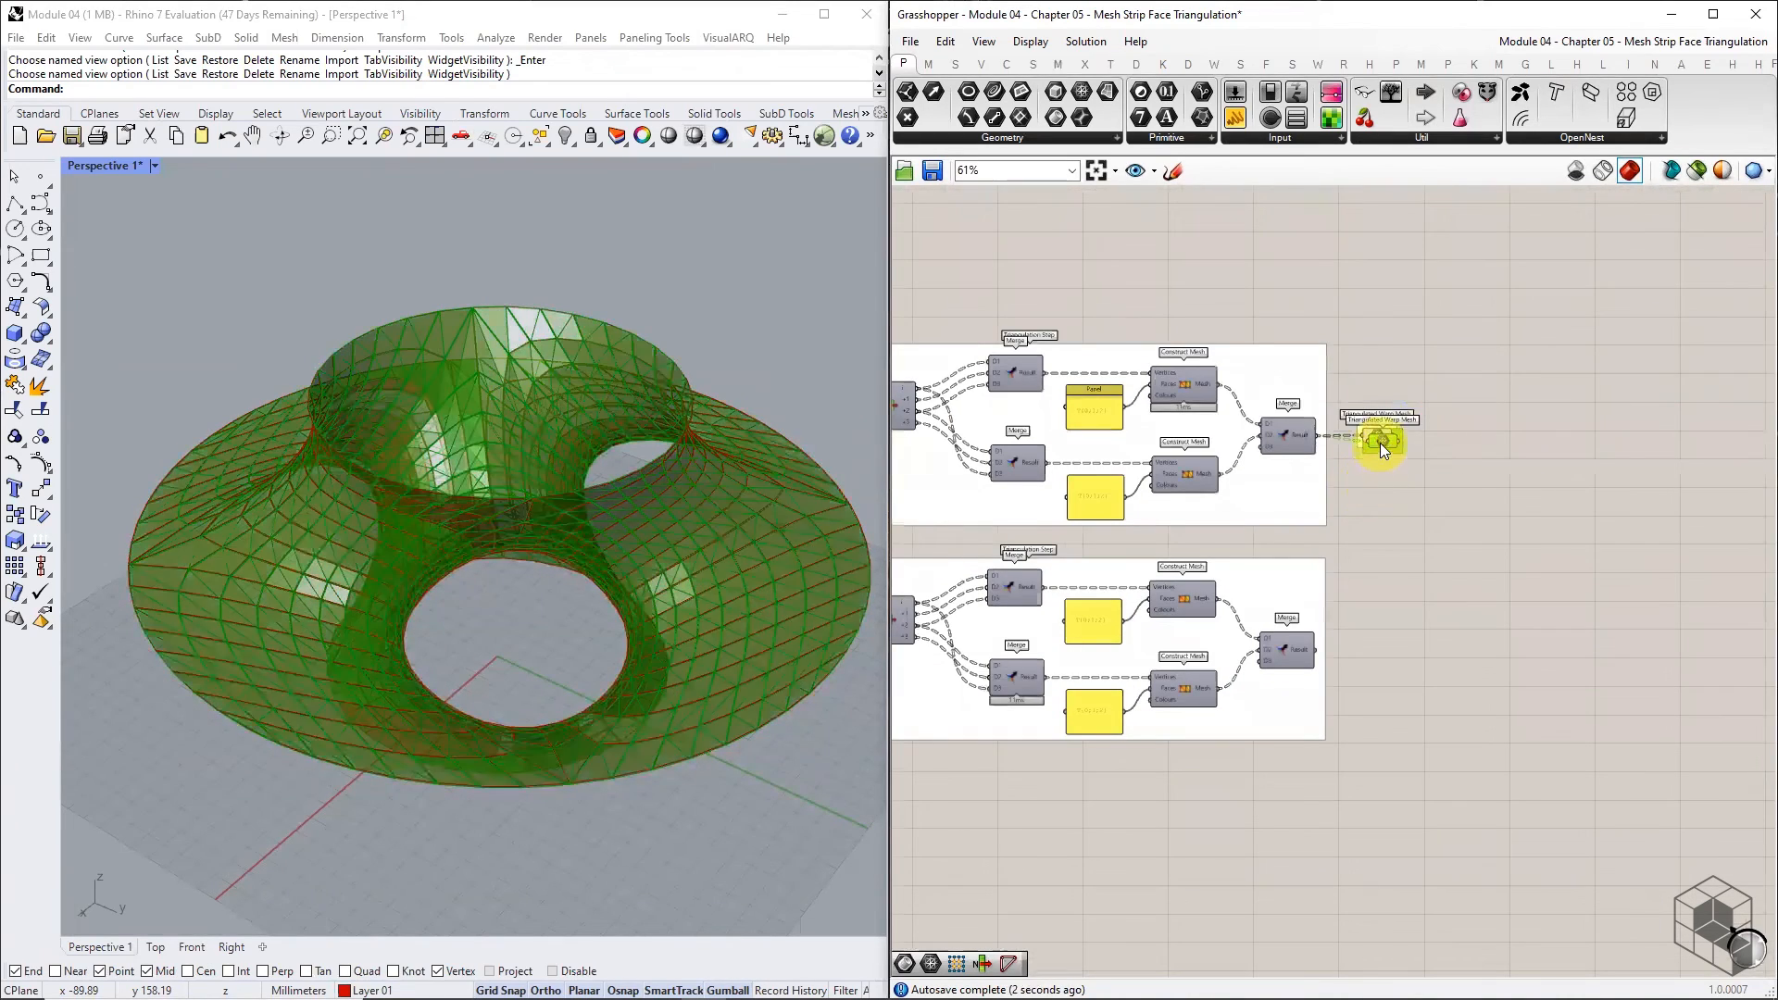
{"action": "left_click_drag", "start_coordinate": [1380, 443], "coordinate": [1359, 645], "text": "alt"}
{"action": "scroll", "coordinate": [1360, 644], "scroll_direction": "up", "scroll_amount": 2}
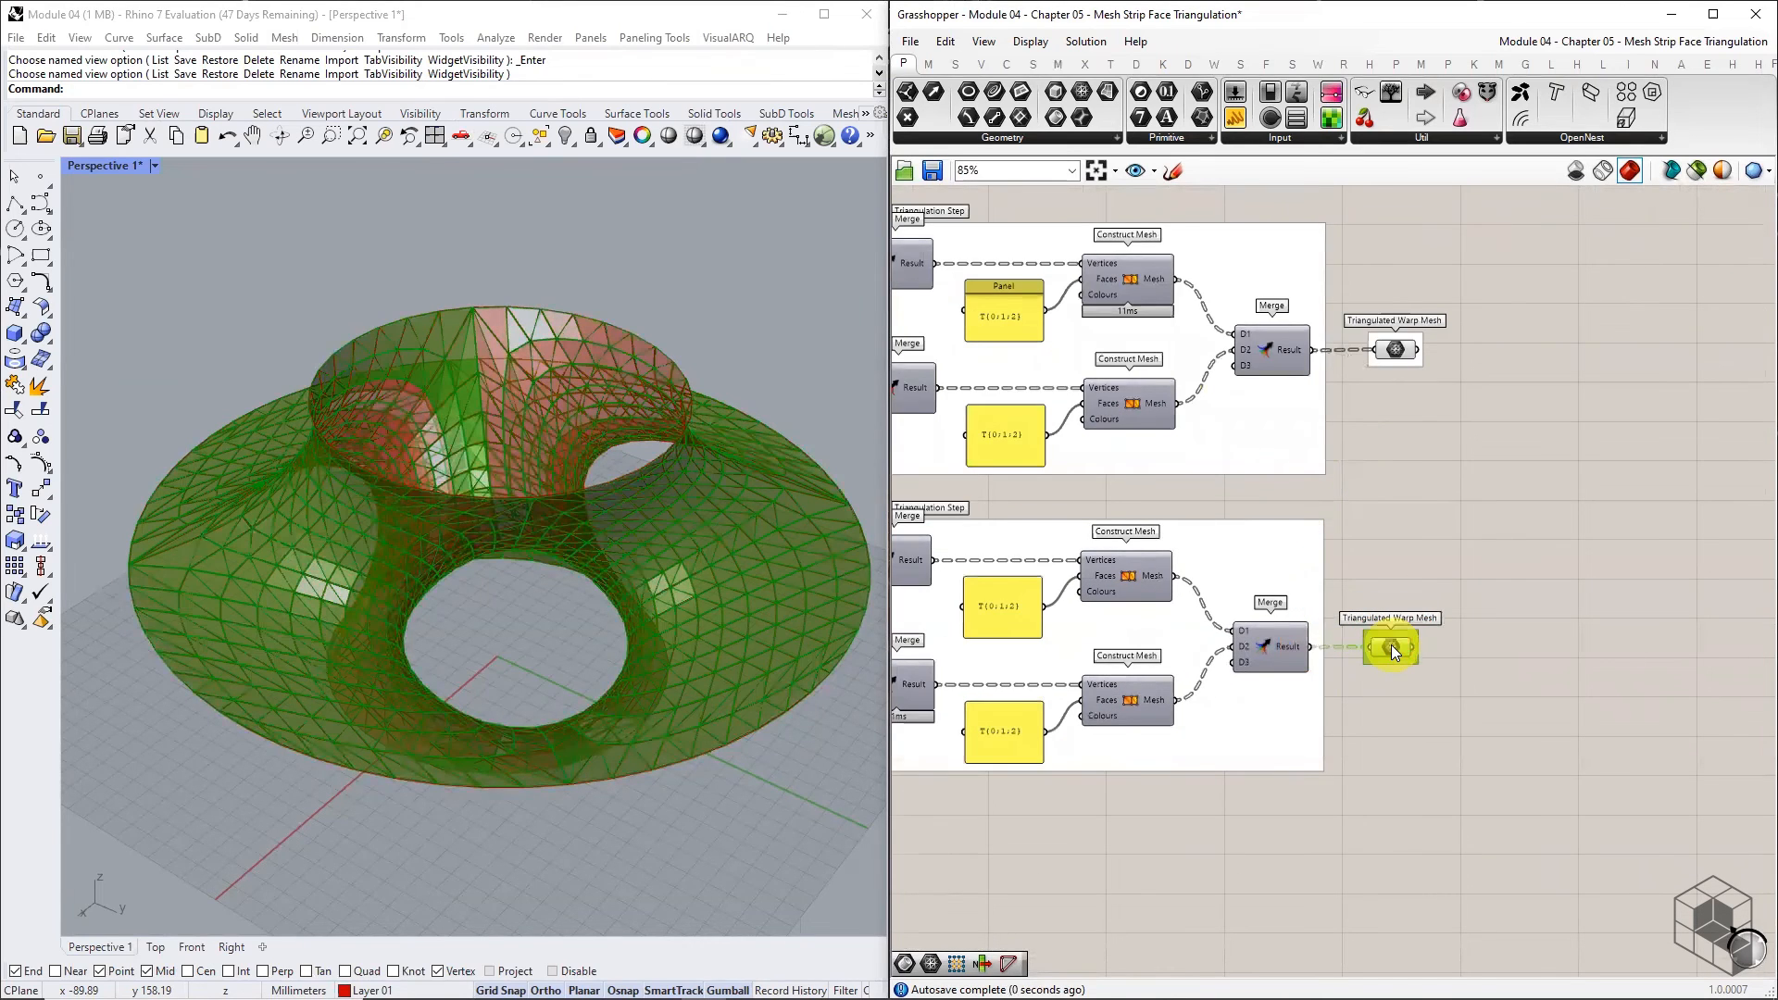
- Relabel the copied Mesh container's group as "Triangulated Weft Mesh"
{"action": "scroll", "coordinate": [1391, 645], "scroll_direction": "up", "scroll_amount": 4}
{"action": "left_click", "coordinate": [1441, 631]}
{"action": "right_click", "coordinate": [1419, 628]}
{"action": "left_click", "coordinate": [1517, 637]}
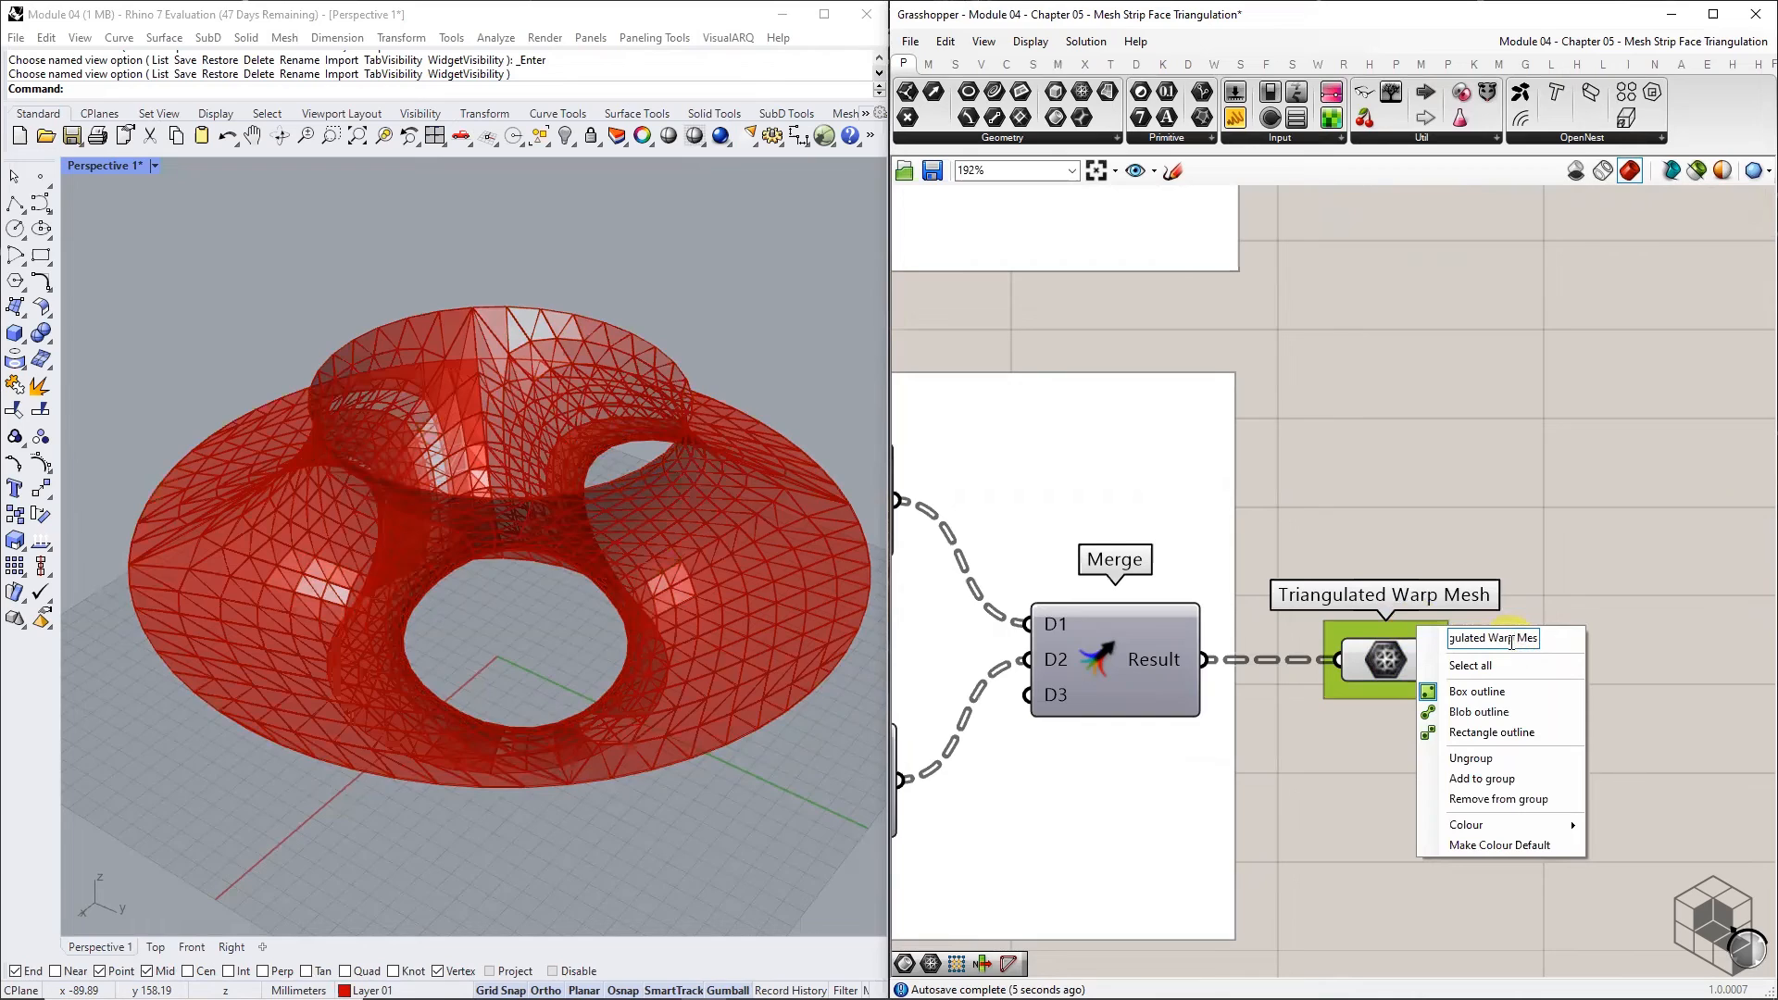
{"action": "double_click", "coordinate": [1512, 639]}
{"action": "type", "text": "Weft"}
{"action": "key", "text": "Return"}
{"action": "scroll", "coordinate": [1482, 500], "scroll_direction": "down", "scroll_amount": 2}
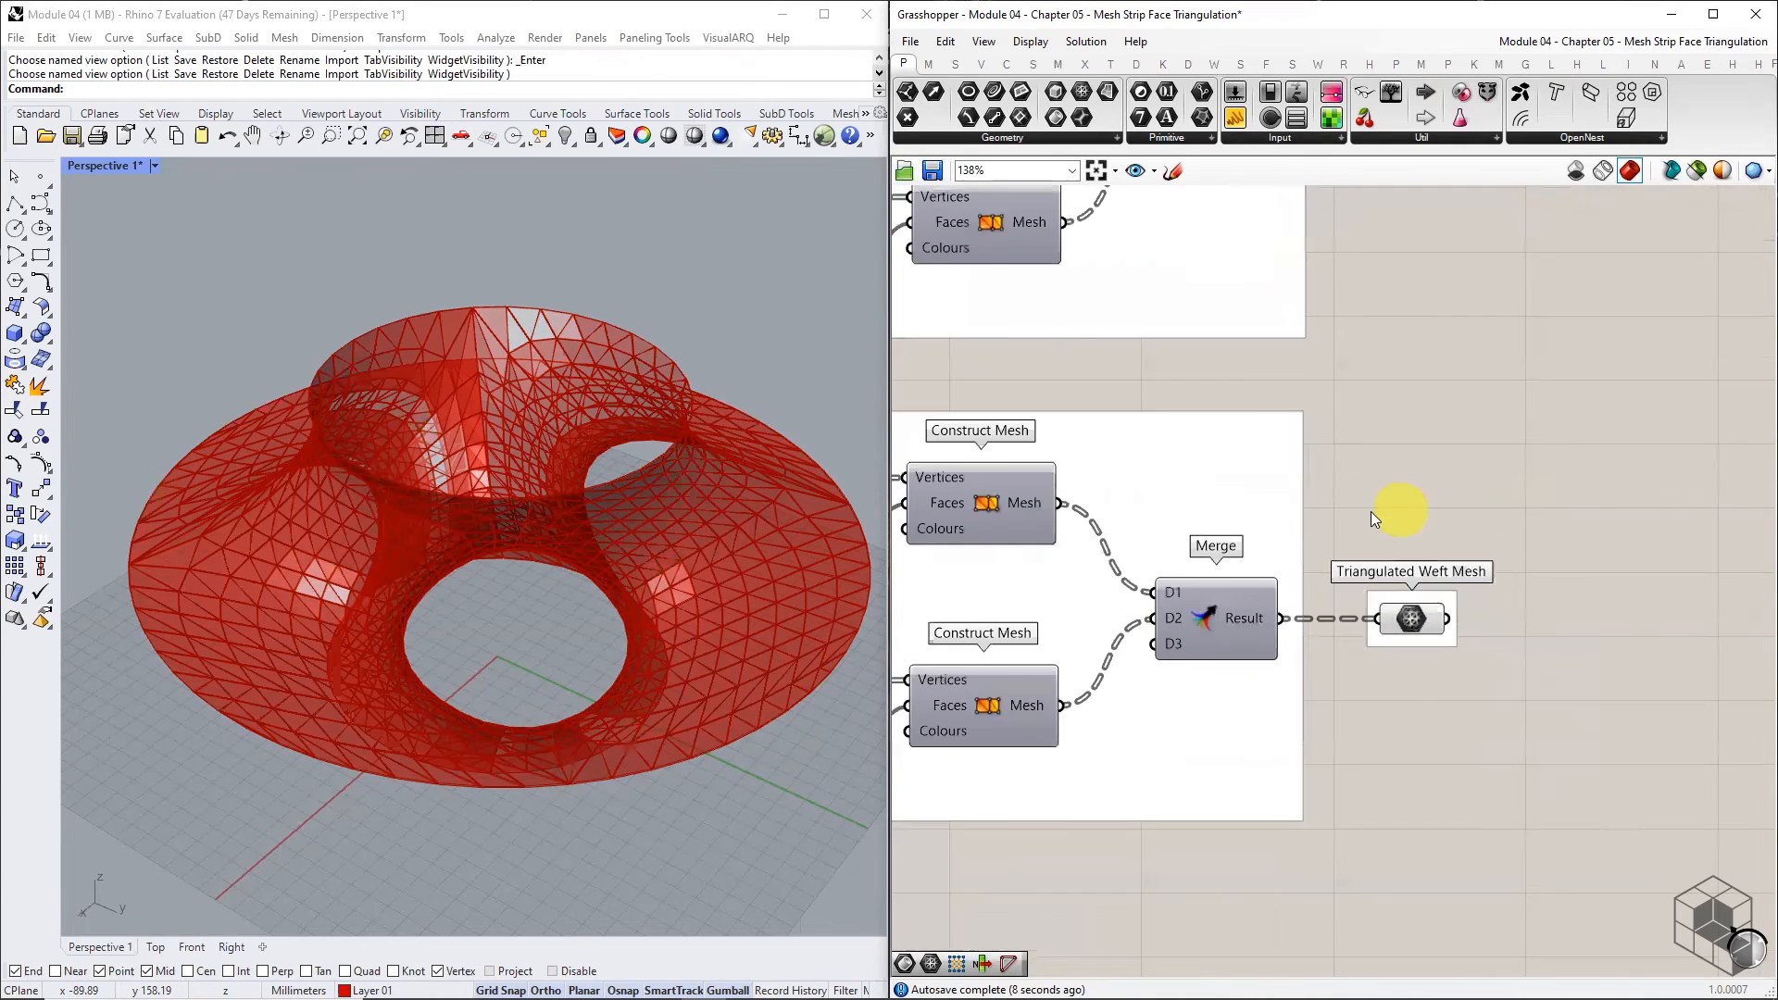
- Examine the triangulated warp and weft meshes from several angles in the viewport and review the two triangulation groups in the definition
{"action": "scroll", "coordinate": [636, 635], "scroll_direction": "up", "scroll_amount": 5}
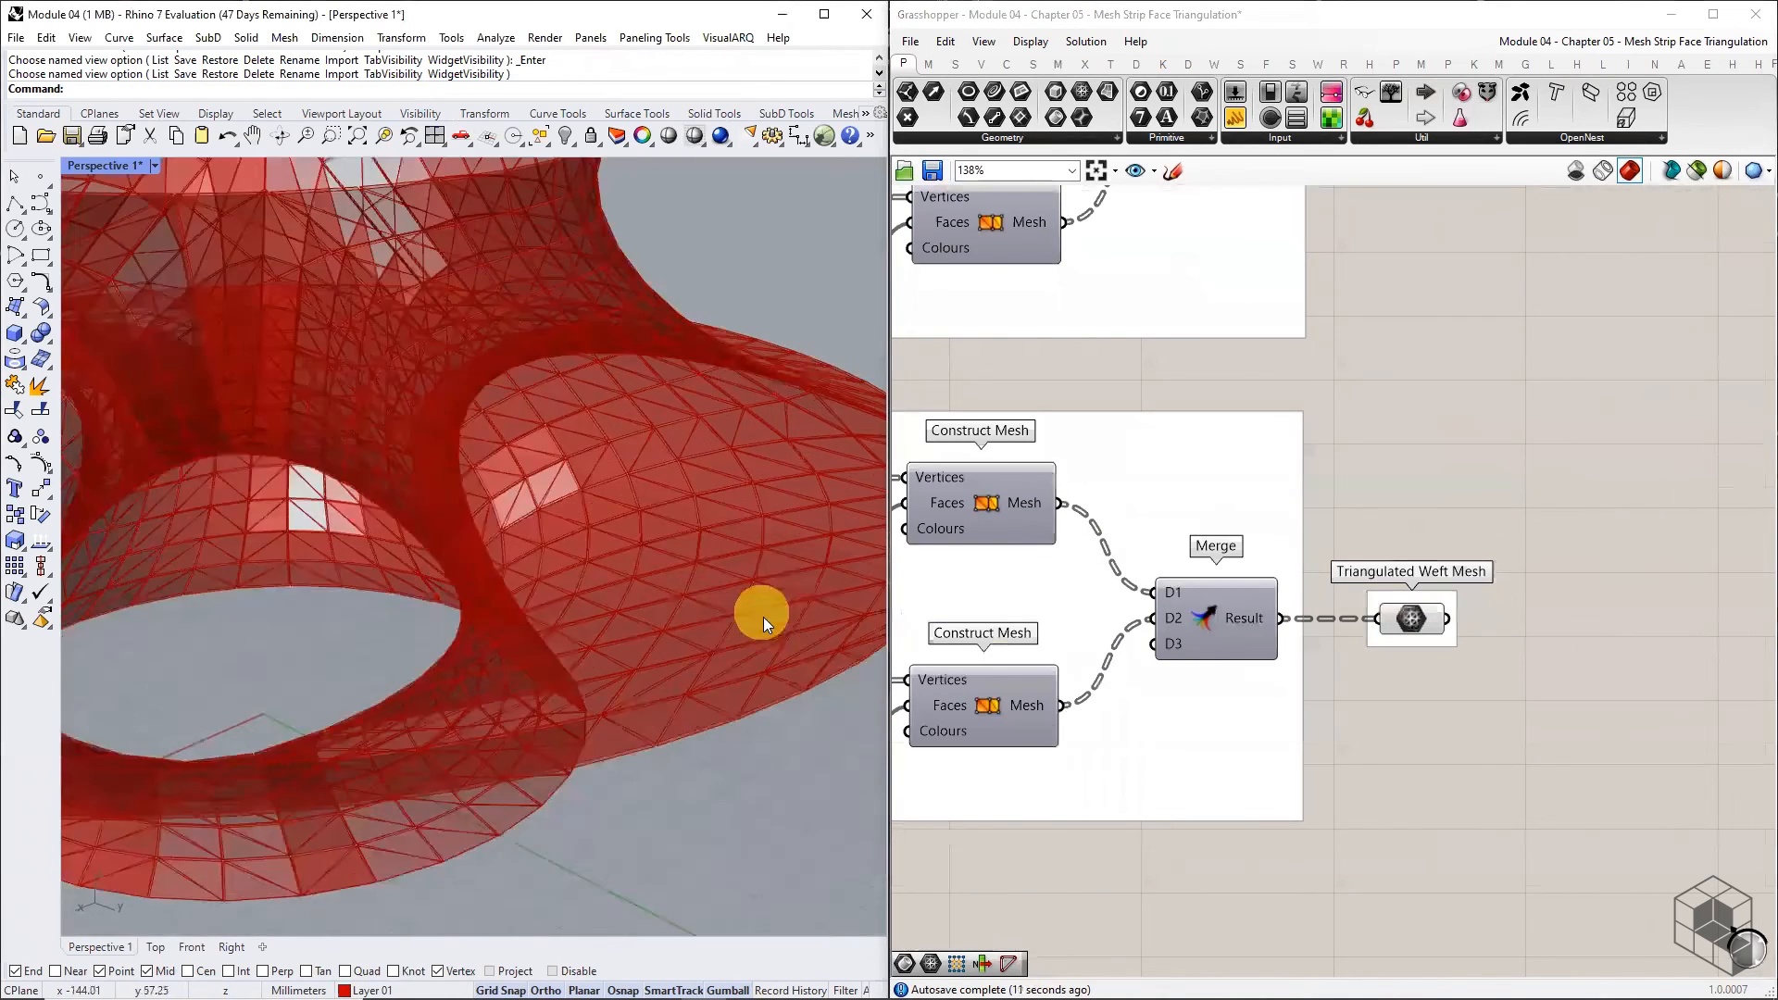
{"action": "right_click_drag", "start_coordinate": [763, 617], "coordinate": [732, 648]}
{"action": "scroll", "coordinate": [667, 550], "scroll_direction": "down", "scroll_amount": 10}
{"action": "left_click", "coordinate": [1495, 739]}
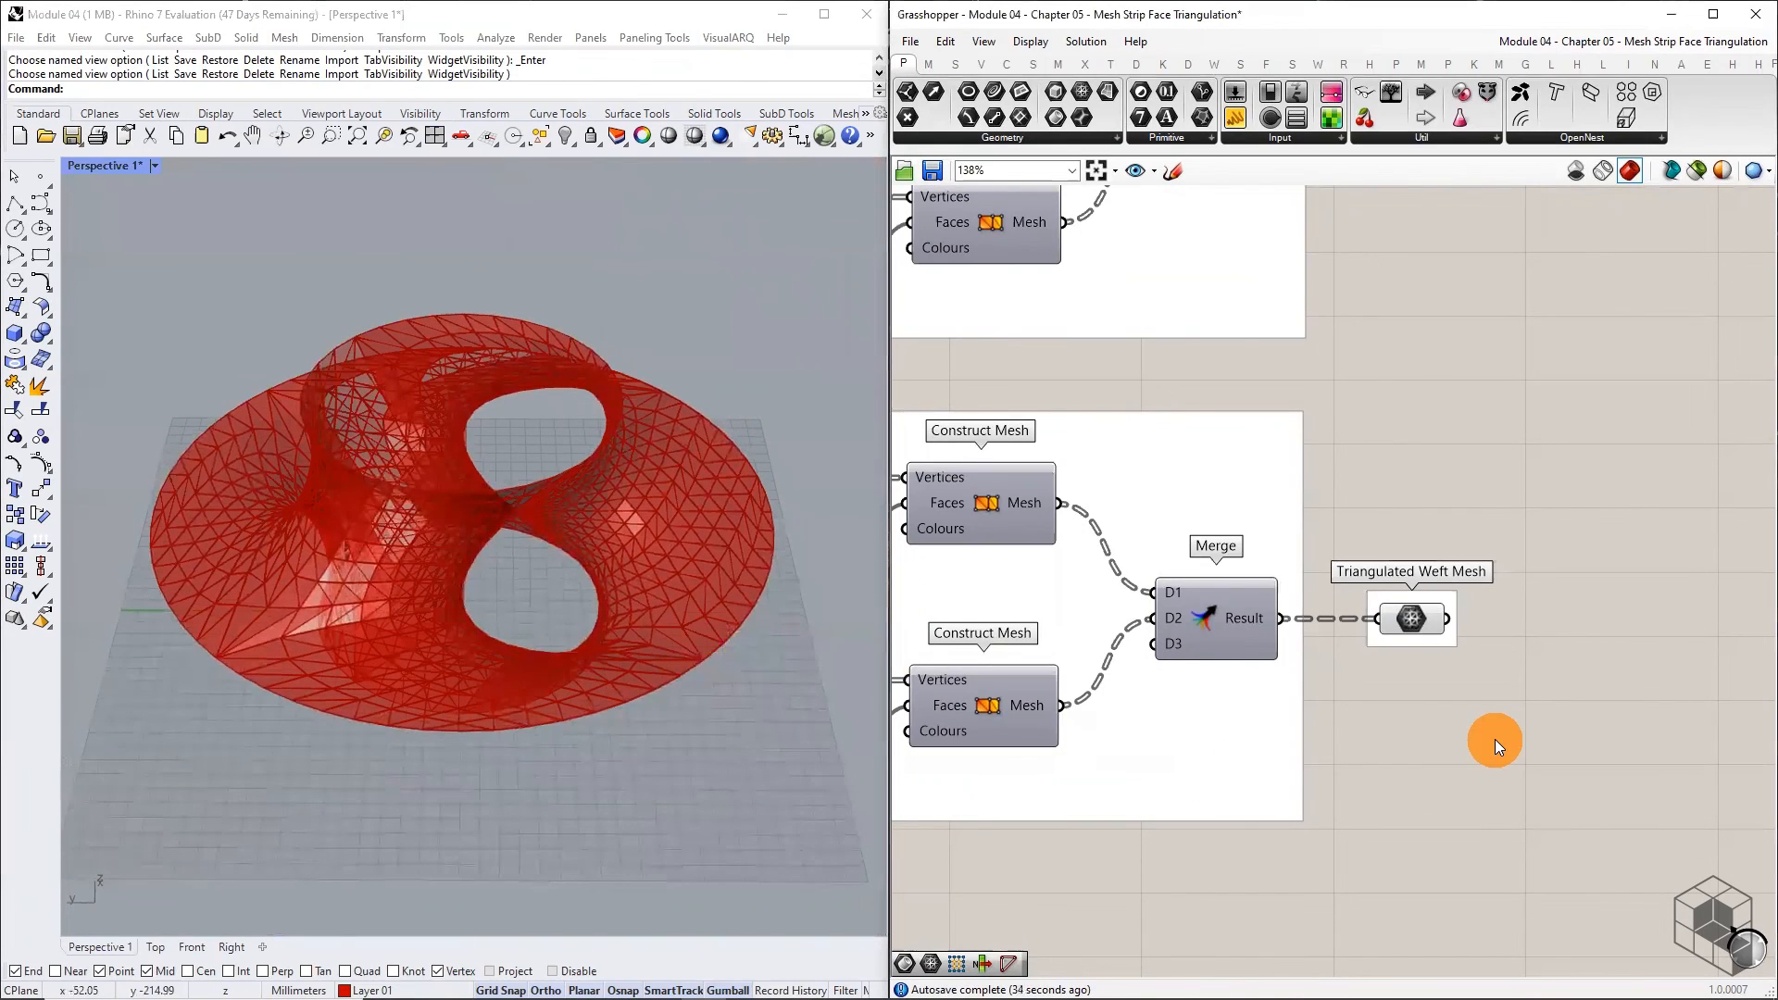
{"action": "scroll", "coordinate": [1476, 739], "scroll_direction": "down", "scroll_amount": 5}
{"action": "right_click_drag", "start_coordinate": [1477, 739], "coordinate": [1562, 737]}
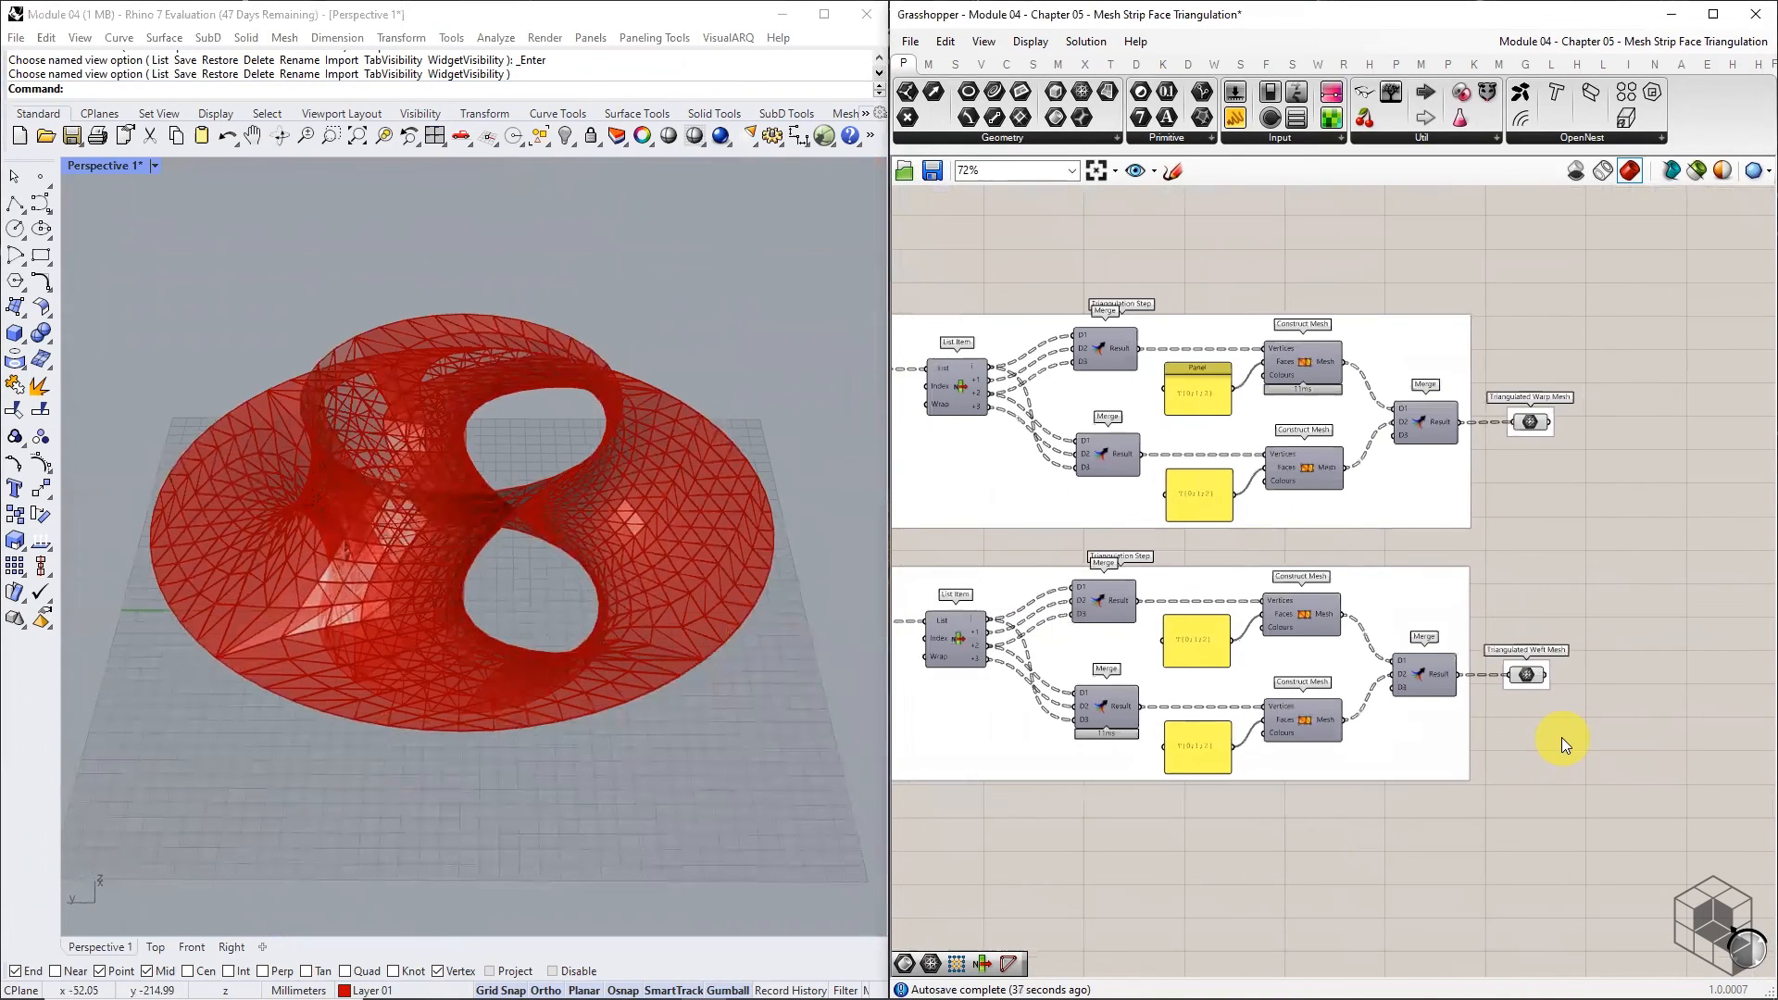
{"action": "scroll", "coordinate": [689, 580], "scroll_direction": "up", "scroll_amount": 5}
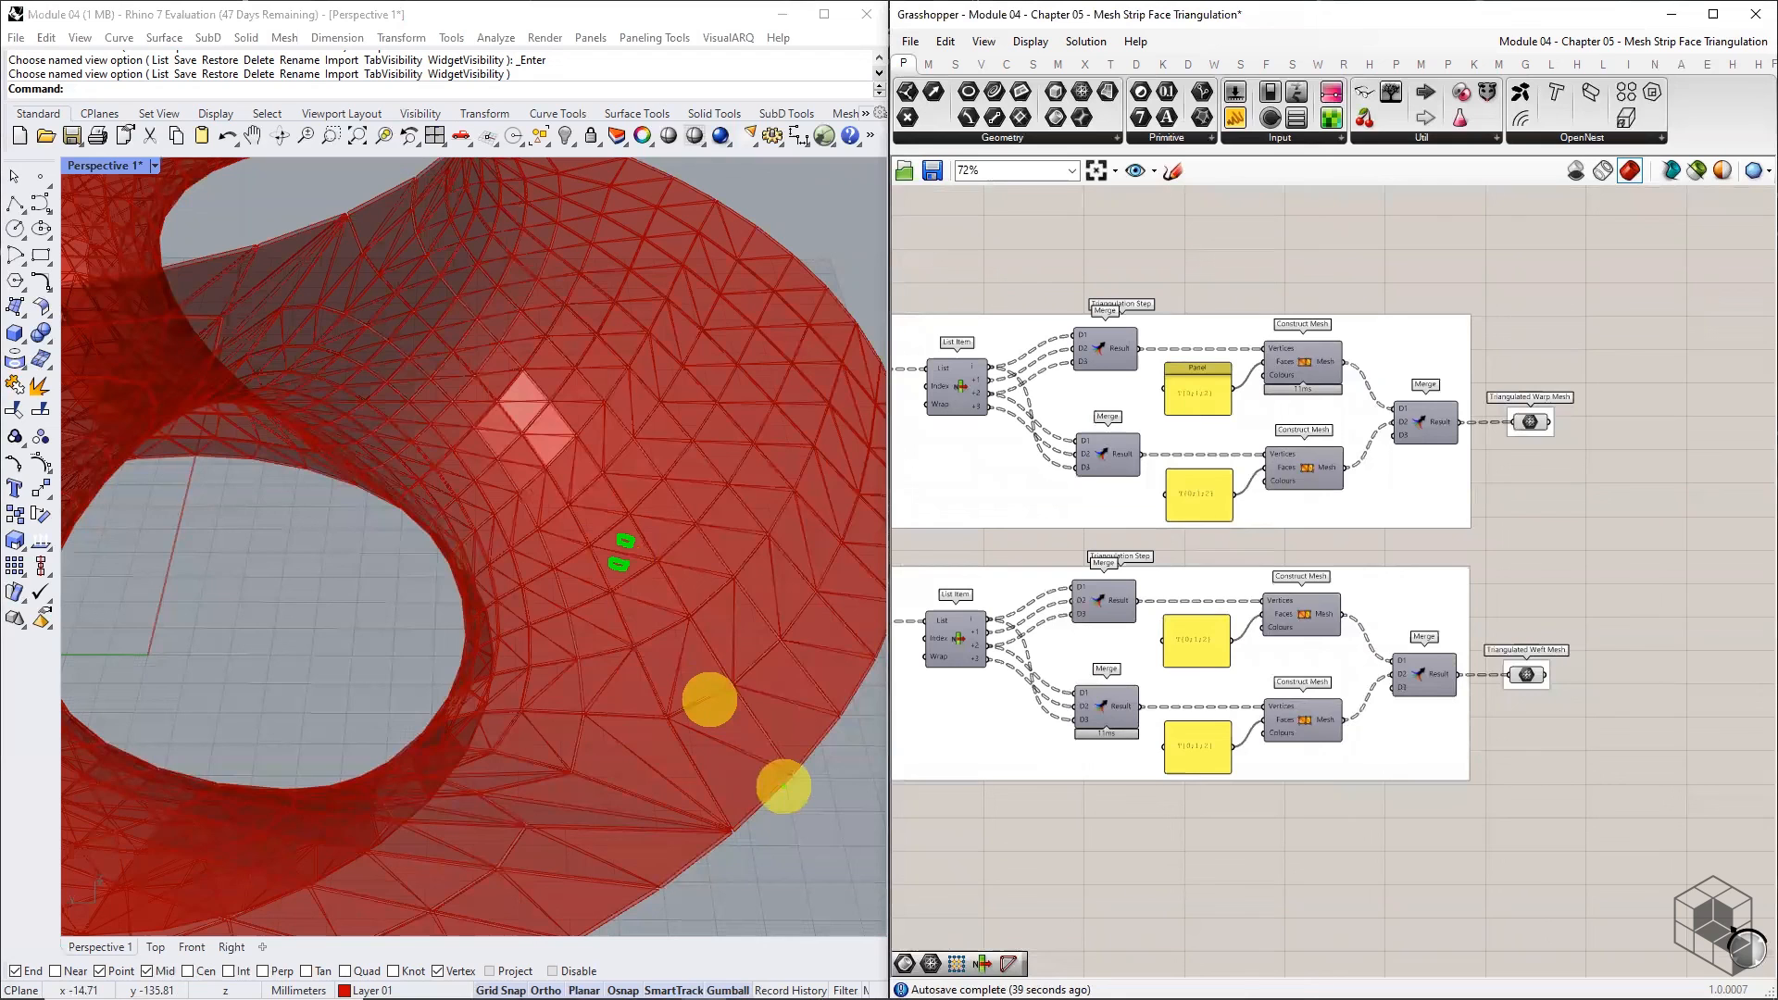
{"action": "scroll", "coordinate": [784, 785], "scroll_direction": "down", "scroll_amount": 5}
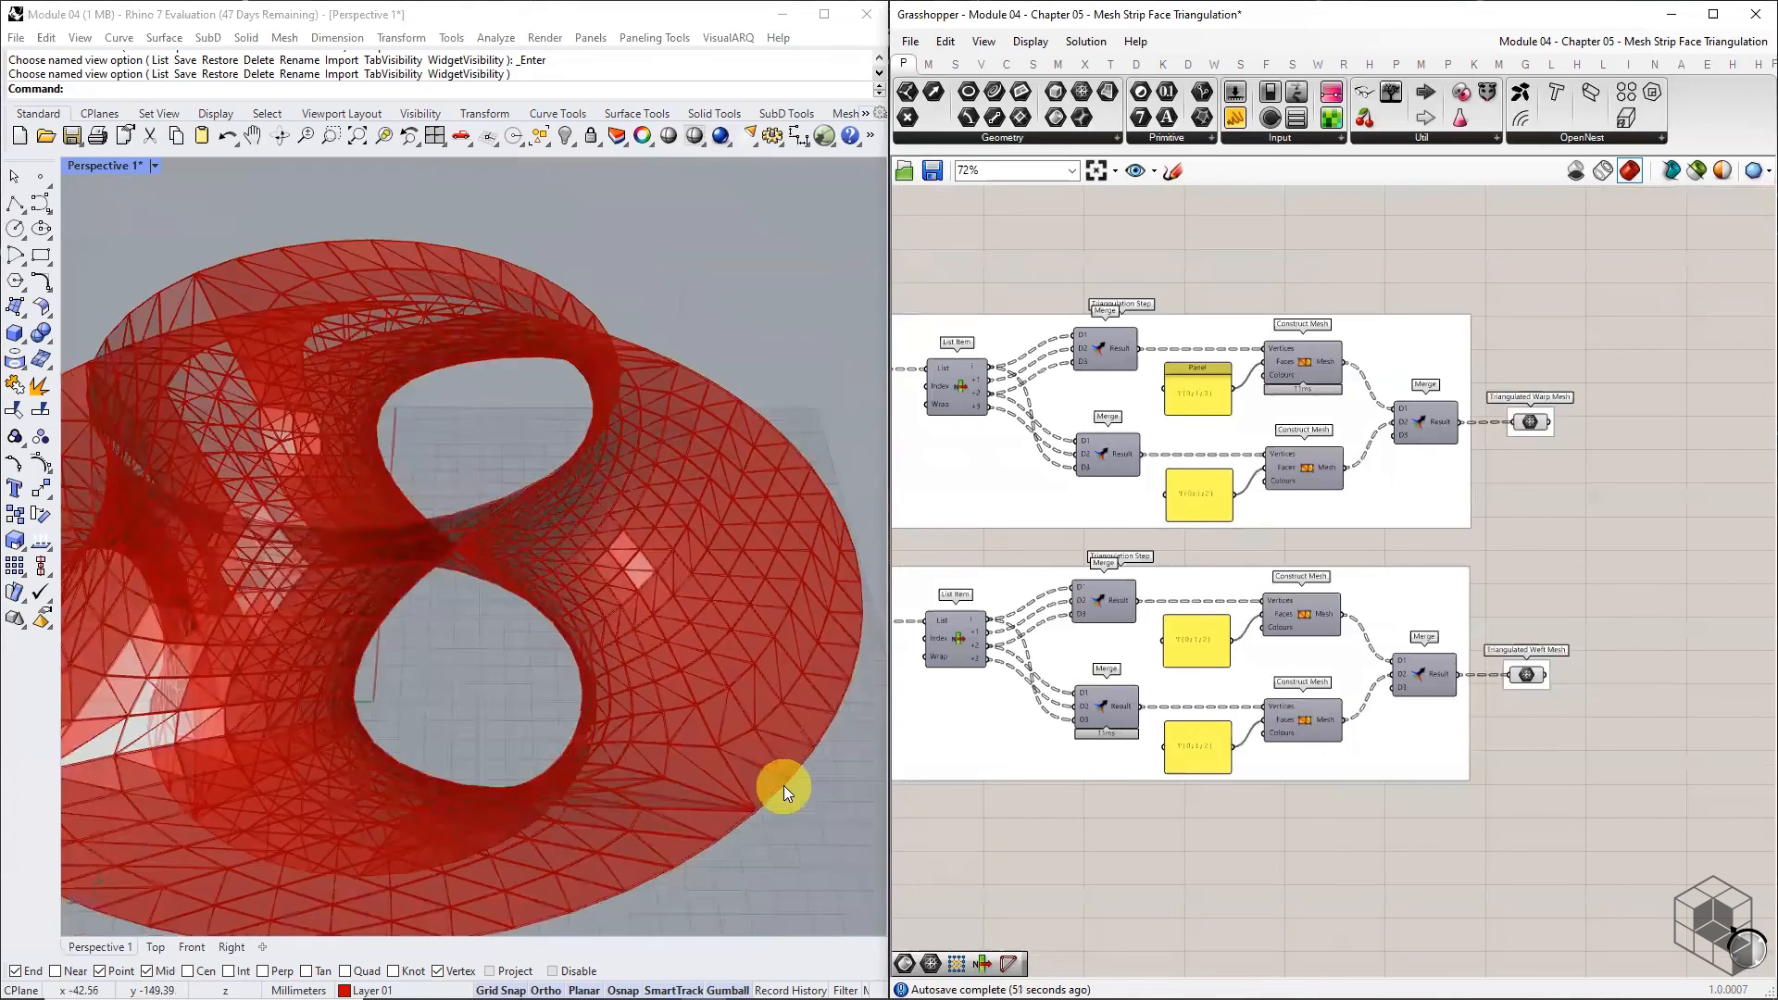
{"action": "scroll", "coordinate": [629, 838], "scroll_direction": "up", "scroll_amount": 1}
{"action": "scroll", "coordinate": [668, 852], "scroll_direction": "down", "scroll_amount": 2}
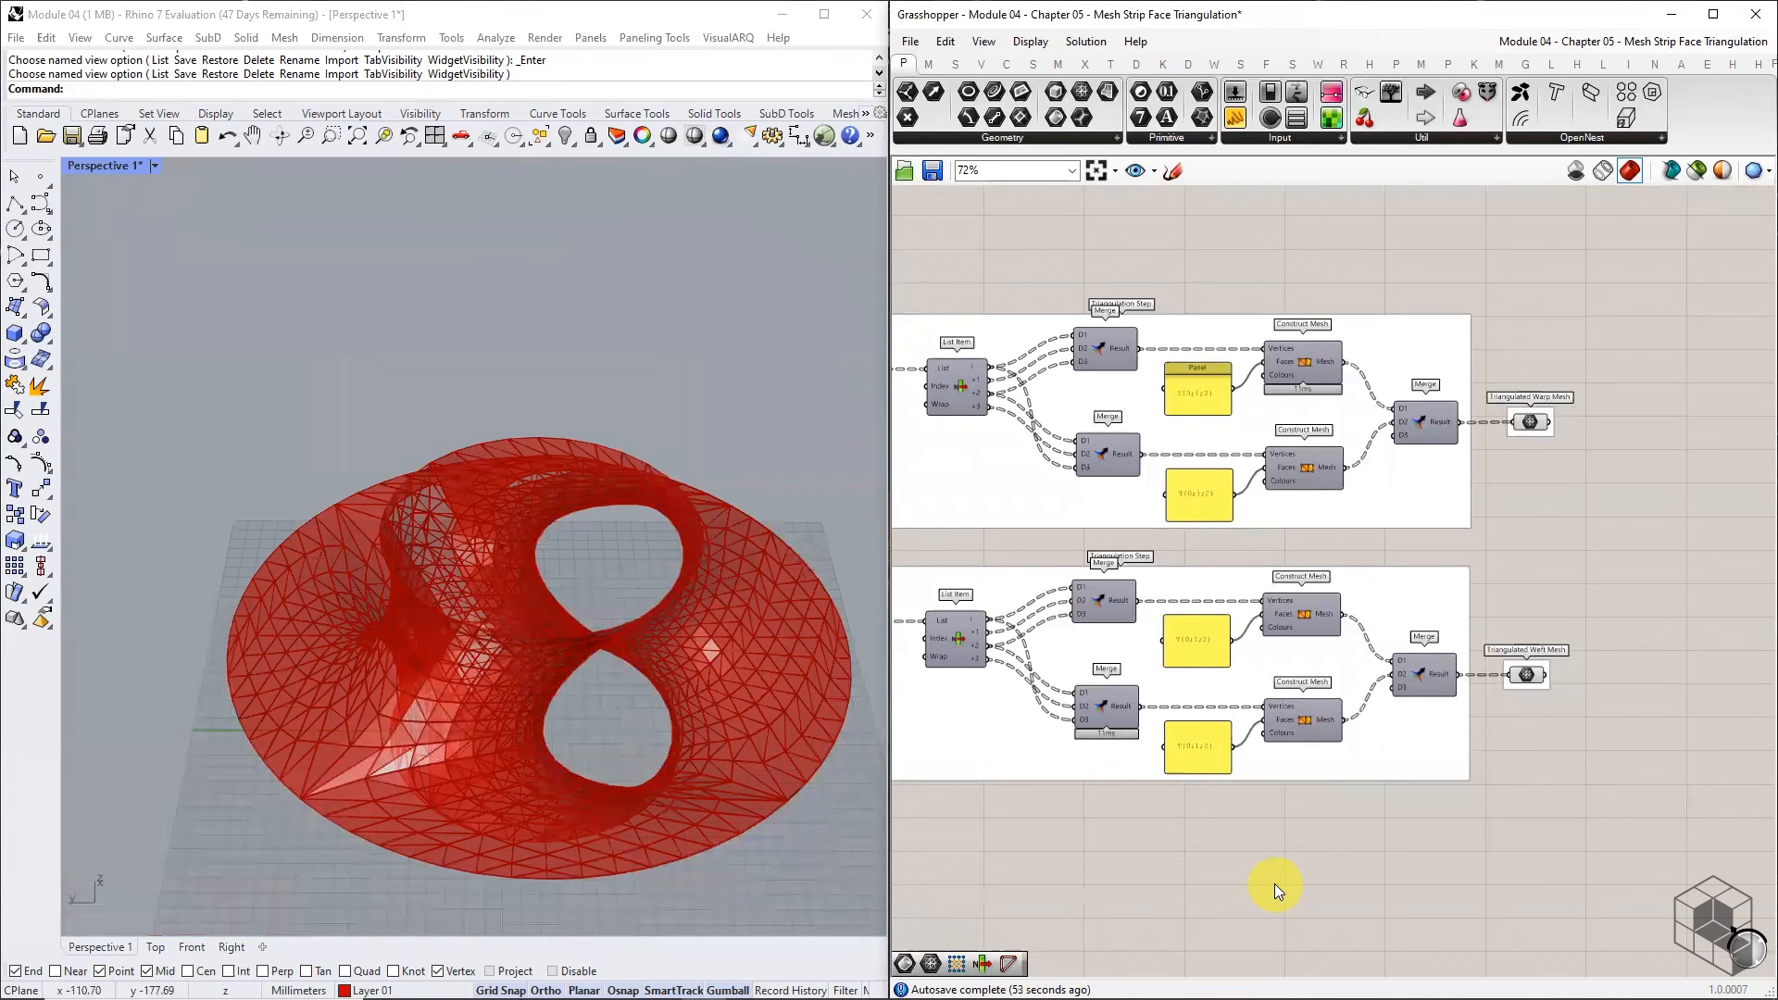